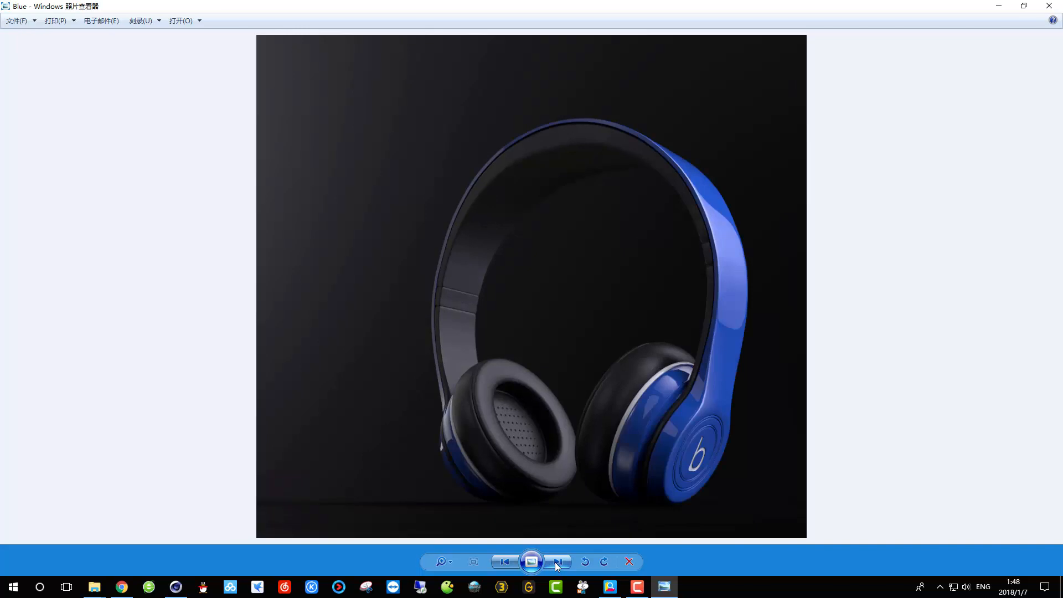
# - Review the Blue and Cel headphone reference images, and close the image viewer and its folder
pyautogui.click(556, 563)
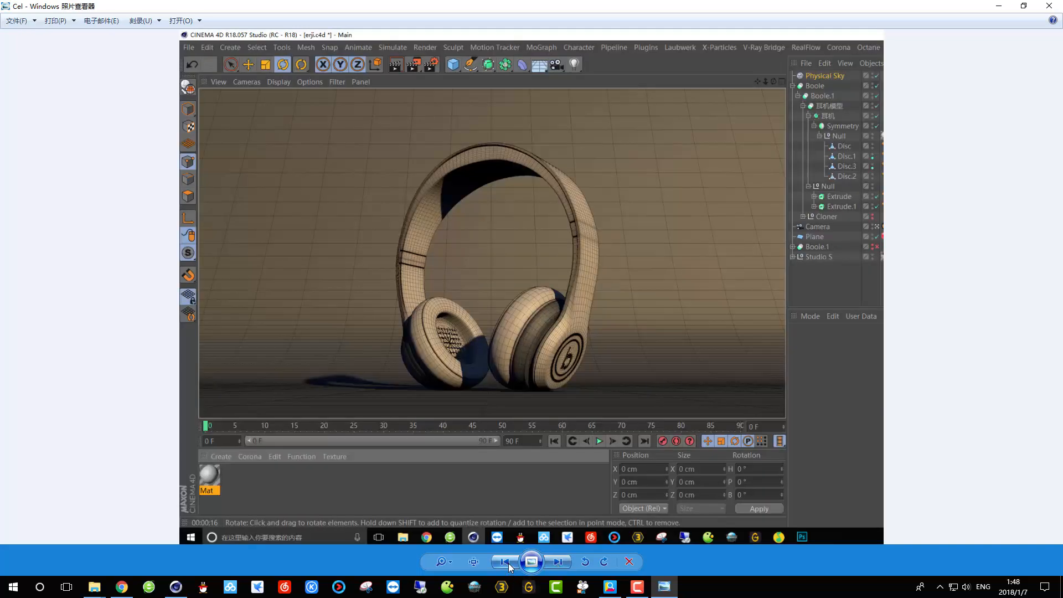
pyautogui.click(506, 563)
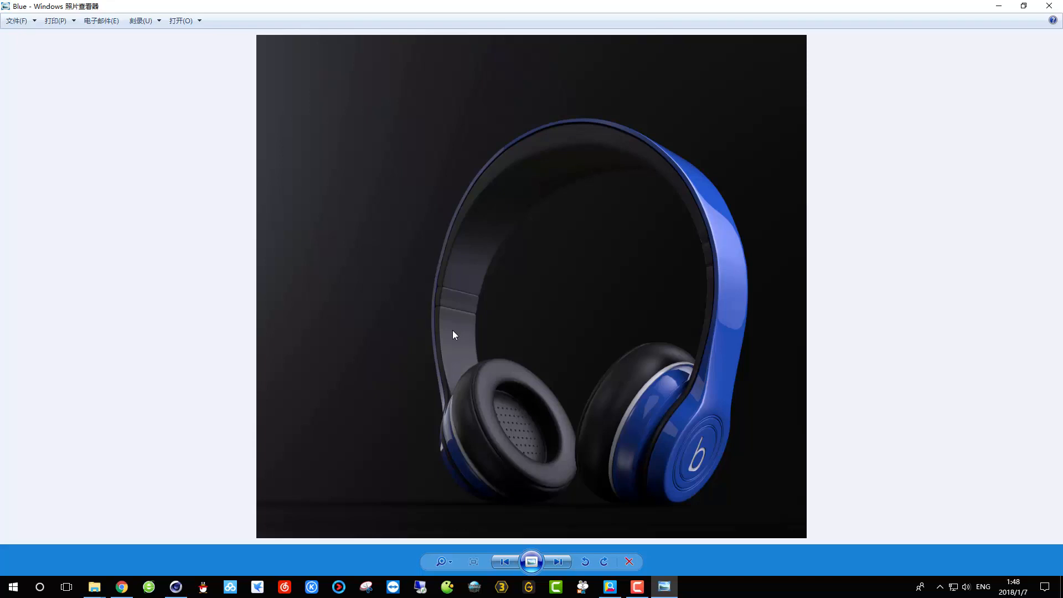
pyautogui.hotkey('alt', 'F4')
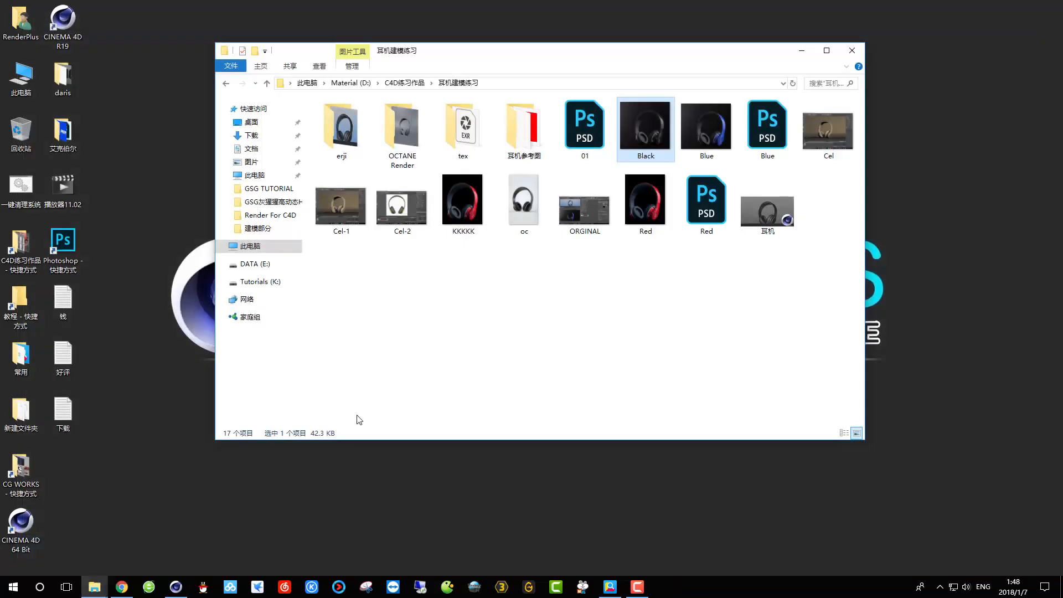
pyautogui.click(847, 55)
# - Switch to Cinema 4D and open the headphone project 耳机建模教程.c4d from the 建模部分 folder
pyautogui.click(176, 587)
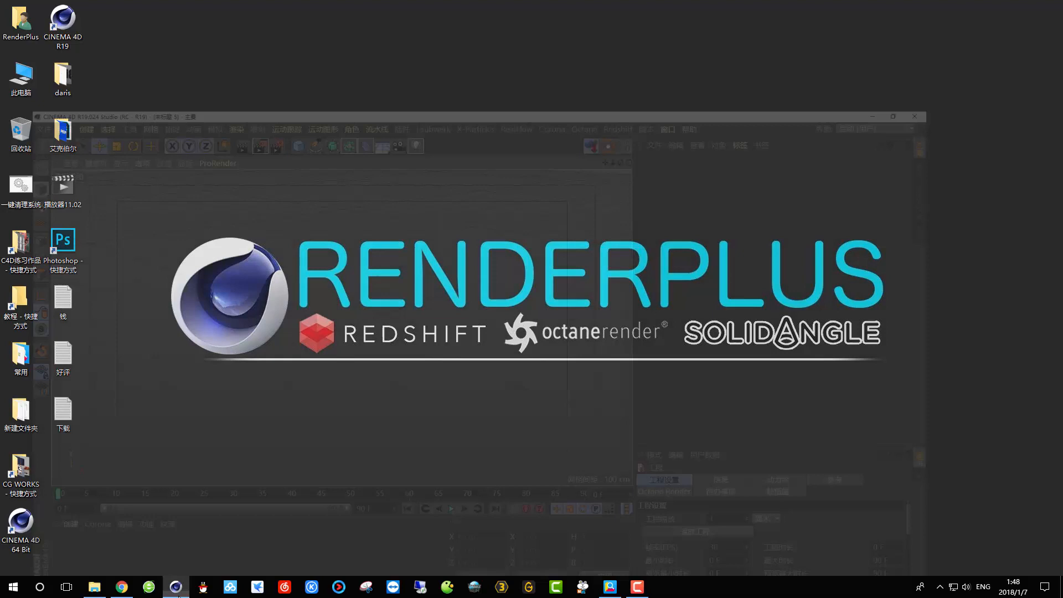
pyautogui.click(12, 22)
pyautogui.click(33, 55)
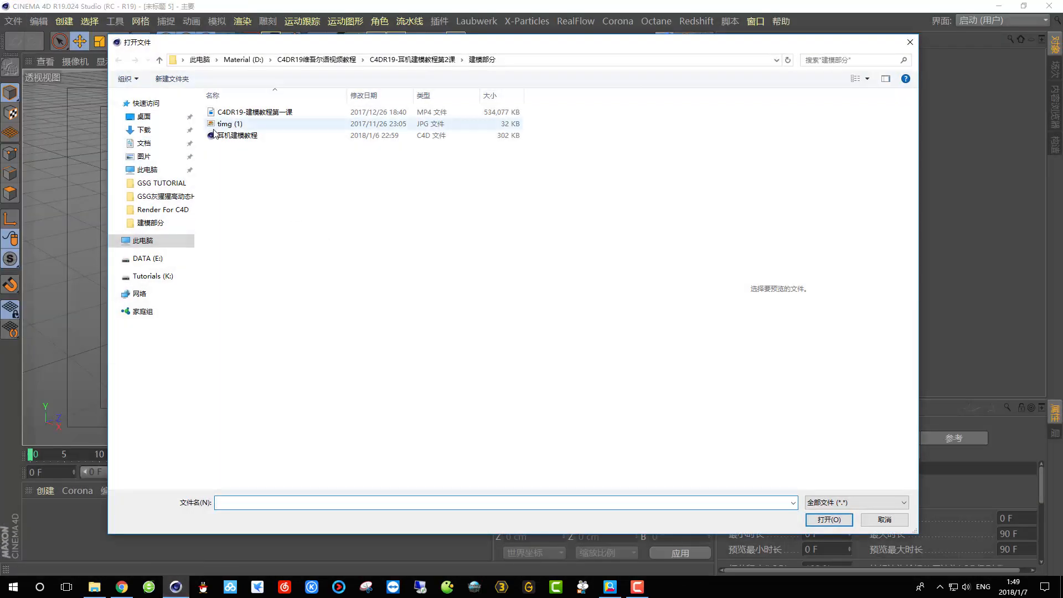
pyautogui.click(217, 135)
pyautogui.click(824, 519)
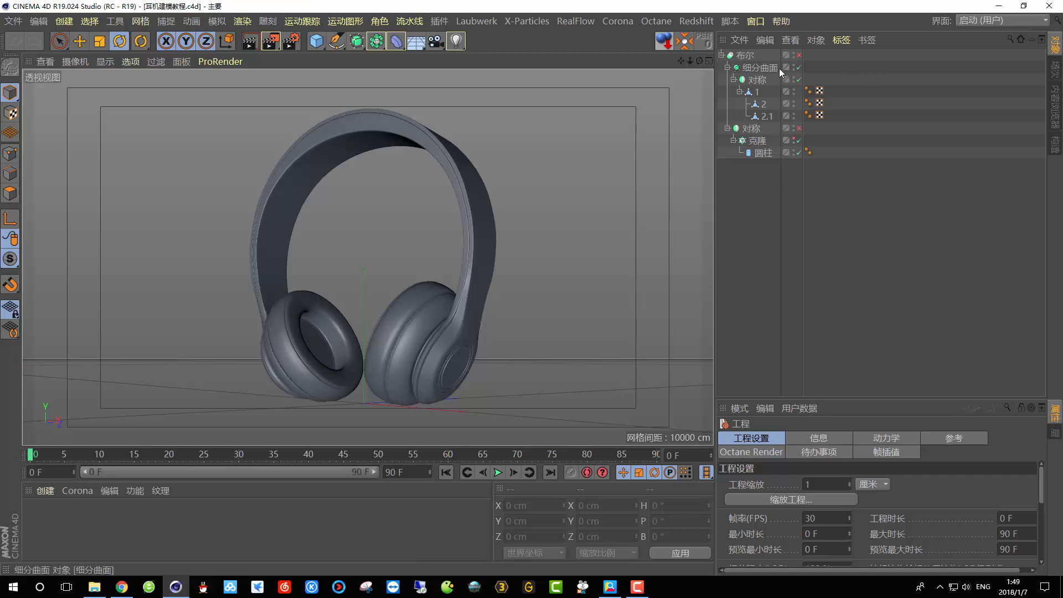
# - Add a plane primitive under the headphones with 2 width segments and 2 height segments
pyautogui.click(473, 206)
pyautogui.click(580, 270)
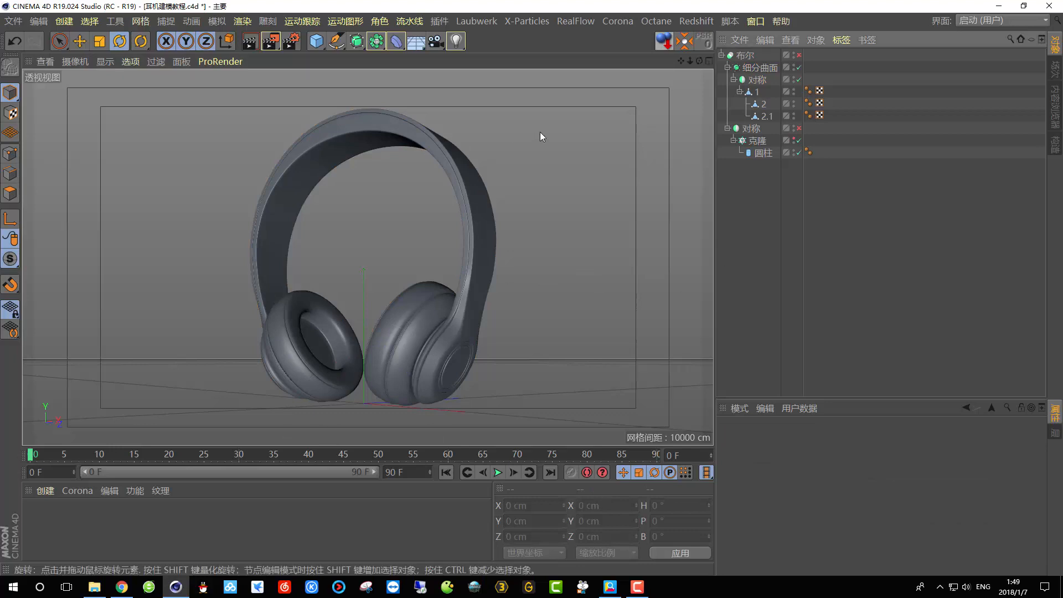
pyautogui.click(316, 41)
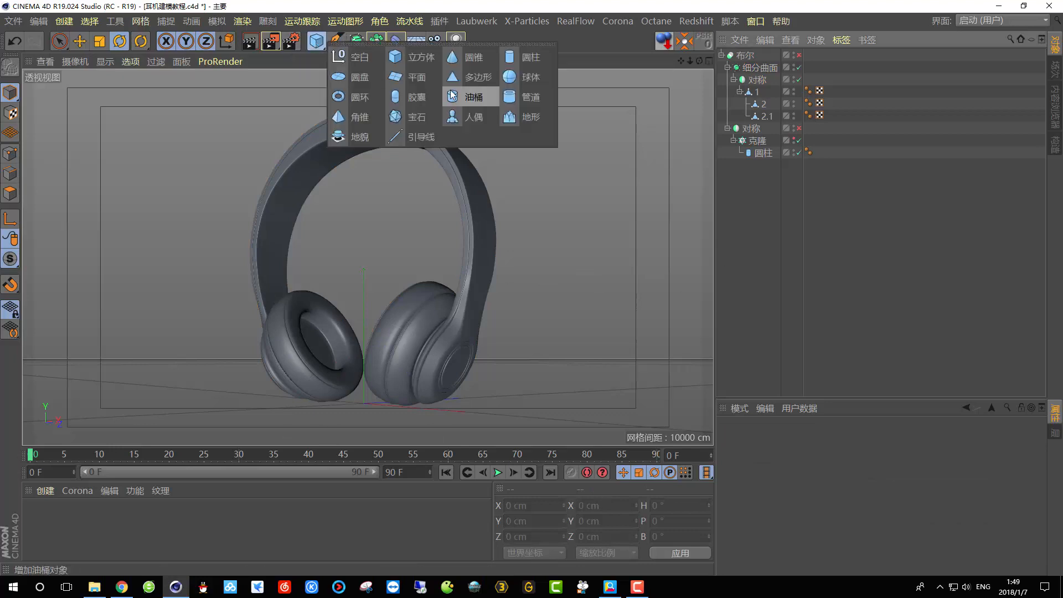
pyautogui.click(403, 80)
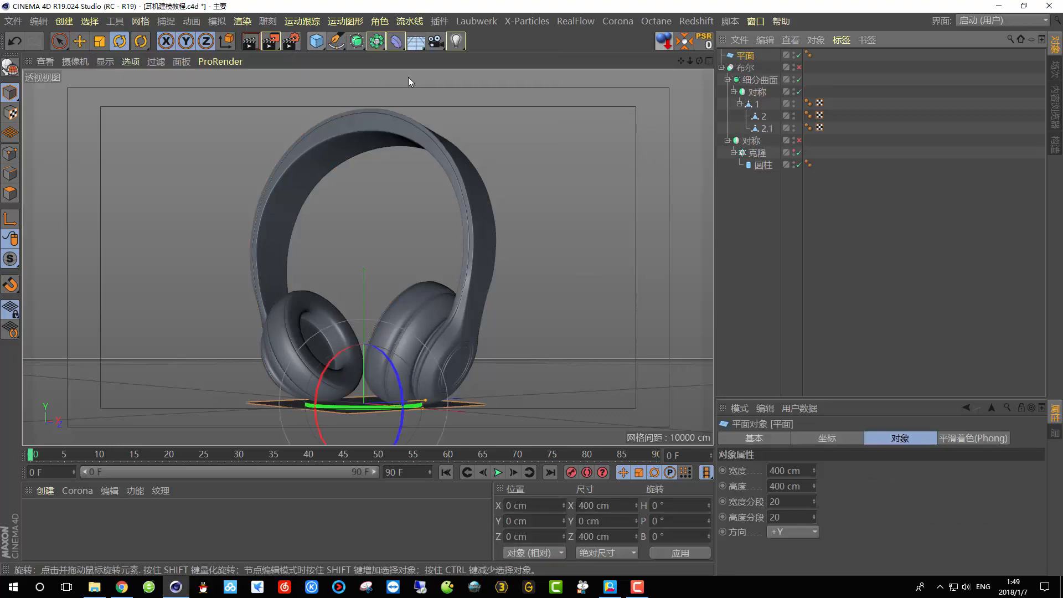
pyautogui.click(796, 505)
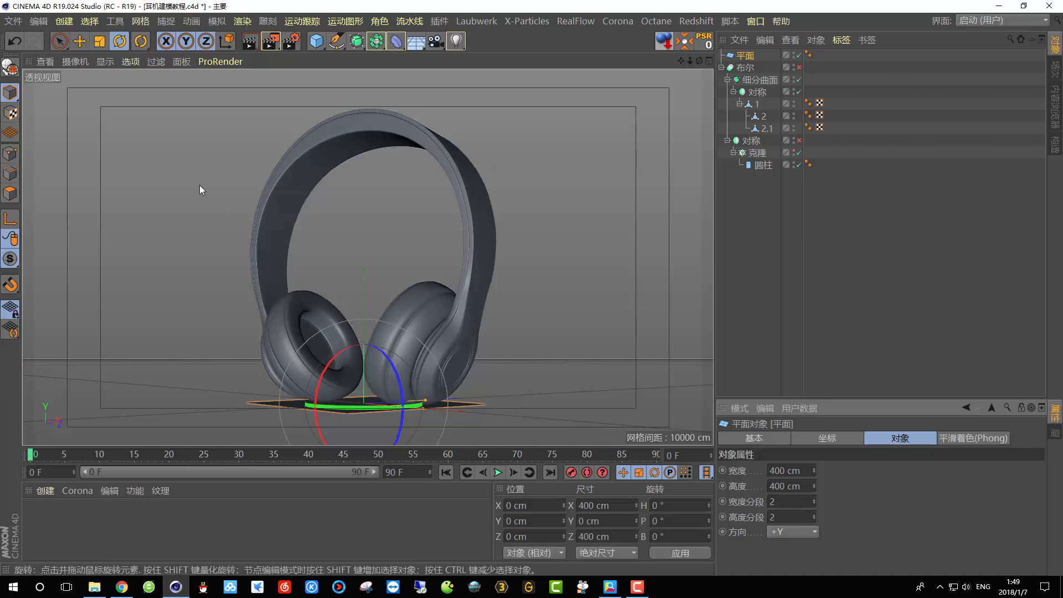
# - Display the viewport as Gouraud shading with lines and enlarge the plane to about 1961 by 1211 cm
pyautogui.press('n')
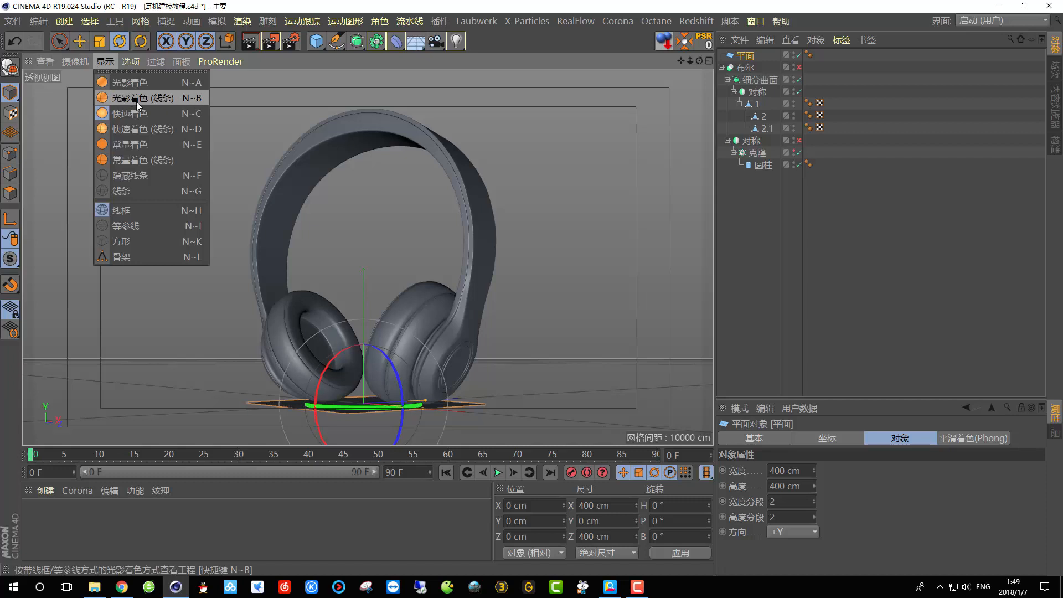
pyautogui.click(184, 100)
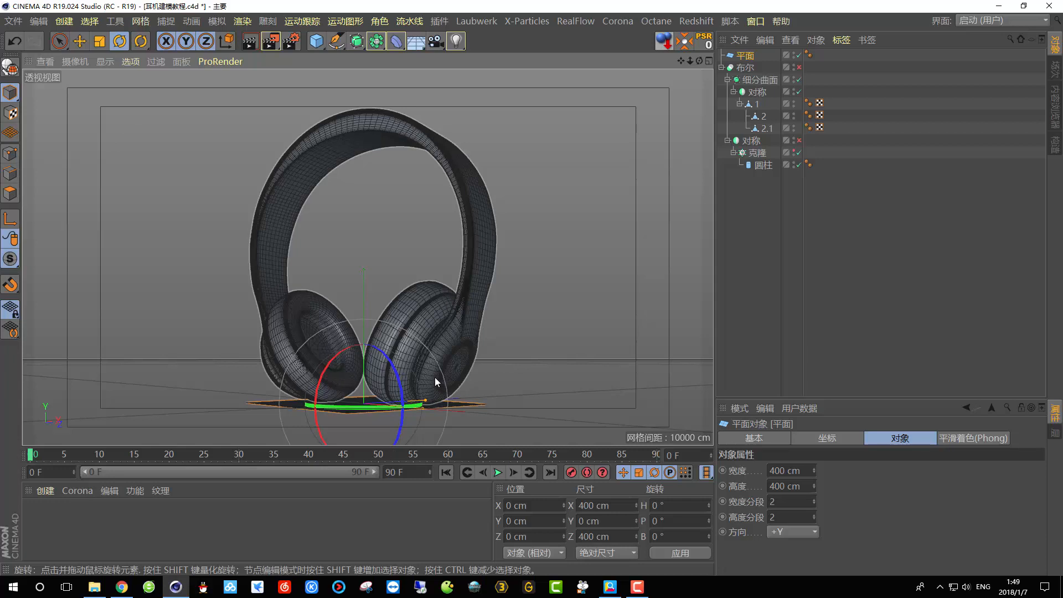
pyautogui.keyDown('alt'); pyautogui.moveTo(423, 321); pyautogui.dragTo(629, 440); pyautogui.keyUp('alt')
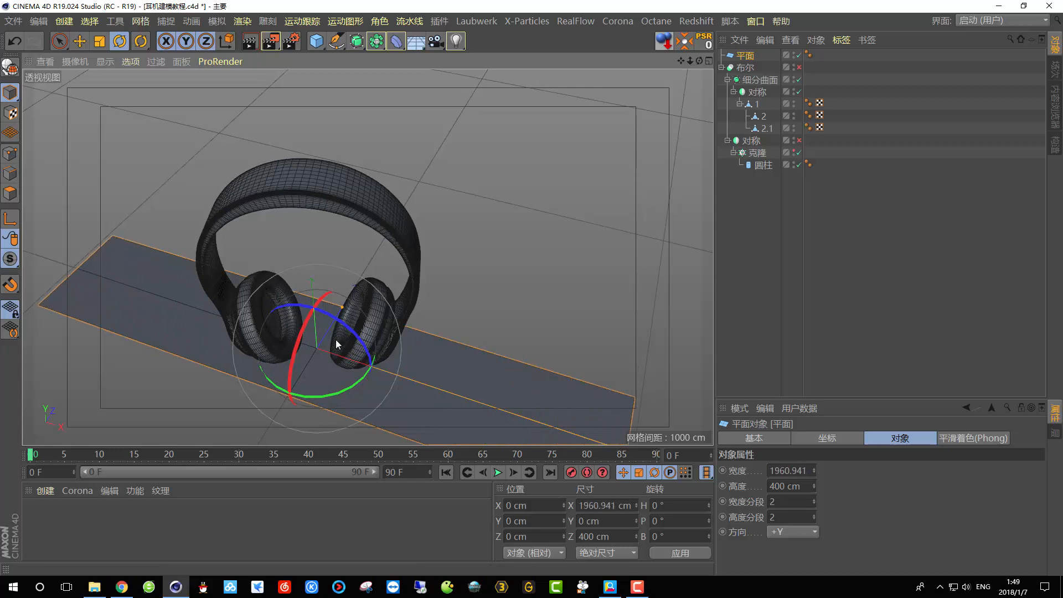
pyautogui.moveTo(346, 317); pyautogui.dragTo(333, 214)
pyautogui.keyDown('alt'); pyautogui.moveTo(403, 288); pyautogui.dragTo(267, 230, button='middle'); pyautogui.keyUp('alt')
pyautogui.keyDown('alt'); pyautogui.moveTo(277, 249); pyautogui.dragTo(272, 301); pyautogui.keyUp('alt')
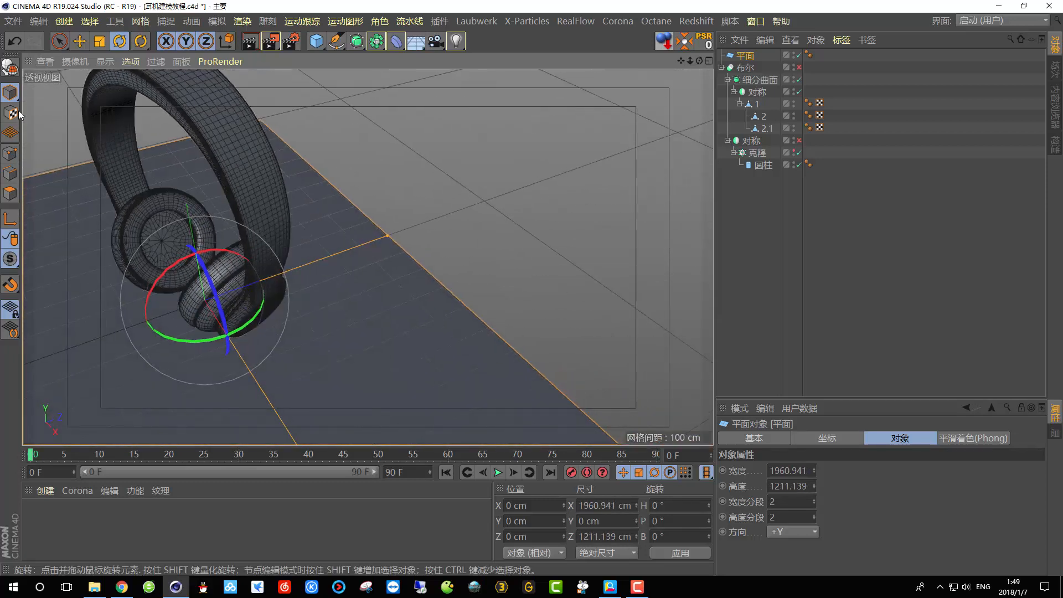
# - Make the plane editable and extrude its two back edges straight up about 930 cm into a wall
pyautogui.press('c')
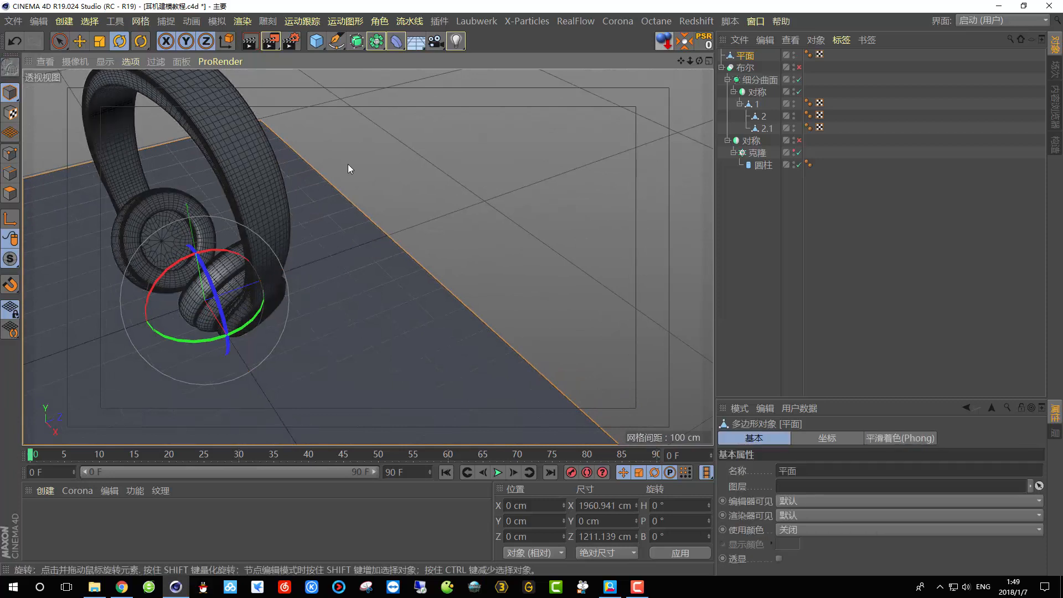
pyautogui.click(10, 173)
pyautogui.click(382, 229)
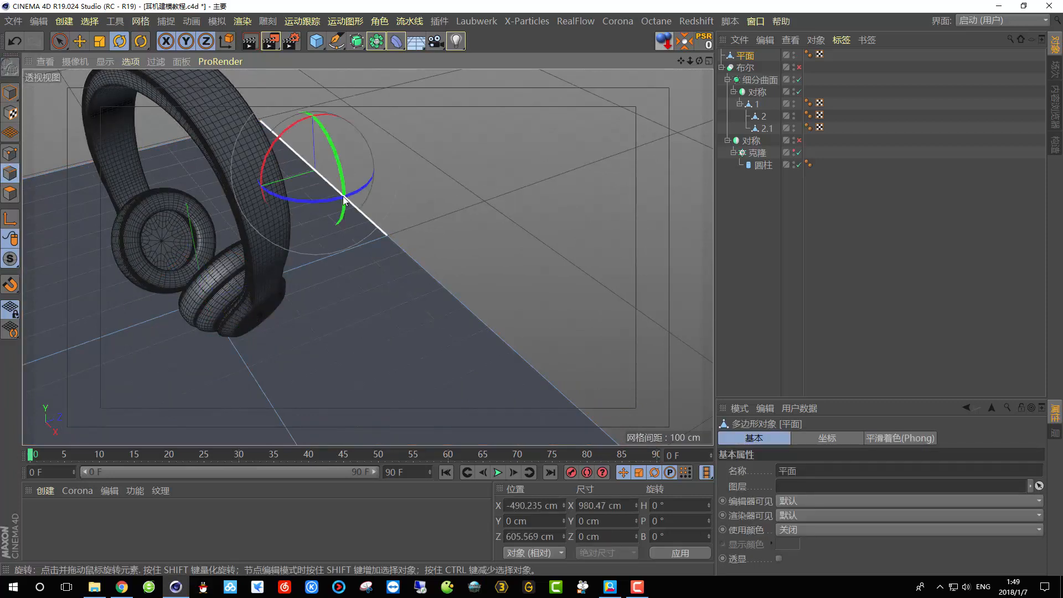
pyautogui.keyDown('shift'); pyautogui.click(445, 288); pyautogui.keyUp('shift')
pyautogui.keyDown('alt'); pyautogui.moveTo(417, 350); pyautogui.dragTo(392, 290); pyautogui.keyUp('alt')
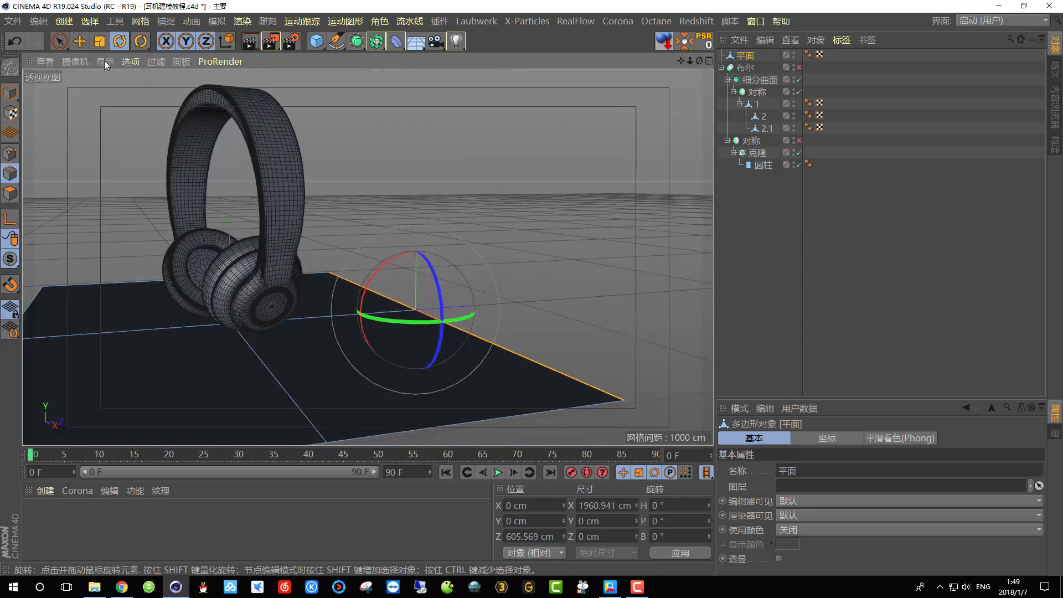
pyautogui.click(79, 40)
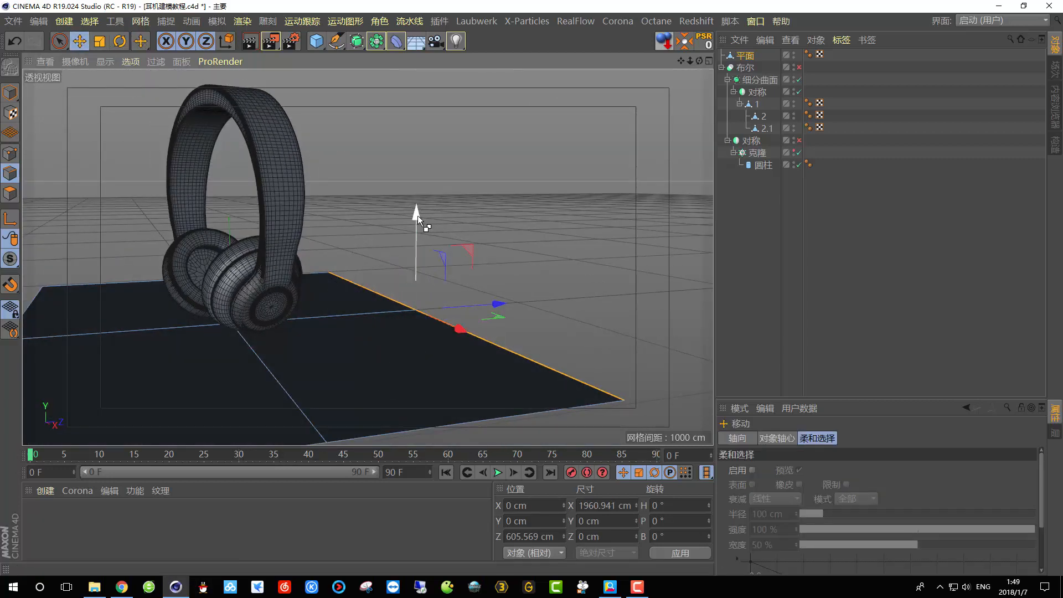
pyautogui.keyDown('ctrl'); pyautogui.moveTo(417, 214); pyautogui.dragTo(416, 0); pyautogui.keyUp('ctrl')
pyautogui.scroll(-1, 413, 298)
pyautogui.scroll(4, 414, 299)
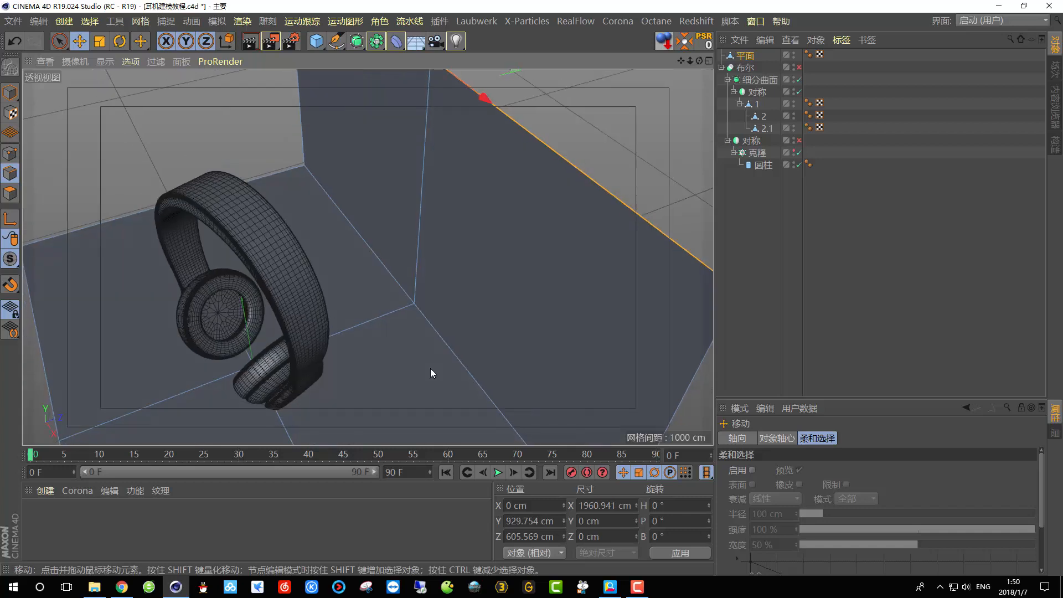
# - Bevel the two fold edges between floor and wall with a 231 cm offset and one subdivision
pyautogui.press('space')
pyautogui.click(472, 374)
pyautogui.keyDown('shift'); pyautogui.click(378, 260); pyautogui.keyUp('shift')
pyautogui.keyDown('alt'); pyautogui.moveTo(378, 261); pyautogui.dragTo(368, 213); pyautogui.keyUp('alt')
pyautogui.rightClick(364, 323)
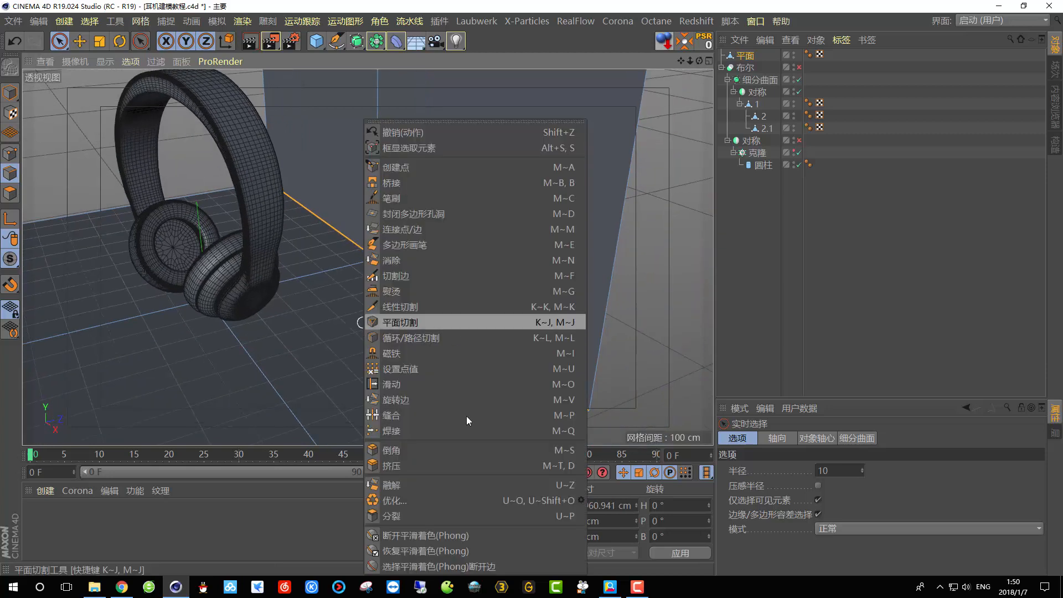
pyautogui.click(405, 449)
pyautogui.moveTo(396, 371); pyautogui.dragTo(524, 418)
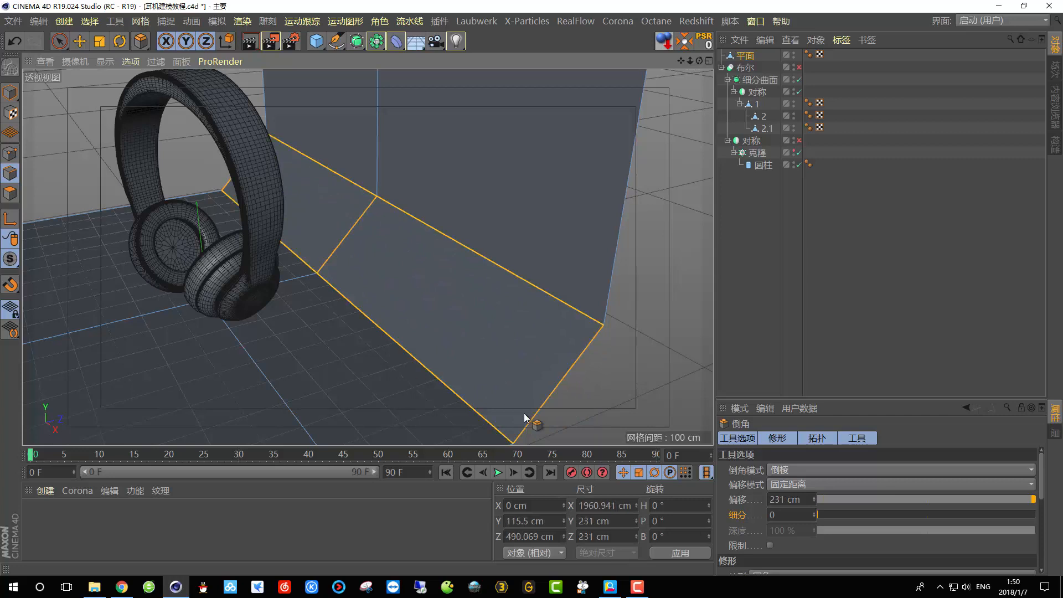
pyautogui.click(814, 511)
# - Add a Subdivision Surface generator and make the plane its child to smooth the backdrop
pyautogui.keyDown('alt'); pyautogui.moveTo(529, 374); pyautogui.dragTo(625, 185); pyautogui.keyUp('alt')
pyautogui.scroll(-3, 407, 309)
pyautogui.click(744, 56)
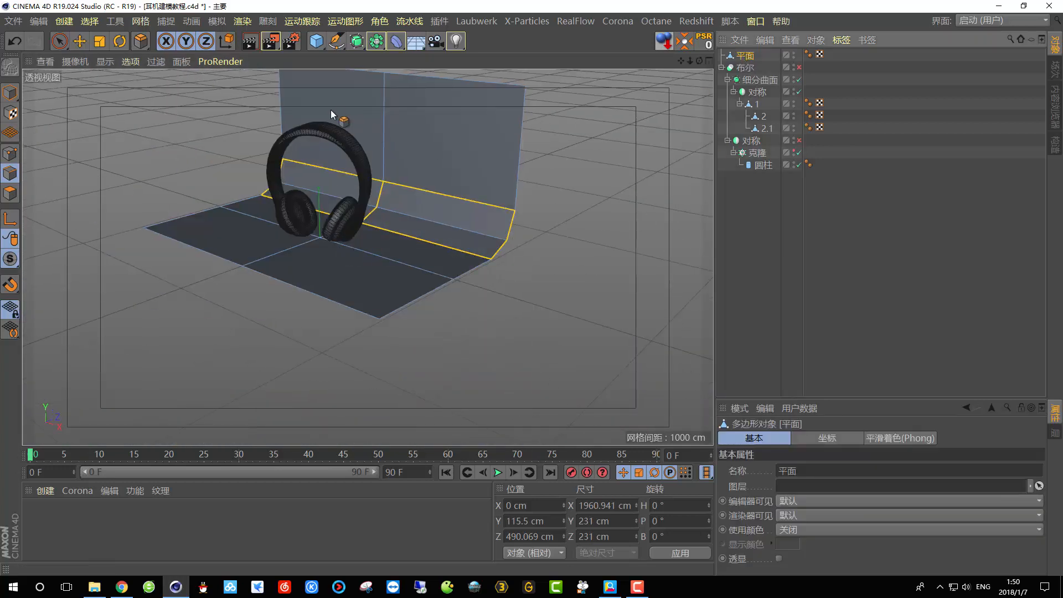
pyautogui.moveTo(356, 41); pyautogui.dragTo(388, 52)
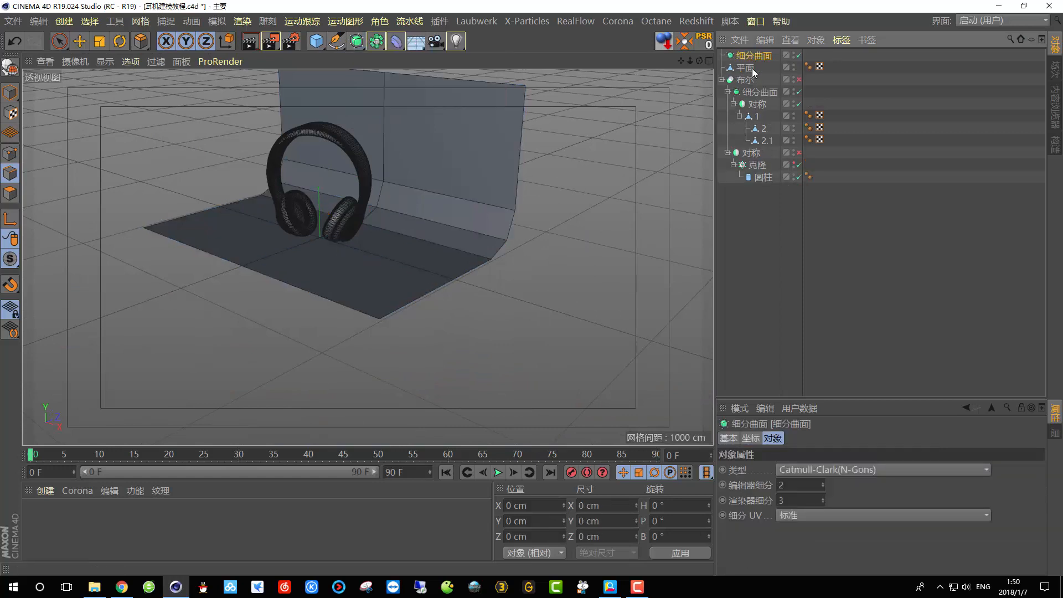
pyautogui.moveTo(746, 56); pyautogui.dragTo(746, 56)
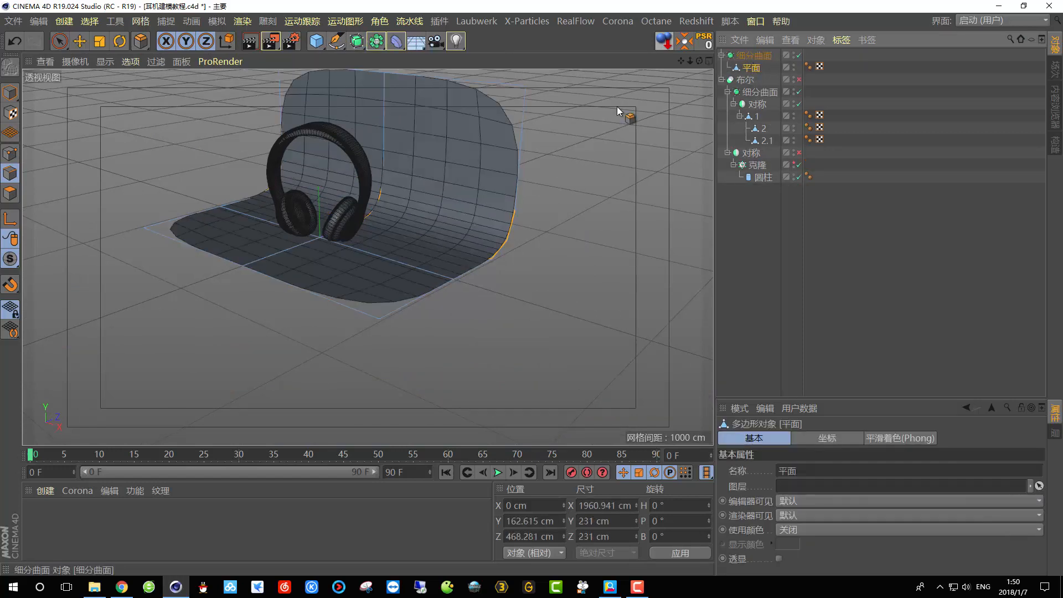
# - Render the active view to check the curve of the backdrop behind the headphones
pyautogui.scroll(3, 372, 223)
pyautogui.keyDown('alt'); pyautogui.moveTo(372, 223); pyautogui.dragTo(415, 355); pyautogui.keyUp('alt')
pyautogui.click(250, 41)
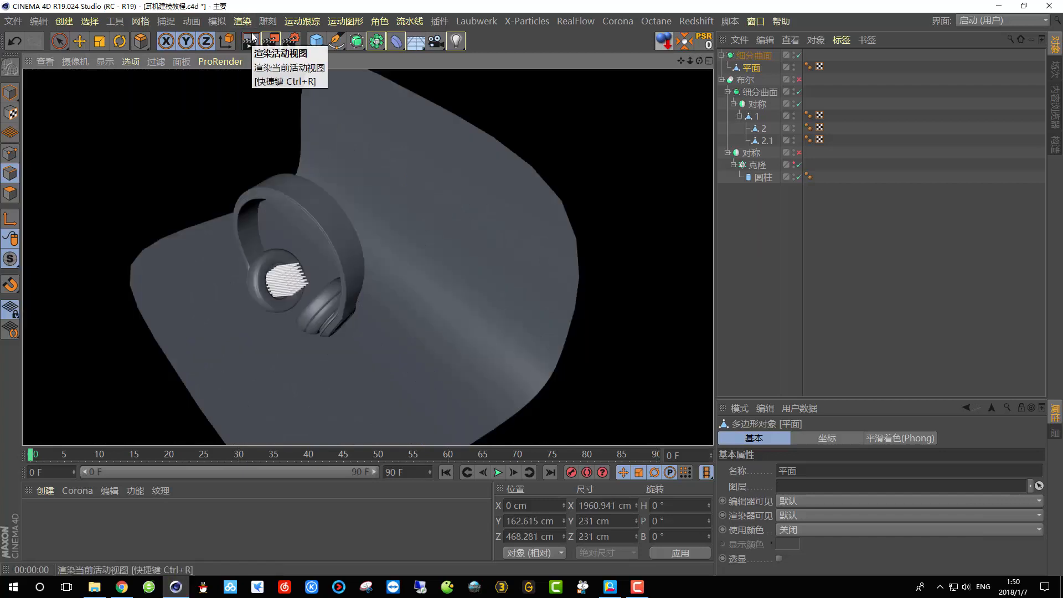
pyautogui.scroll(2, 440, 300)
pyautogui.scroll(4, 439, 300)
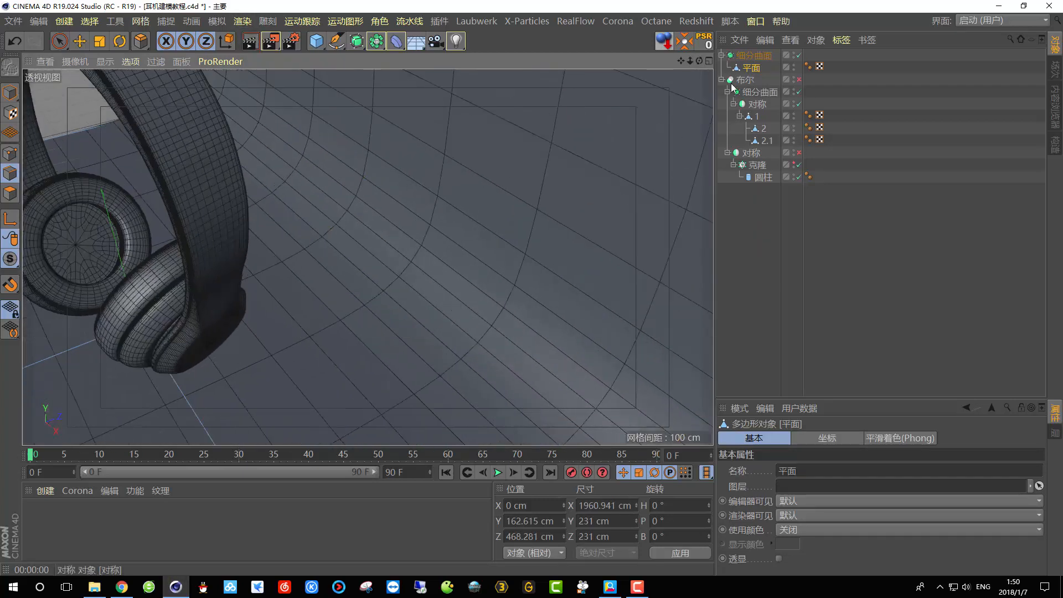
# - Set the backdrop Subdivision Surface's editor subdivision to 3 and render the active view again
pyautogui.click(754, 55)
pyautogui.click(823, 482)
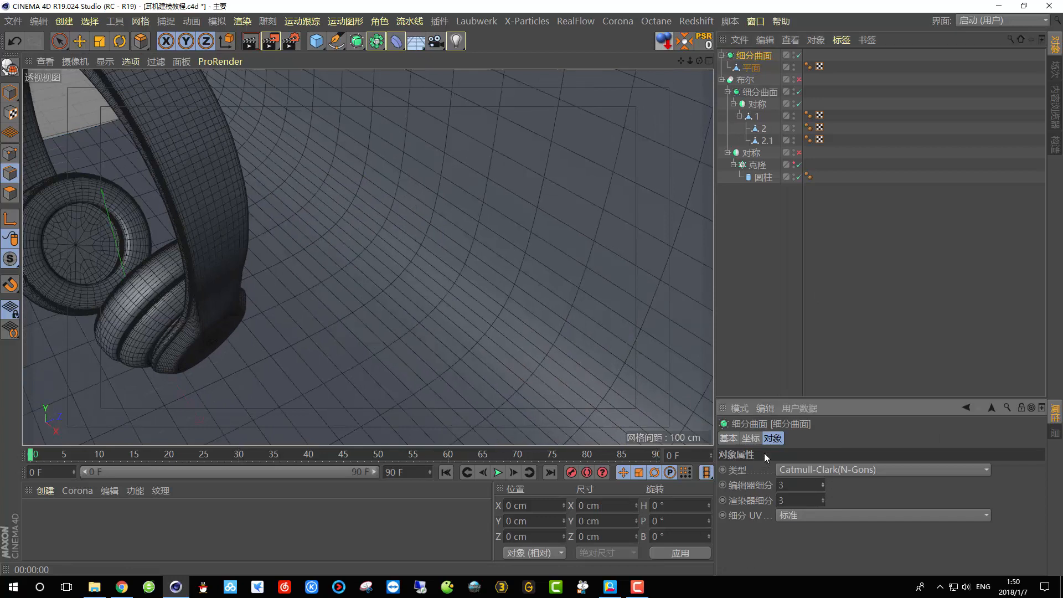
pyautogui.scroll(-6, 497, 274)
pyautogui.click(250, 40)
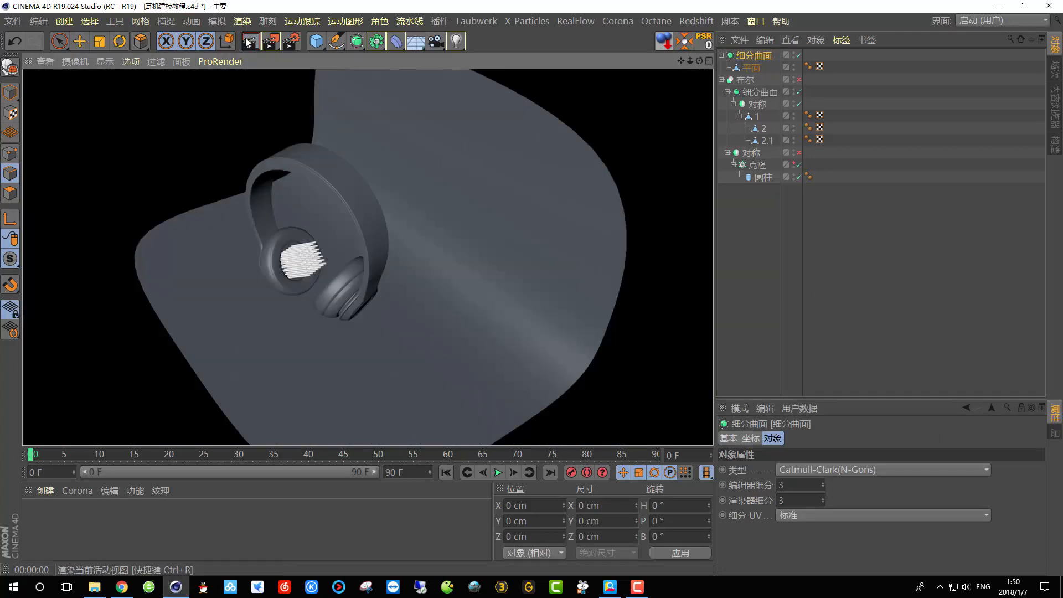
# - Widen the smoothed backdrop along the X axis and test-render the headphones from the front
pyautogui.keyDown('alt'); pyautogui.moveTo(443, 266); pyautogui.dragTo(421, 288); pyautogui.keyUp('alt')
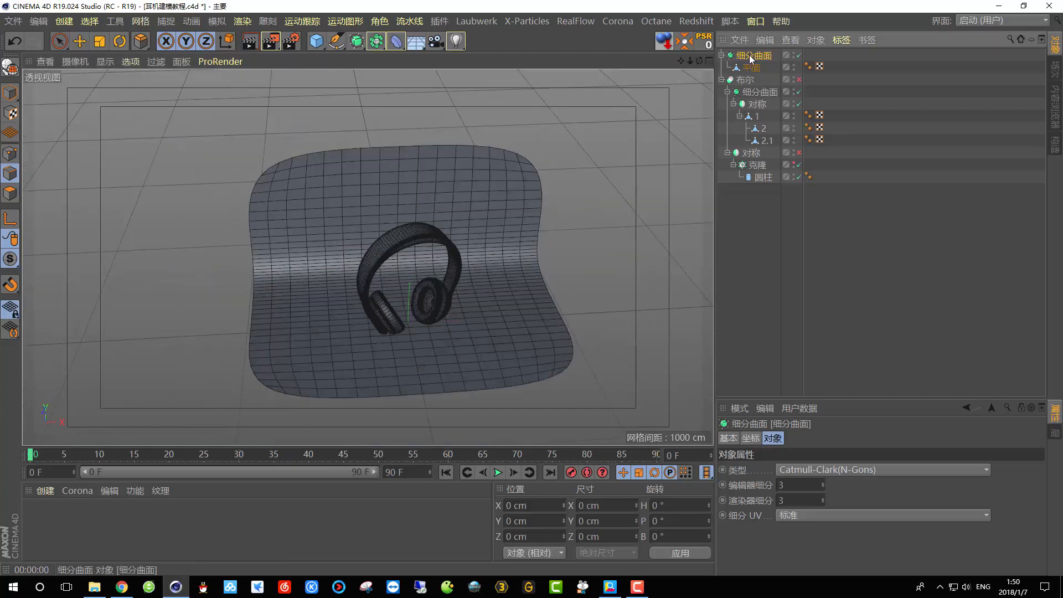
pyautogui.click(107, 41)
pyautogui.moveTo(501, 313); pyautogui.dragTo(642, 333)
pyautogui.moveTo(418, 243)
pyautogui.mouseDown()
pyautogui.moveTo(409, 177)
pyautogui.moveTo(416, 261)
pyautogui.moveTo(401, 238)
pyautogui.moveTo(412, 245)
pyautogui.mouseUp()
pyautogui.scroll(2, 406, 247)
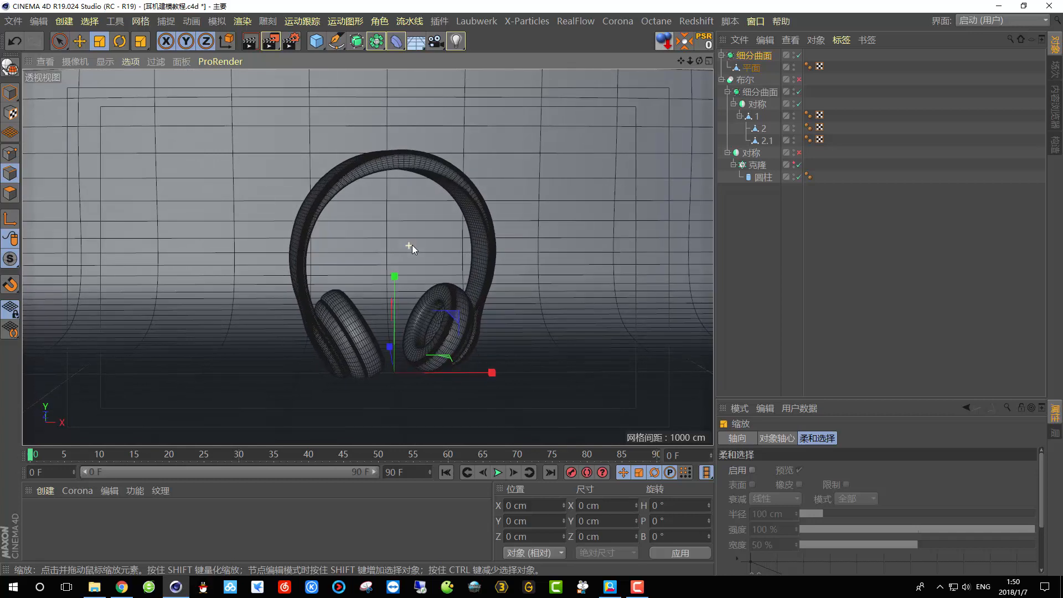
pyautogui.click(248, 45)
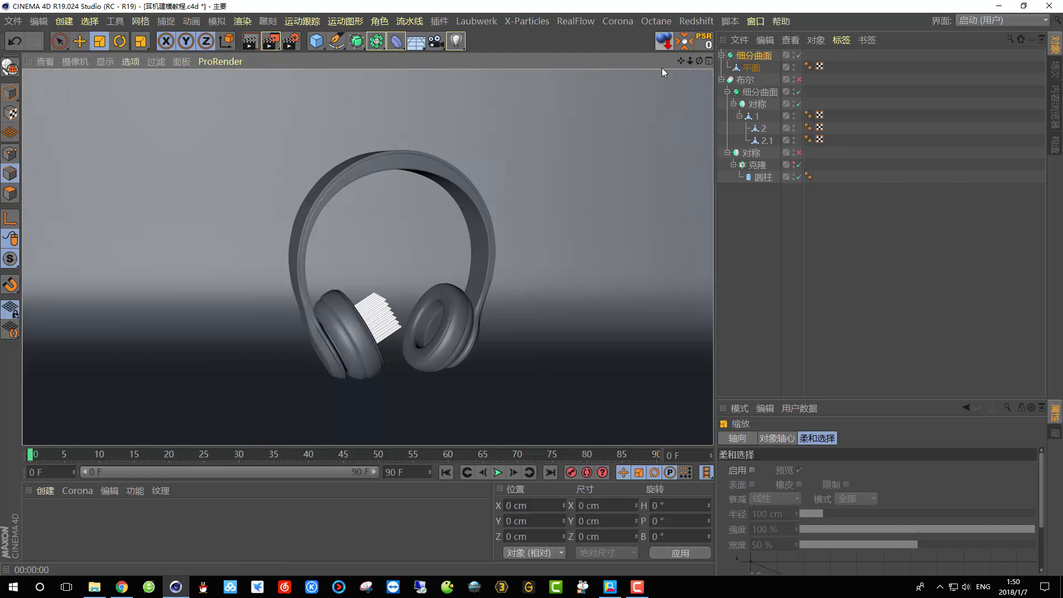
# - Collapse the backdrop's Subdivision Surface group, add a camera from a wider view, and enlarge the area showing its attributes
pyautogui.click(749, 58)
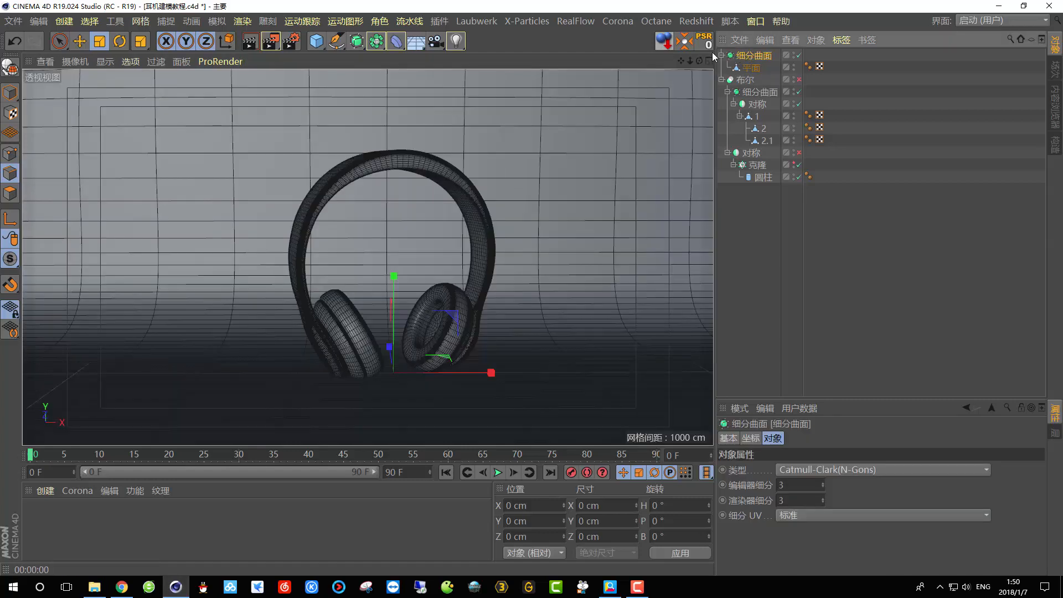
pyautogui.click(721, 55)
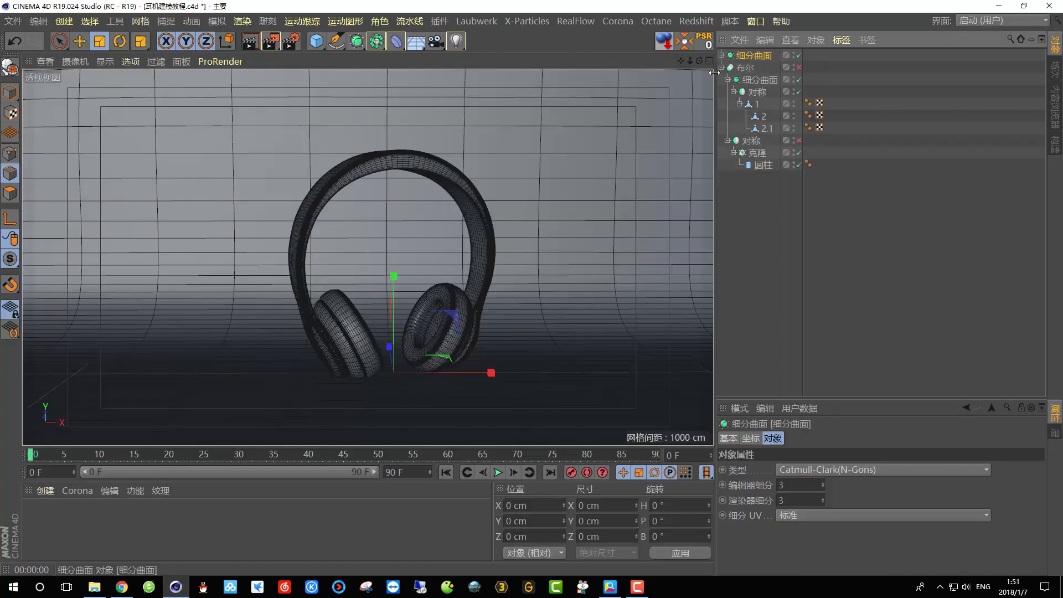
pyautogui.keyDown('alt'); pyautogui.moveTo(442, 288); pyautogui.dragTo(443, 264); pyautogui.keyUp('alt')
pyautogui.scroll(-5, 424, 253)
pyautogui.moveTo(437, 36); pyautogui.dragTo(473, 55)
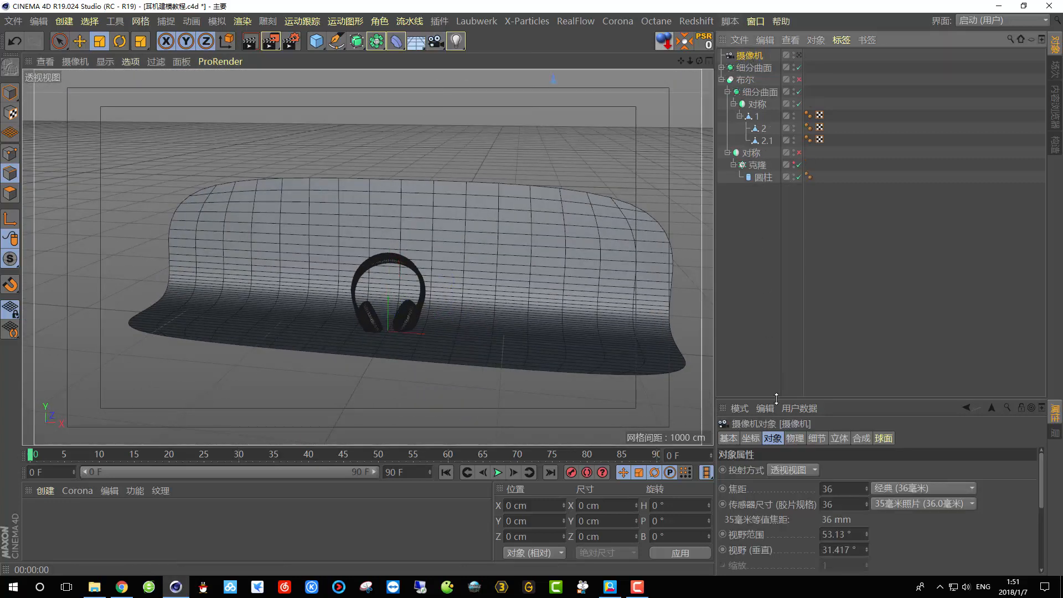
pyautogui.moveTo(775, 399); pyautogui.dragTo(775, 310)
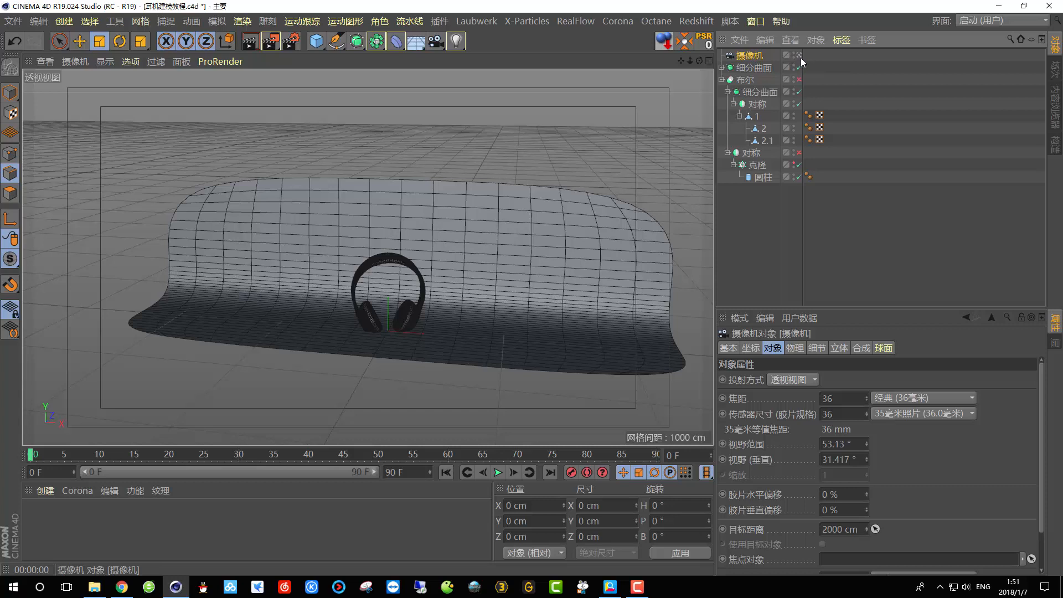
# - Frame the headphones closely through the camera and set its focal length to 50
pyautogui.scroll(6, 382, 299)
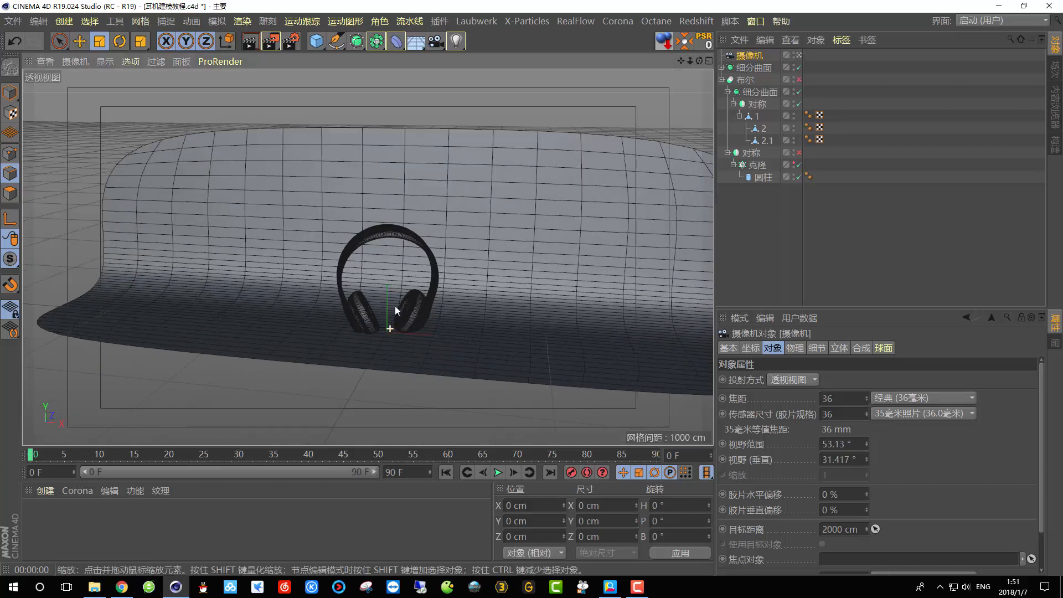
pyautogui.scroll(-5, 387, 294)
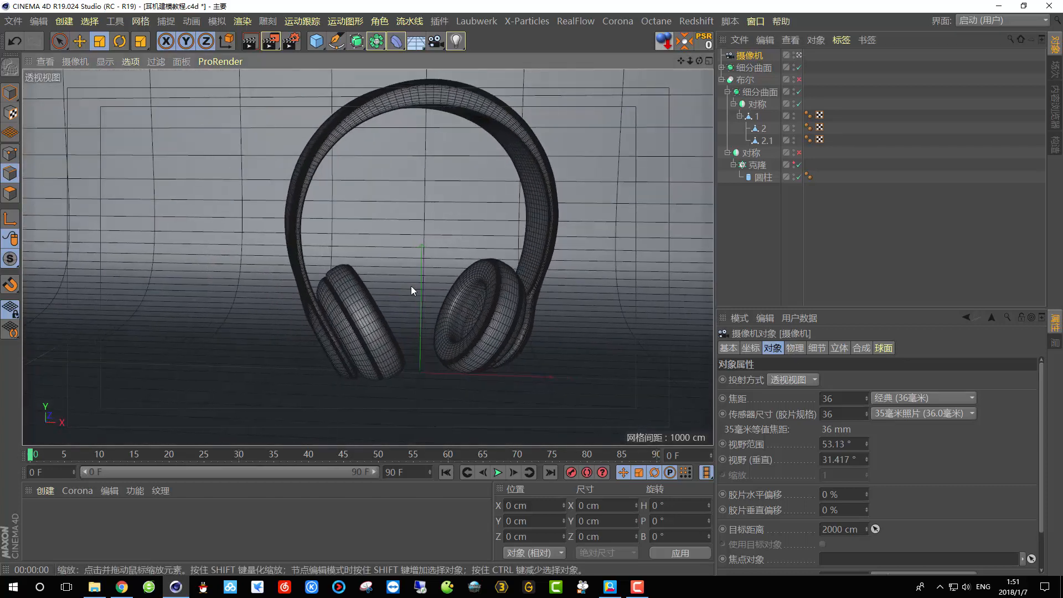
pyautogui.scroll(3, 410, 300)
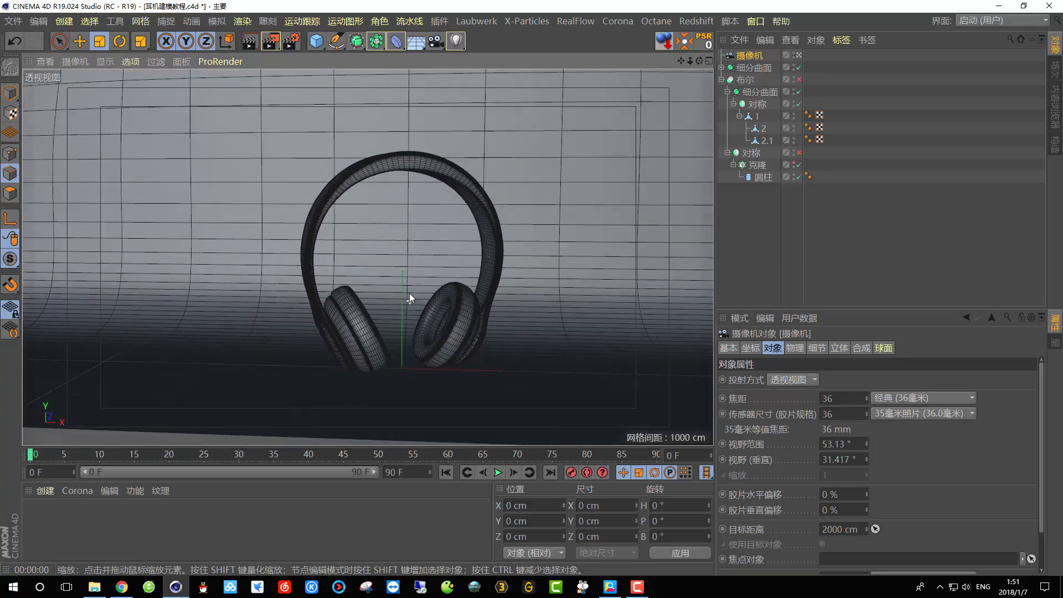
pyautogui.scroll(3, 413, 293)
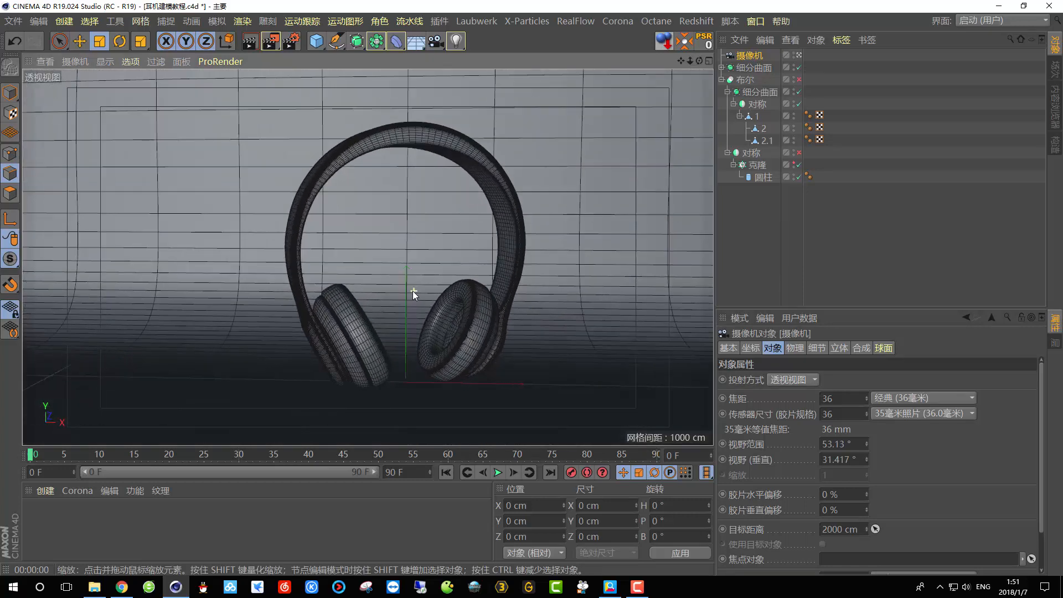
pyautogui.keyDown('alt'); pyautogui.moveTo(409, 286); pyautogui.dragTo(409, 284, button='middle'); pyautogui.keyUp('alt')
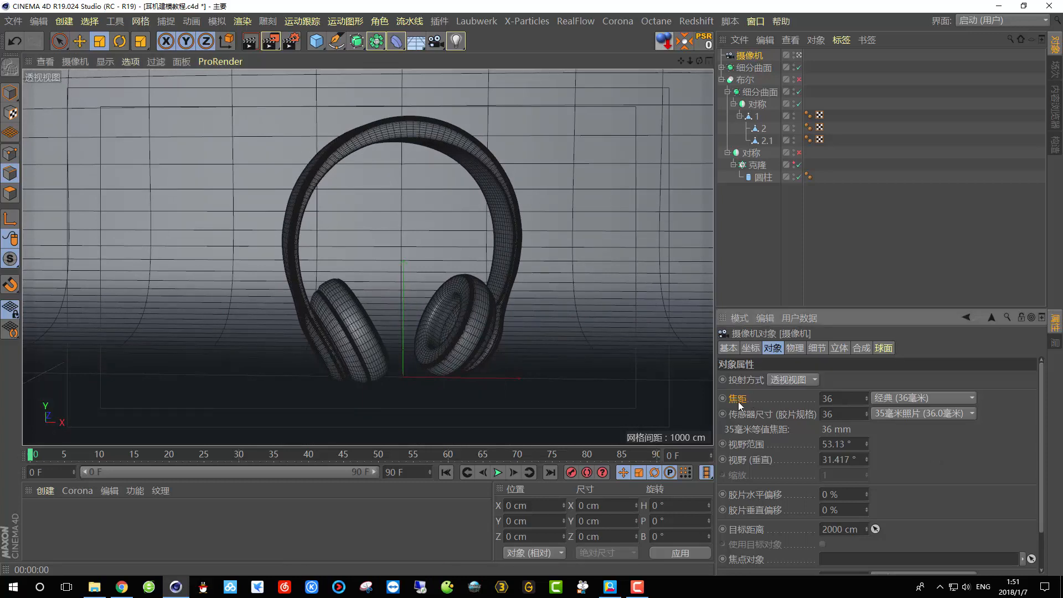
pyautogui.moveTo(738, 404)
pyautogui.click(842, 402)
pyautogui.write('50')
pyautogui.press('Return')
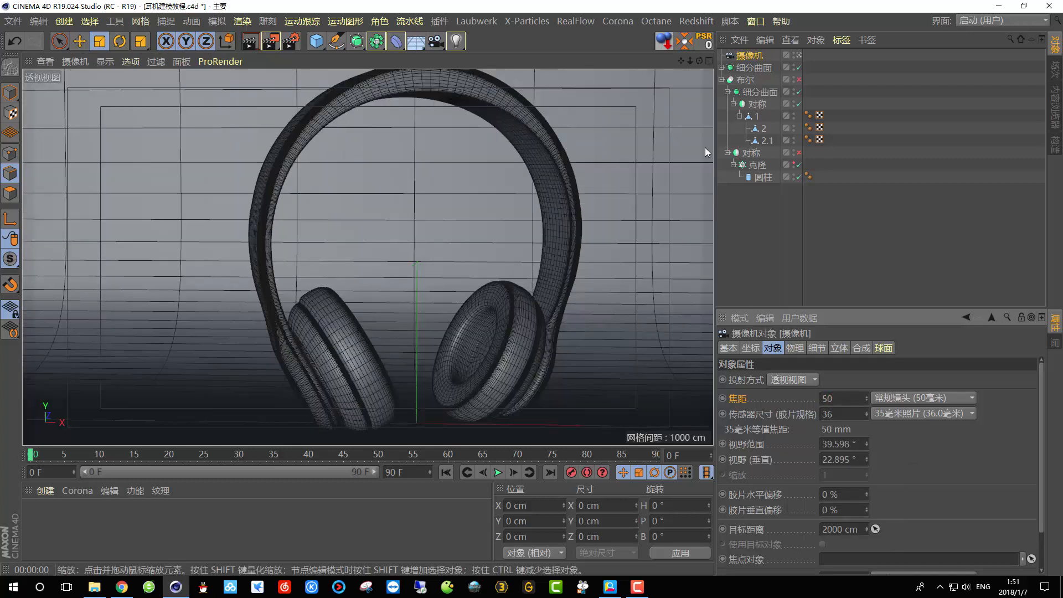
# - Pull the camera back and shift it so the whole headphones fit near the centre of the frame
pyautogui.scroll(-5, 368, 256)
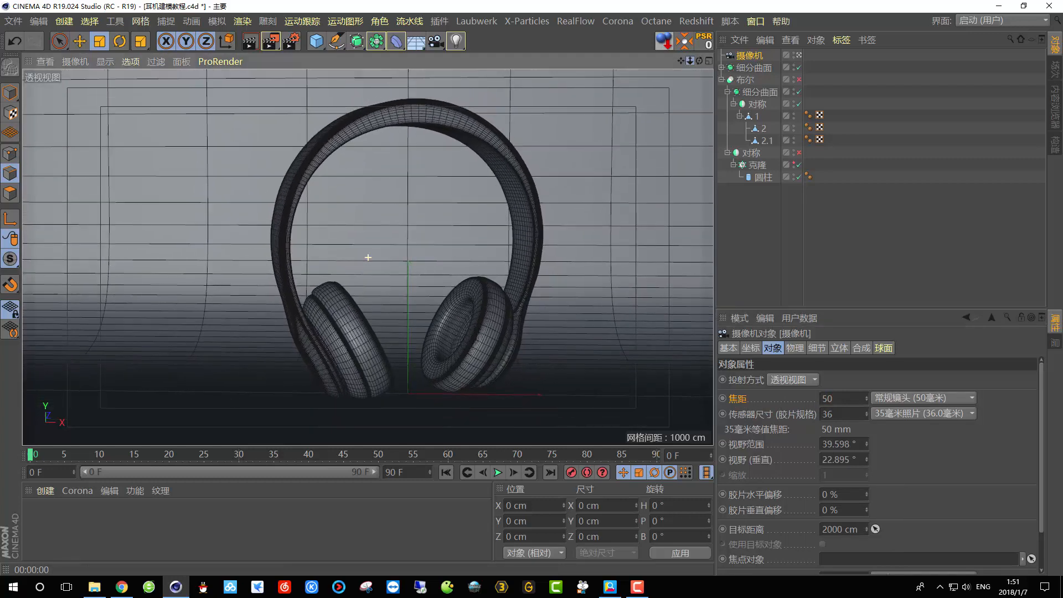
pyautogui.scroll(-1, 369, 258)
pyautogui.keyDown('alt'); pyautogui.moveTo(368, 258); pyautogui.dragTo(365, 257, button='right'); pyautogui.keyUp('alt')
pyautogui.moveTo(368, 257)
pyautogui.keyDown('alt'); pyautogui.mouseDown(button='middle')
pyautogui.moveTo(349, 267)
pyautogui.moveTo(367, 252)
pyautogui.mouseUp(button='middle'); pyautogui.keyUp('alt')
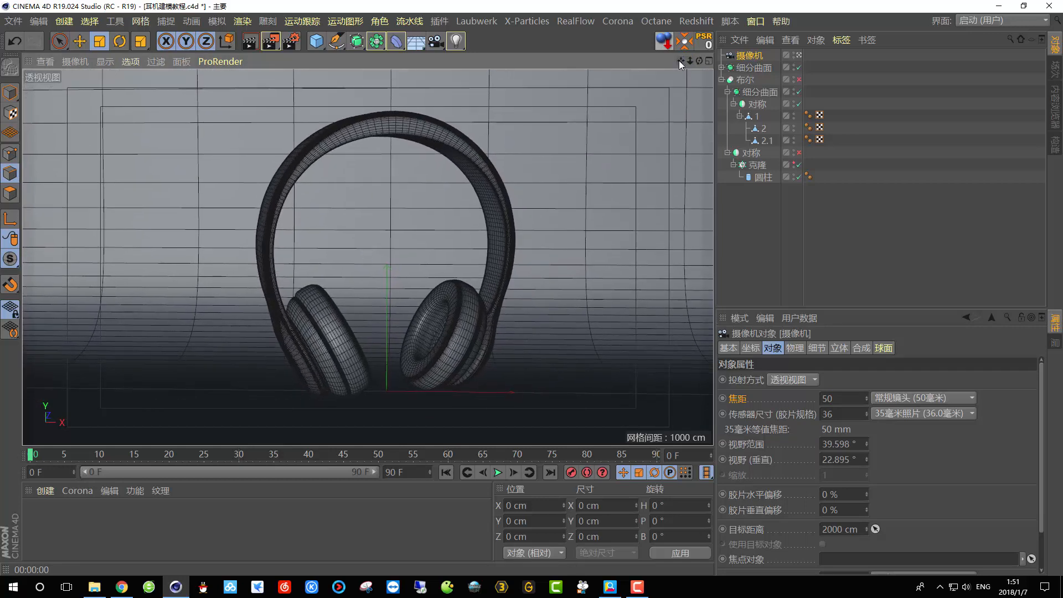
# - Collapse the headphones' Boole group and rotate the headphones about the vertical axis to angle them the other way
pyautogui.click(722, 81)
pyautogui.click(745, 80)
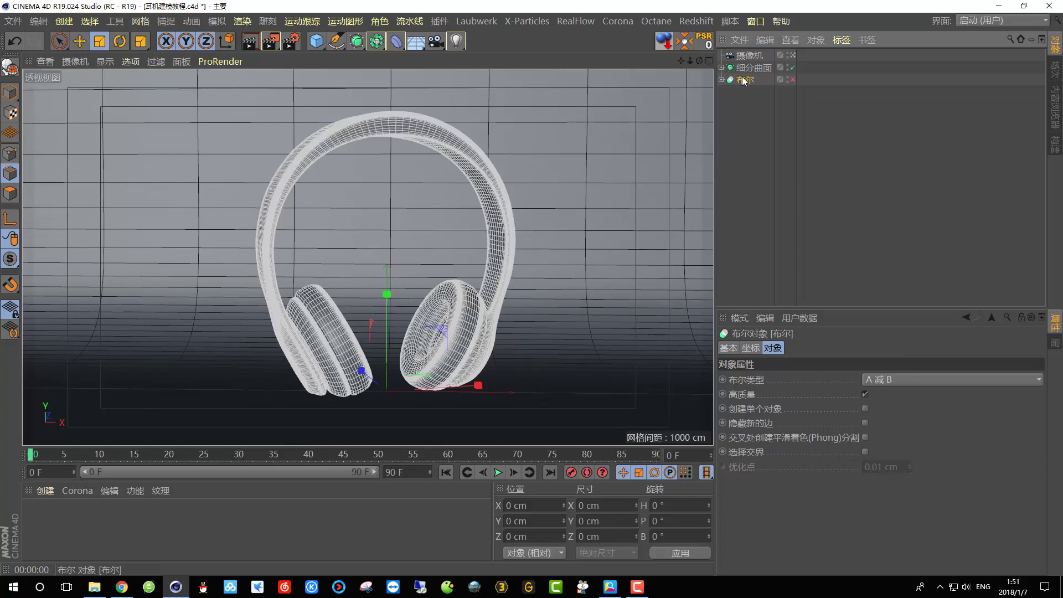
pyautogui.click(120, 41)
pyautogui.moveTo(416, 408); pyautogui.dragTo(380, 400)
# - Adjust the camera to a lower, near-frontal view of the headphones and test-render the active view
pyautogui.moveTo(368, 314)
pyautogui.keyDown('alt'); pyautogui.mouseDown()
pyautogui.moveTo(373, 299)
pyautogui.moveTo(370, 325)
pyautogui.moveTo(378, 300)
pyautogui.moveTo(373, 321)
pyautogui.mouseUp(); pyautogui.keyUp('alt')
pyautogui.keyDown('alt'); pyautogui.moveTo(371, 318); pyautogui.dragTo(369, 316); pyautogui.keyUp('alt')
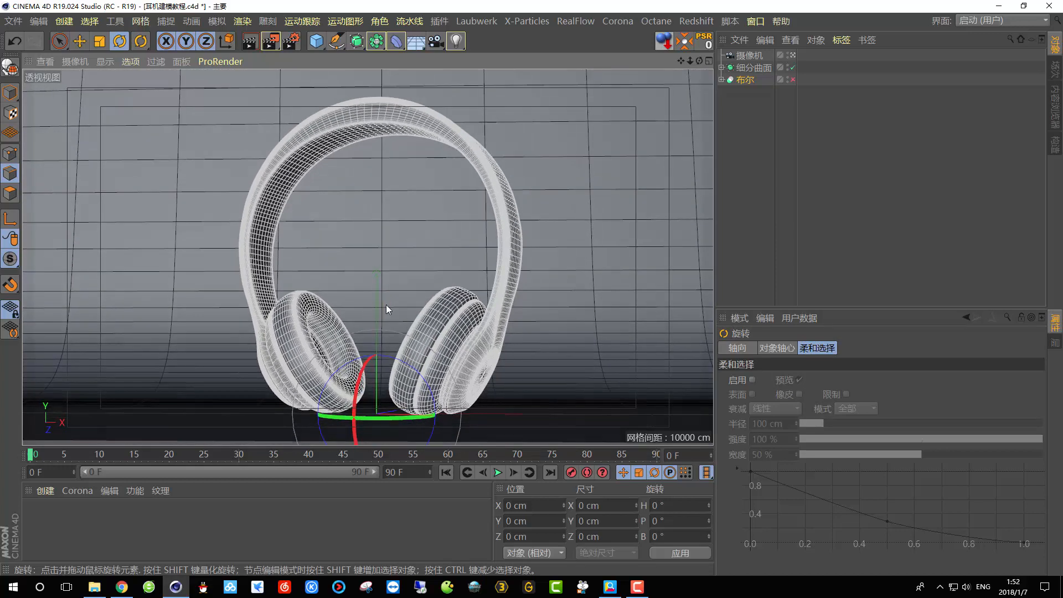
pyautogui.moveTo(690, 60)
pyautogui.mouseDown()
pyautogui.moveTo(680, 60)
pyautogui.moveTo(690, 60)
pyautogui.mouseUp()
pyautogui.click(249, 42)
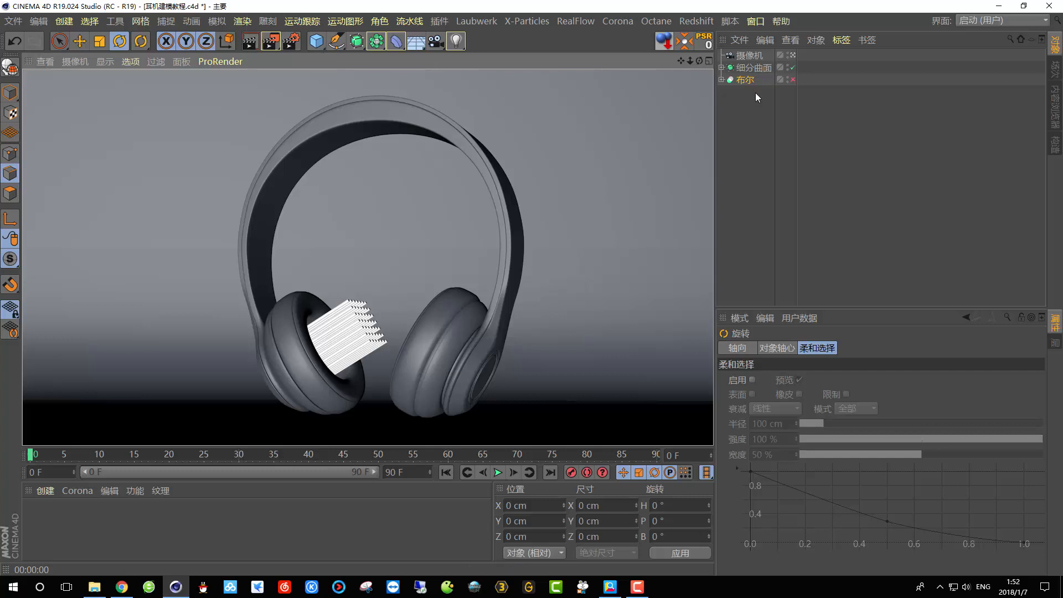
# - Leave the camera view and enlarge the backdrop's Subdivision Surface along the Z axis
pyautogui.click(792, 55)
pyautogui.keyDown('alt'); pyautogui.moveTo(482, 209); pyautogui.dragTo(341, 260); pyautogui.keyUp('alt')
pyautogui.click(749, 56)
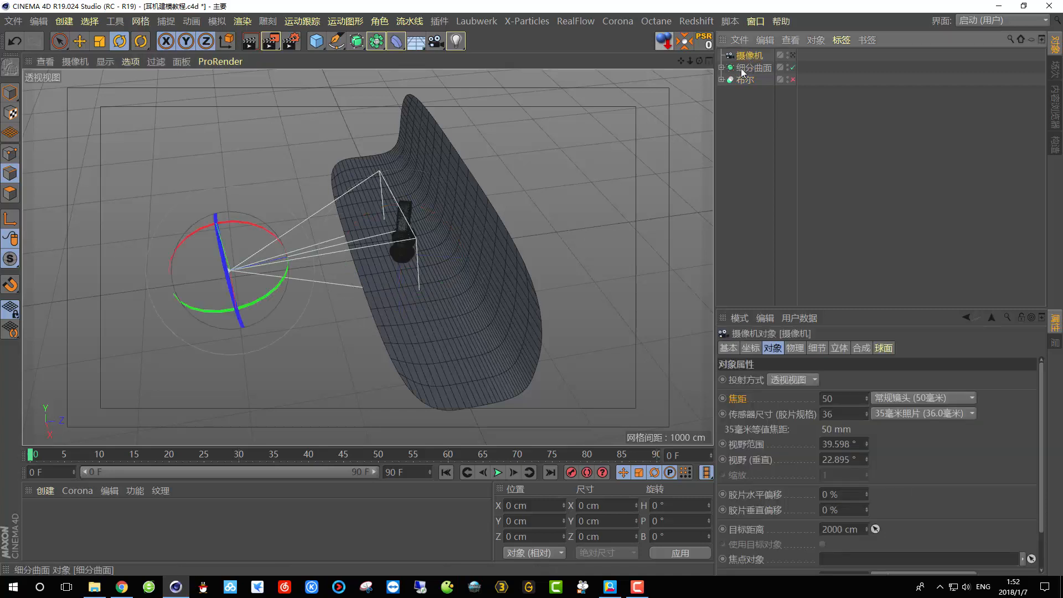
pyautogui.click(742, 68)
pyautogui.press('t')
pyautogui.moveTo(493, 240); pyautogui.dragTo(567, 245)
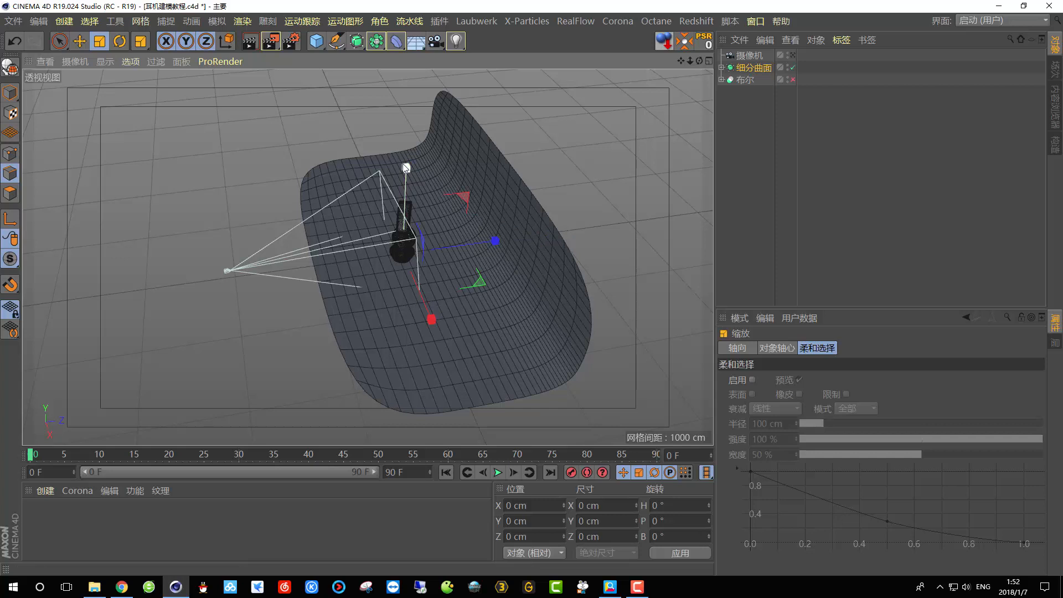
# - Return to the camera view, pull the camera back slightly from the headphones and render the active view again
pyautogui.keyDown('alt'); pyautogui.moveTo(469, 204); pyautogui.dragTo(542, 179); pyautogui.keyUp('alt')
pyautogui.click(792, 55)
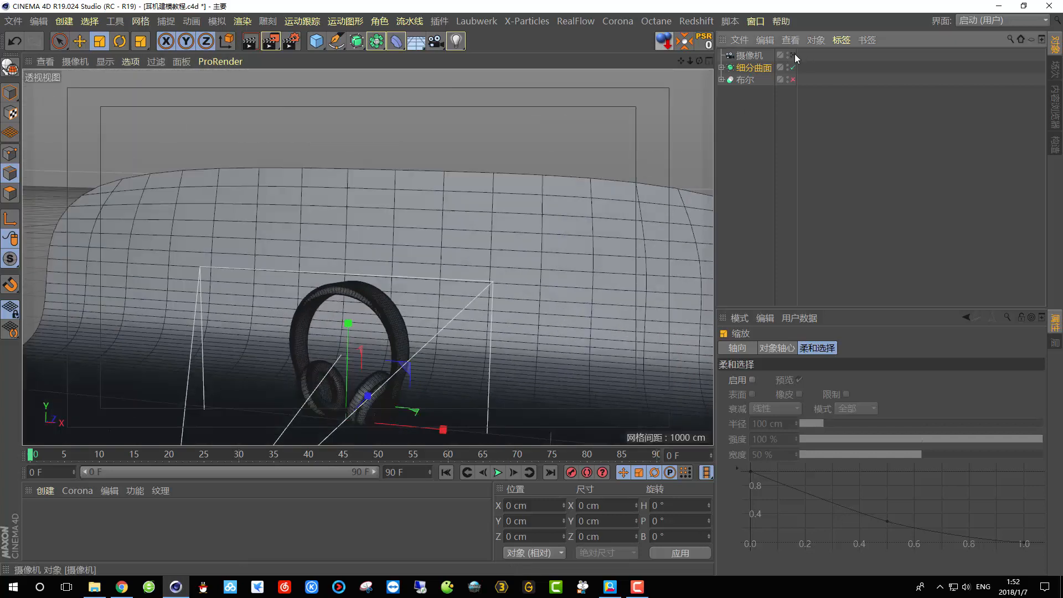
pyautogui.moveTo(689, 60); pyautogui.dragTo(659, 61)
pyautogui.click(249, 42)
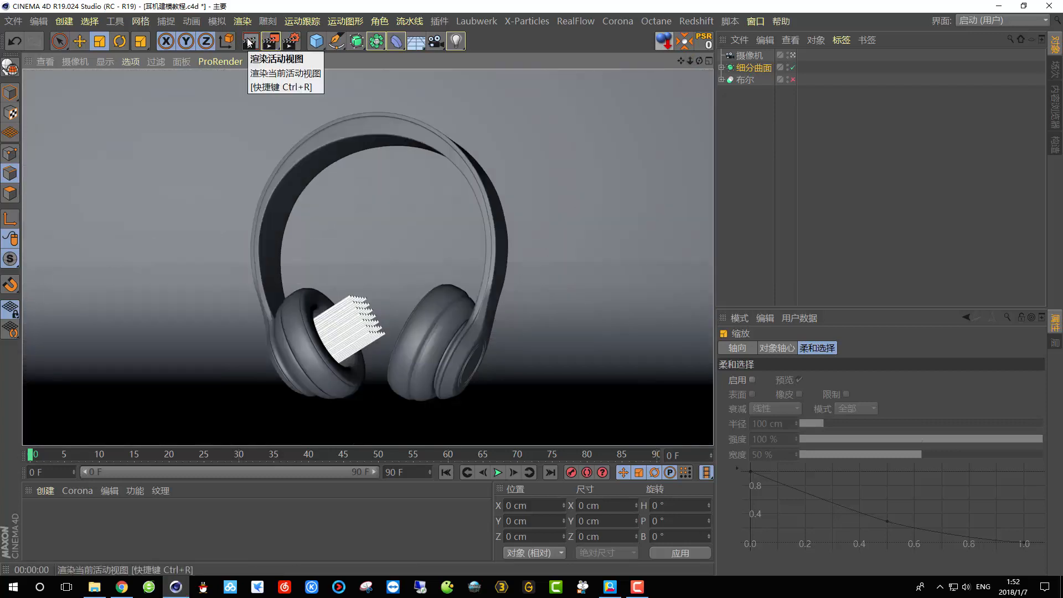
# - Select the camera and compare the free perspective view with the camera view, ending in the camera view
pyautogui.click(749, 68)
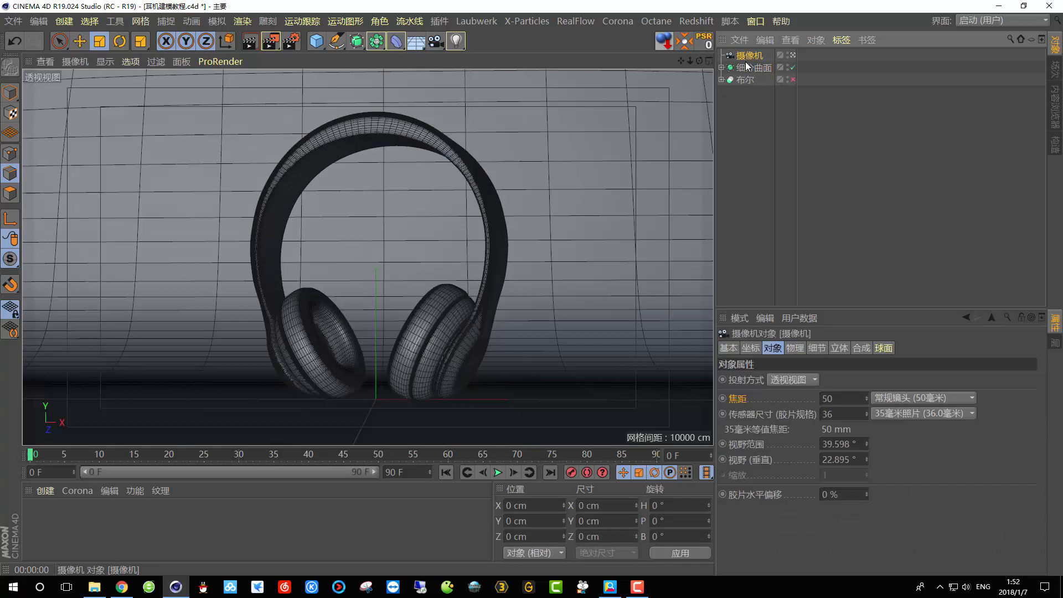
pyautogui.click(748, 56)
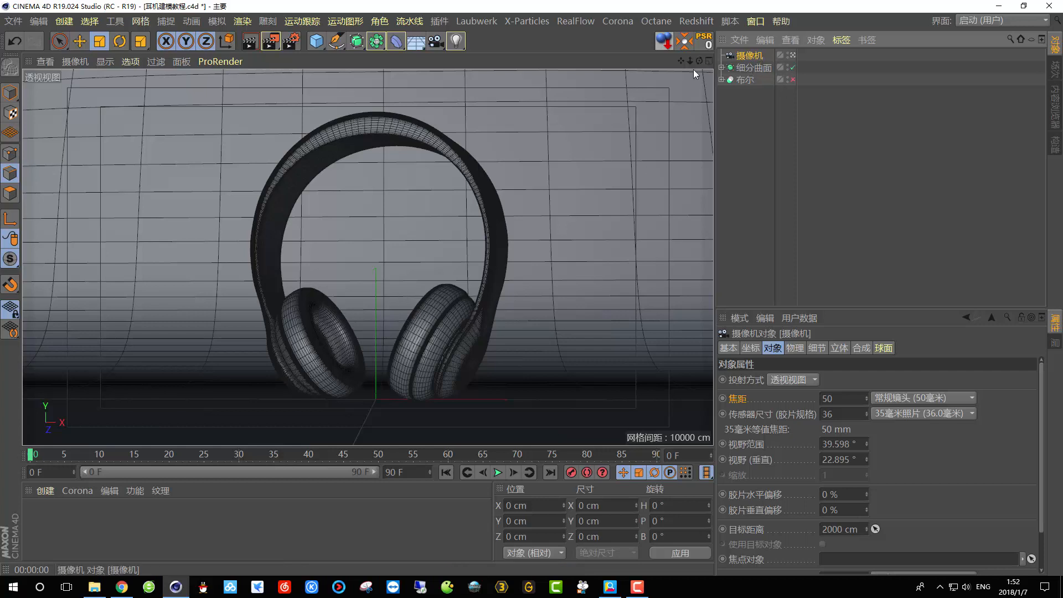
pyautogui.click(792, 55)
pyautogui.scroll(3, 476, 244)
pyautogui.moveTo(451, 194)
pyautogui.keyDown('alt'); pyautogui.mouseDown()
pyautogui.moveTo(472, 218)
pyautogui.moveTo(412, 285)
pyautogui.moveTo(451, 197)
pyautogui.moveTo(443, 207)
pyautogui.mouseUp(); pyautogui.keyUp('alt')
pyautogui.click(793, 56)
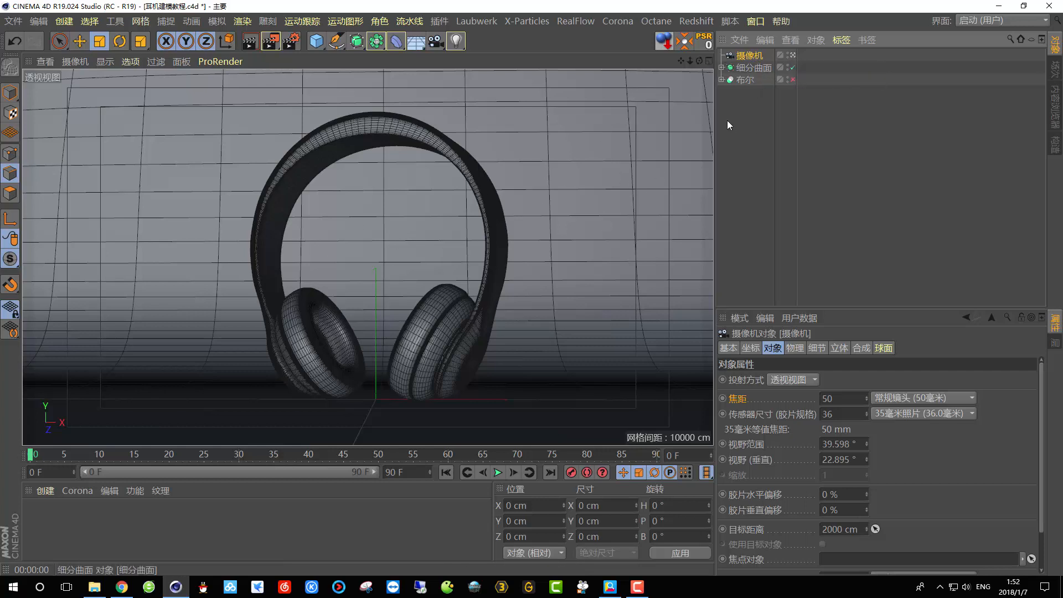
# - Add a Protection tag (保护) from the CINEMA 4D tags to the camera
pyautogui.rightClick(749, 60)
pyautogui.moveTo(819, 18)
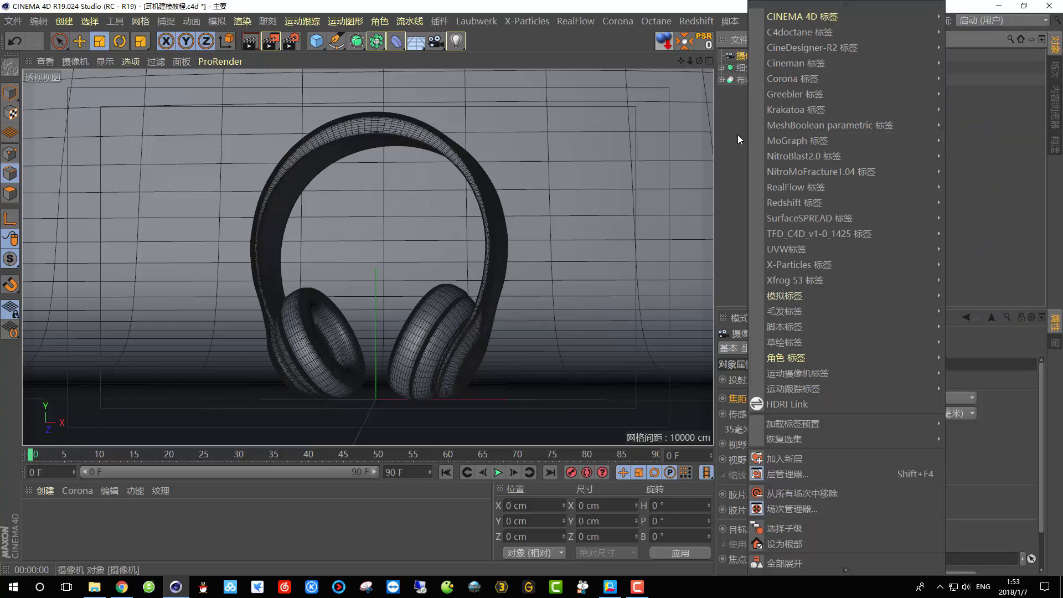
pyautogui.click(737, 134)
pyautogui.click(841, 40)
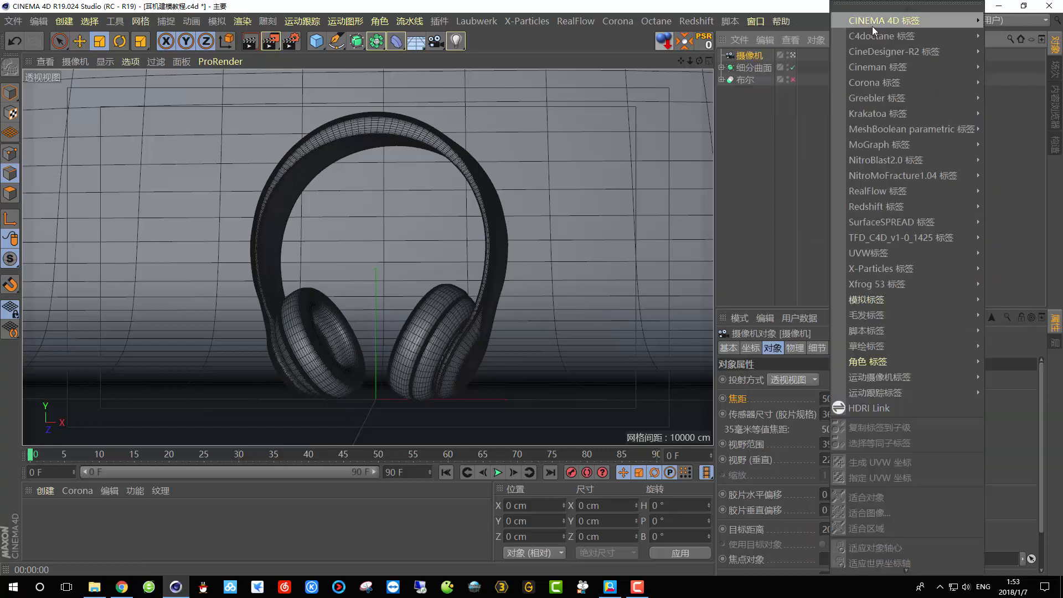
pyautogui.moveTo(859, 20)
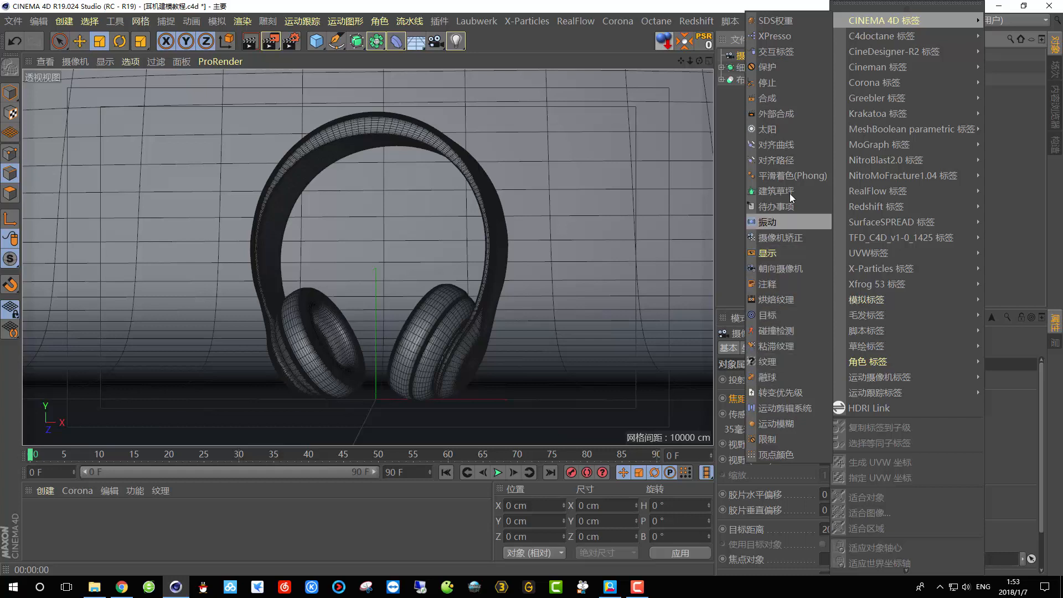
pyautogui.click(765, 66)
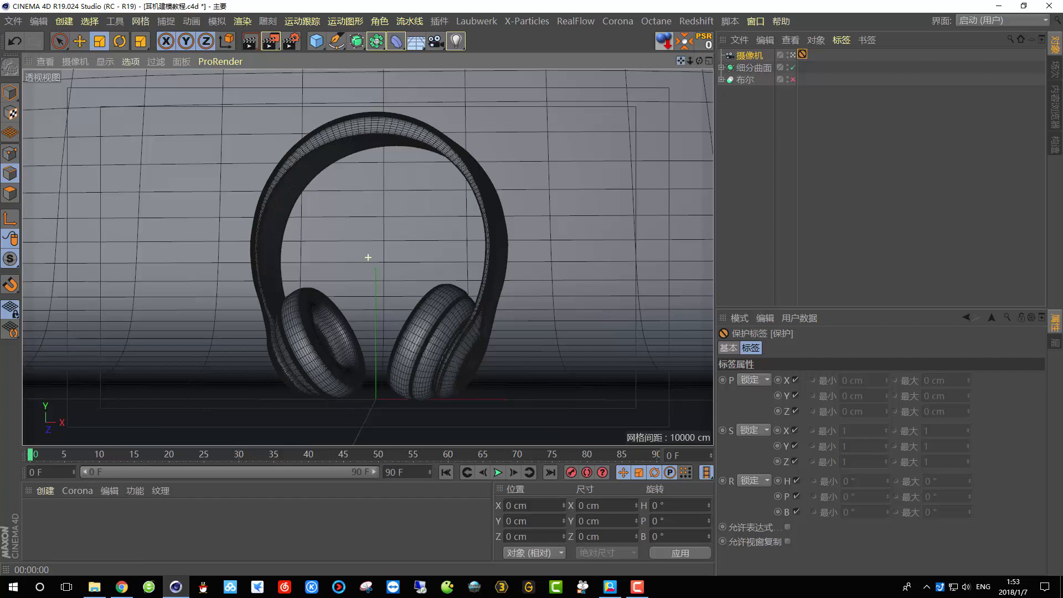
# - Leave the camera view for a raised overview of the backdrop and add a standard light (灯光) to the scene
pyautogui.click(792, 55)
pyautogui.keyDown('alt'); pyautogui.moveTo(685, 166); pyautogui.dragTo(403, 139); pyautogui.keyUp('alt')
pyautogui.keyDown('alt'); pyautogui.moveTo(429, 204); pyautogui.dragTo(343, 199); pyautogui.keyUp('alt')
pyautogui.moveTo(456, 41); pyautogui.dragTo(588, 58)
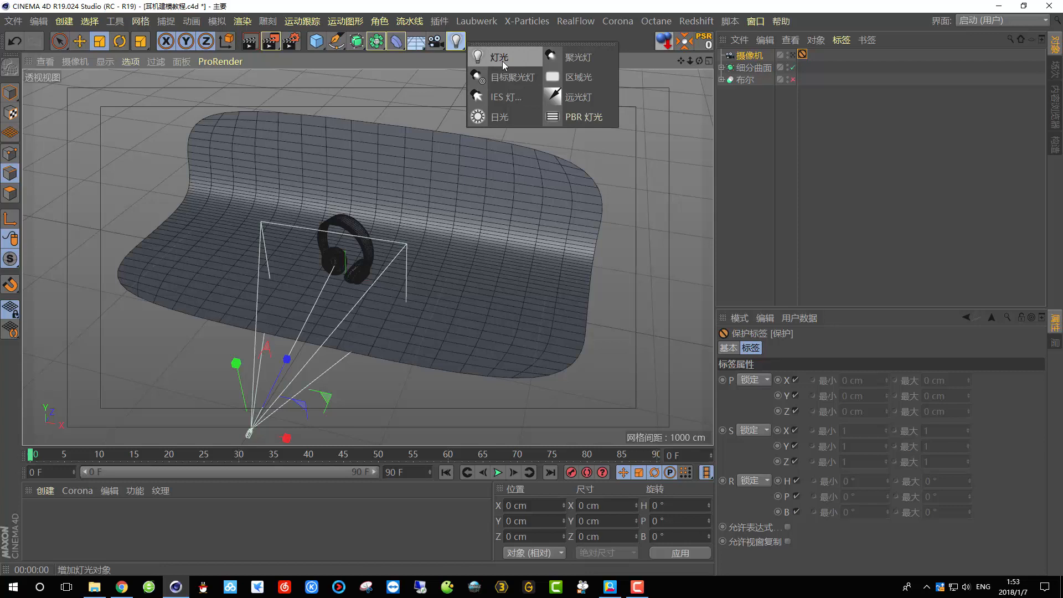
pyautogui.moveTo(496, 59); pyautogui.dragTo(497, 59)
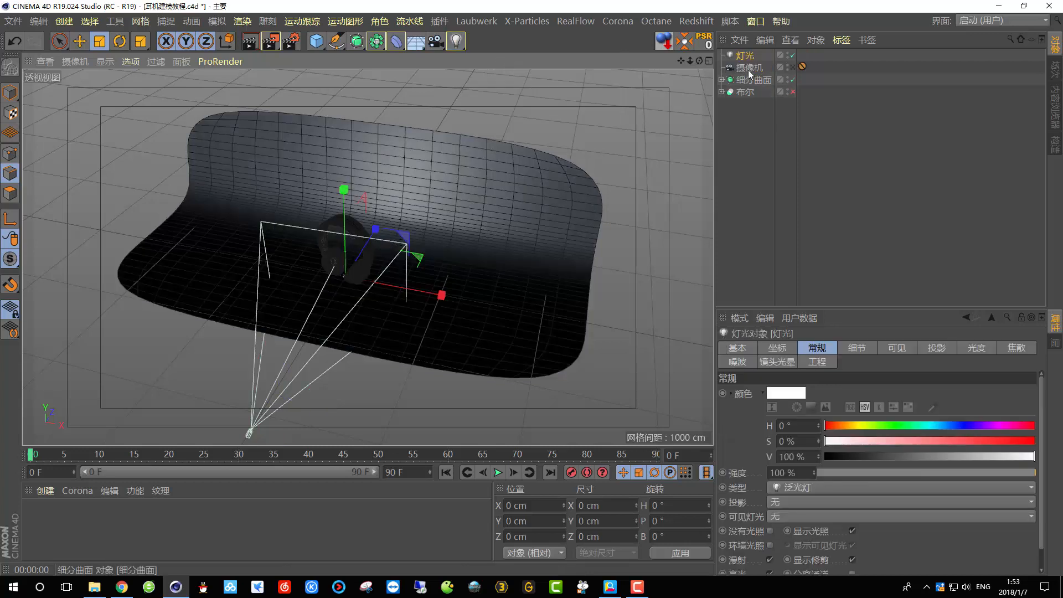
# - Move the light up above the headphones, in front of the backdrop, and render the active view
pyautogui.keyDown('alt'); pyautogui.moveTo(543, 211); pyautogui.dragTo(587, 227); pyautogui.keyUp('alt')
pyautogui.press('e')
pyautogui.moveTo(411, 197); pyautogui.dragTo(375, 172)
pyautogui.keyDown('alt'); pyautogui.moveTo(375, 172); pyautogui.dragTo(406, 165); pyautogui.keyUp('alt')
pyautogui.click(249, 41)
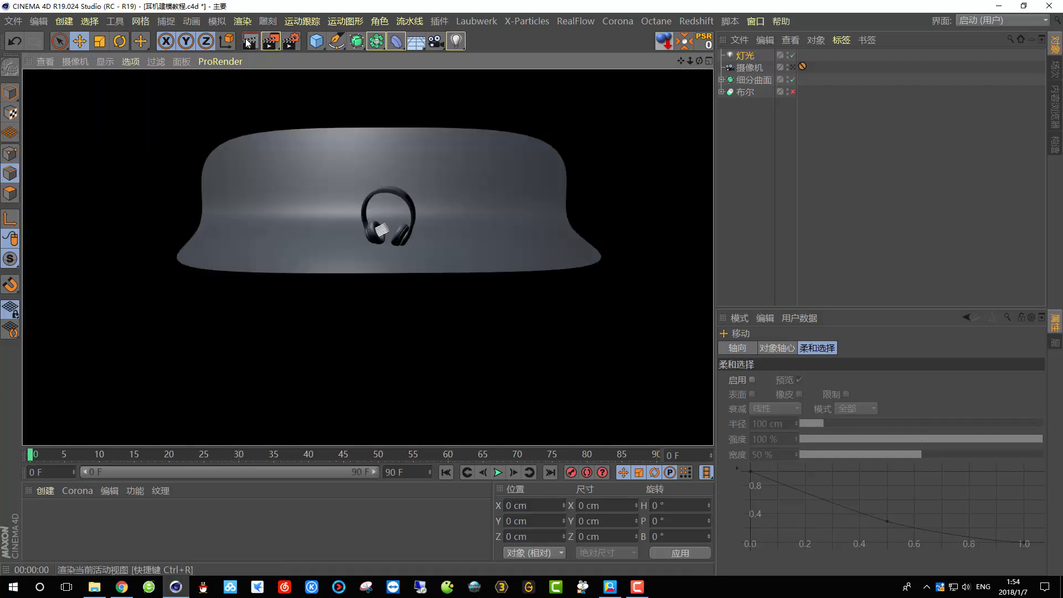
# - Select the light with the backdrop seen from an angle, and enlarge the area showing its attributes
pyautogui.keyDown('alt'); pyautogui.moveTo(367, 159); pyautogui.dragTo(415, 217); pyautogui.keyUp('alt')
pyautogui.click(742, 56)
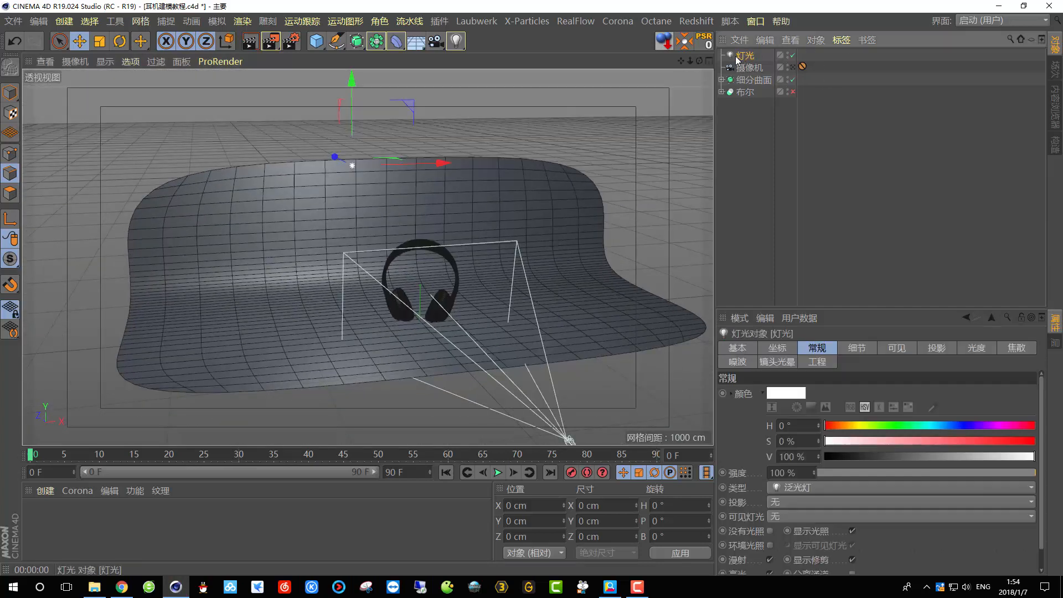
pyautogui.moveTo(826, 308); pyautogui.dragTo(823, 210)
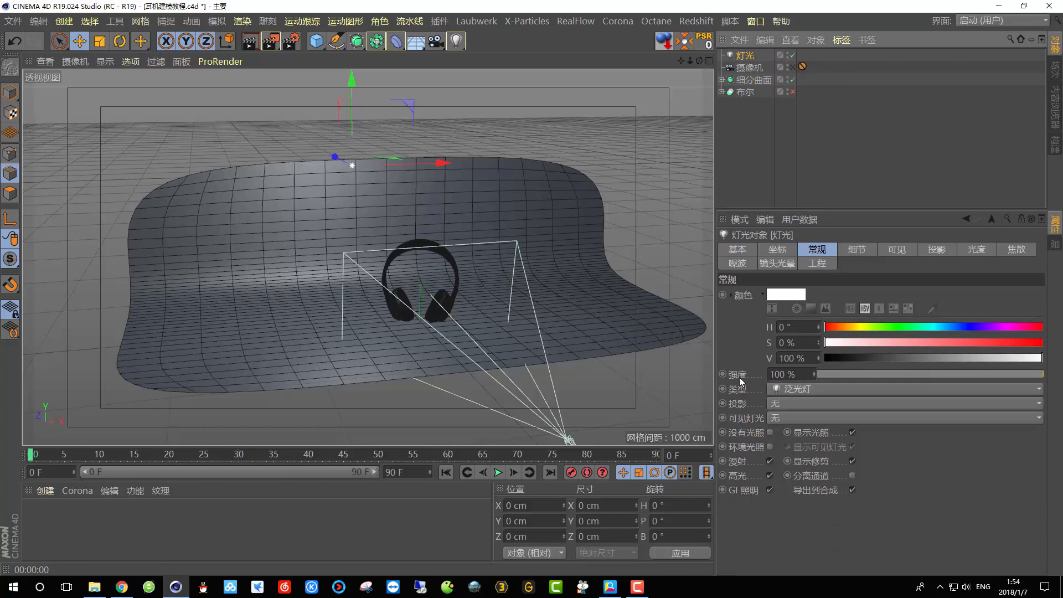
# - Try light intensities of 30% and 150%, and set the intensity back to 100%
pyautogui.moveTo(740, 381)
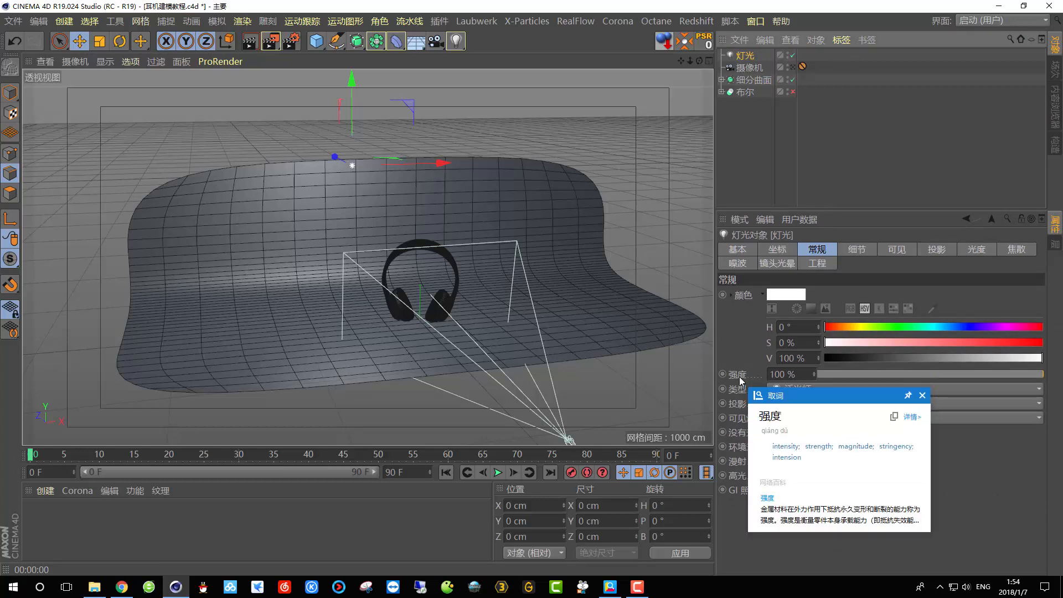
pyautogui.click(800, 374)
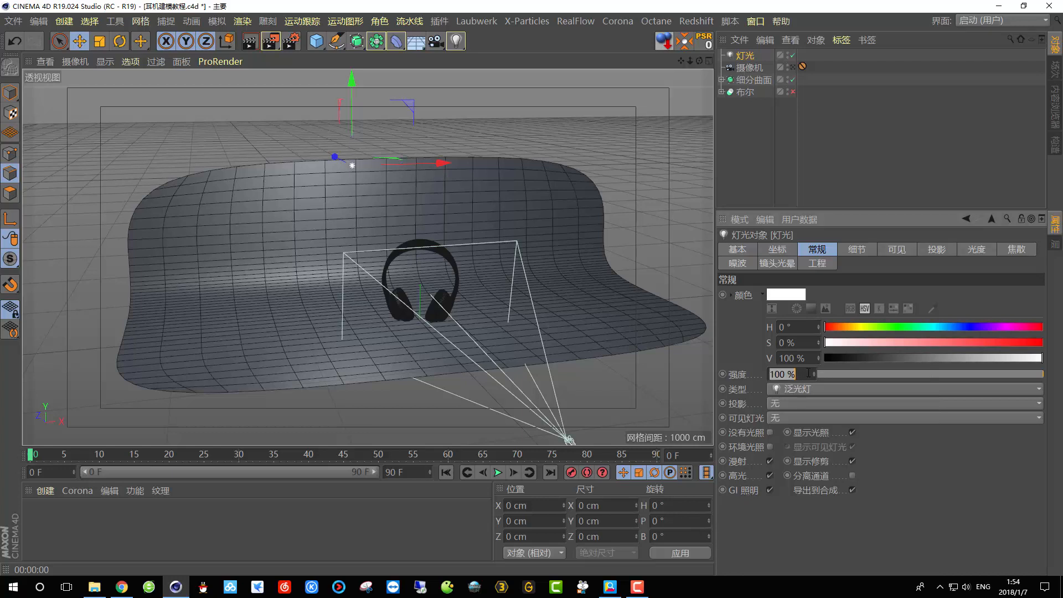
pyautogui.write('30')
pyautogui.press('Return')
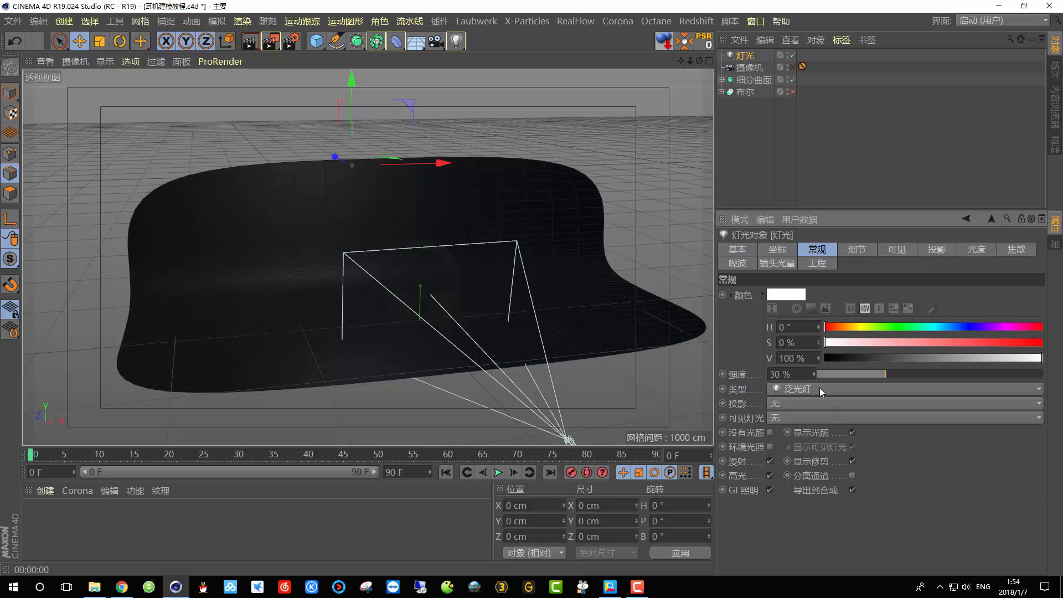
pyautogui.write('150')
pyautogui.press('Return')
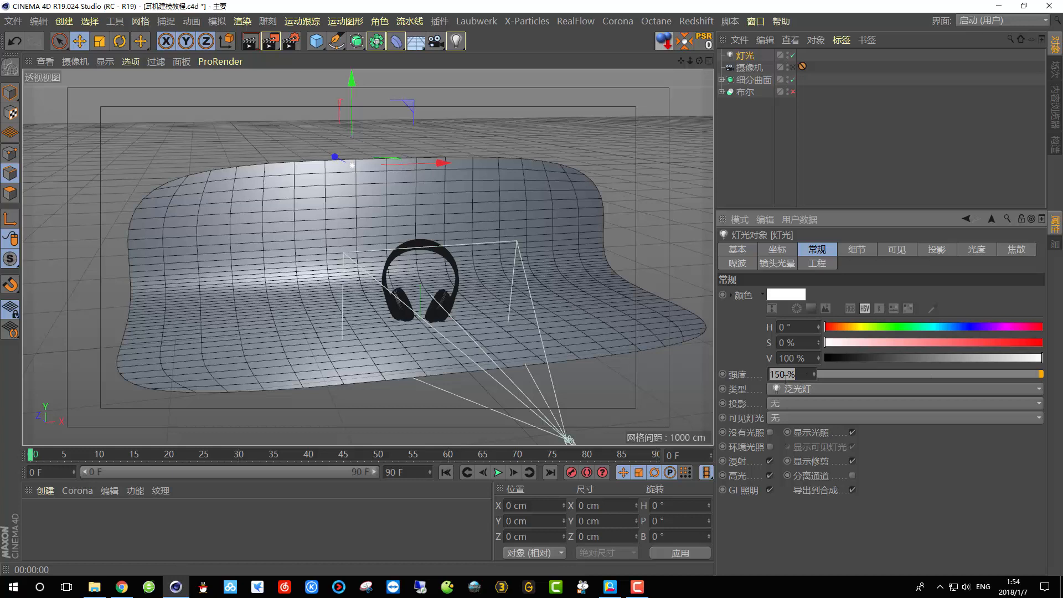
pyautogui.write('100')
pyautogui.press('Return')
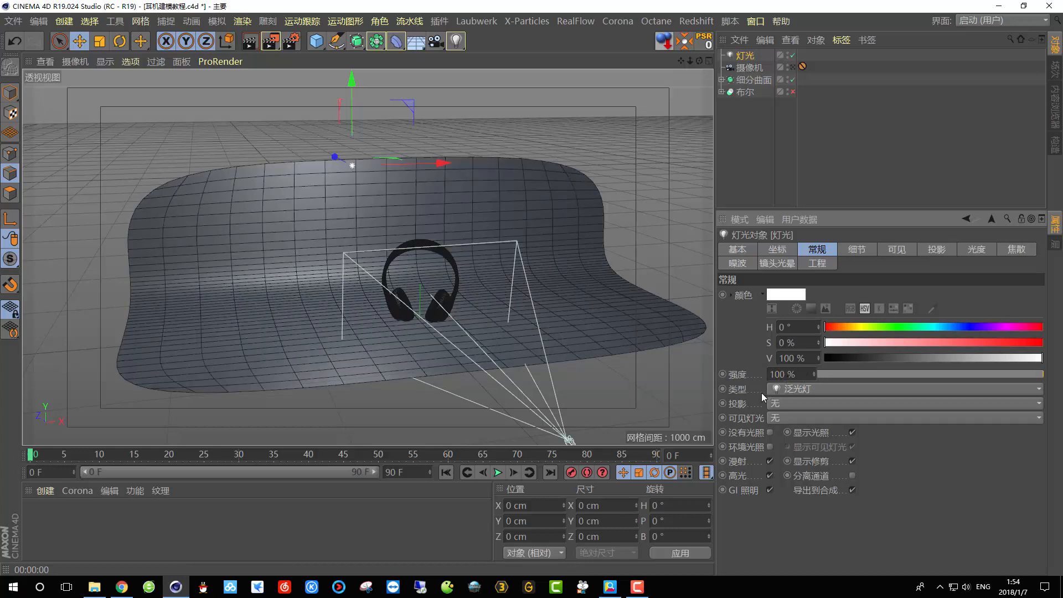
# - Change the light's type to Area light (区域光)
pyautogui.moveTo(743, 394)
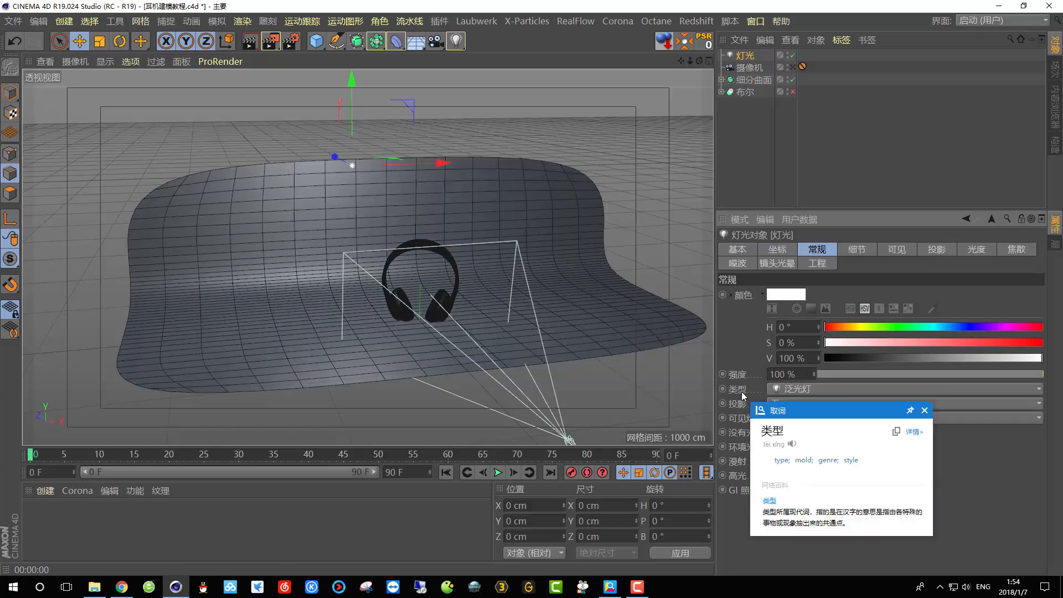
pyautogui.click(802, 389)
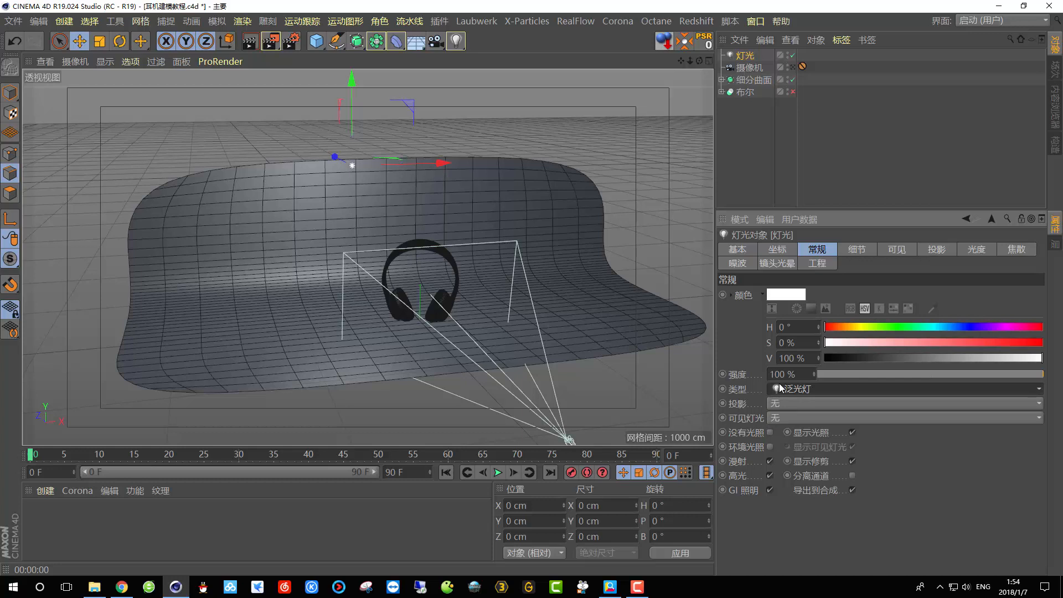
pyautogui.click(792, 451)
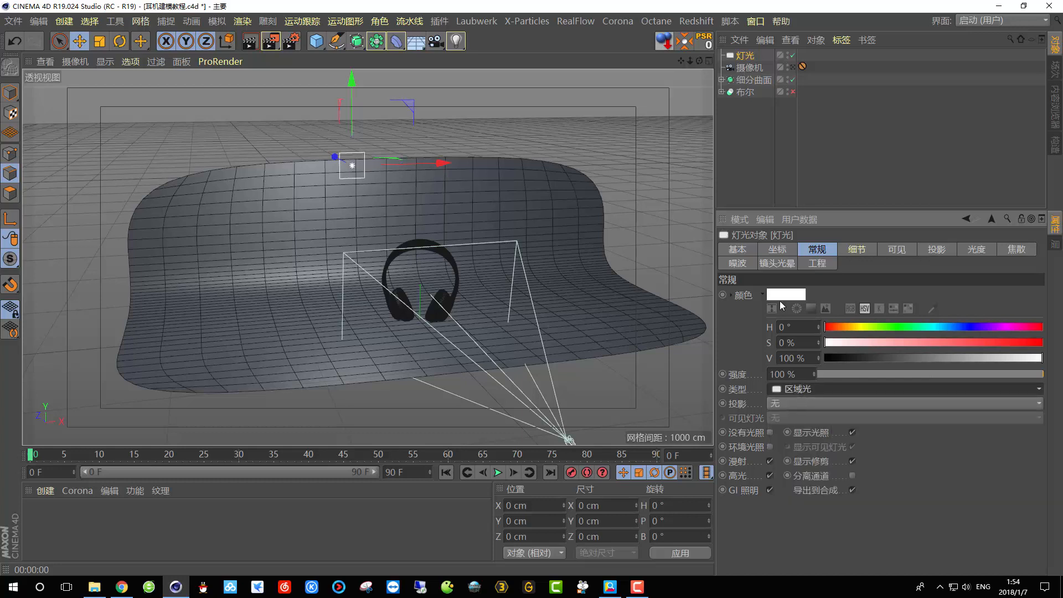
# - Keep the light's type as Area light (区域光) and set its shadow to soft Shadow Maps (阴影贴图 软阴影)
pyautogui.moveTo(455, 41); pyautogui.dragTo(575, 81)
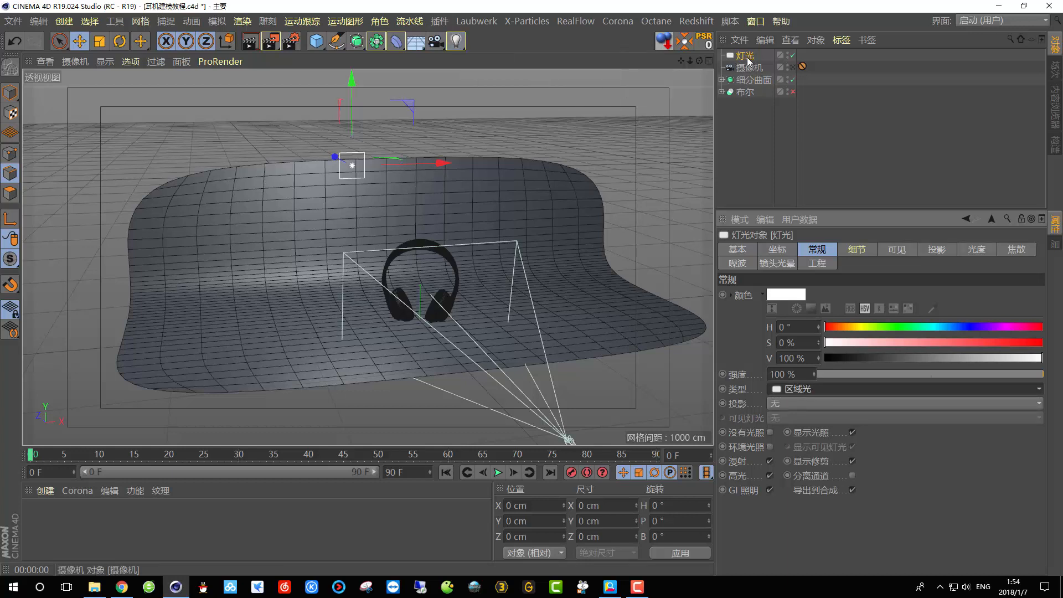
pyautogui.click(799, 391)
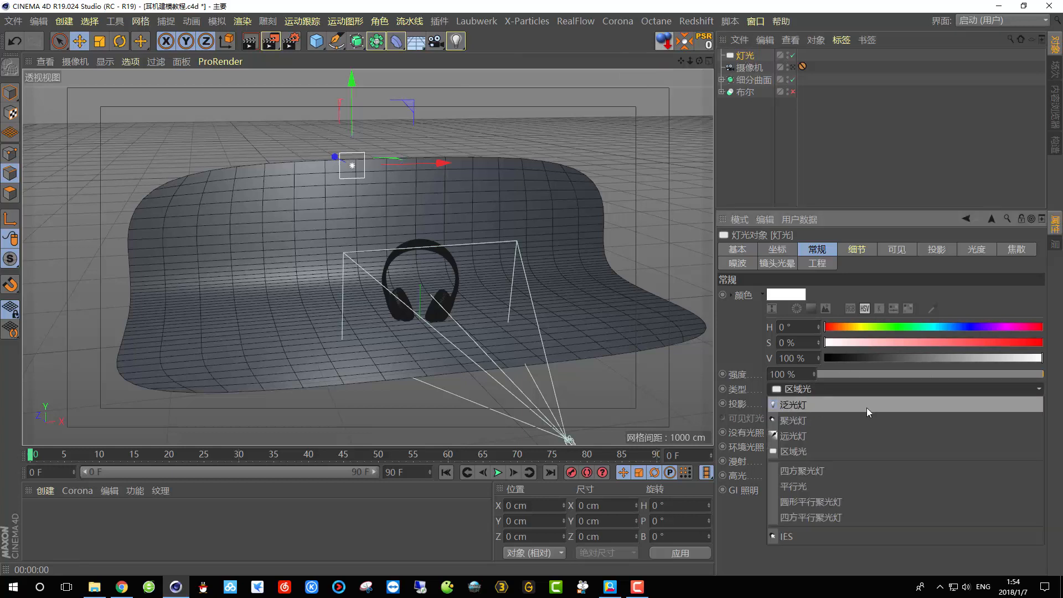
pyautogui.click(801, 453)
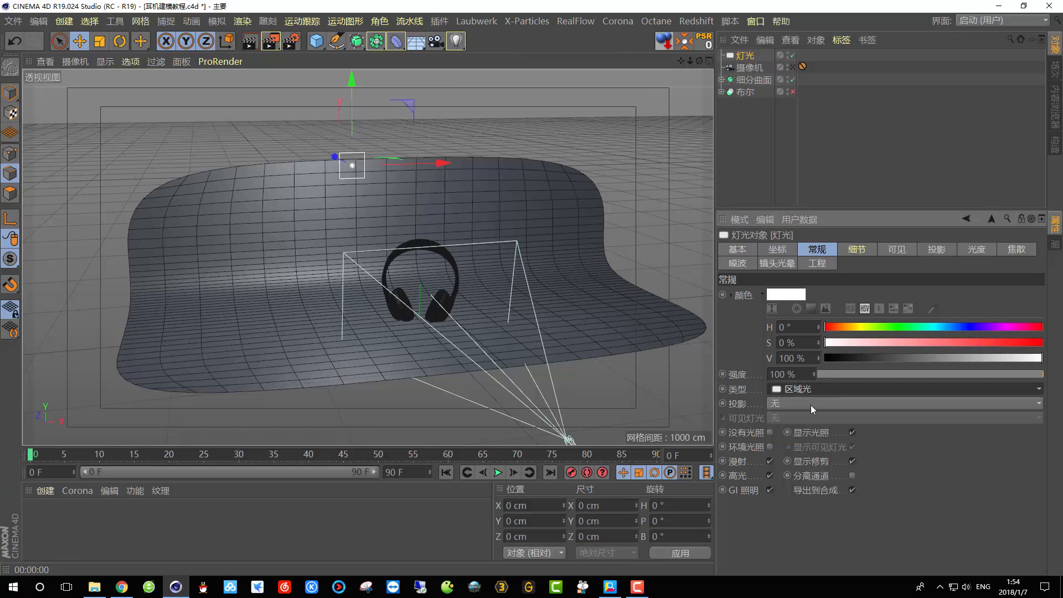
pyautogui.click(810, 406)
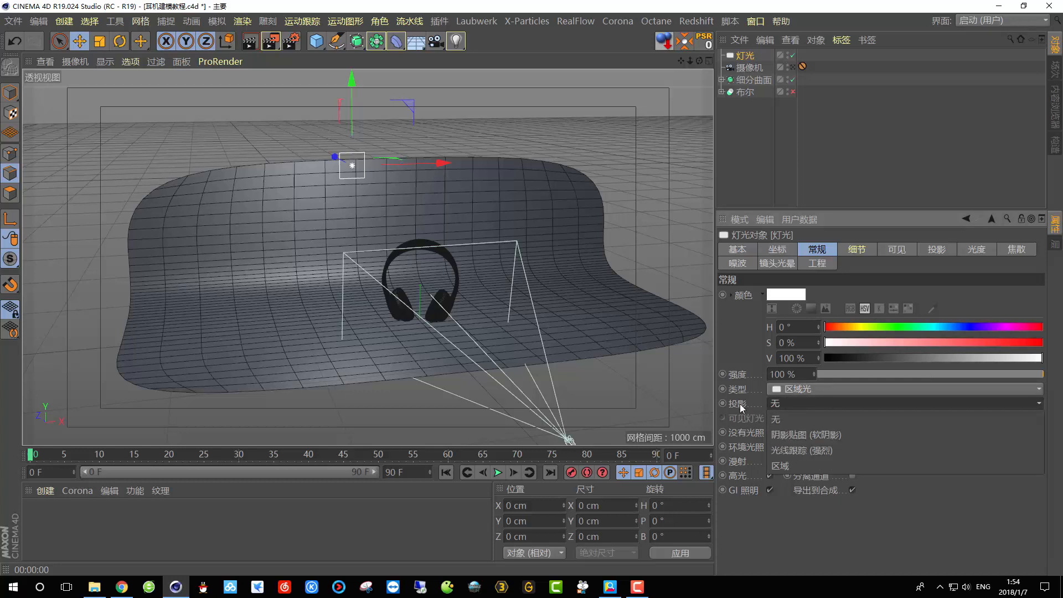
pyautogui.moveTo(740, 403)
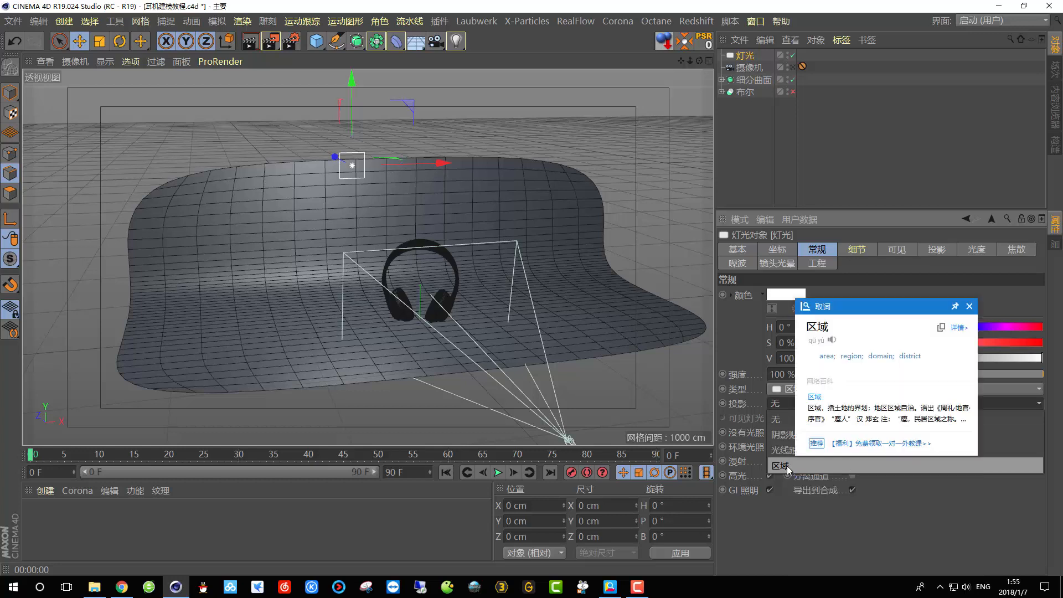
pyautogui.click(780, 187)
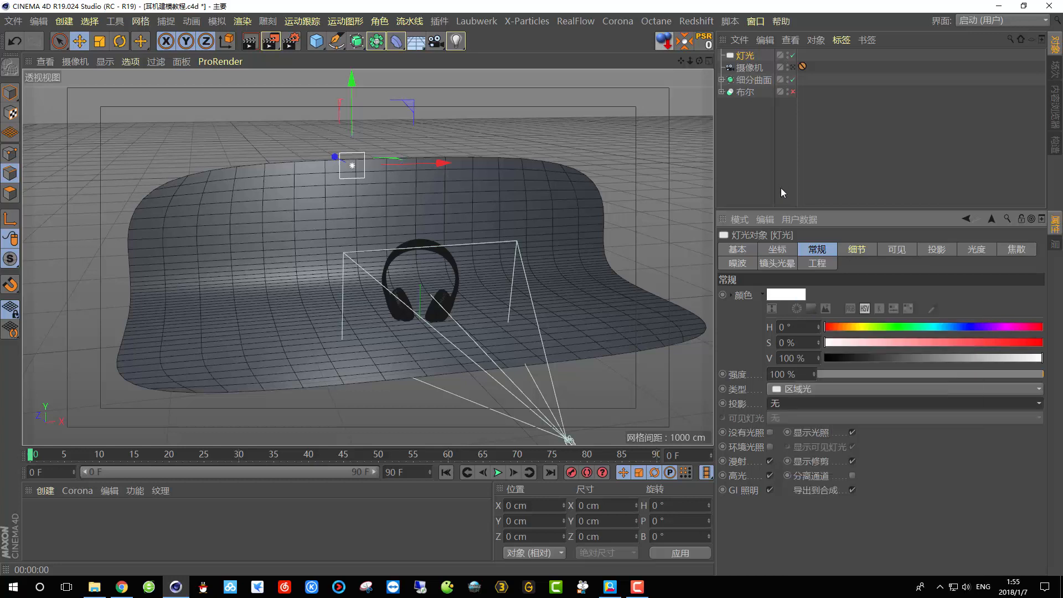
pyautogui.click(796, 402)
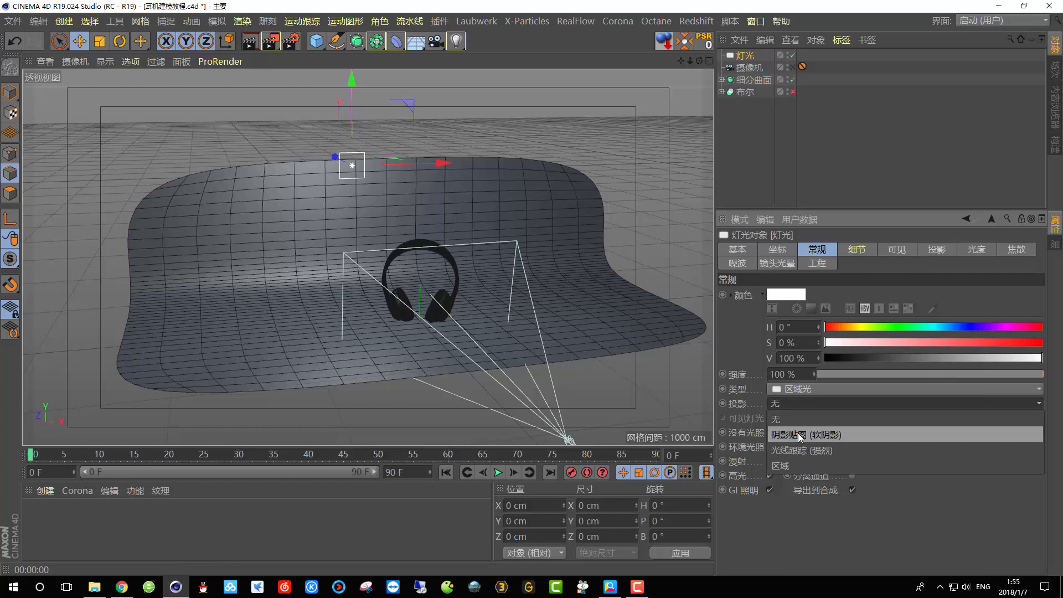
pyautogui.click(799, 435)
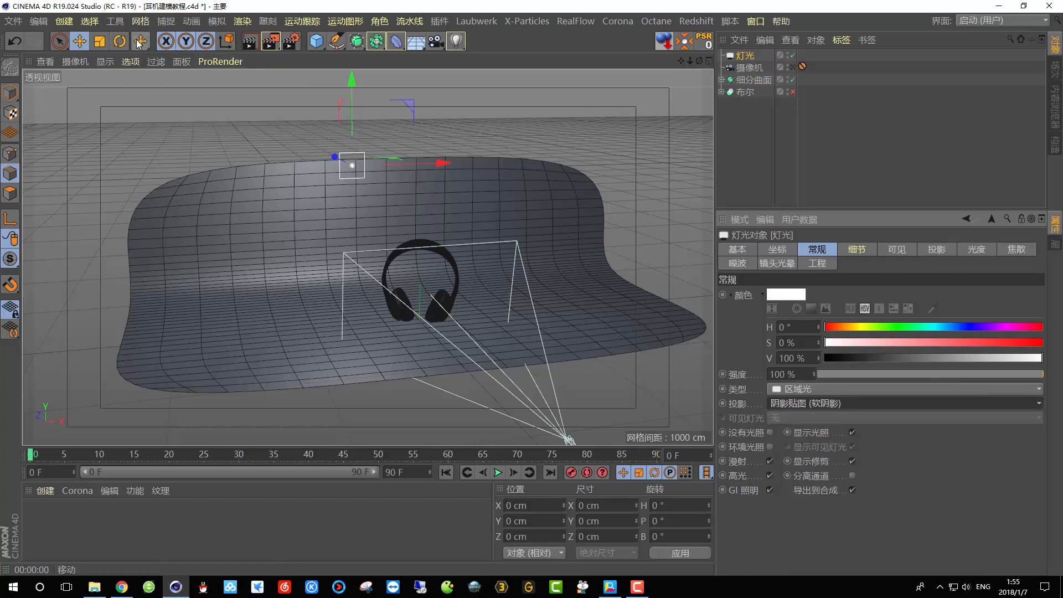
# - Rotate the area light above the backdrop so that it tilts down toward the headphones
pyautogui.moveTo(438, 168); pyautogui.dragTo(487, 227)
pyautogui.click(120, 41)
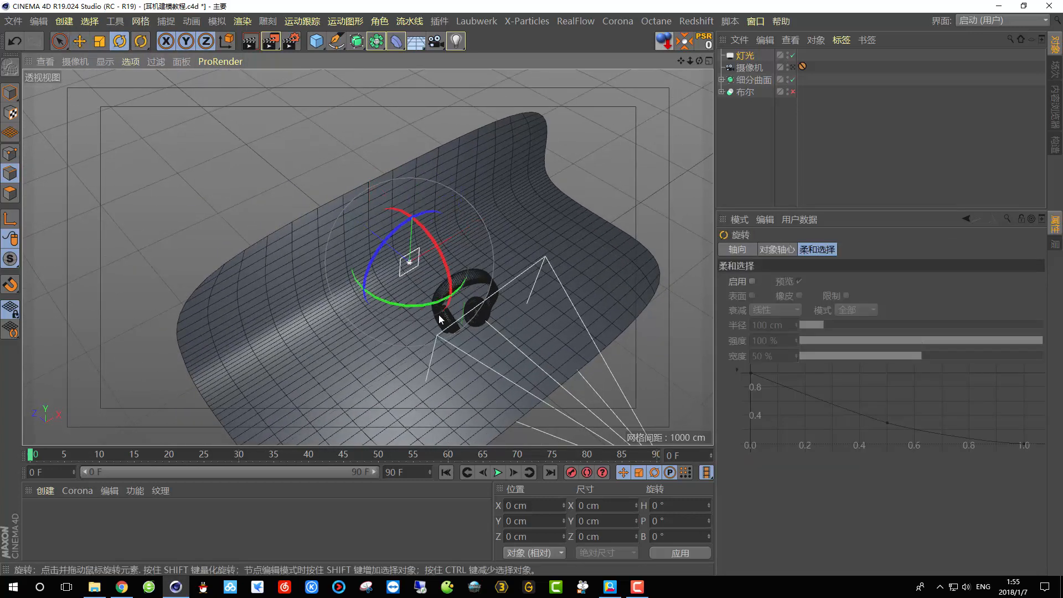
pyautogui.moveTo(429, 312); pyautogui.dragTo(352, 264)
pyautogui.moveTo(385, 231); pyautogui.dragTo(393, 237)
pyautogui.moveTo(416, 233); pyautogui.dragTo(430, 209)
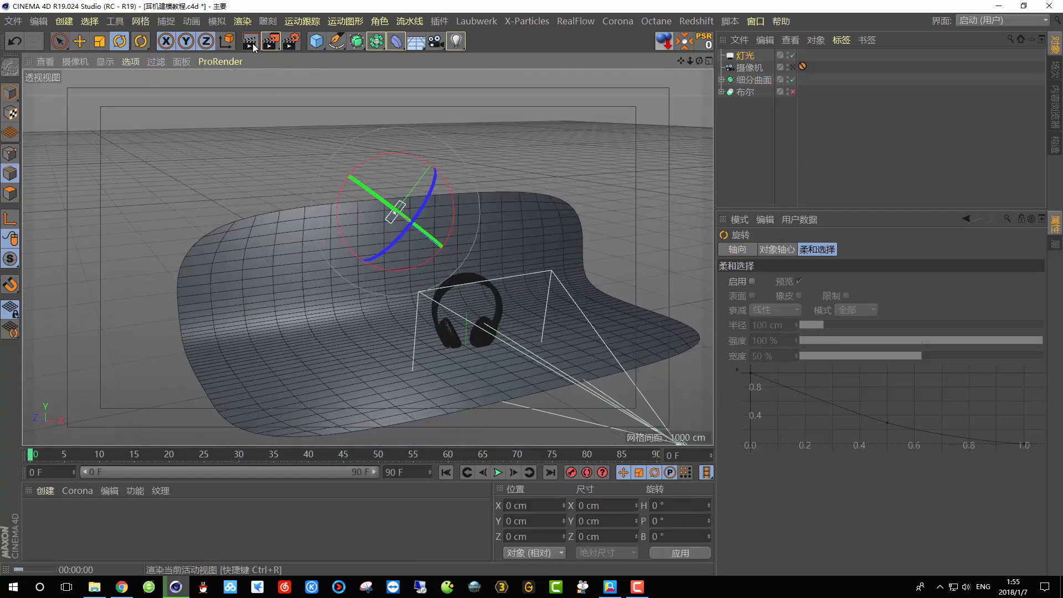
# - Render the active view, closing in on the headphones to examine the soft shadow they cast
pyautogui.click(252, 43)
pyautogui.keyDown('alt'); pyautogui.moveTo(534, 341); pyautogui.dragTo(473, 315, button='right'); pyautogui.keyUp('alt')
pyautogui.keyDown('alt'); pyautogui.moveTo(473, 315); pyautogui.dragTo(386, 306, button='middle'); pyautogui.keyUp('alt')
pyautogui.click(250, 42)
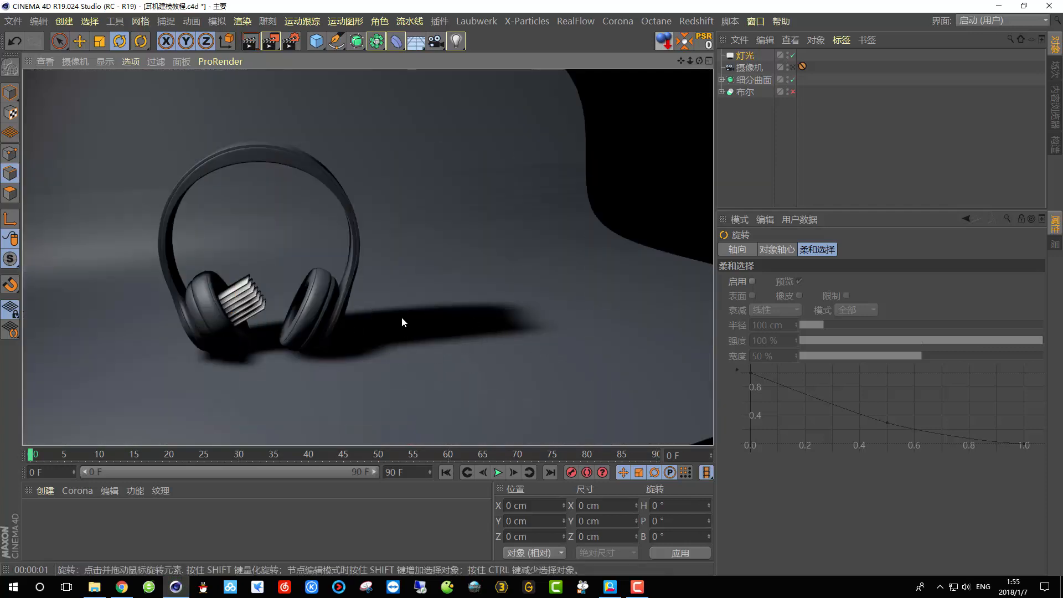
# - Change the light's shadow type to Area (区域) and render the headphones from an angle and from the front
pyautogui.click(750, 56)
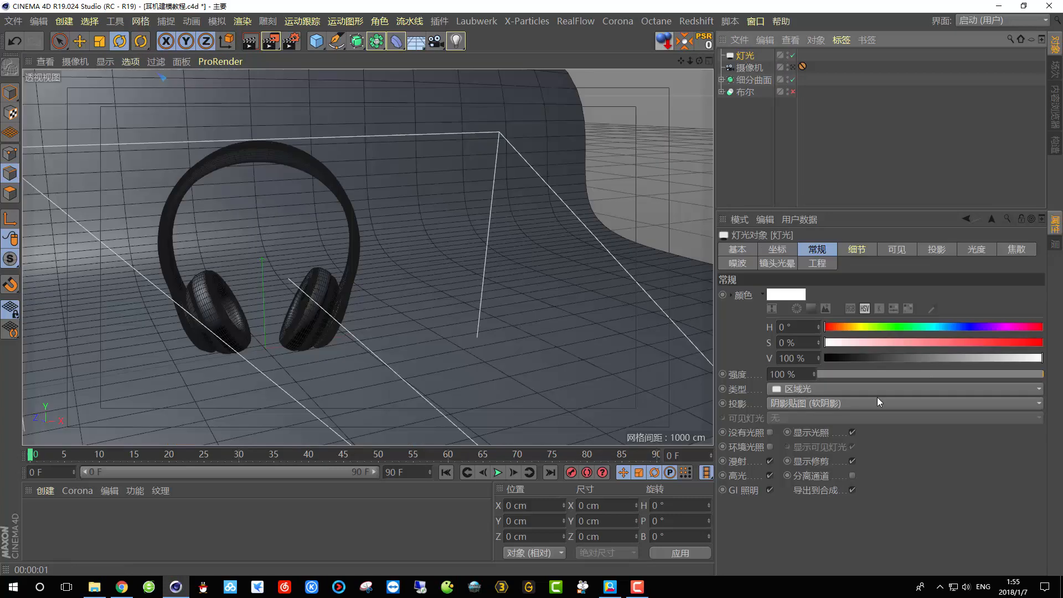
pyautogui.click(812, 402)
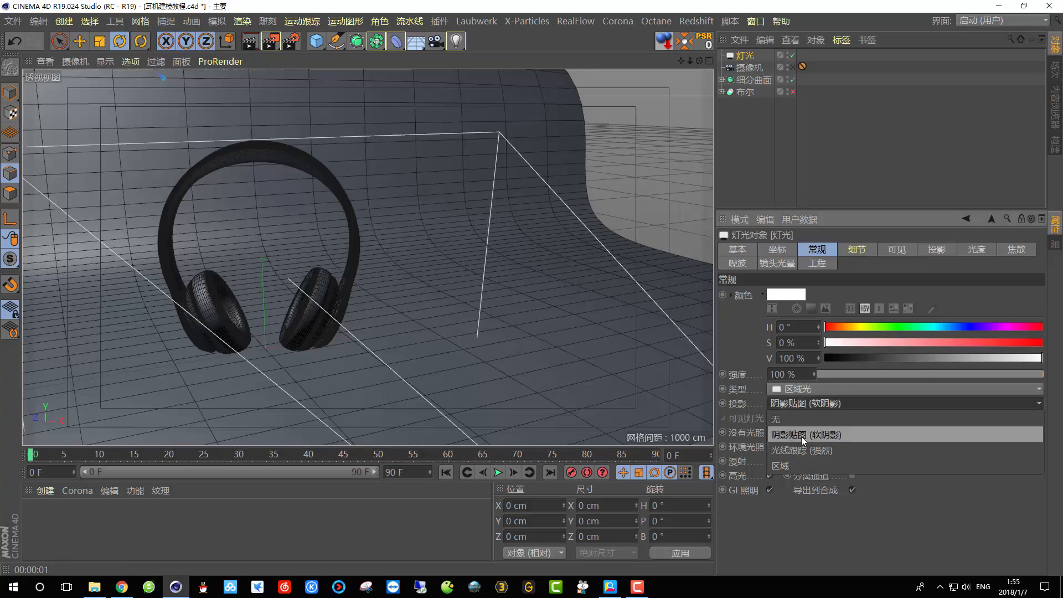
pyautogui.click(779, 463)
pyautogui.keyDown('alt'); pyautogui.moveTo(277, 188); pyautogui.dragTo(326, 164); pyautogui.keyUp('alt')
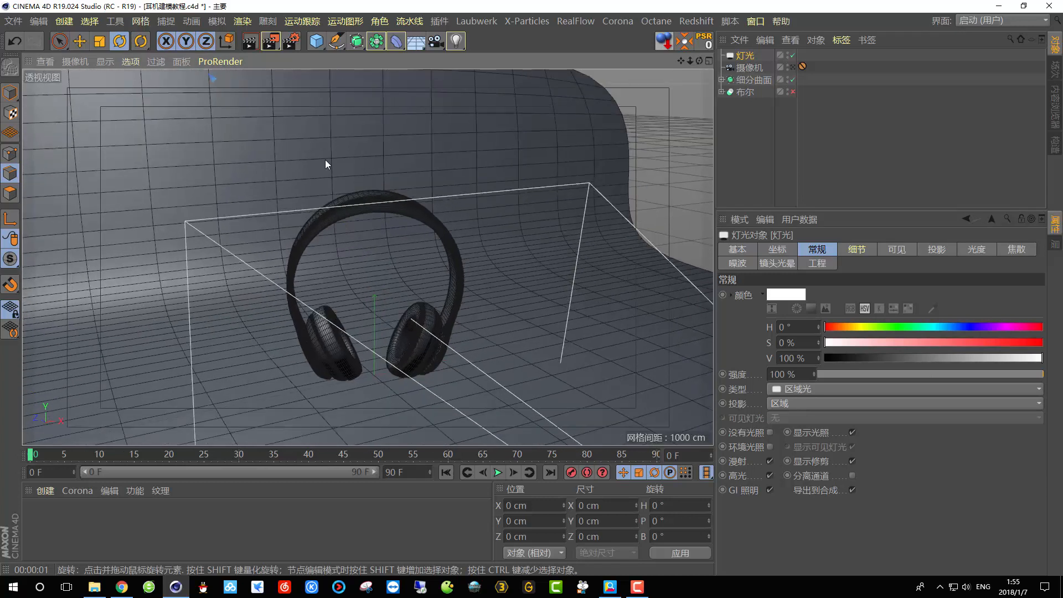
pyautogui.click(250, 41)
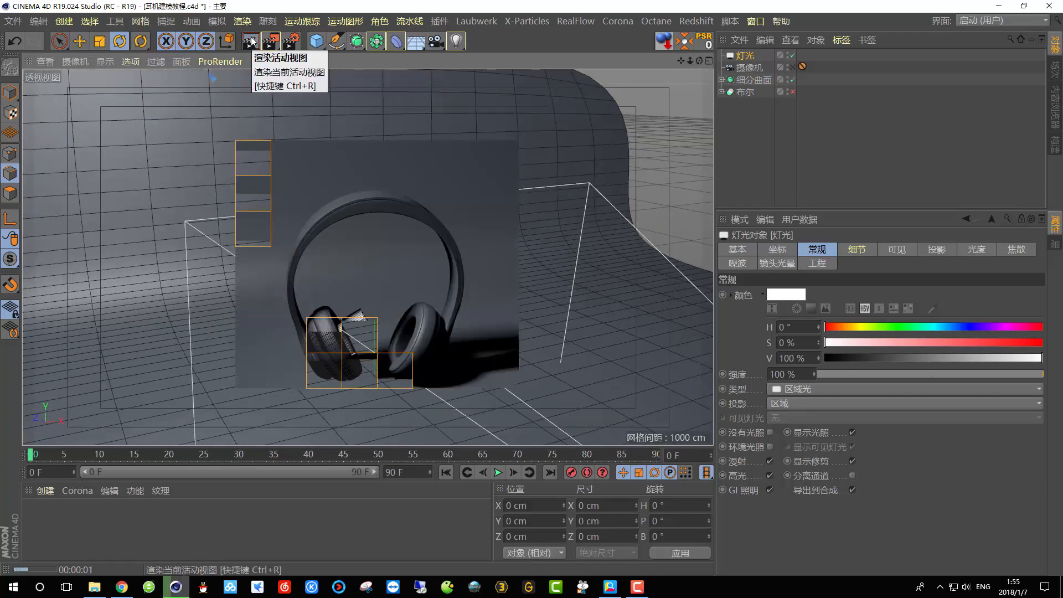
pyautogui.keyDown('alt'); pyautogui.moveTo(530, 370); pyautogui.dragTo(332, 199); pyautogui.keyUp('alt')
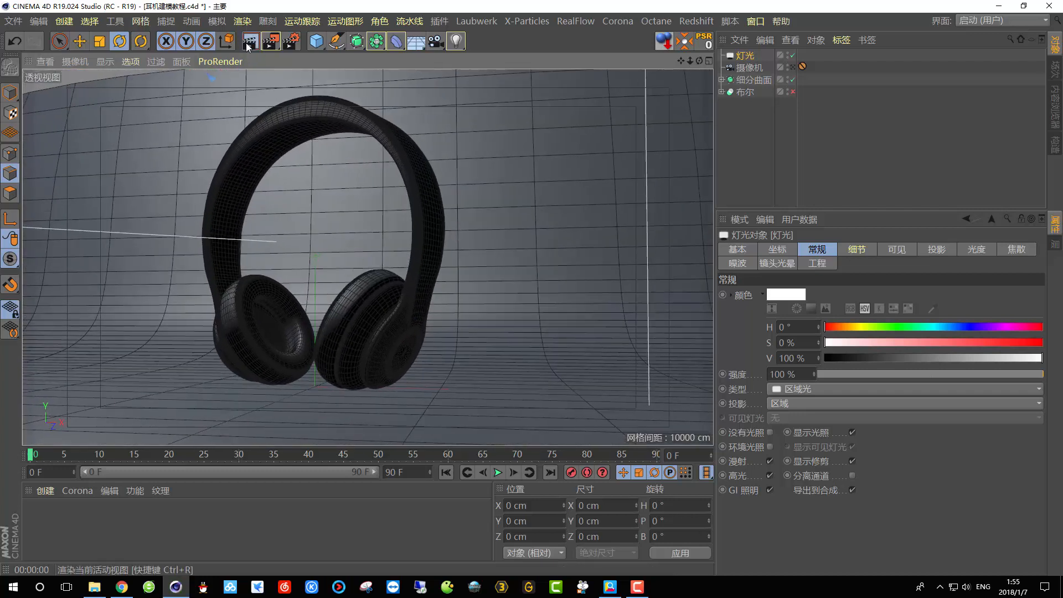
pyautogui.click(248, 44)
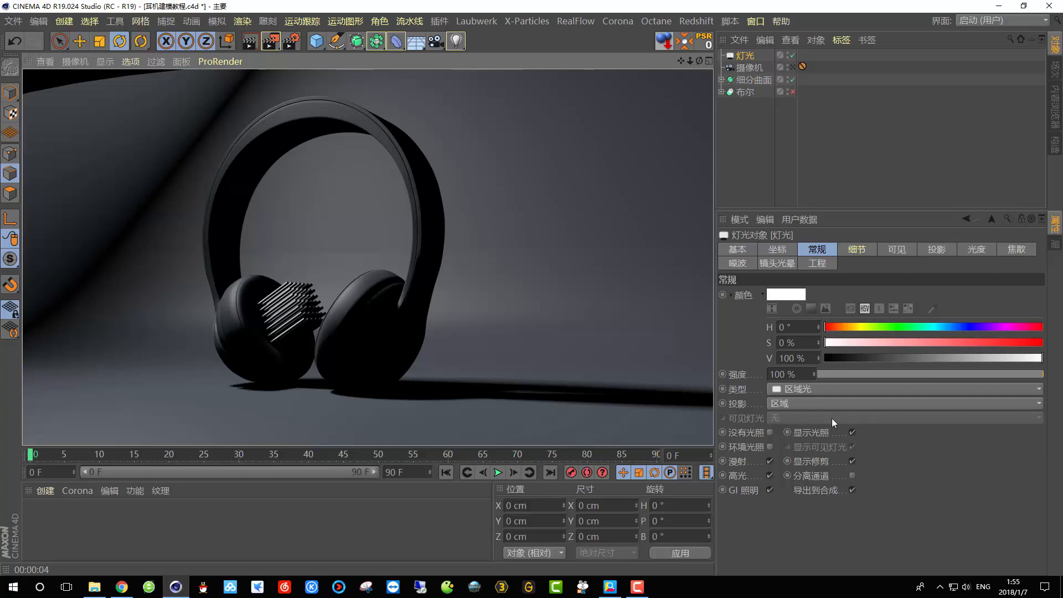
# - Try a shadow density of 20% for the light with a test render, and set the density back to 100%
pyautogui.click(935, 250)
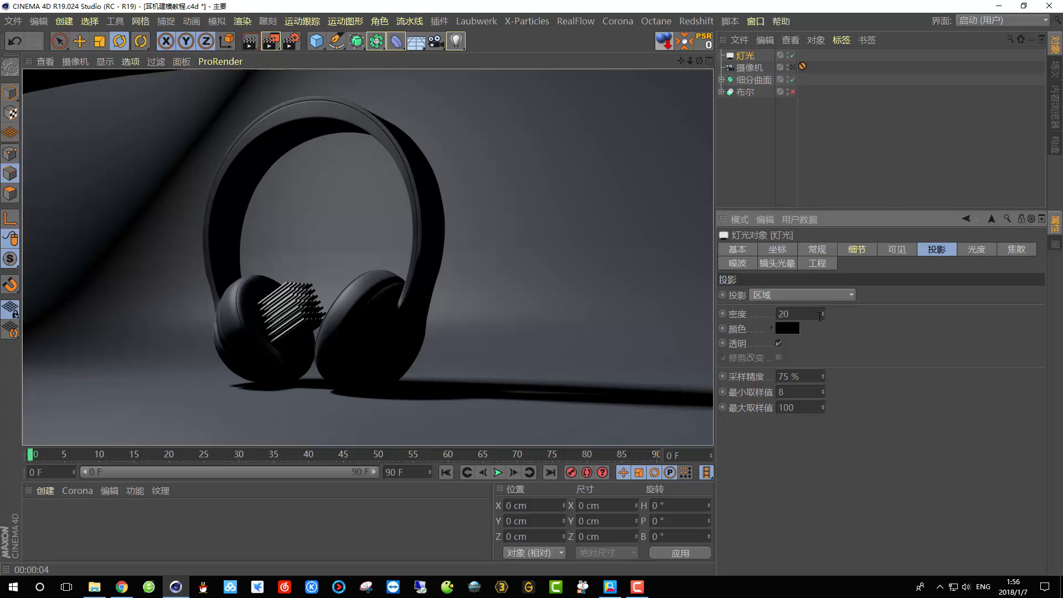
pyautogui.click(256, 41)
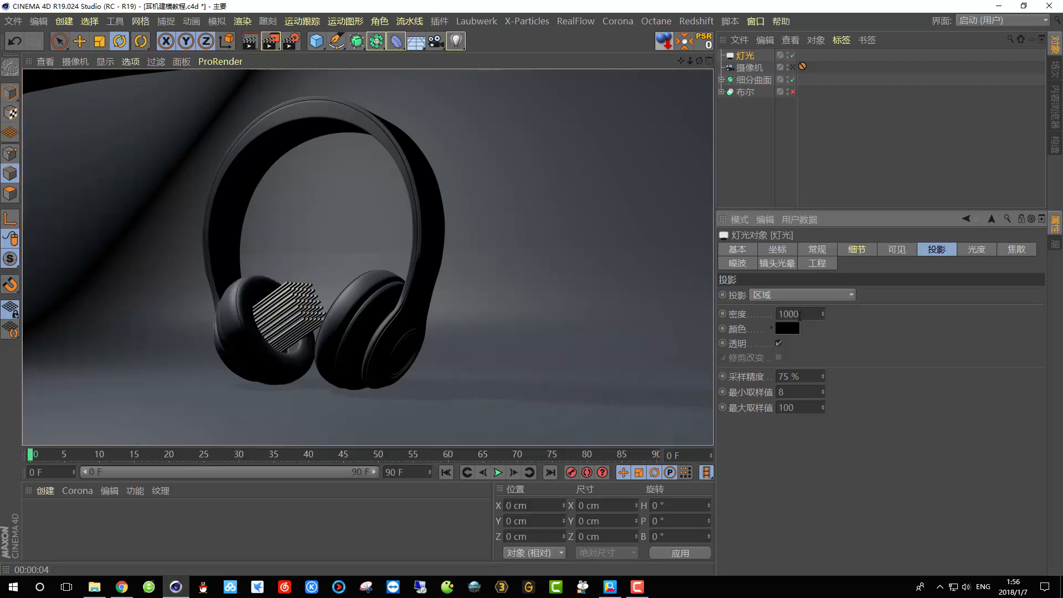
pyautogui.press('Return')
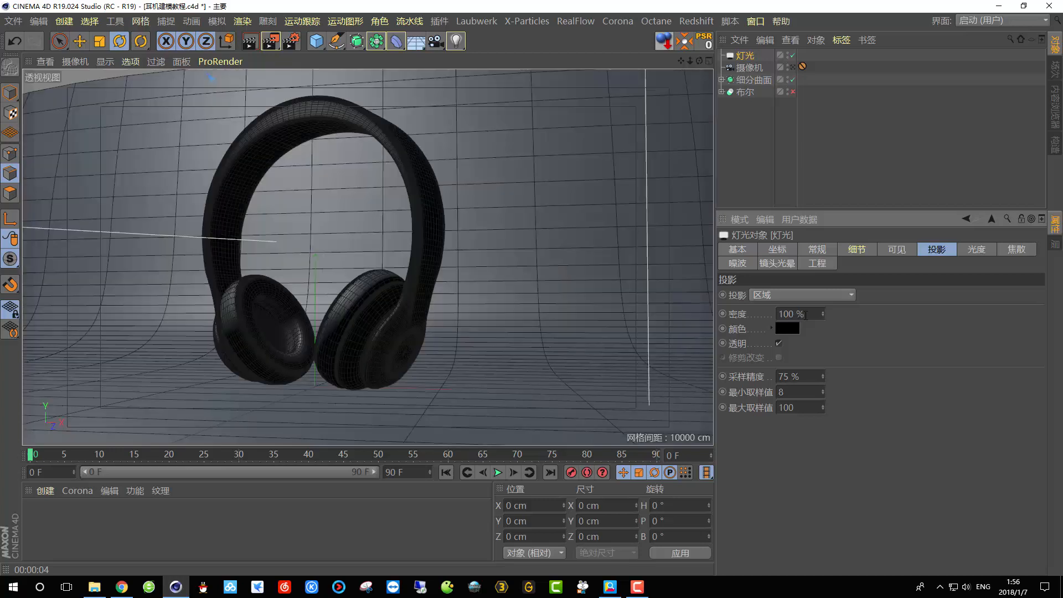
pyautogui.click(788, 328)
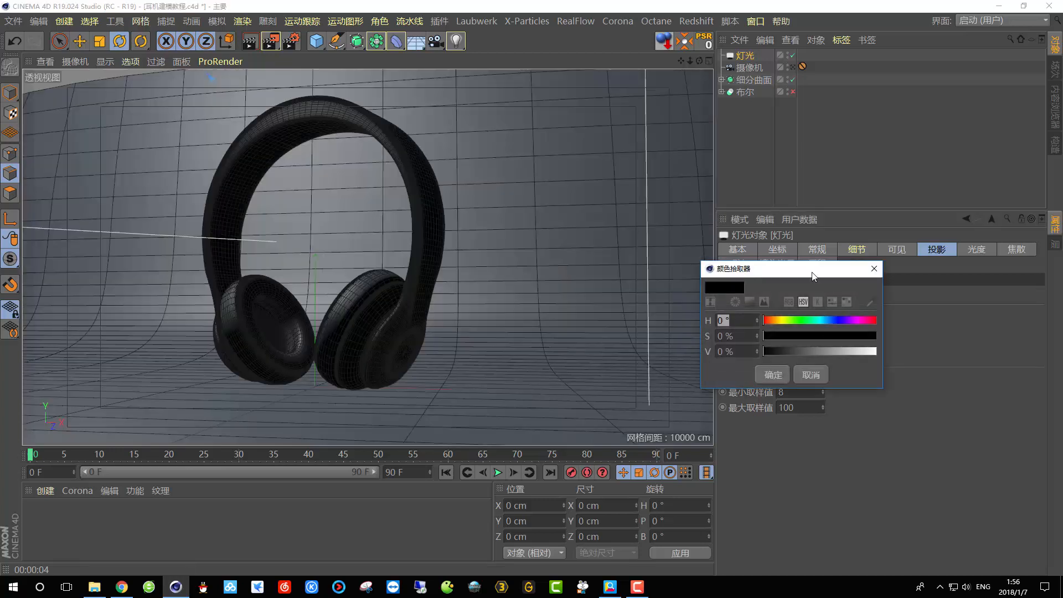
pyautogui.moveTo(812, 276); pyautogui.dragTo(630, 259)
pyautogui.click(631, 357)
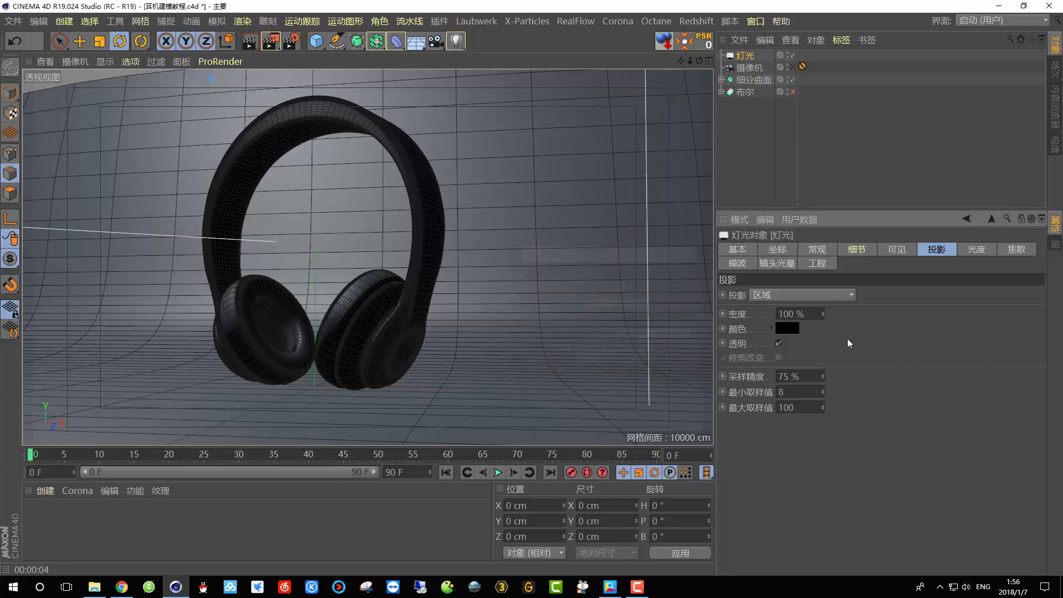
# - Review the light's shadow types and its Details (细节) settings, keeping the Area (区域) shadow
pyautogui.click(821, 252)
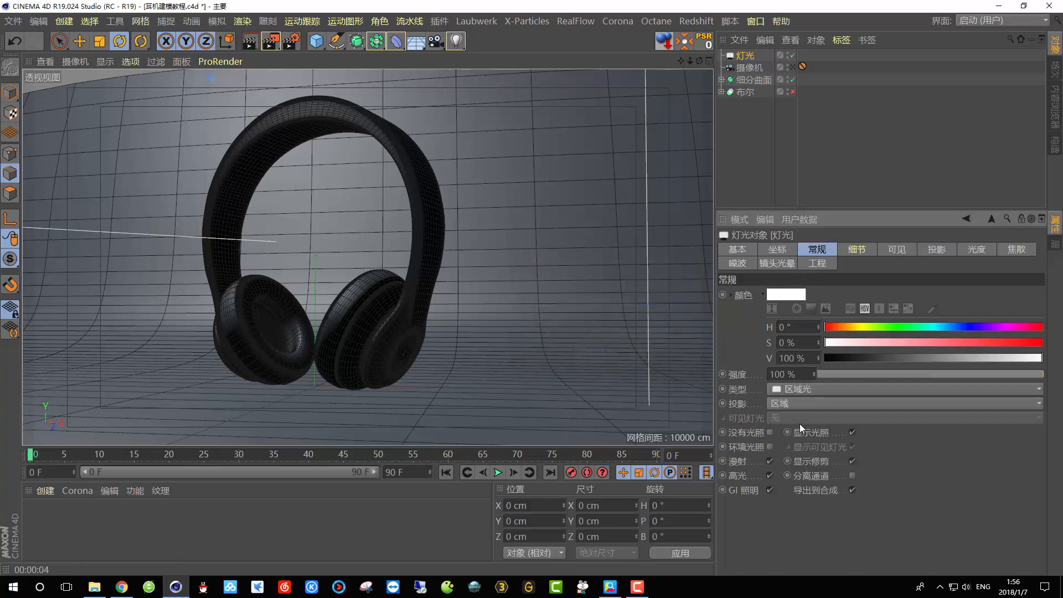
pyautogui.click(821, 401)
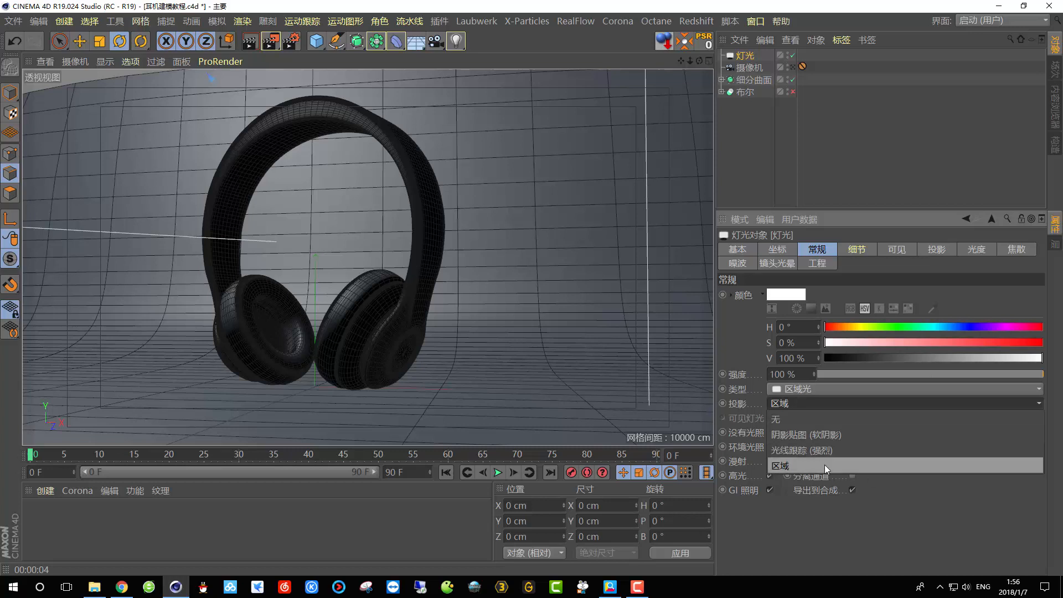
pyautogui.click(791, 470)
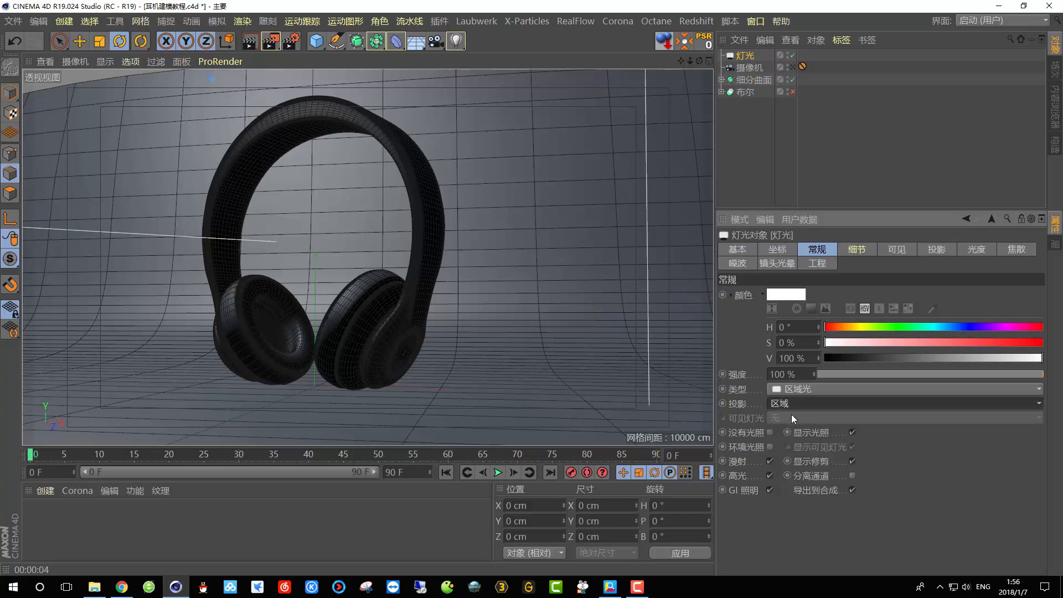
pyautogui.click(859, 250)
pyautogui.moveTo(1044, 318); pyautogui.dragTo(1051, 375)
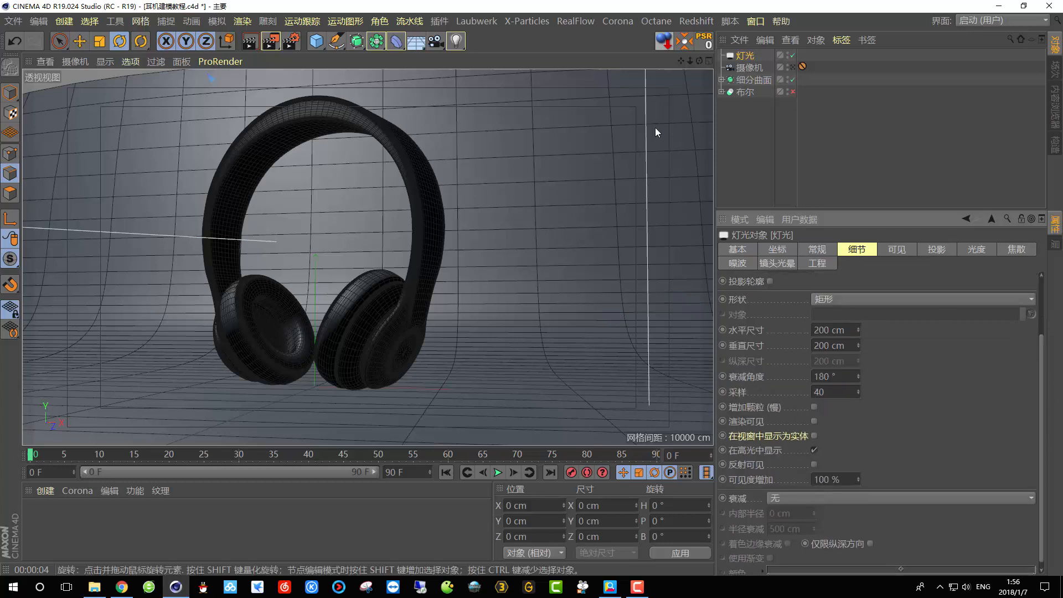
pyautogui.click(817, 249)
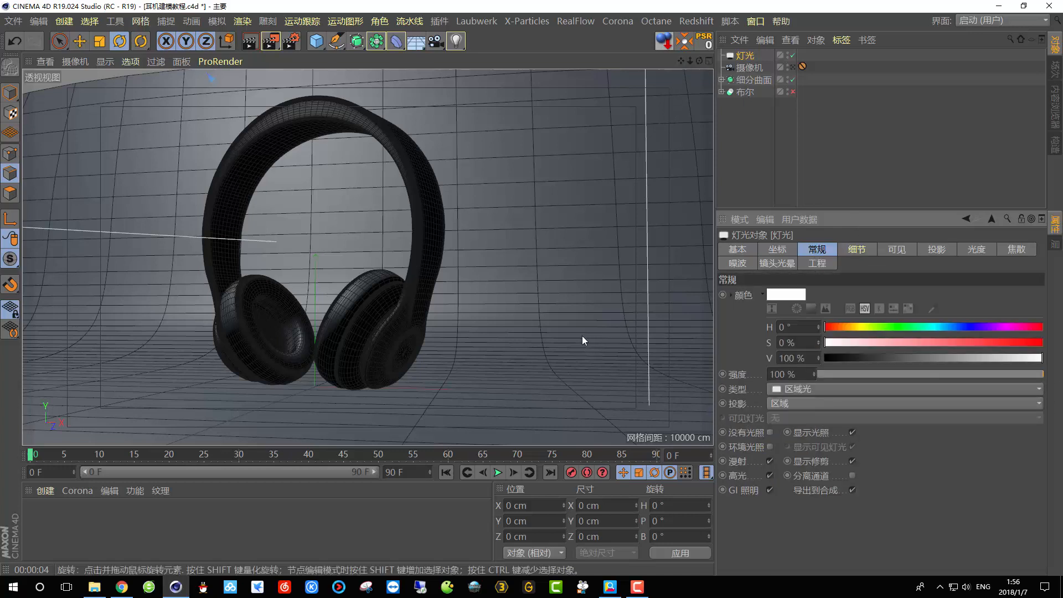
# - Render the headphones through the scene camera and return to the free perspective view
pyautogui.click(792, 67)
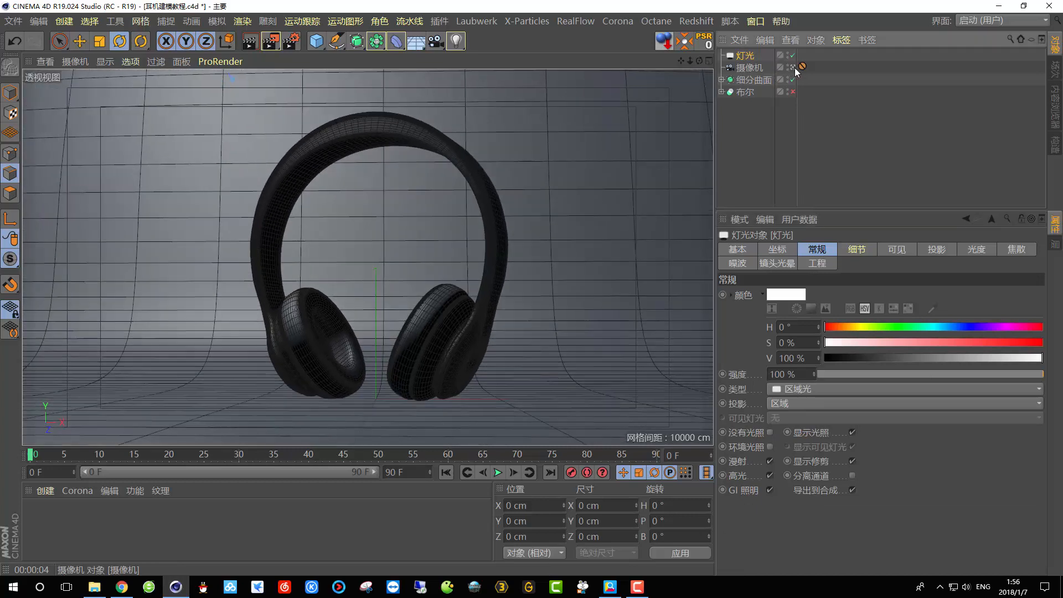
pyautogui.click(252, 46)
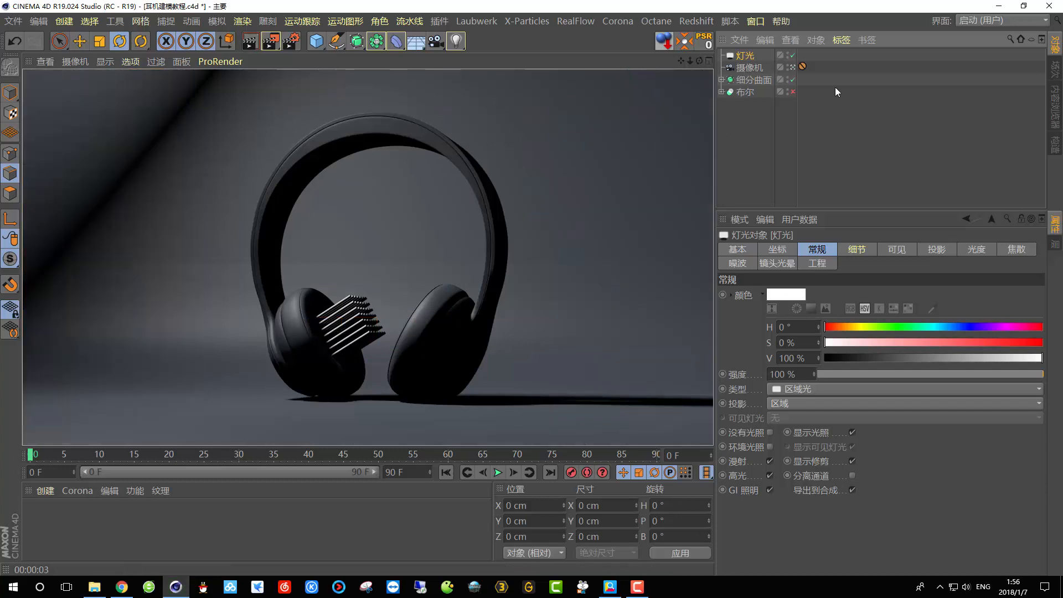
pyautogui.click(794, 67)
# - Enlarge the area light's rectangle above the headphones
pyautogui.scroll(-5, 447, 254)
pyautogui.keyDown('alt'); pyautogui.moveTo(464, 276); pyautogui.dragTo(439, 271); pyautogui.keyUp('alt')
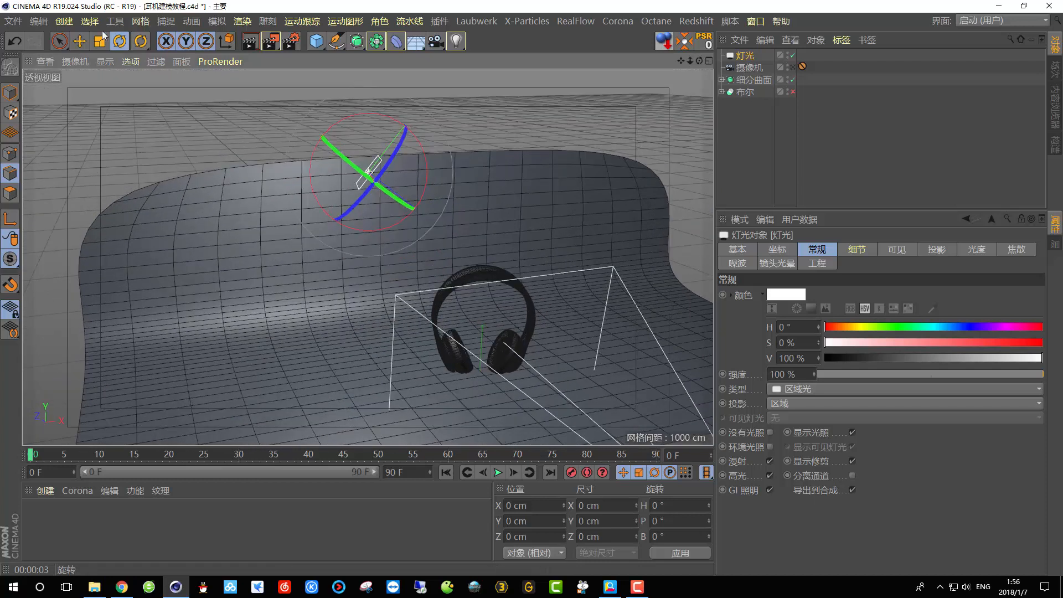
pyautogui.click(73, 44)
pyautogui.keyDown('alt'); pyautogui.moveTo(108, 131); pyautogui.dragTo(271, 162); pyautogui.keyUp('alt')
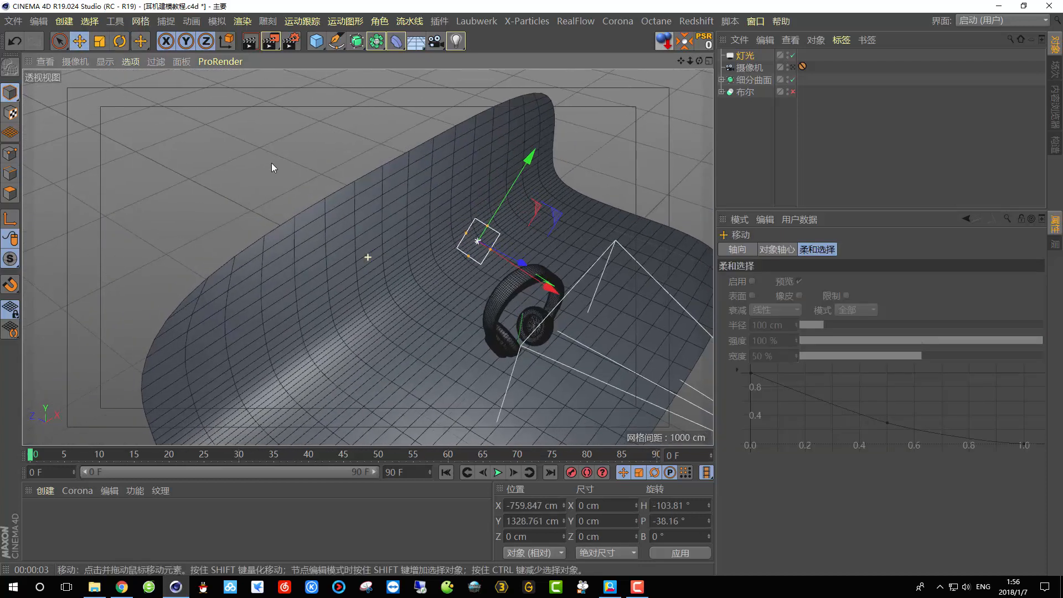
pyautogui.moveTo(497, 250); pyautogui.dragTo(510, 270)
pyautogui.moveTo(485, 228); pyautogui.dragTo(437, 280)
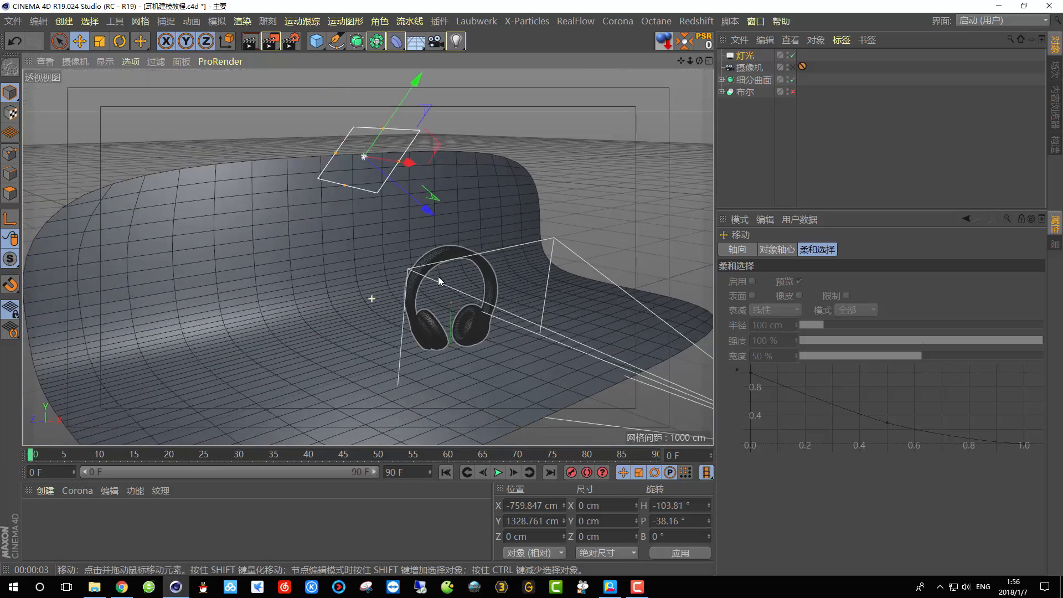
# - Add a Target (目标) tag to the light
pyautogui.click(748, 58)
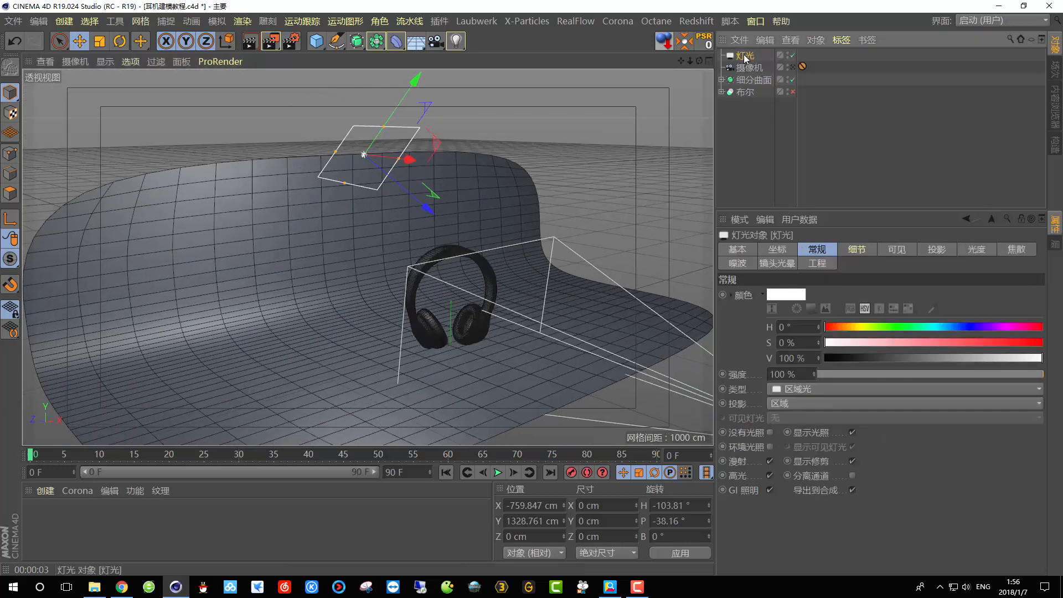
pyautogui.rightClick(744, 57)
pyautogui.moveTo(821, 18)
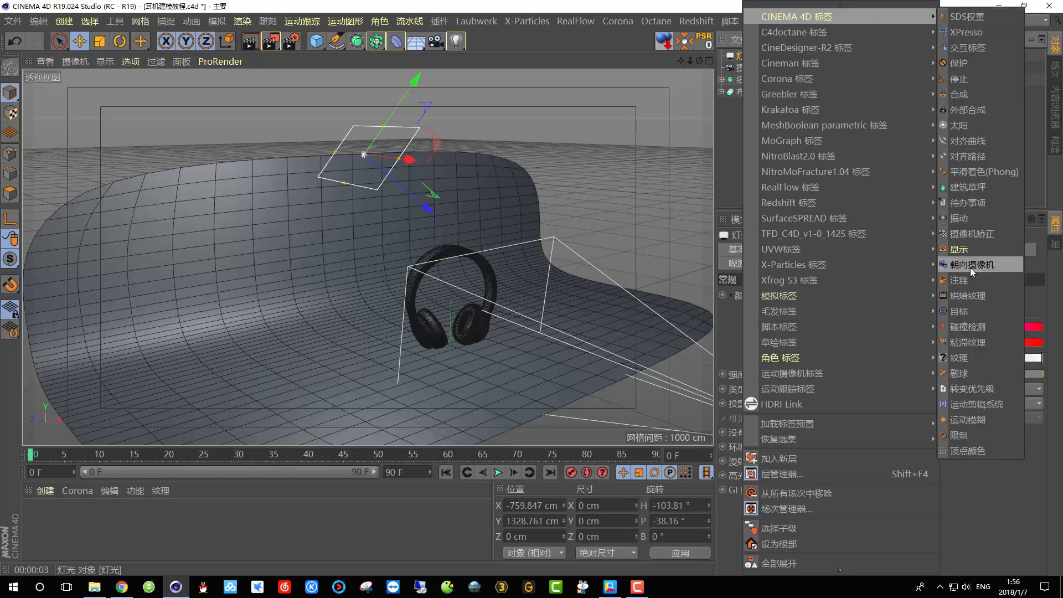
pyautogui.click(955, 313)
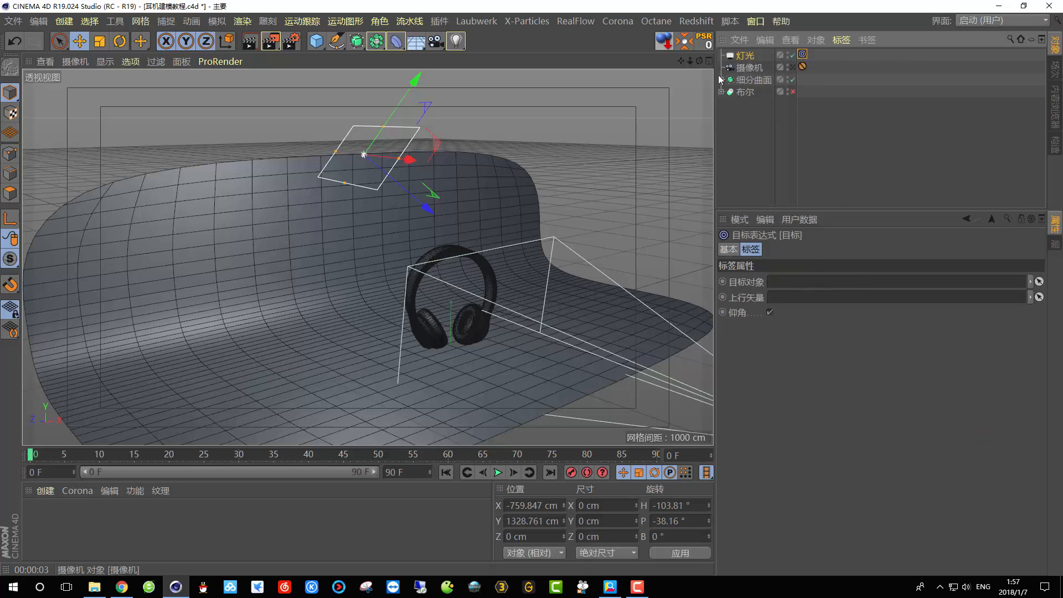
# - Set 布尔 (Boole) as the light's target object and move the light around the headphones to test its aim
pyautogui.moveTo(743, 96); pyautogui.dragTo(775, 213)
pyautogui.moveTo(791, 284); pyautogui.dragTo(791, 283)
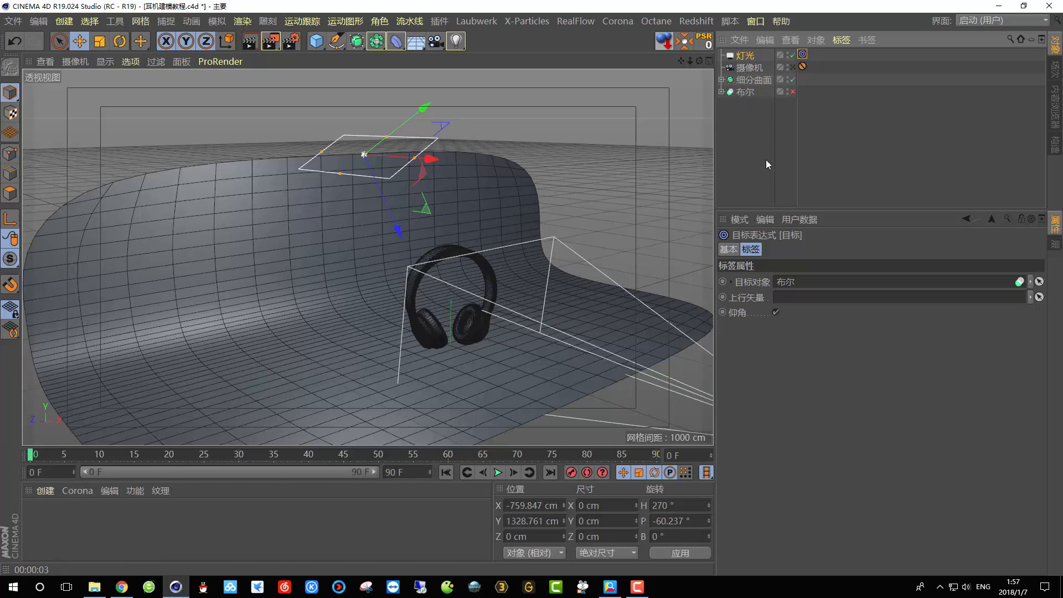
pyautogui.moveTo(425, 108); pyautogui.dragTo(267, 326)
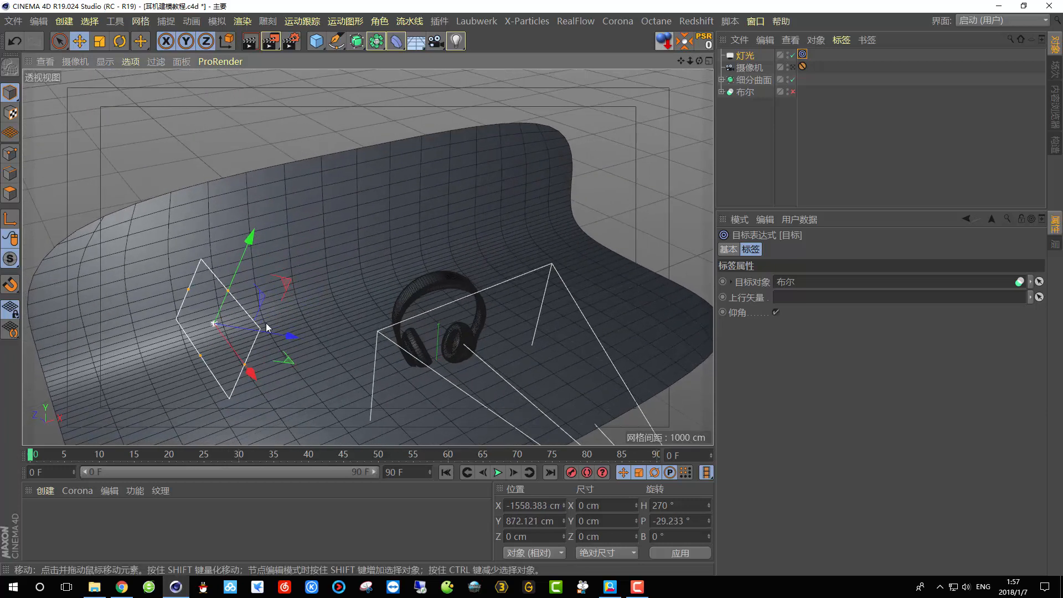
pyautogui.moveTo(252, 373); pyautogui.dragTo(460, 306)
pyautogui.moveTo(253, 277); pyautogui.dragTo(529, 245)
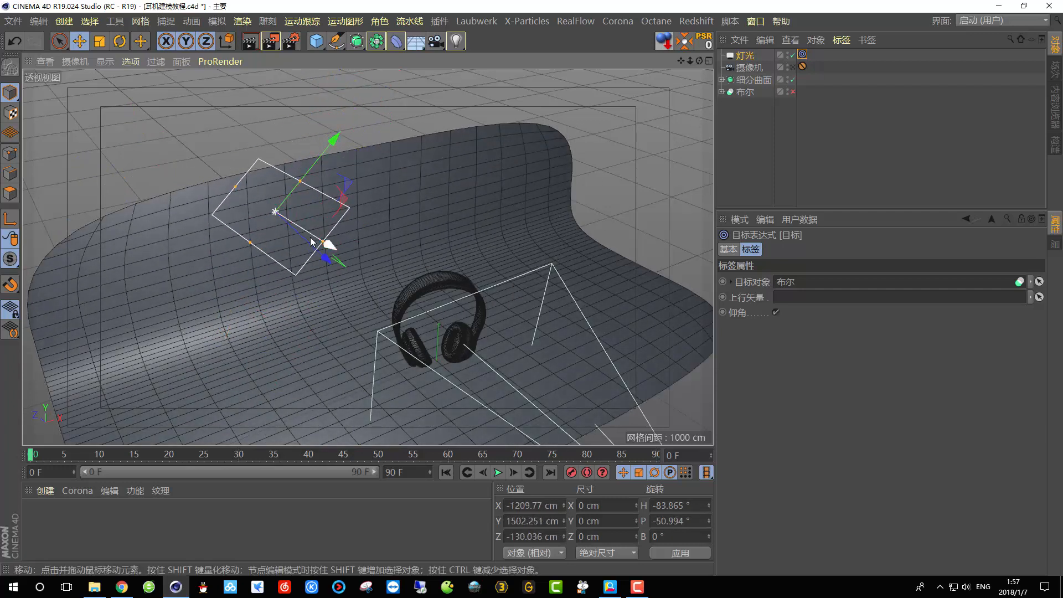
# - Place the light high on the backdrop's left side, about X -1550, Y 1220, Z -225 cm, and enlarge its rectangle
pyautogui.moveTo(308, 238); pyautogui.dragTo(274, 294)
pyautogui.moveTo(327, 171); pyautogui.dragTo(282, 248)
pyautogui.keyDown('alt'); pyautogui.moveTo(308, 276); pyautogui.dragTo(534, 336); pyautogui.keyUp('alt')
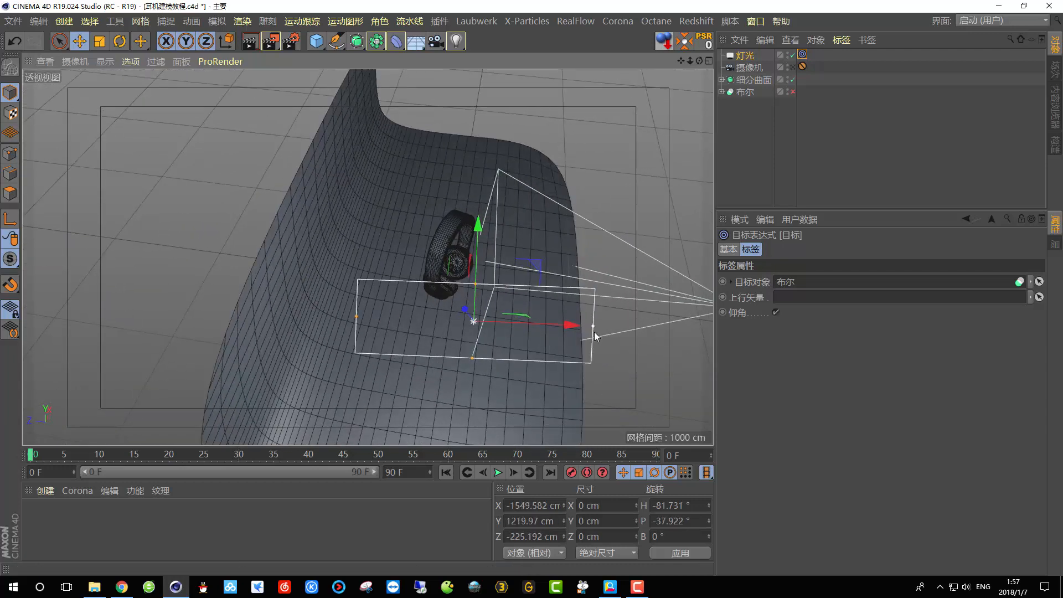
pyautogui.moveTo(644, 336); pyautogui.dragTo(651, 336)
pyautogui.moveTo(476, 284); pyautogui.dragTo(478, 236)
pyautogui.keyDown('alt'); pyautogui.moveTo(530, 245); pyautogui.dragTo(671, 126); pyautogui.keyUp('alt')
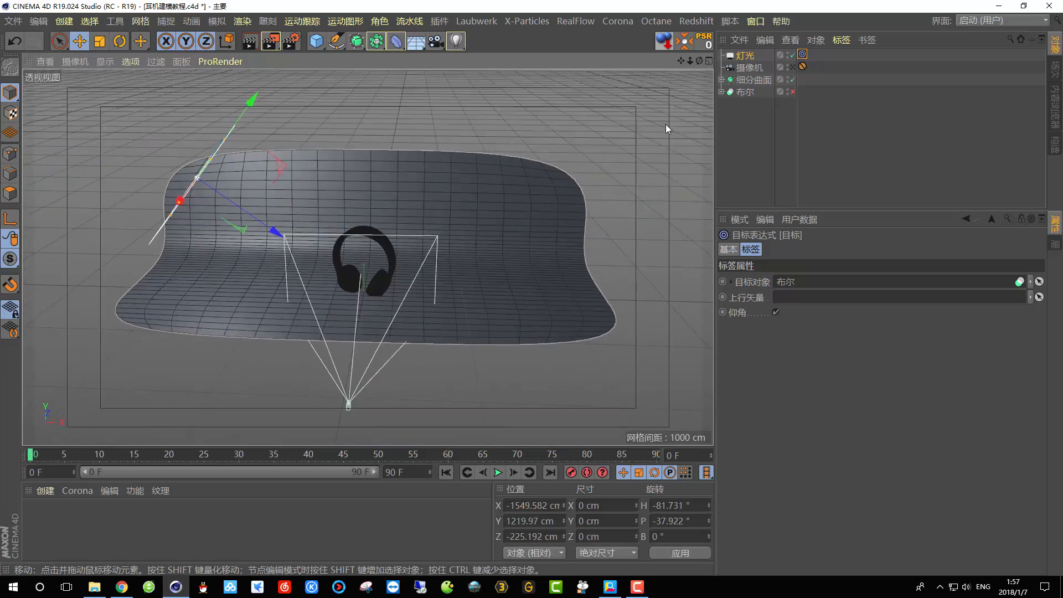
# - Duplicate the targeted area light and place the copy on the backdrop's opposite side, about X 1917, Y 555, Z -400 cm
pyautogui.moveTo(747, 59); pyautogui.dragTo(750, 57)
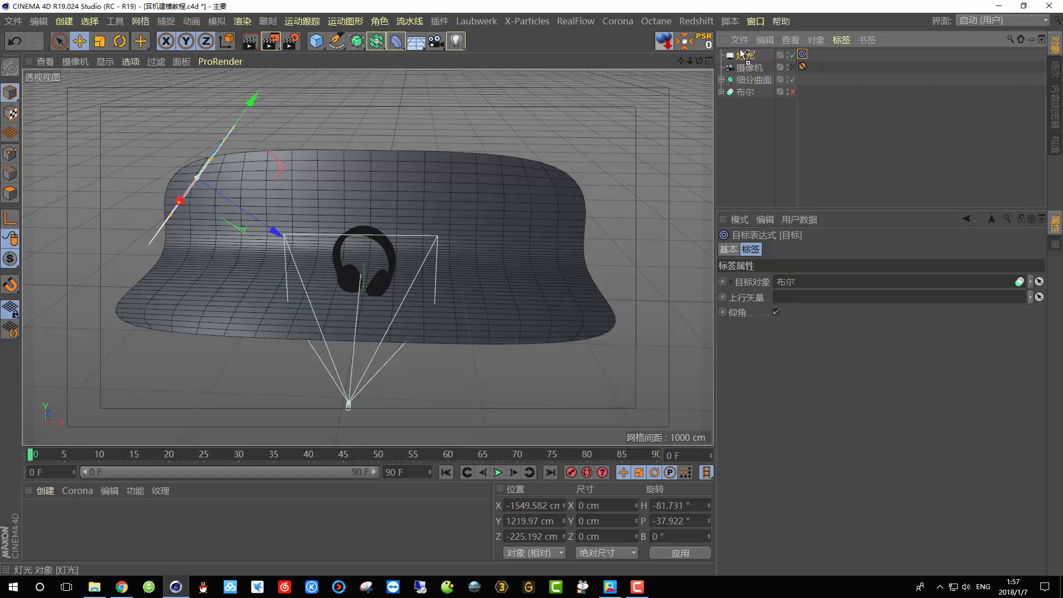
pyautogui.keyDown('ctrl'); pyautogui.moveTo(740, 50); pyautogui.dragTo(742, 52); pyautogui.keyUp('ctrl')
pyautogui.moveTo(244, 122); pyautogui.dragTo(336, 256)
pyautogui.moveTo(376, 169); pyautogui.dragTo(515, 222)
pyautogui.keyDown('alt'); pyautogui.moveTo(515, 222); pyautogui.dragTo(710, 143); pyautogui.keyUp('alt')
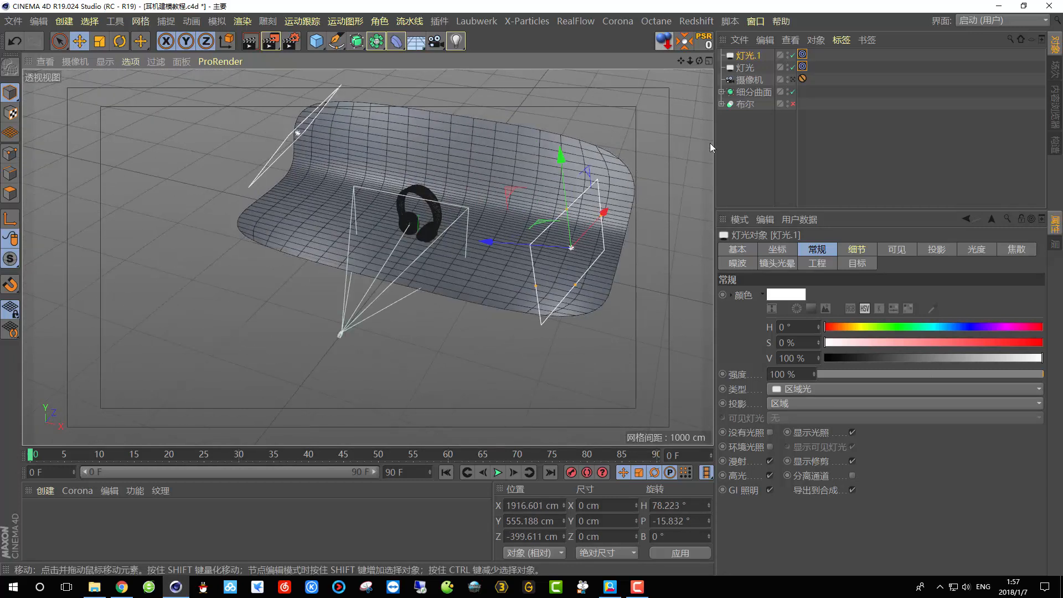
# - Duplicate the right-hand light upward to create a third light above the backdrop, about X 832, Y 2456, Z -174 cm
pyautogui.keyDown('ctrl'); pyautogui.moveTo(560, 155); pyautogui.dragTo(464, 2); pyautogui.keyUp('ctrl')
pyautogui.scroll(-3, 407, 232)
pyautogui.keyDown('alt'); pyautogui.moveTo(404, 189); pyautogui.dragTo(400, 252, button='middle'); pyautogui.keyUp('alt')
# - Try rotating the overhead light to a bank of about 75°, undoing the unwanted rotations
pyautogui.press('r')
pyautogui.moveTo(473, 226); pyautogui.dragTo(353, 185)
pyautogui.moveTo(467, 132); pyautogui.dragTo(499, 152)
pyautogui.hotkey('ctrl', 'z')
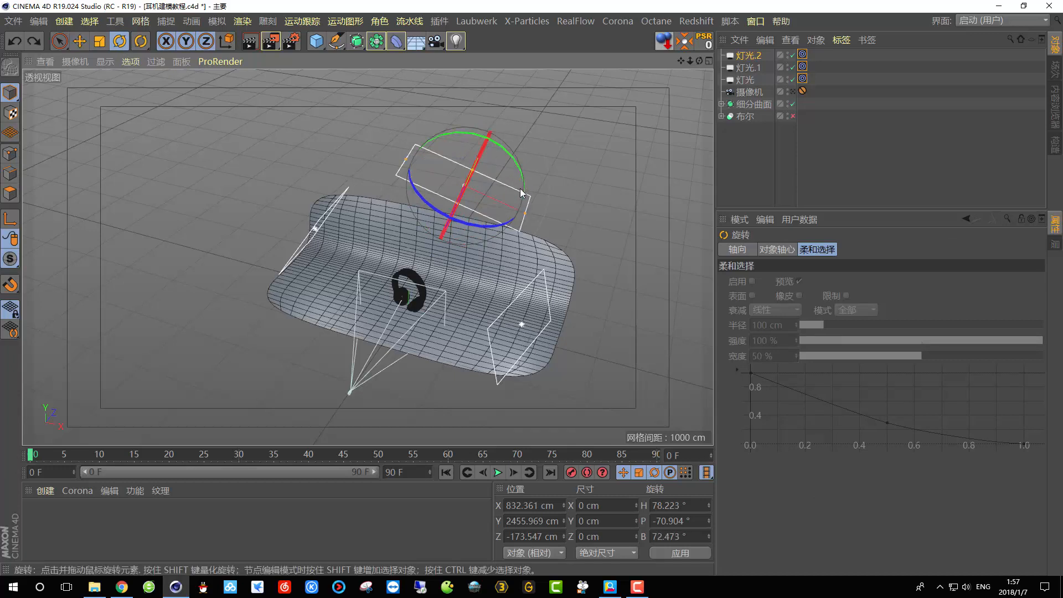
pyautogui.keyDown('alt'); pyautogui.moveTo(520, 189); pyautogui.dragTo(403, 204); pyautogui.keyUp('alt')
pyautogui.keyDown('alt'); pyautogui.moveTo(402, 205); pyautogui.dragTo(327, 286, button='middle'); pyautogui.keyUp('alt')
pyautogui.moveTo(415, 263); pyautogui.dragTo(514, 142)
pyautogui.hotkey('ctrl', 'z')
pyautogui.moveTo(542, 194); pyautogui.dragTo(470, 272)
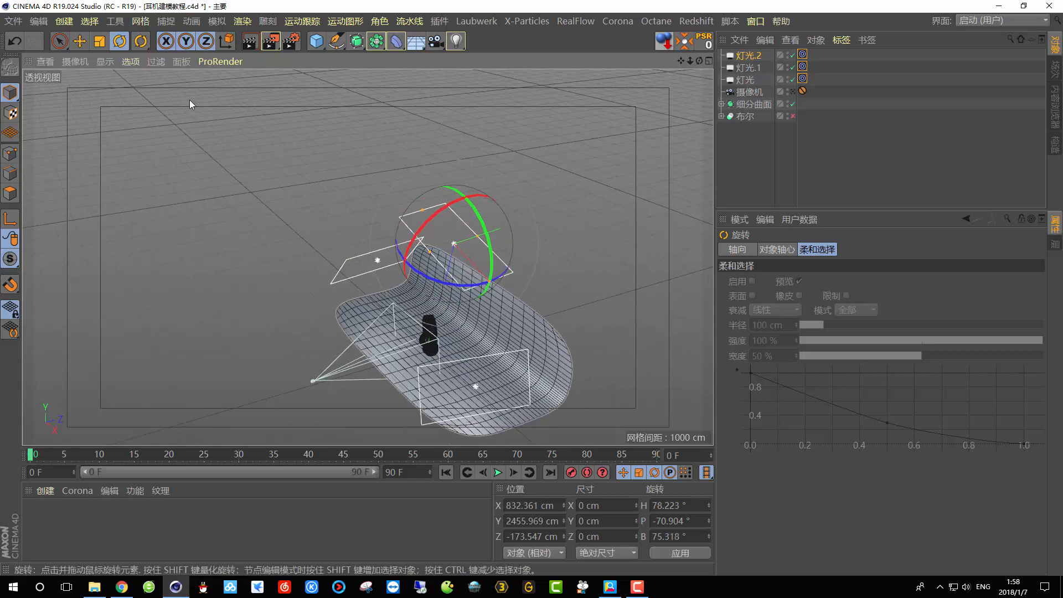
# - Move the overhead light to about X -193, Y 2654, Z -1442 cm and rotate its bank to about -2.7°
pyautogui.click(79, 43)
pyautogui.moveTo(503, 219); pyautogui.dragTo(384, 297)
pyautogui.keyDown('alt'); pyautogui.moveTo(416, 319); pyautogui.dragTo(508, 241); pyautogui.keyUp('alt')
pyautogui.click(127, 44)
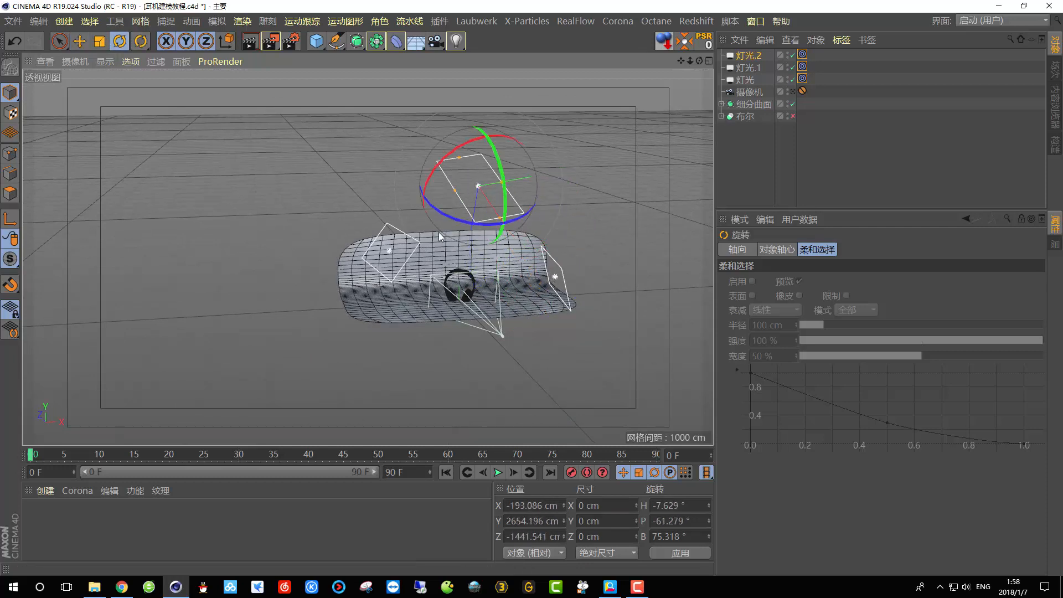
pyautogui.moveTo(430, 207); pyautogui.dragTo(468, 203)
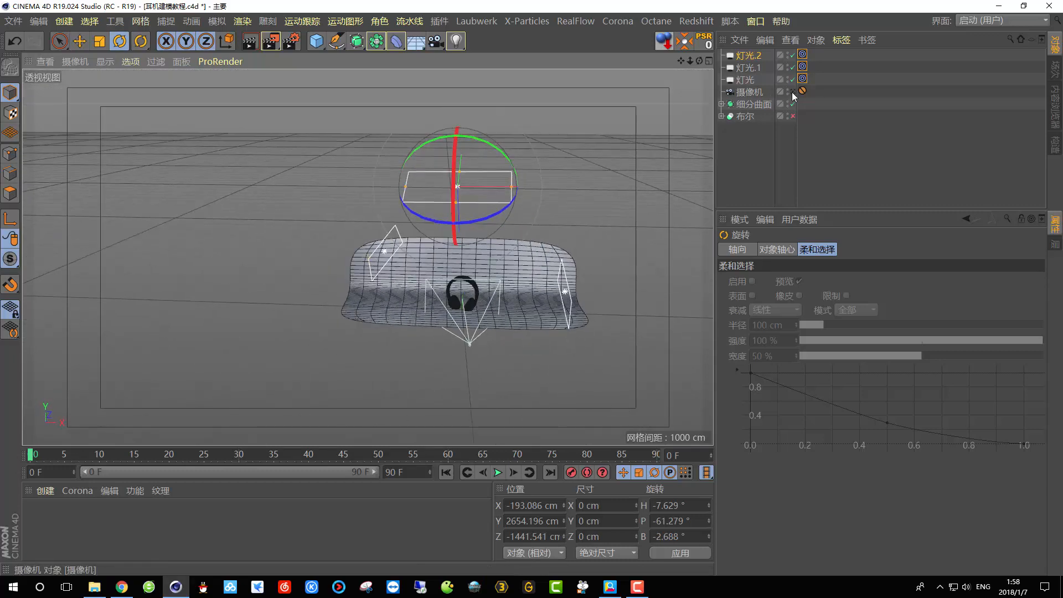
# - Look through the scene camera and render the view with the three lights
pyautogui.click(792, 92)
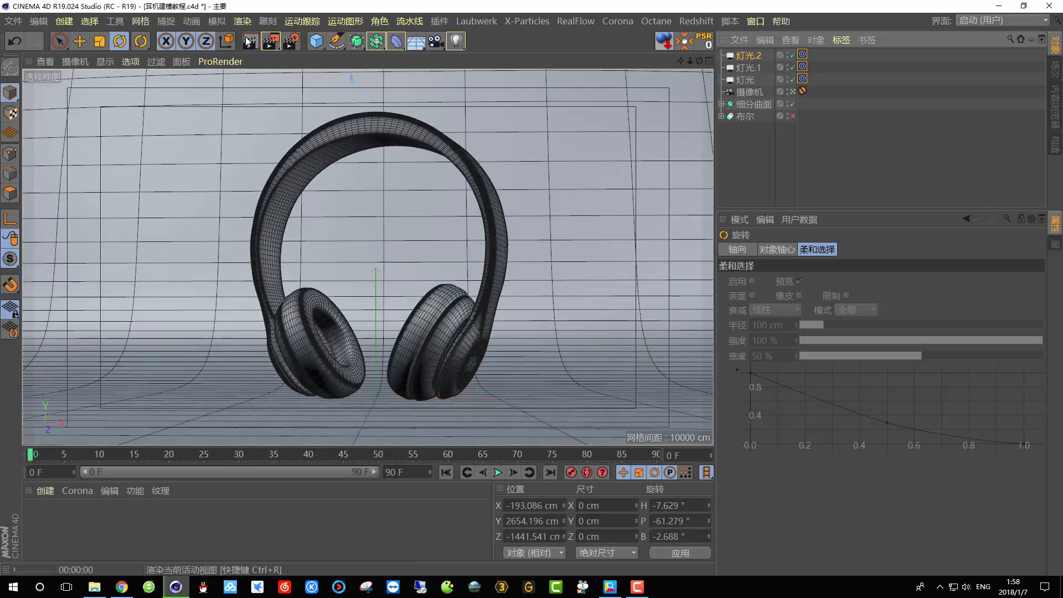
pyautogui.click(249, 41)
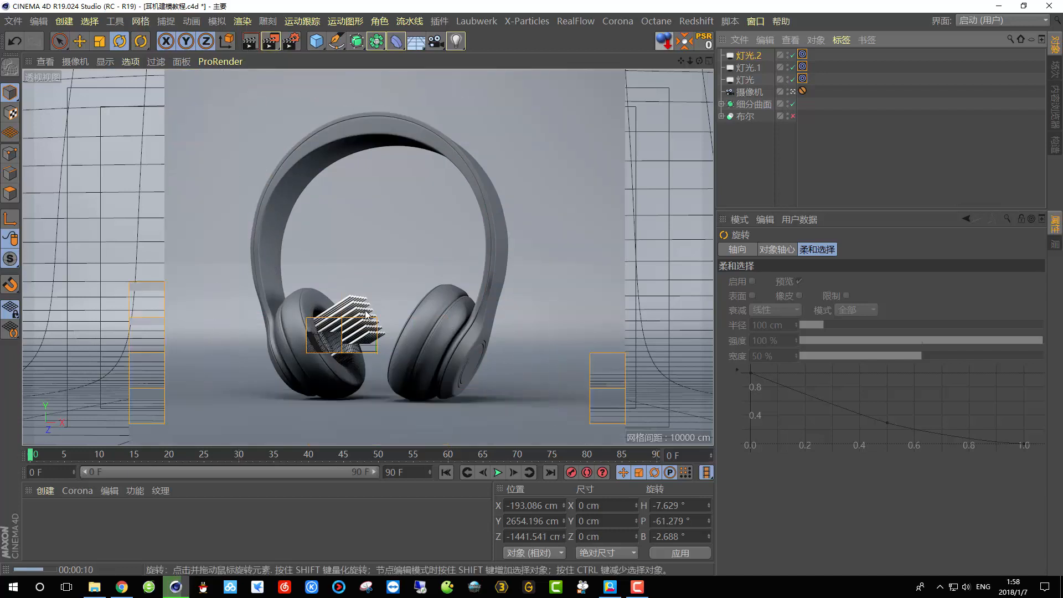
# - Expand the 布尔 hierarchy, hide the 克隆 (Cloner) object, and render the camera view again
pyautogui.click(722, 116)
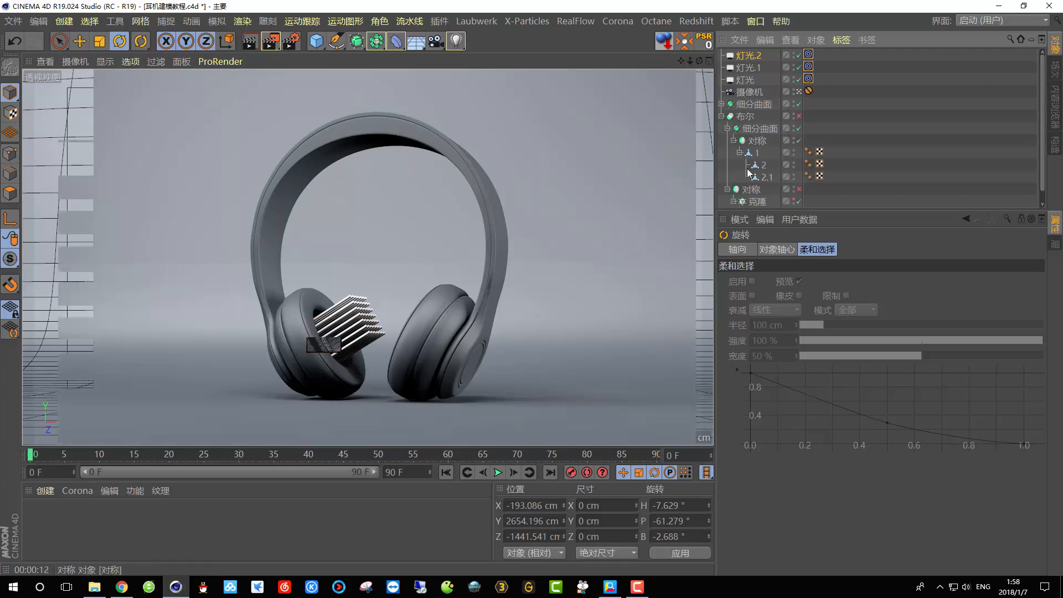
pyautogui.doubleClick(792, 202)
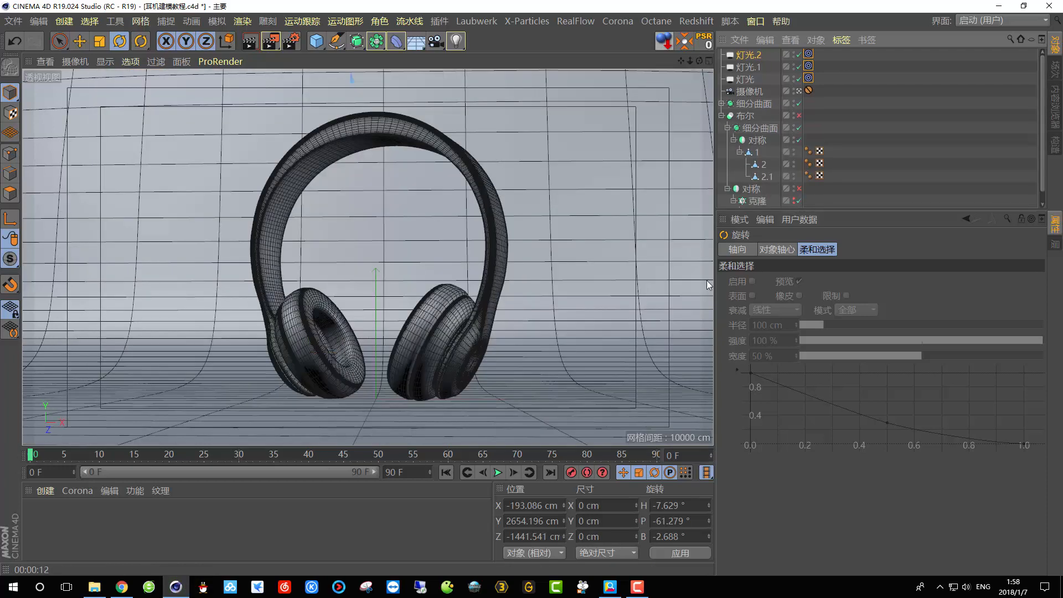
pyautogui.click(247, 43)
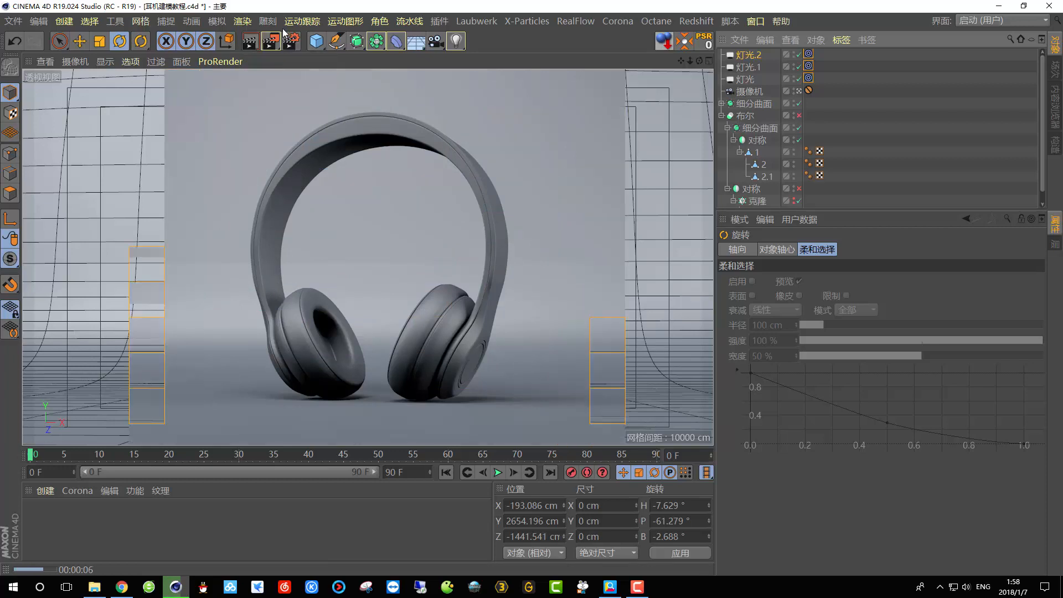
# - Stop the render and enlarge the object list to show the whole headphone hierarchy
pyautogui.click(410, 135)
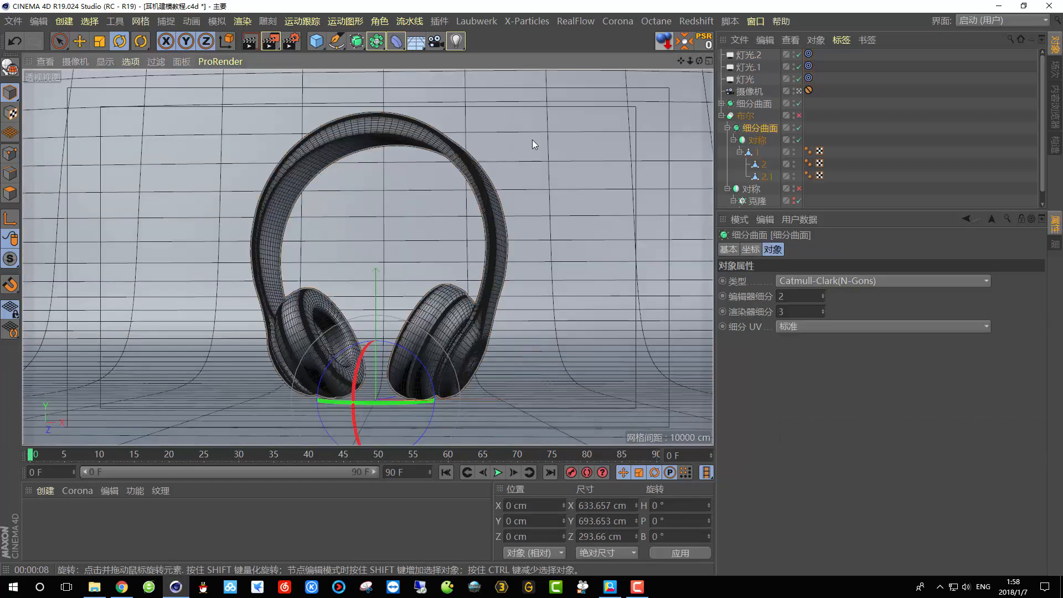
pyautogui.click(497, 218)
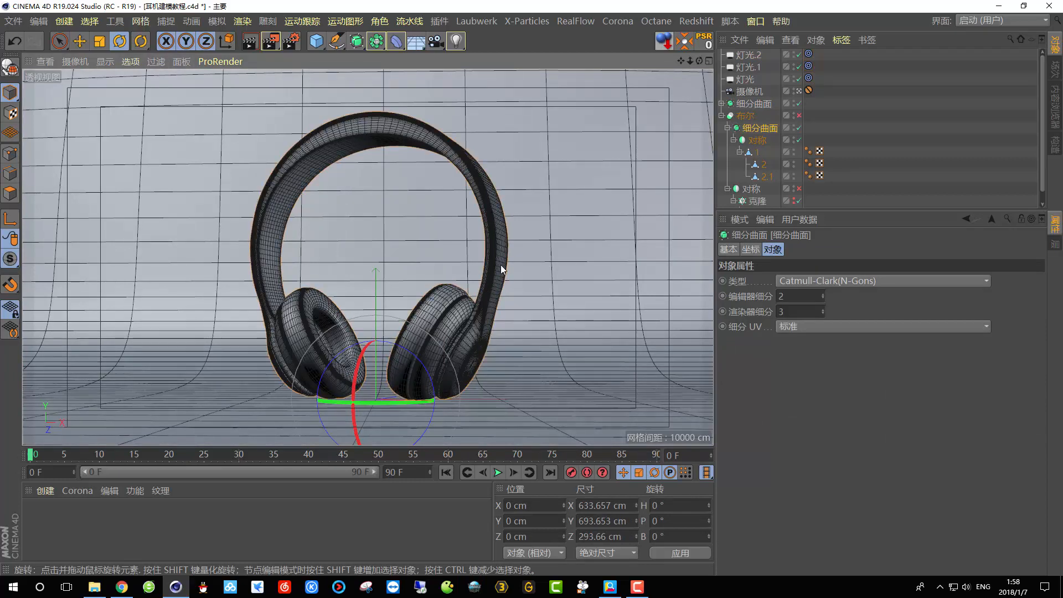
pyautogui.click(814, 219)
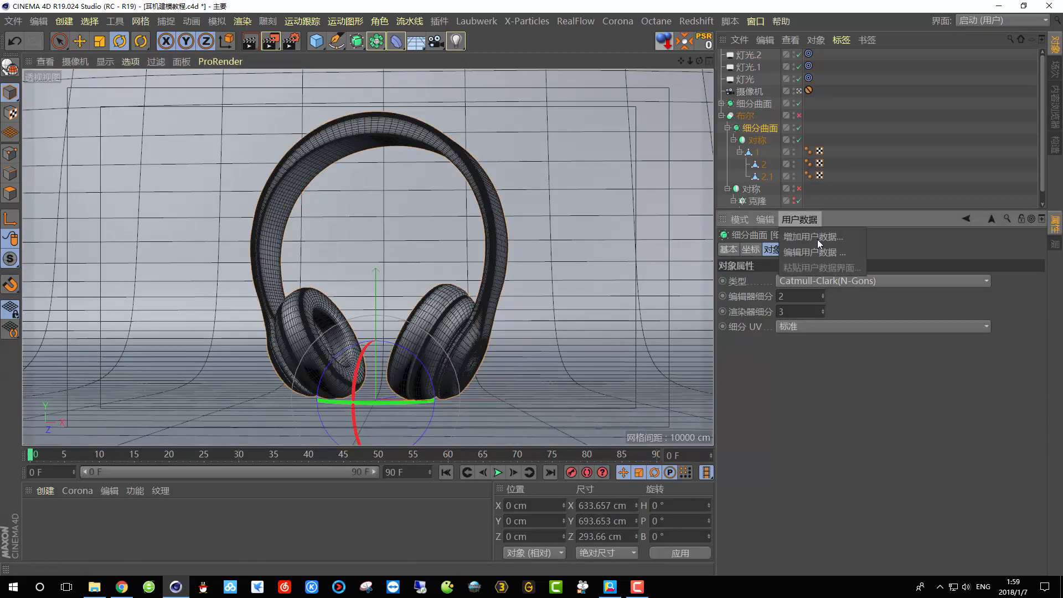
pyautogui.moveTo(858, 211); pyautogui.dragTo(858, 312)
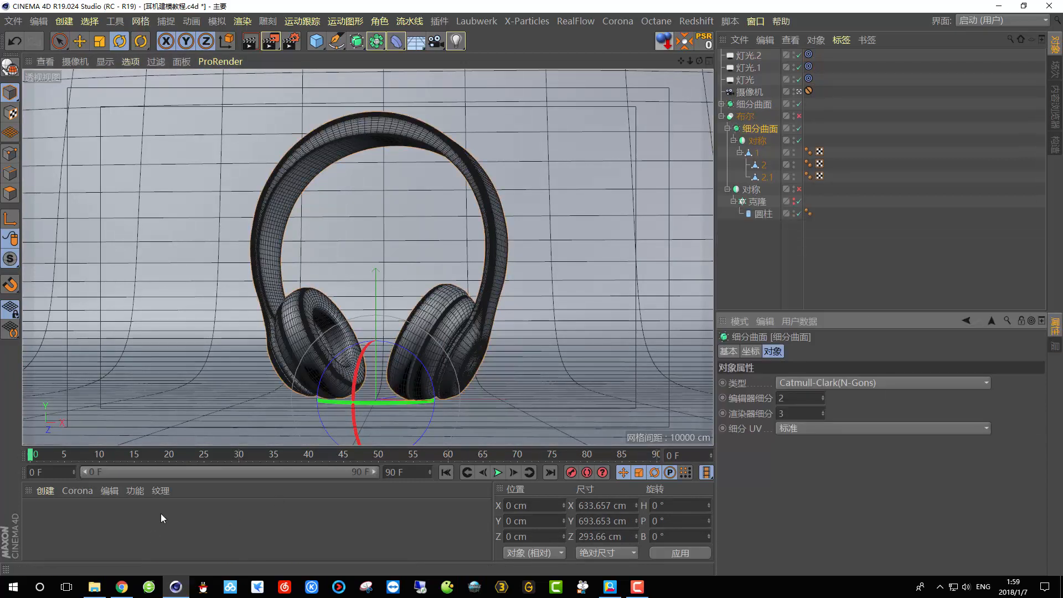
# - Create new standard materials and delete the surplus one, keeping only 材质.1
pyautogui.click(45, 492)
pyautogui.click(52, 490)
pyautogui.click(52, 490)
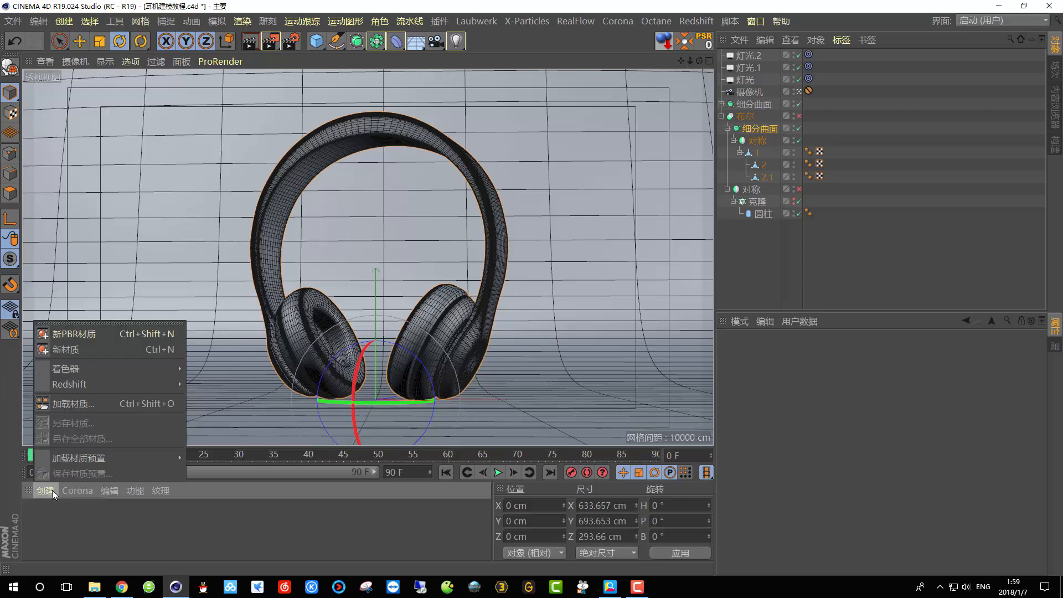
pyautogui.click(58, 350)
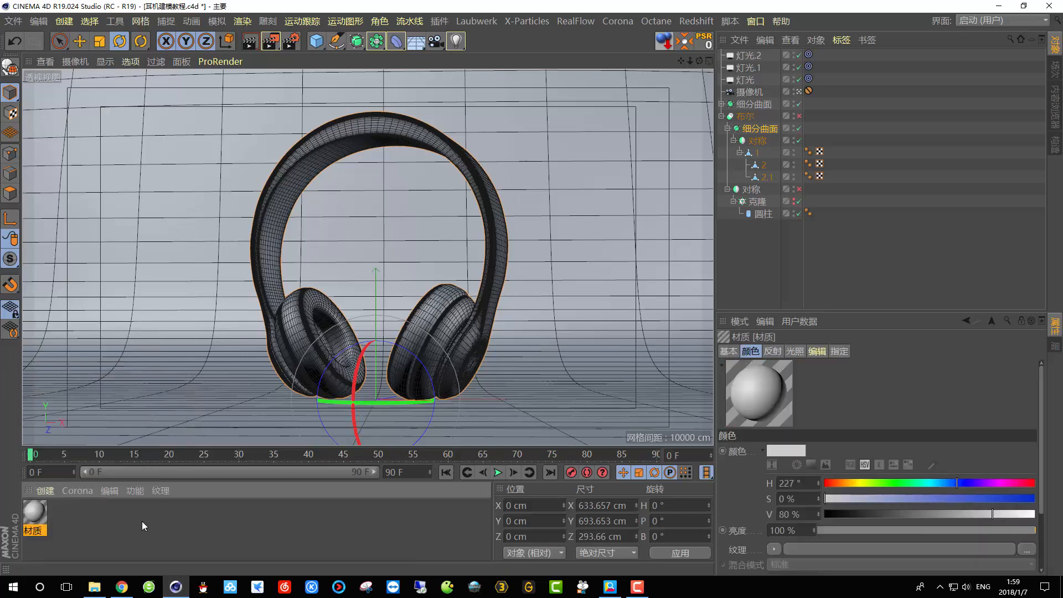
pyautogui.doubleClick(171, 521)
pyautogui.click(66, 519)
pyautogui.press('Delete')
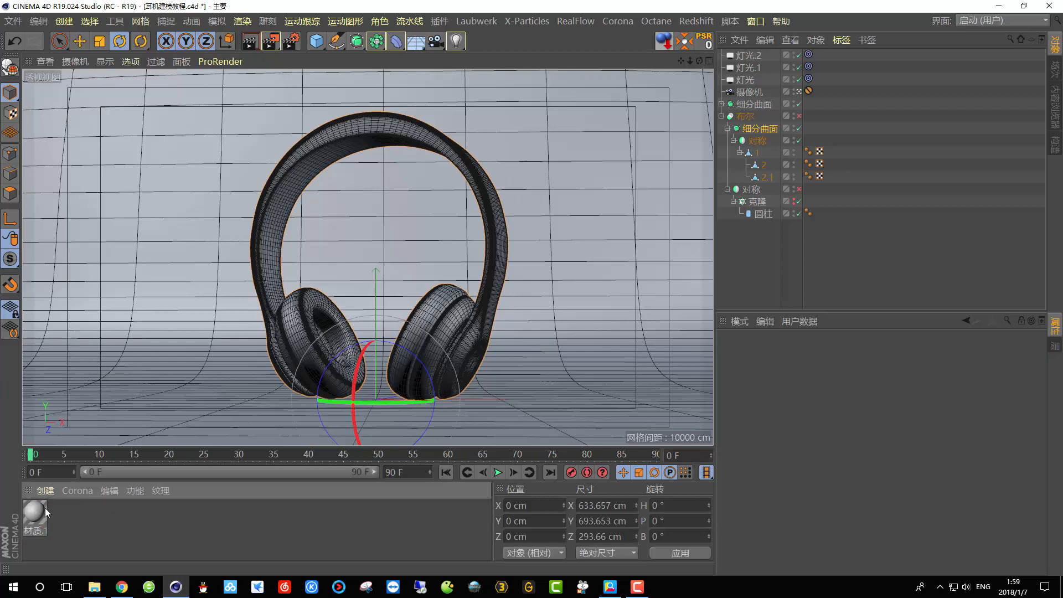
# - Switch the viewport display to smooth shading without wireframe lines
pyautogui.click(500, 185)
pyautogui.click(105, 62)
pyautogui.click(117, 83)
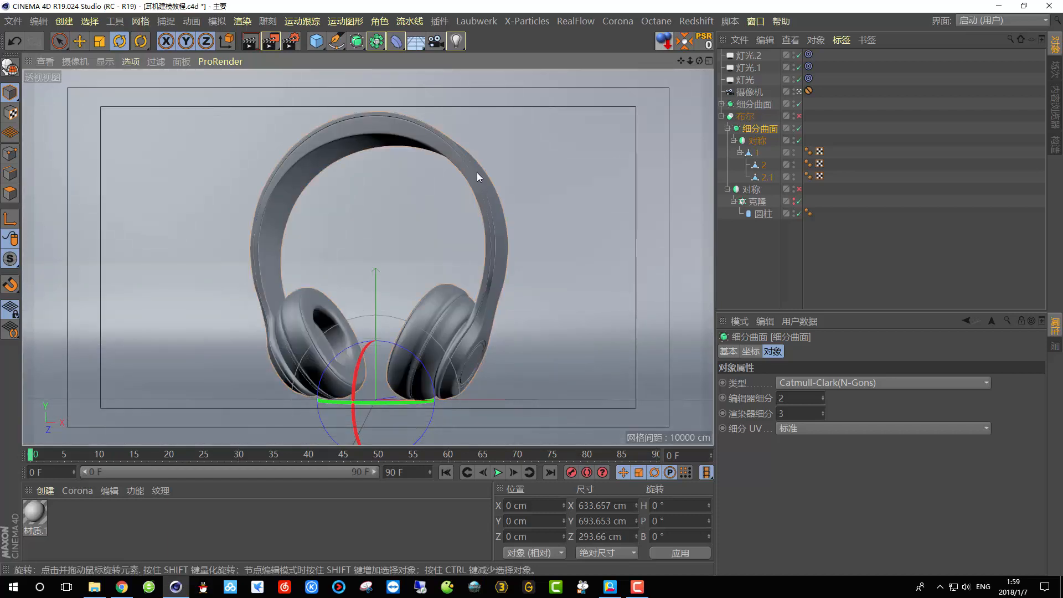
# - Apply 材质.1 to the headphones' polygon object 1 and select that object
pyautogui.moveTo(653, 205); pyautogui.dragTo(753, 157)
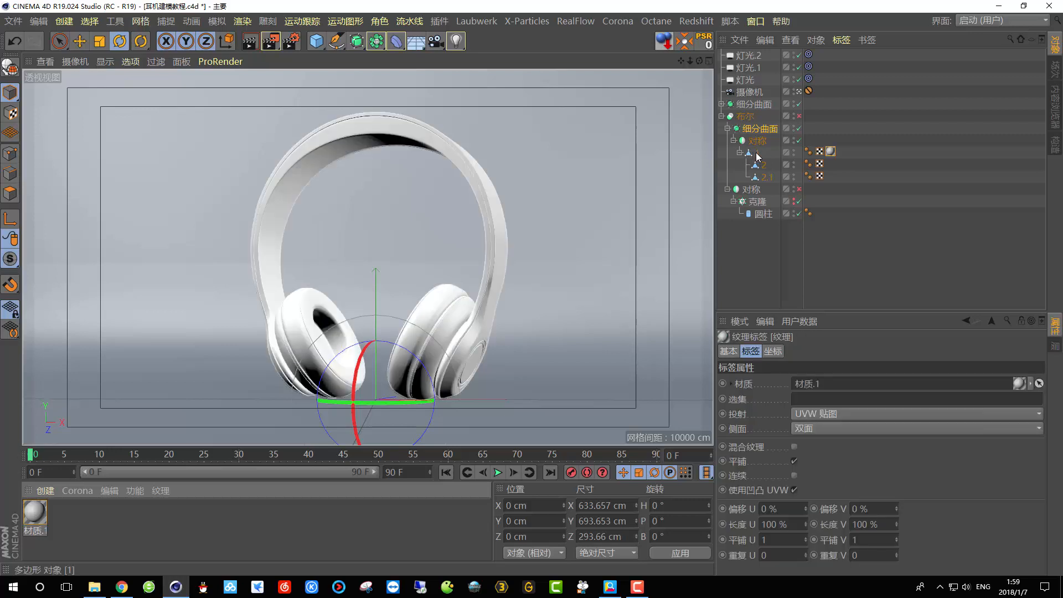
pyautogui.click(757, 155)
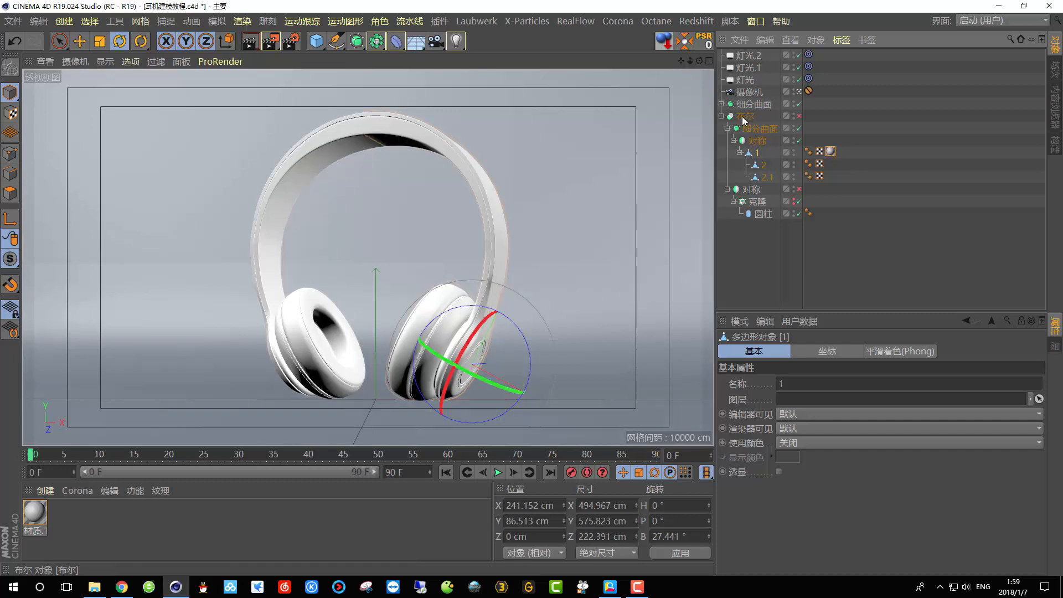
# - Rotate the whole 布尔 headphone group slightly around its vertical axis
pyautogui.click(745, 117)
pyautogui.moveTo(383, 401); pyautogui.dragTo(363, 404)
pyautogui.click(753, 104)
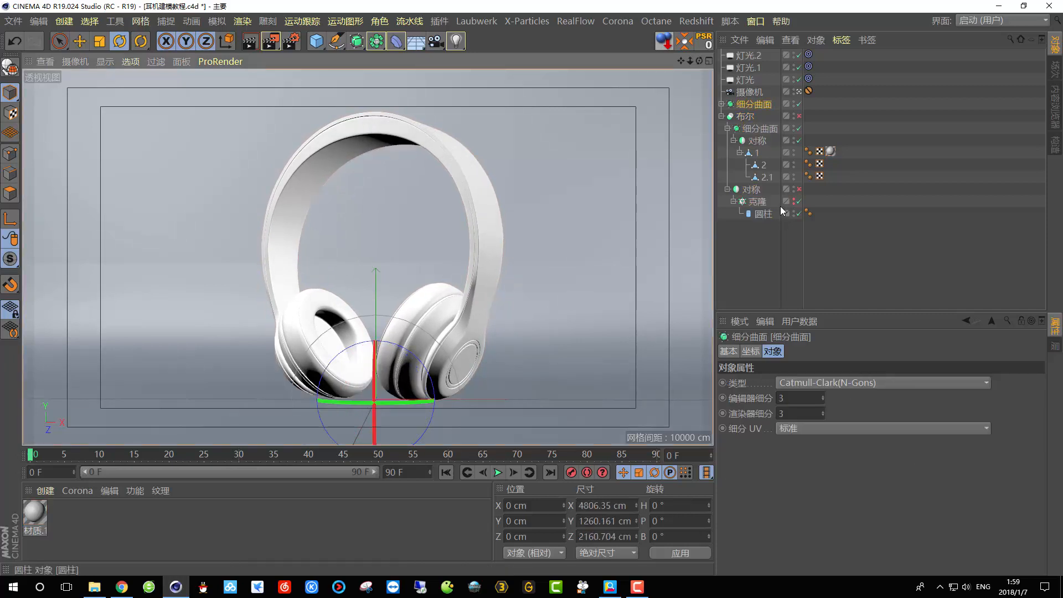
# - Open 材质.1 in the Material Editor, place the window beside the headphones, and show its Color (颜色) channel
pyautogui.click(830, 152)
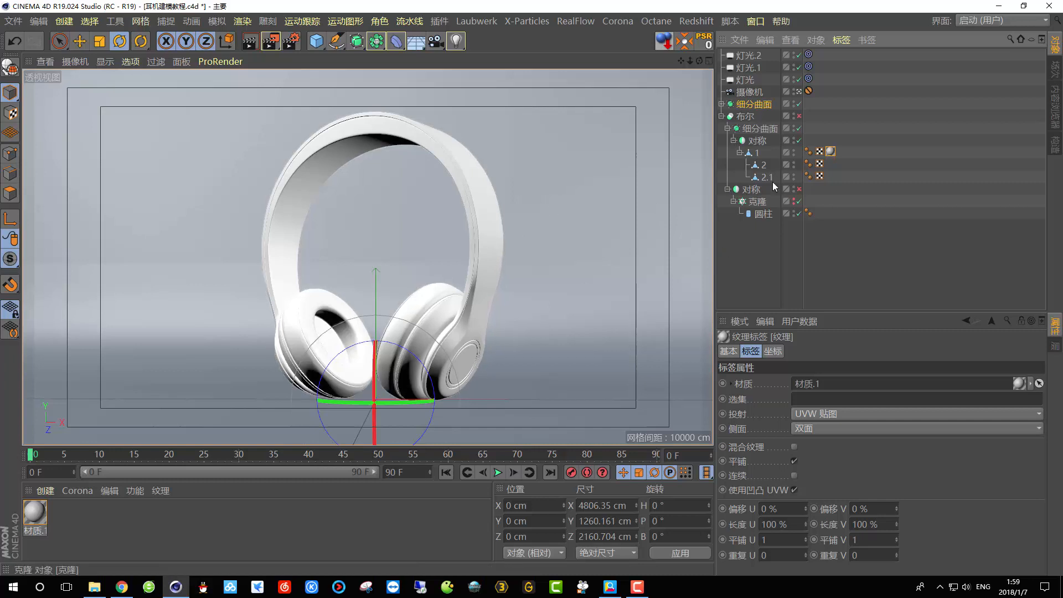
pyautogui.click(36, 512)
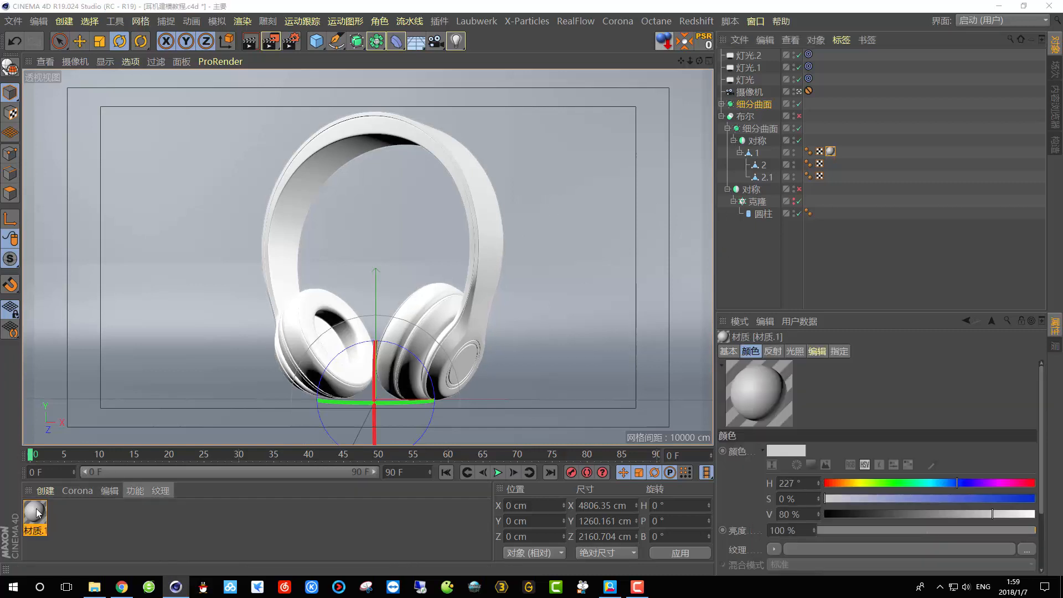
pyautogui.doubleClick(35, 512)
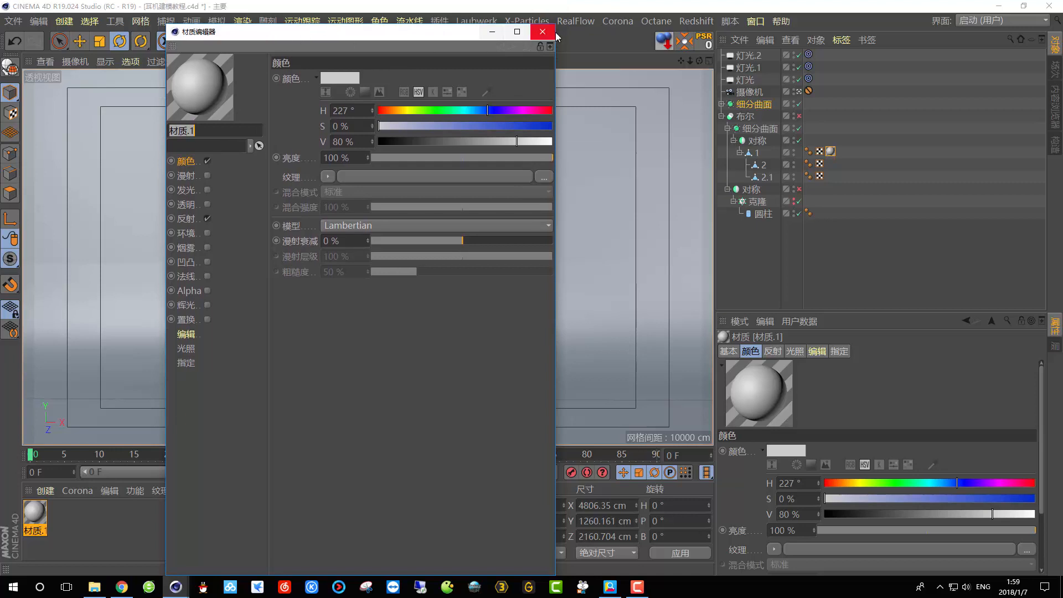
pyautogui.click(542, 32)
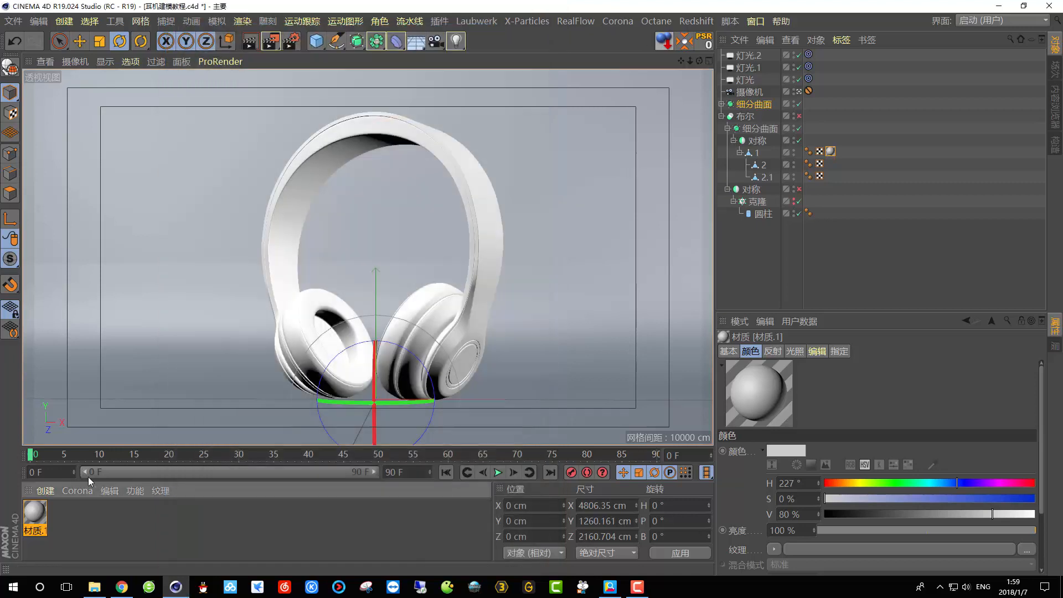
pyautogui.doubleClick(41, 517)
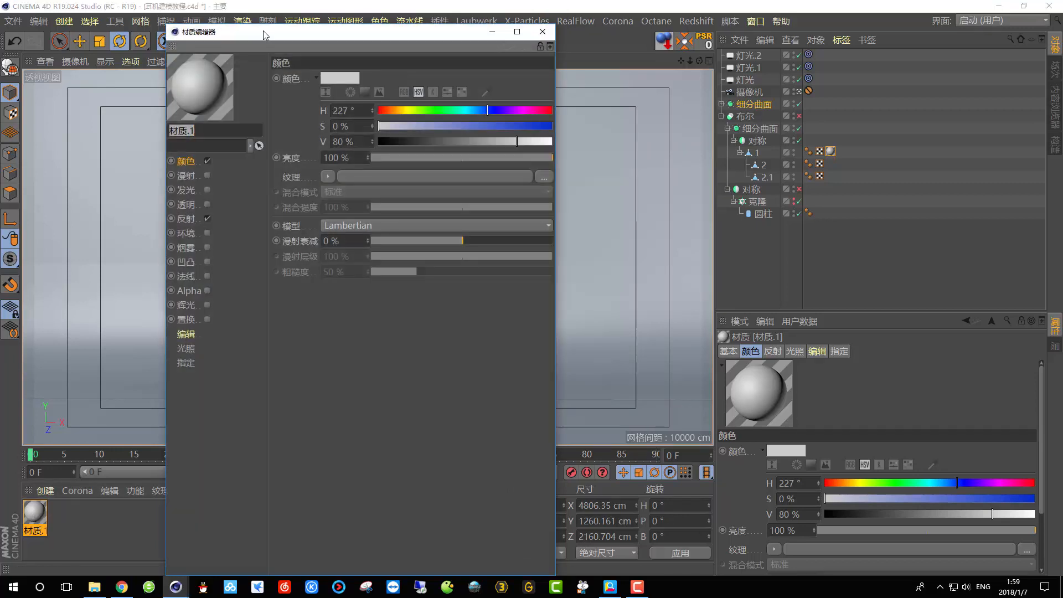
pyautogui.moveTo(177, 26); pyautogui.dragTo(675, 26)
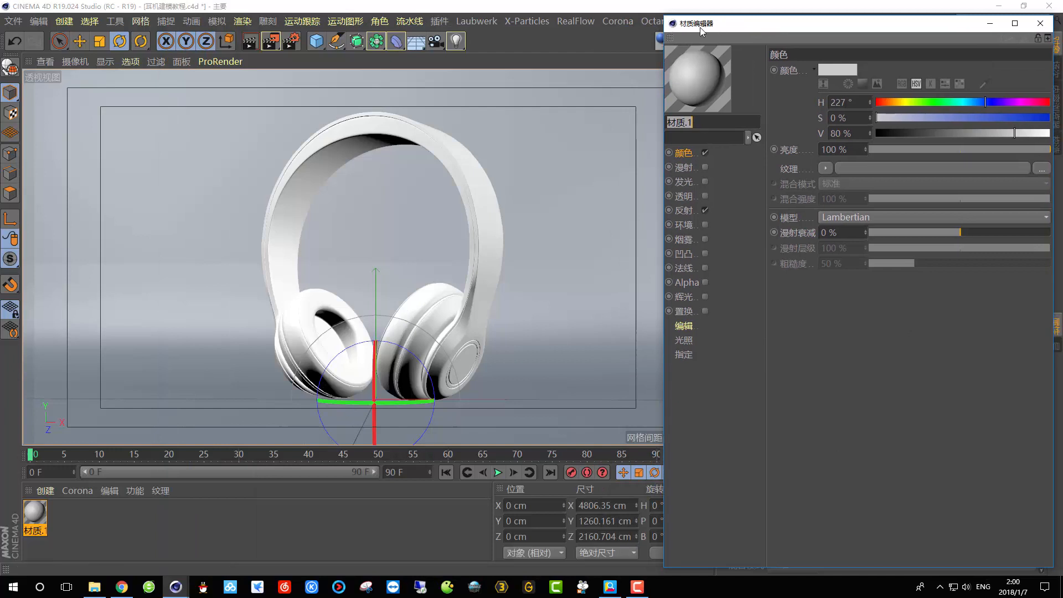
pyautogui.moveTo(757, 22); pyautogui.dragTo(736, 17)
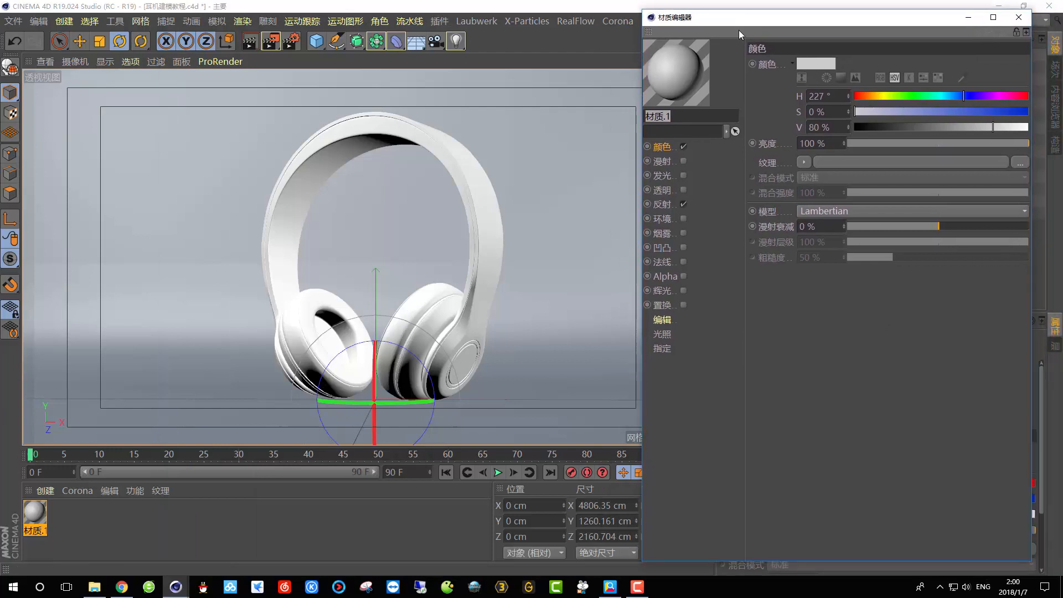
pyautogui.click(667, 148)
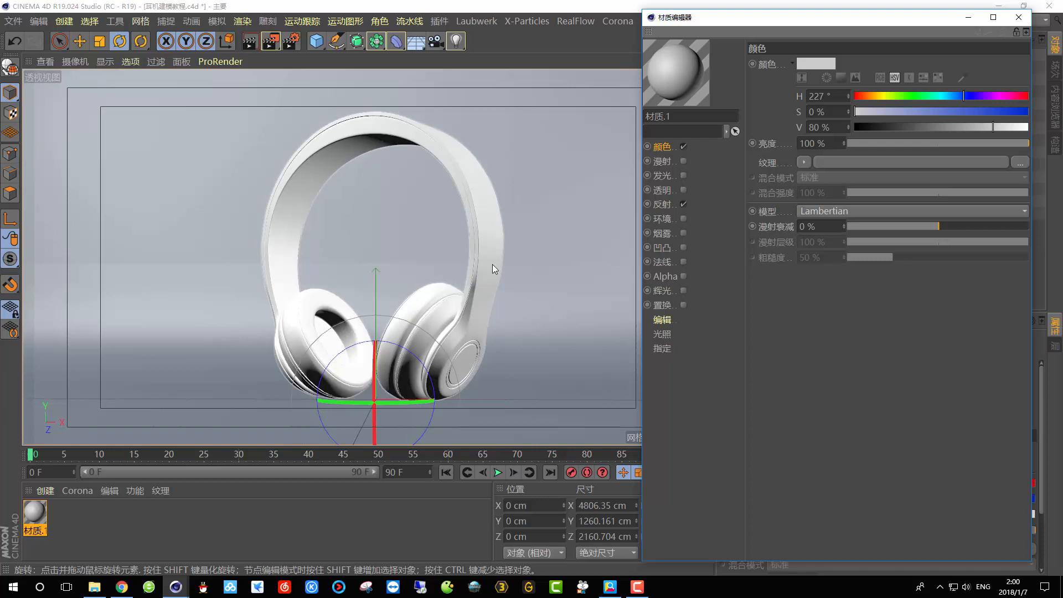
# - Set the colour of 材质.1 to a bright blue with H 216°, S 89 % and V 90 %
pyautogui.keyDown('alt'); pyautogui.moveTo(492, 269); pyautogui.dragTo(467, 288); pyautogui.keyUp('alt')
pyautogui.hotkey('ctrl', 'z')
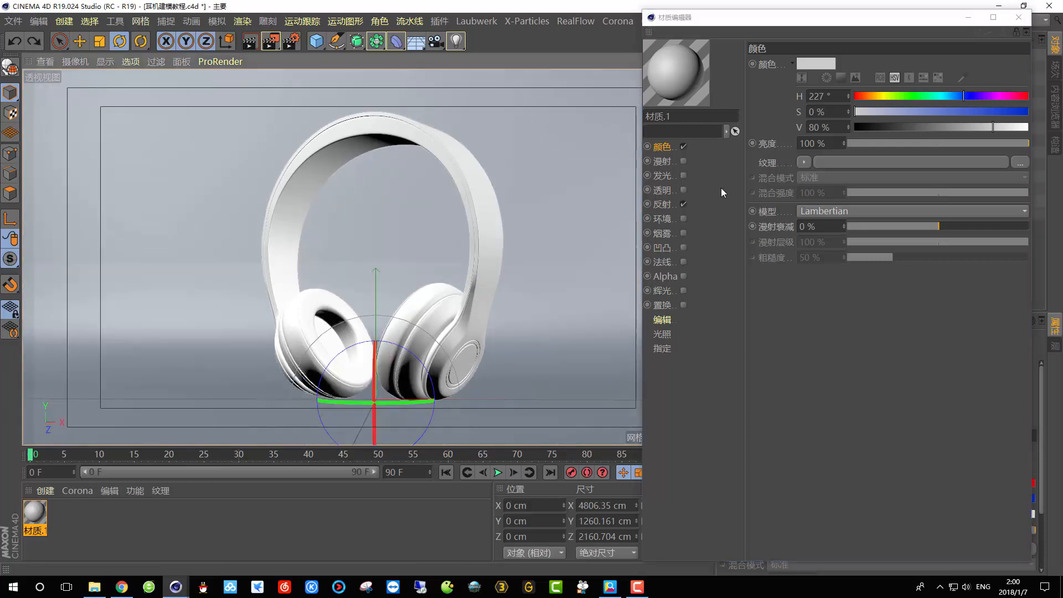
pyautogui.moveTo(928, 99); pyautogui.dragTo(958, 97)
pyautogui.moveTo(1014, 127); pyautogui.dragTo(1010, 127)
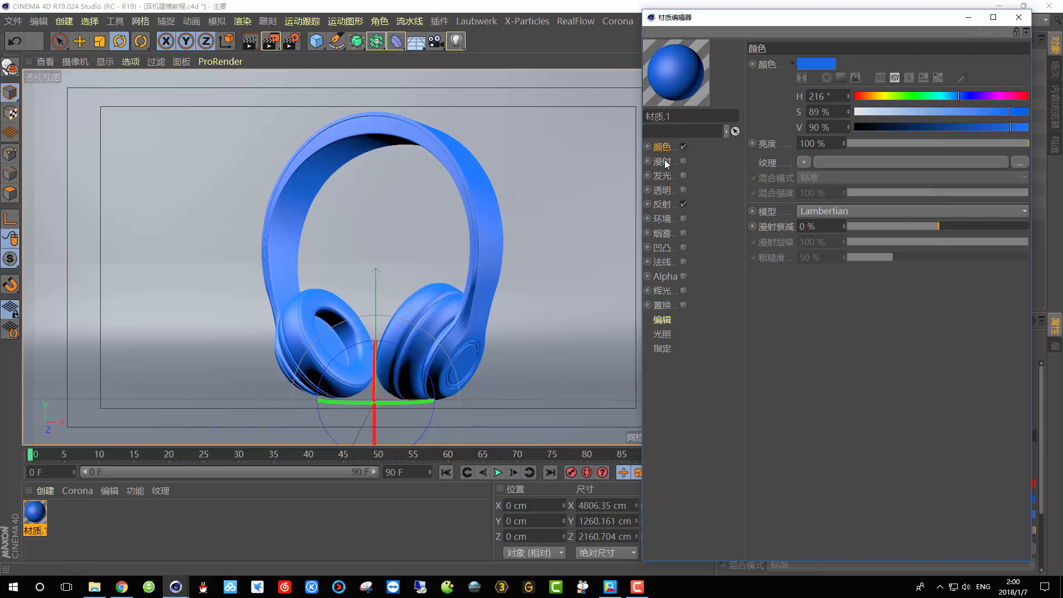
# - Test-render the view and remove the default specular layer (默认高光) from the material's Reflectance (反射) channel
pyautogui.click(661, 206)
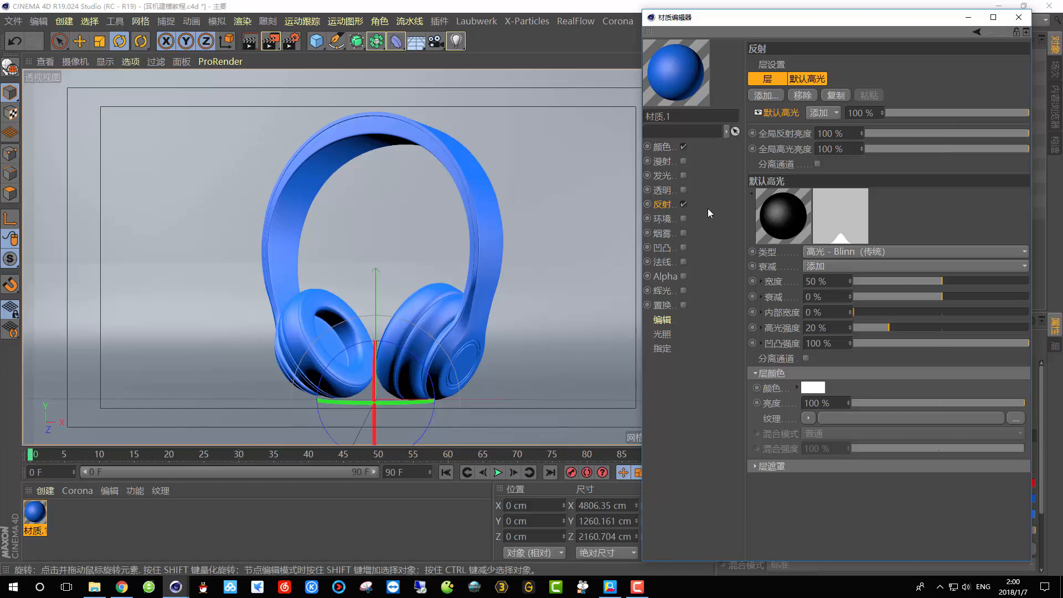
pyautogui.click(248, 39)
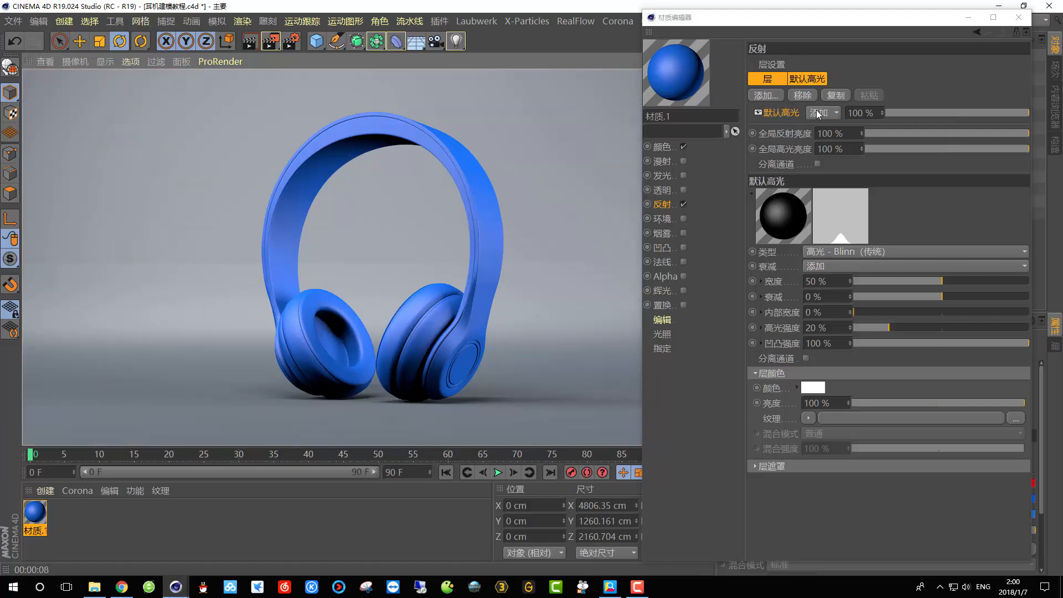
pyautogui.click(780, 115)
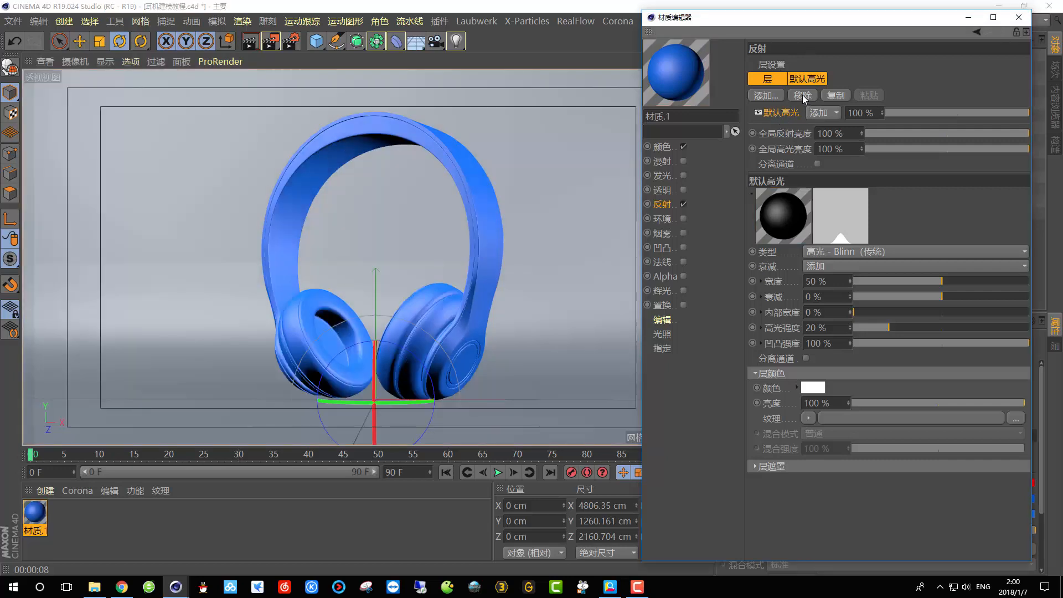
pyautogui.moveTo(804, 97)
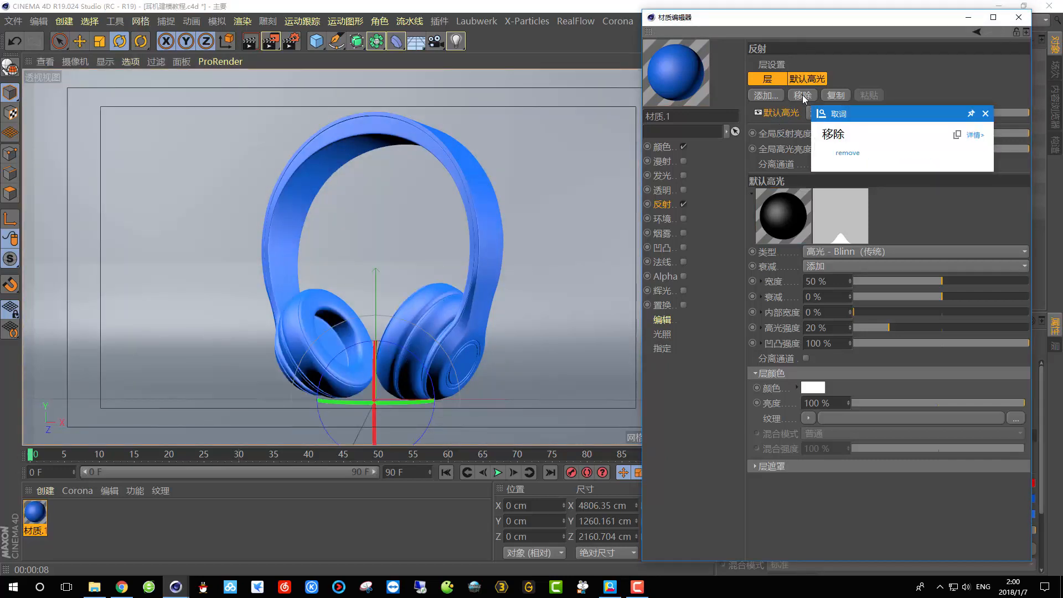
pyautogui.click(803, 96)
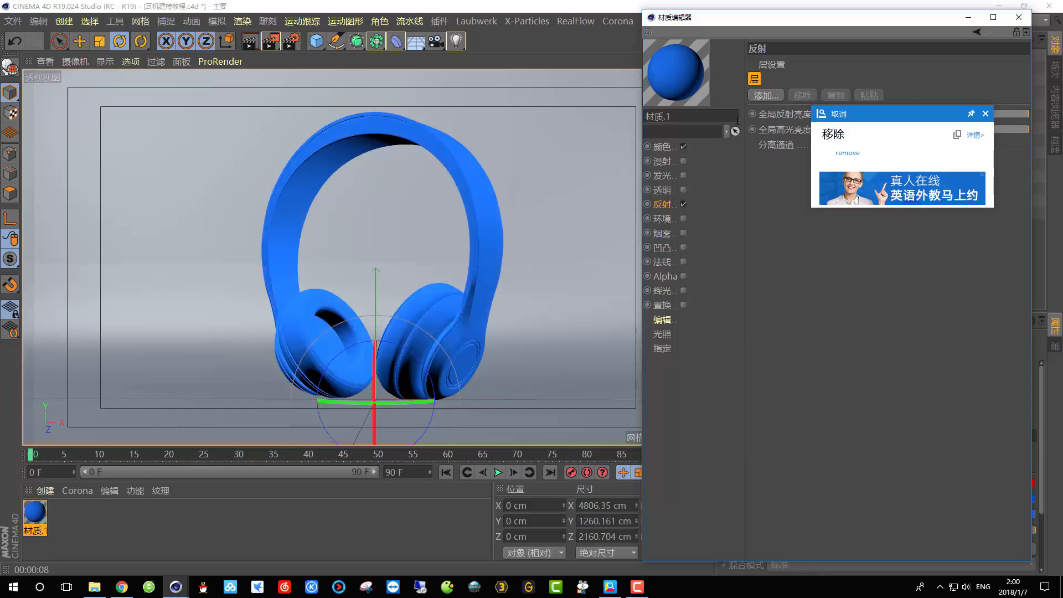
# - Add a Beckmann reflection layer with a Fresnel (菲涅耳) texture in its layer colour, and test-render the view
pyautogui.click(764, 95)
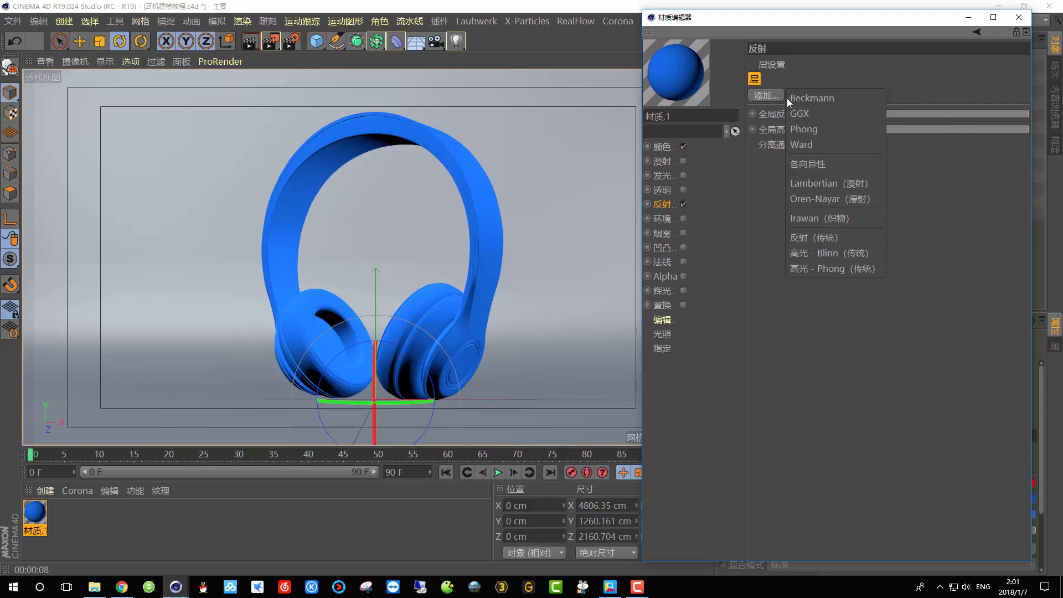
pyautogui.click(815, 96)
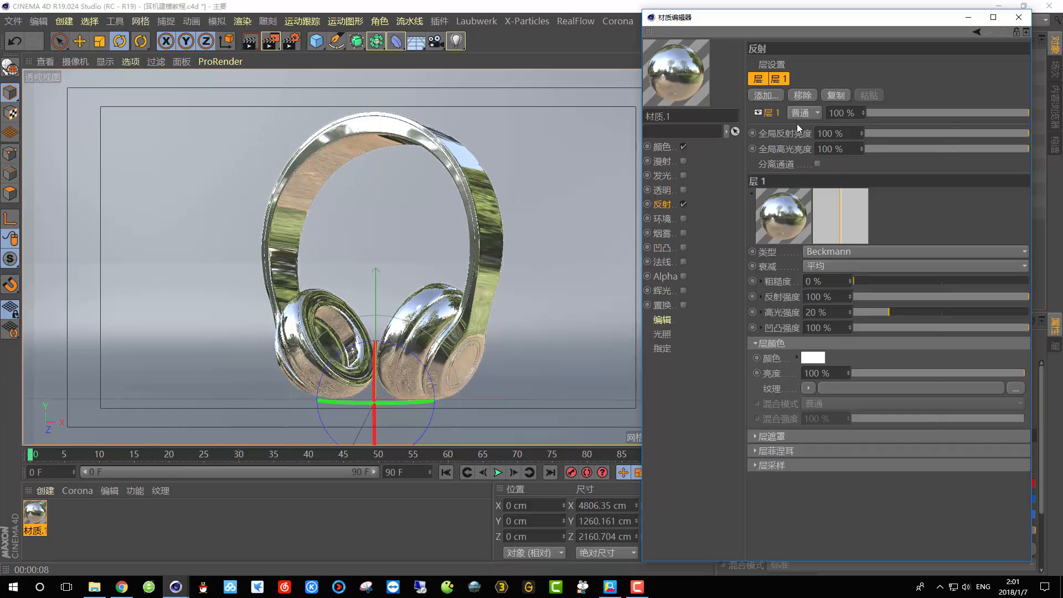
pyautogui.moveTo(822, 19); pyautogui.dragTo(812, 3)
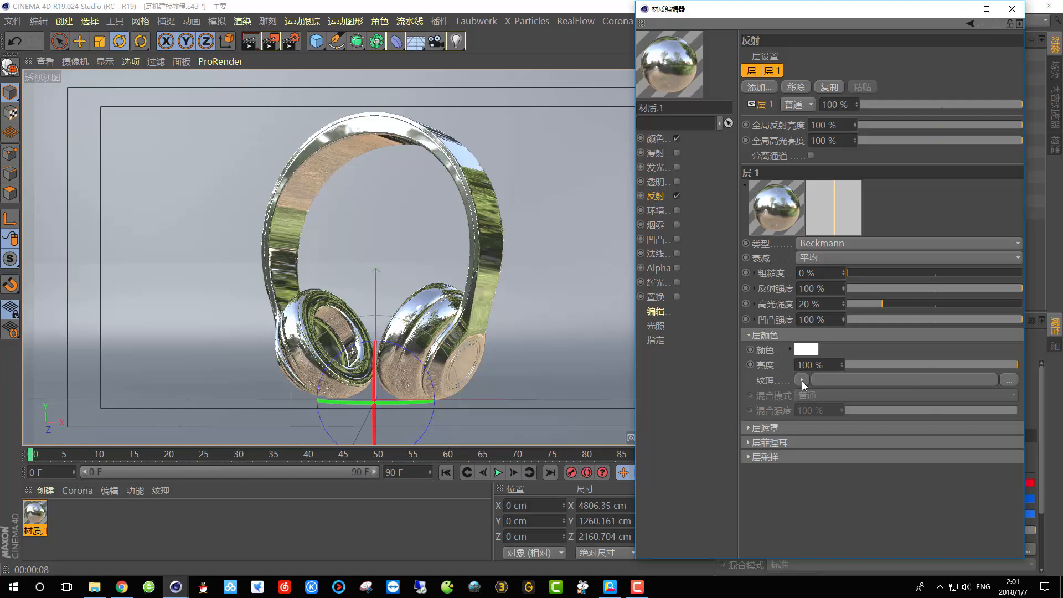
pyautogui.click(801, 381)
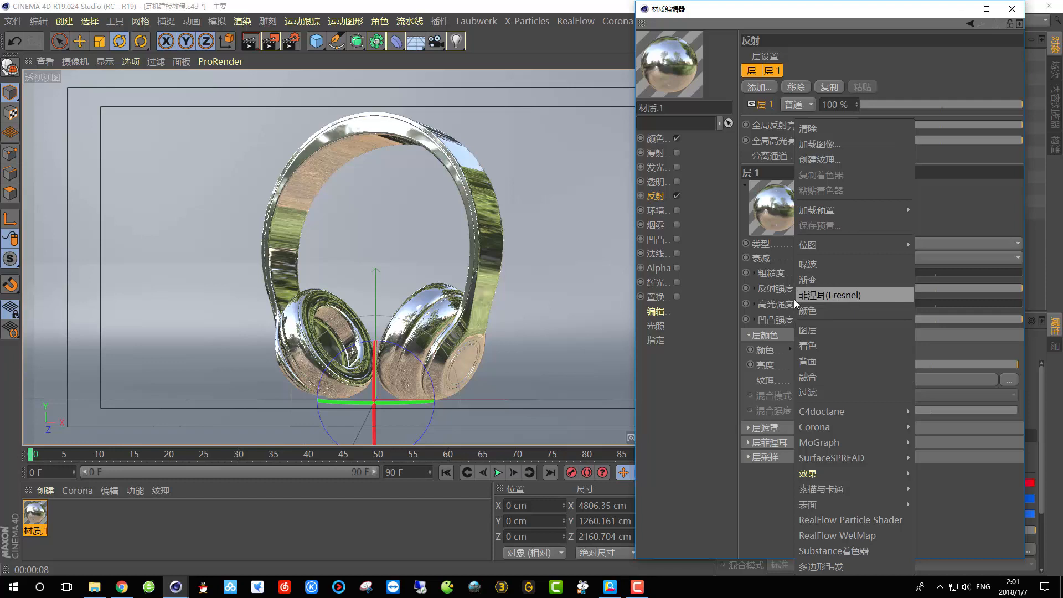
pyautogui.click(832, 297)
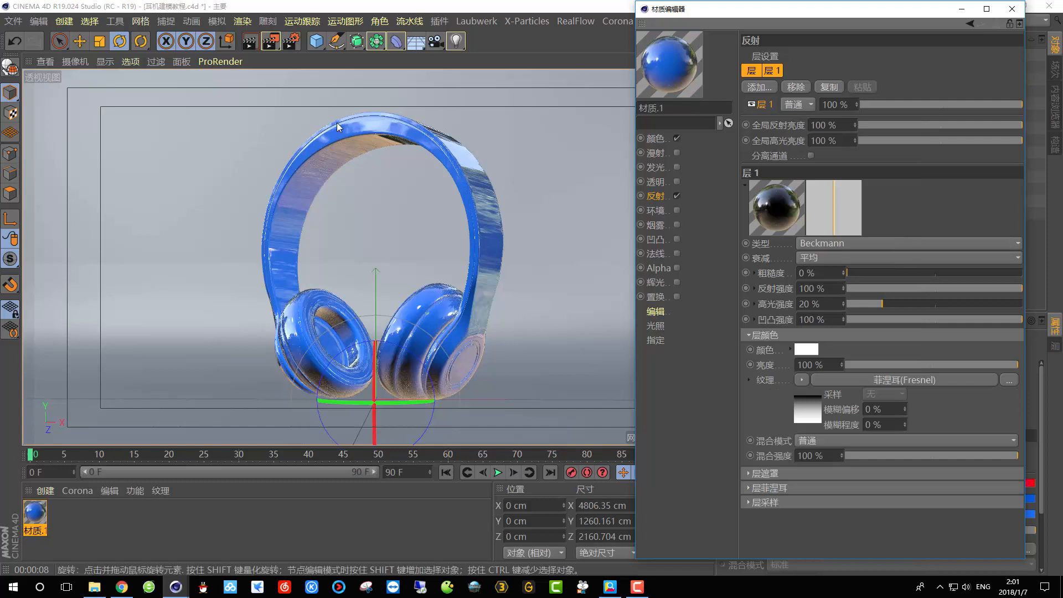
pyautogui.click(249, 40)
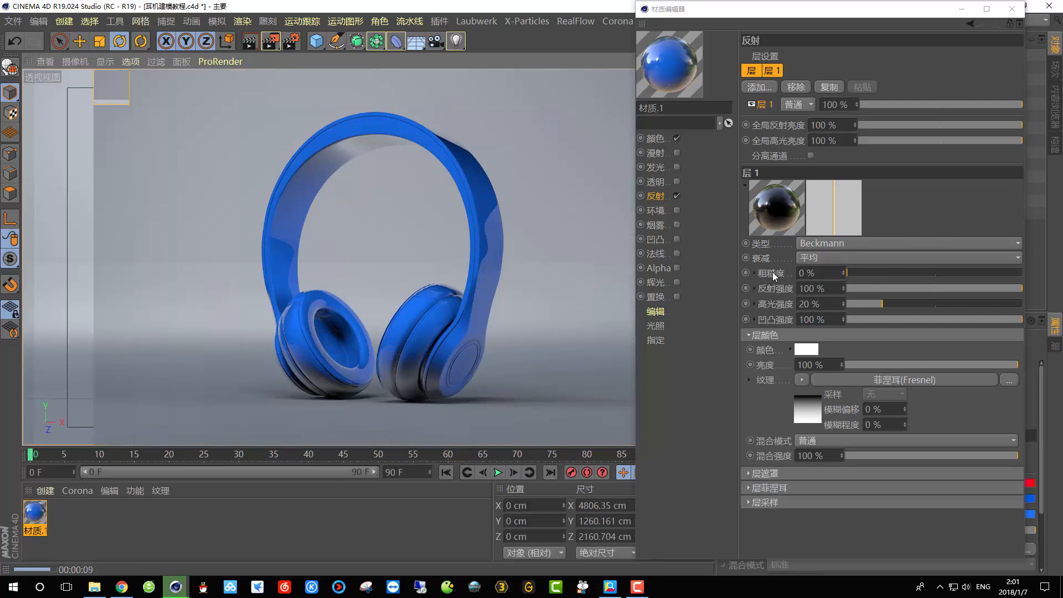
# - Set the Beckmann layer's roughness to 5 %, its texture mix strength to 50 % and its layer opacity to 51 %
pyautogui.click(816, 277)
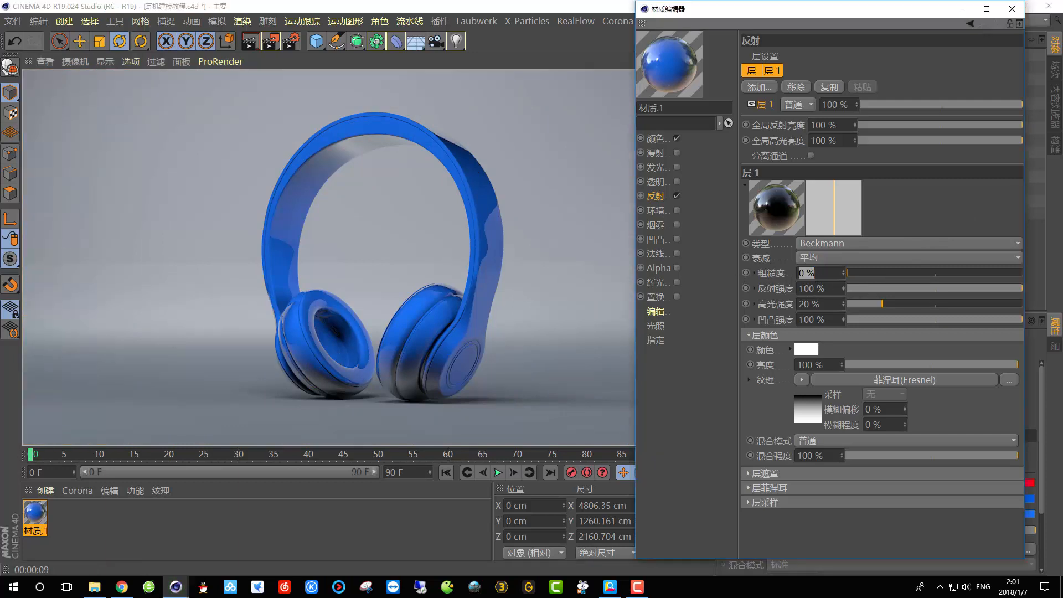
pyautogui.write('5')
pyautogui.press('Return')
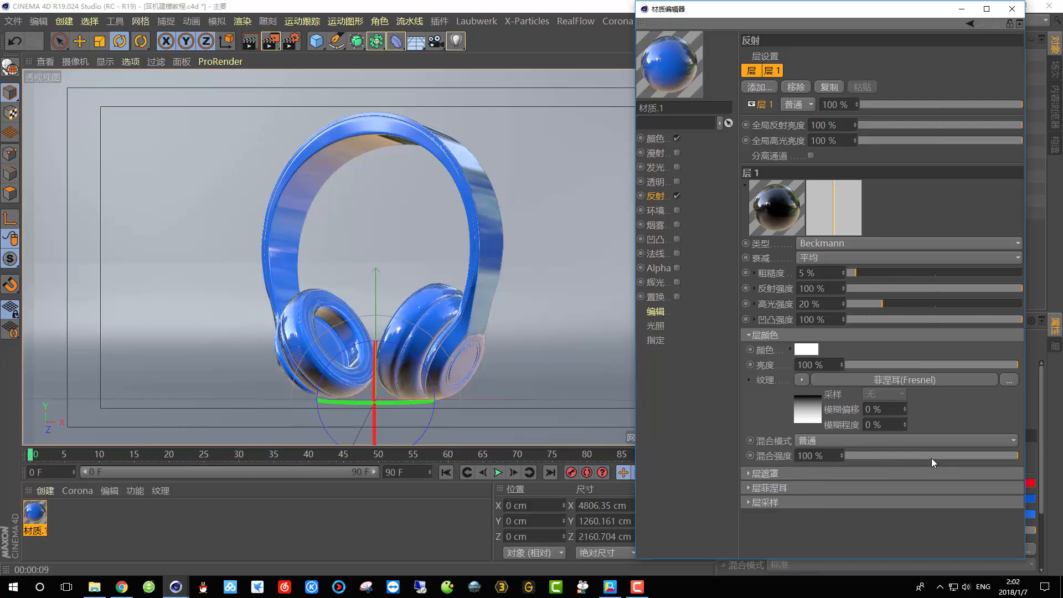
pyautogui.click(931, 457)
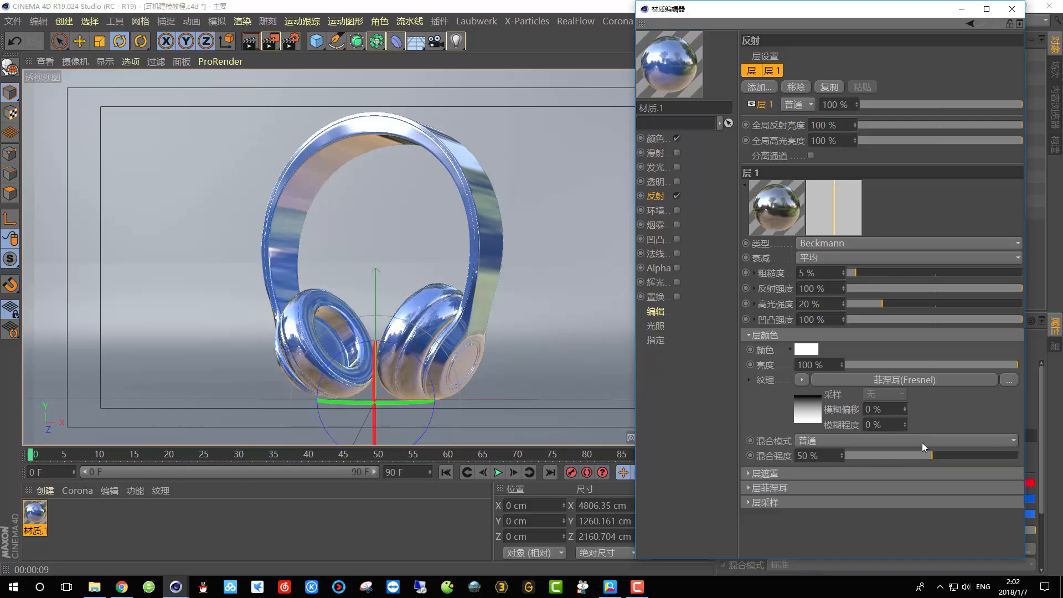
pyautogui.click(942, 104)
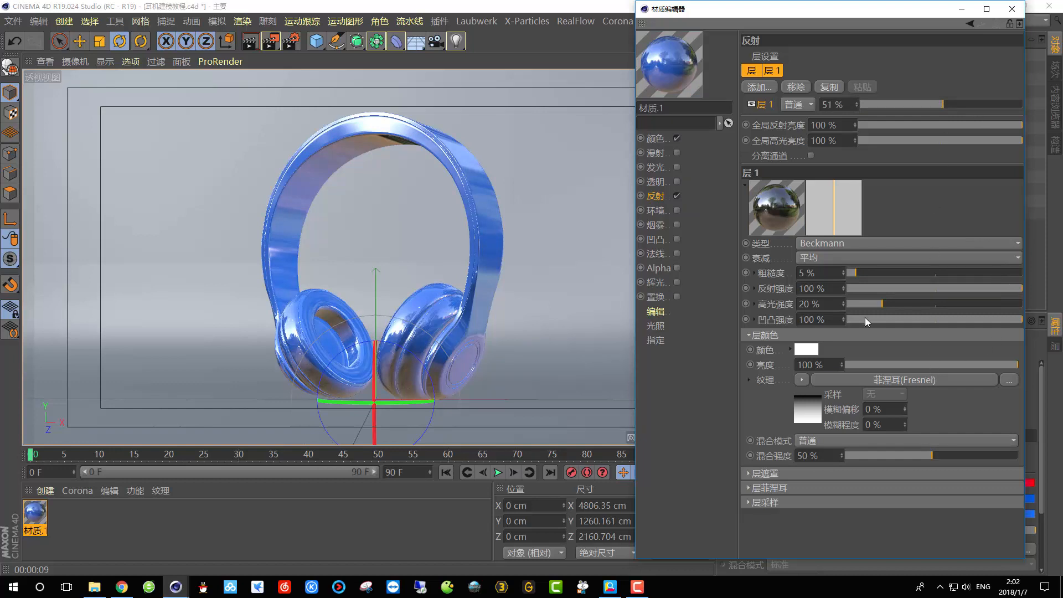
# - Set the brightness (亮度) of the material's Color channel to 80 %
pyautogui.click(653, 139)
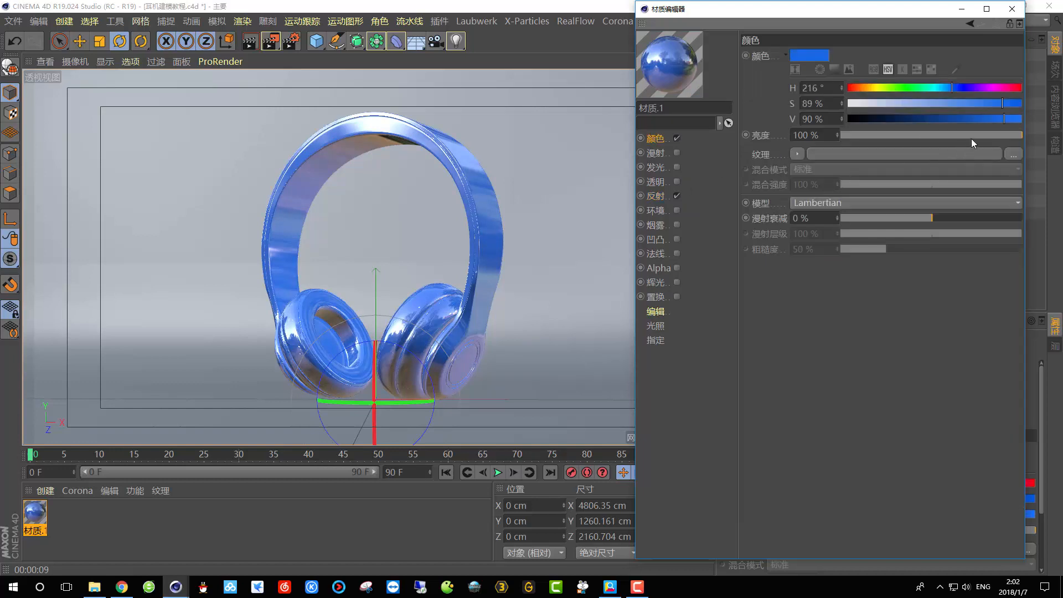
pyautogui.doubleClick(811, 135)
pyautogui.write('80')
pyautogui.press('Return')
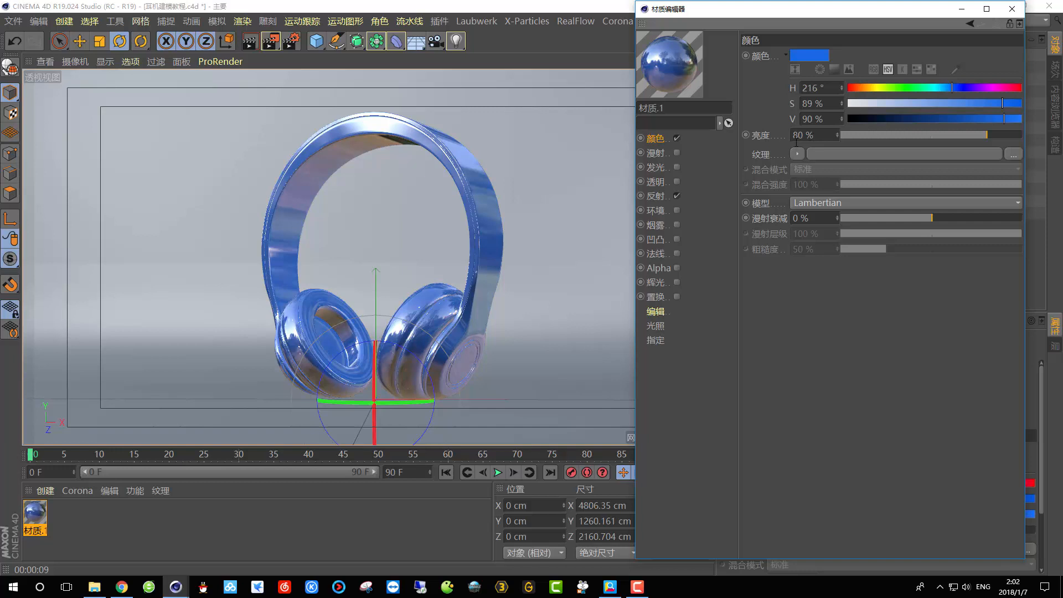
# - Set the Beckmann layer colour's brightness to 50 %, keep its mix strength at 50 %, test-render the view and close the editor
pyautogui.click(655, 196)
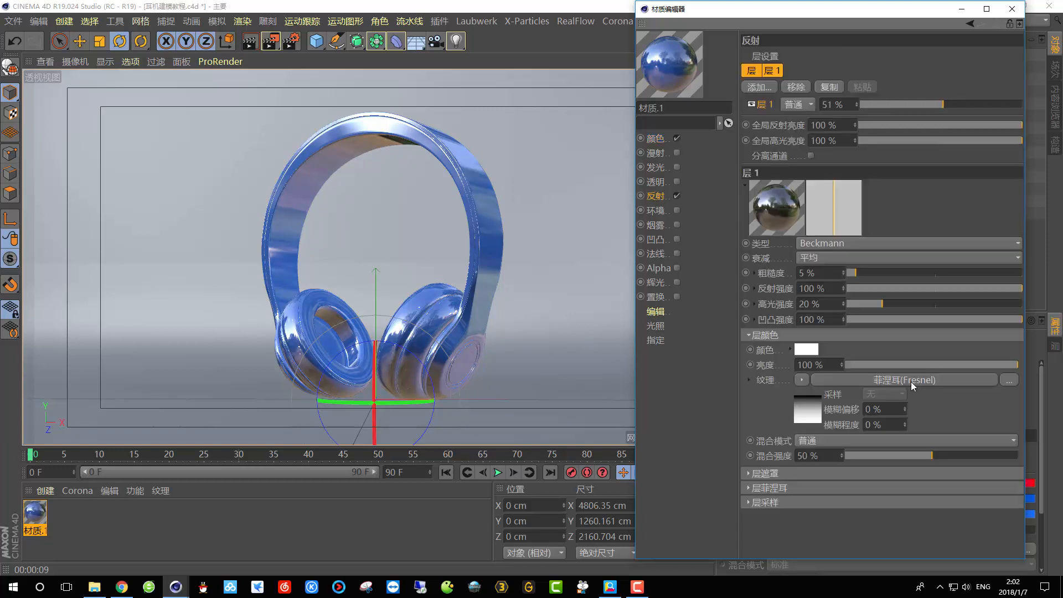
pyautogui.doubleClick(811, 365)
pyautogui.write('50')
pyautogui.press('Return')
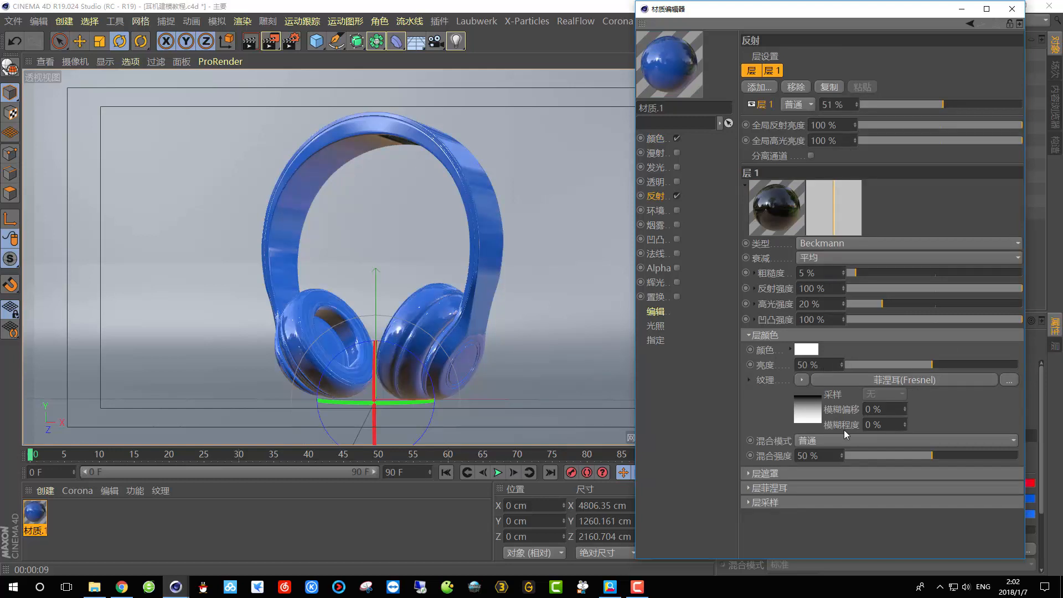
pyautogui.moveTo(909, 457); pyautogui.dragTo(1057, 458)
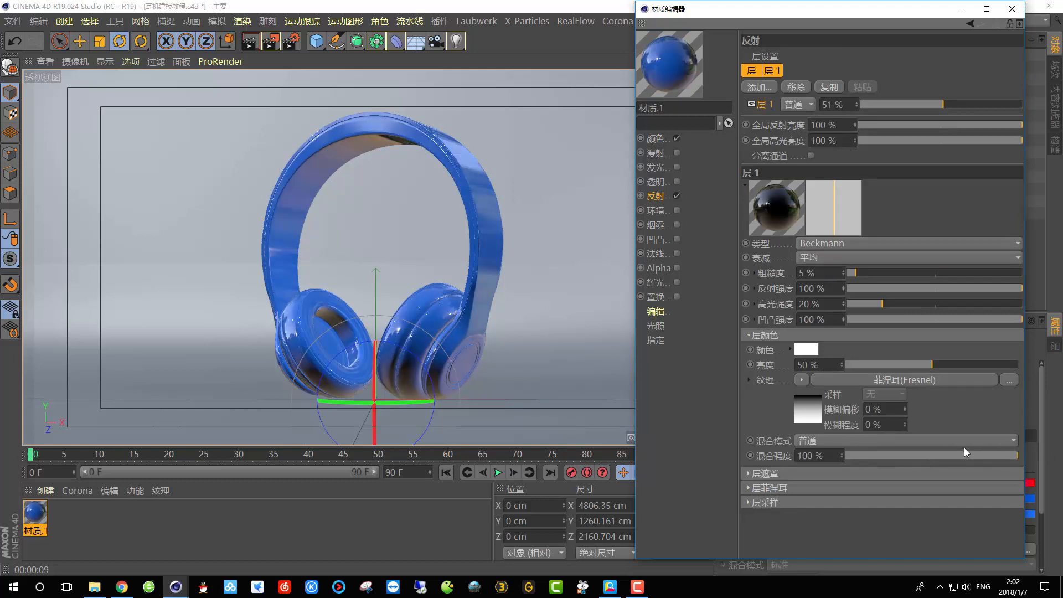
pyautogui.moveTo(938, 455); pyautogui.dragTo(931, 455)
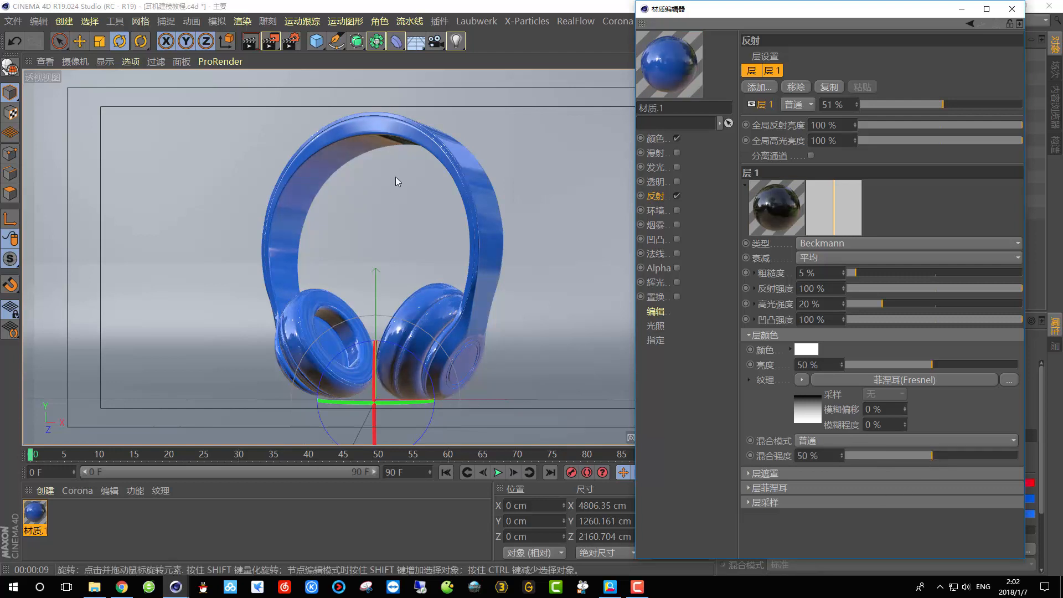
pyautogui.click(250, 42)
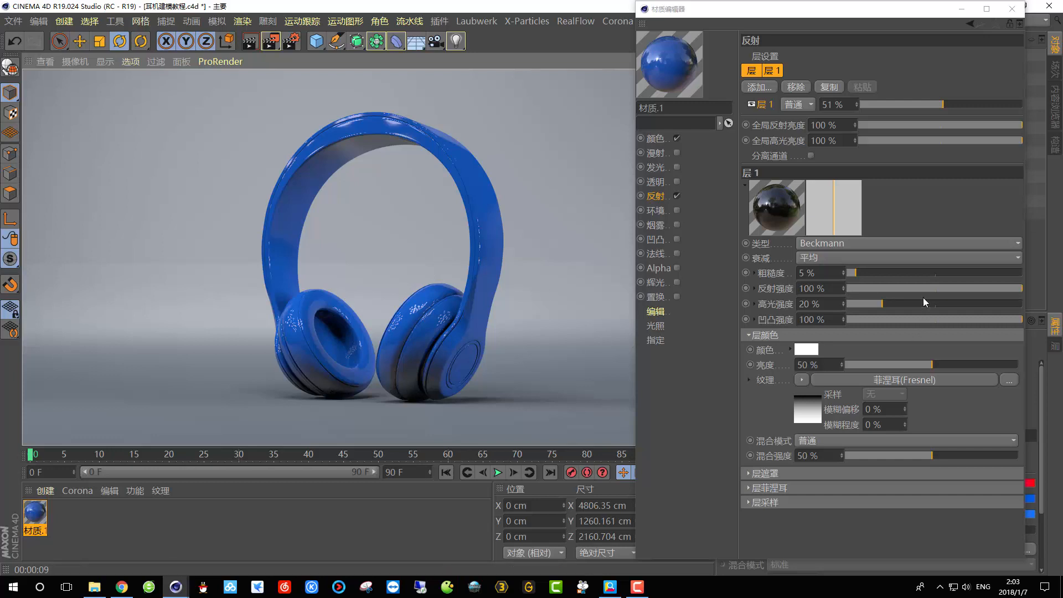
pyautogui.click(1012, 9)
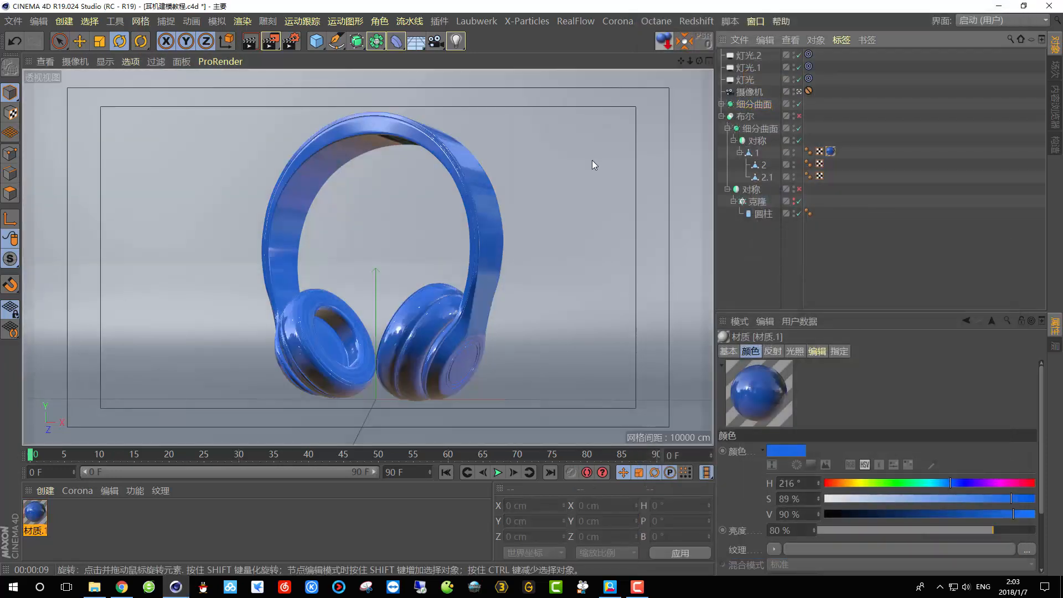
# - Add a Sky (天空) object and create a new material, opening it in the Material Editor
pyautogui.click(419, 49)
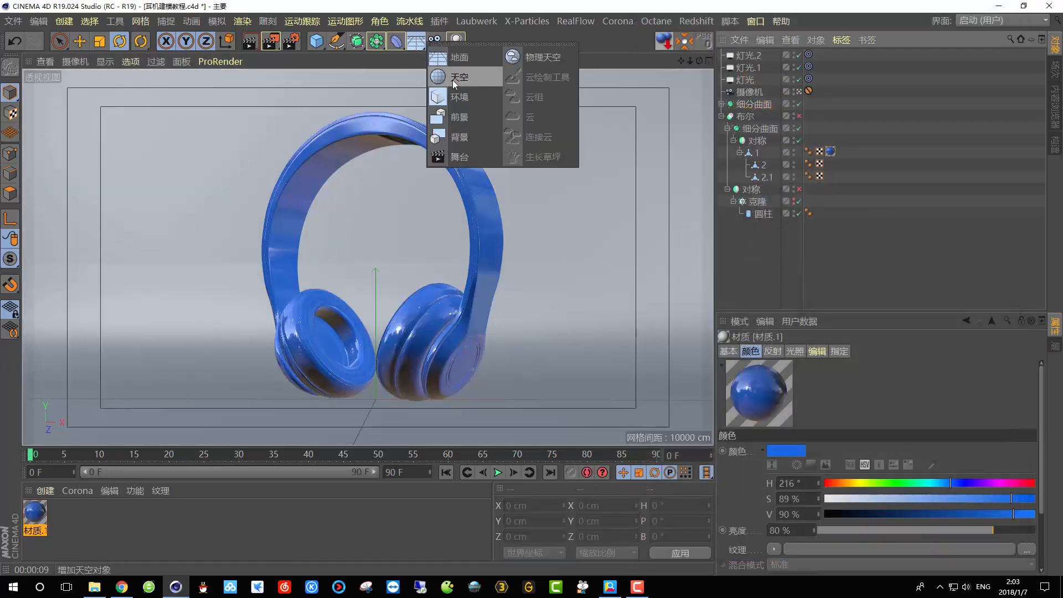
pyautogui.click(460, 78)
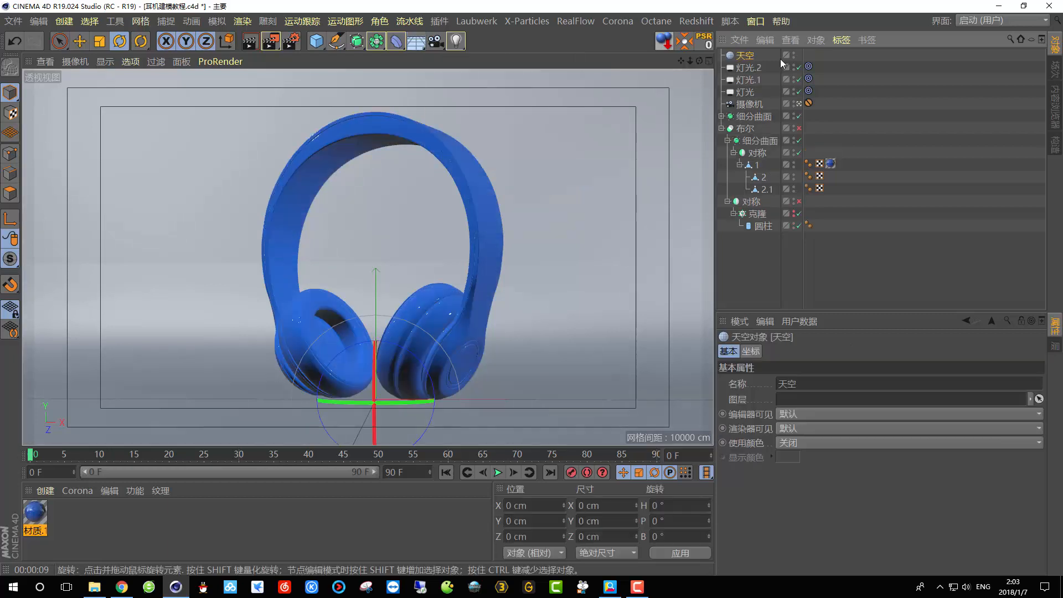
pyautogui.doubleClick(103, 532)
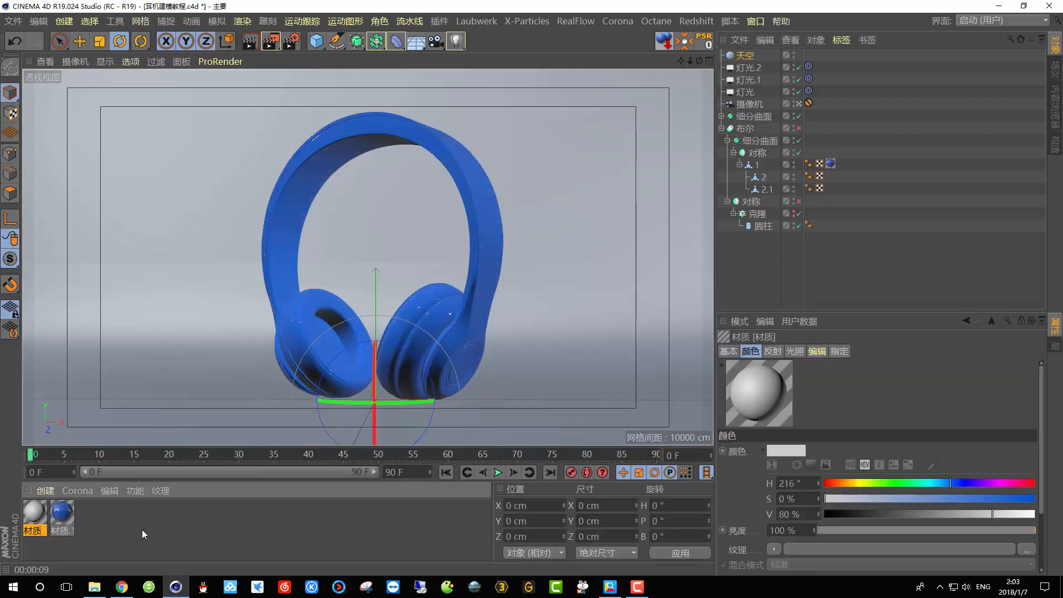
pyautogui.doubleClick(33, 519)
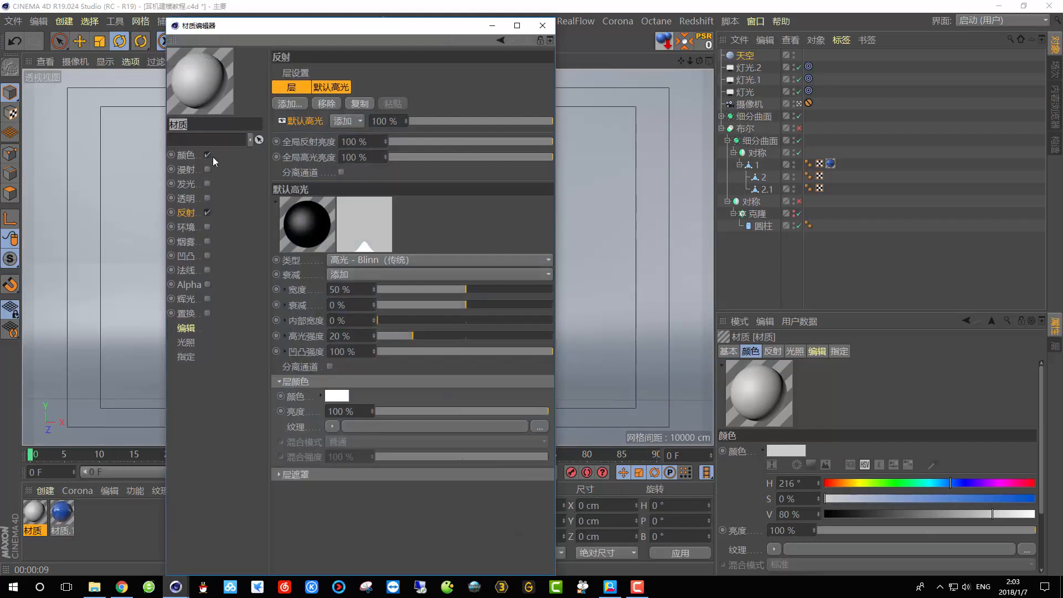
# - Turn off the new material's Color and Reflectance channels and enable its Luminance (发光) channel
pyautogui.click(207, 213)
pyautogui.click(207, 214)
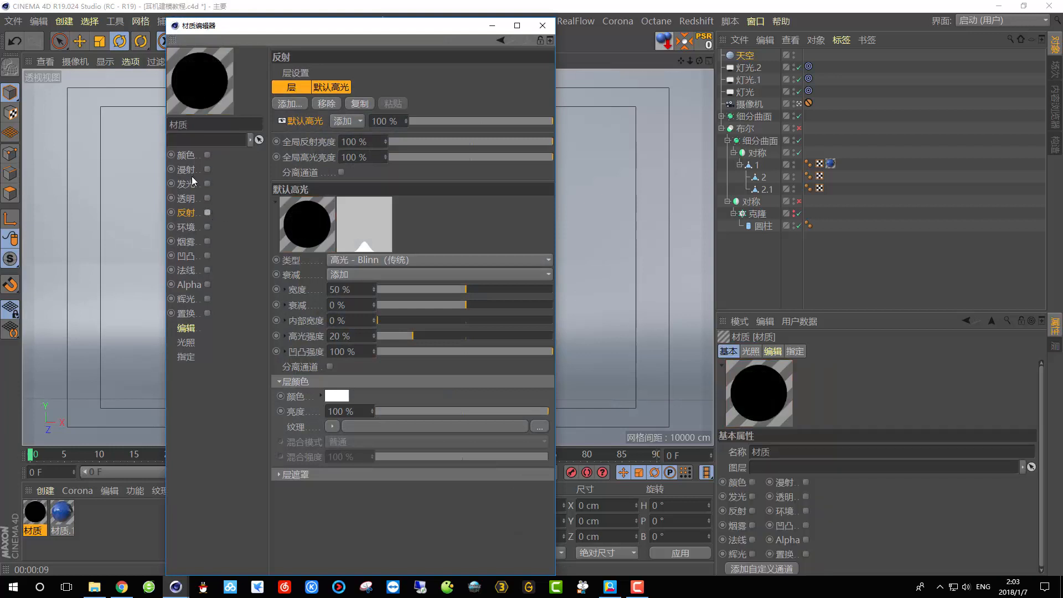
pyautogui.click(207, 184)
# - Load 08_Ref.hdr from the Content Browser as the Luminance channel's texture, and close the browser
pyautogui.click(756, 21)
pyautogui.click(773, 95)
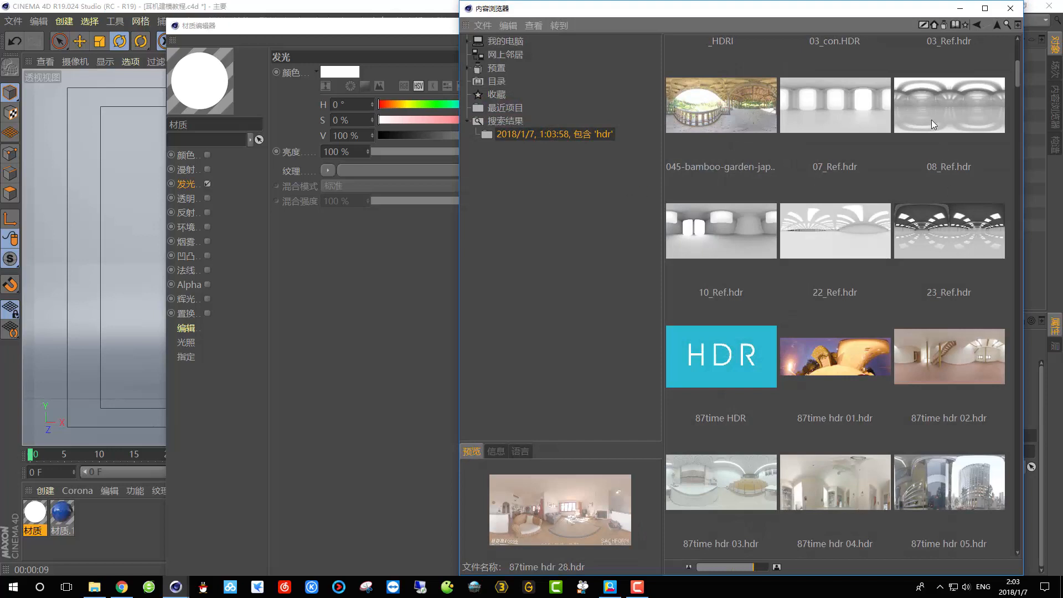
pyautogui.moveTo(939, 98); pyautogui.dragTo(374, 173)
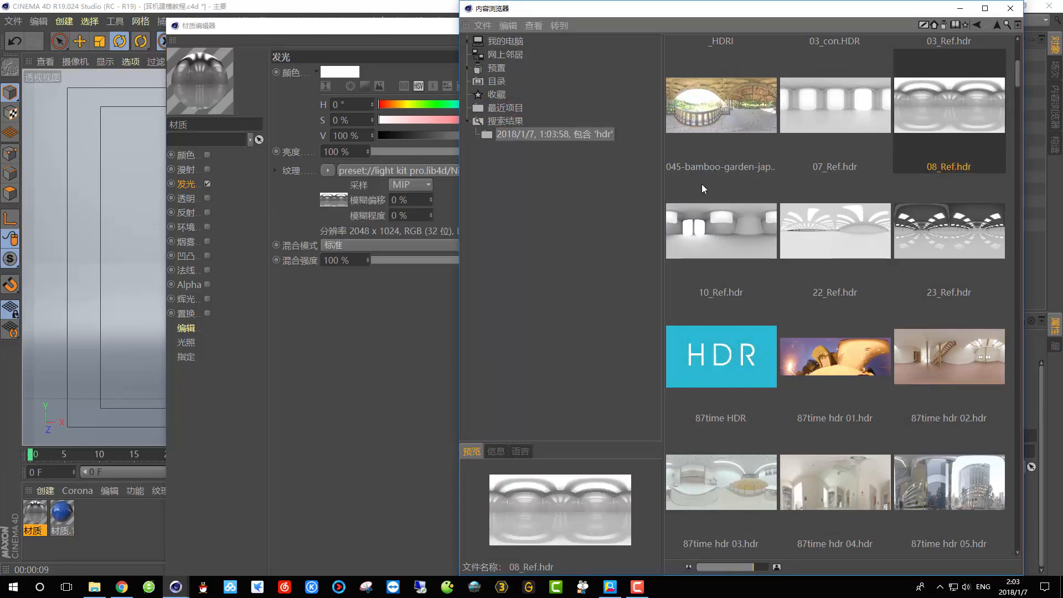
pyautogui.click(1010, 8)
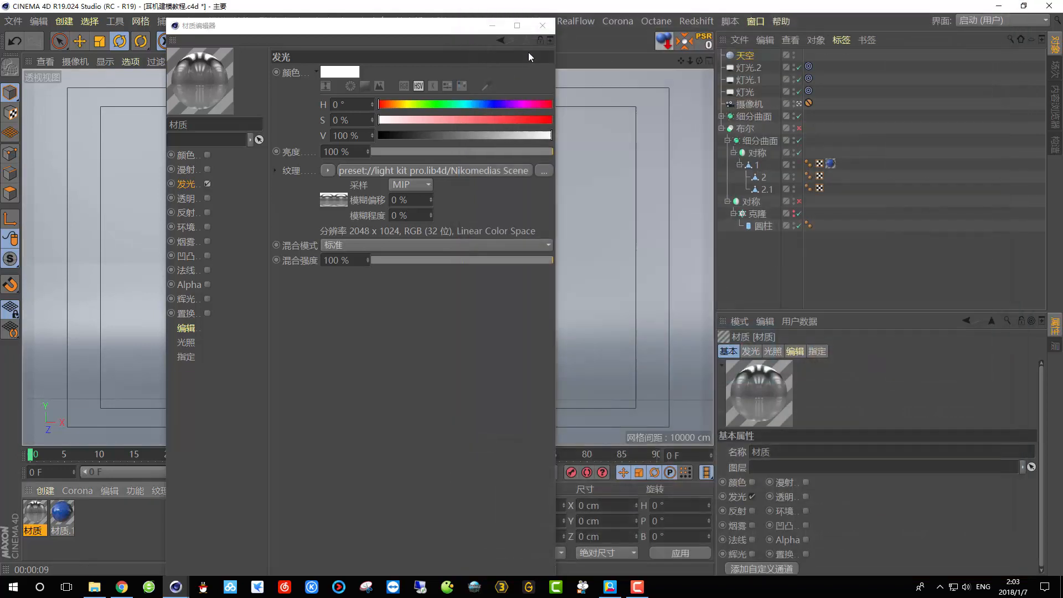
# - Apply the HDR luminance material to the Sky object and test-render the view
pyautogui.click(547, 25)
pyautogui.moveTo(35, 515); pyautogui.dragTo(745, 55)
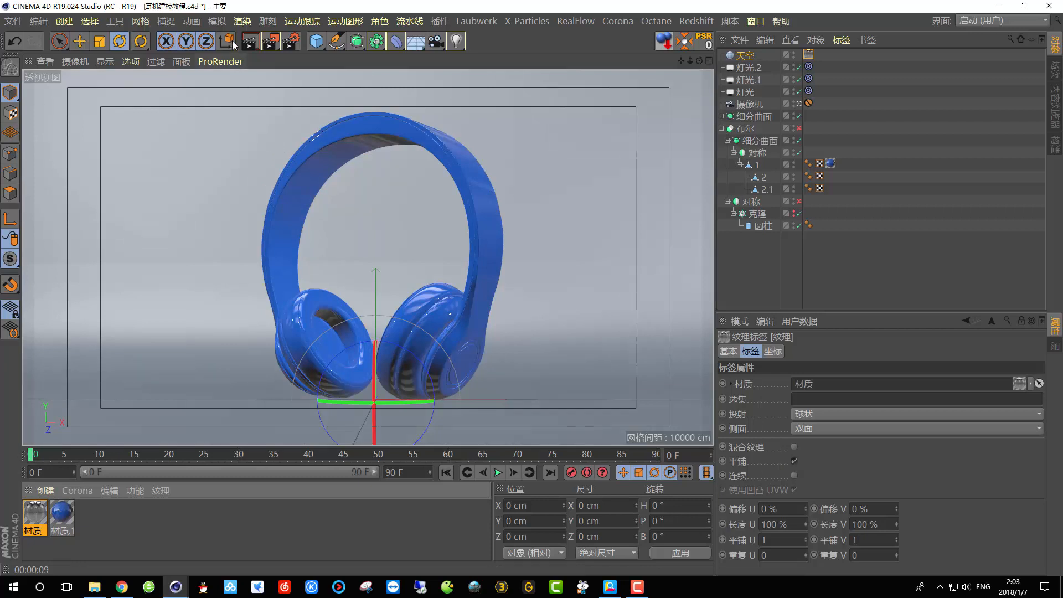
pyautogui.click(246, 43)
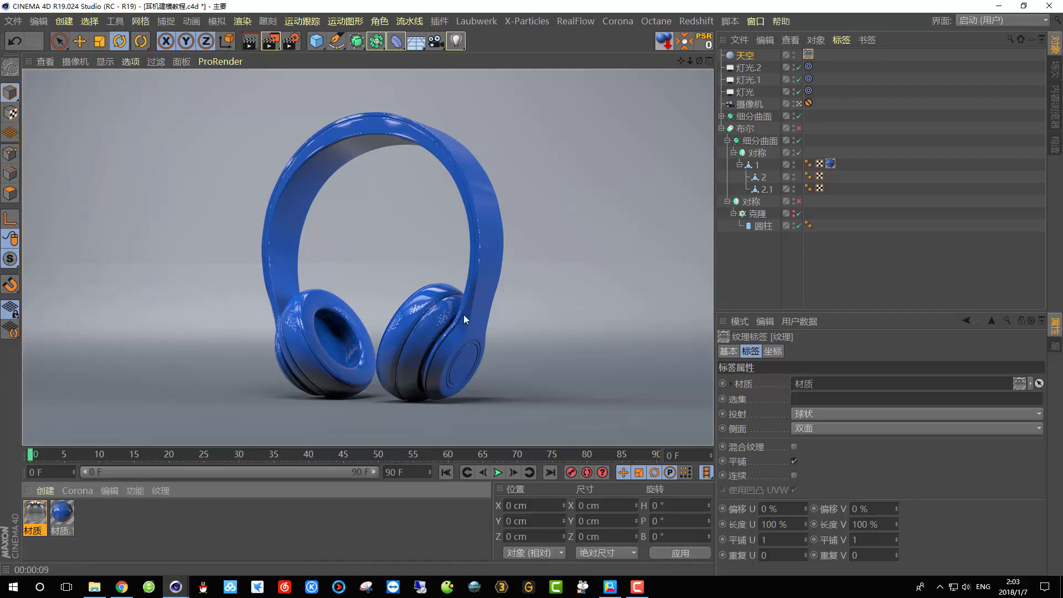
# - Lower the blue material's layer 1 reflection strength (反射强度) to 51%, test-render the view and close the Material Editor
pyautogui.doubleClick(62, 512)
pyautogui.moveTo(283, 43); pyautogui.dragTo(716, 42)
pyautogui.click(623, 223)
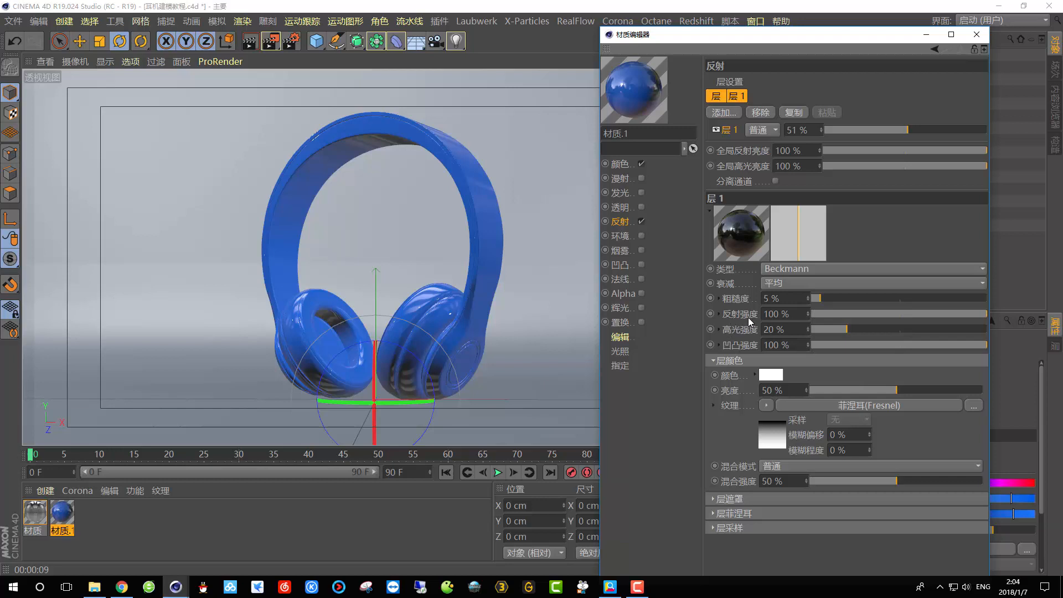
pyautogui.click(902, 314)
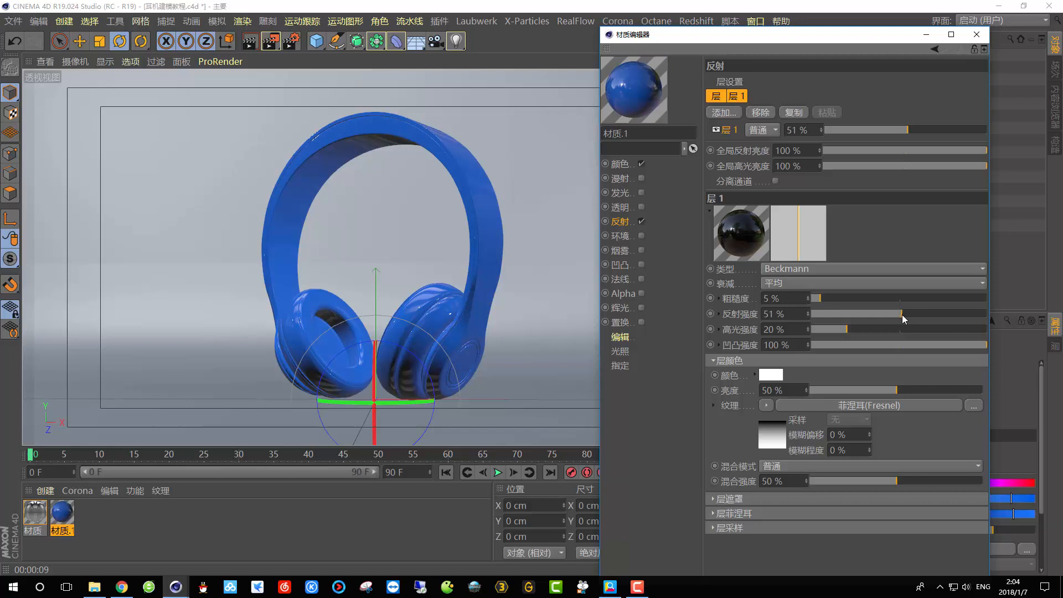
pyautogui.click(251, 42)
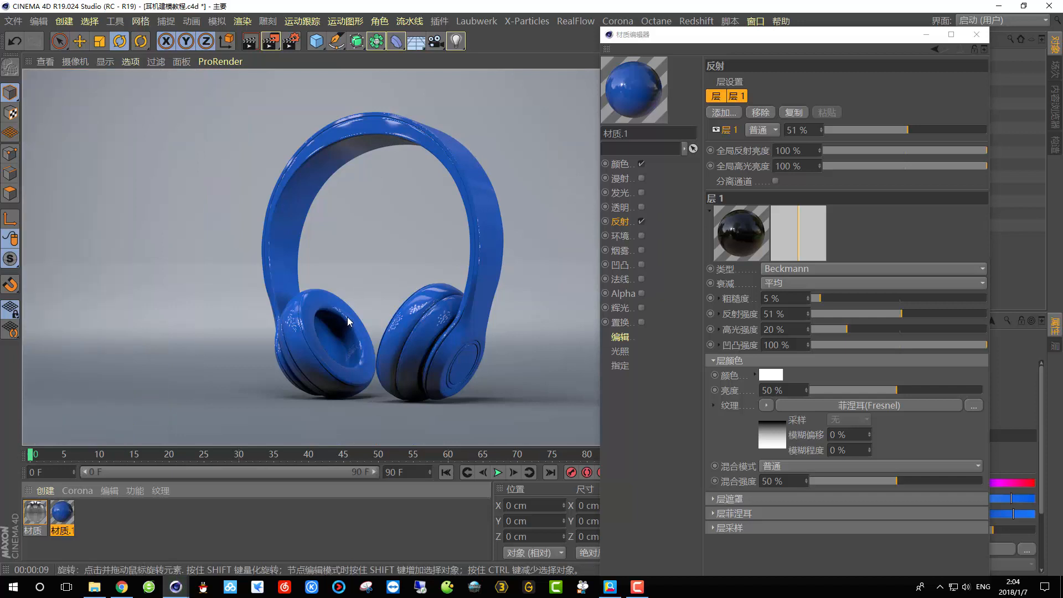
pyautogui.click(976, 36)
pyautogui.click(419, 310)
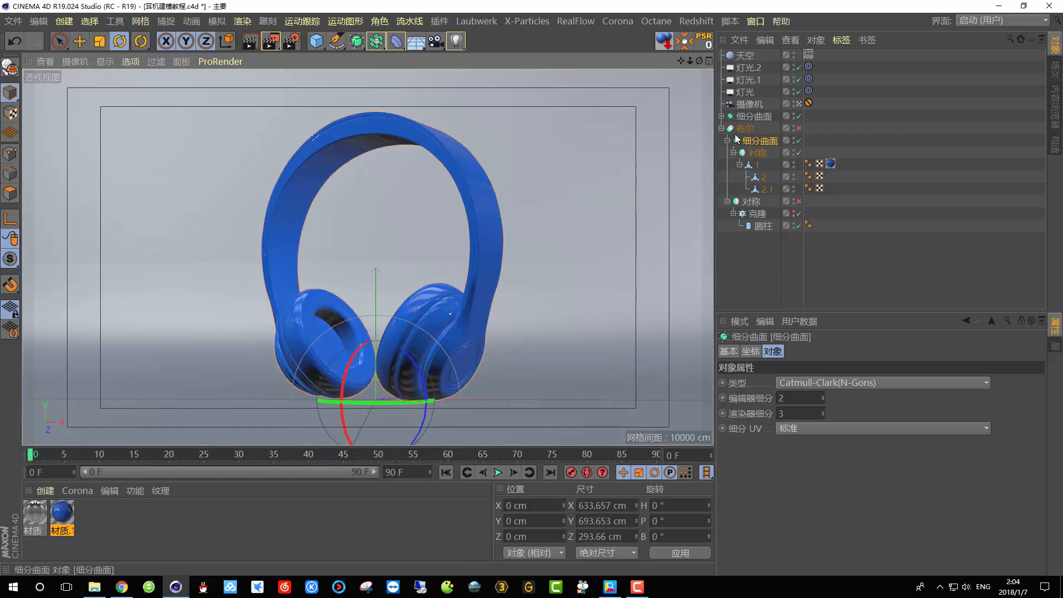
# - Select polygon object 2, turn off the backdrop's Subdivision Surface (细分曲面) and leave the camera view
pyautogui.click(760, 177)
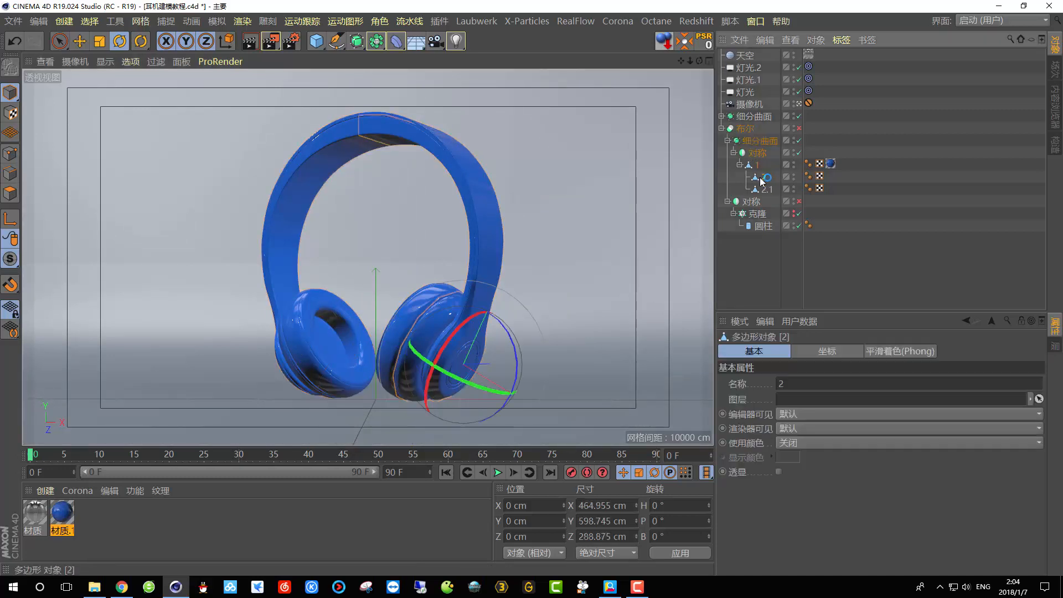
pyautogui.click(799, 116)
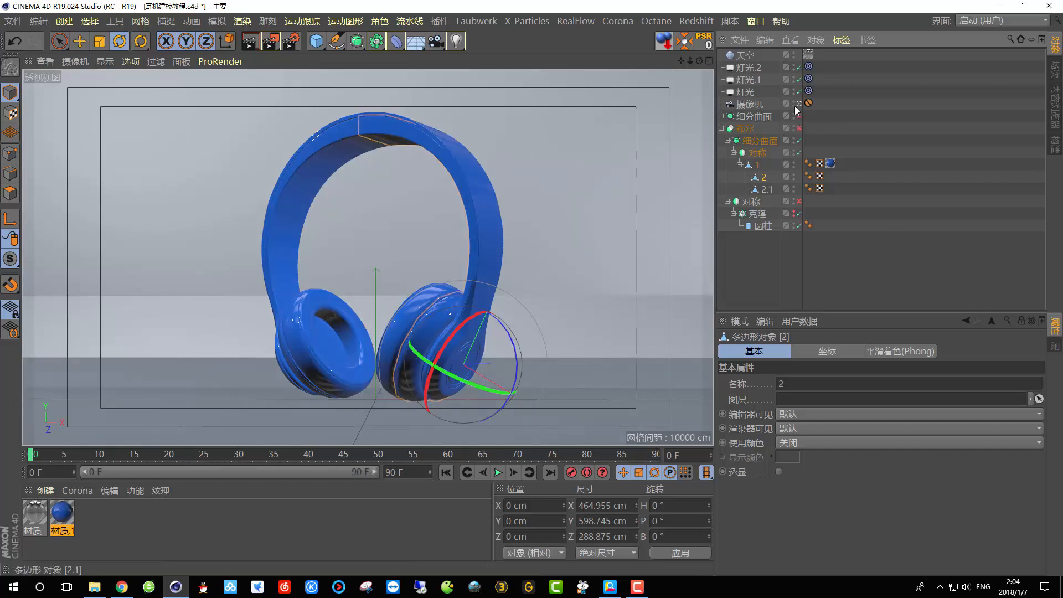
pyautogui.click(799, 104)
# - Create a new default material and apply it to polygon object 2 of the headphones
pyautogui.keyDown('alt'); pyautogui.moveTo(480, 326); pyautogui.dragTo(434, 308, button='right'); pyautogui.keyUp('alt')
pyautogui.keyDown('alt'); pyautogui.moveTo(434, 308); pyautogui.dragTo(518, 225); pyautogui.keyUp('alt')
pyautogui.keyDown('alt'); pyautogui.moveTo(518, 224); pyautogui.dragTo(470, 270, button='right'); pyautogui.keyUp('alt')
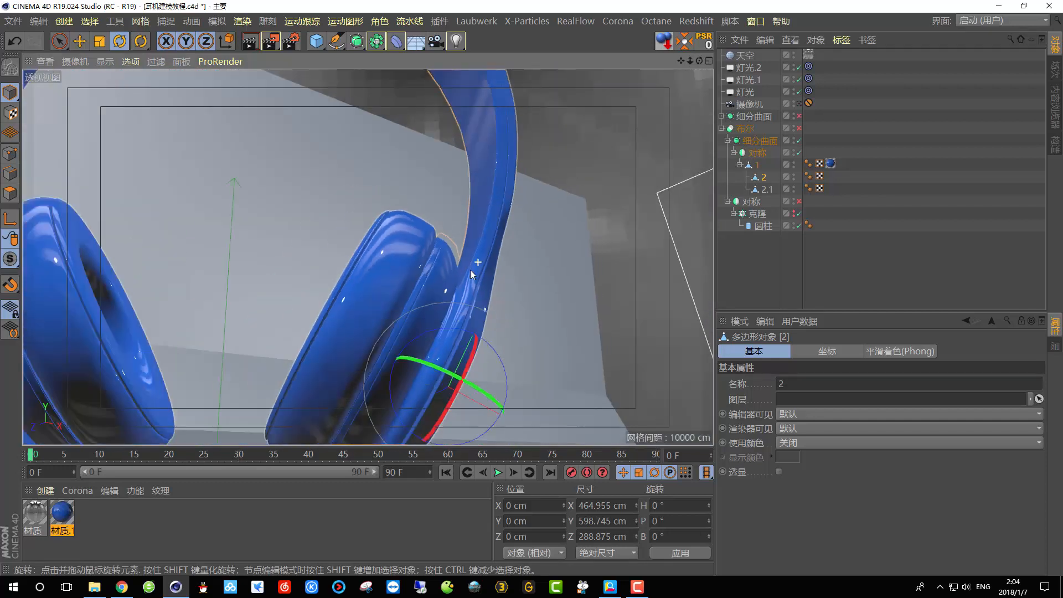
pyautogui.keyDown('alt'); pyautogui.moveTo(470, 271); pyautogui.dragTo(479, 234); pyautogui.keyUp('alt')
pyautogui.keyDown('alt'); pyautogui.moveTo(436, 271); pyautogui.dragTo(315, 398); pyautogui.keyUp('alt')
pyautogui.keyDown('alt'); pyautogui.moveTo(465, 232); pyautogui.dragTo(260, 387, button='middle'); pyautogui.keyUp('alt')
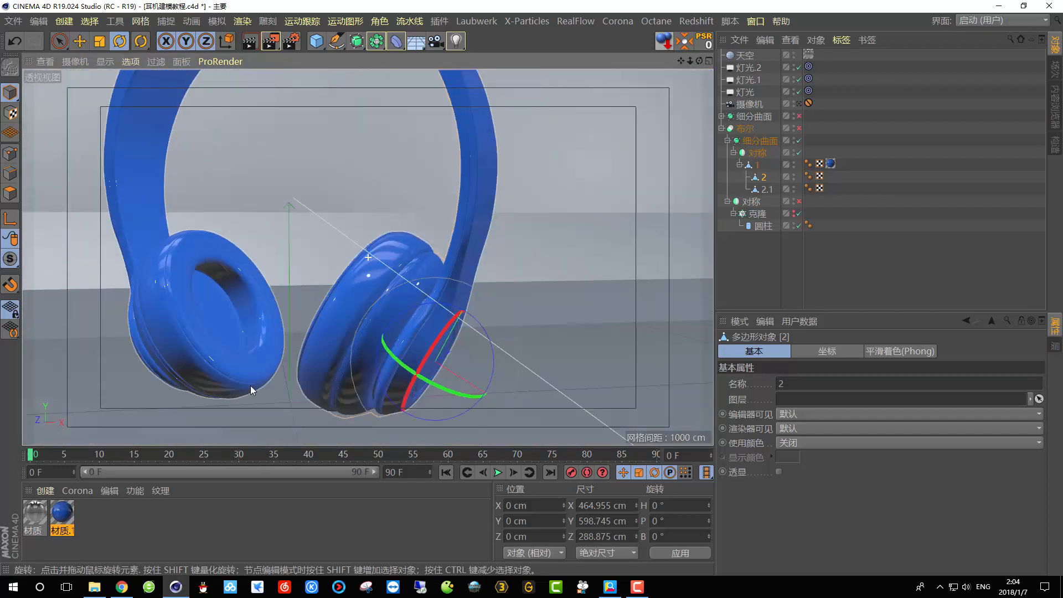
pyautogui.keyDown('alt'); pyautogui.moveTo(251, 389); pyautogui.dragTo(205, 398, button='right'); pyautogui.keyUp('alt')
pyautogui.keyDown('alt'); pyautogui.moveTo(389, 292); pyautogui.dragTo(547, 299, button='middle'); pyautogui.keyUp('alt')
pyautogui.doubleClick(111, 517)
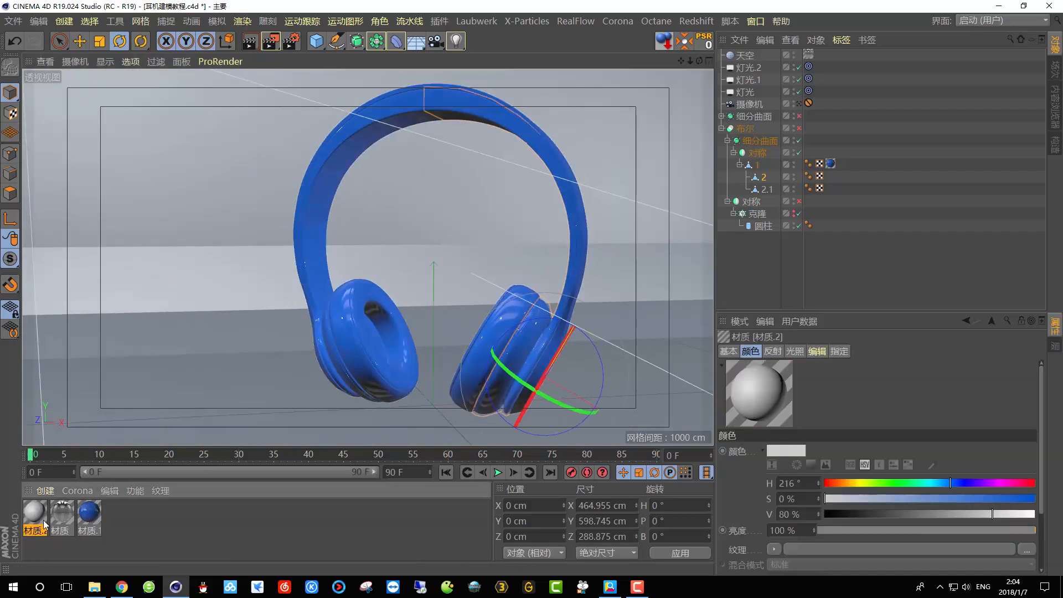
pyautogui.moveTo(40, 512); pyautogui.dragTo(760, 178)
# - Examine the newly coloured ear cup and inner headband up close from several angles
pyautogui.keyDown('alt'); pyautogui.moveTo(492, 345); pyautogui.dragTo(552, 376, button='right'); pyautogui.keyUp('alt')
pyautogui.keyDown('alt'); pyautogui.moveTo(532, 344); pyautogui.dragTo(456, 266, button='middle'); pyautogui.keyUp('alt')
pyautogui.keyDown('alt'); pyautogui.moveTo(477, 266); pyautogui.dragTo(500, 243); pyautogui.keyUp('alt')
pyautogui.scroll(-4, 493, 285)
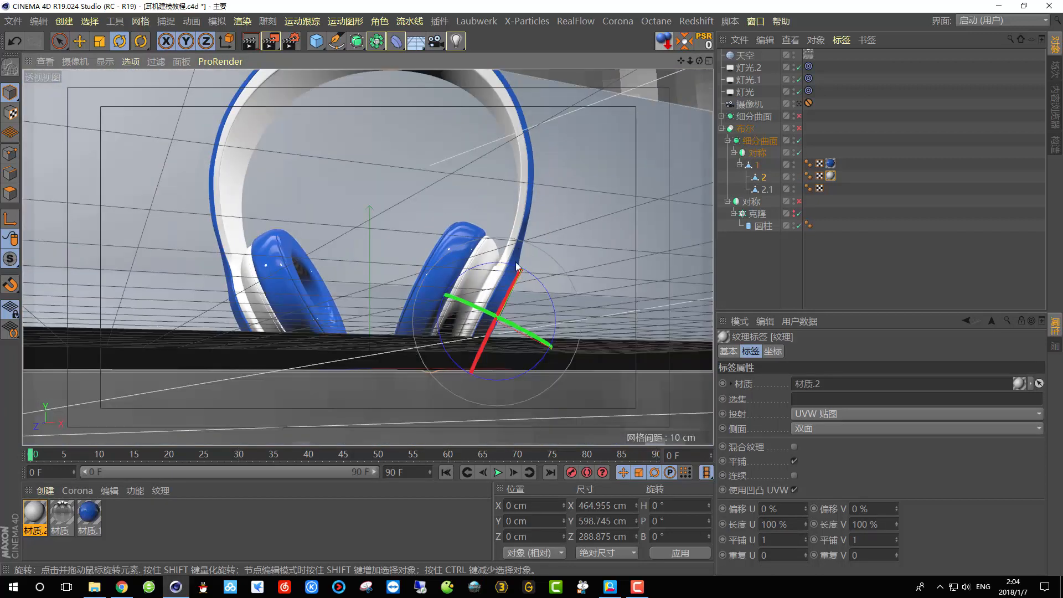
pyautogui.scroll(5, 496, 255)
pyautogui.keyDown('alt'); pyautogui.moveTo(509, 300); pyautogui.dragTo(489, 285); pyautogui.keyUp('alt')
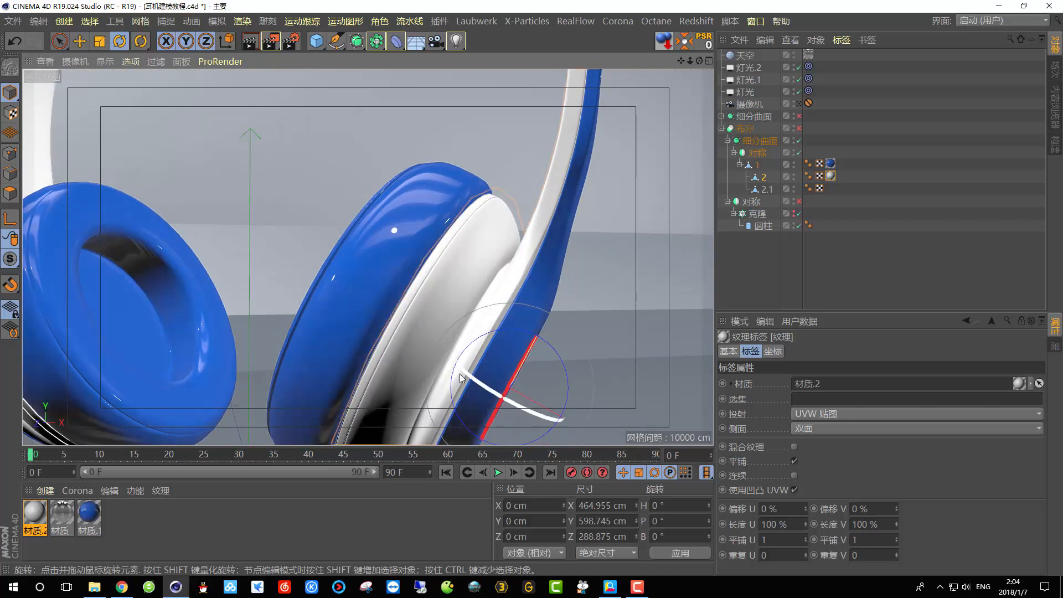
pyautogui.scroll(-4, 513, 254)
pyautogui.moveTo(512, 253)
pyautogui.keyDown('alt'); pyautogui.mouseDown()
pyautogui.moveTo(546, 290)
pyautogui.moveTo(517, 270)
pyautogui.mouseUp(); pyautogui.keyUp('alt')
pyautogui.scroll(5, 470, 304)
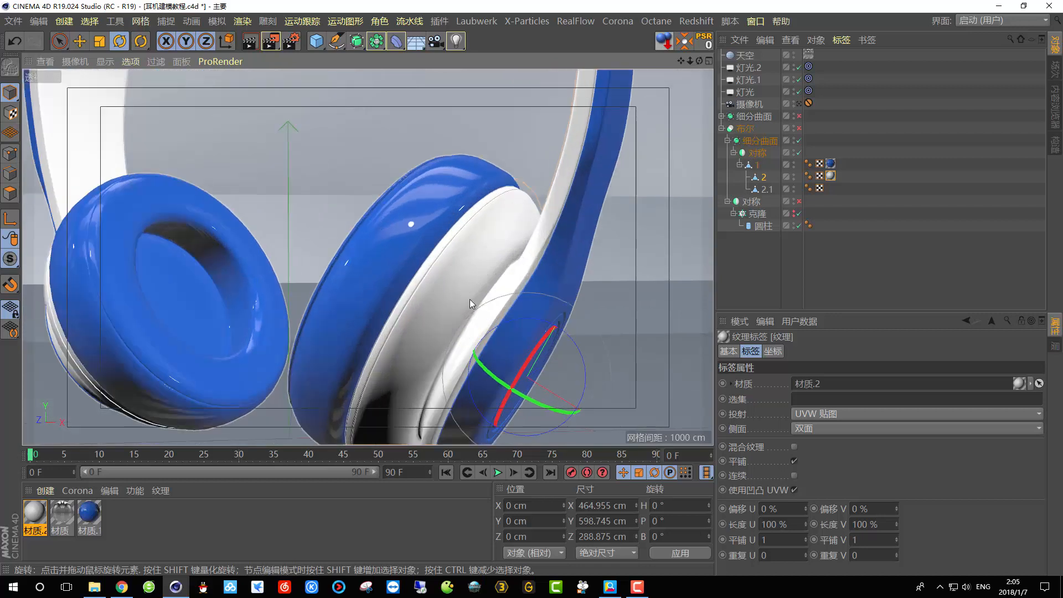
# - Display the shaded model with its mesh lines and turn off the headphones' Subdivision Surface (细分曲面)
pyautogui.click(131, 63)
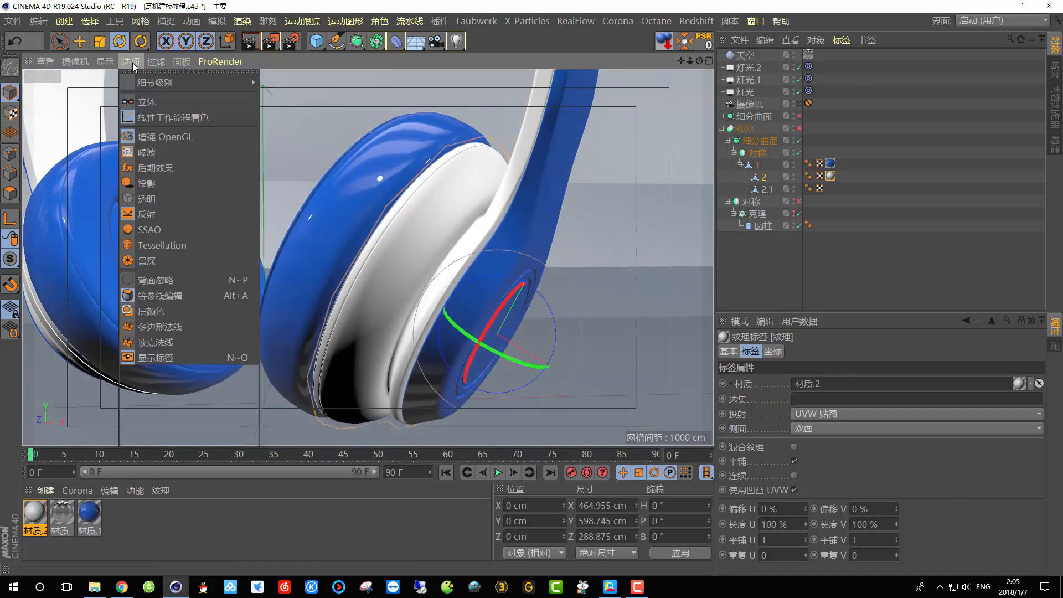
pyautogui.moveTo(100, 66)
pyautogui.click(143, 97)
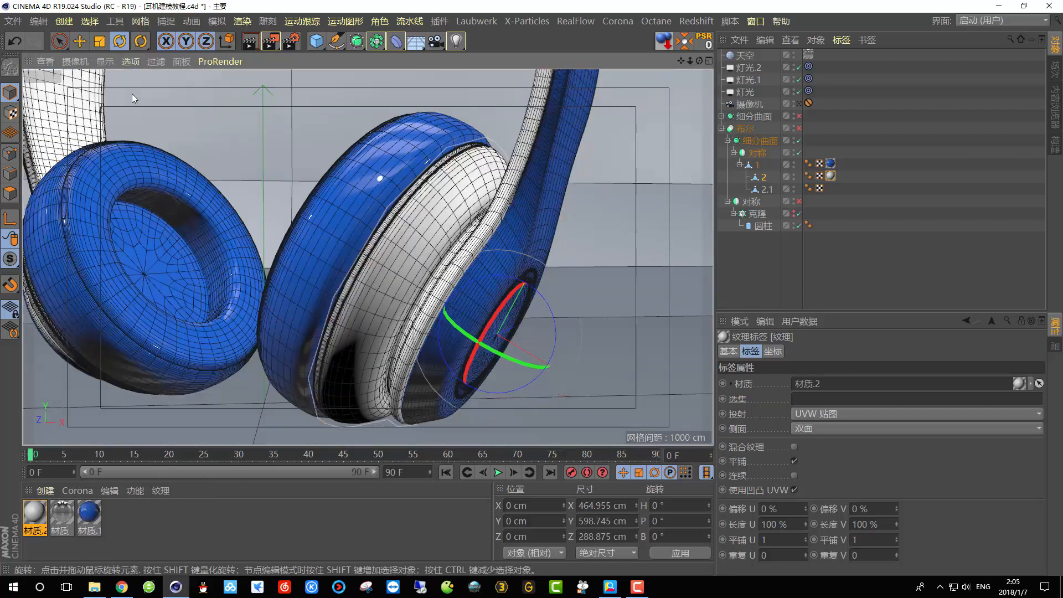
pyautogui.scroll(3, 498, 250)
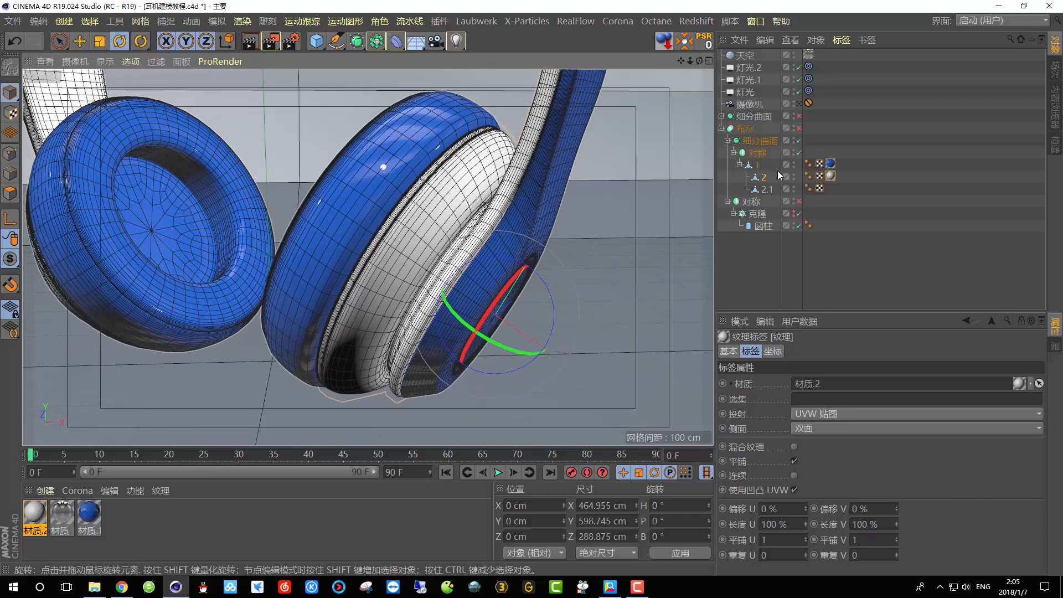
pyautogui.click(799, 141)
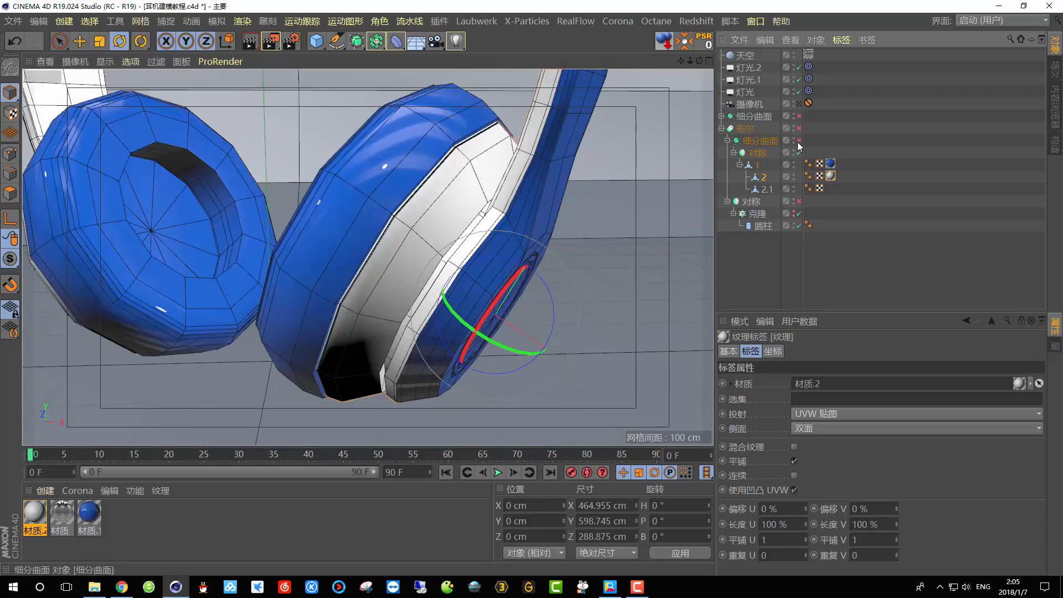
pyautogui.scroll(6, 470, 254)
pyautogui.keyDown('alt'); pyautogui.moveTo(466, 272); pyautogui.dragTo(494, 264); pyautogui.keyUp('alt')
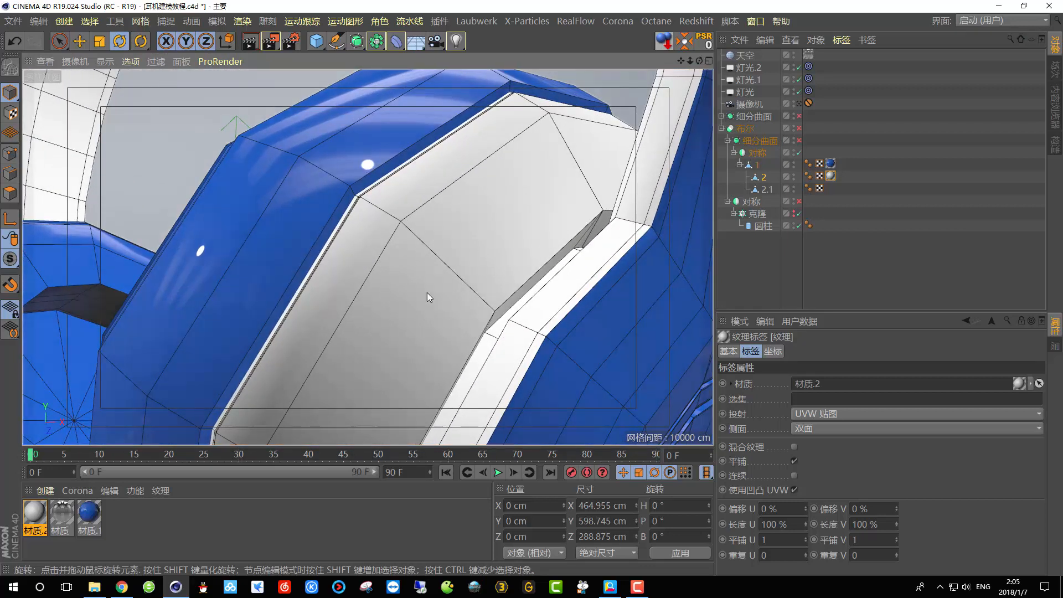
# - In polygon mode, use Loop Selection (循环选择) to select the two wide polygon rings around object 2's ear cup
pyautogui.click(10, 193)
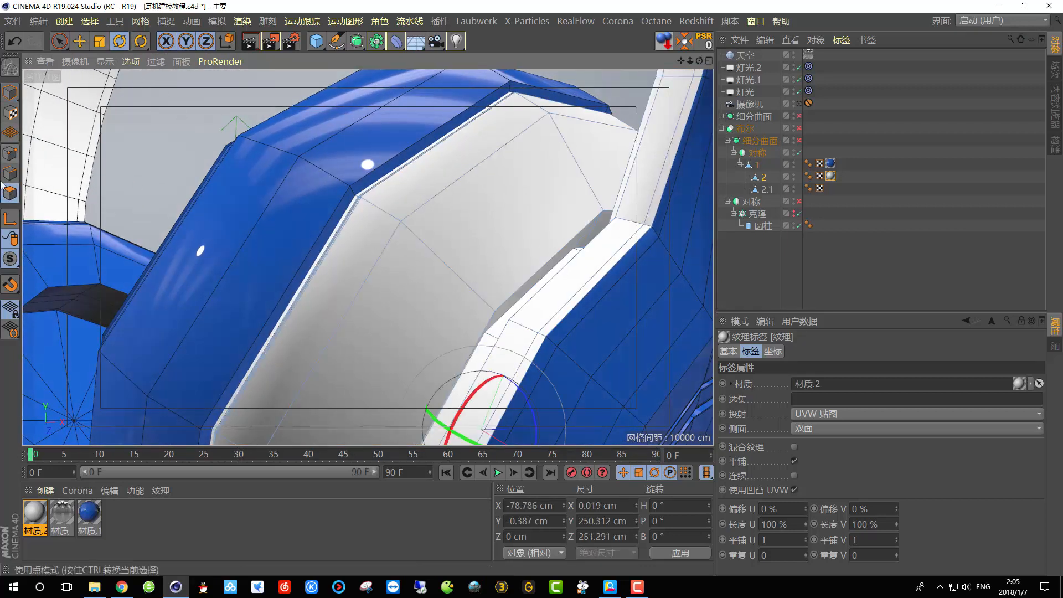
pyautogui.click(89, 22)
pyautogui.click(105, 118)
pyautogui.click(443, 260)
pyautogui.keyDown('alt'); pyautogui.moveTo(461, 236); pyautogui.dragTo(440, 268); pyautogui.keyUp('alt')
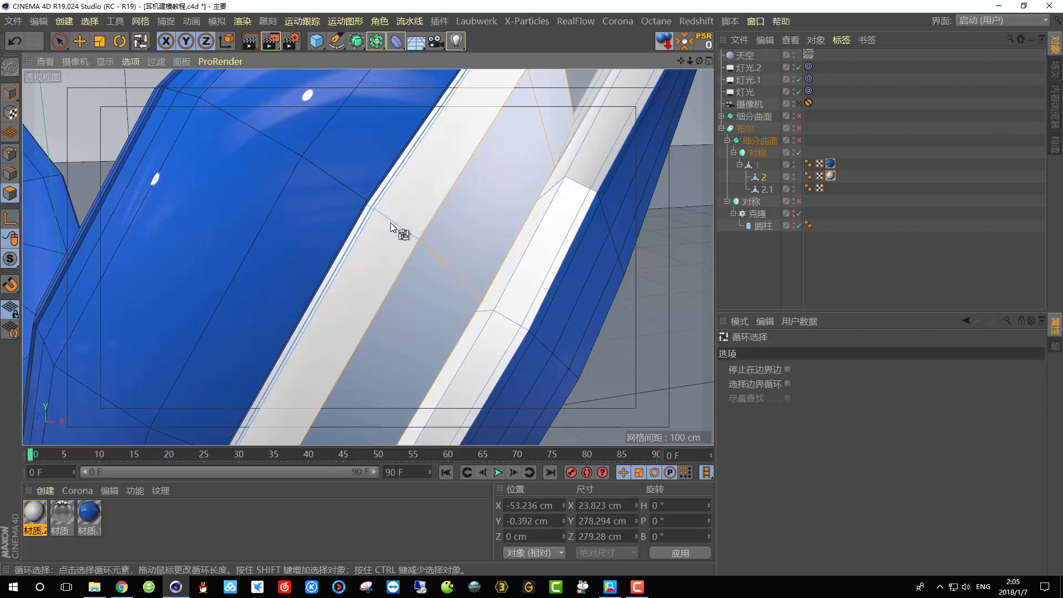
pyautogui.keyDown('shift'); pyautogui.click(390, 223); pyautogui.keyUp('shift')
pyautogui.keyDown('alt'); pyautogui.moveTo(442, 309); pyautogui.dragTo(434, 238); pyautogui.keyUp('alt')
pyautogui.scroll(2, 494, 351)
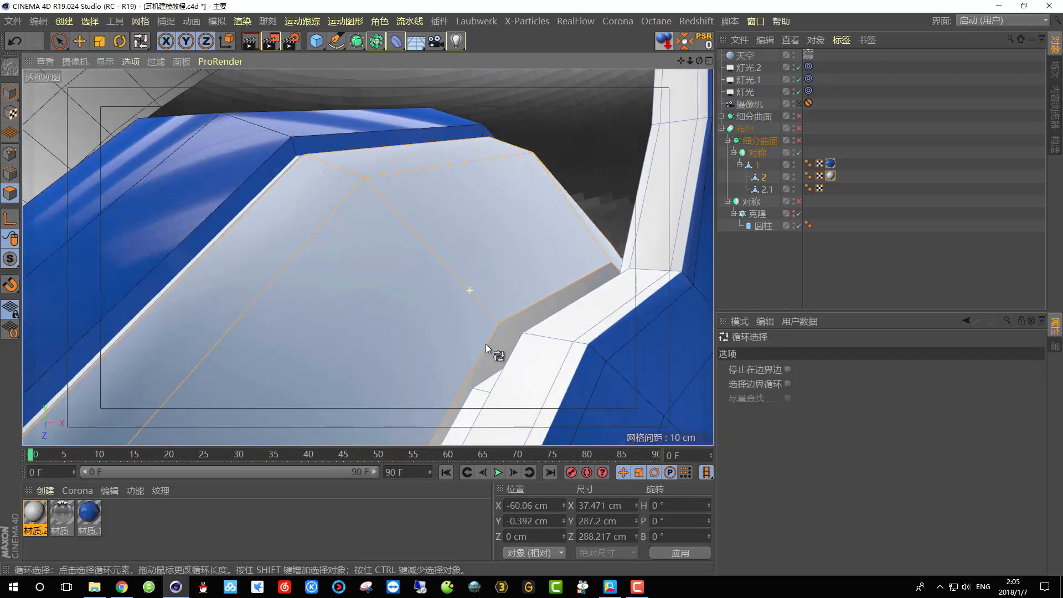
pyautogui.scroll(2, 502, 344)
pyautogui.keyDown('alt'); pyautogui.moveTo(392, 273); pyautogui.dragTo(420, 366, button='middle'); pyautogui.keyUp('alt')
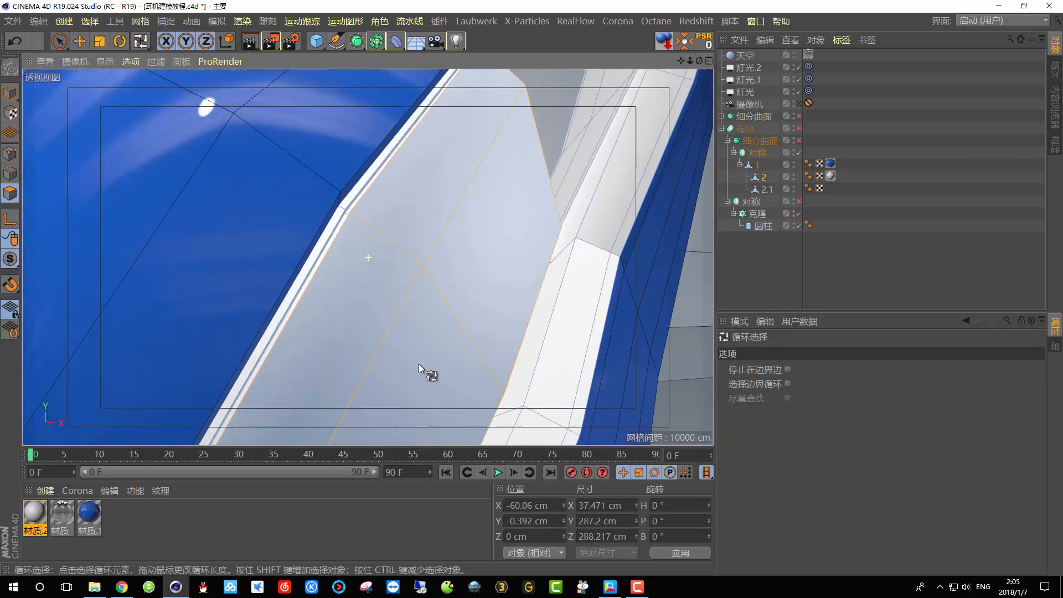
pyautogui.scroll(6, 330, 221)
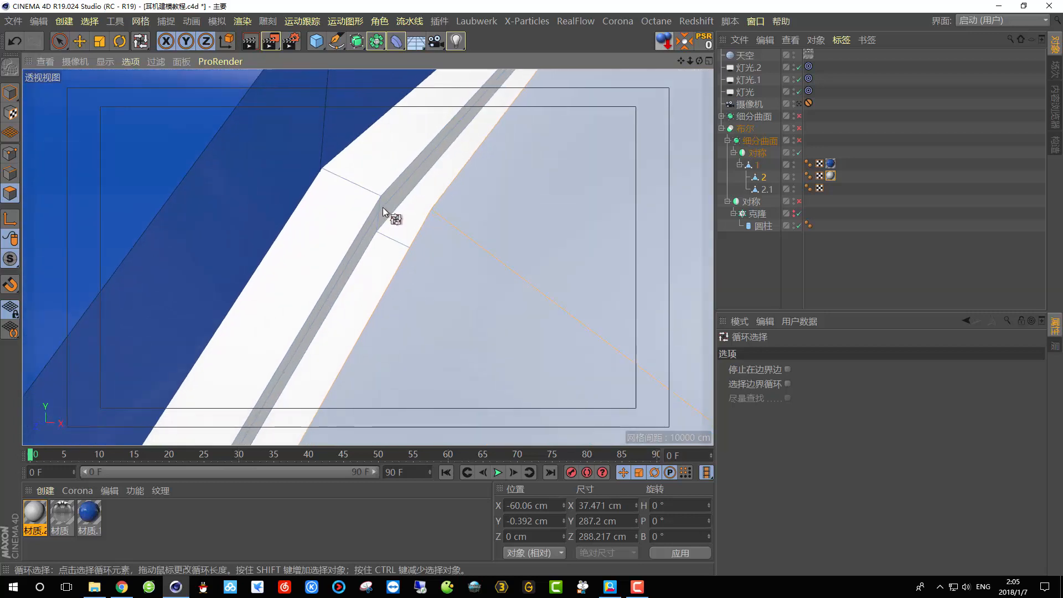
# - Undo the wrong loop pick and add the polygon rings of the narrow ear cup grooves to the selection
pyautogui.click(378, 209)
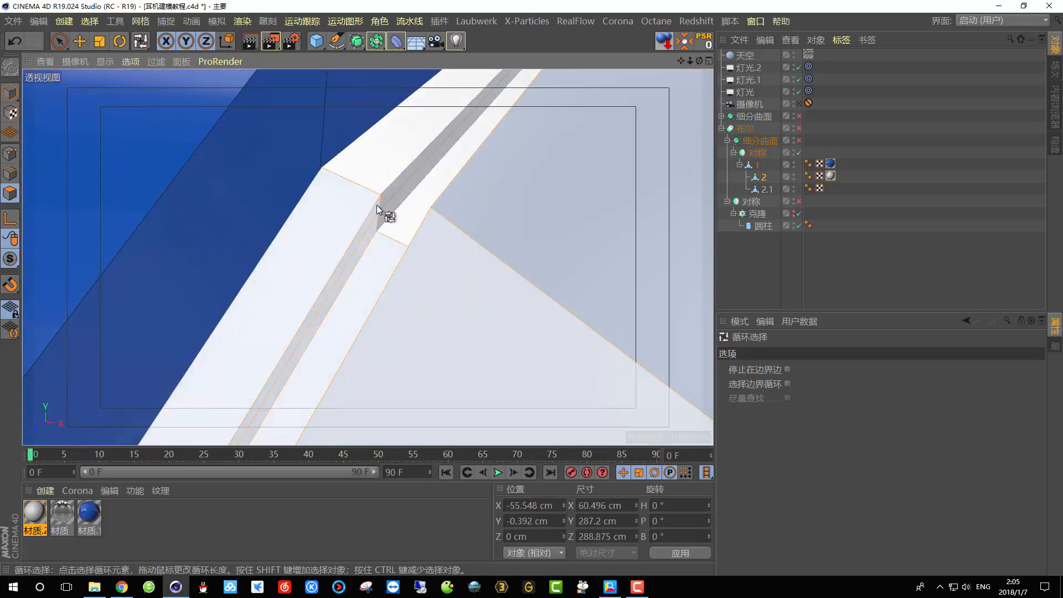
pyautogui.hotkey('ctrl', 'z')
pyautogui.keyDown('shift'); pyautogui.click(378, 218); pyautogui.keyUp('shift')
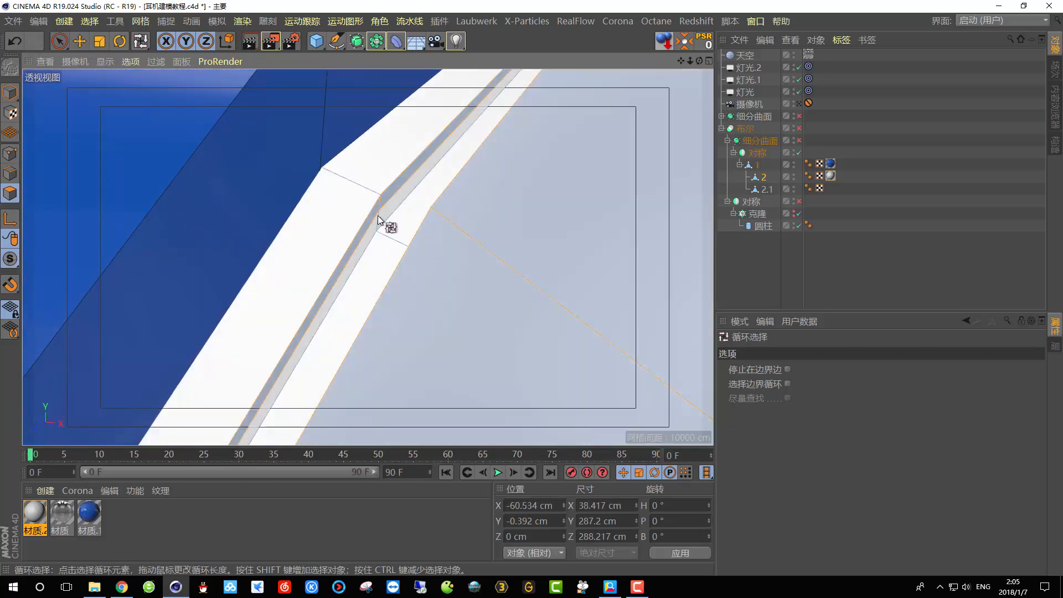
pyautogui.keyDown('alt'); pyautogui.moveTo(379, 215); pyautogui.dragTo(363, 286); pyautogui.keyUp('alt')
pyautogui.scroll(10, 470, 273)
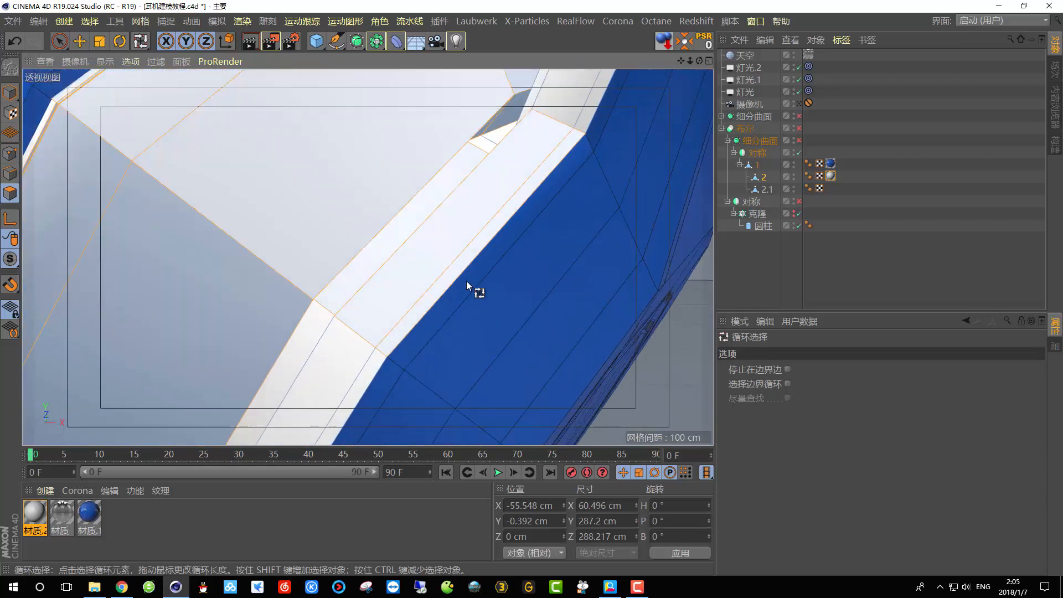
pyautogui.keyDown('alt'); pyautogui.moveTo(487, 235); pyautogui.dragTo(396, 281); pyautogui.keyUp('alt')
pyautogui.scroll(-3, 473, 269)
pyautogui.scroll(4, 472, 267)
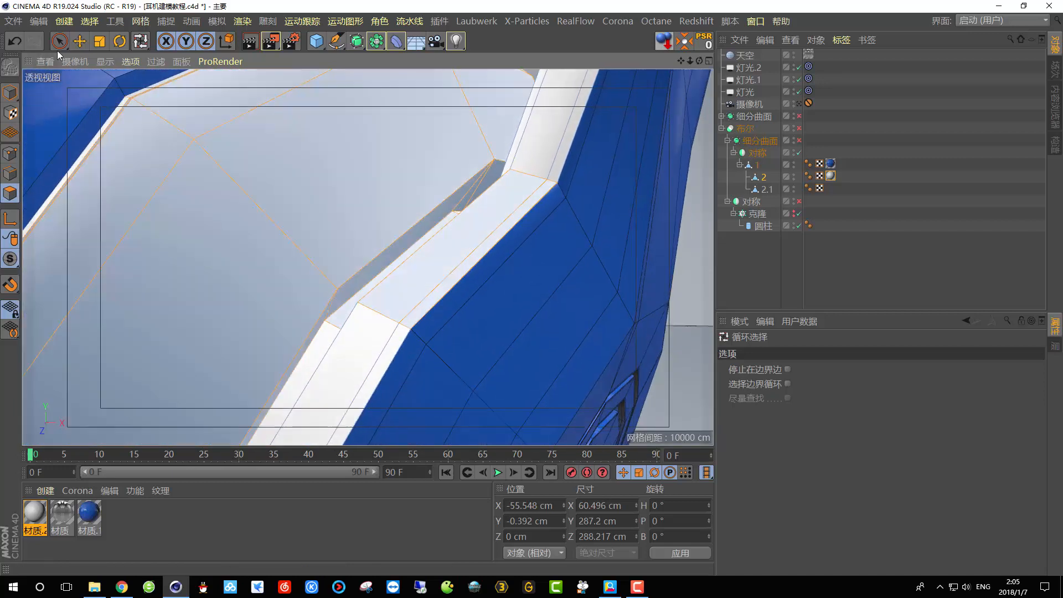
# - Switch to Live Selection and store the selected ear cup polygons as a selection set (设置选集)
pyautogui.click(60, 42)
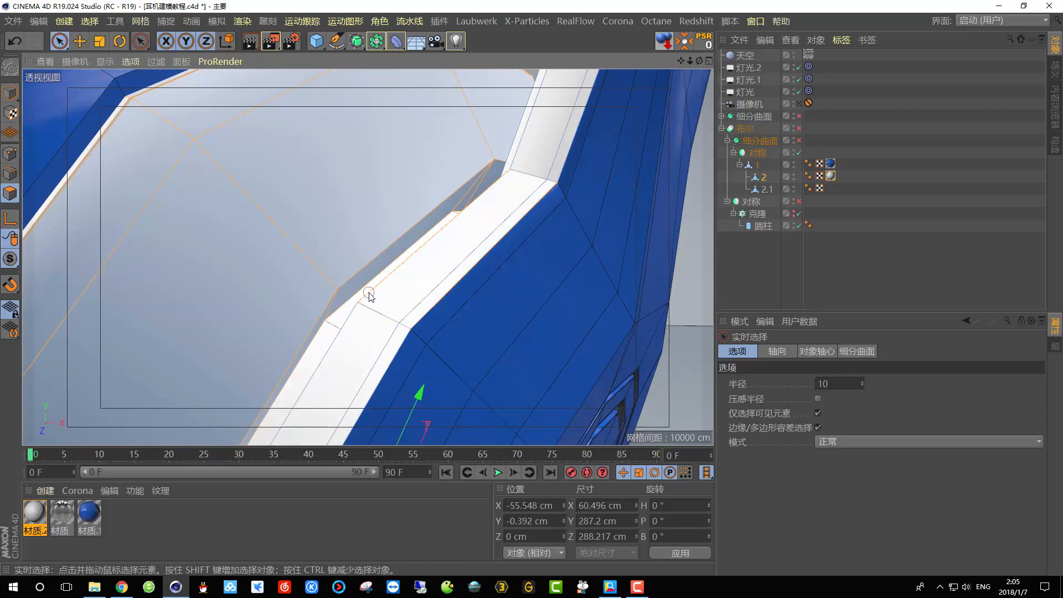
pyautogui.keyDown('alt'); pyautogui.moveTo(422, 280); pyautogui.dragTo(366, 280); pyautogui.keyUp('alt')
pyautogui.scroll(1, 365, 280)
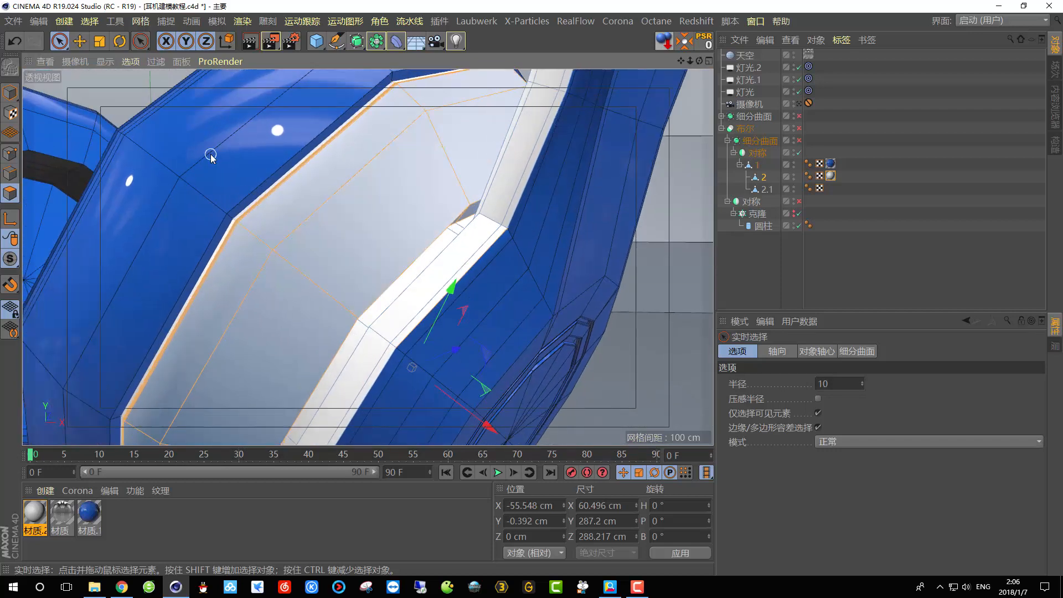
pyautogui.click(89, 22)
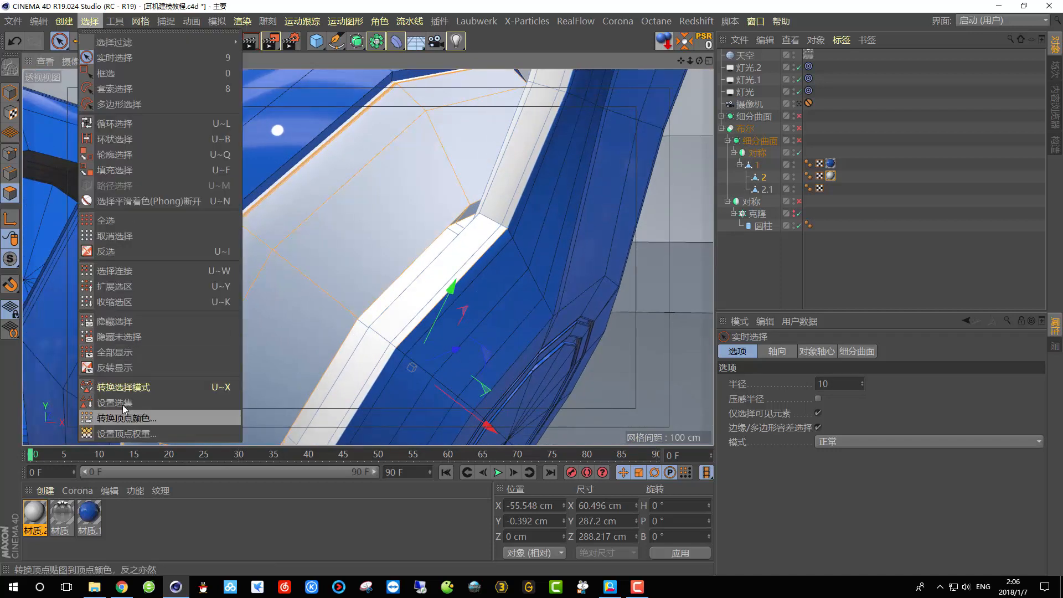
pyautogui.moveTo(128, 408)
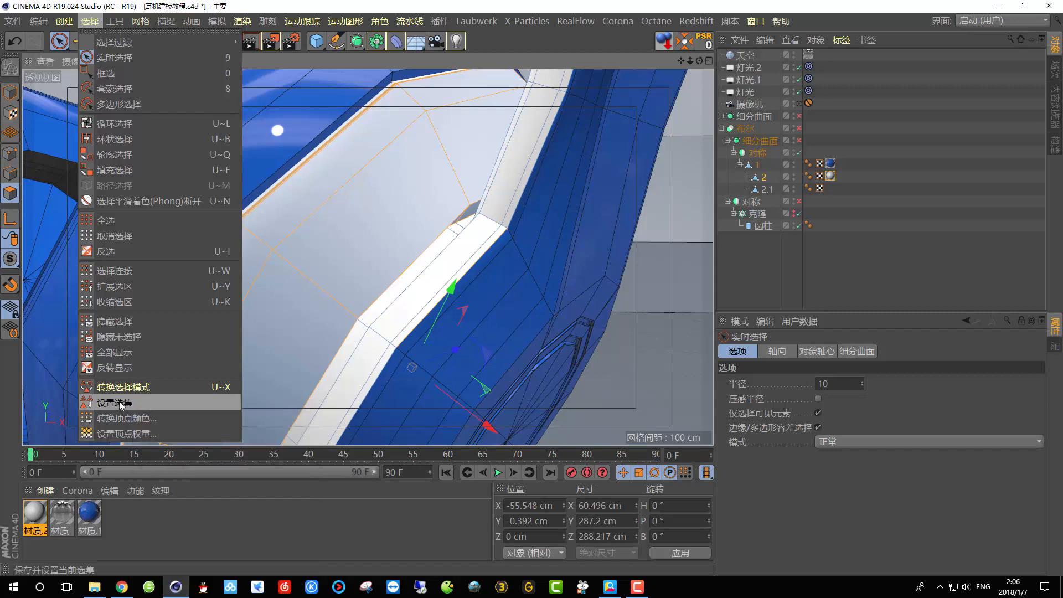
pyautogui.click(124, 406)
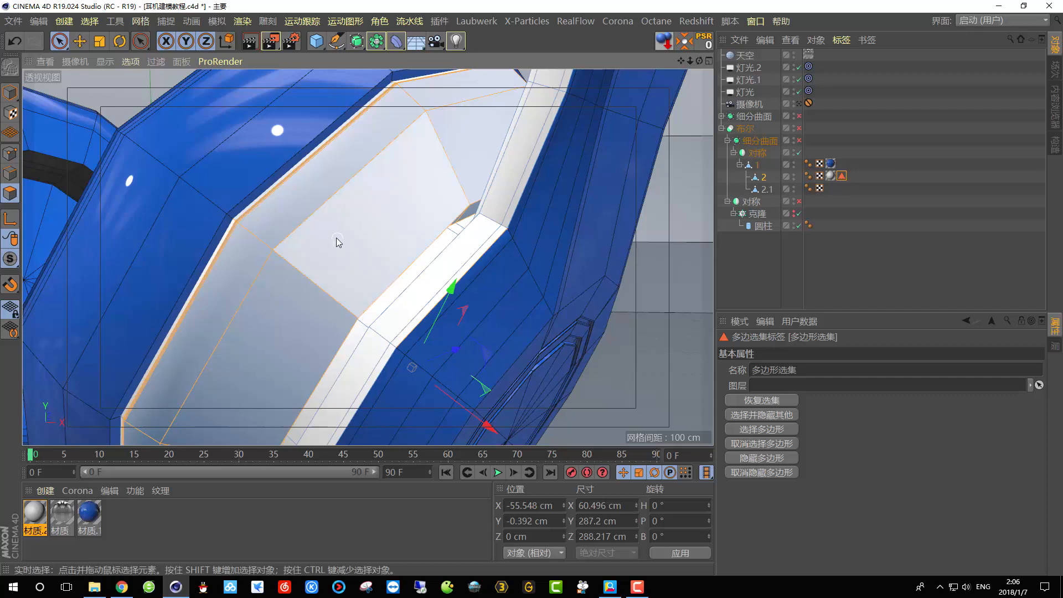
# - Create a new near-black material with a color value (V) of 8% and apply it to polygon object 2
pyautogui.doubleClick(142, 524)
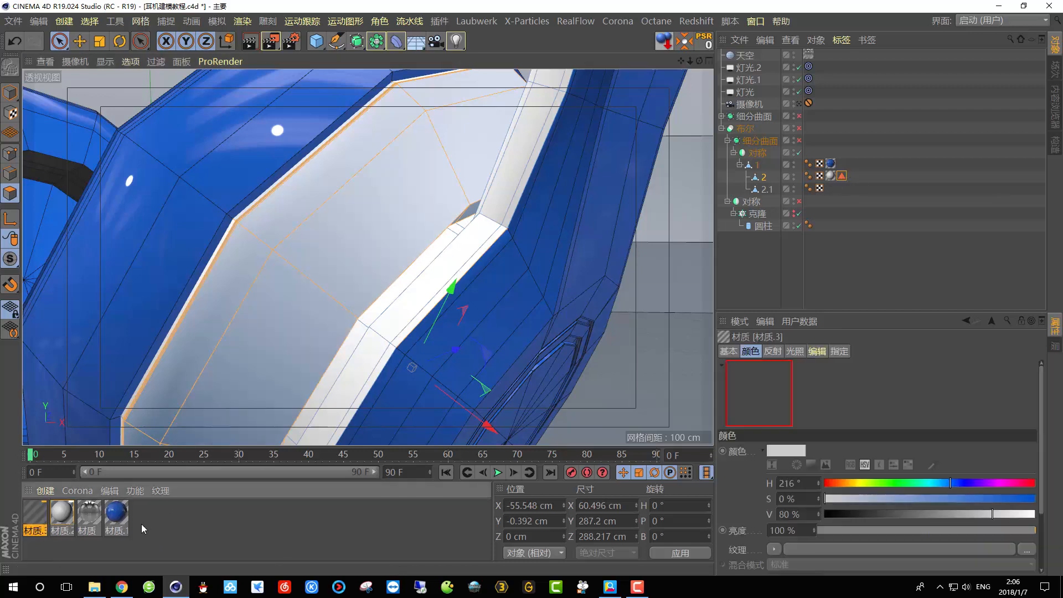
pyautogui.doubleClick(34, 515)
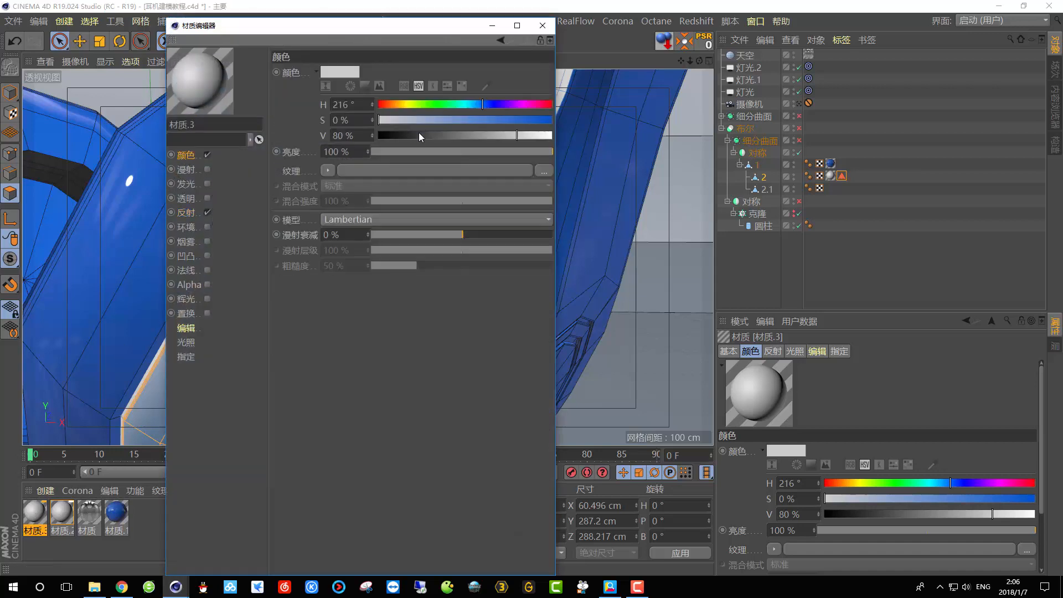
pyautogui.moveTo(419, 134); pyautogui.dragTo(393, 136)
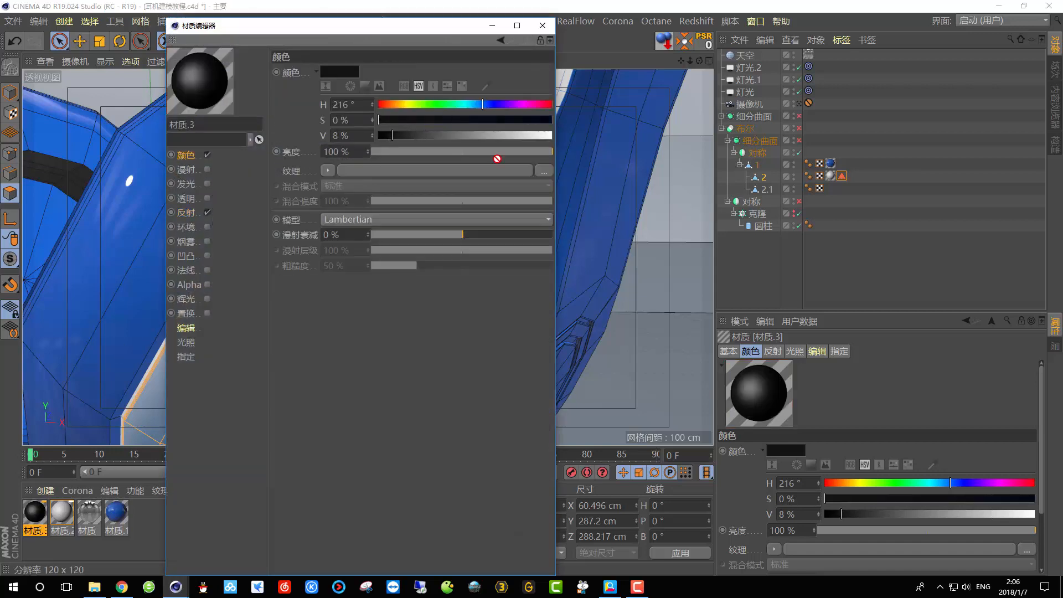
pyautogui.moveTo(762, 179); pyautogui.dragTo(763, 177)
pyautogui.click(543, 26)
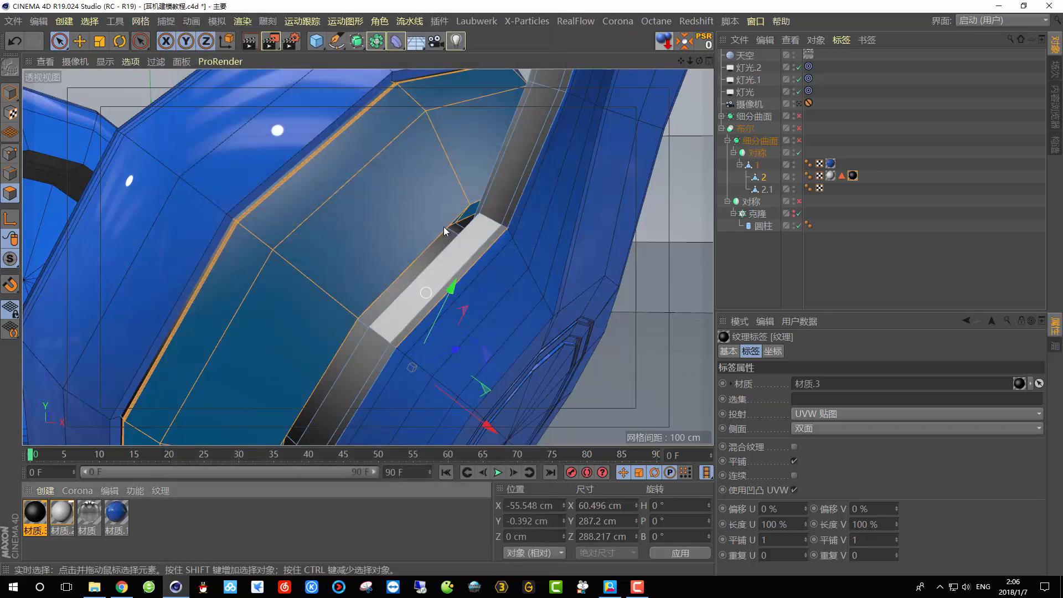
# - Delete the white material from object 2 and move its black material tag ahead of the polygon selection tag
pyautogui.scroll(-7, 395, 285)
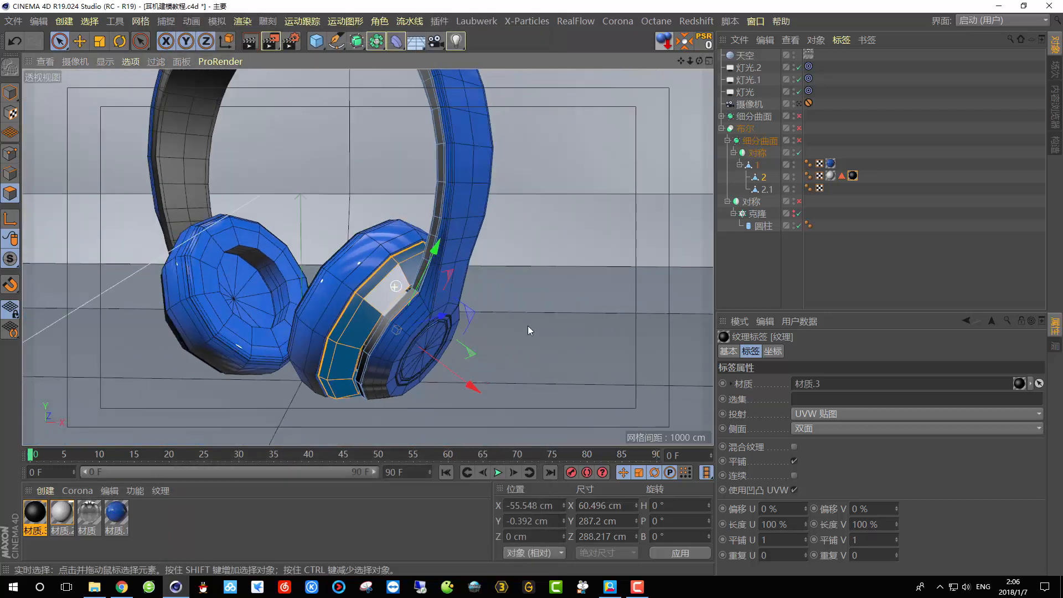
pyautogui.click(527, 326)
pyautogui.moveTo(391, 315)
pyautogui.keyDown('alt'); pyautogui.mouseDown()
pyautogui.moveTo(459, 289)
pyautogui.moveTo(401, 334)
pyautogui.mouseUp(); pyautogui.keyUp('alt')
pyautogui.scroll(3, 384, 296)
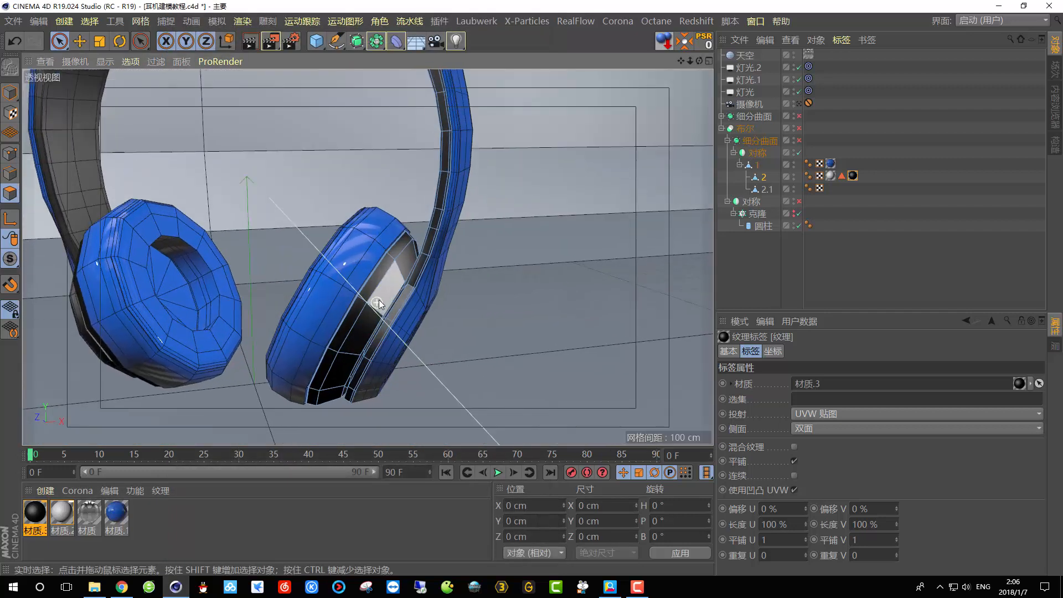
pyautogui.keyDown('alt'); pyautogui.moveTo(392, 283); pyautogui.dragTo(372, 268); pyautogui.keyUp('alt')
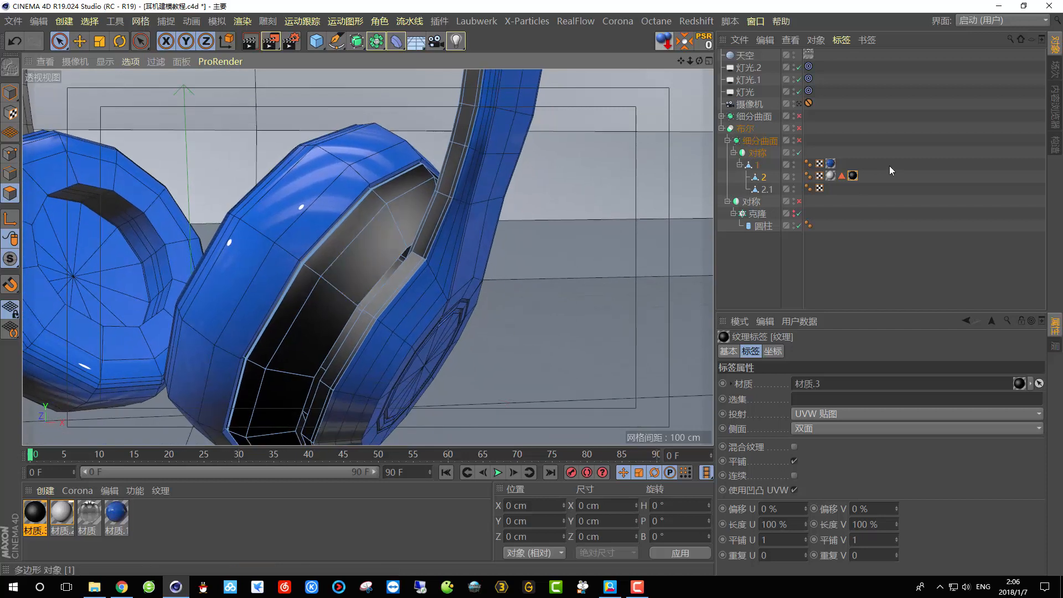
pyautogui.click(832, 178)
pyautogui.press('Delete')
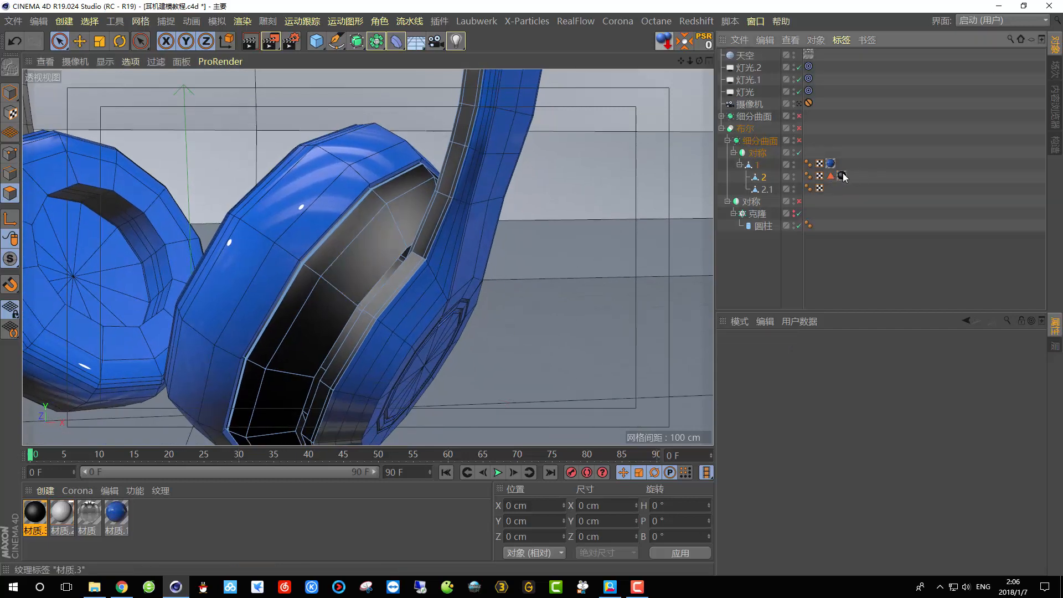
pyautogui.moveTo(832, 178); pyautogui.dragTo(833, 177)
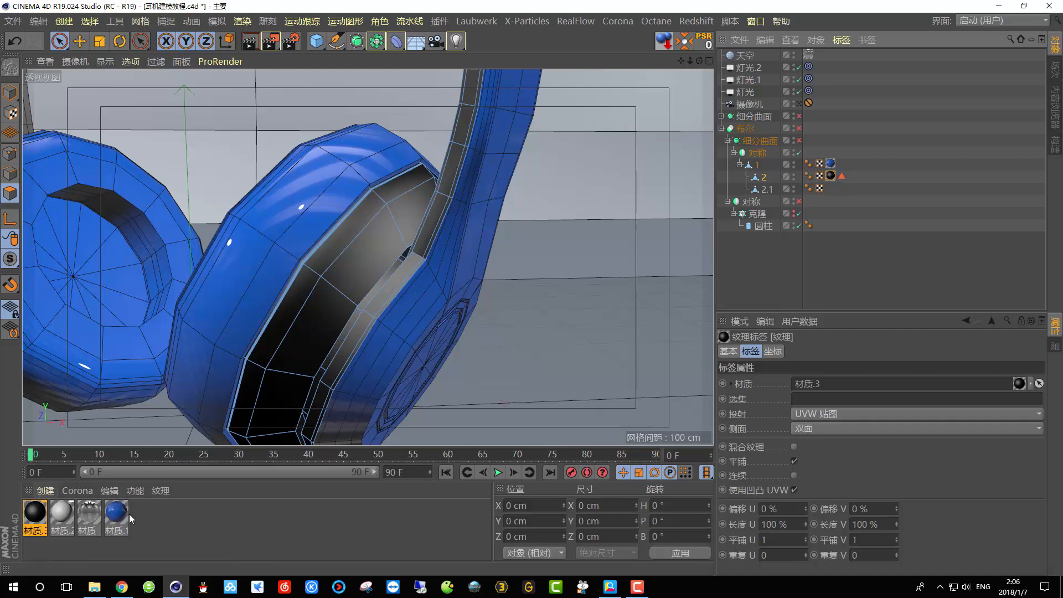
# - Apply the blue material 材质.1 to object 2, restrict it to the polygon selection (多边形选集), and inspect the ear cup
pyautogui.moveTo(739, 189); pyautogui.dragTo(763, 177)
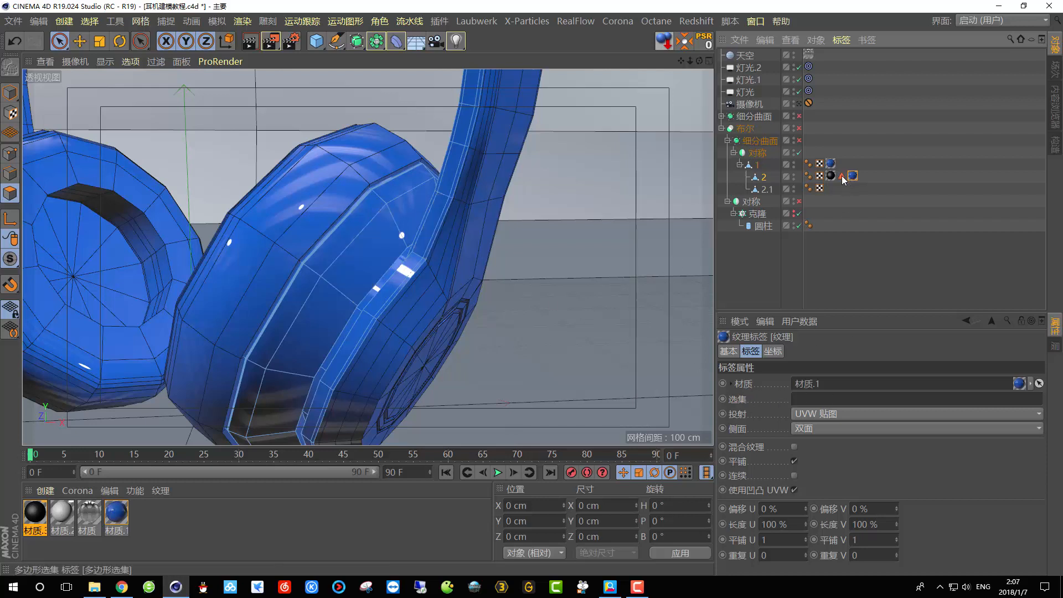
pyautogui.moveTo(826, 340); pyautogui.dragTo(815, 392)
pyautogui.keyDown('alt'); pyautogui.moveTo(403, 281); pyautogui.dragTo(457, 237); pyautogui.keyUp('alt')
pyautogui.scroll(2, 457, 238)
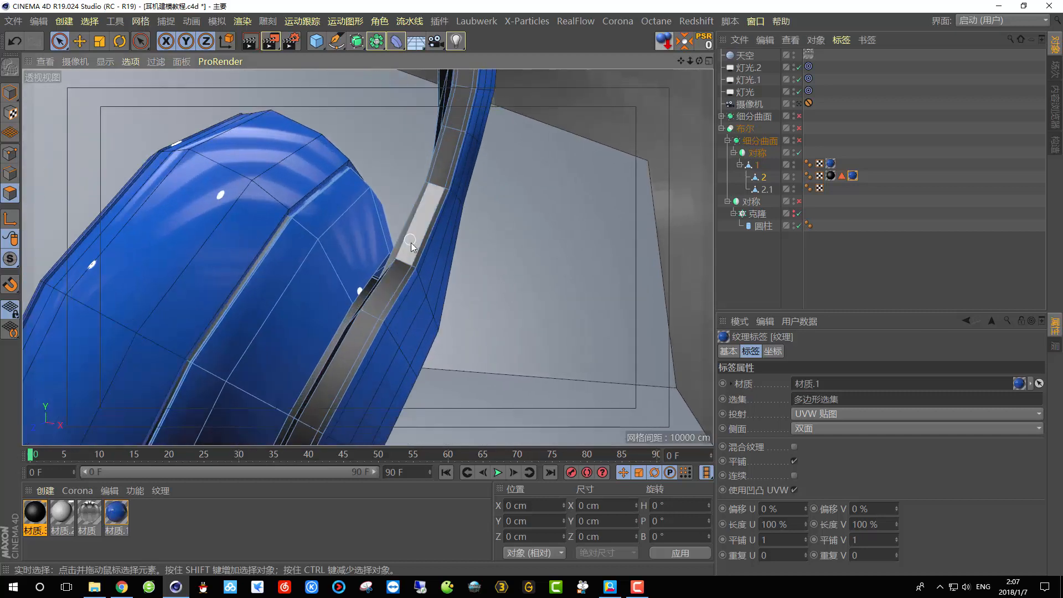
pyautogui.scroll(-5, 258, 303)
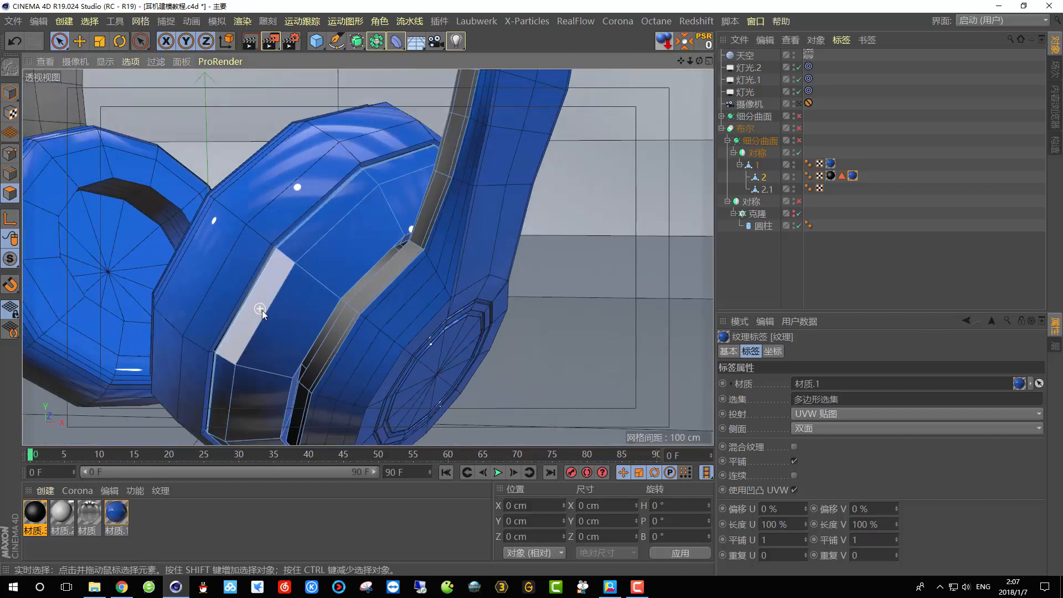
pyautogui.keyDown('alt'); pyautogui.moveTo(270, 241); pyautogui.dragTo(391, 264); pyautogui.keyUp('alt')
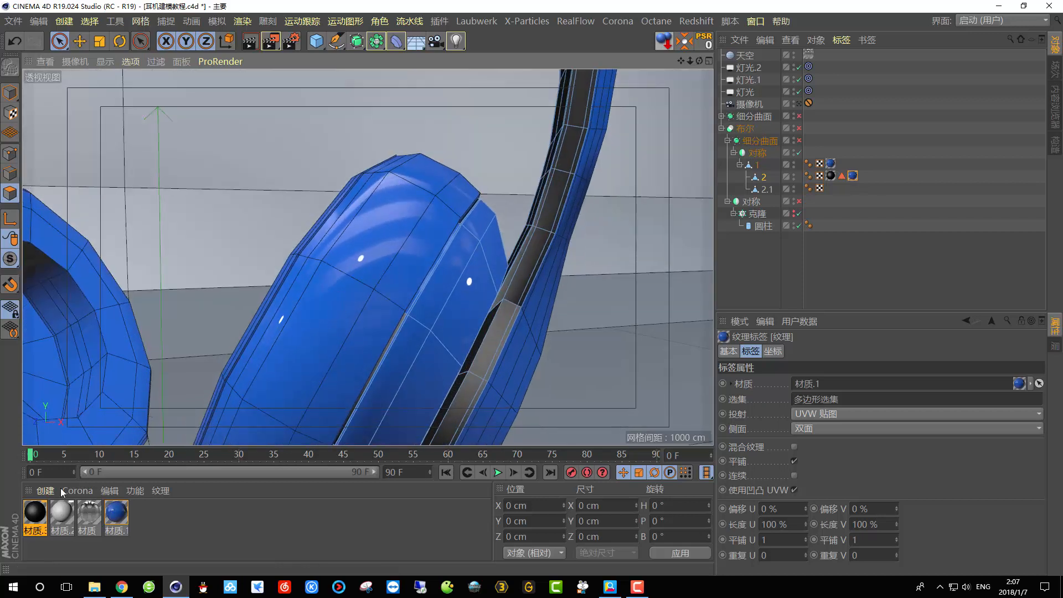
# - Apply the black material 材质.3 to object 2.1, the ear cushions, and check the ear cups
pyautogui.moveTo(735, 201); pyautogui.dragTo(767, 189)
pyautogui.scroll(-4, 419, 330)
pyautogui.keyDown('alt'); pyautogui.moveTo(419, 330); pyautogui.dragTo(380, 317); pyautogui.keyUp('alt')
pyautogui.scroll(8, 439, 339)
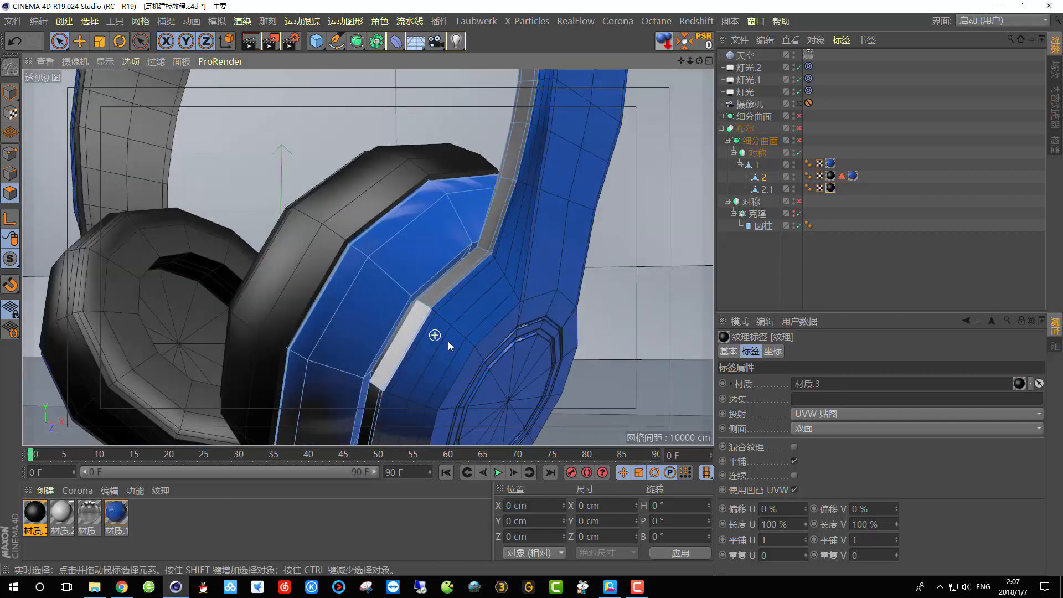
pyautogui.scroll(-7, 424, 256)
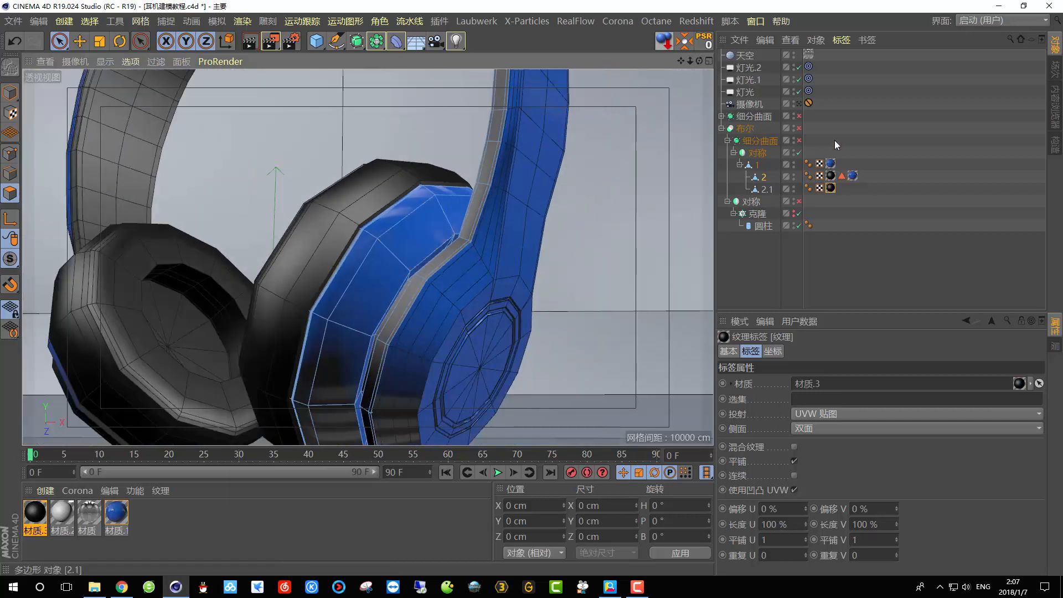
# - Look through the camera, enable the 布尔 object and its child subdivision surface (细分曲面), and switch to model mode
pyautogui.click(798, 103)
pyautogui.click(798, 128)
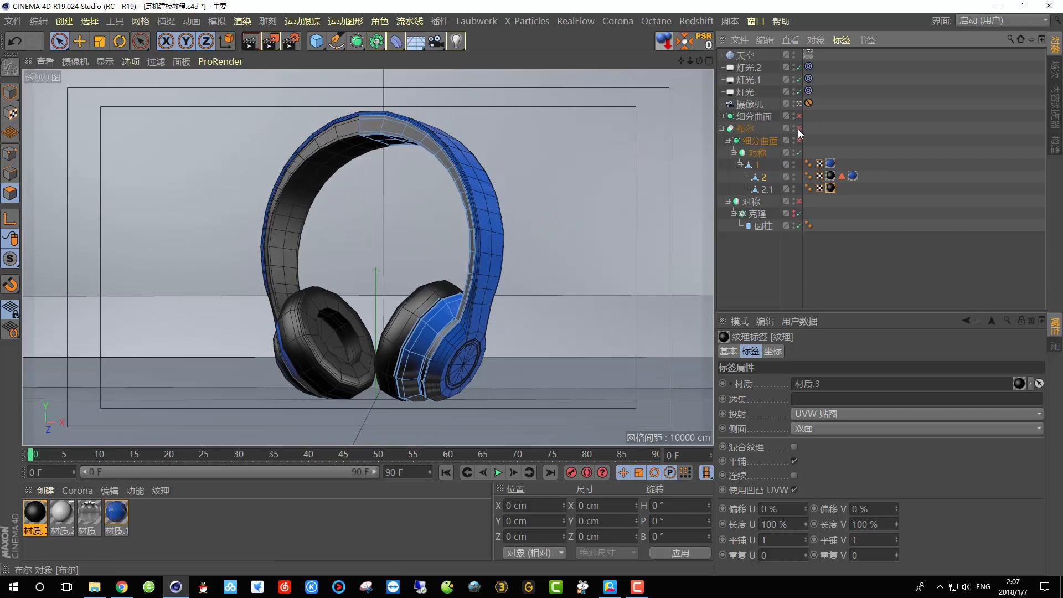
pyautogui.click(798, 140)
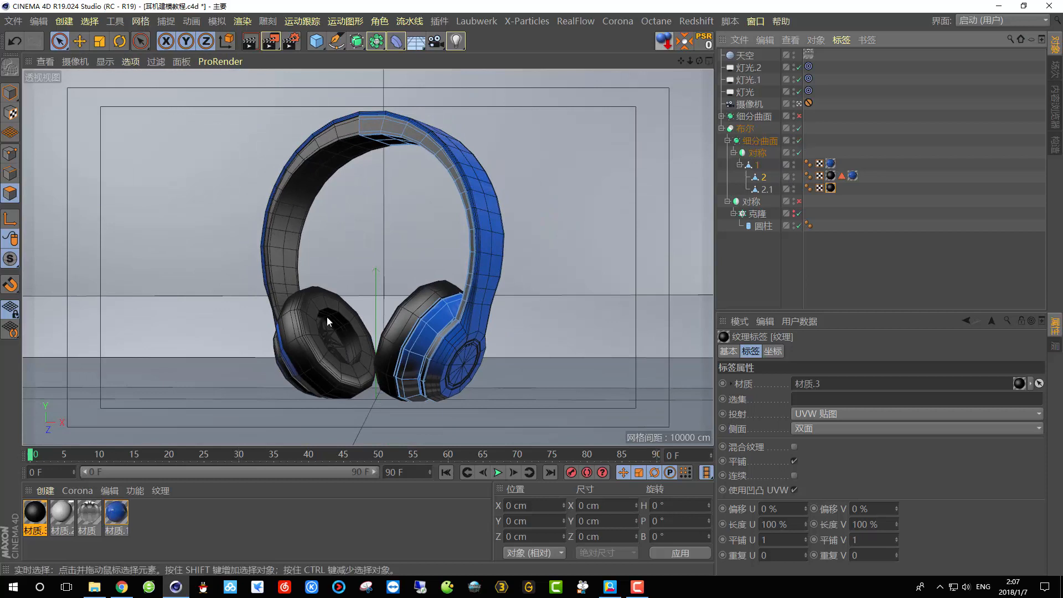
pyautogui.click(9, 92)
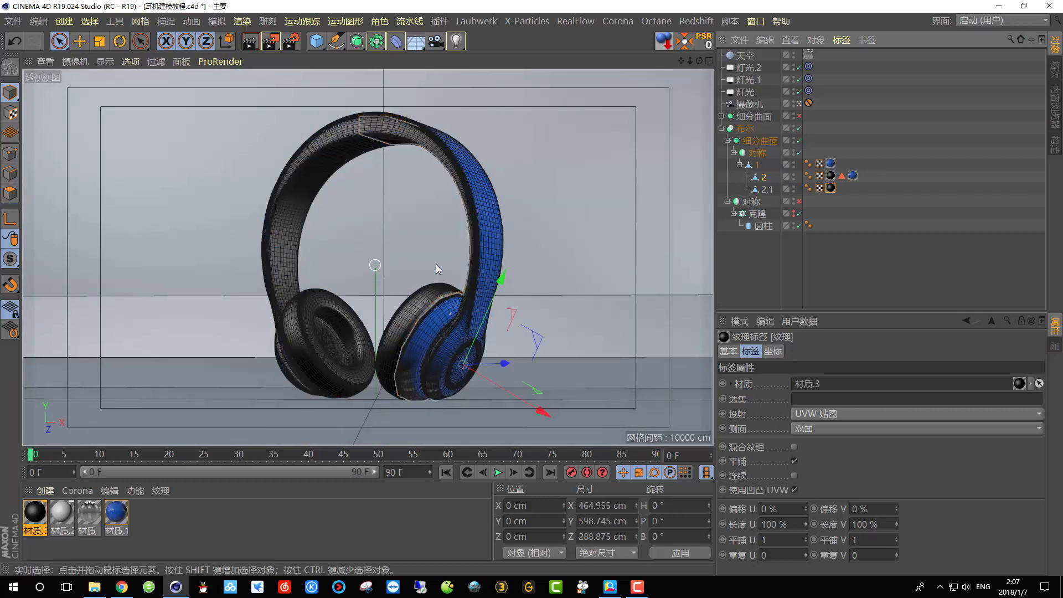
# - Render the active view of the headphones and turn on the backdrop's subdivision surface (细分曲面)
pyautogui.click(437, 268)
pyautogui.click(250, 44)
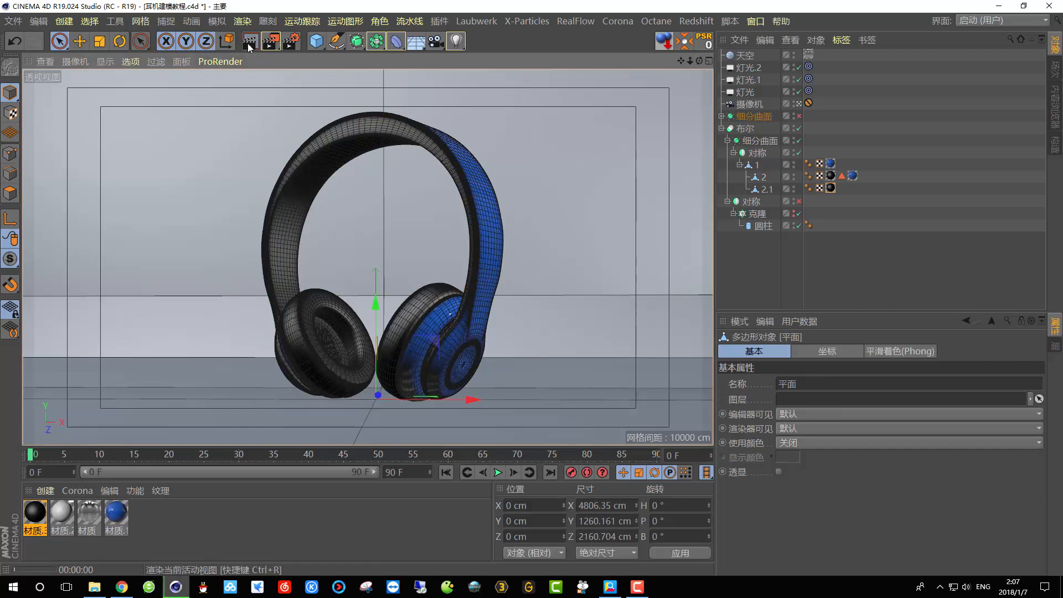
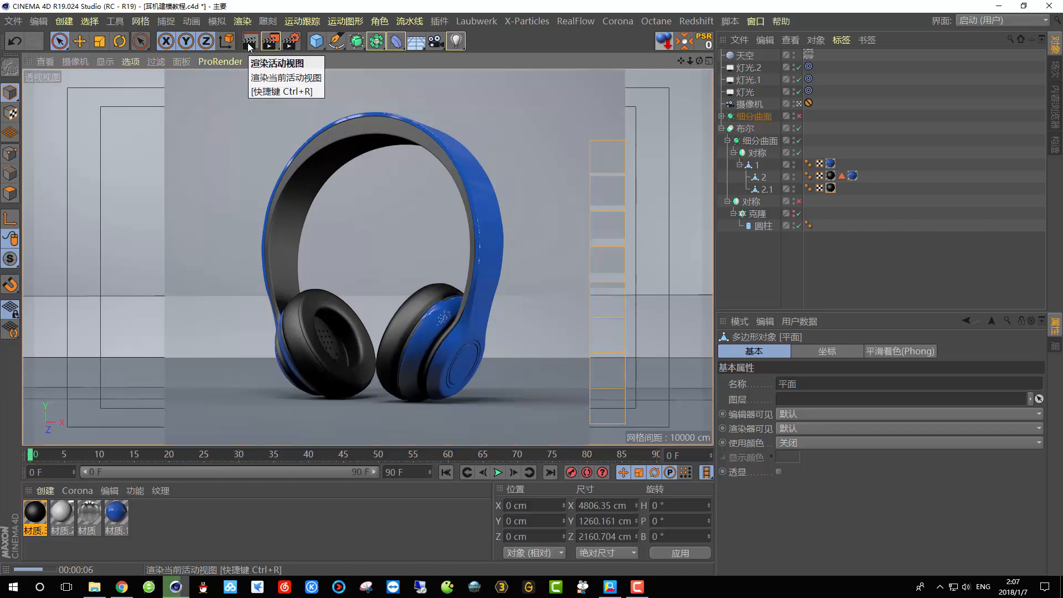
pyautogui.click(799, 116)
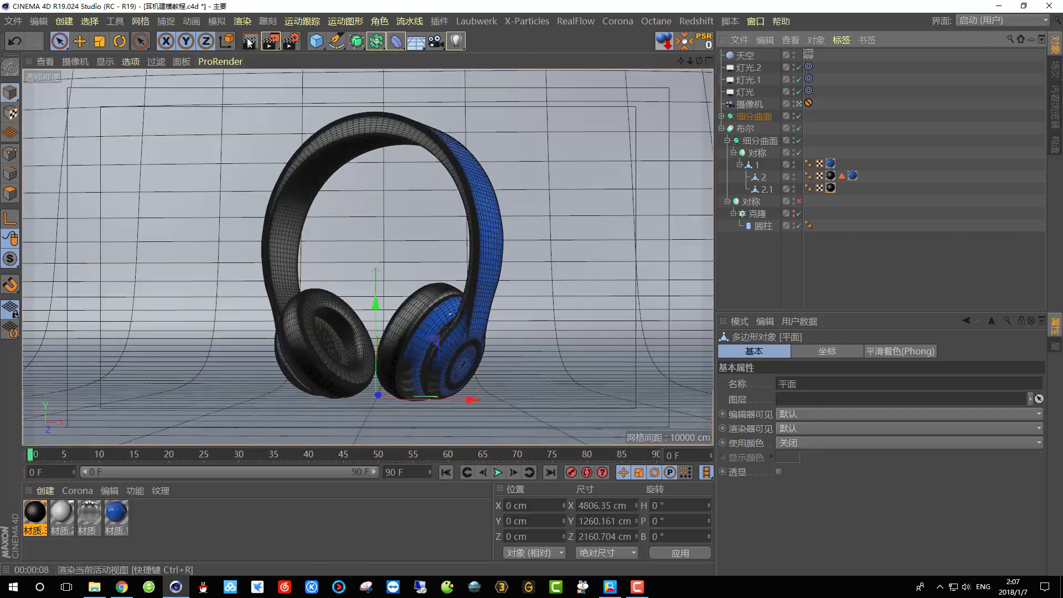
pyautogui.click(407, 309)
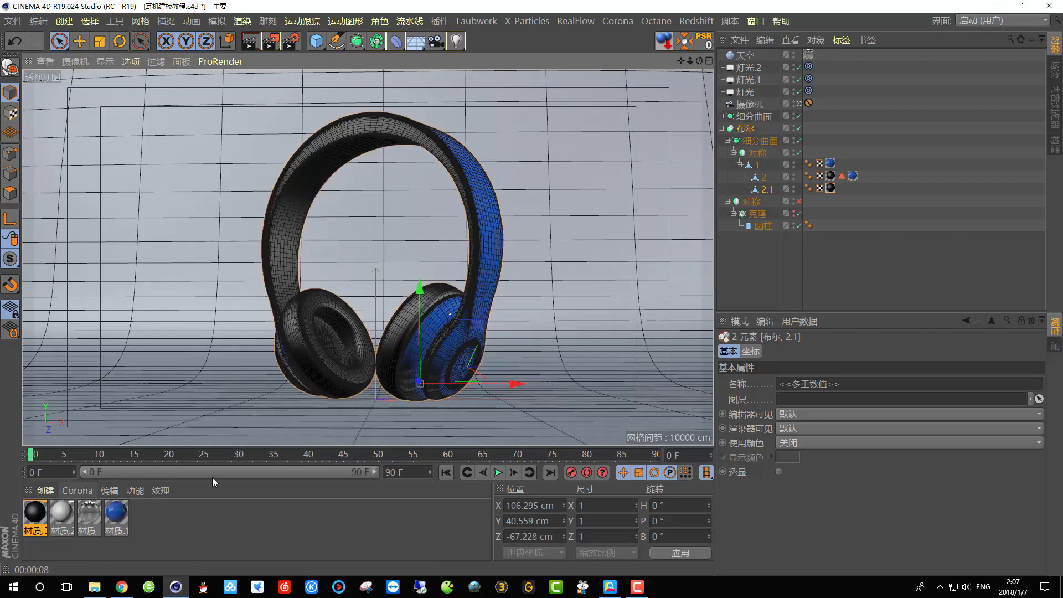
# - Open material 材质.3 for editing, enable its bump channel (凹凸) and load Simple Noise (简单噪波) as the bump texture
pyautogui.doubleClick(34, 521)
pyautogui.moveTo(283, 31); pyautogui.dragTo(446, 26)
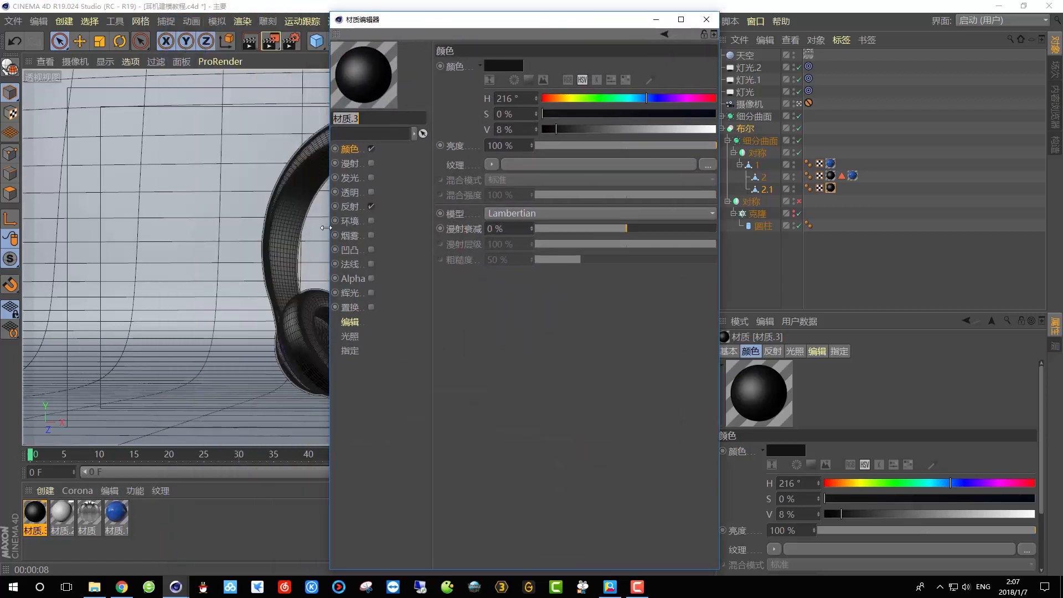
pyautogui.click(355, 251)
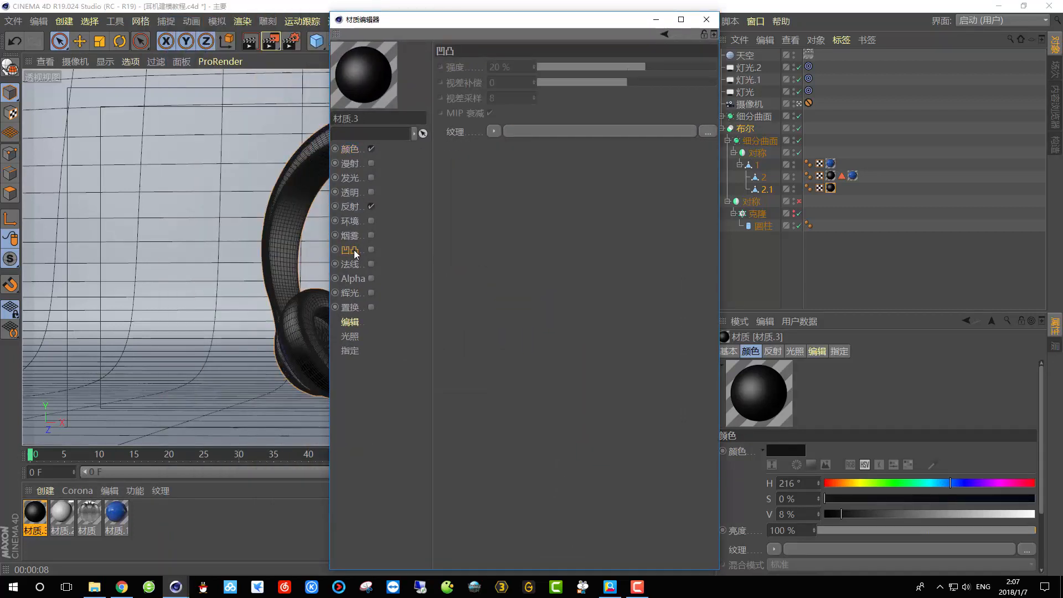
pyautogui.moveTo(356, 252)
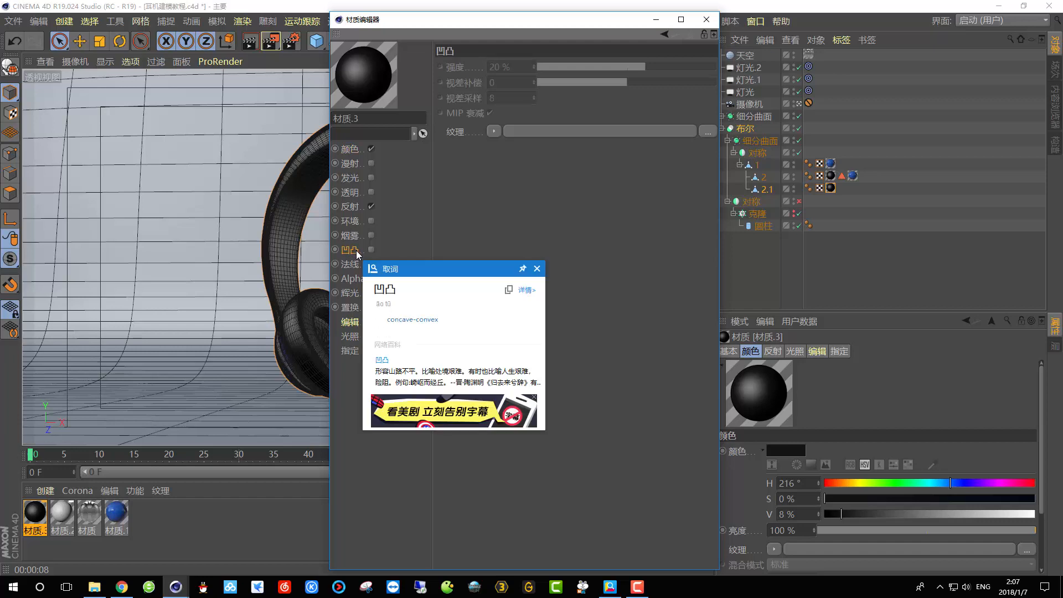
pyautogui.click(371, 250)
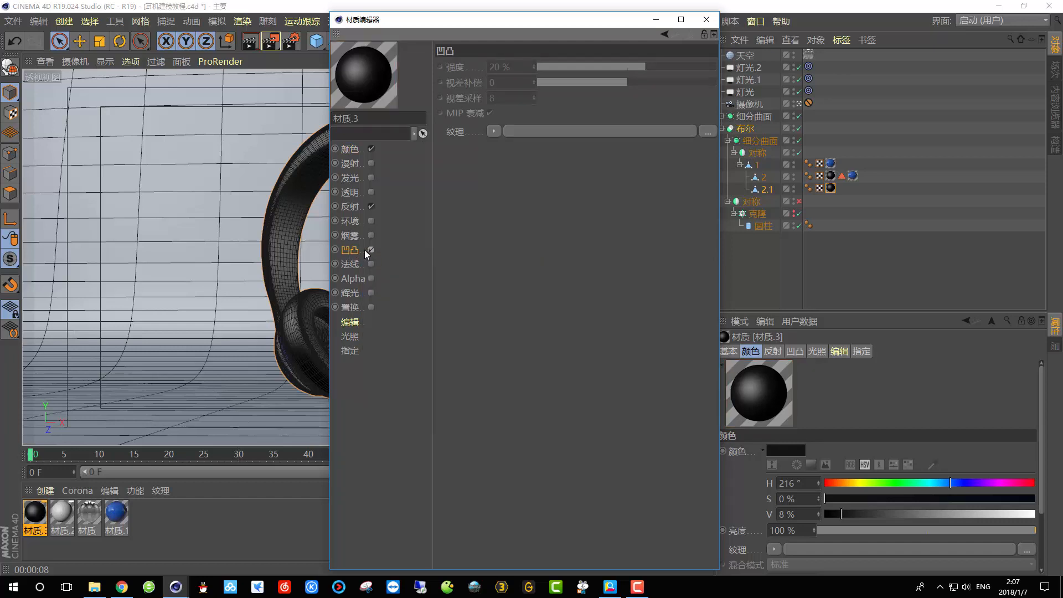
pyautogui.click(493, 133)
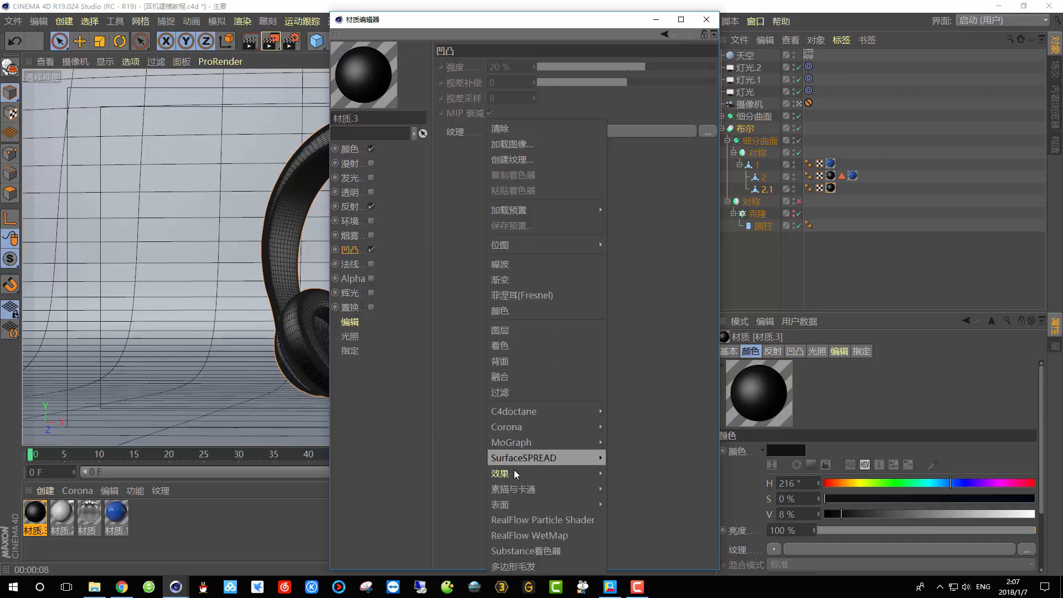
pyautogui.moveTo(504, 508)
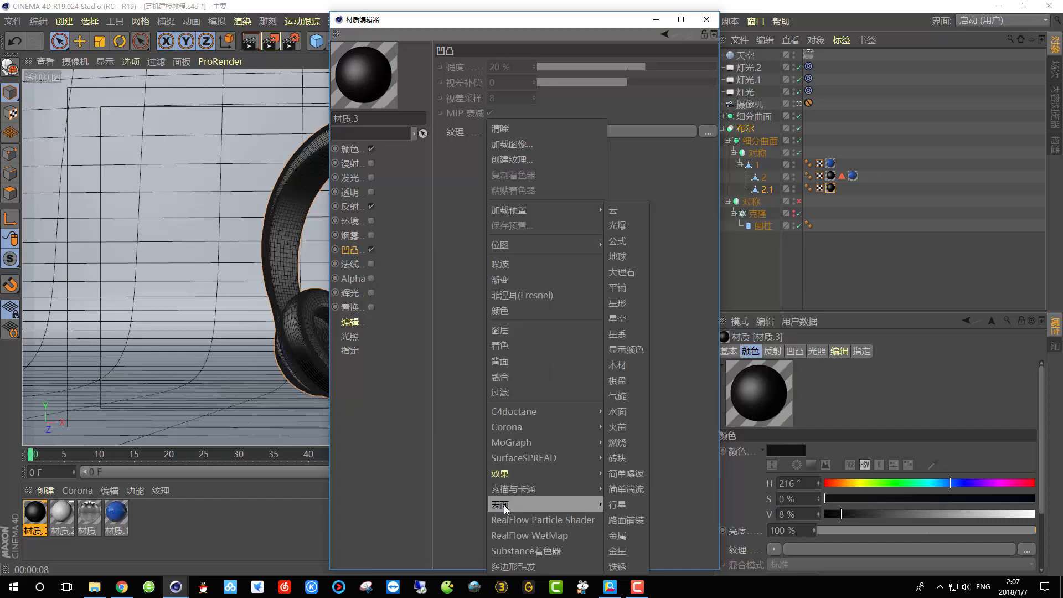
pyautogui.click(626, 474)
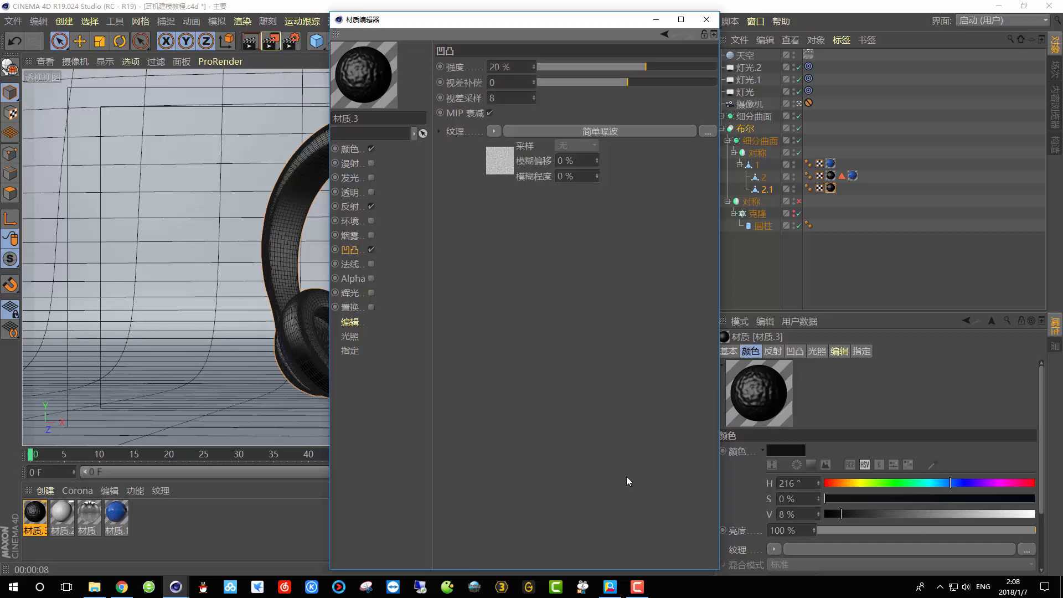
# - Set the noise shader's U and V frequency to 4 and return to the bump channel settings
pyautogui.click(501, 166)
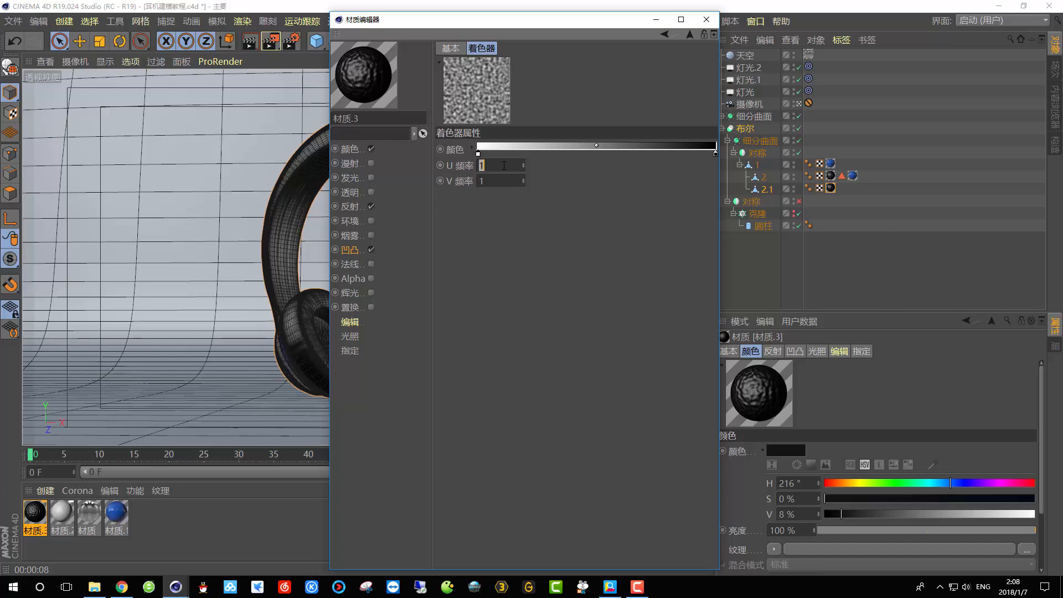
pyautogui.doubleClick(490, 180)
pyautogui.write('4')
pyautogui.press('Return')
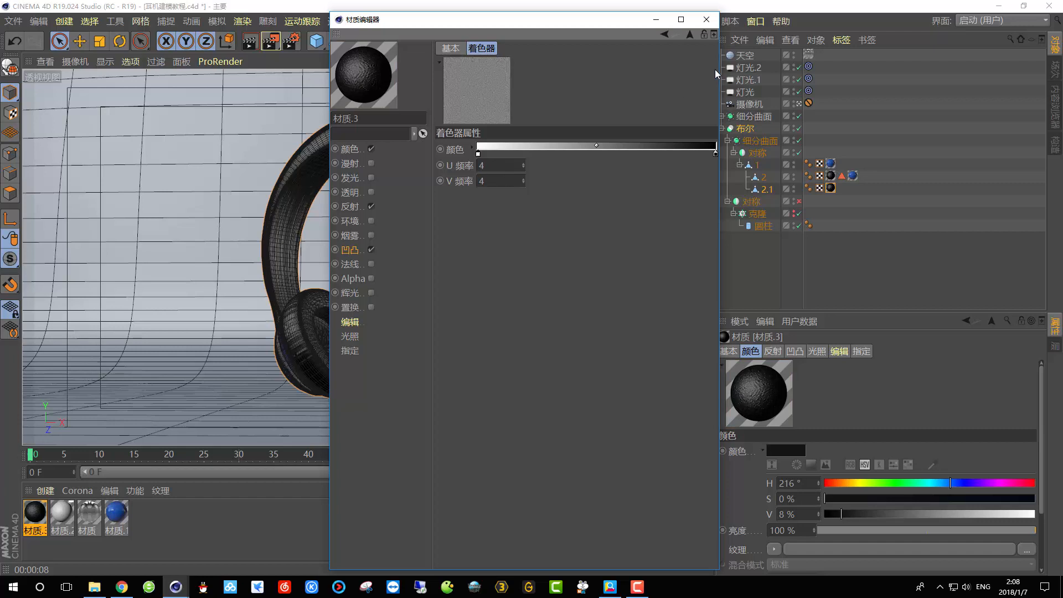
pyautogui.click(690, 35)
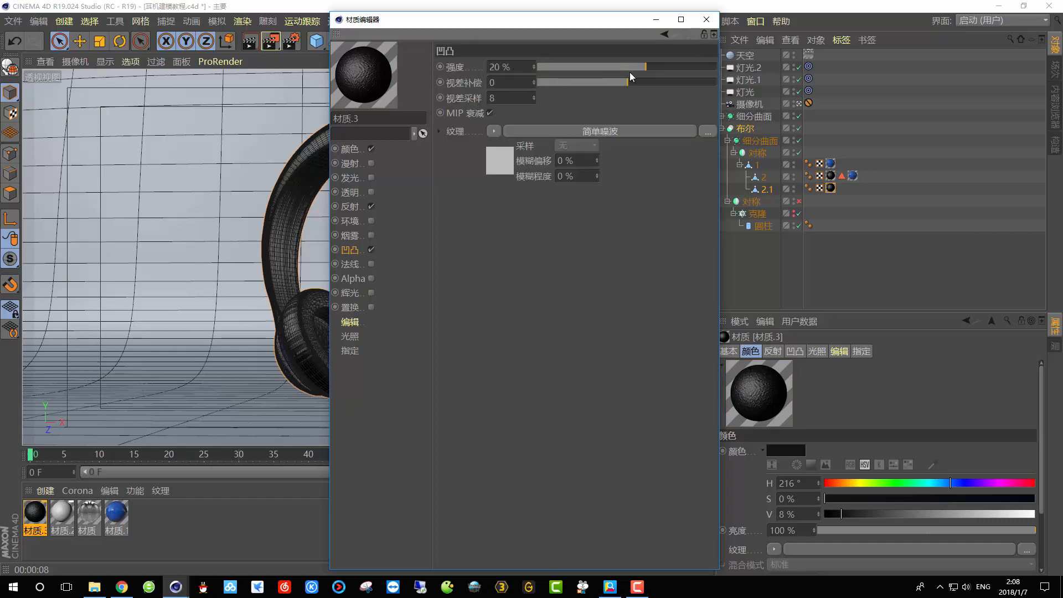
# - Clear the material editor from the view and render a region over the left half of the headphones
pyautogui.moveTo(538, 20); pyautogui.dragTo(765, 180)
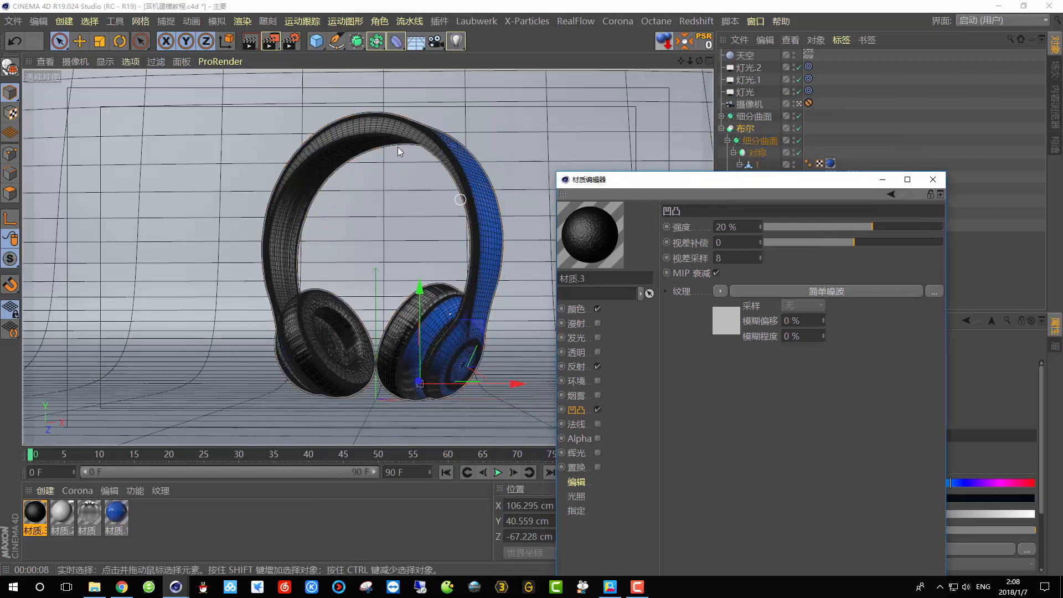
pyautogui.moveTo(275, 41); pyautogui.dragTo(327, 62)
pyautogui.moveTo(235, 109); pyautogui.dragTo(377, 416)
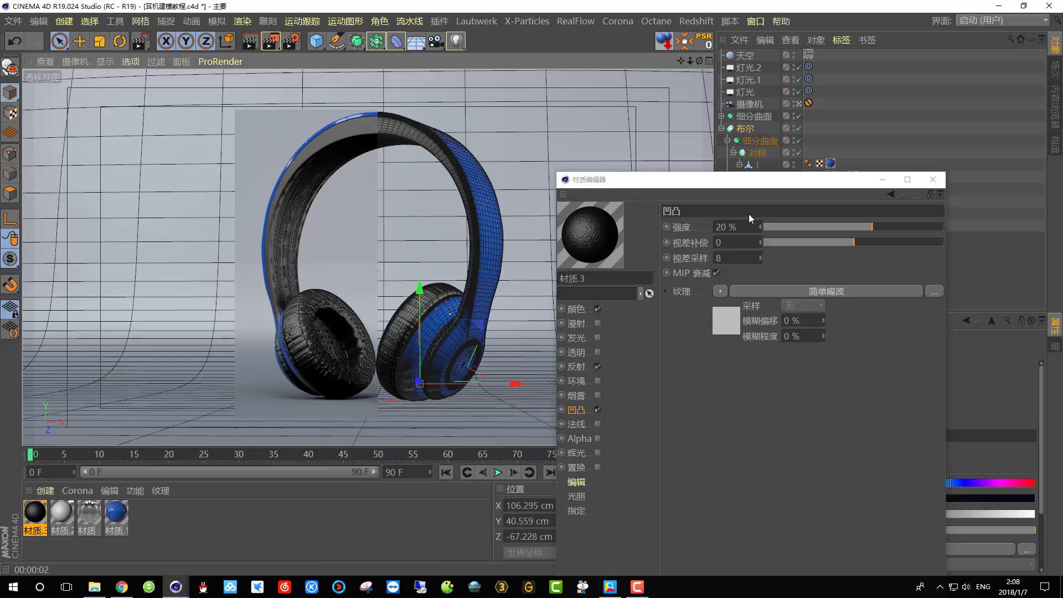
# - Set the projection of the 材质.3 texture tags on objects 2 and 2.1 to cubic (立方体) and close the material editor
pyautogui.moveTo(774, 182); pyautogui.dragTo(365, 325)
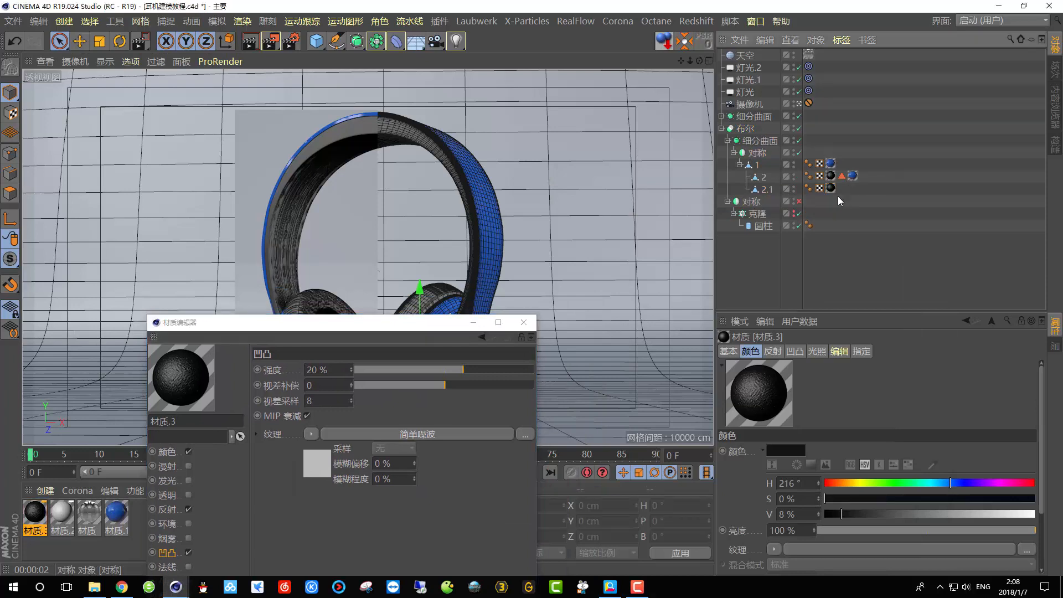
pyautogui.moveTo(830, 189); pyautogui.dragTo(841, 176)
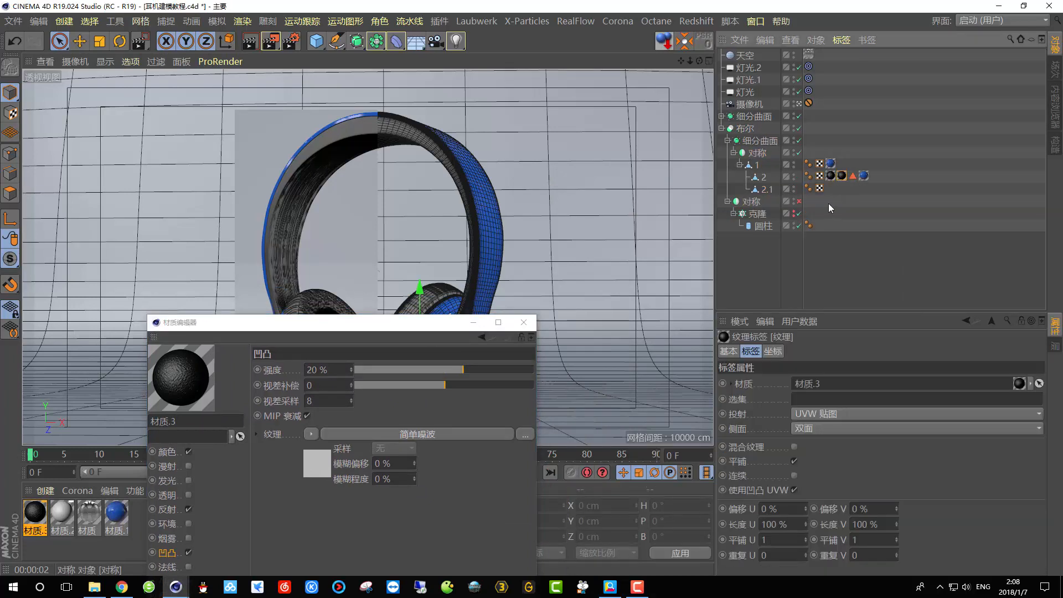
pyautogui.keyDown('ctrl'); pyautogui.click(830, 175); pyautogui.keyUp('ctrl')
pyautogui.click(830, 415)
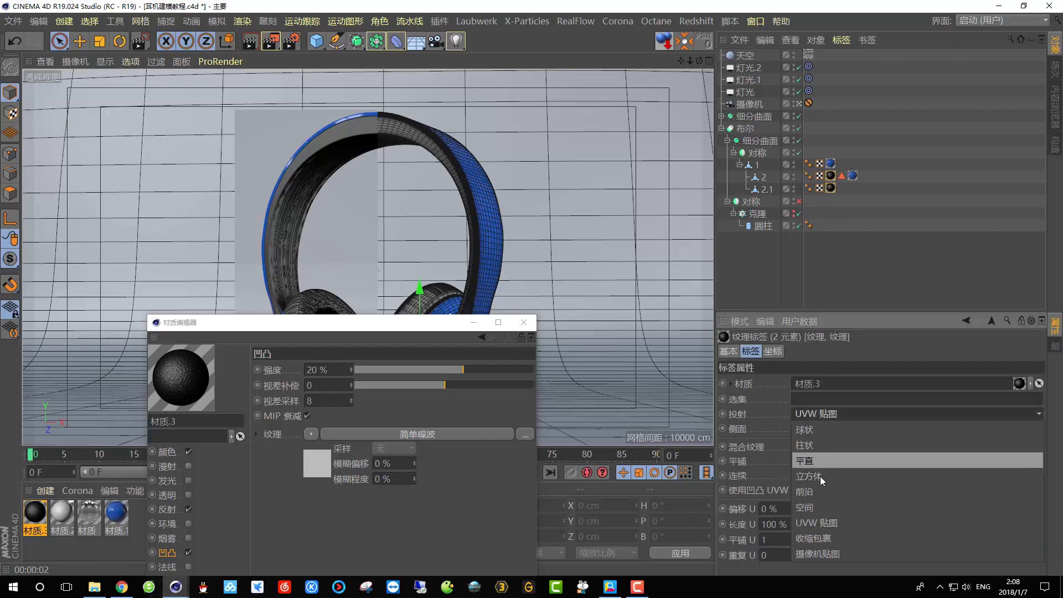
pyautogui.click(822, 476)
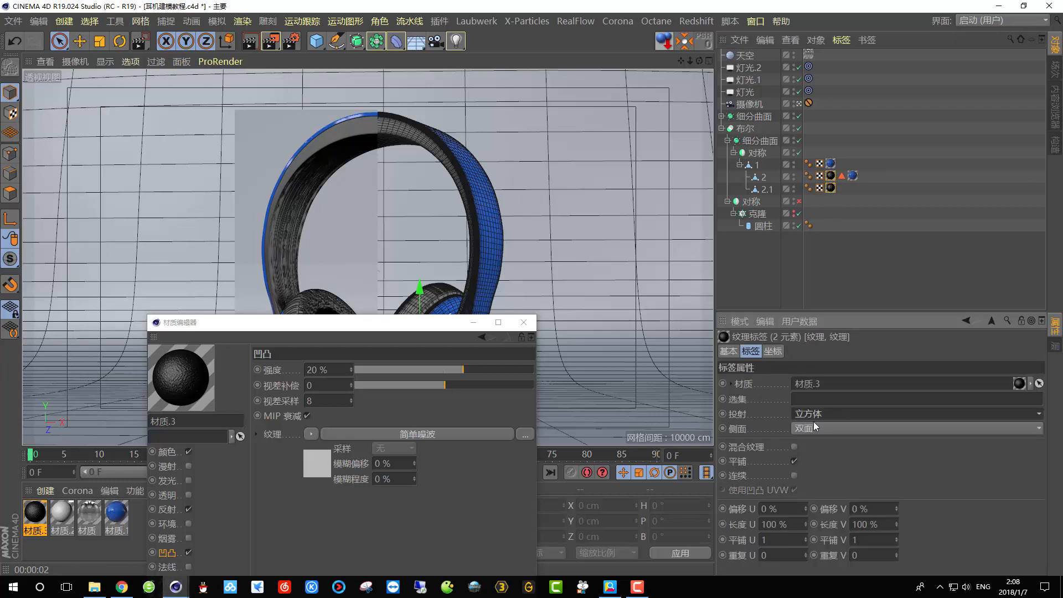
pyautogui.click(863, 415)
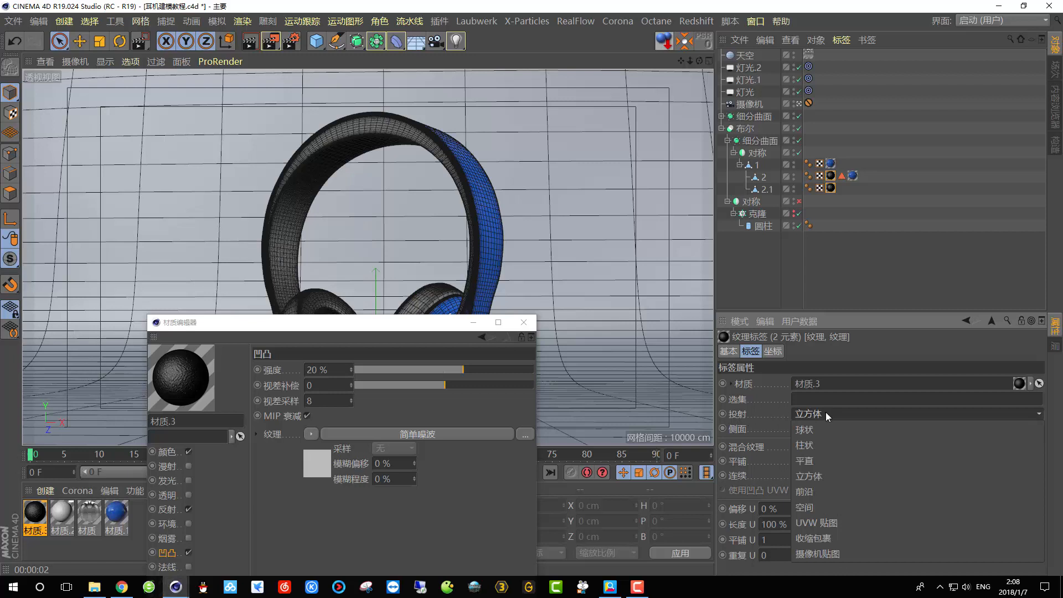
pyautogui.click(820, 476)
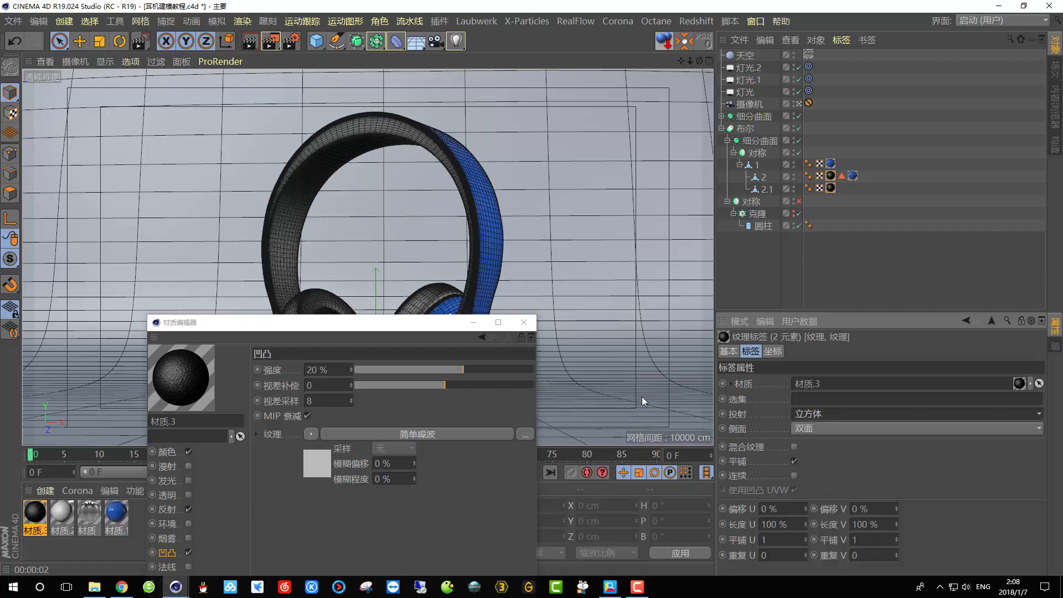
pyautogui.click(525, 322)
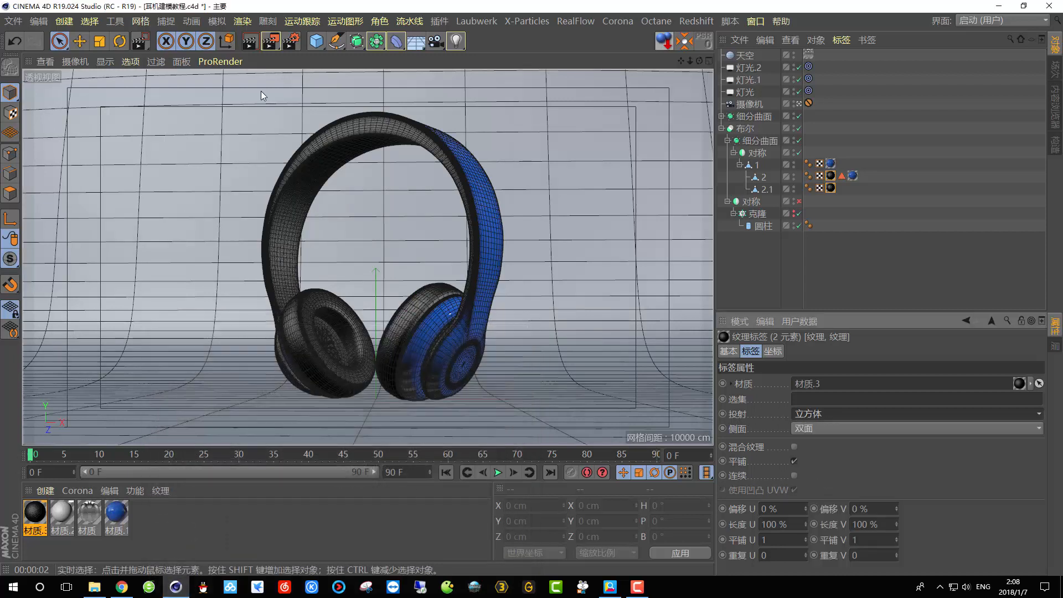
pyautogui.click(271, 42)
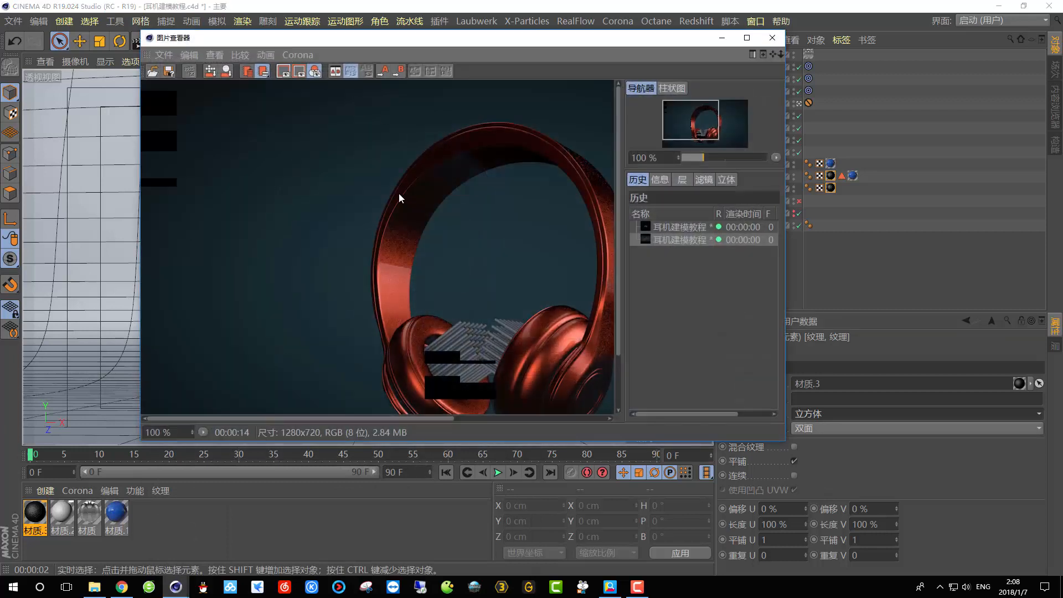
pyautogui.click(772, 38)
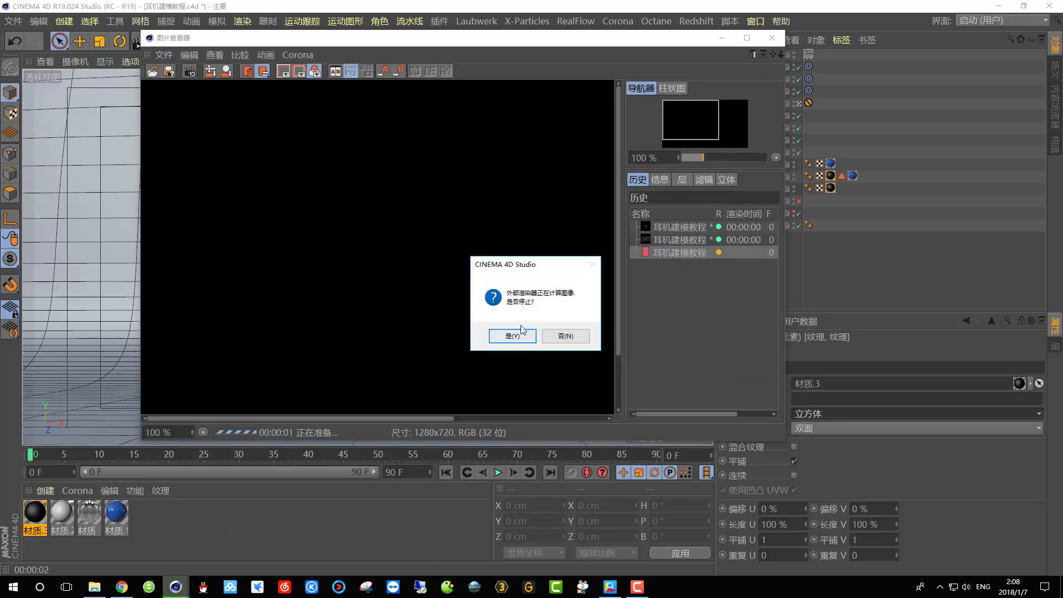
pyautogui.click(512, 333)
# - Render a region over the left half of the headphones to check the cubic projection
pyautogui.moveTo(272, 41); pyautogui.dragTo(293, 57)
pyautogui.moveTo(246, 140); pyautogui.dragTo(378, 432)
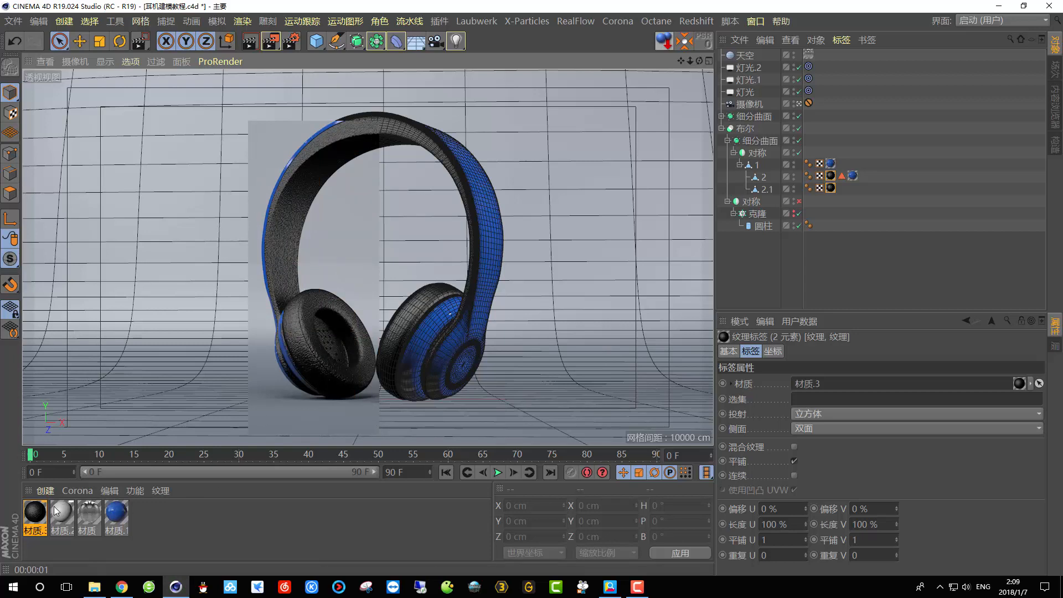
# - Set the U and V frequency of 材质.3's bump noise shader to 5 and render a region over the left half of the headphones
pyautogui.doubleClick(34, 512)
pyautogui.moveTo(329, 28); pyautogui.dragTo(666, 26)
pyautogui.moveTo(819, 71)
pyautogui.mouseDown()
pyautogui.moveTo(781, 70)
pyautogui.moveTo(818, 74)
pyautogui.mouseUp()
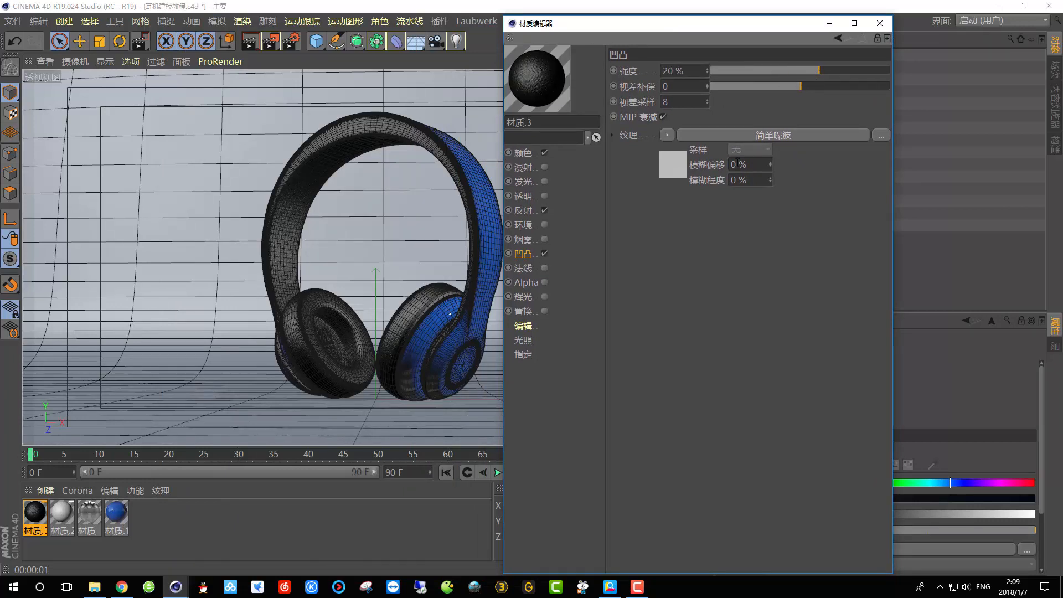
pyautogui.click(681, 173)
pyautogui.click(667, 170)
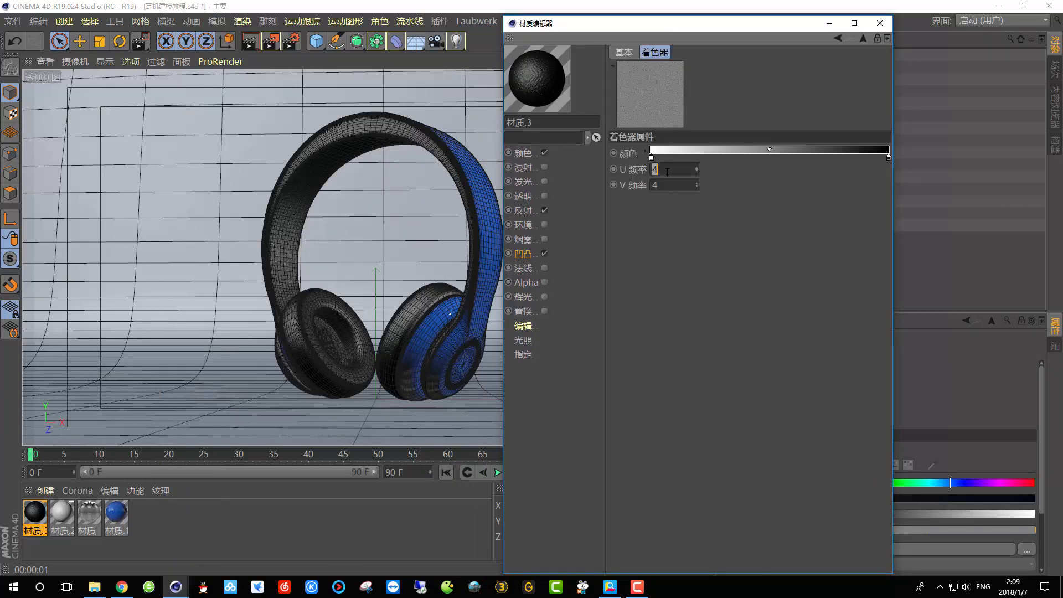
pyautogui.write('3')
pyautogui.press('Return')
pyautogui.click(670, 169)
pyautogui.press('Return')
pyautogui.moveTo(272, 40); pyautogui.dragTo(310, 44)
pyautogui.moveTo(259, 93); pyautogui.dragTo(372, 418)
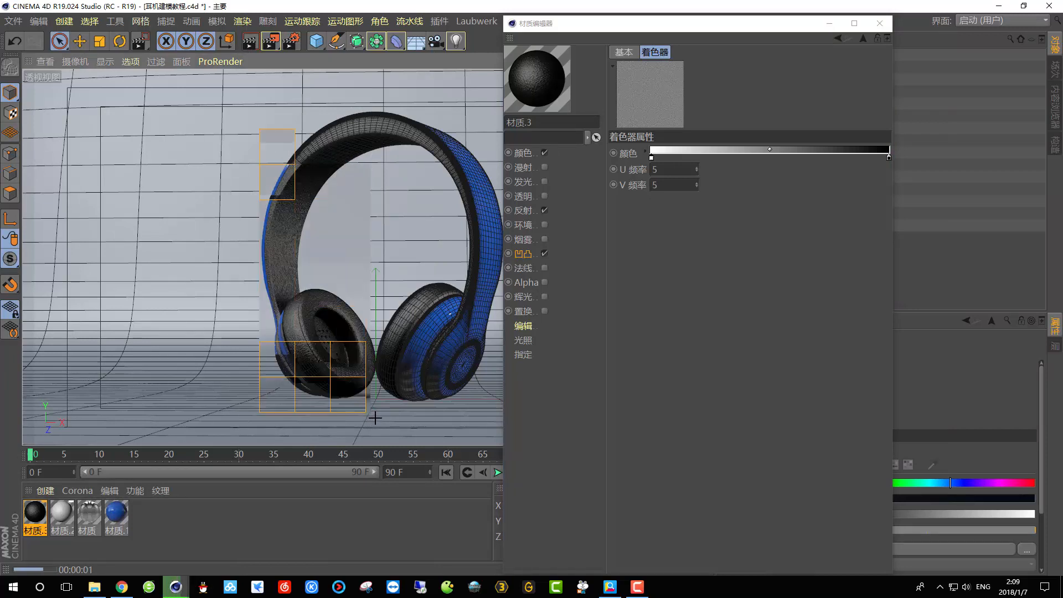
# - Darken 材质.3's color (颜色) to a V value of 5% and check it with a region render of the headphones
pyautogui.click(525, 153)
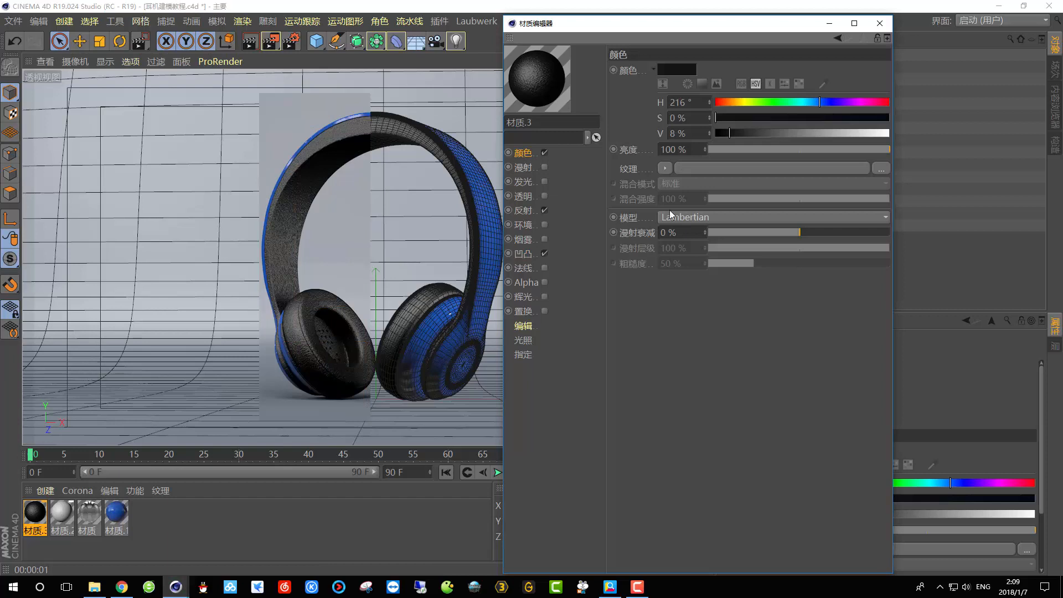
pyautogui.moveTo(730, 131); pyautogui.dragTo(724, 130)
pyautogui.moveTo(275, 43); pyautogui.dragTo(305, 56)
pyautogui.moveTo(243, 92); pyautogui.dragTo(398, 421)
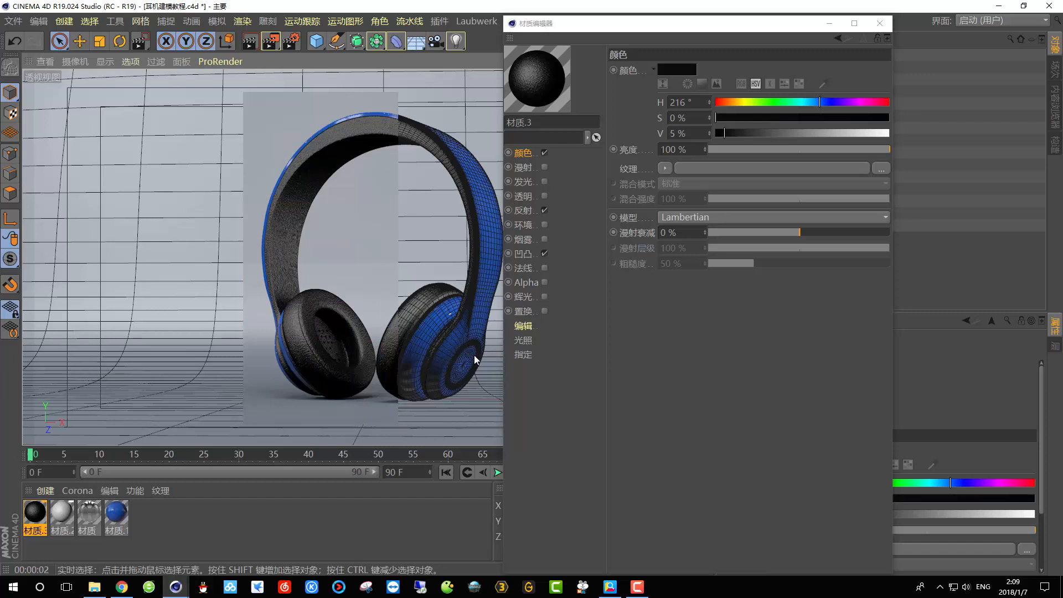
# - Enable the diffusion channel (漫射) of 材质.3 with 50% brightness and render a region over the headphones
pyautogui.click(523, 167)
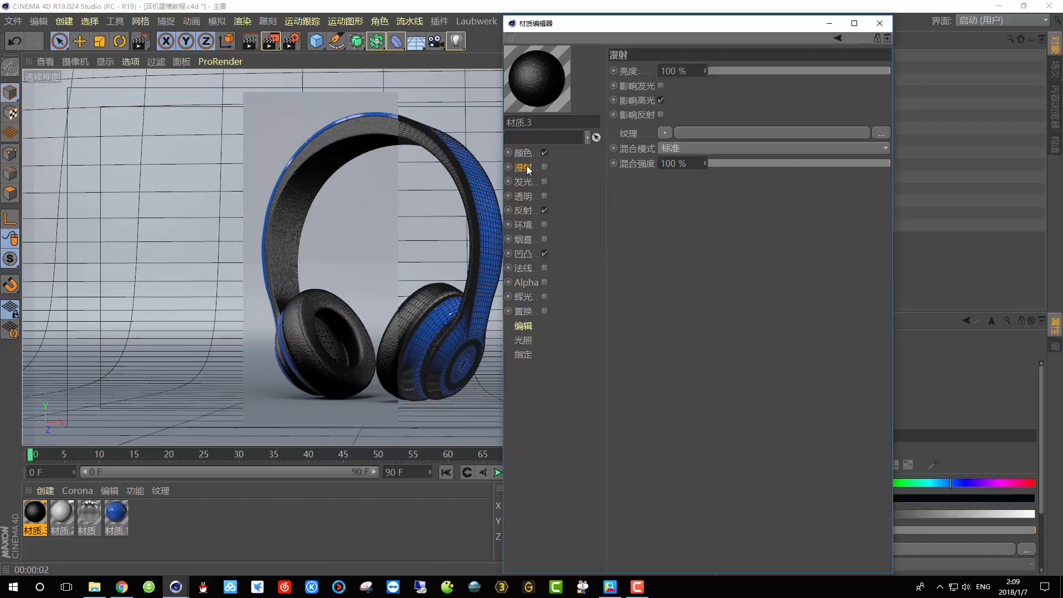
pyautogui.moveTo(528, 169)
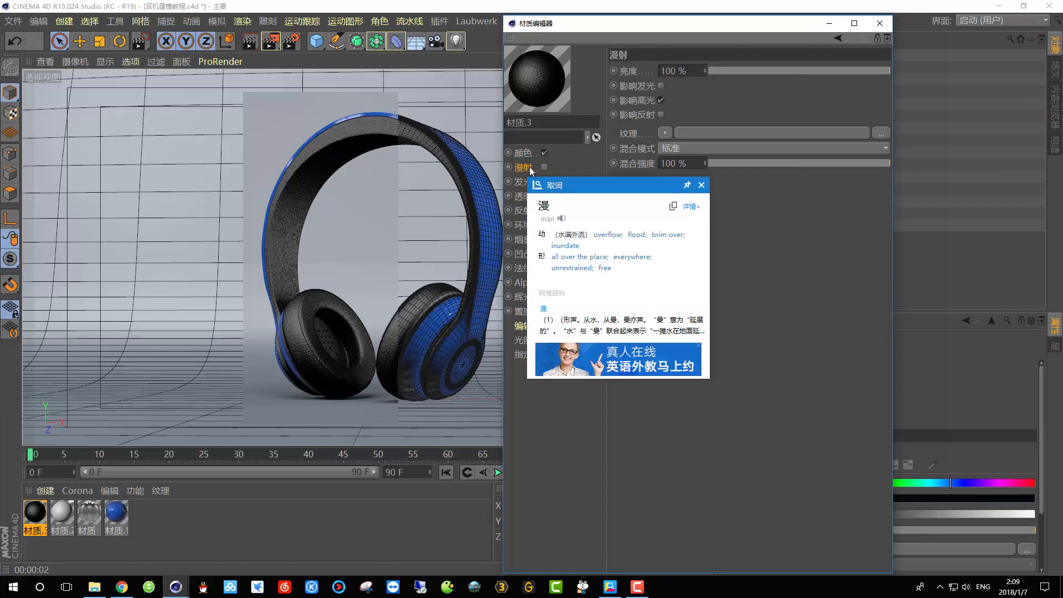
pyautogui.click(545, 167)
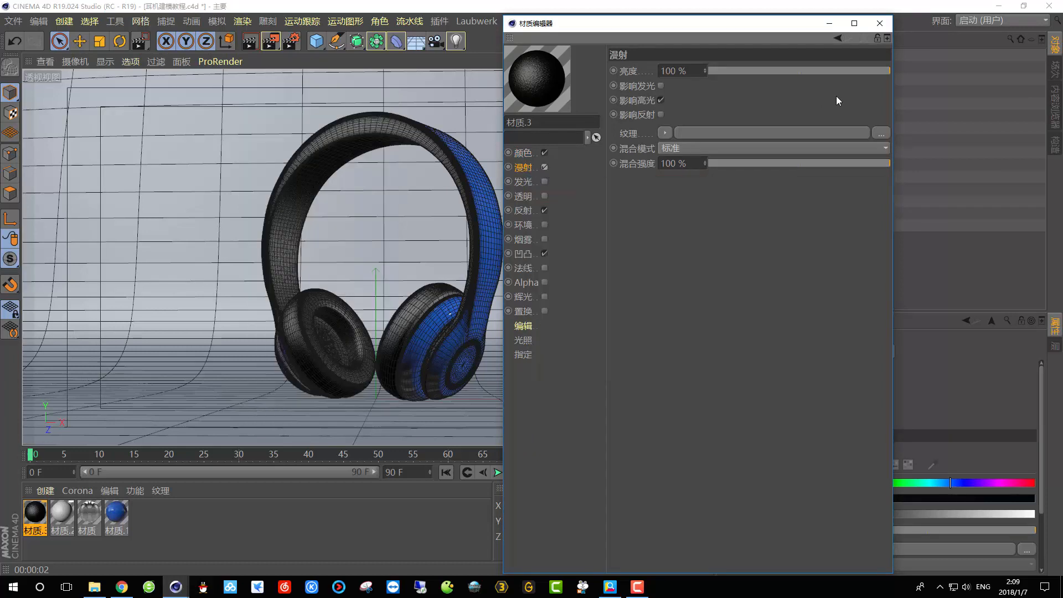
pyautogui.moveTo(820, 72); pyautogui.dragTo(804, 71)
pyautogui.click(690, 73)
pyautogui.write('50')
pyautogui.press('Return')
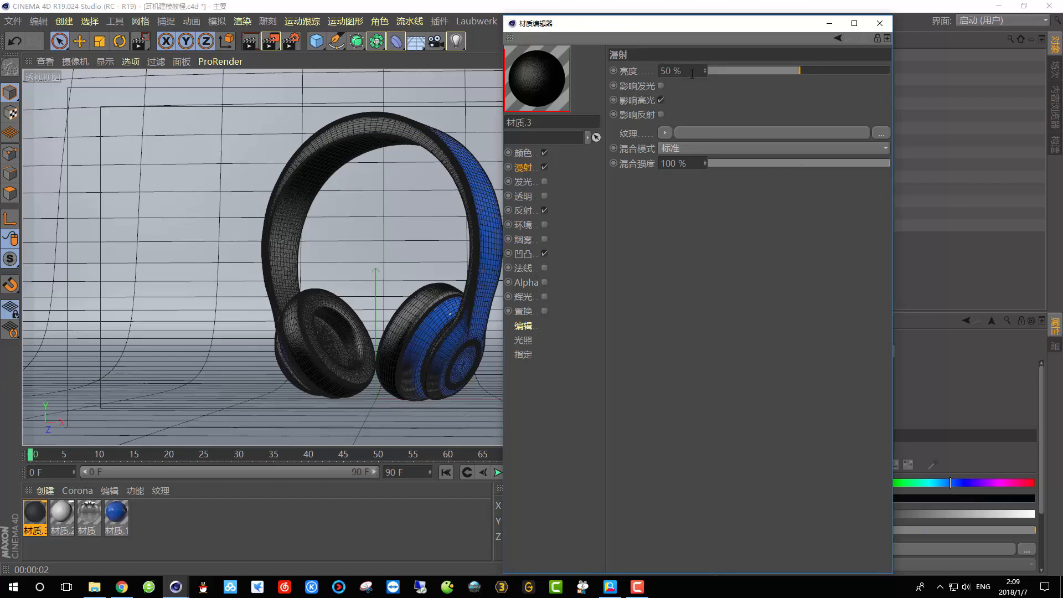
pyautogui.moveTo(291, 41); pyautogui.dragTo(403, 434)
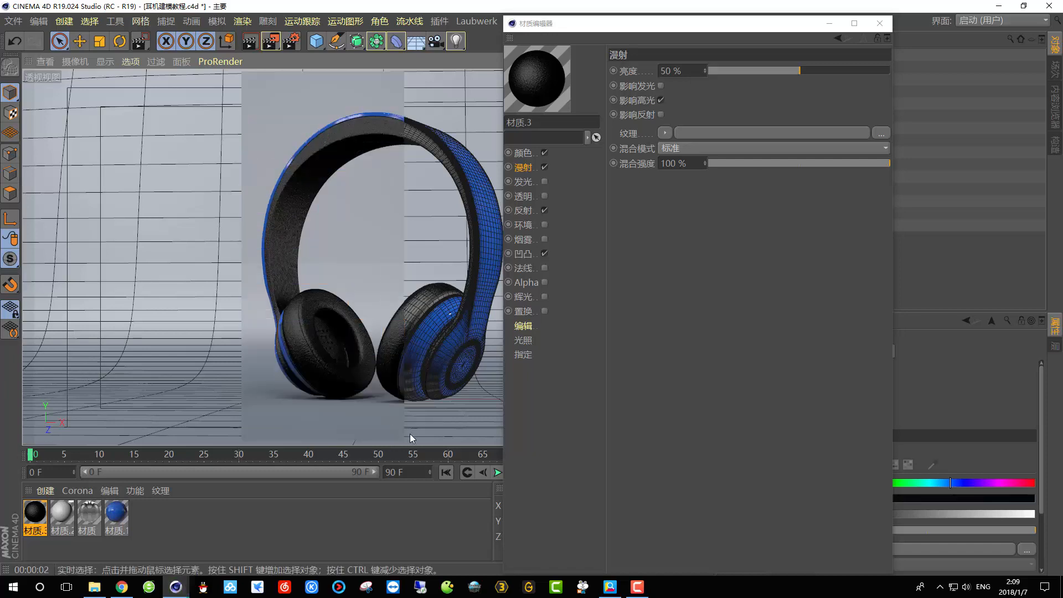
# - Set 材质.3's bump (凹凸) strength to -15% and check it with a region render and a render of the full view
pyautogui.click(523, 254)
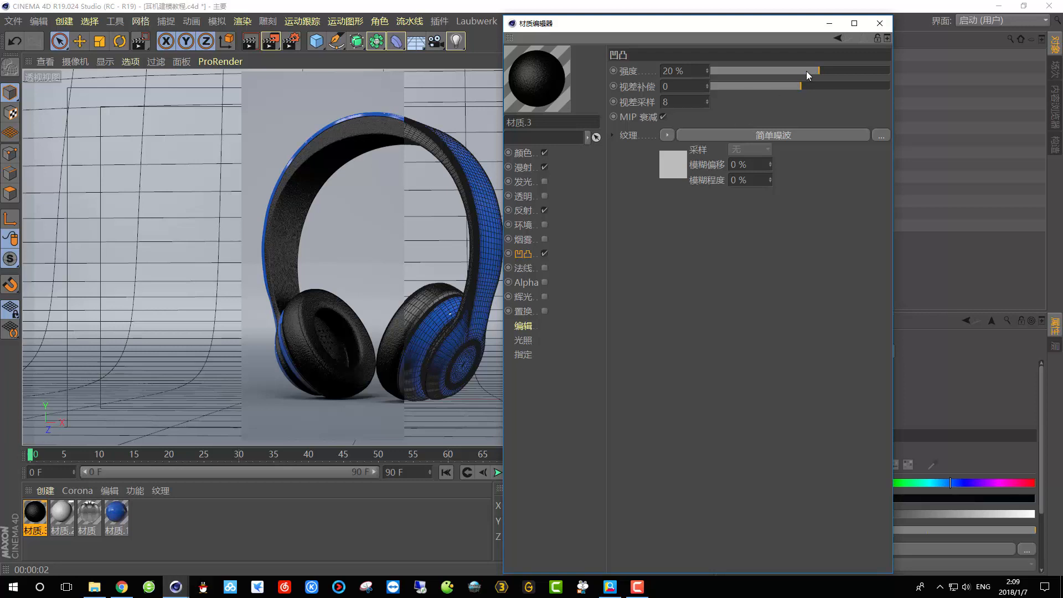
pyautogui.moveTo(819, 69); pyautogui.dragTo(787, 71)
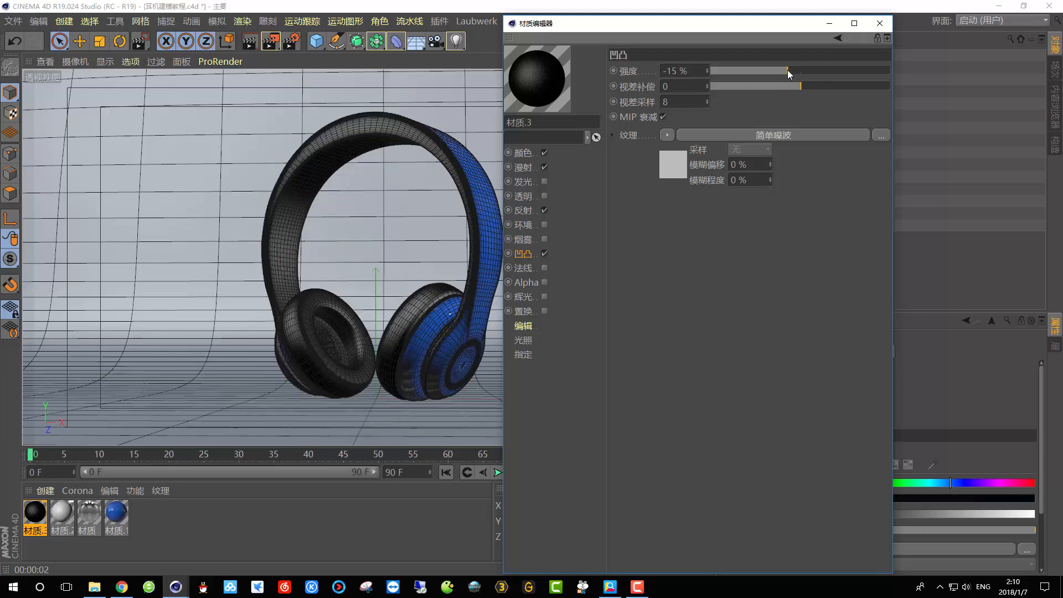
pyautogui.moveTo(275, 41); pyautogui.dragTo(304, 52)
pyautogui.moveTo(259, 108); pyautogui.dragTo(379, 442)
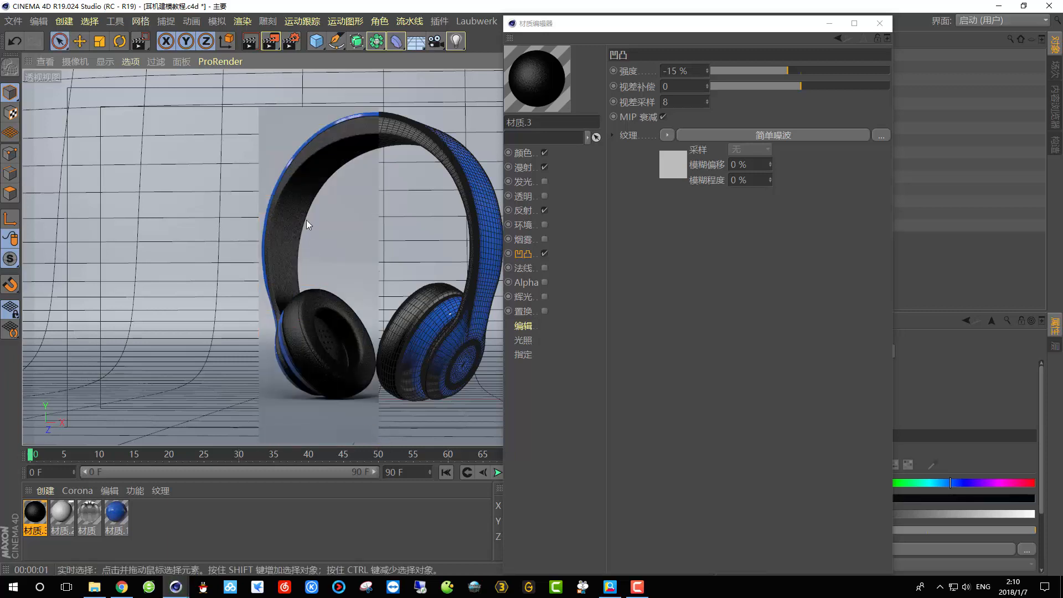
pyautogui.click(878, 22)
pyautogui.click(252, 40)
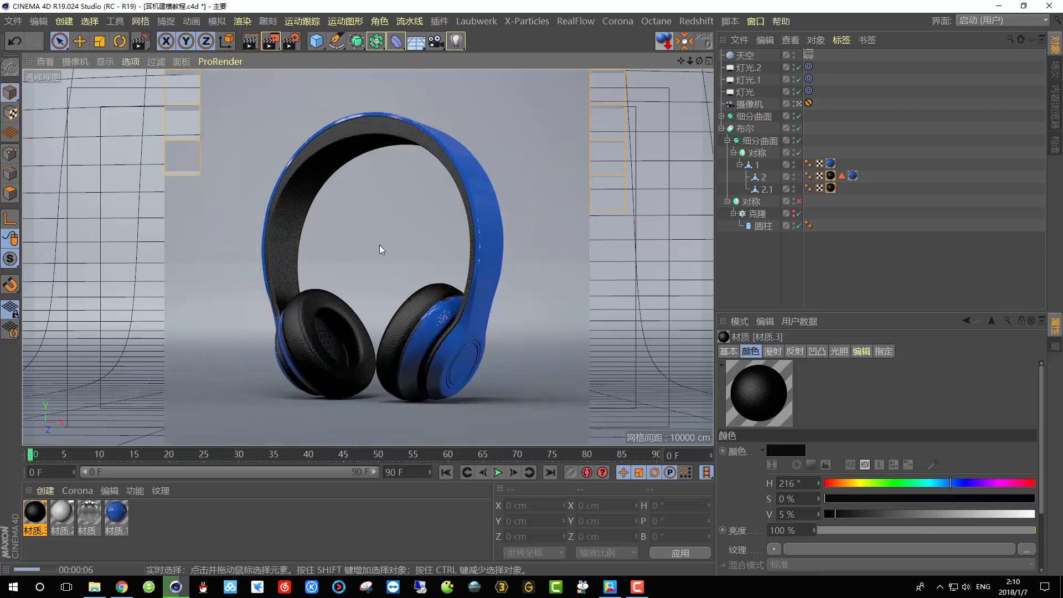
# - Replace the sky material's luminance (发光) texture with 87time hdr 03.hdr from the content browser and render the active view
pyautogui.click(747, 56)
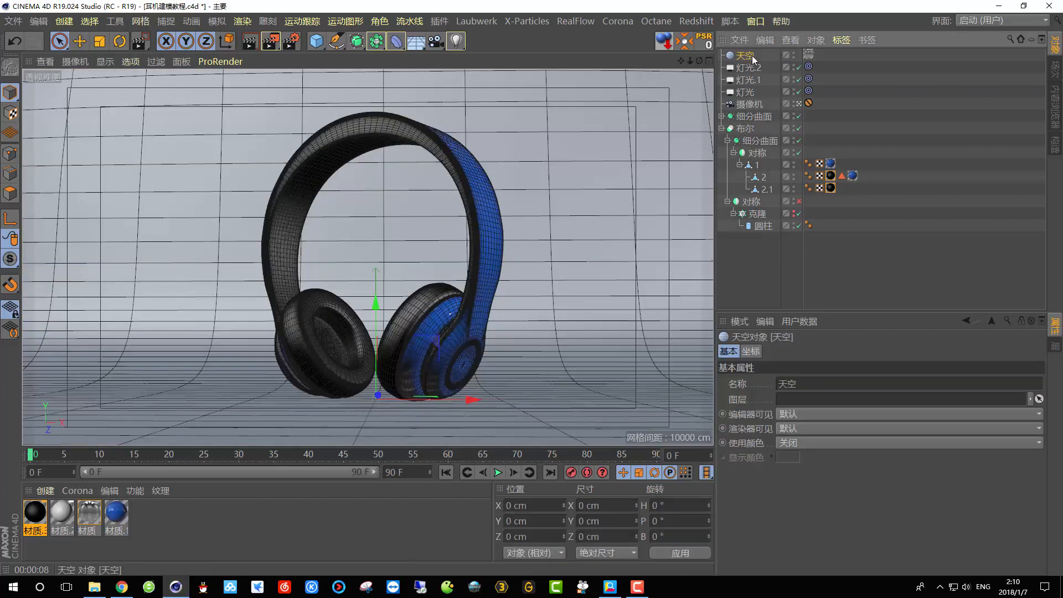
pyautogui.doubleClick(85, 510)
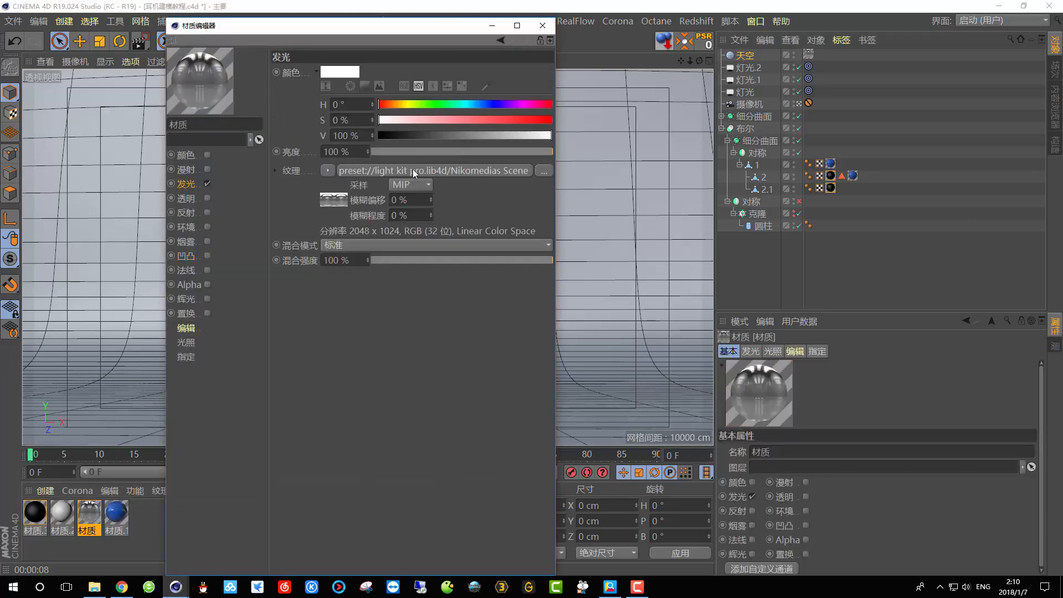
pyautogui.click(755, 22)
pyautogui.click(790, 97)
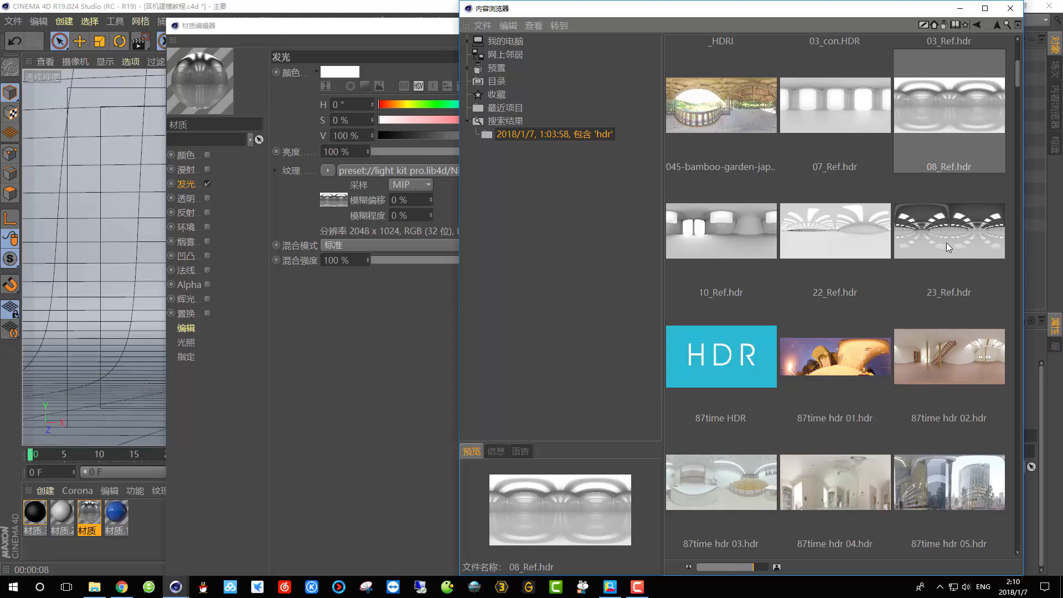
pyautogui.scroll(-3, 945, 242)
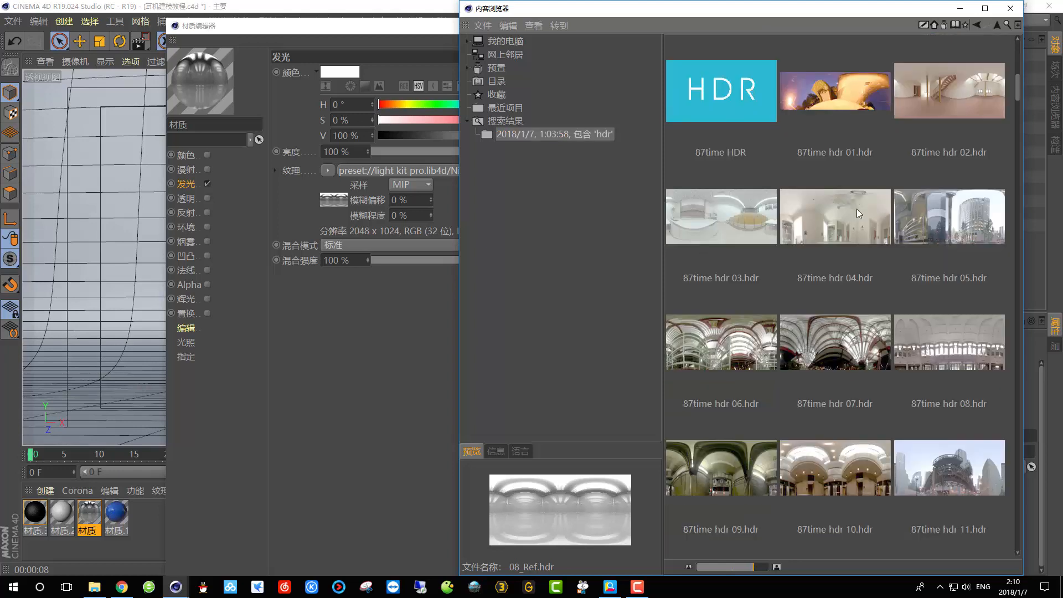
pyautogui.moveTo(706, 215); pyautogui.dragTo(400, 176)
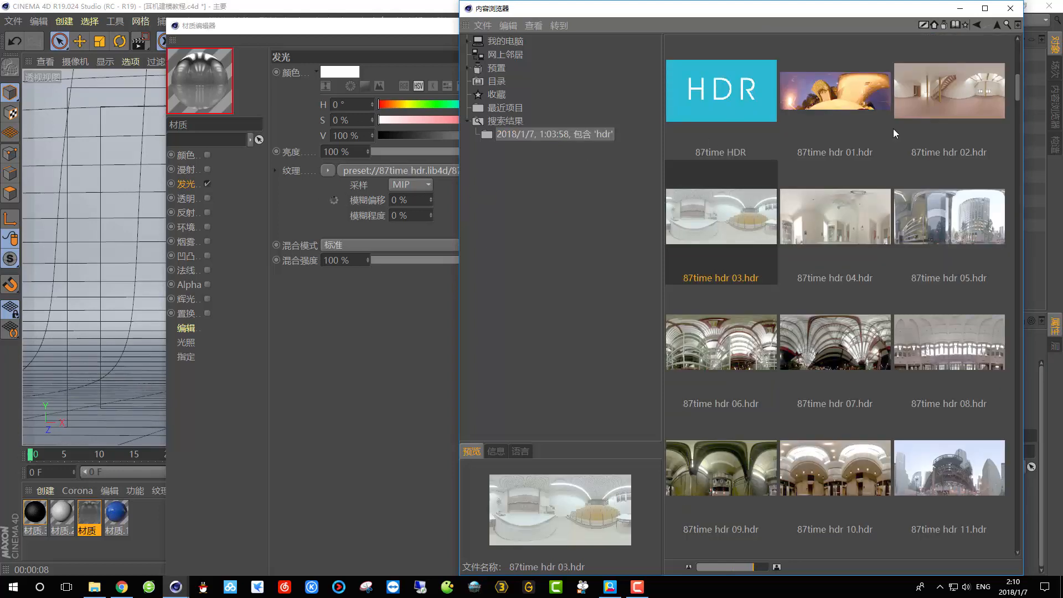
pyautogui.click(1011, 9)
pyautogui.click(540, 27)
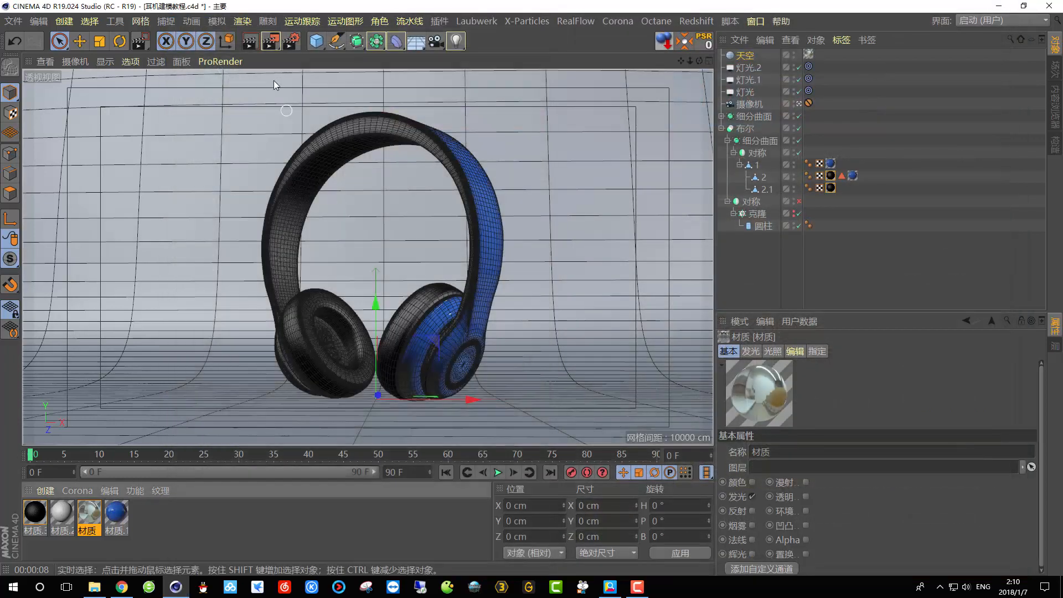
pyautogui.click(246, 43)
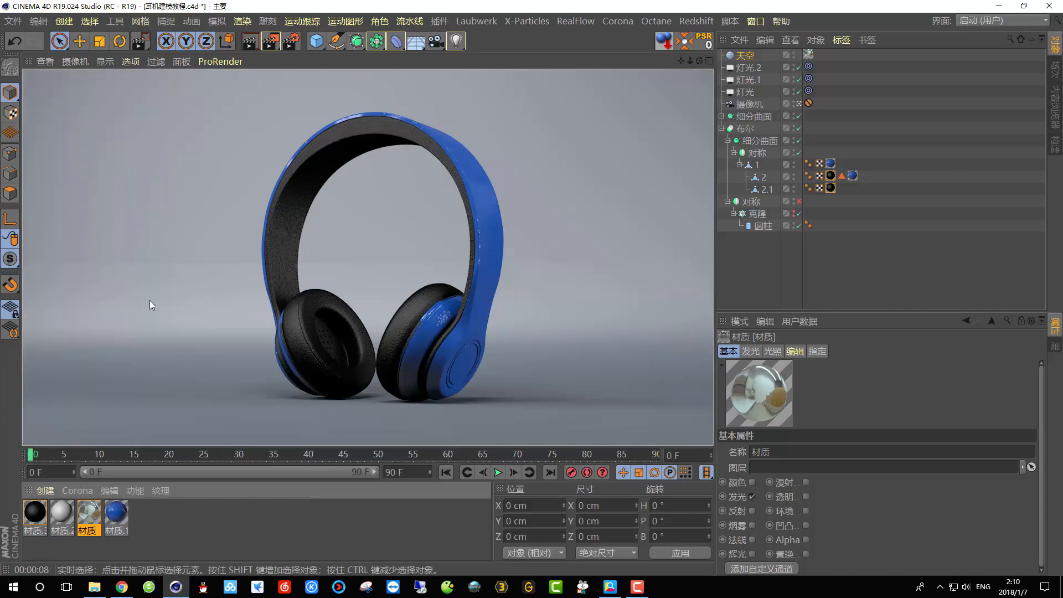
# - Create a new material and apply it to the backdrop's 细分曲面 object
pyautogui.doubleClick(181, 508)
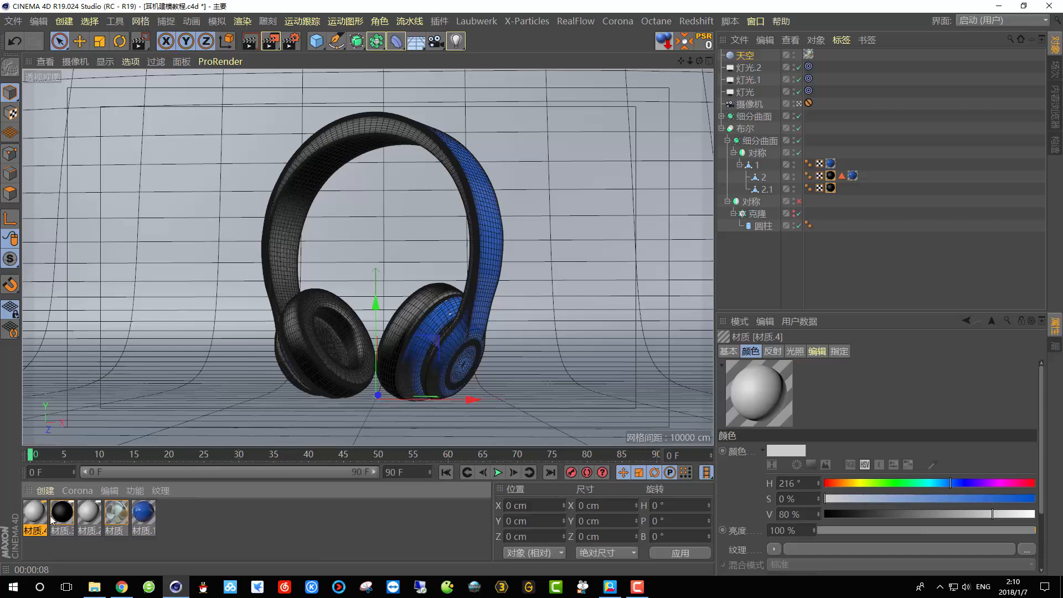
pyautogui.moveTo(567, 248); pyautogui.dragTo(754, 118)
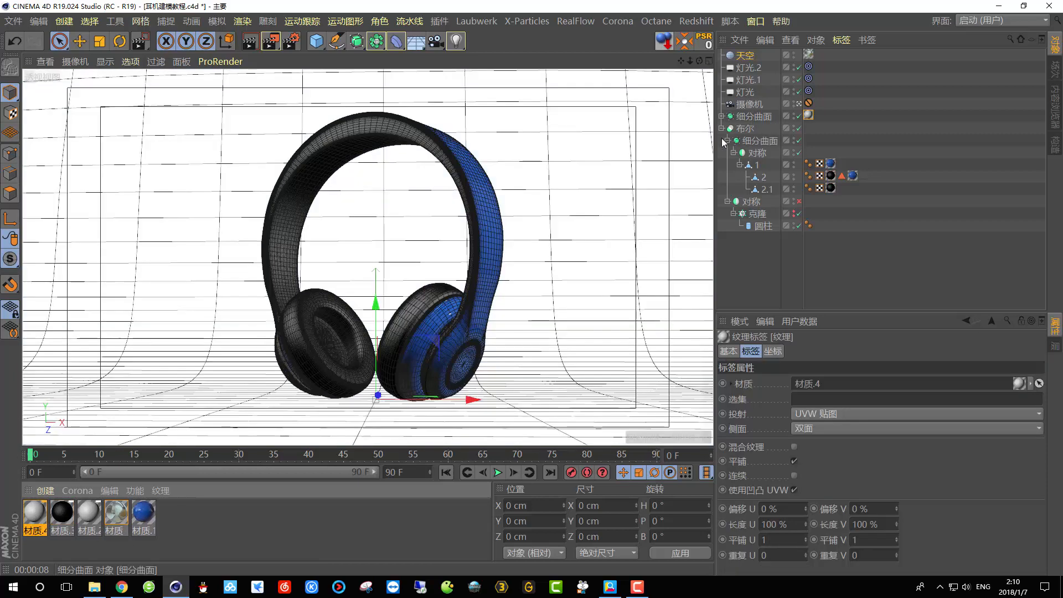
pyautogui.click(30, 517)
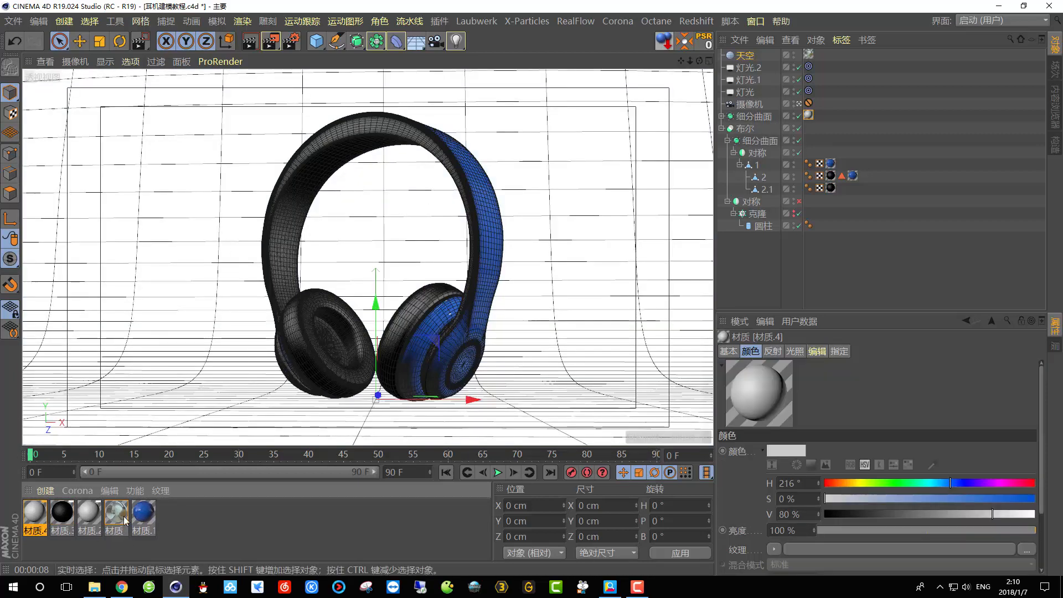
# - Set the new backdrop material's luminance (发光) color to V 26% and its base color (颜色) to V 20%
pyautogui.doubleClick(30, 517)
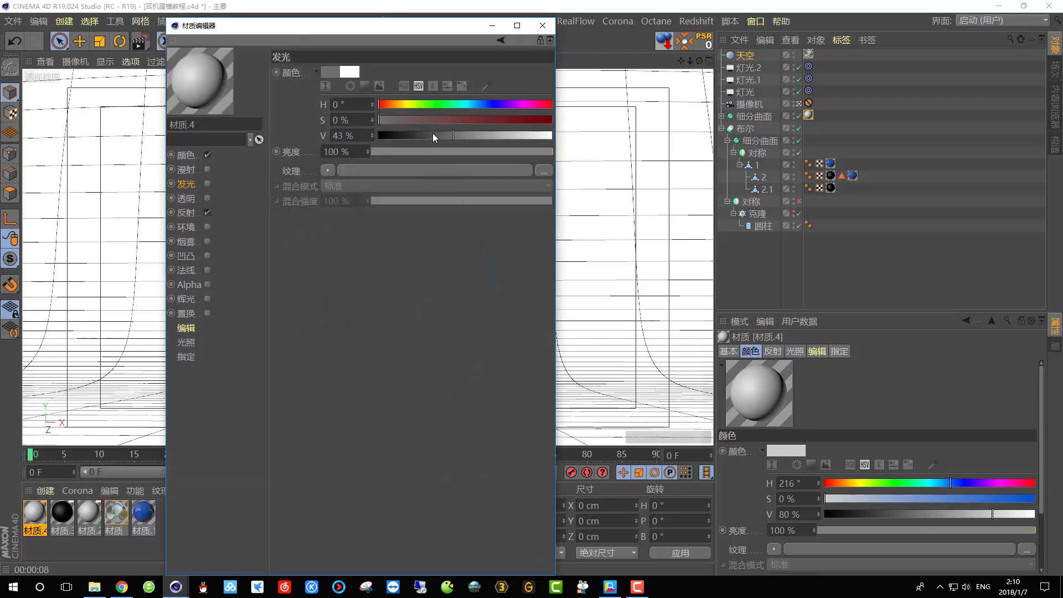
pyautogui.moveTo(444, 135); pyautogui.dragTo(423, 135)
pyautogui.click(421, 135)
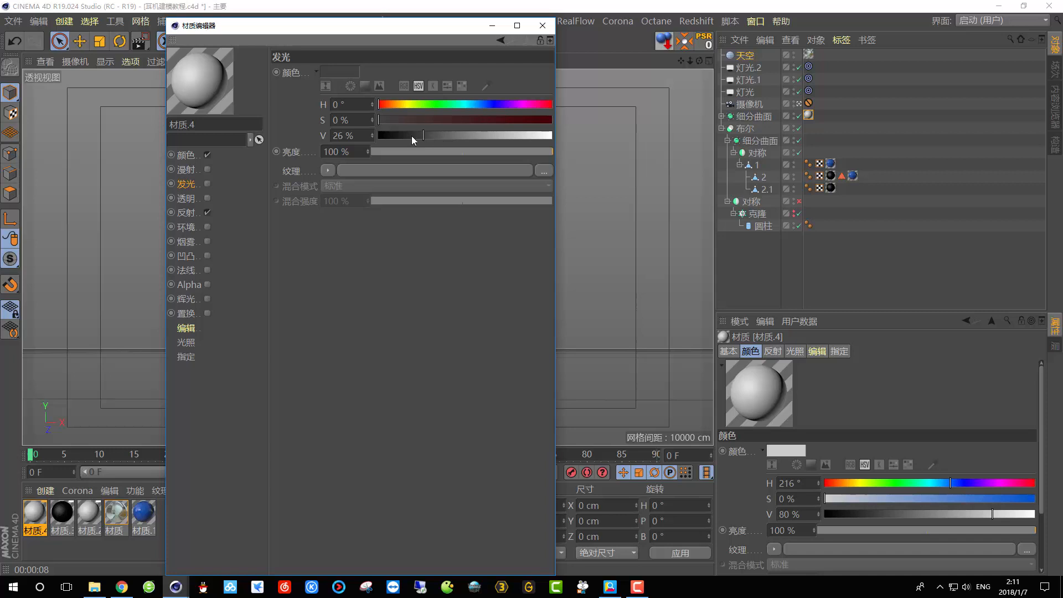
pyautogui.click(189, 155)
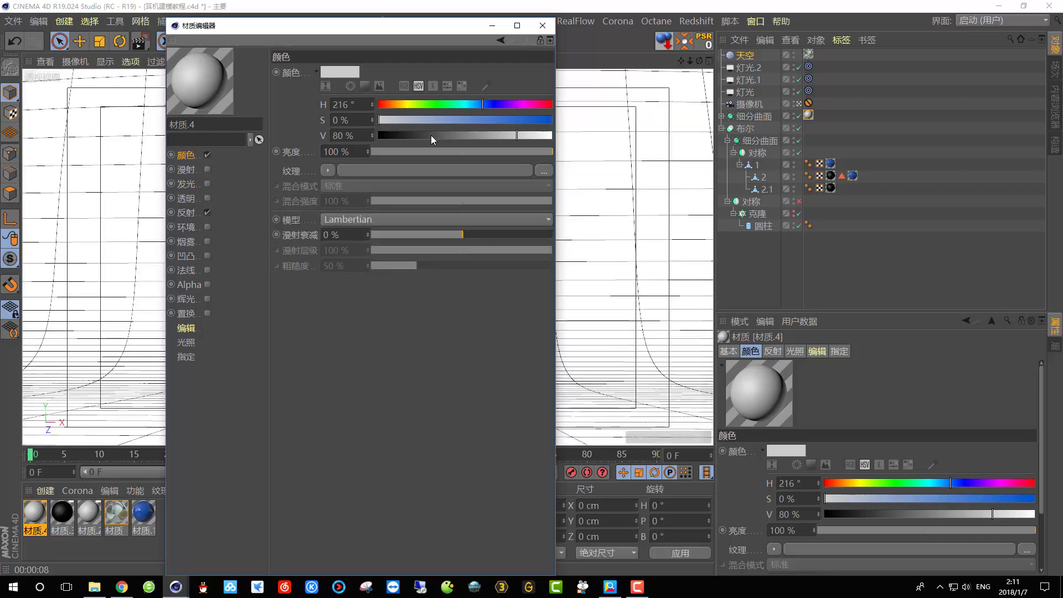
pyautogui.moveTo(431, 135); pyautogui.dragTo(414, 135)
pyautogui.click(539, 26)
# - Render a region covering the whole headphones to check them against the darkened backdrop
pyautogui.moveTo(272, 41); pyautogui.dragTo(315, 58)
pyautogui.moveTo(213, 94); pyautogui.dragTo(344, 223)
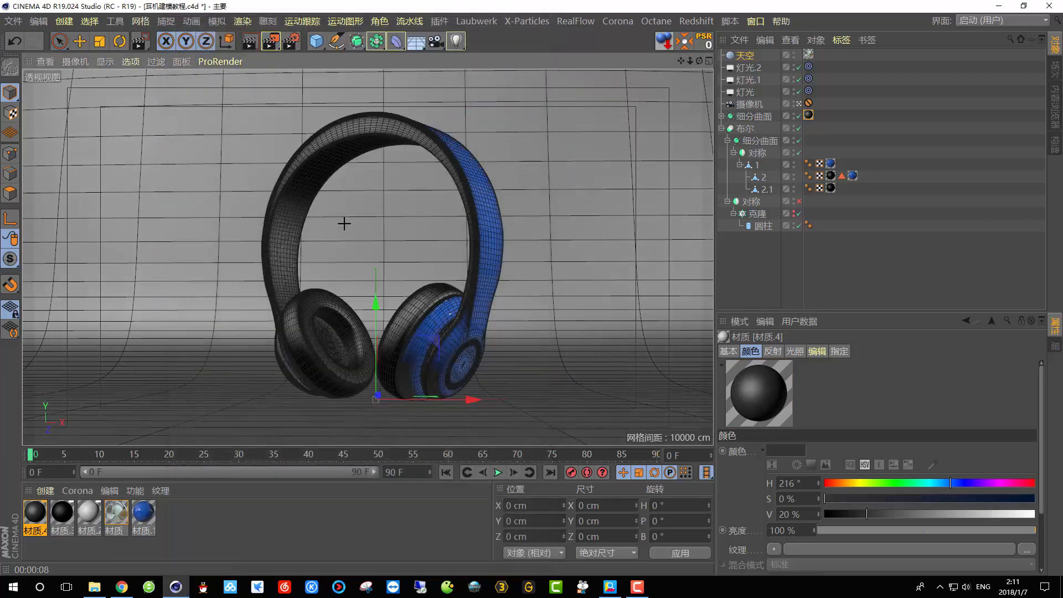
pyautogui.moveTo(233, 84); pyautogui.dragTo(494, 384)
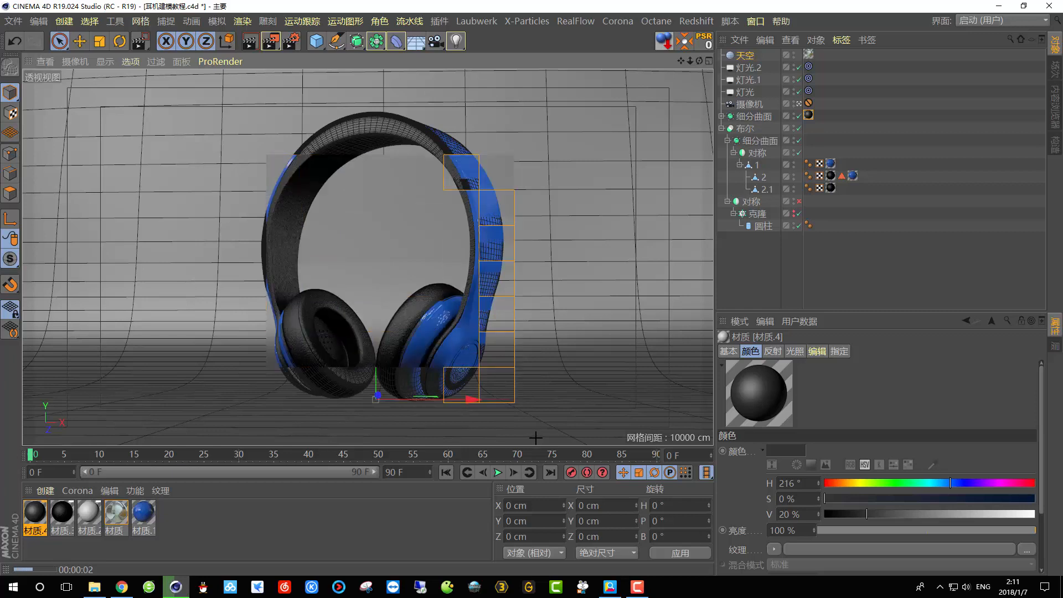
pyautogui.click(536, 437)
pyautogui.moveTo(273, 41); pyautogui.dragTo(316, 58)
pyautogui.moveTo(237, 82); pyautogui.dragTo(508, 447)
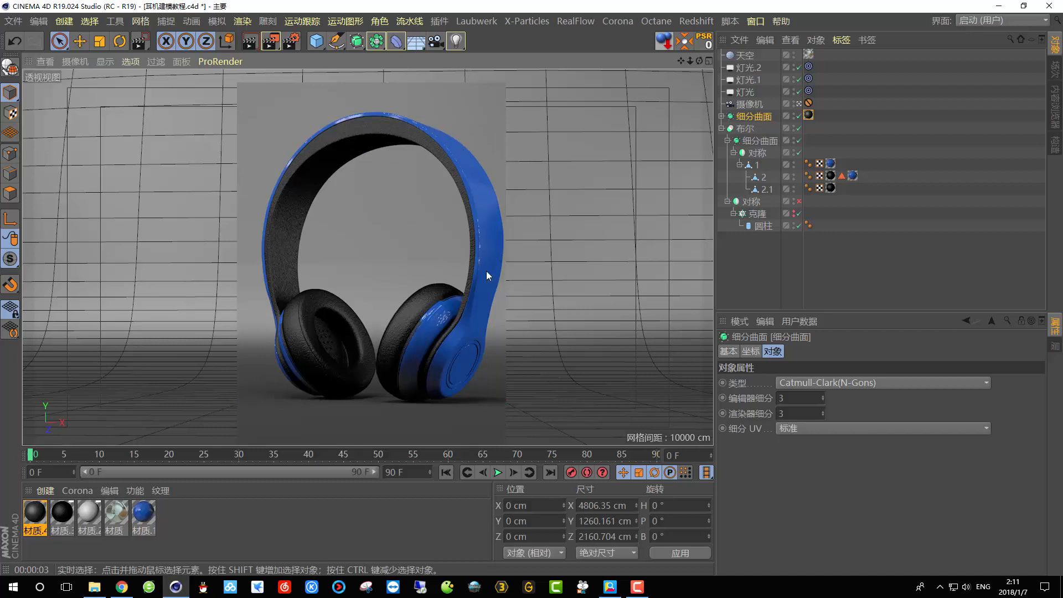
# - Clear the object selection and add a tube (管道) primitive to the scene
pyautogui.click(479, 184)
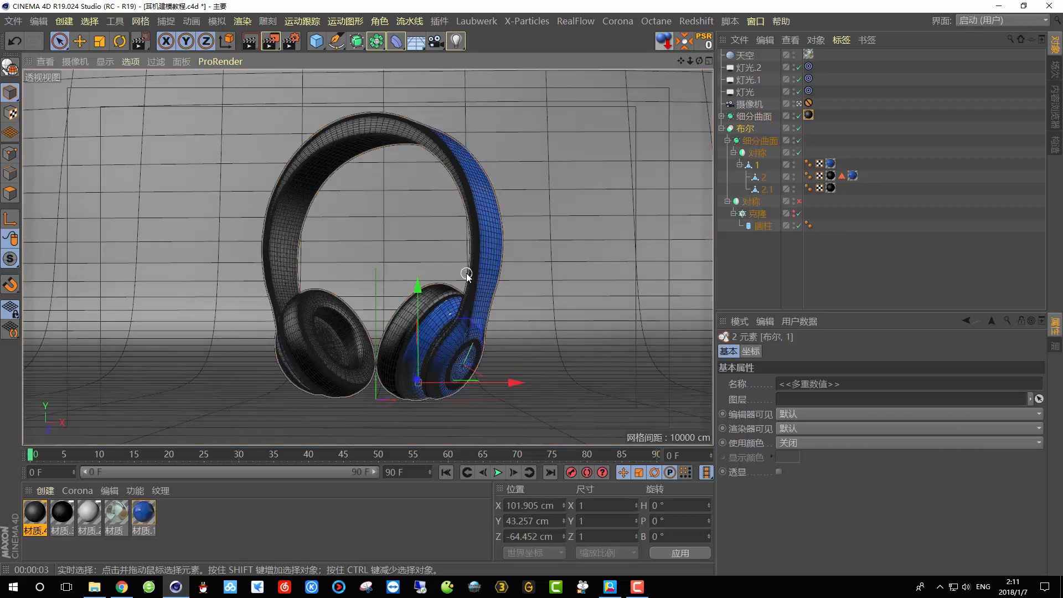
pyautogui.click(755, 277)
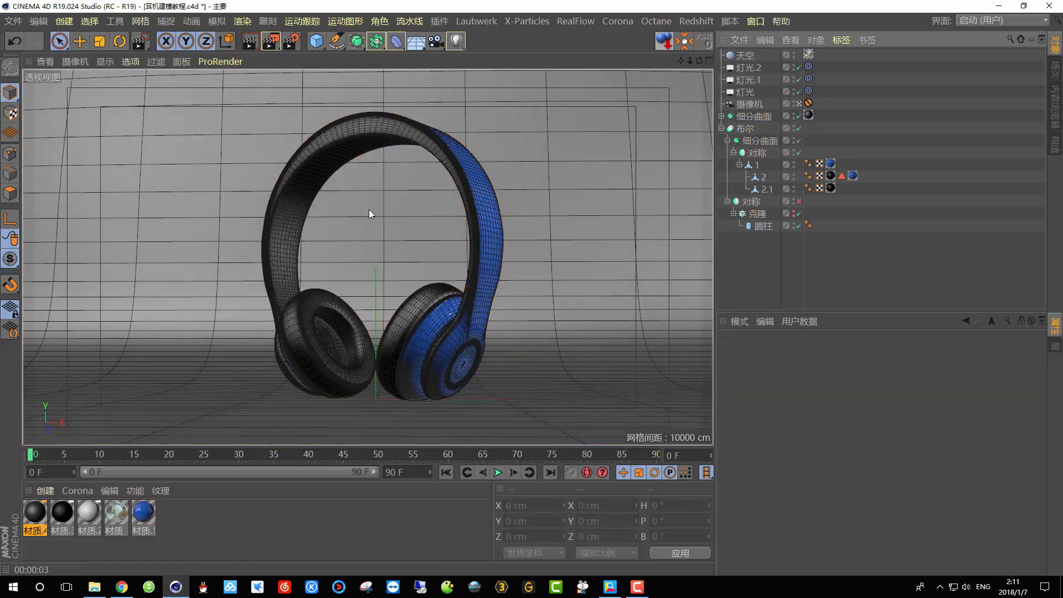
pyautogui.click(319, 43)
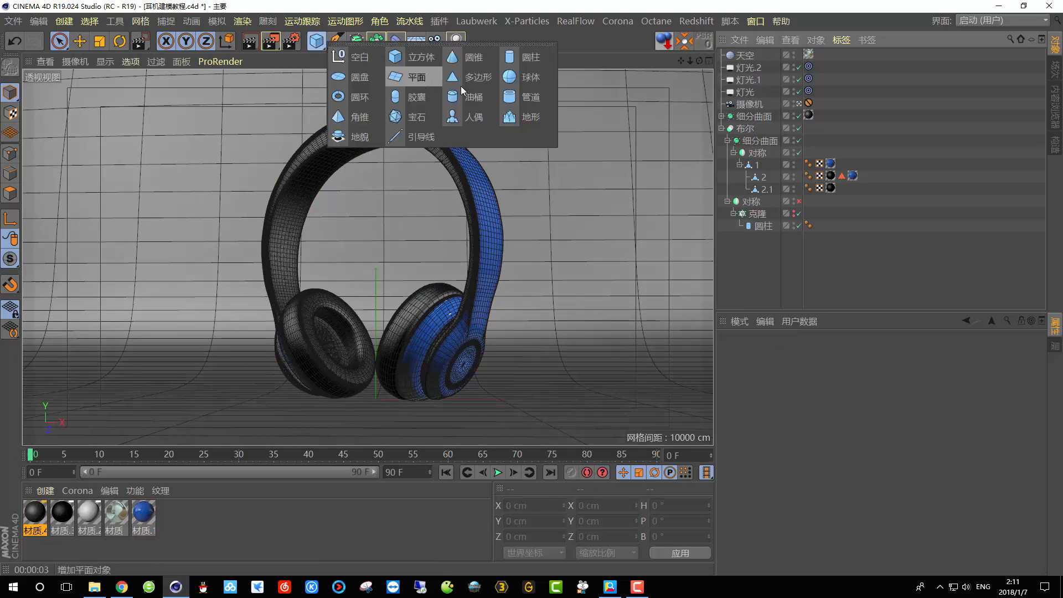
pyautogui.click(523, 98)
# - Shape the tube into a thin ring around the headphones, radii about 349 cm and height about 44 cm, and place it at Y about 145 cm
pyautogui.moveTo(380, 364); pyautogui.dragTo(522, 190)
pyautogui.moveTo(375, 125); pyautogui.dragTo(375, 182)
pyautogui.moveTo(457, 217); pyautogui.dragTo(456, 231)
pyautogui.moveTo(374, 184); pyautogui.dragTo(380, 223)
pyautogui.moveTo(458, 279); pyautogui.dragTo(519, 273)
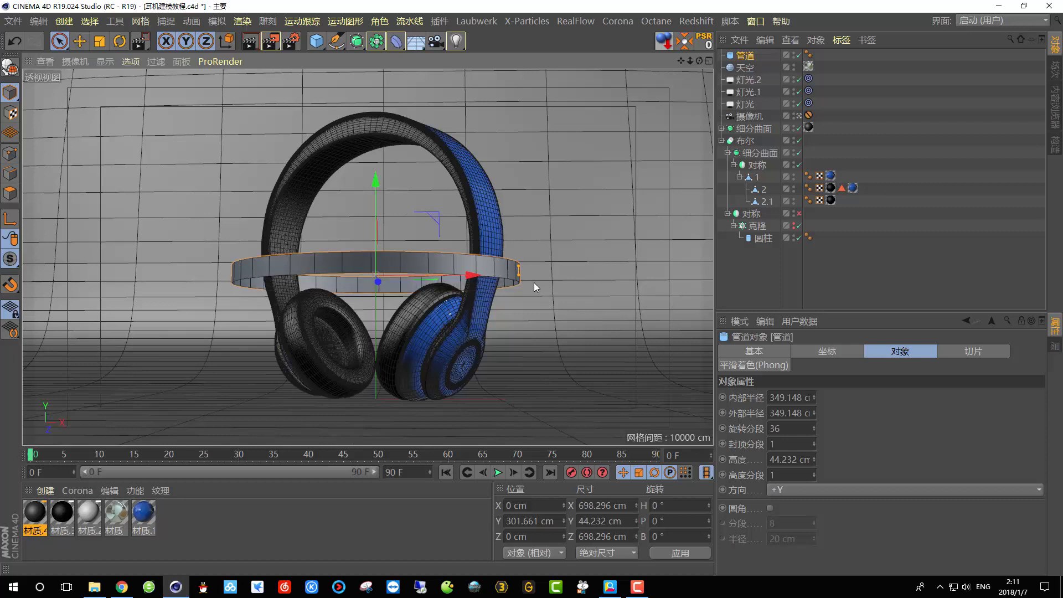
pyautogui.moveTo(378, 217); pyautogui.dragTo(391, 274)
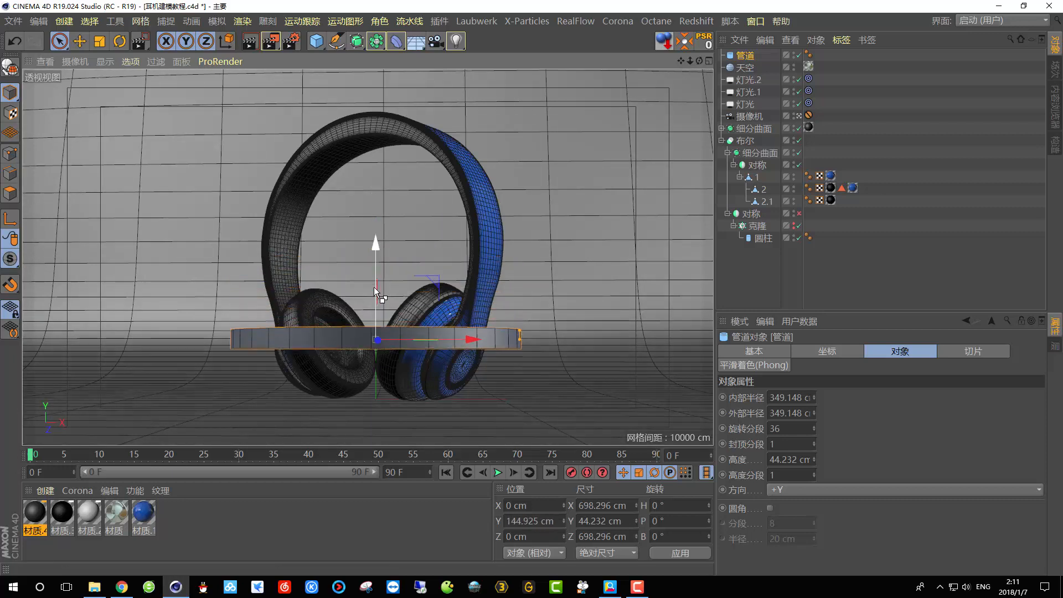
# - Create a material with color (颜色) and reflectance (反射) off and white luminance (发光) on, and apply it to the tube
pyautogui.doubleClick(204, 516)
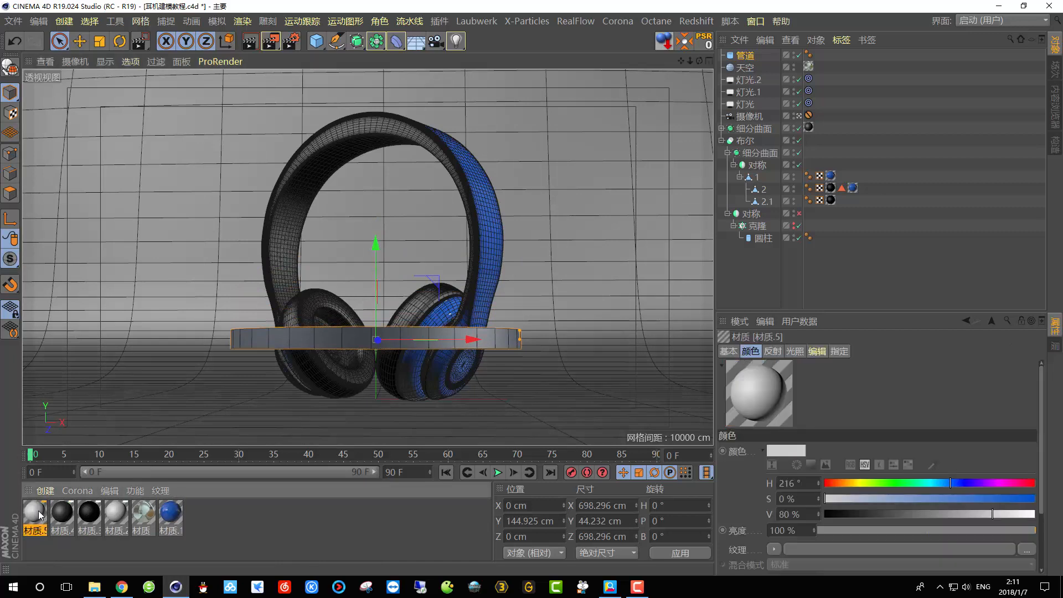
pyautogui.doubleClick(36, 512)
pyautogui.click(206, 156)
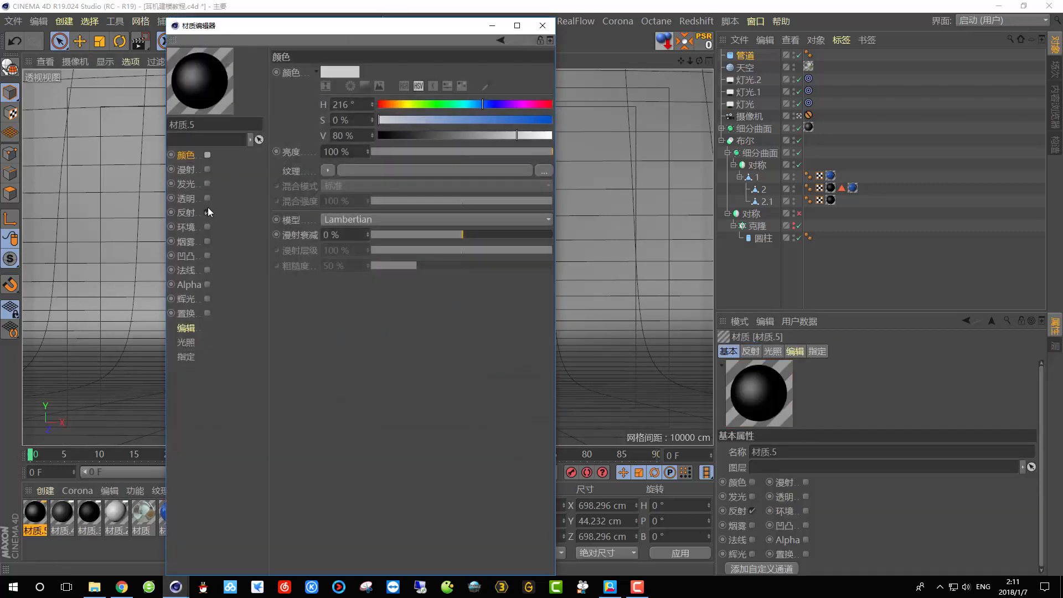
pyautogui.click(207, 212)
pyautogui.click(188, 184)
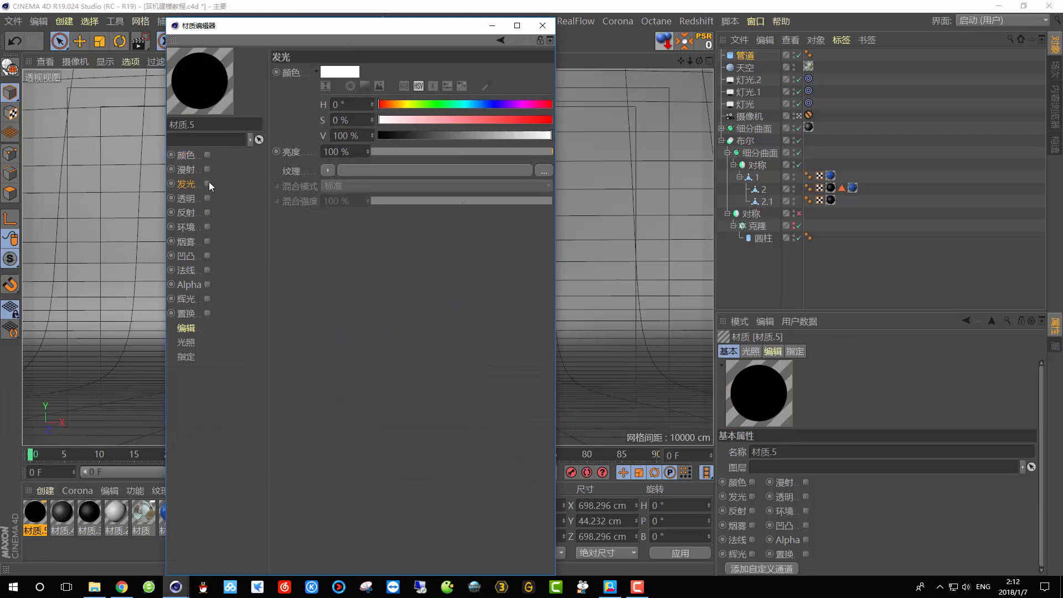
pyautogui.click(207, 184)
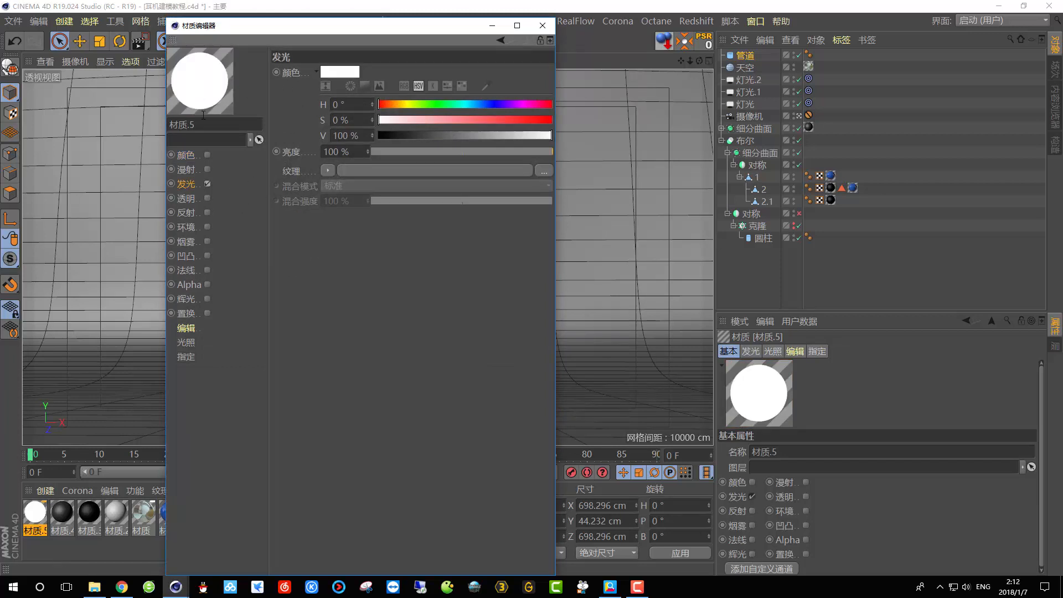
pyautogui.click(537, 27)
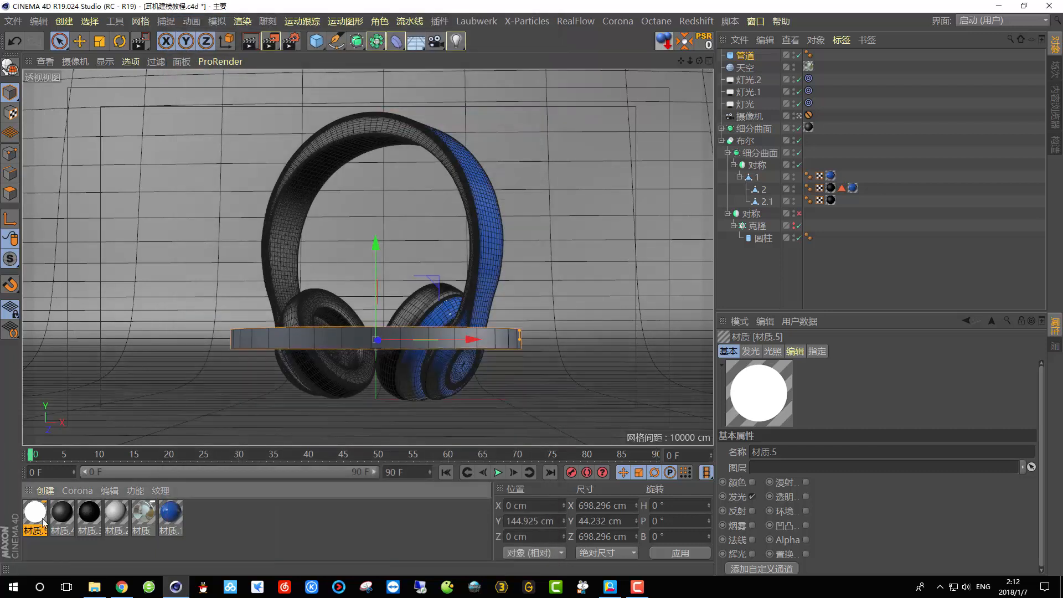
pyautogui.moveTo(746, 54); pyautogui.dragTo(746, 56)
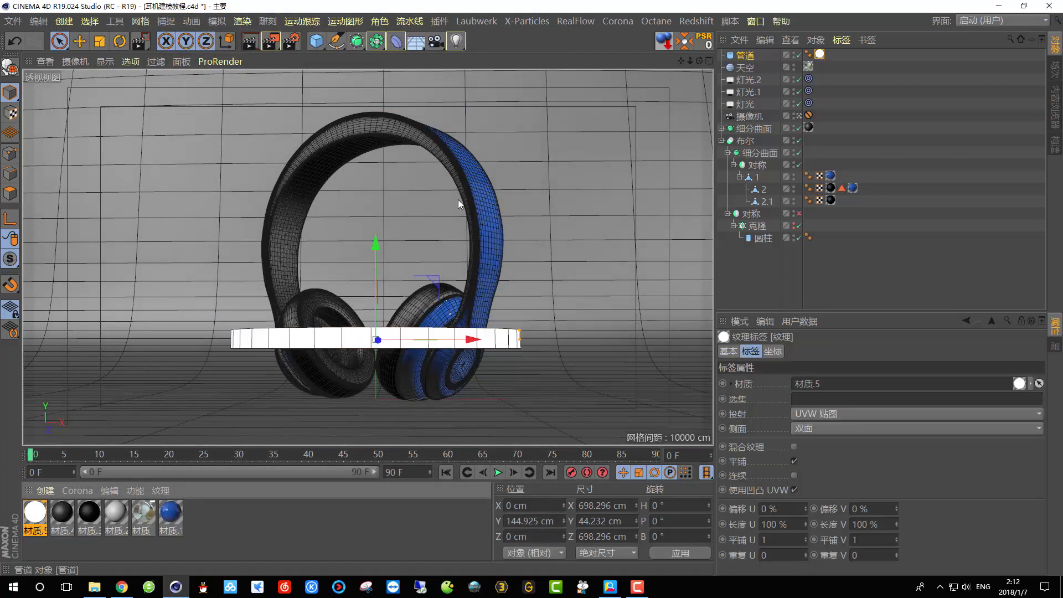
# - Duplicate the glowing tube upward into a stack of seven rings reaching Y about 622 cm, and disable the 布尔 object
pyautogui.keyDown('ctrl'); pyautogui.moveTo(380, 239); pyautogui.dragTo(376, 232); pyautogui.keyUp('ctrl')
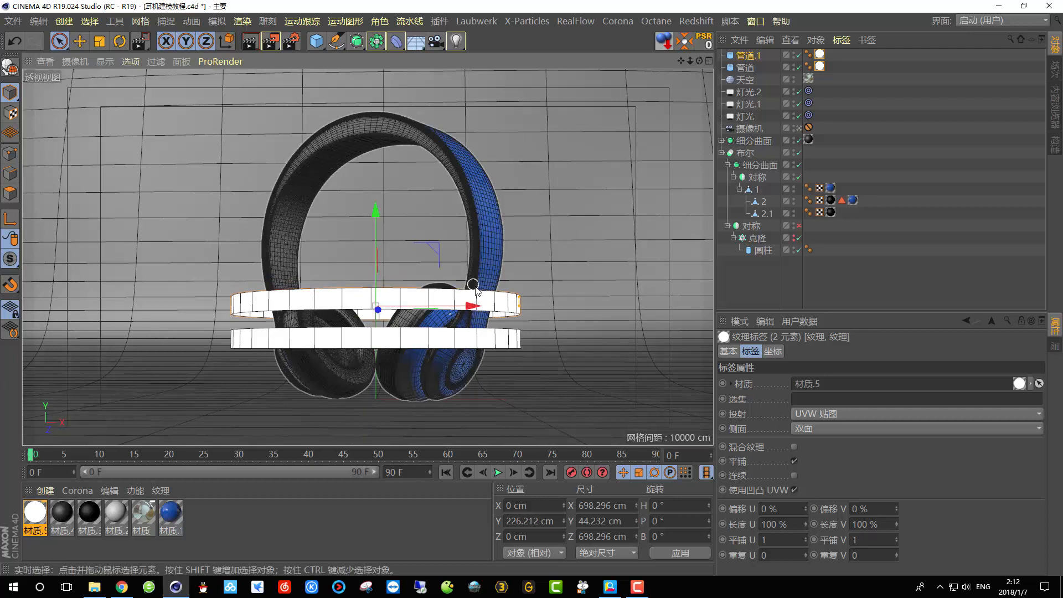
pyautogui.click(798, 153)
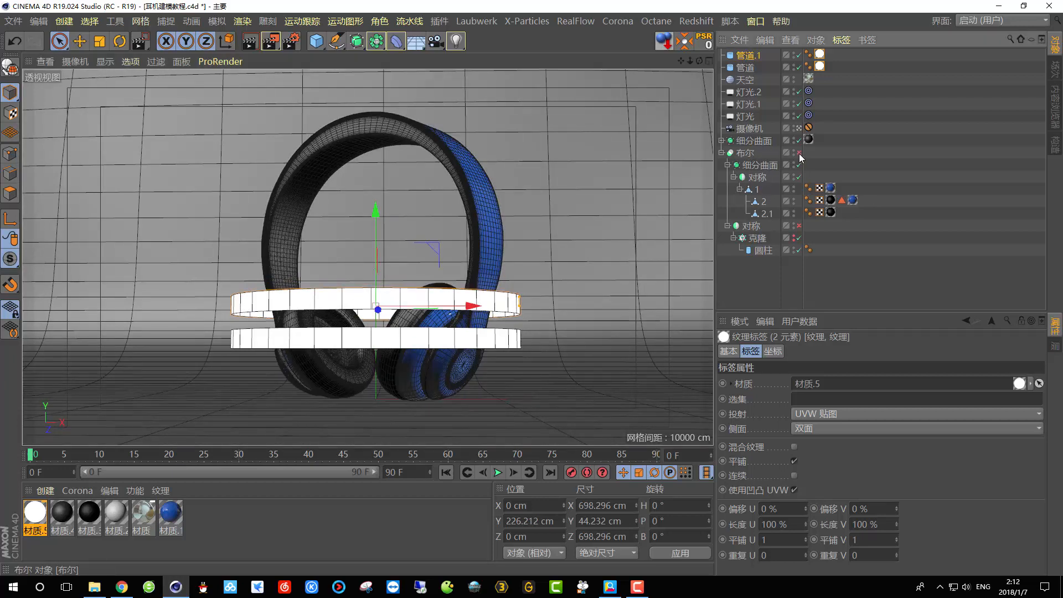
pyautogui.keyDown('ctrl'); pyautogui.moveTo(374, 247); pyautogui.dragTo(377, 90); pyautogui.keyUp('ctrl')
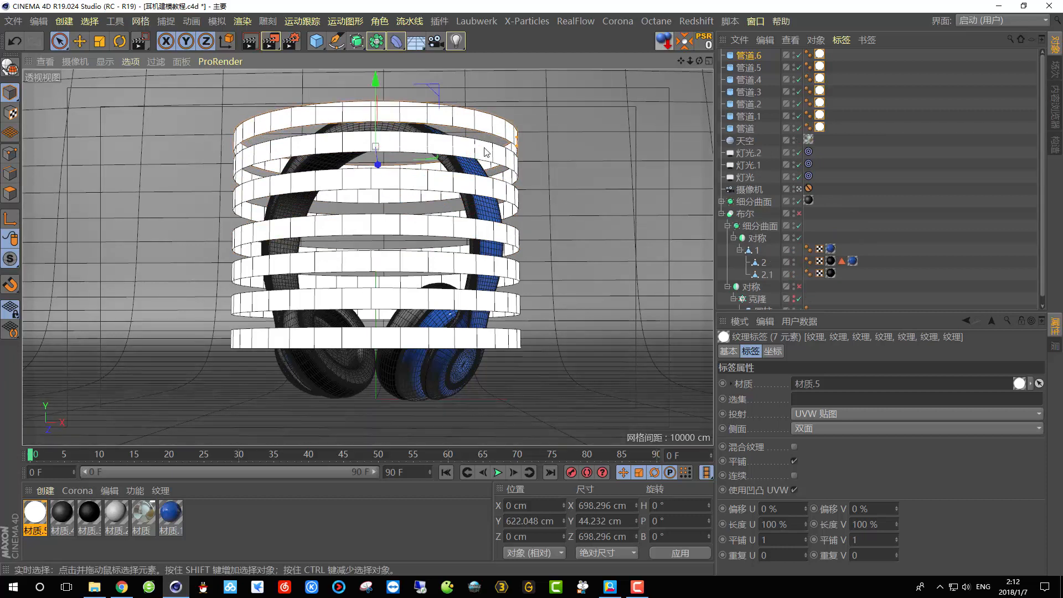
# - Select all seven tubes and group them under one null object
pyautogui.moveTo(841, 51); pyautogui.dragTo(730, 129)
pyautogui.rightClick(820, 54)
pyautogui.moveTo(880, 35)
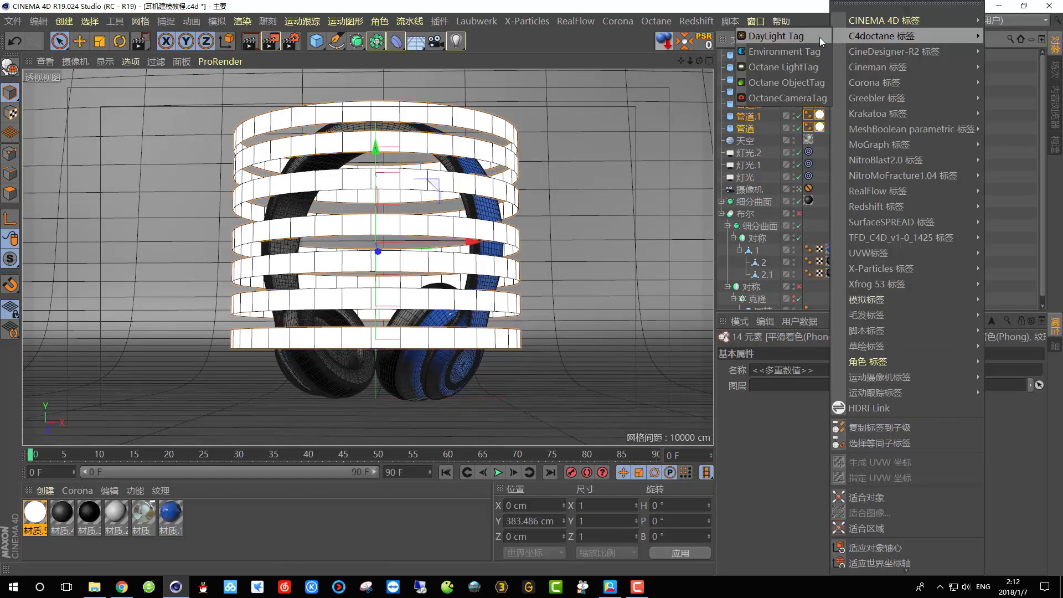
pyautogui.press('Escape')
pyautogui.click(816, 40)
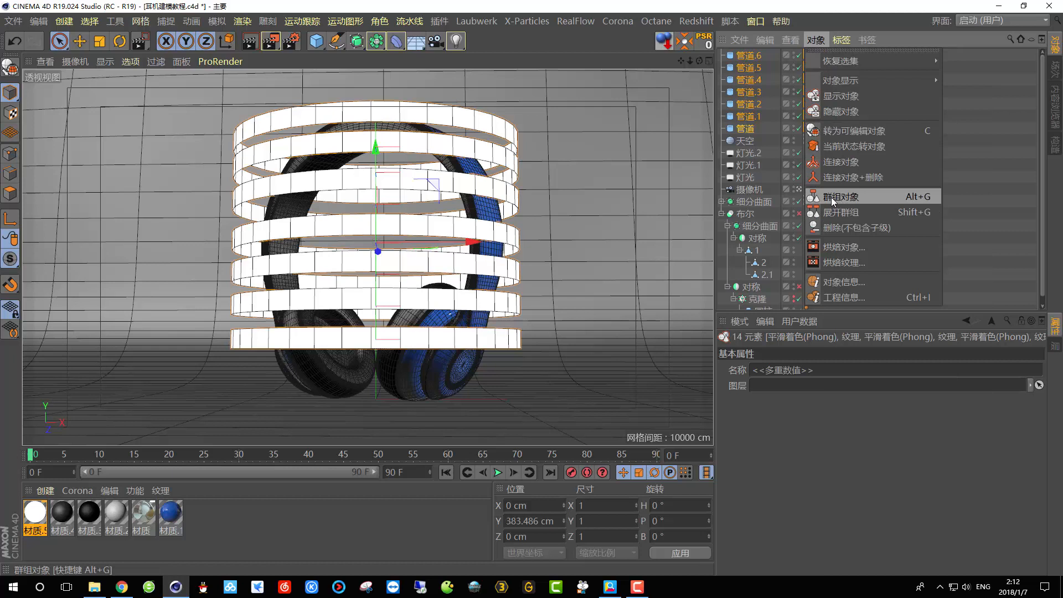
pyautogui.moveTo(840, 198)
pyautogui.click(908, 198)
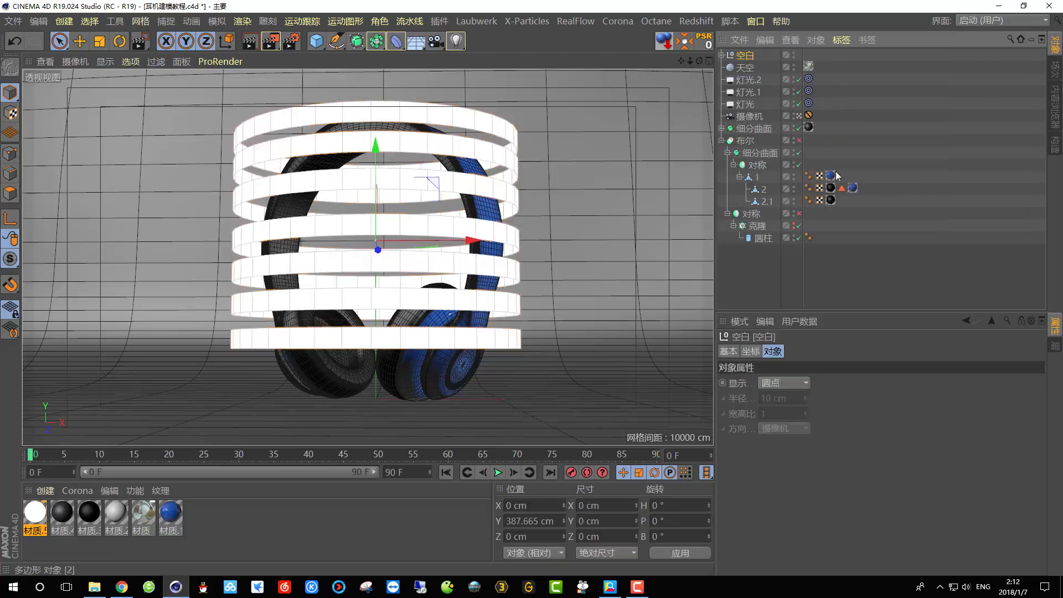
# - Hide the tube group in the viewport and render the active view
pyautogui.click(794, 53)
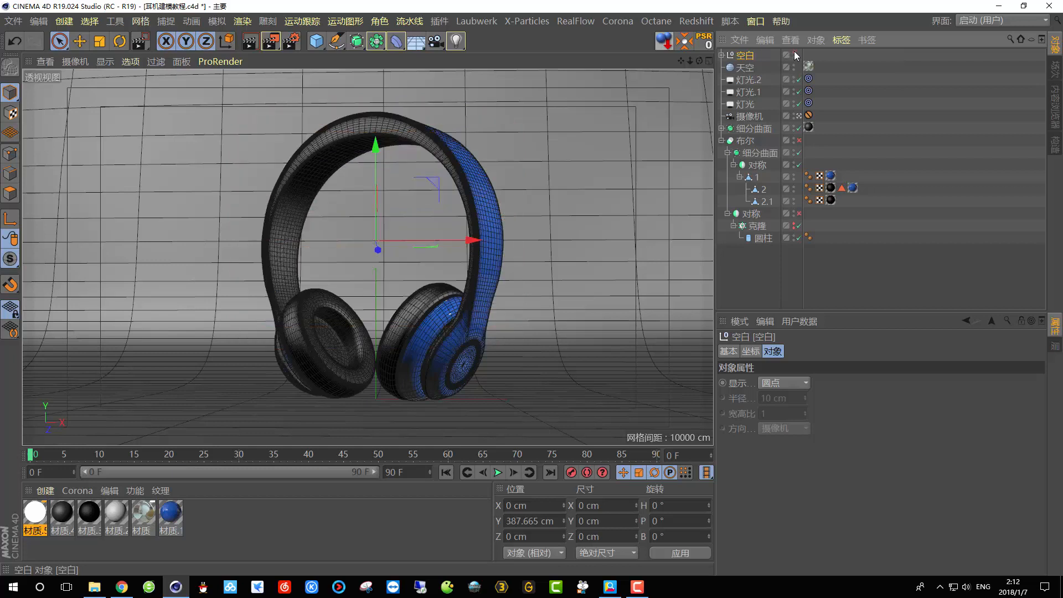
pyautogui.click(249, 43)
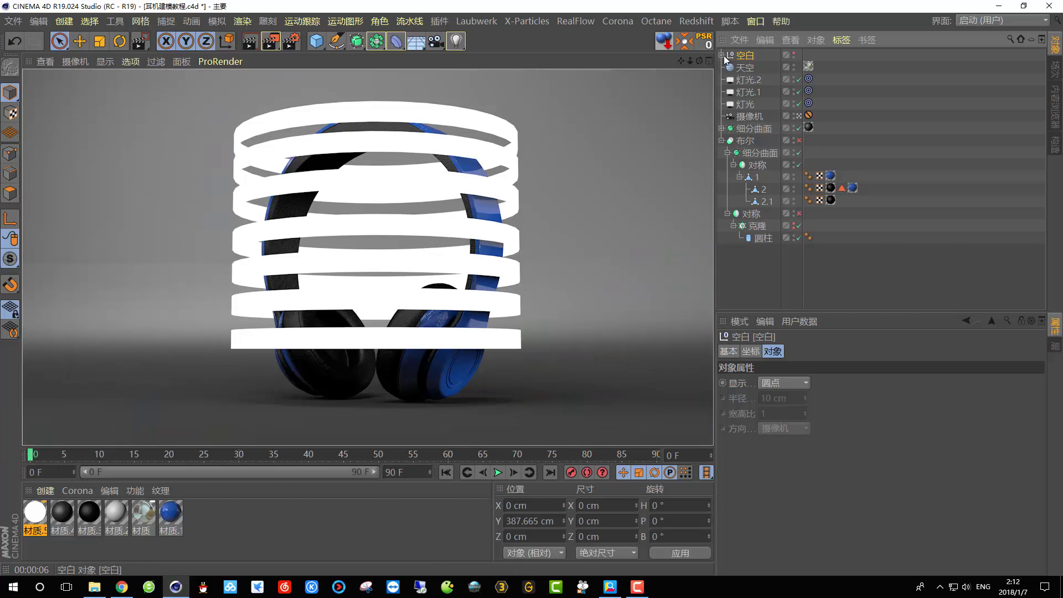
# - Add a compositing tag (合成) to the tube group with camera visibility (摄像机可见) turned off, and render the active view
pyautogui.click(744, 60)
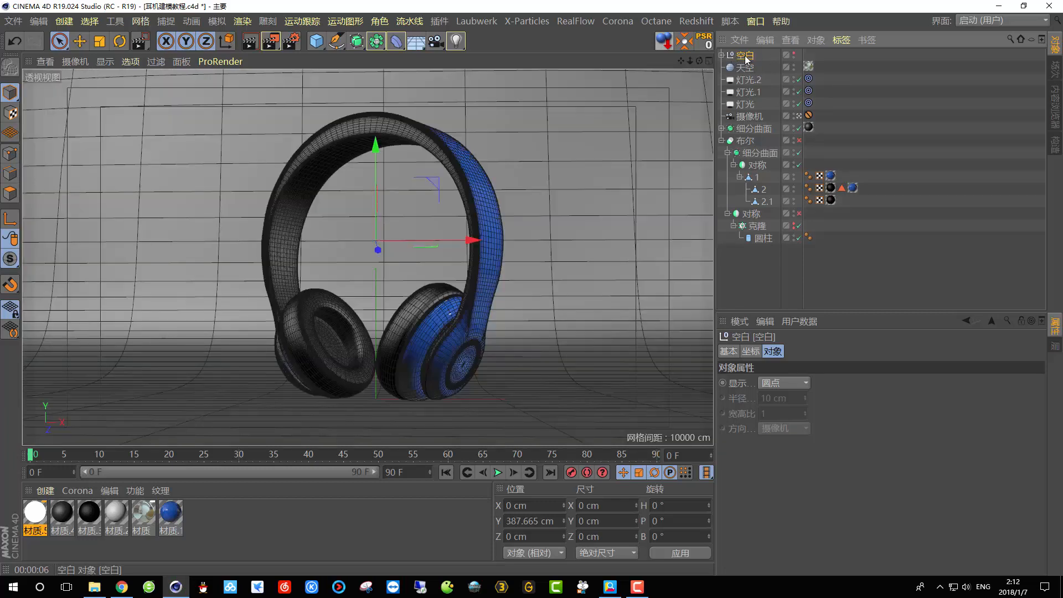
pyautogui.rightClick(744, 59)
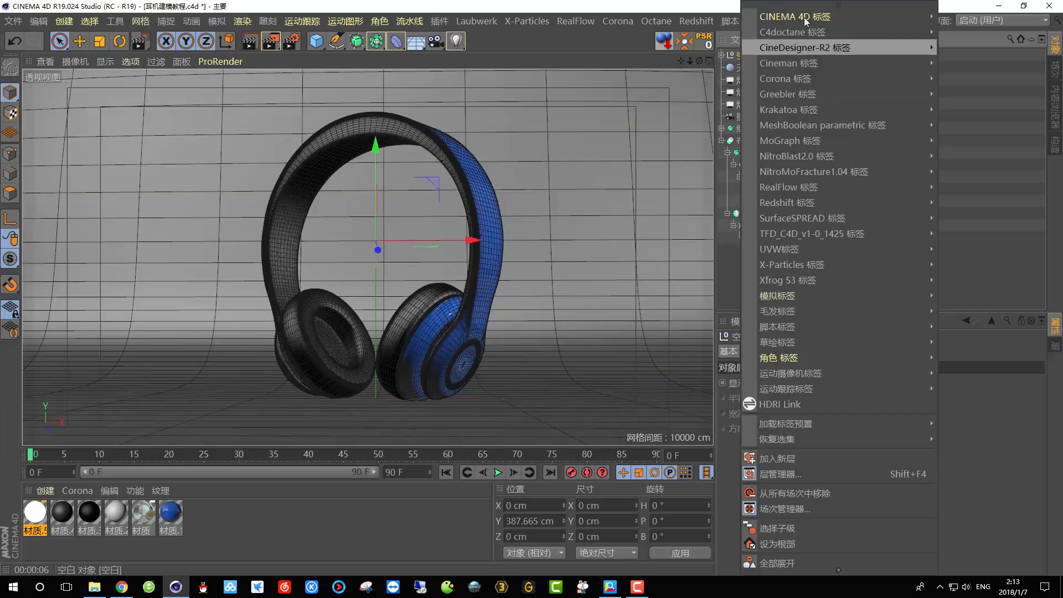
pyautogui.moveTo(810, 17)
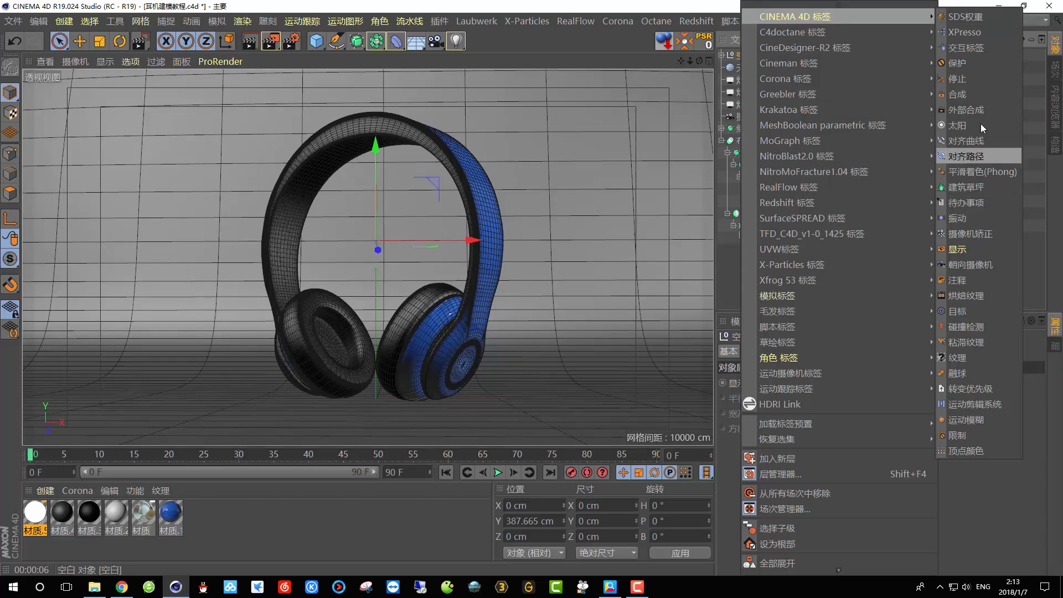
pyautogui.click(970, 94)
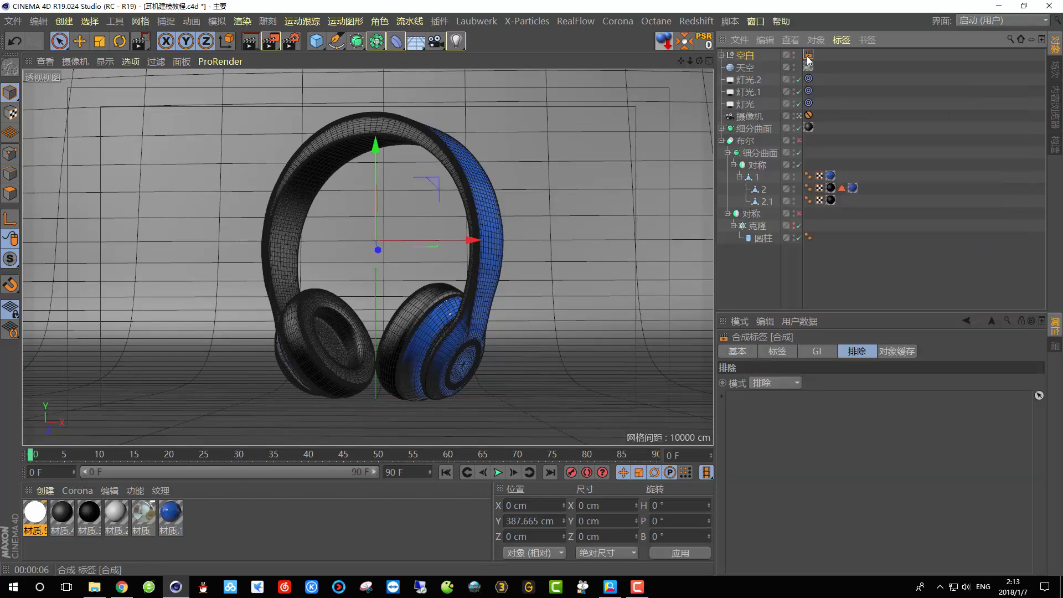
pyautogui.click(778, 352)
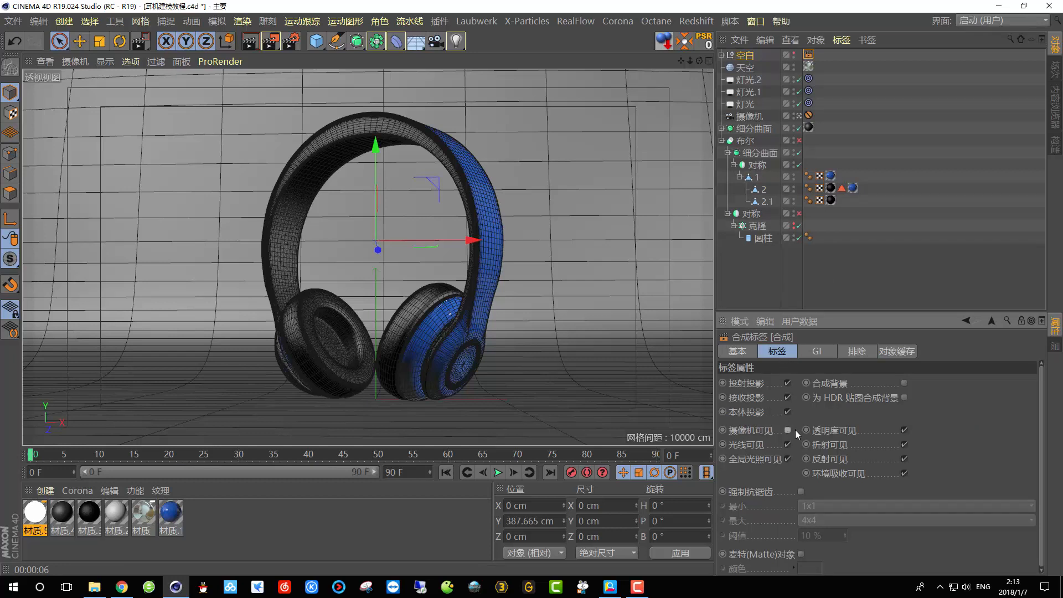
pyautogui.click(250, 43)
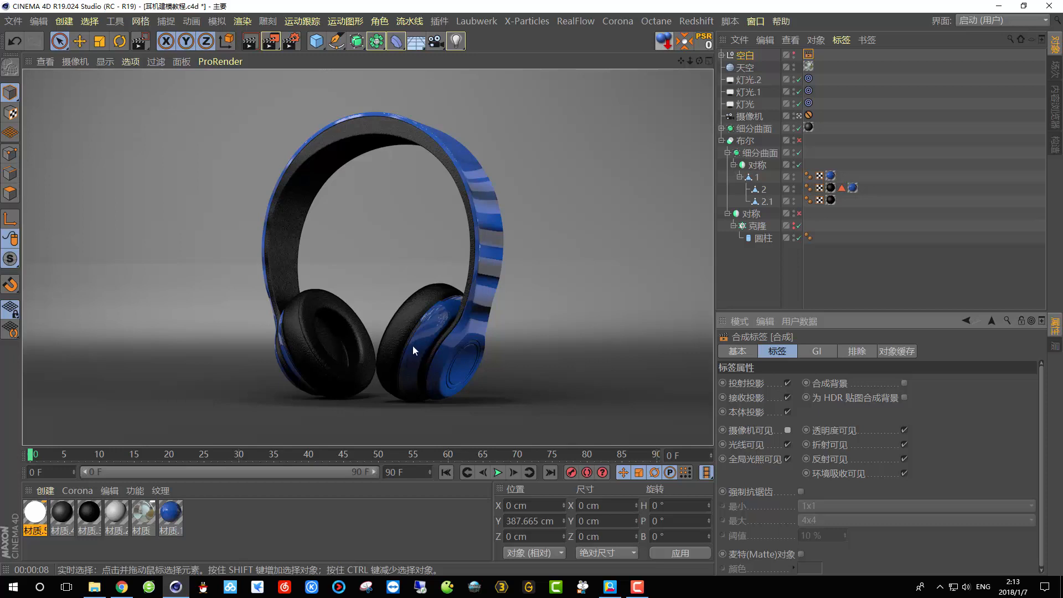
pyautogui.click(549, 182)
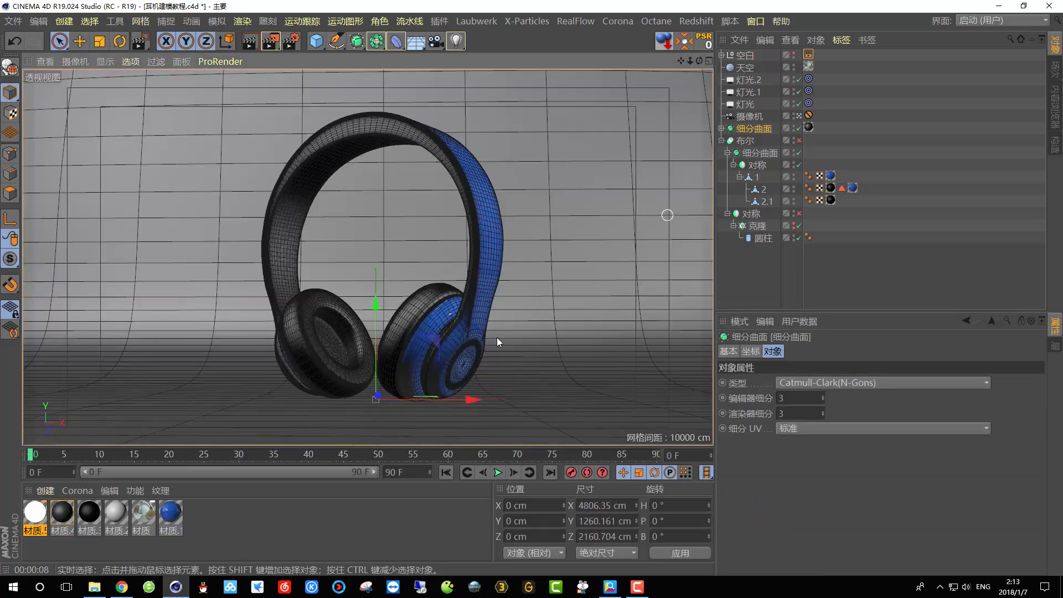
# - Delete the backdrop's top-level 细分曲面 object, the sky's environment material and the 天空 object from the scene
pyautogui.click(721, 141)
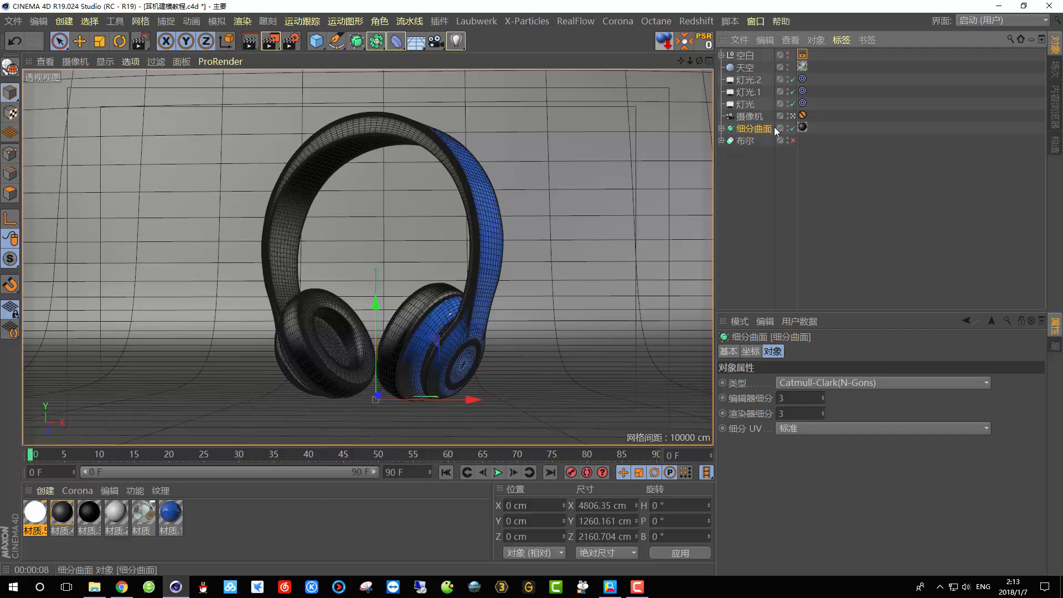
pyautogui.press('Delete')
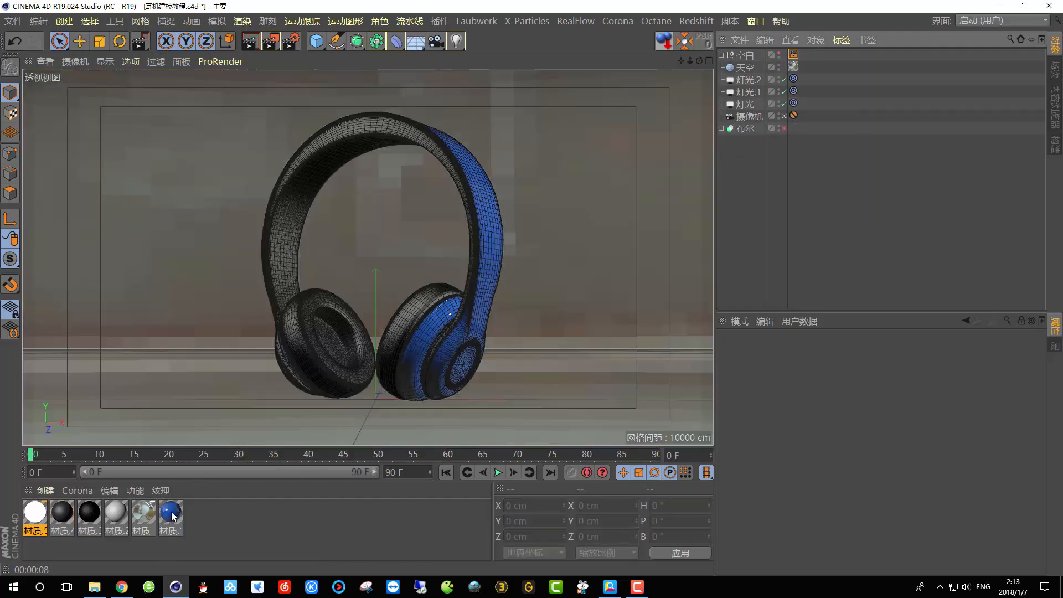
pyautogui.click(139, 512)
pyautogui.press('Delete')
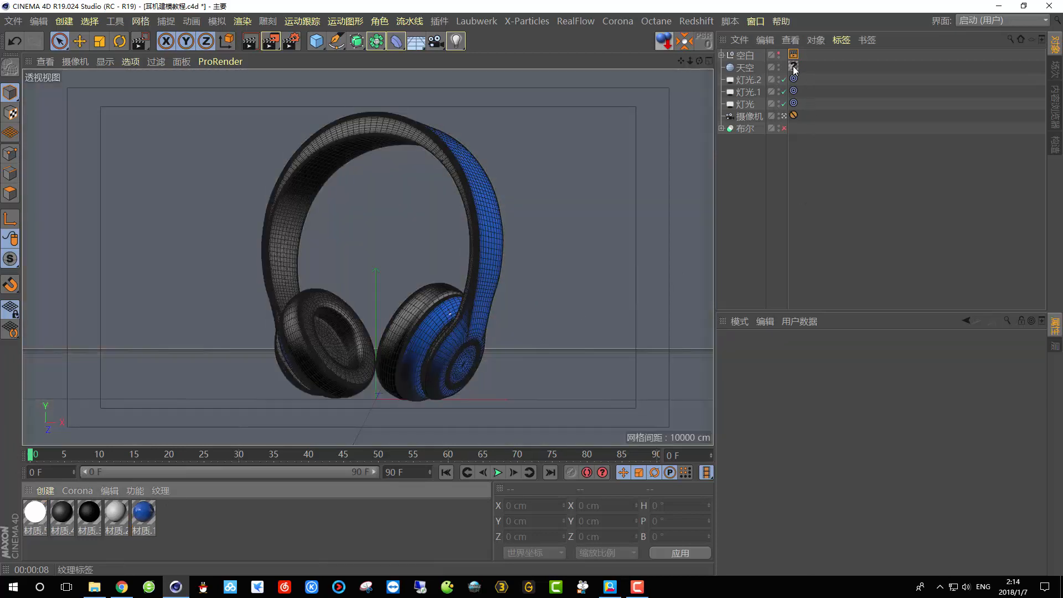
pyautogui.click(745, 68)
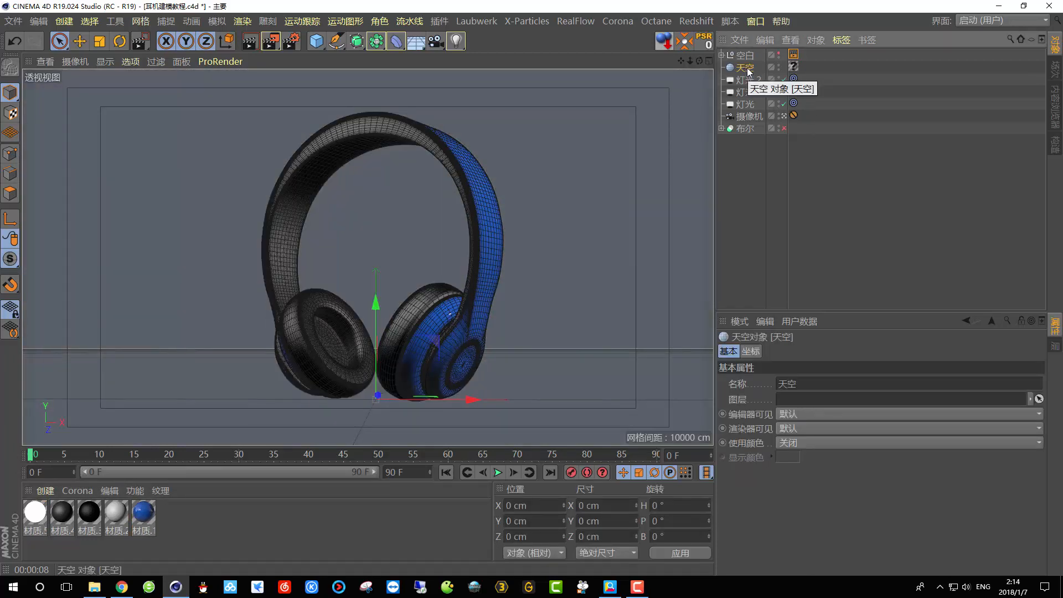
pyautogui.press('Delete')
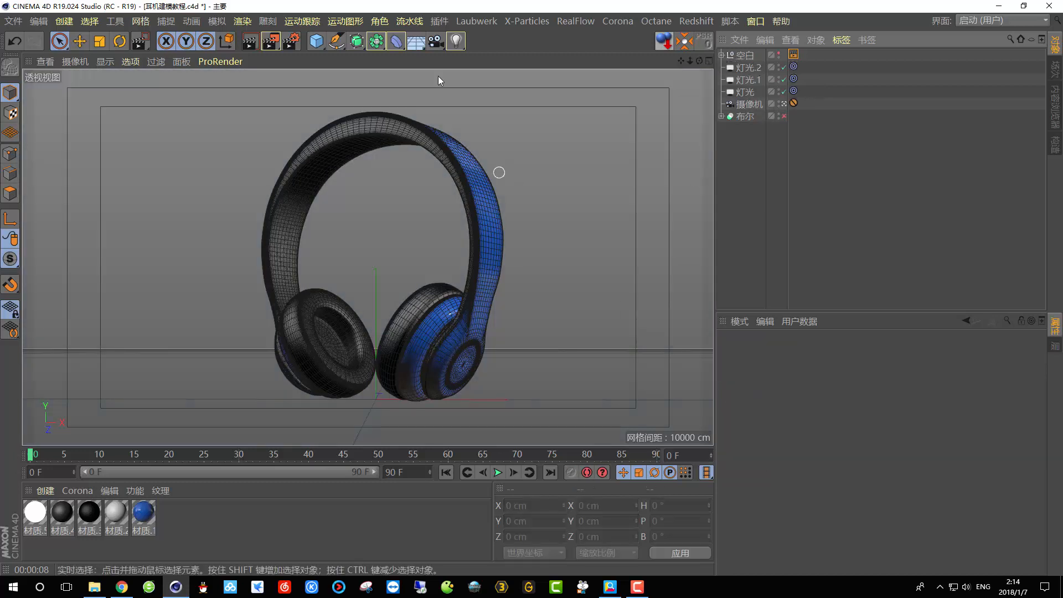
# - Add an HDRI Studio Rig plugin object to the scene and render the active view
pyautogui.click(439, 21)
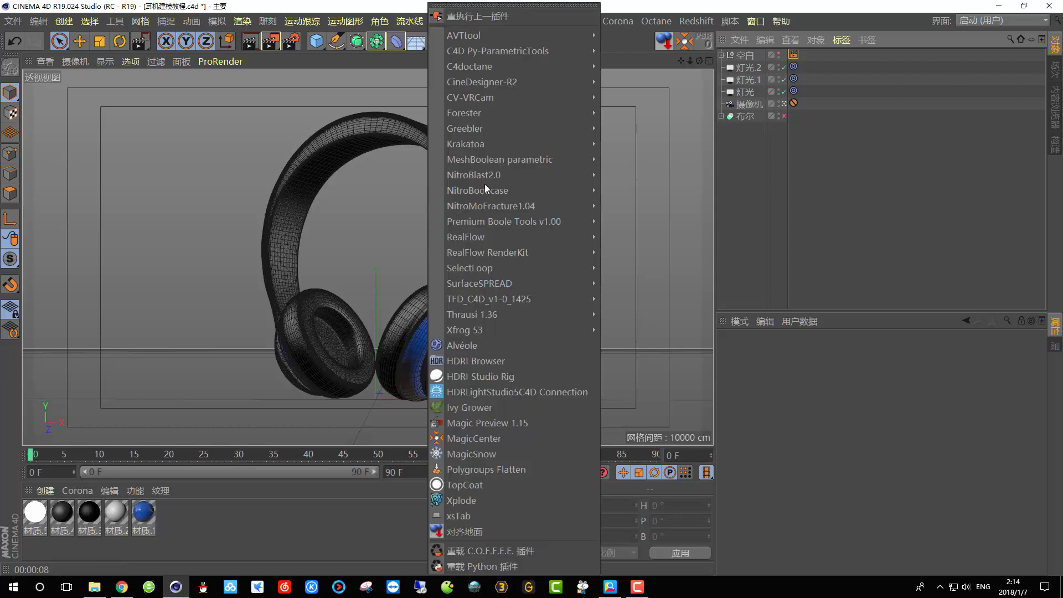
pyautogui.click(486, 373)
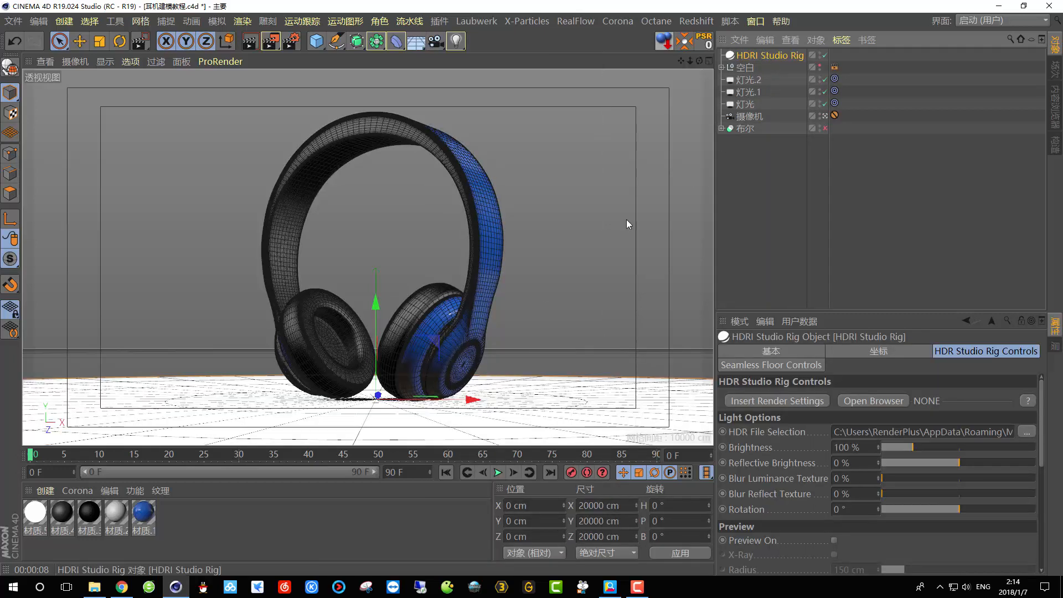
pyautogui.click(249, 40)
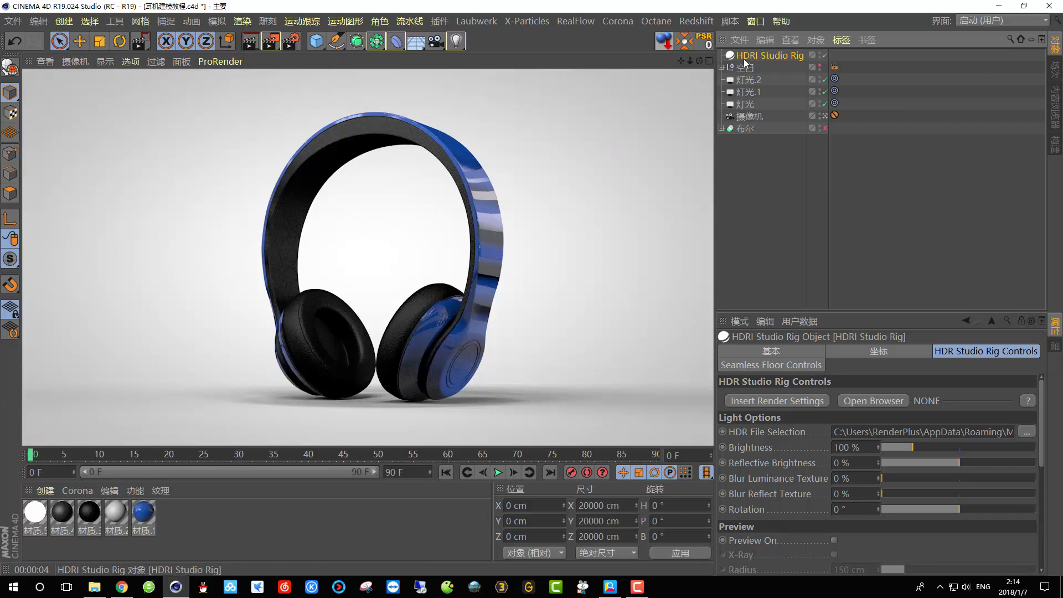
# - Enlarge the attribute area of the HDRI Studio Rig and inspect the full path in its HDR File Selection
pyautogui.click(743, 59)
pyautogui.moveTo(900, 314); pyautogui.dragTo(888, 234)
pyautogui.moveTo(1041, 275); pyautogui.dragTo(1050, 247)
pyautogui.moveTo(928, 309); pyautogui.dragTo(1022, 316)
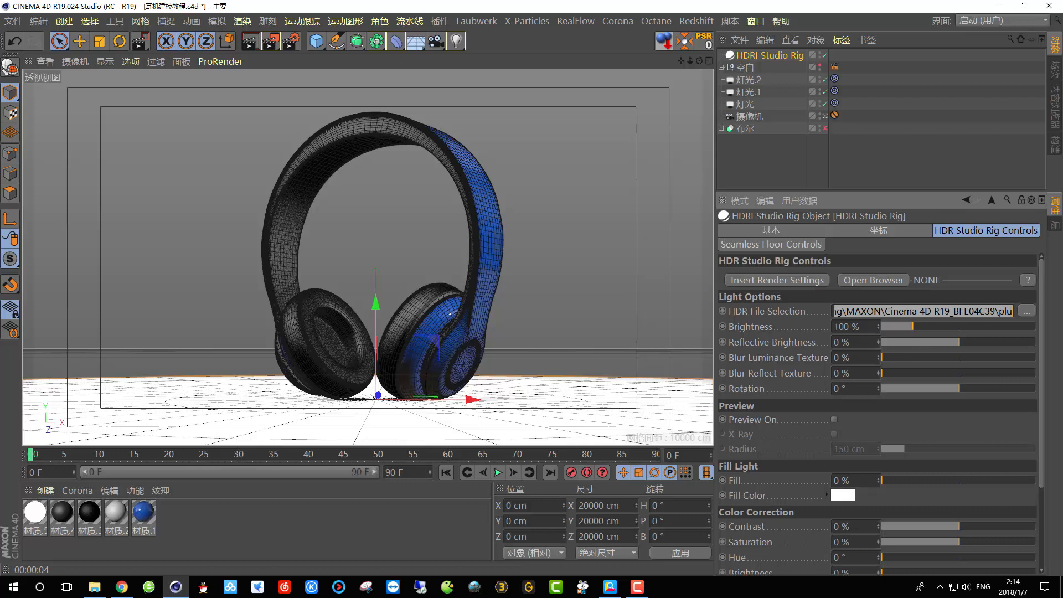
# - Inspect the HDR file path assigned to the HDRI Studio Rig
pyautogui.click(980, 311)
pyautogui.moveTo(909, 309); pyautogui.dragTo(1061, 309)
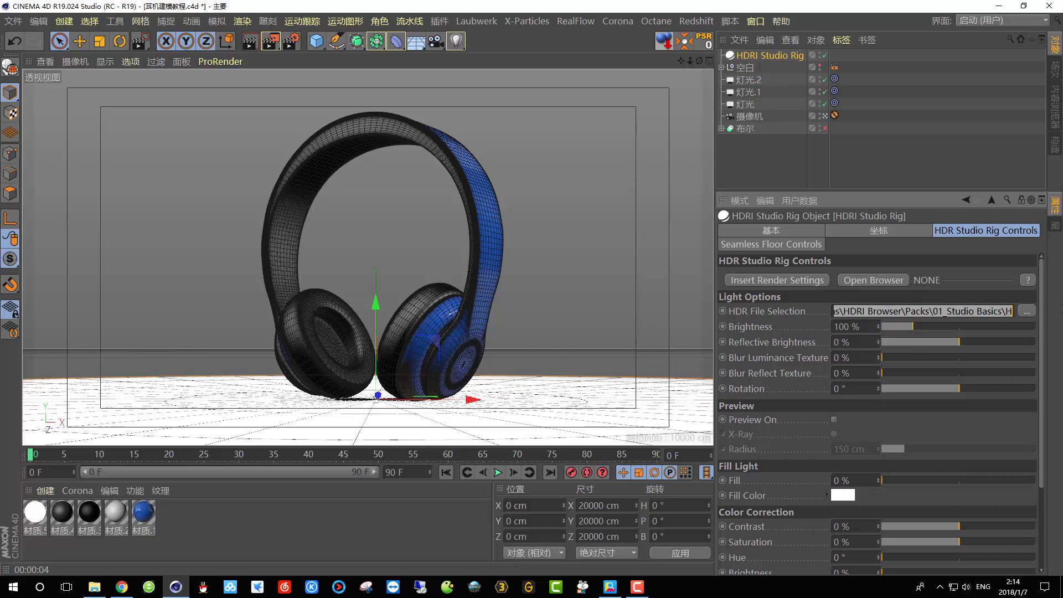
pyautogui.click(970, 311)
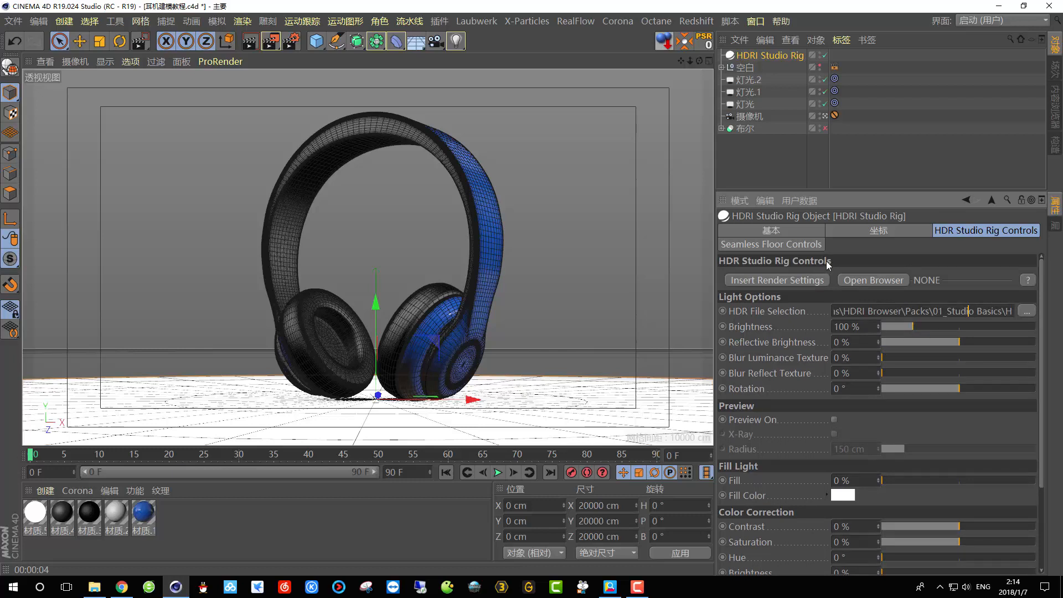
# - Set the start colour of the rig's floor gradient to dark blue with H 204°, S 48% and V 31%
pyautogui.click(765, 246)
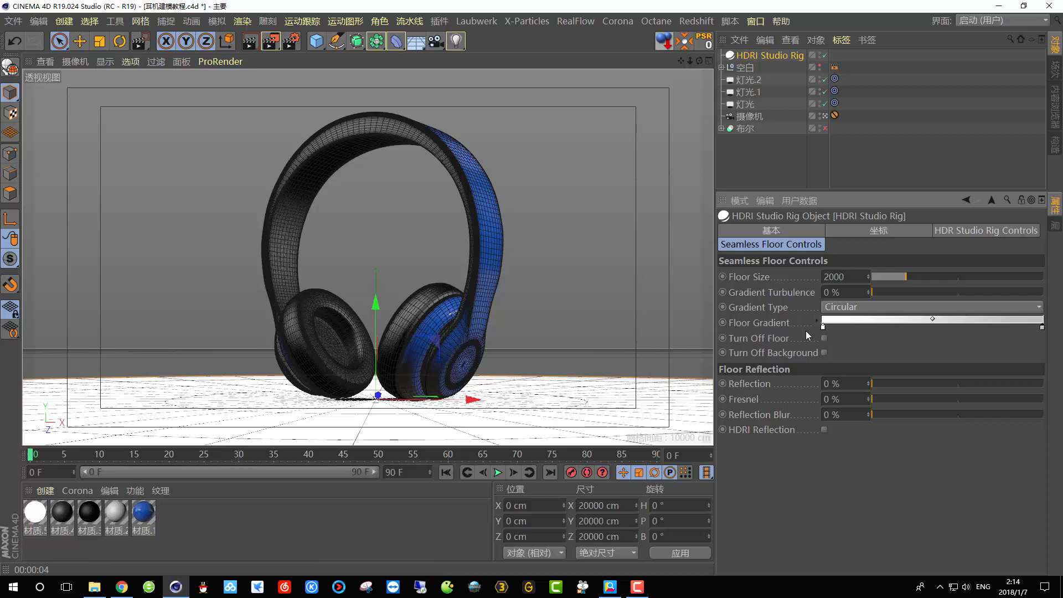
pyautogui.click(823, 329)
pyautogui.doubleClick(822, 329)
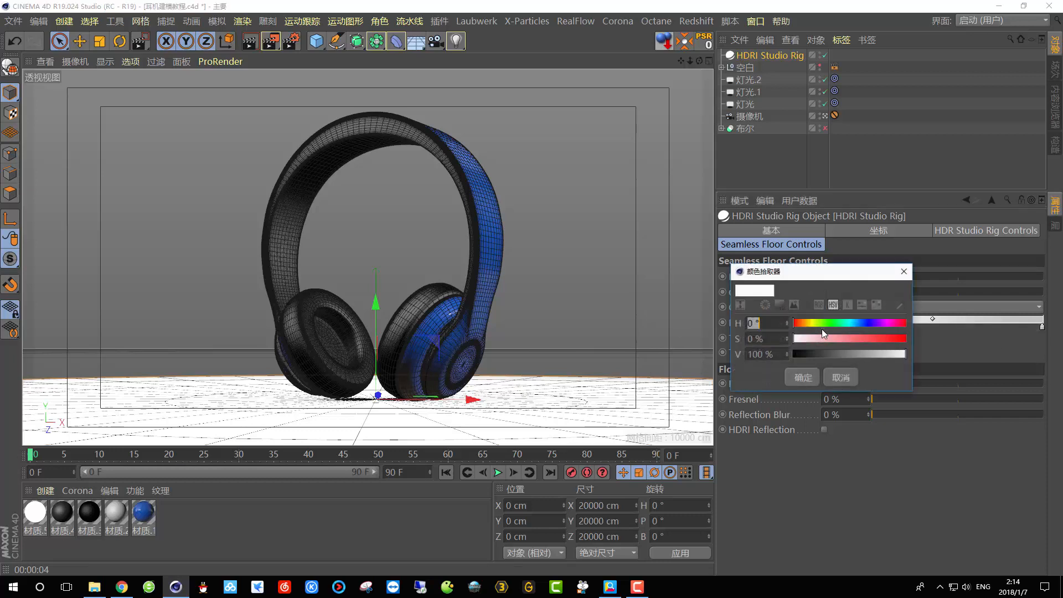
pyautogui.moveTo(852, 350); pyautogui.dragTo(856, 324)
pyautogui.click(847, 337)
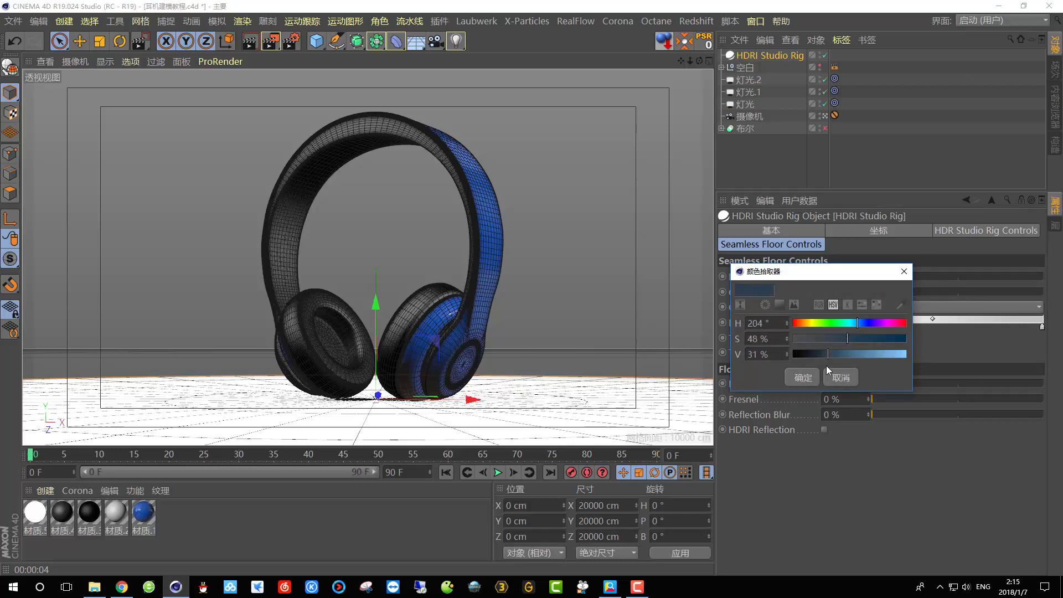
pyautogui.click(803, 378)
# - Set the end colour of the floor gradient to near-black with V 6% and render the active view
pyautogui.doubleClick(1042, 327)
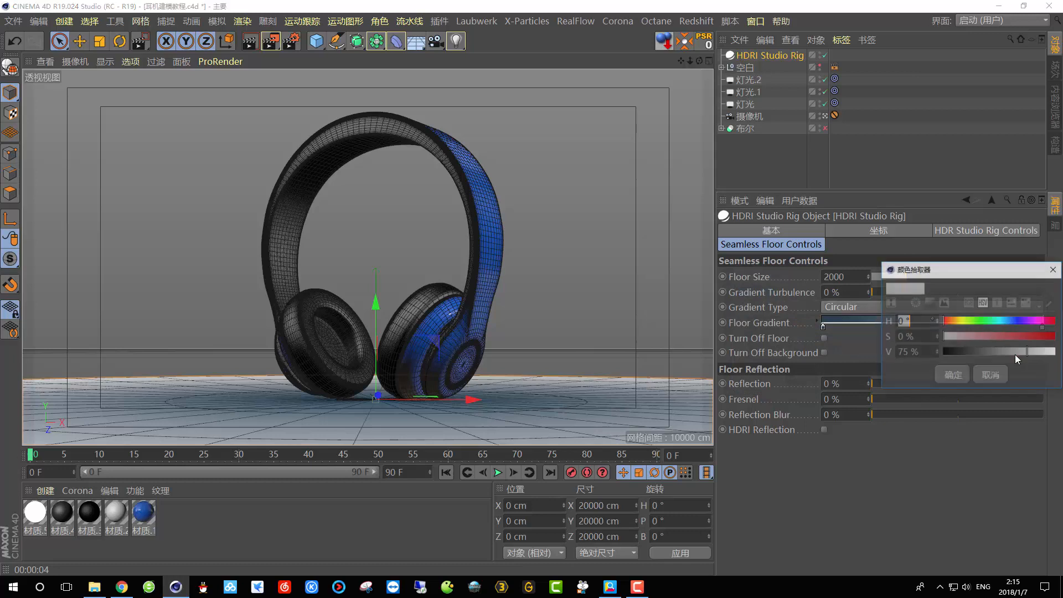
pyautogui.moveTo(962, 354); pyautogui.dragTo(952, 357)
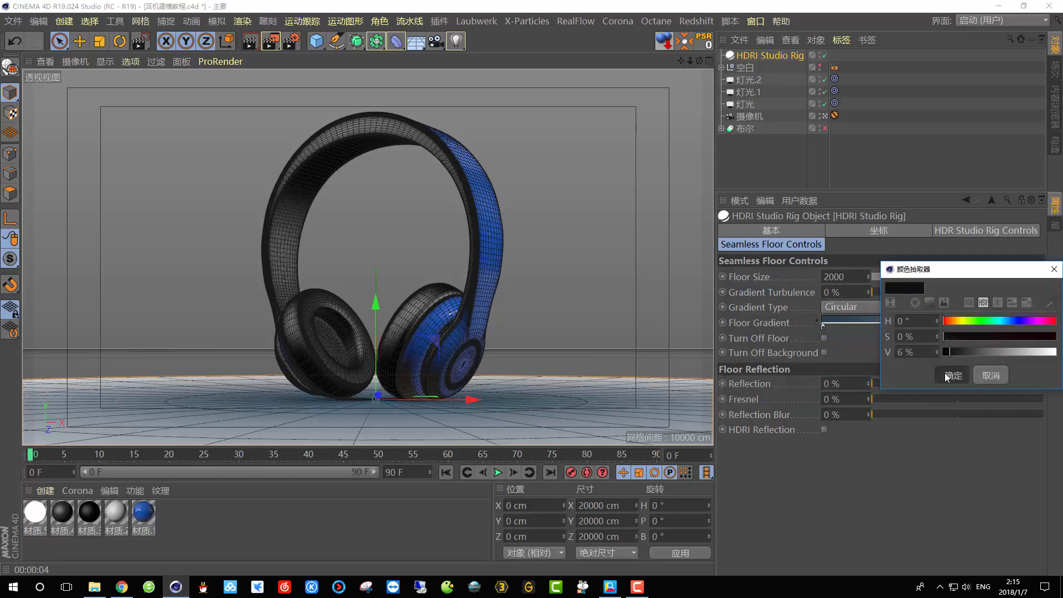
pyautogui.click(946, 375)
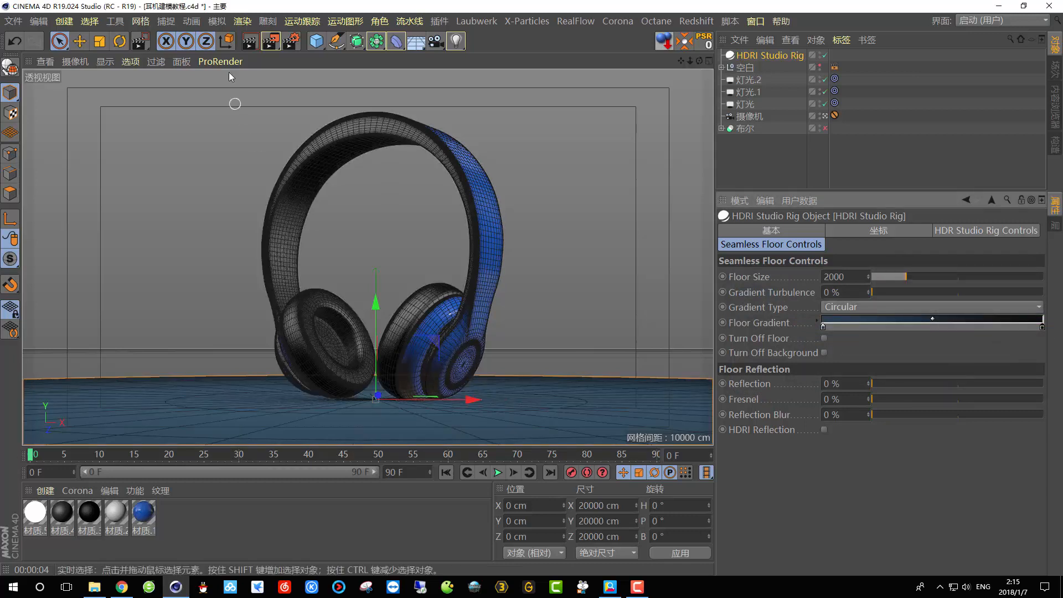
pyautogui.click(249, 40)
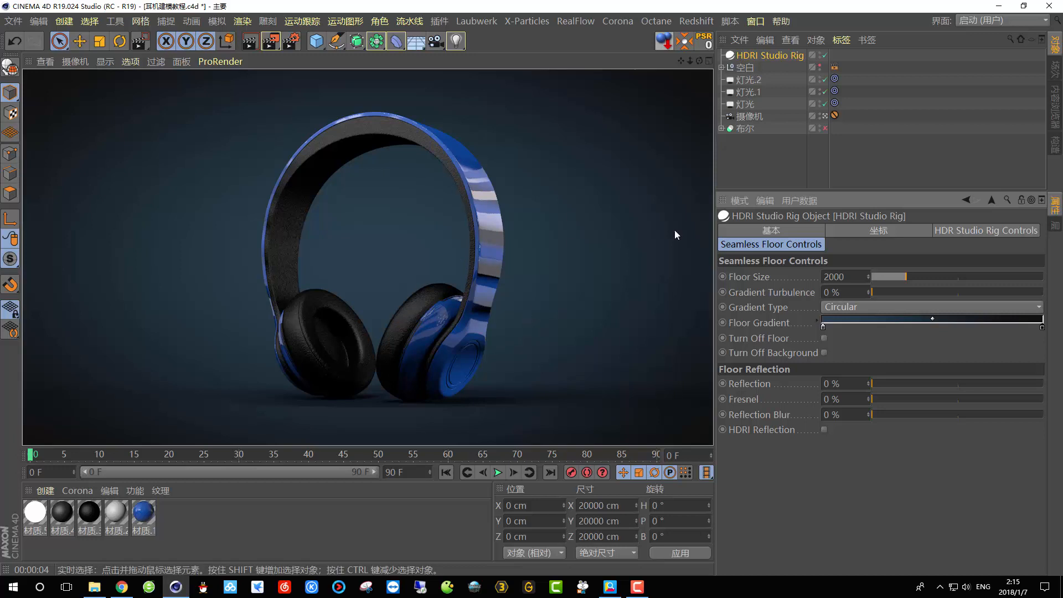
# - Read the HDR file name at the end of the HDRI Studio Rig's file path
pyautogui.click(766, 55)
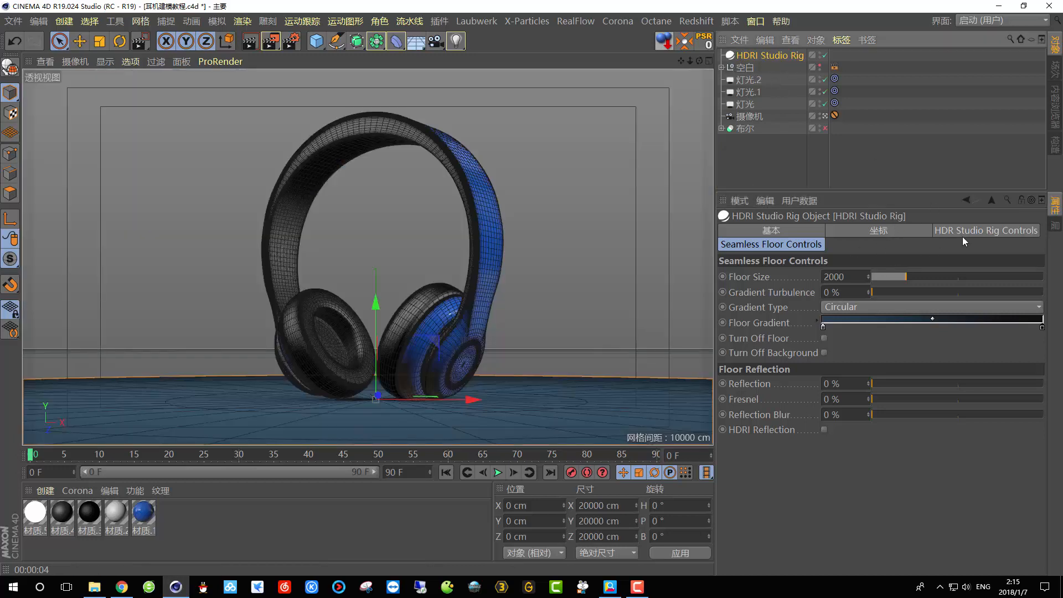
pyautogui.click(961, 234)
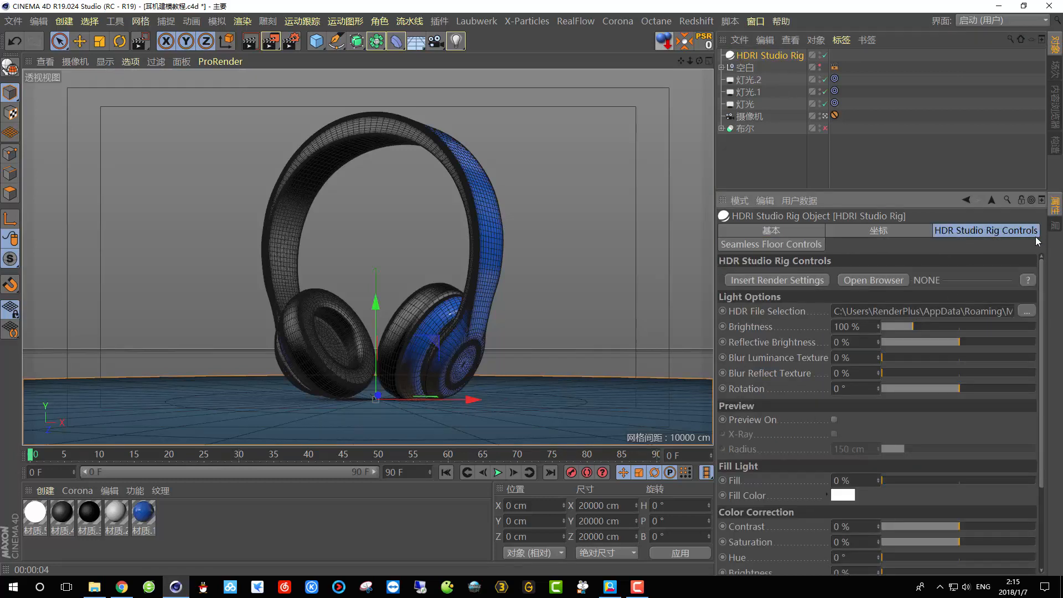
pyautogui.moveTo(833, 311); pyautogui.dragTo(1062, 303)
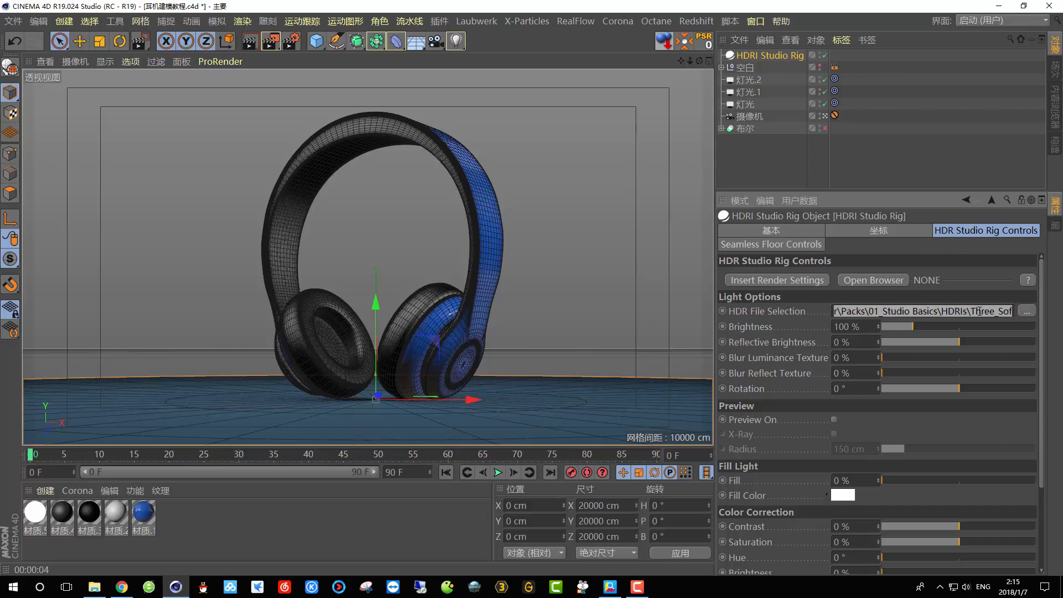
pyautogui.moveTo(974, 313); pyautogui.dragTo(1061, 311)
pyautogui.click(872, 259)
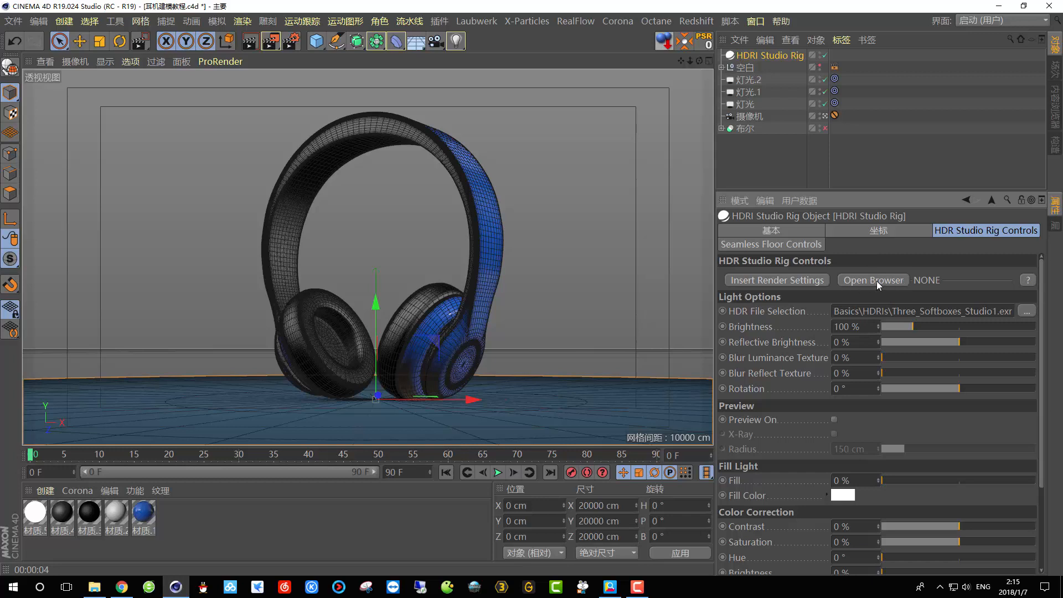
# - Try the GSG PRO STUDIOS METAL 013 image as the rig's HDR lighting and render the active view
pyautogui.click(876, 281)
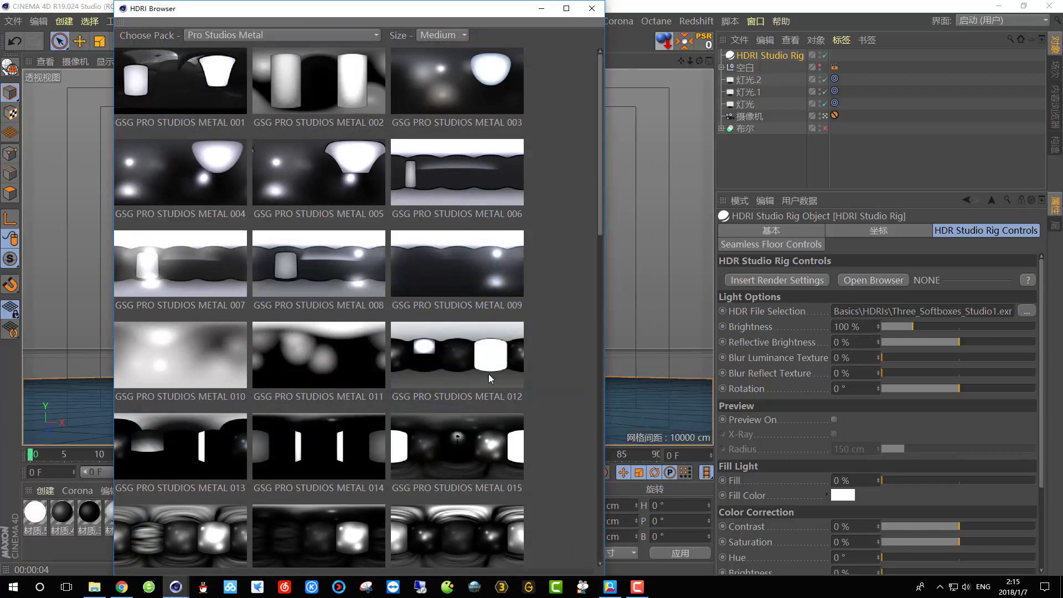
pyautogui.click(183, 432)
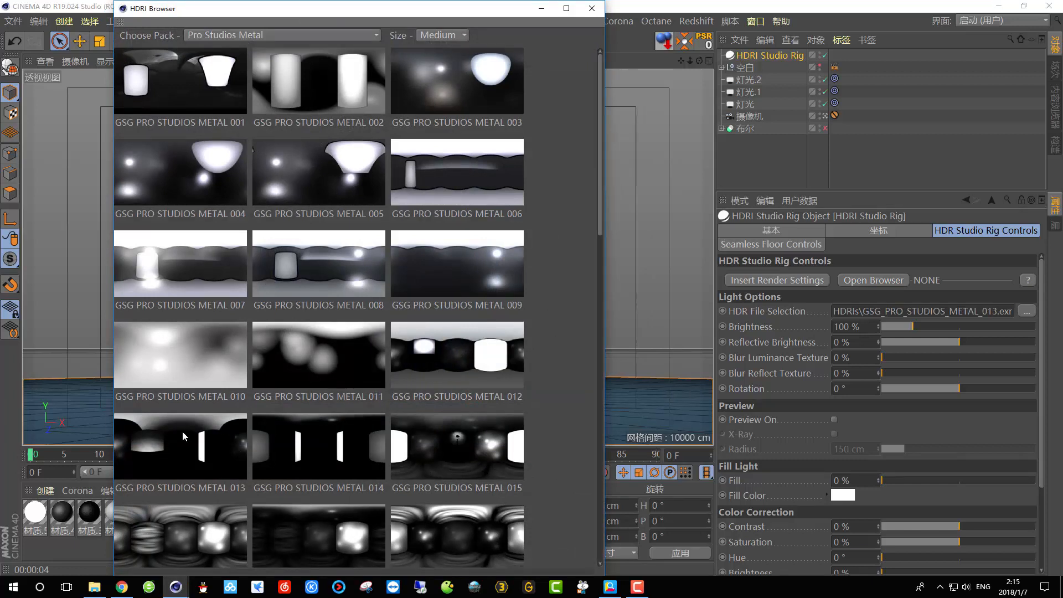
pyautogui.click(543, 9)
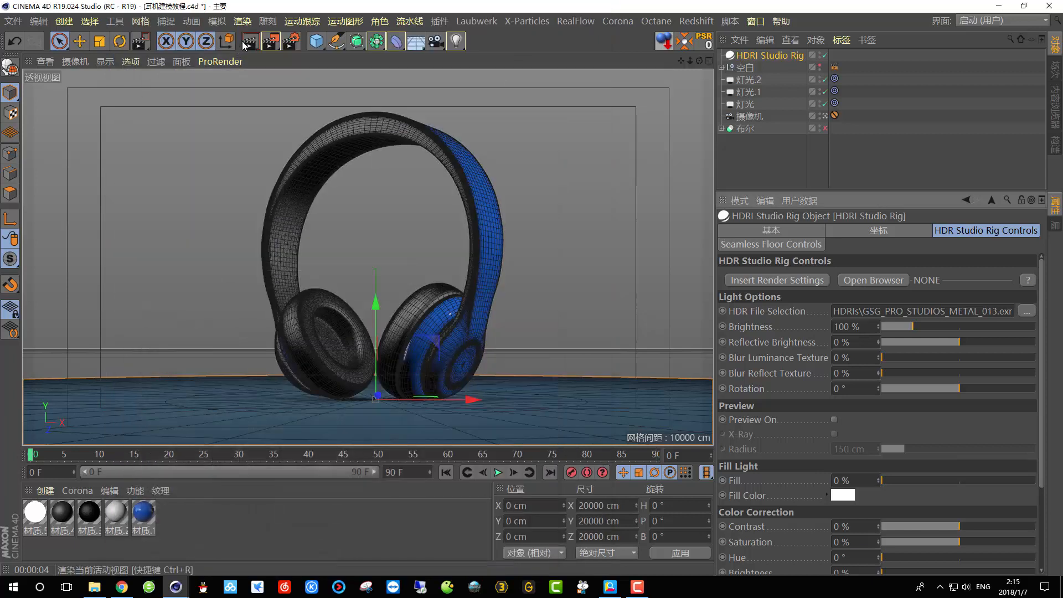
pyautogui.click(250, 41)
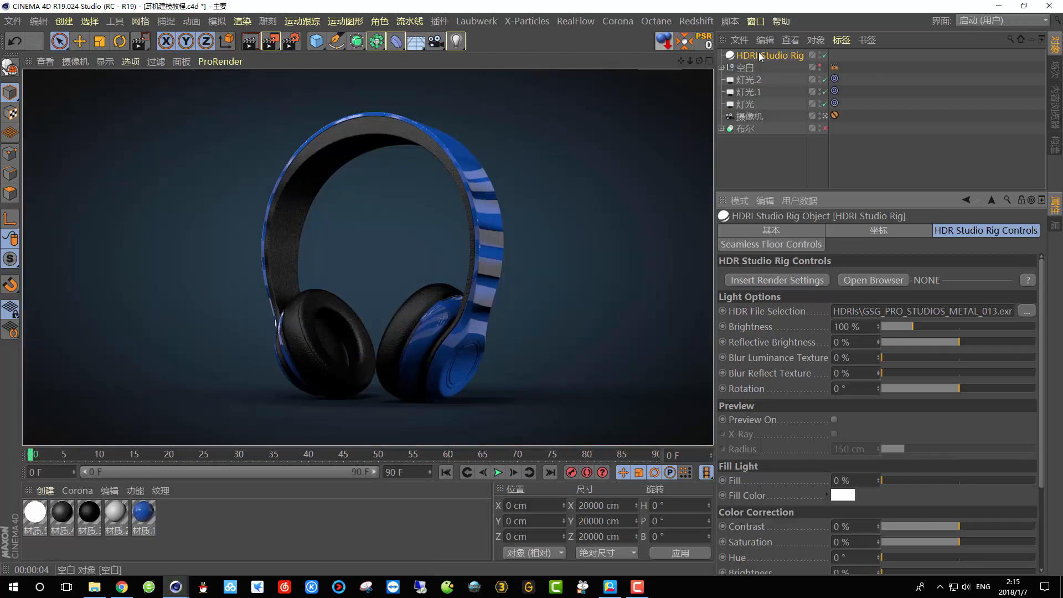
# - Delete the 空白 null object with its contents from the scene and render the active view
pyautogui.click(744, 68)
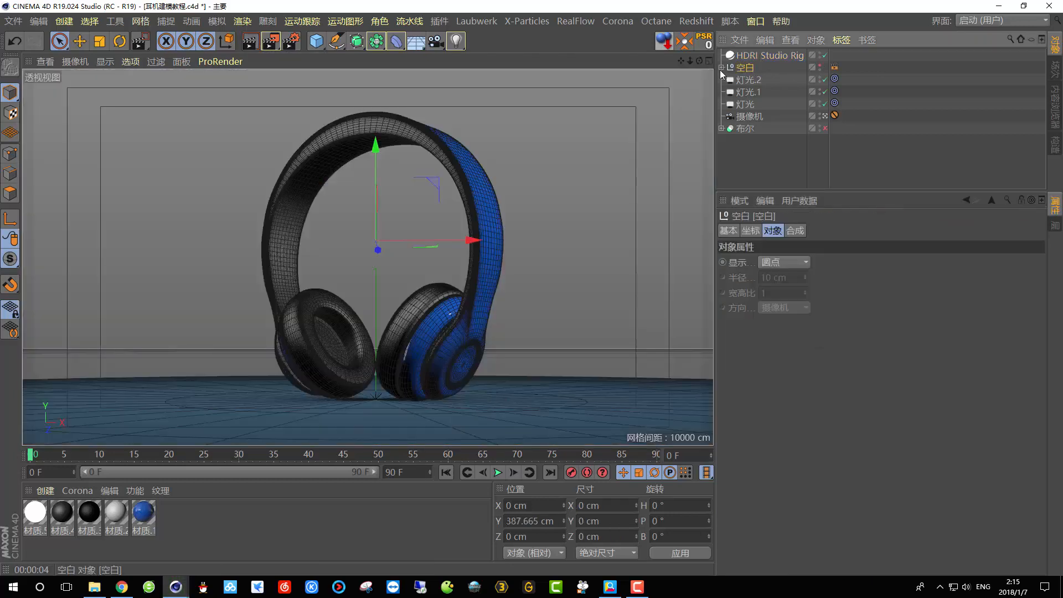
pyautogui.click(721, 67)
pyautogui.click(722, 68)
pyautogui.press('Delete')
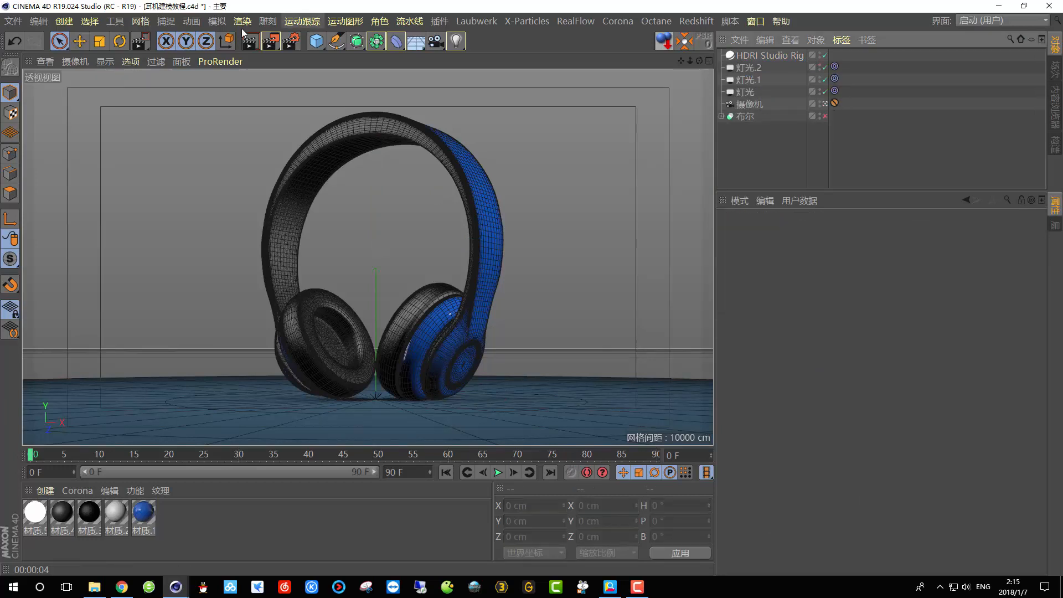
pyautogui.click(250, 40)
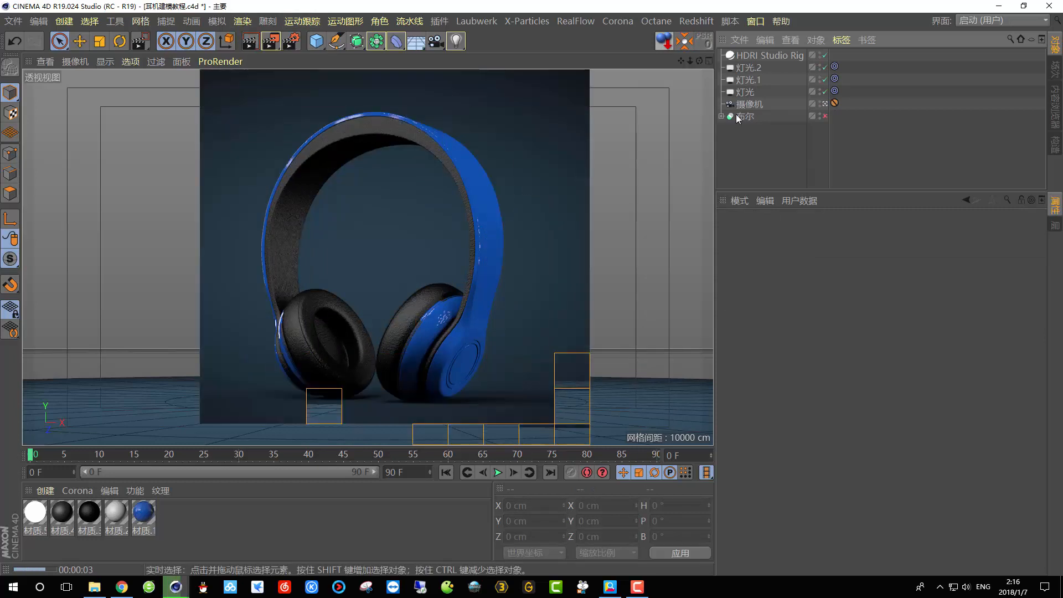
# - Load GSG PRO STUDIOS METAL 005 as the HDRI Studio Rig's HDR image and render the active view
pyautogui.click(760, 55)
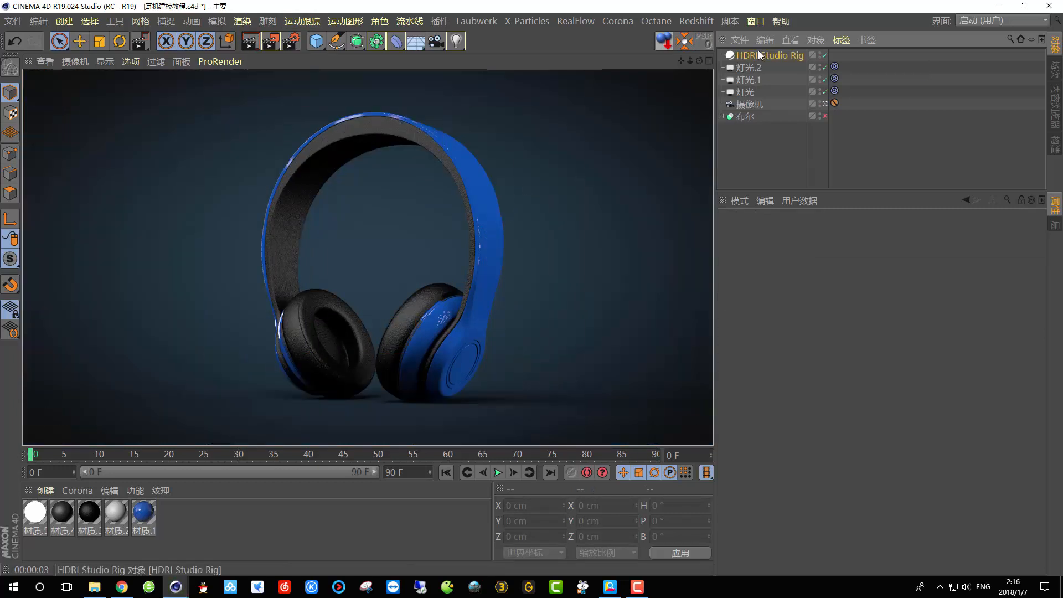
pyautogui.moveTo(903, 310); pyautogui.dragTo(1061, 321)
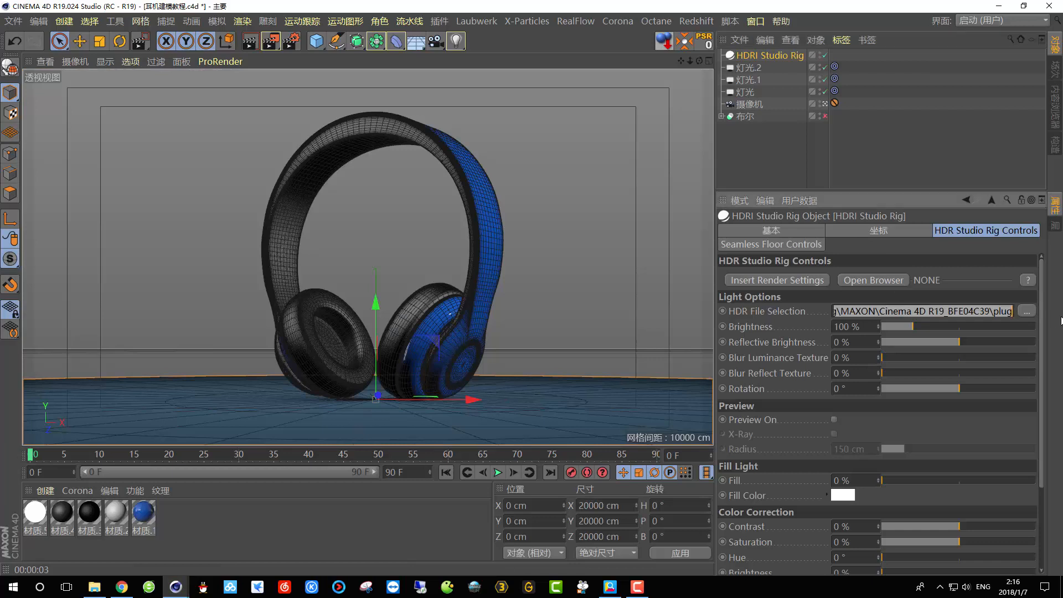
pyautogui.click(874, 280)
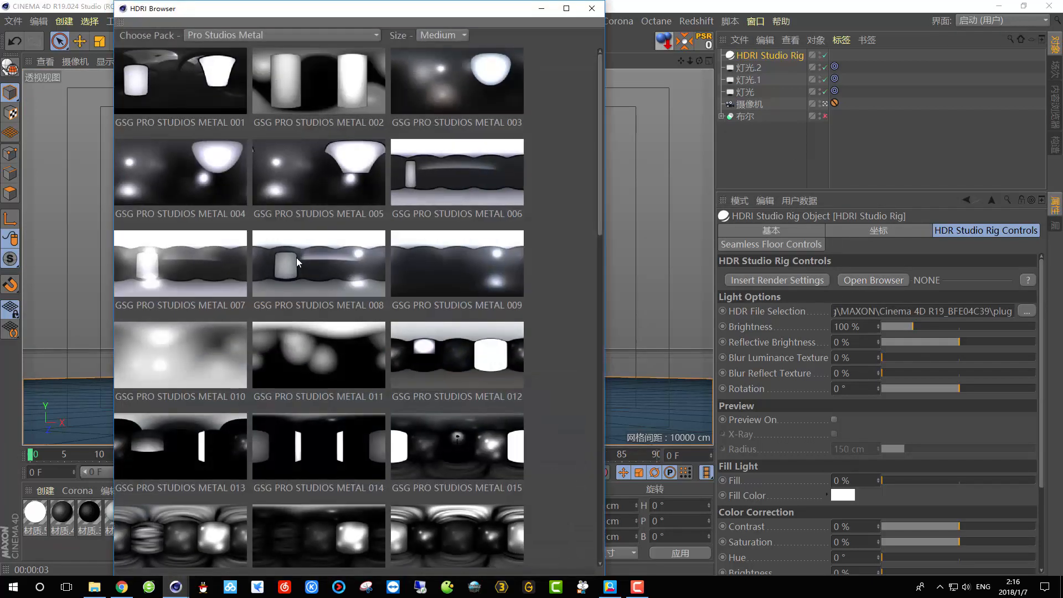
pyautogui.click(331, 160)
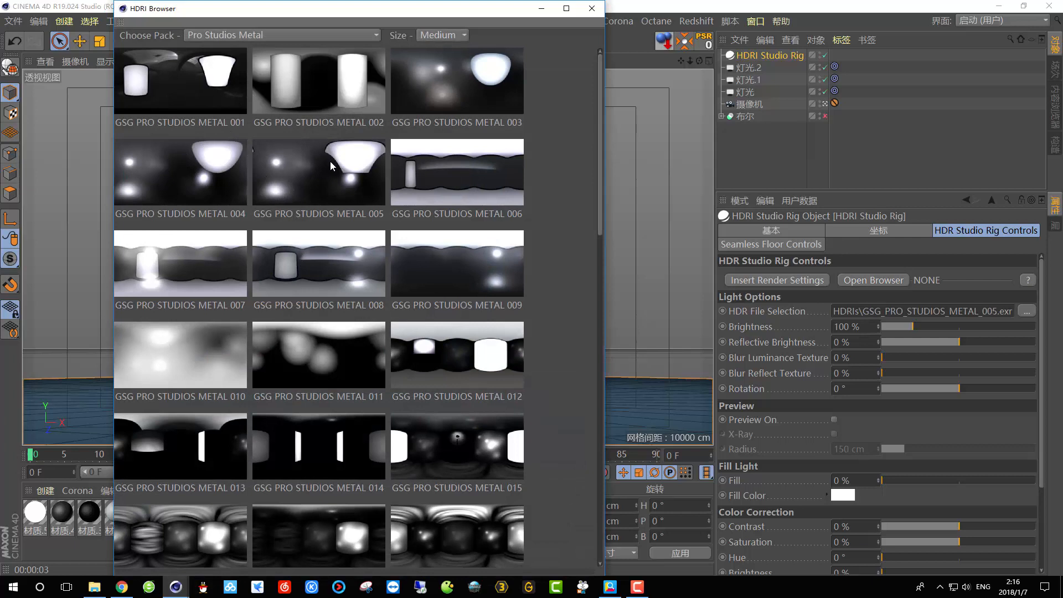
pyautogui.click(588, 10)
pyautogui.click(250, 42)
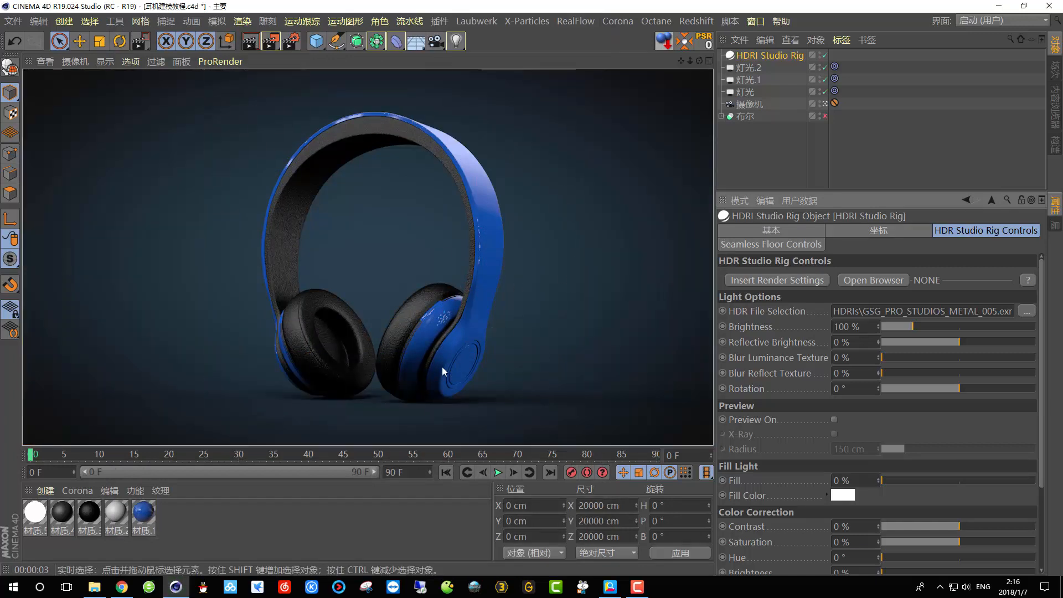
# - Rotate the HDRI Studio Rig about its vertical axis to a 40° heading and render the active view
pyautogui.click(747, 54)
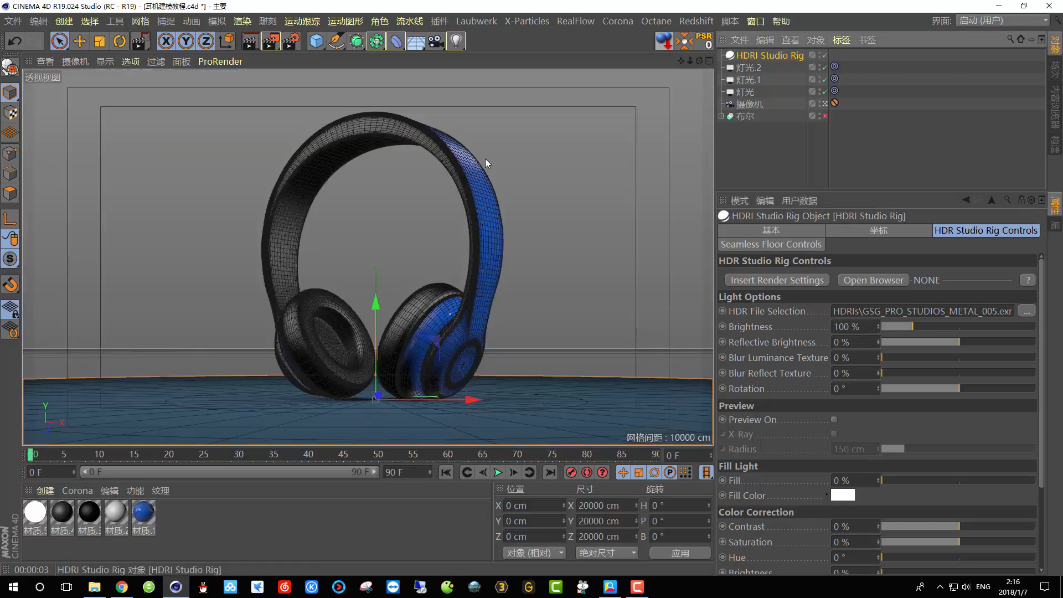
pyautogui.click(119, 41)
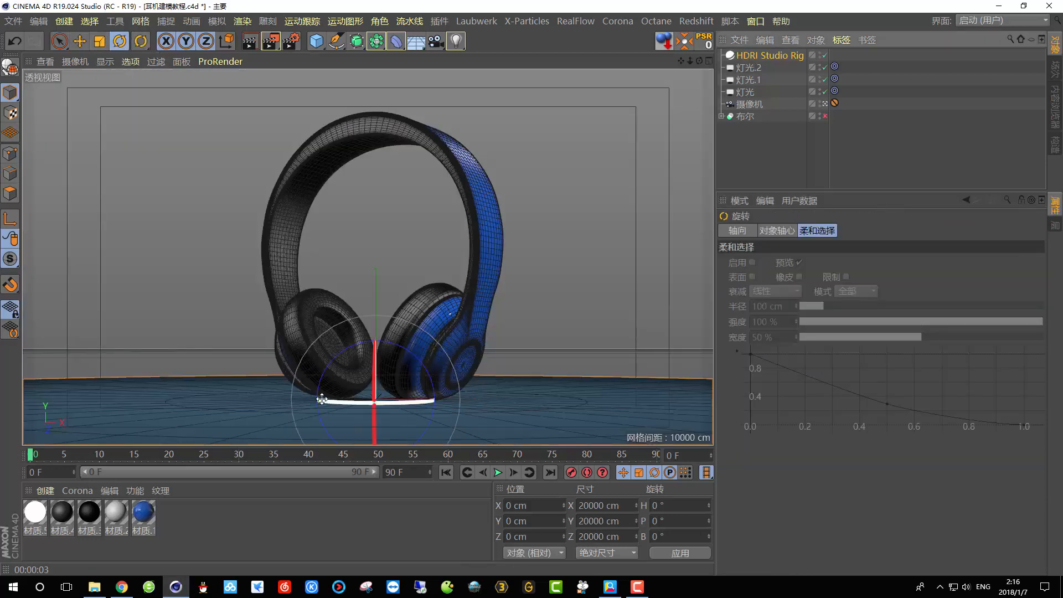
pyautogui.moveTo(335, 402); pyautogui.dragTo(418, 404)
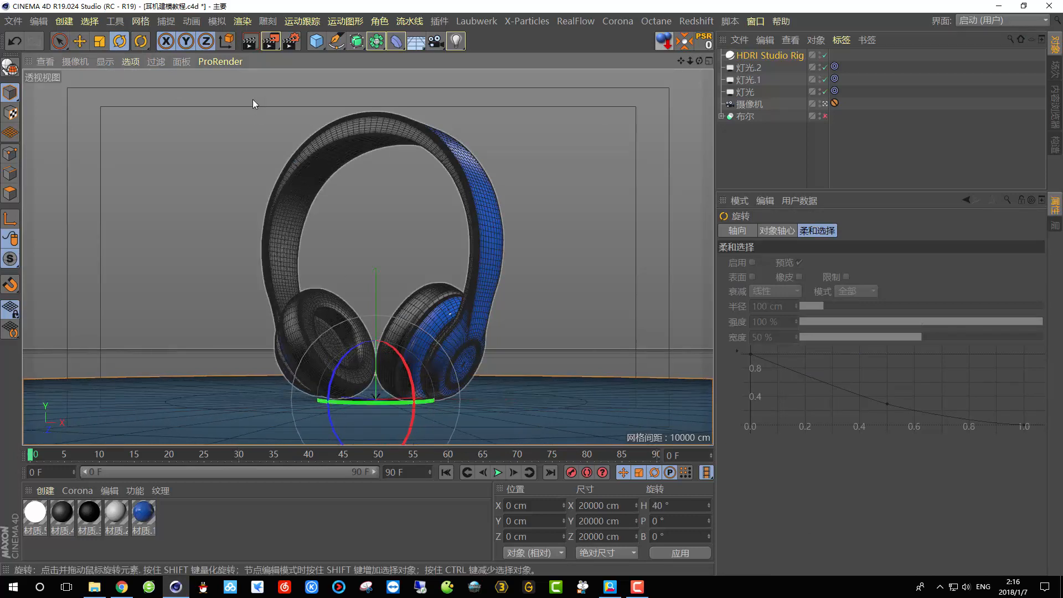
pyautogui.click(250, 42)
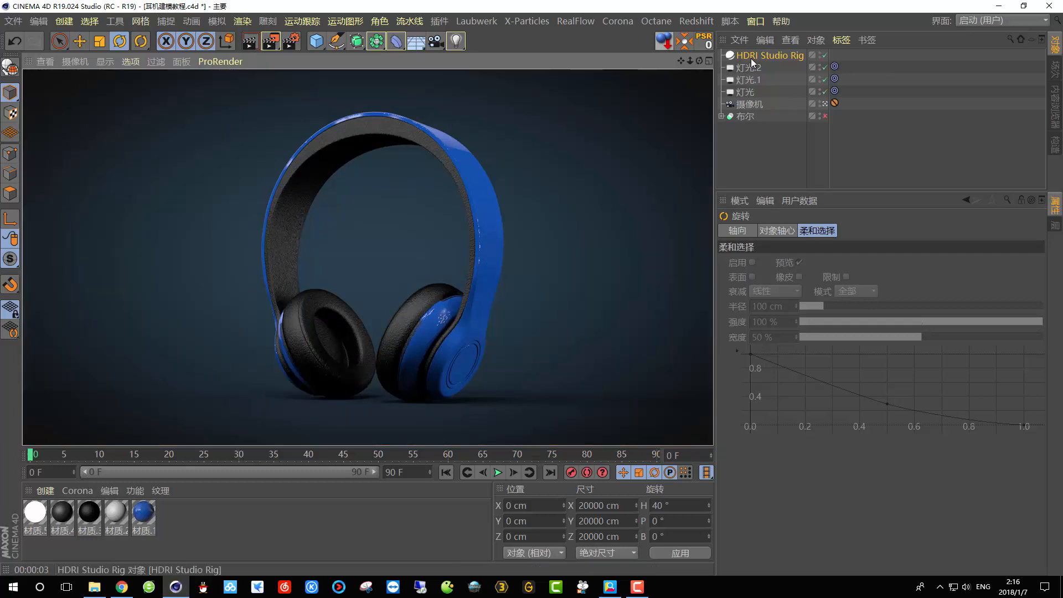
# - Rotate the HDRI Studio Rig further to a heading of about 73.6° and render the active view
pyautogui.click(751, 59)
pyautogui.moveTo(356, 401); pyautogui.dragTo(413, 401)
pyautogui.click(251, 42)
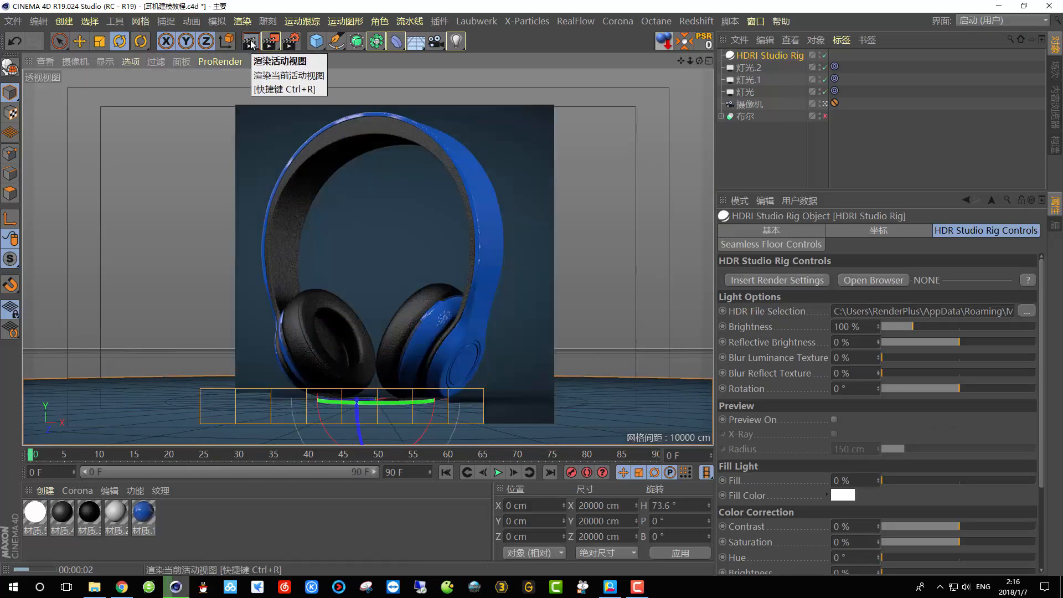
# - Rotate the HDRI Studio Rig back to a heading of about 22.8° and render the active view
pyautogui.click(489, 311)
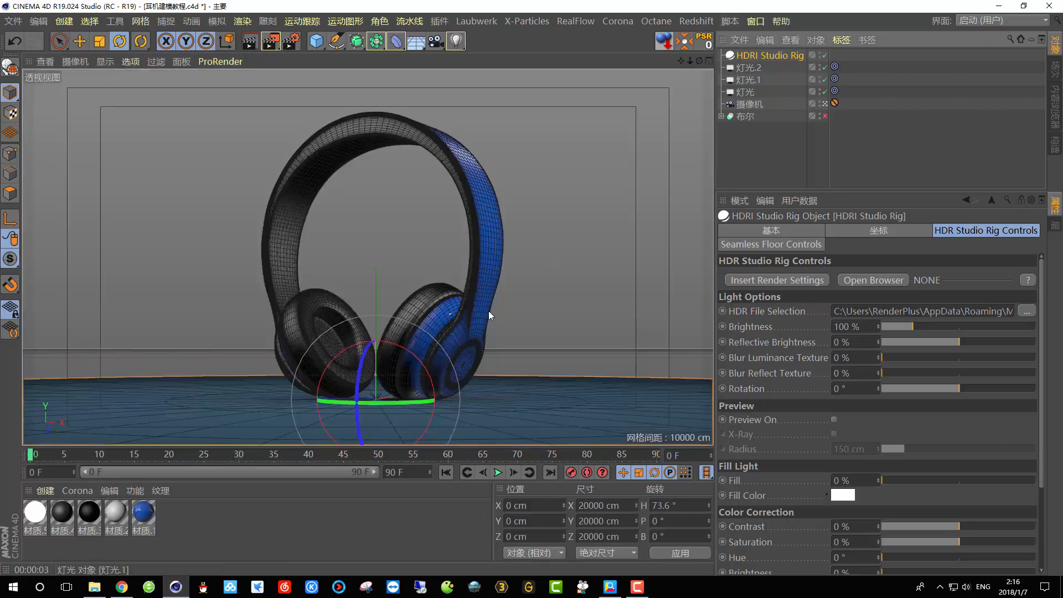
pyautogui.moveTo(394, 401); pyautogui.dragTo(166, 410)
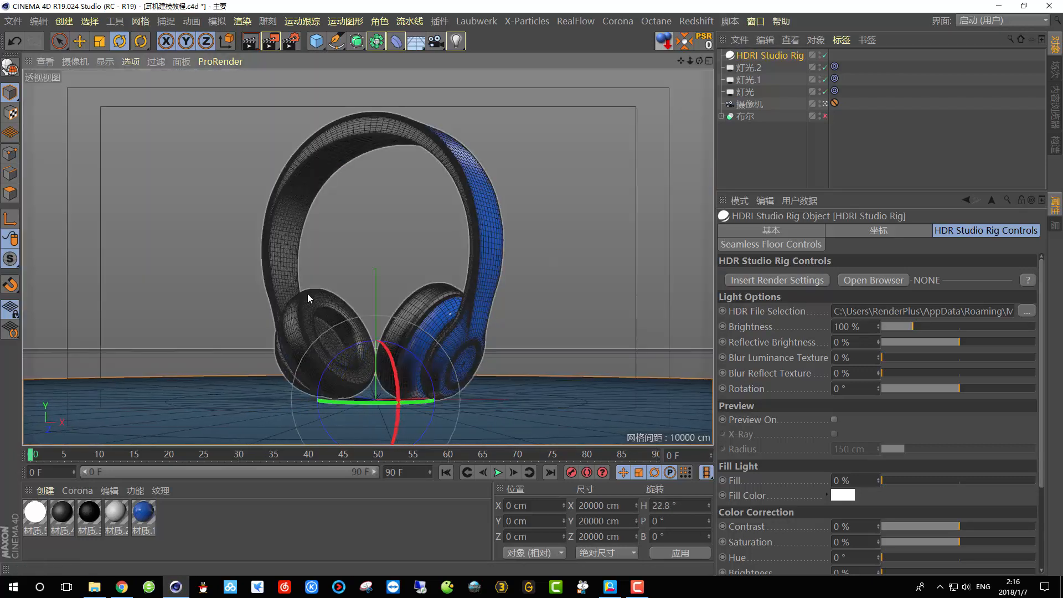
pyautogui.click(254, 41)
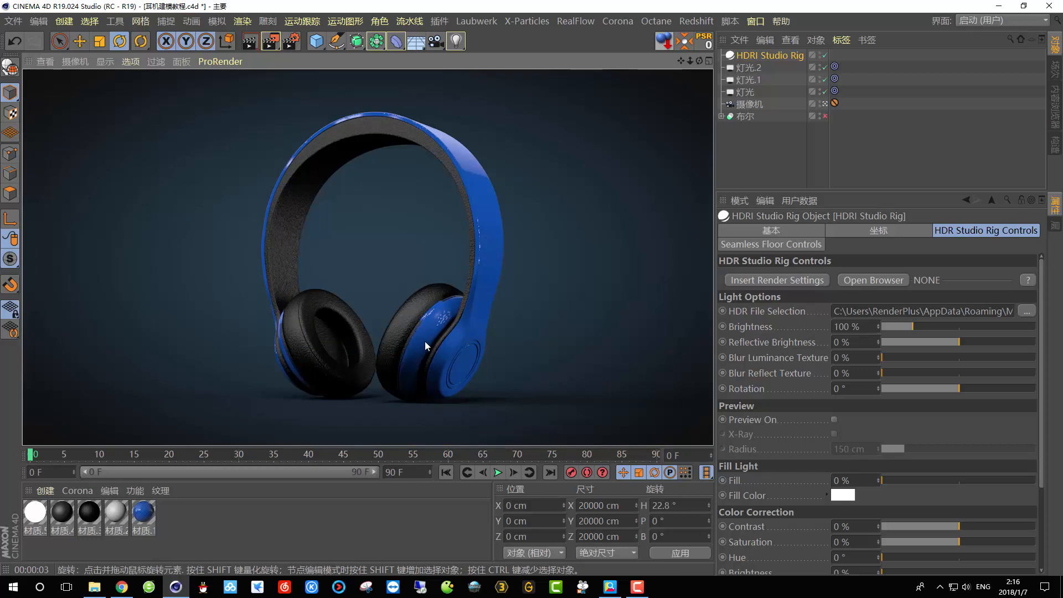
# - Add a plane, raise it to about Y 533 cm, narrow it to about 40 cm and pitch it to about -83.2°
pyautogui.click(736, 134)
pyautogui.moveTo(316, 41); pyautogui.dragTo(339, 81)
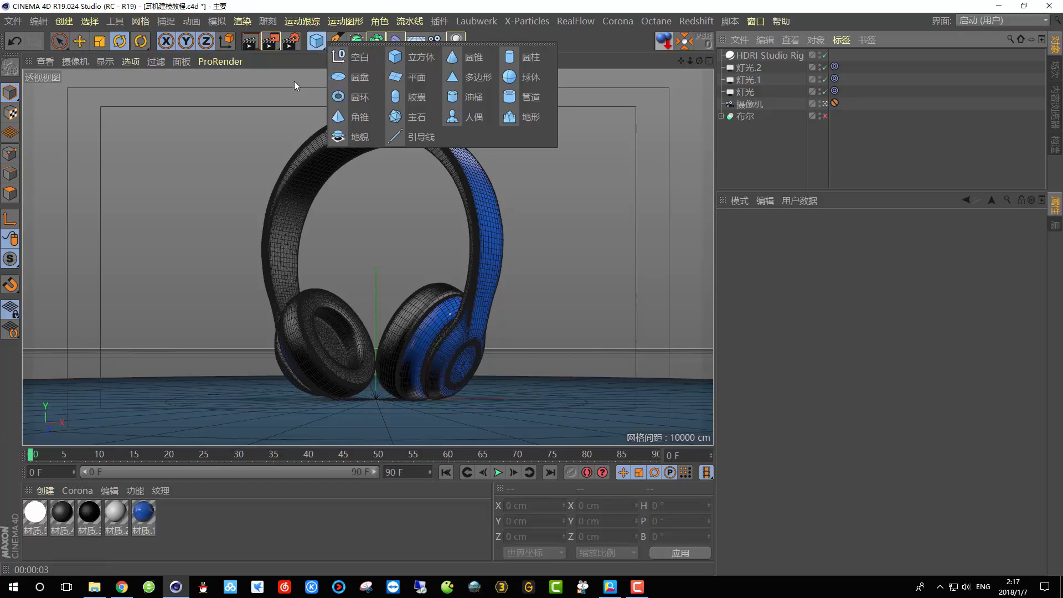
pyautogui.click(407, 83)
pyautogui.click(80, 41)
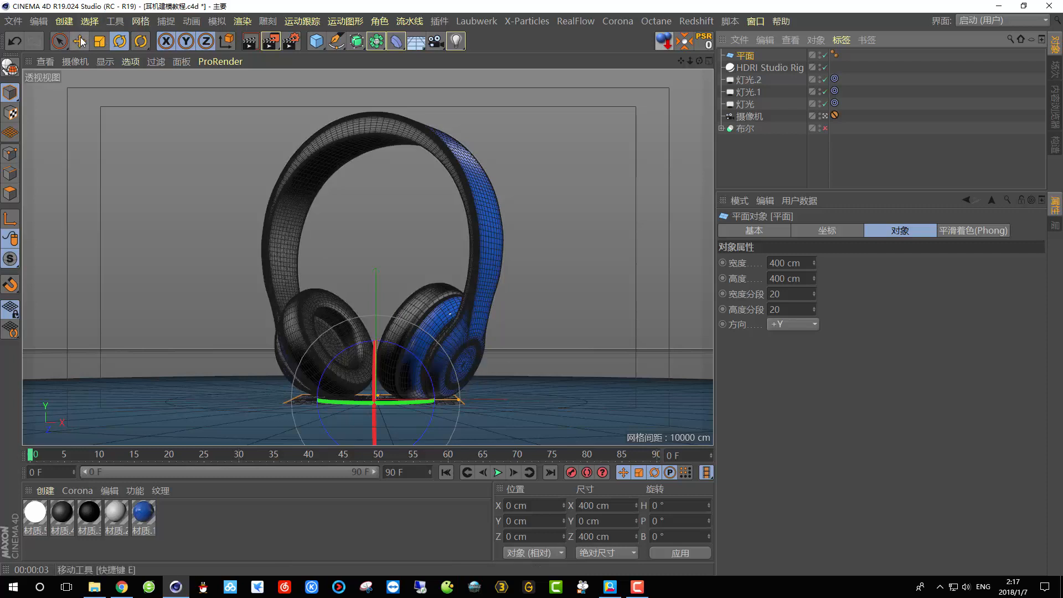
pyautogui.moveTo(377, 331); pyautogui.dragTo(357, 113)
pyautogui.click(396, 171)
pyautogui.moveTo(458, 184); pyautogui.dragTo(374, 136)
pyautogui.press('r')
pyautogui.press('e')
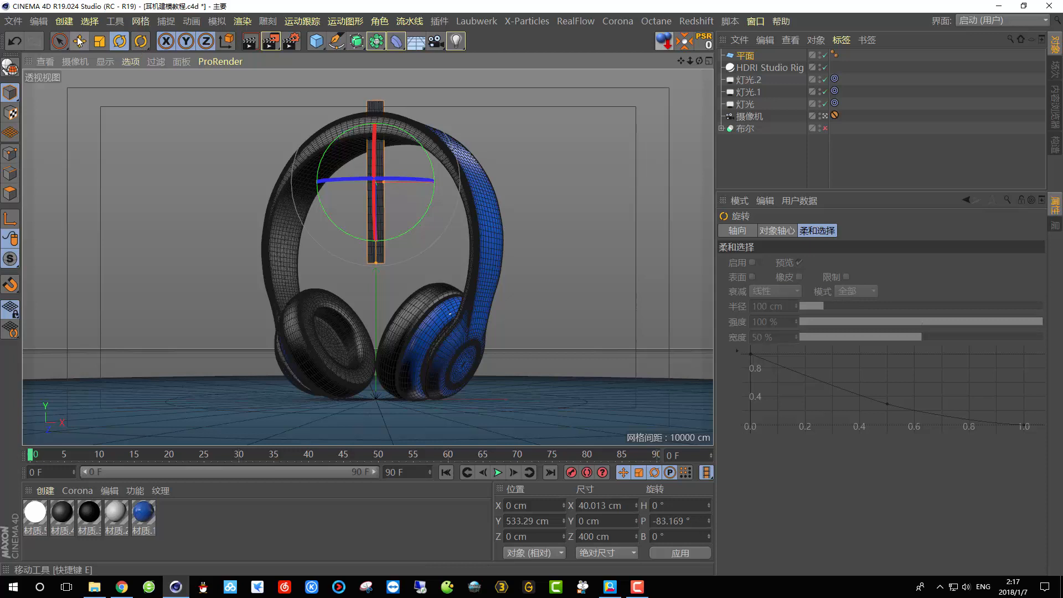
# - Narrow the plane to about 28 cm and duplicate it into four evenly spaced vertical strips in front of the right ear cup
pyautogui.moveTo(375, 247); pyautogui.dragTo(375, 345)
pyautogui.moveTo(386, 283); pyautogui.dragTo(260, 306)
pyautogui.moveTo(441, 298); pyautogui.dragTo(515, 312)
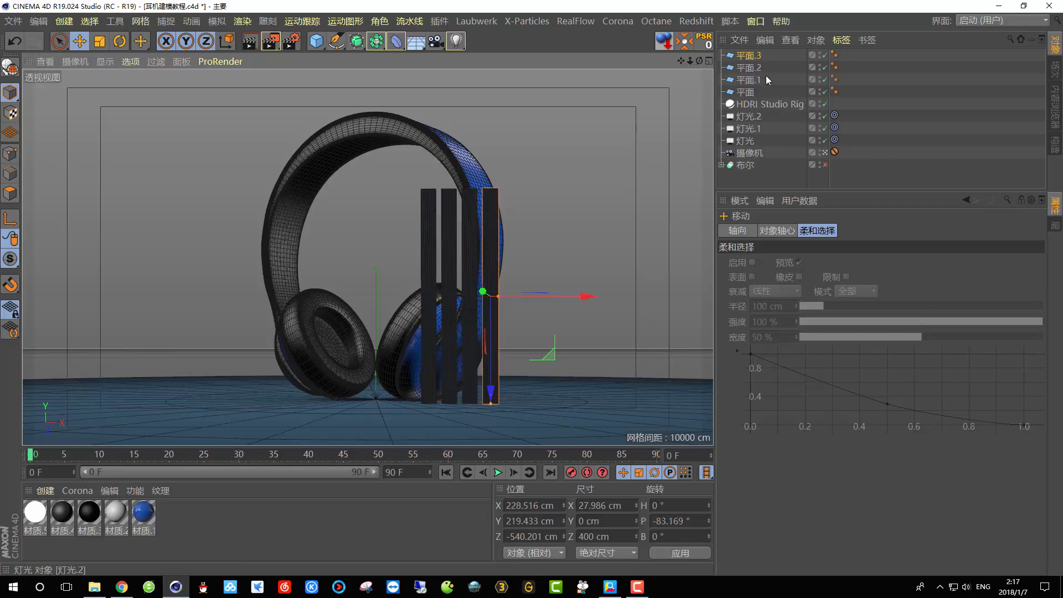
pyautogui.click(774, 58)
pyautogui.keyDown('shift'); pyautogui.click(745, 92); pyautogui.keyUp('shift')
pyautogui.moveTo(547, 297); pyautogui.dragTo(532, 300)
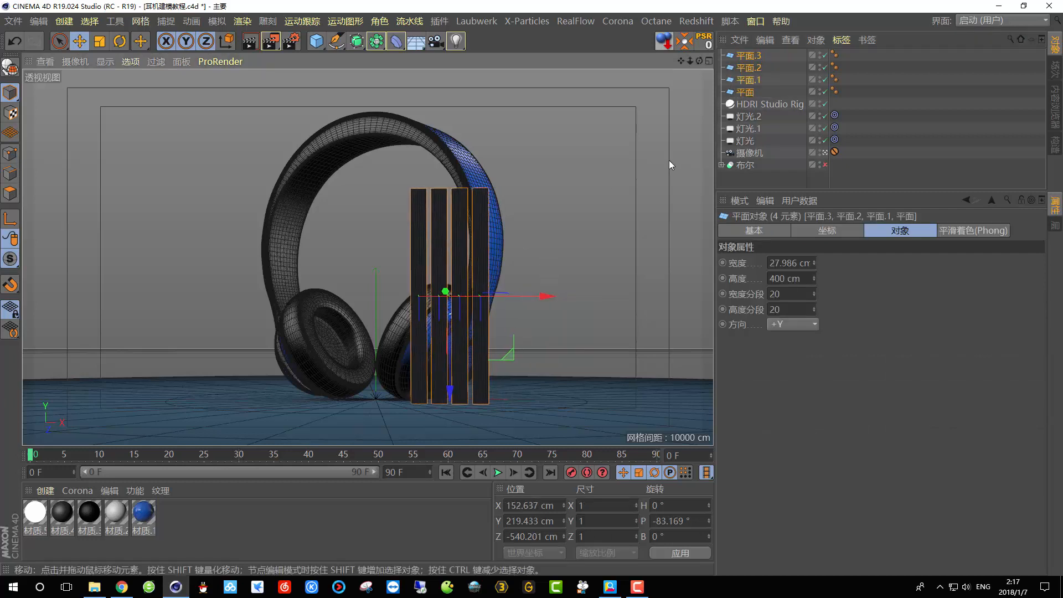
# - Apply white material 材质.5 to all four strips and add Compositing tags with camera visibility disabled
pyautogui.moveTo(35, 512); pyautogui.dragTo(747, 67)
pyautogui.keyDown('ctrl'); pyautogui.moveTo(845, 66); pyautogui.dragTo(843, 92); pyautogui.keyUp('ctrl')
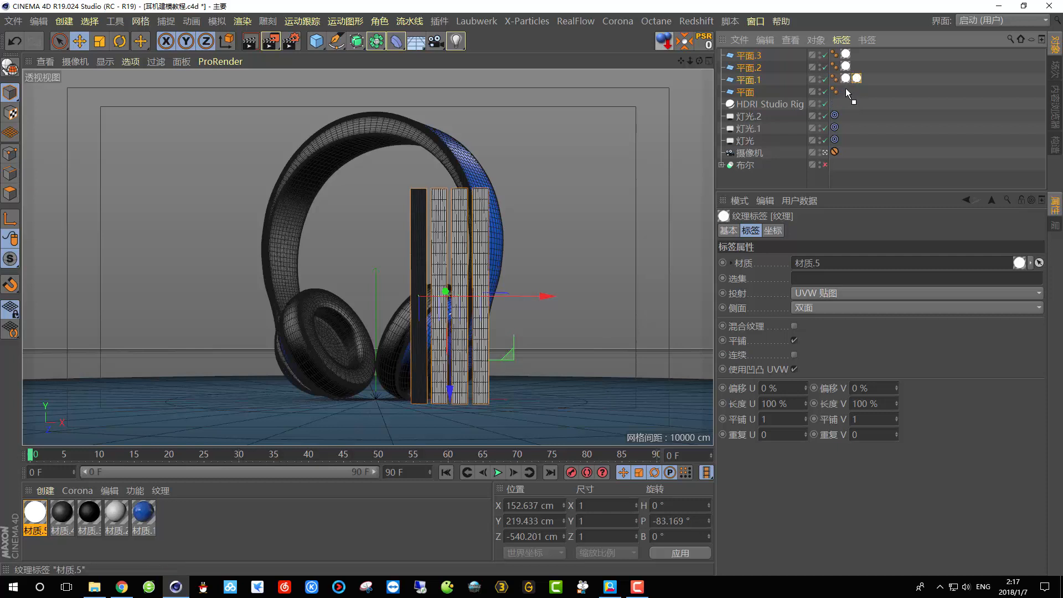
pyautogui.rightClick(747, 70)
pyautogui.moveTo(798, 17)
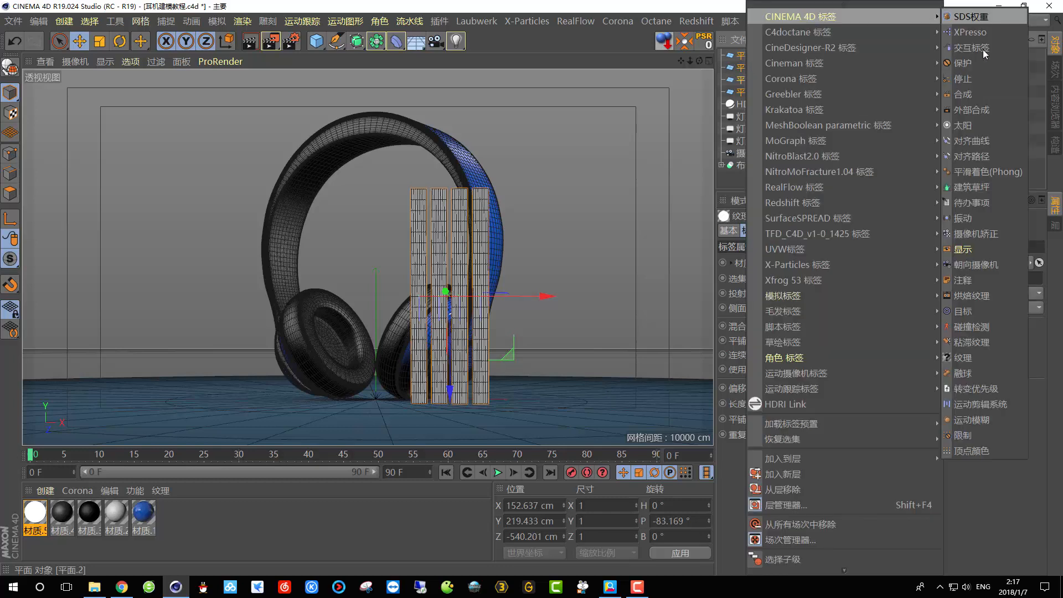
pyautogui.click(976, 94)
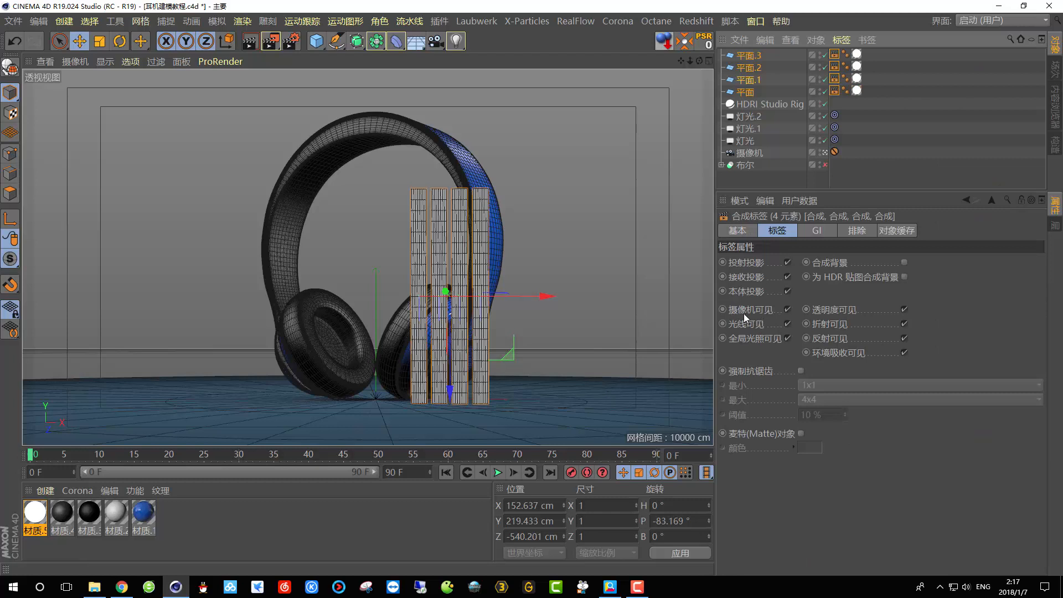
pyautogui.click(786, 309)
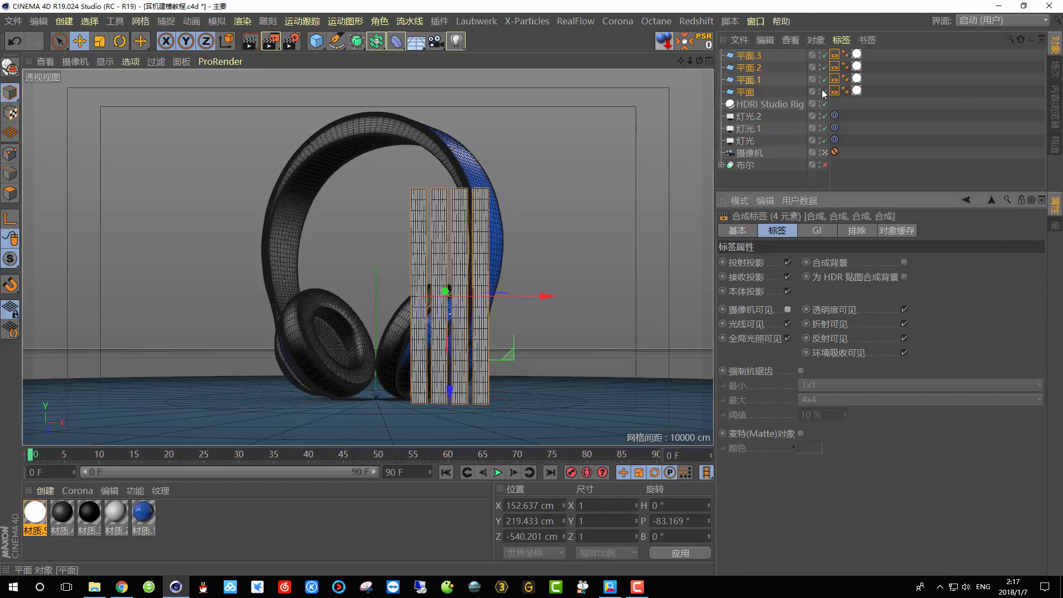
# - Hide the four strips in the editor viewport and render the active view
pyautogui.click(822, 90)
pyautogui.click(821, 78)
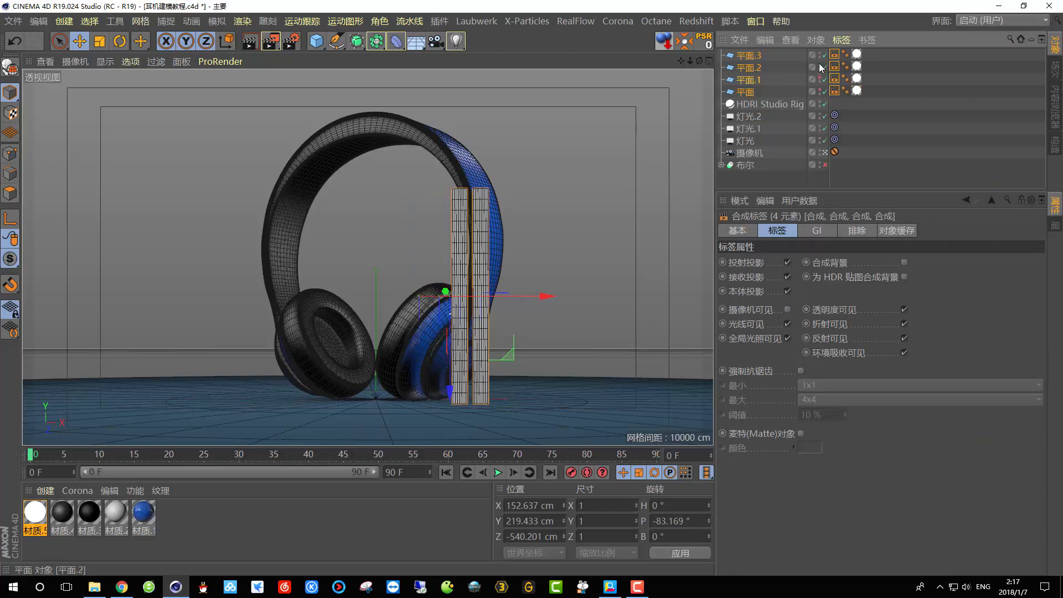
pyautogui.click(821, 66)
pyautogui.click(821, 55)
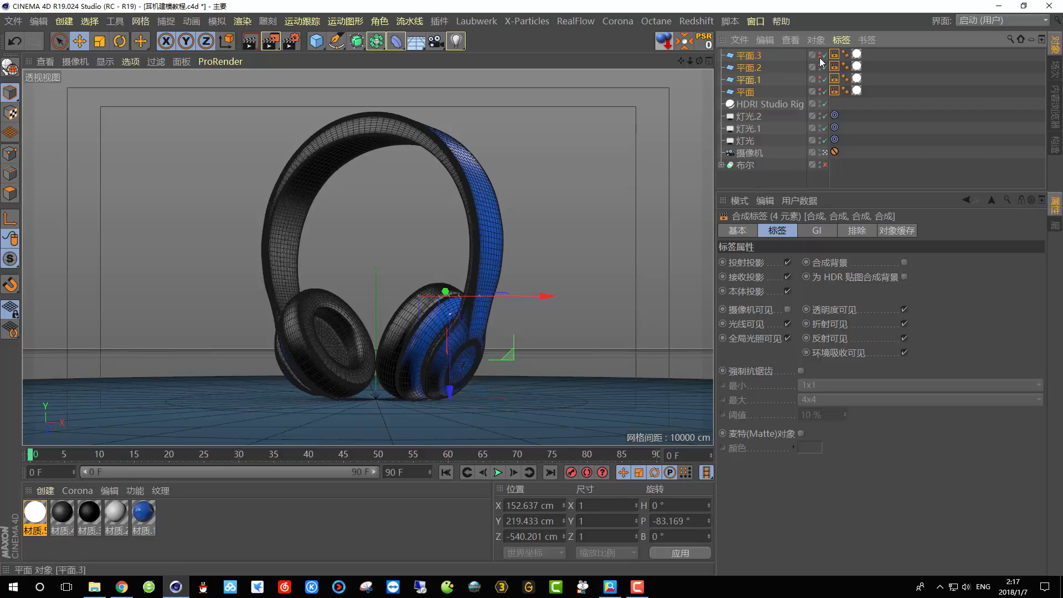
pyautogui.hotkey('ctrl', 'r')
pyautogui.click(250, 41)
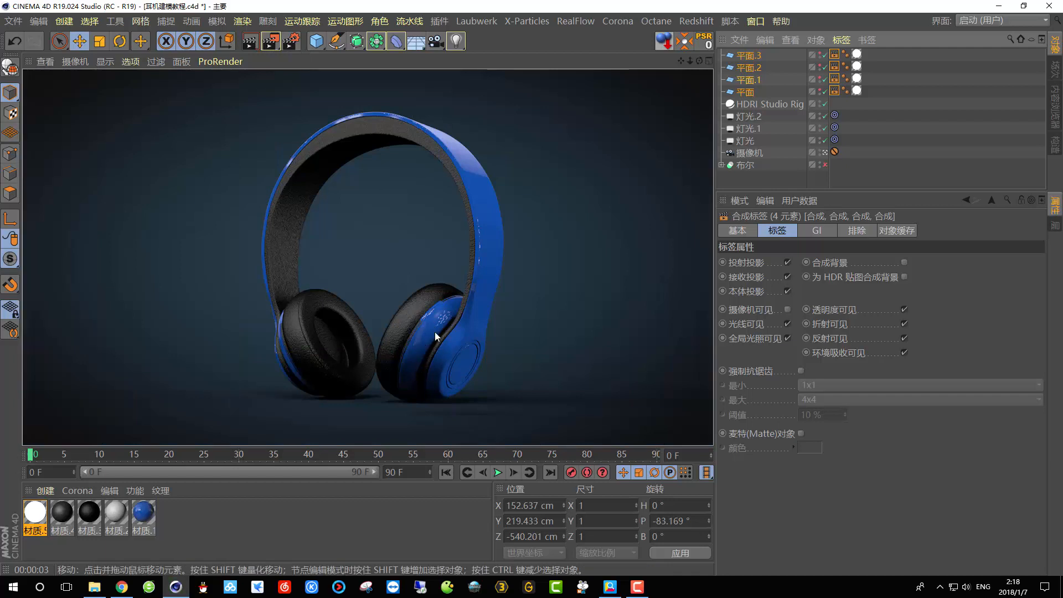
# - Leave the camera view and show the four strips in the editor viewport again
pyautogui.click(824, 151)
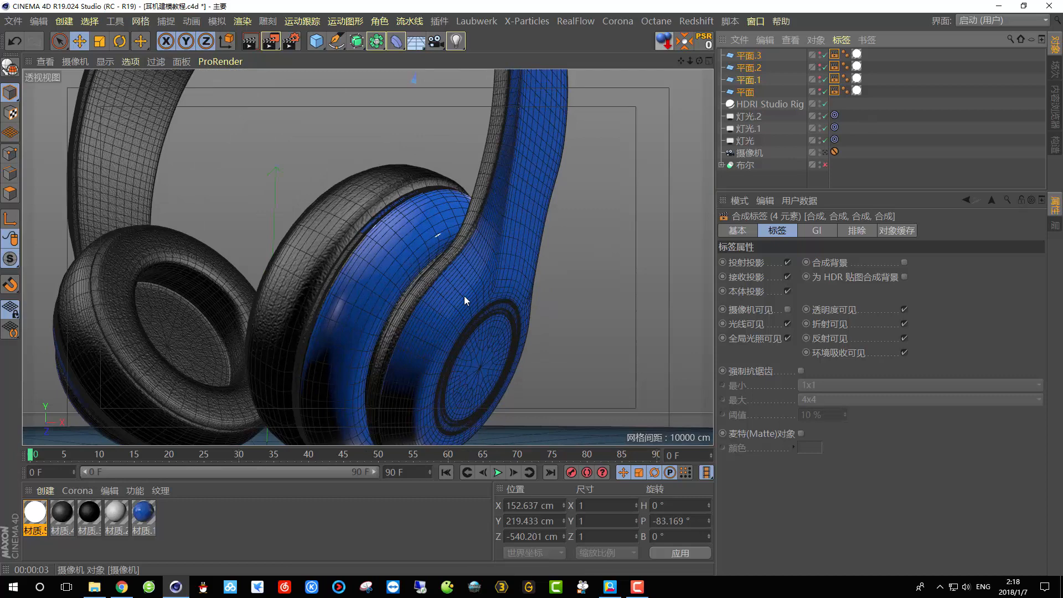
pyautogui.scroll(-8, 464, 301)
pyautogui.keyDown('alt'); pyautogui.moveTo(461, 244); pyautogui.dragTo(390, 341); pyautogui.keyUp('alt')
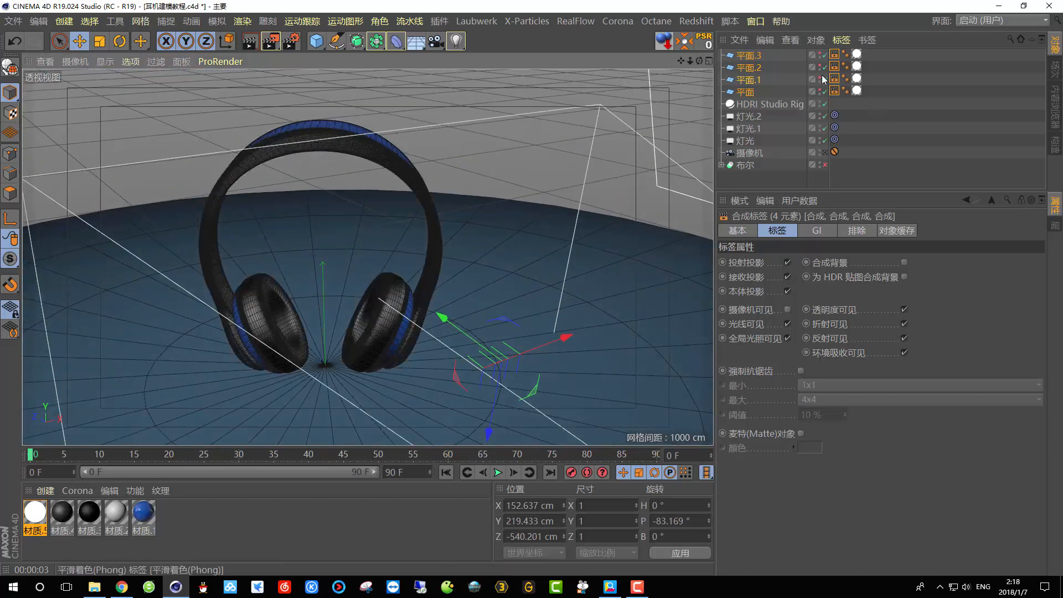
pyautogui.click(820, 54)
pyautogui.click(821, 66)
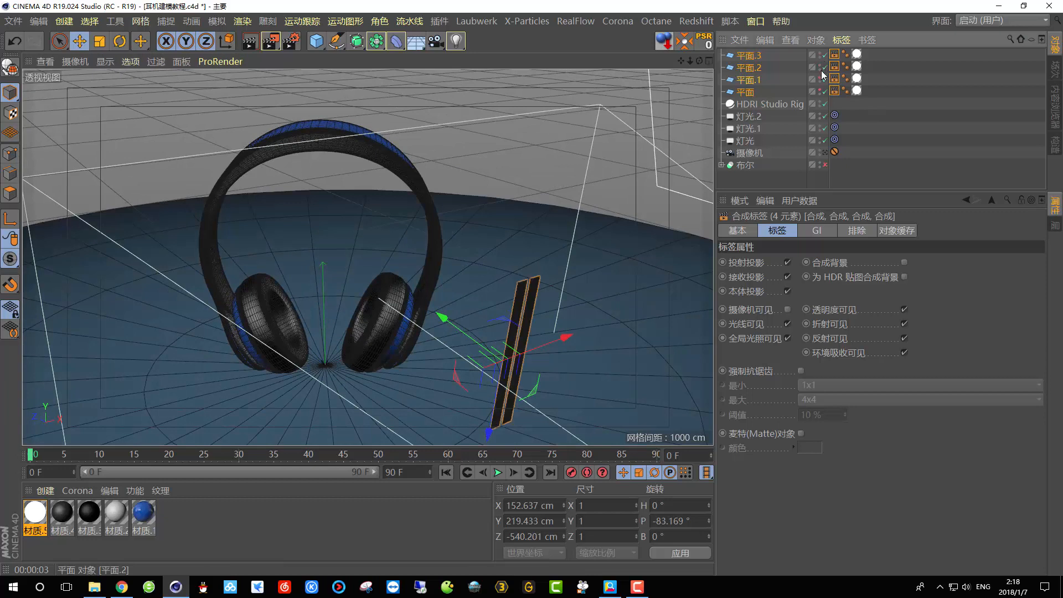
pyautogui.click(819, 79)
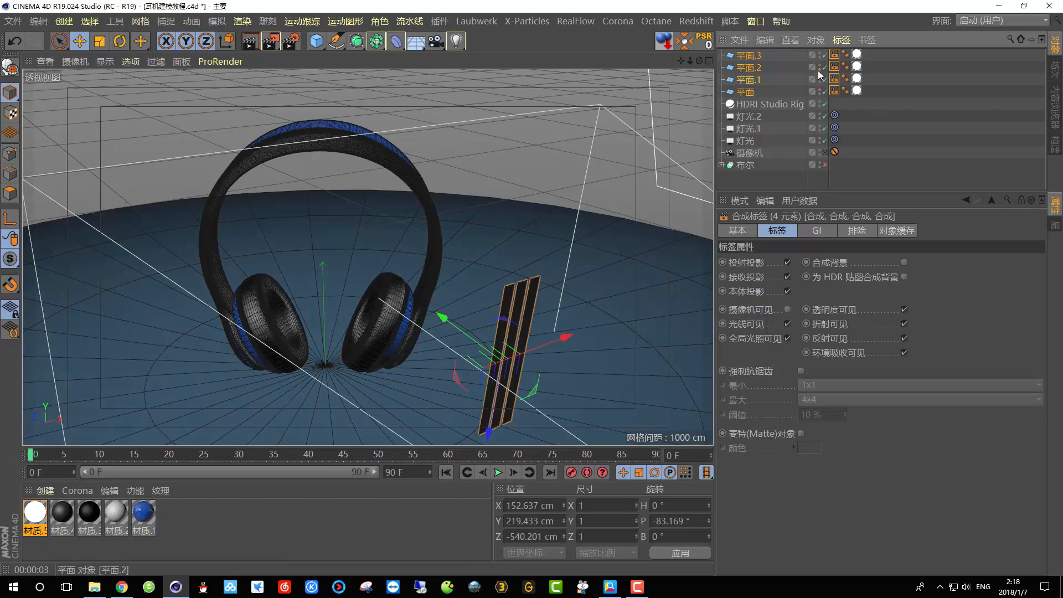
pyautogui.click(820, 88)
# - Move the four strips closer to the right ear cup, to about X 161, Y 174, Z -294 cm, and return to the camera view
pyautogui.moveTo(425, 291)
pyautogui.keyDown('alt'); pyautogui.mouseDown()
pyautogui.moveTo(473, 347)
pyautogui.moveTo(314, 278)
pyautogui.moveTo(200, 273)
pyautogui.moveTo(388, 291)
pyautogui.moveTo(405, 315)
pyautogui.moveTo(391, 330)
pyautogui.moveTo(515, 360)
pyautogui.moveTo(526, 382)
pyautogui.mouseUp(); pyautogui.keyUp('alt')
pyautogui.keyDown('alt'); pyautogui.moveTo(497, 278); pyautogui.dragTo(495, 307, button='right'); pyautogui.keyUp('alt')
pyautogui.keyDown('alt'); pyautogui.moveTo(495, 311); pyautogui.dragTo(557, 180); pyautogui.keyUp('alt')
pyautogui.moveTo(547, 277); pyautogui.dragTo(543, 331)
pyautogui.moveTo(598, 289)
pyautogui.mouseDown()
pyautogui.moveTo(605, 301)
pyautogui.moveTo(580, 299)
pyautogui.mouseUp()
pyautogui.keyDown('alt'); pyautogui.moveTo(507, 277); pyautogui.dragTo(498, 342); pyautogui.keyUp('alt')
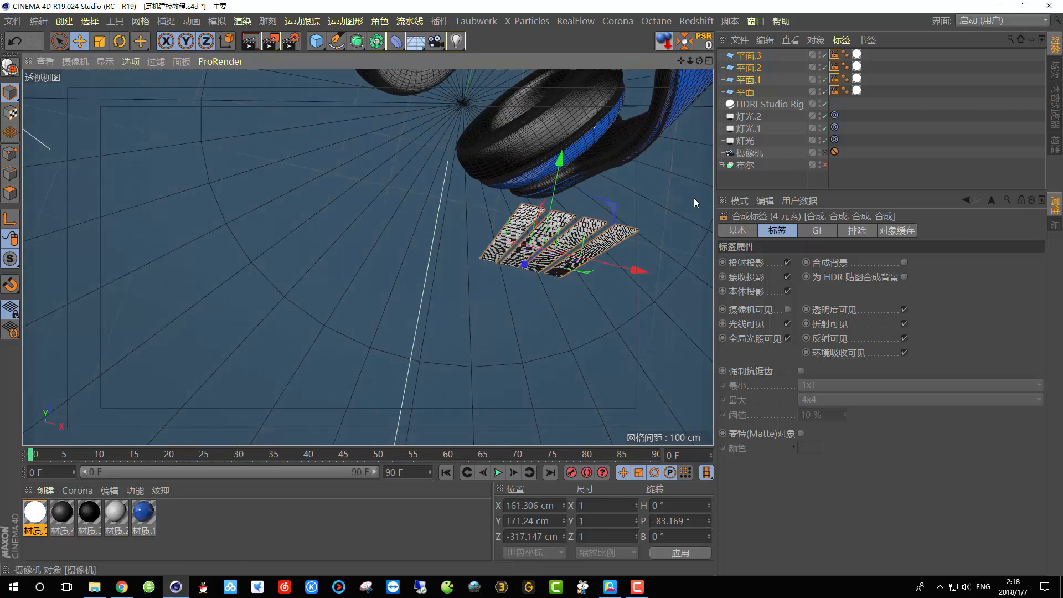
pyautogui.moveTo(549, 196); pyautogui.dragTo(552, 180)
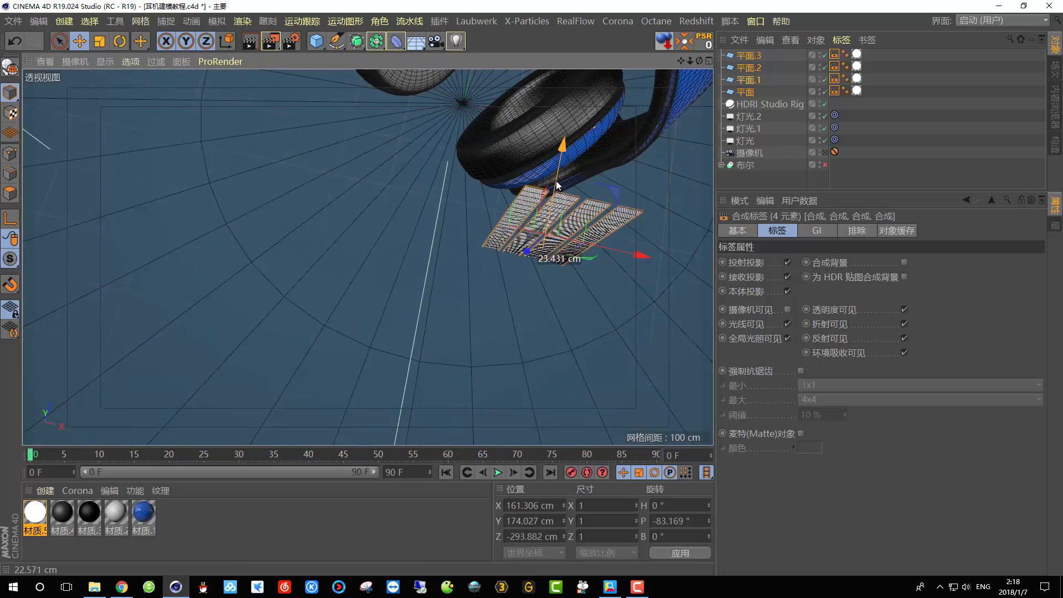
pyautogui.click(825, 152)
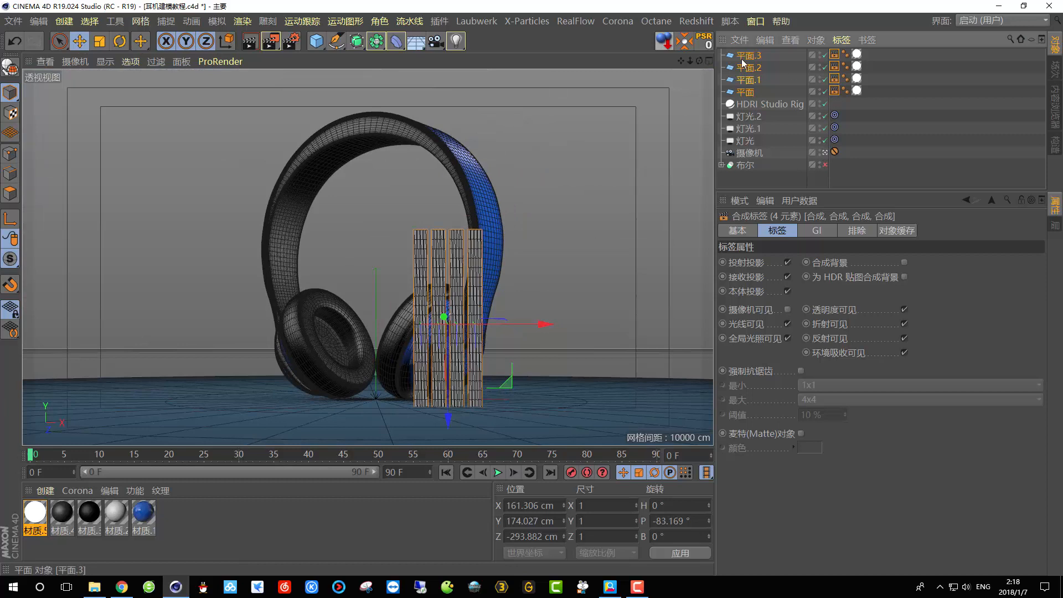
# - Group the four strips under one null object and hide the group in the editor viewport
pyautogui.click(815, 40)
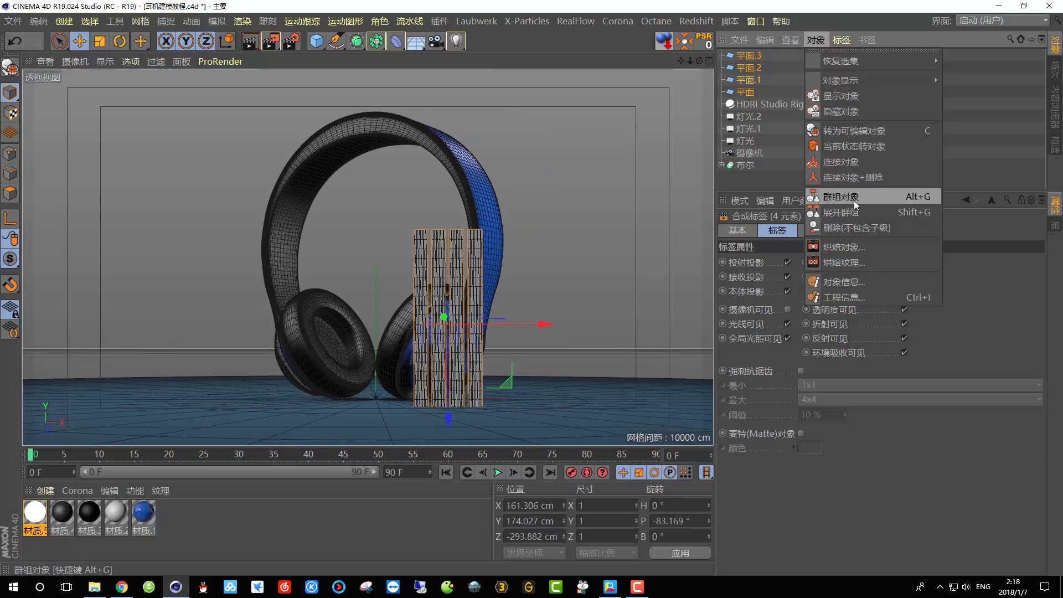
pyautogui.click(842, 196)
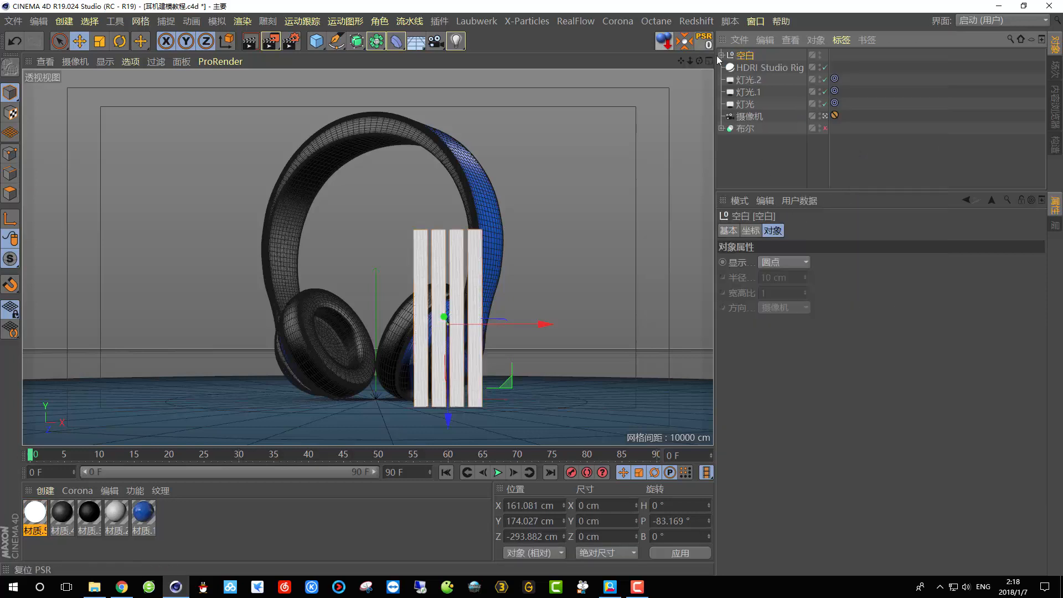
pyautogui.doubleClick(820, 55)
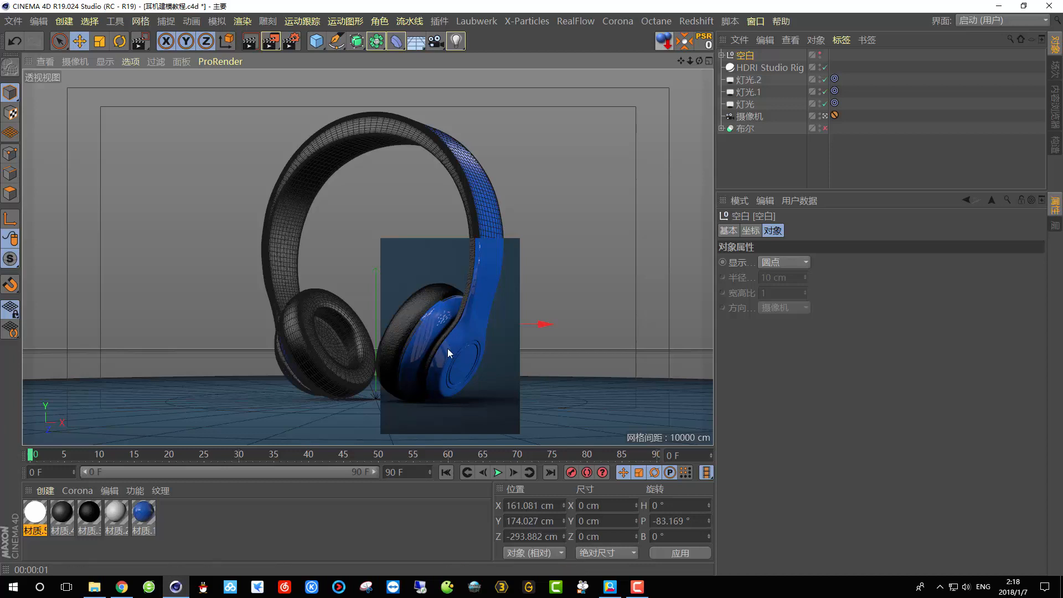
pyautogui.click(500, 282)
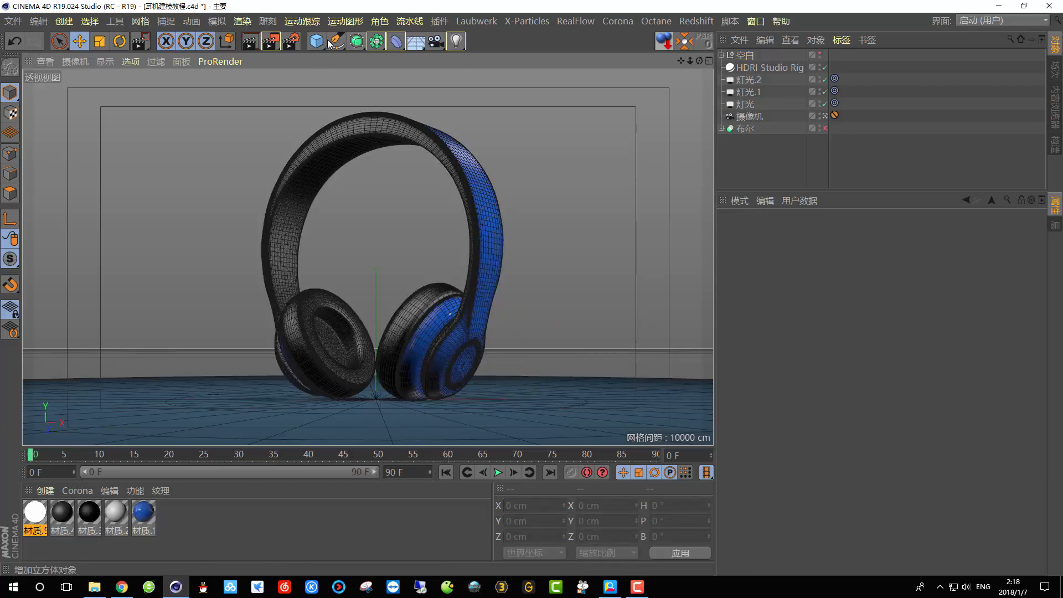
# - Add an upright plane banked 90° at about X 406, Y 357, Z -207 cm beside the headphones and apply material 材质.5 to it
pyautogui.moveTo(340, 40); pyautogui.dragTo(433, 70)
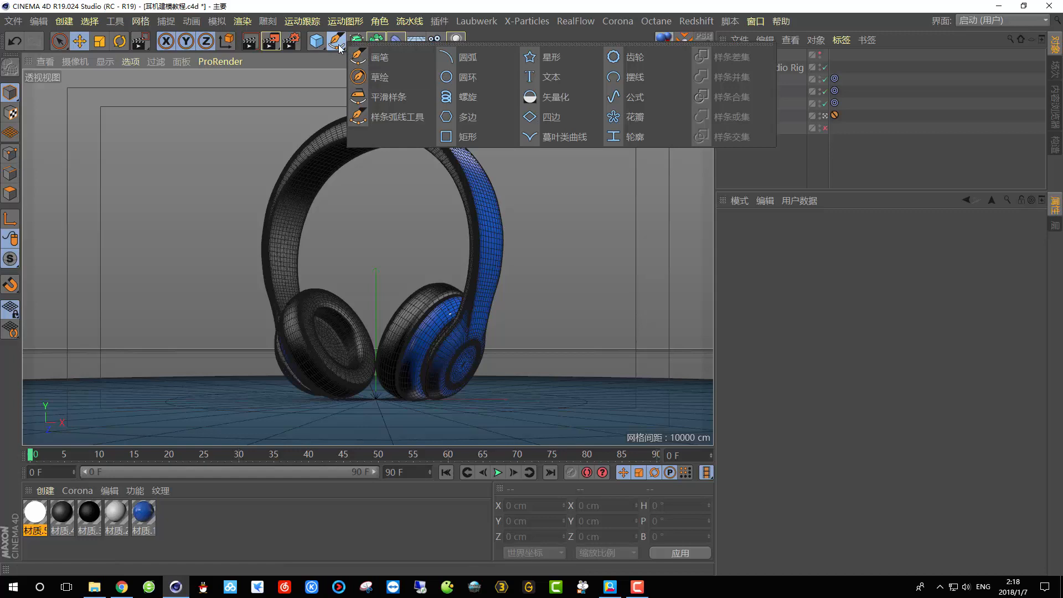
pyautogui.moveTo(316, 40); pyautogui.dragTo(419, 77)
pyautogui.moveTo(370, 339); pyautogui.dragTo(423, 235)
pyautogui.click(123, 42)
pyautogui.press('e')
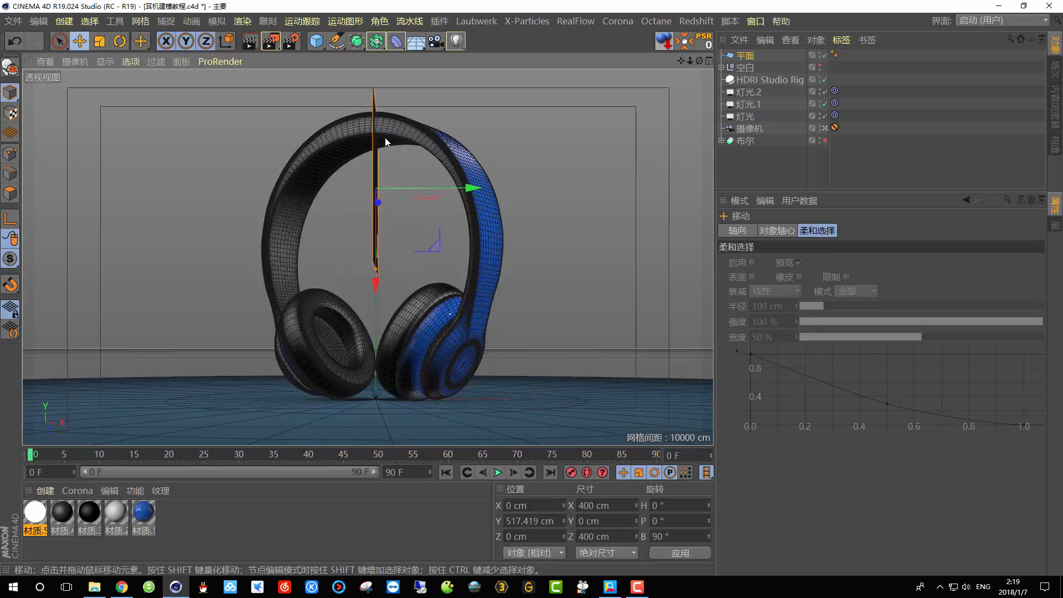
pyautogui.moveTo(418, 192); pyautogui.dragTo(554, 281)
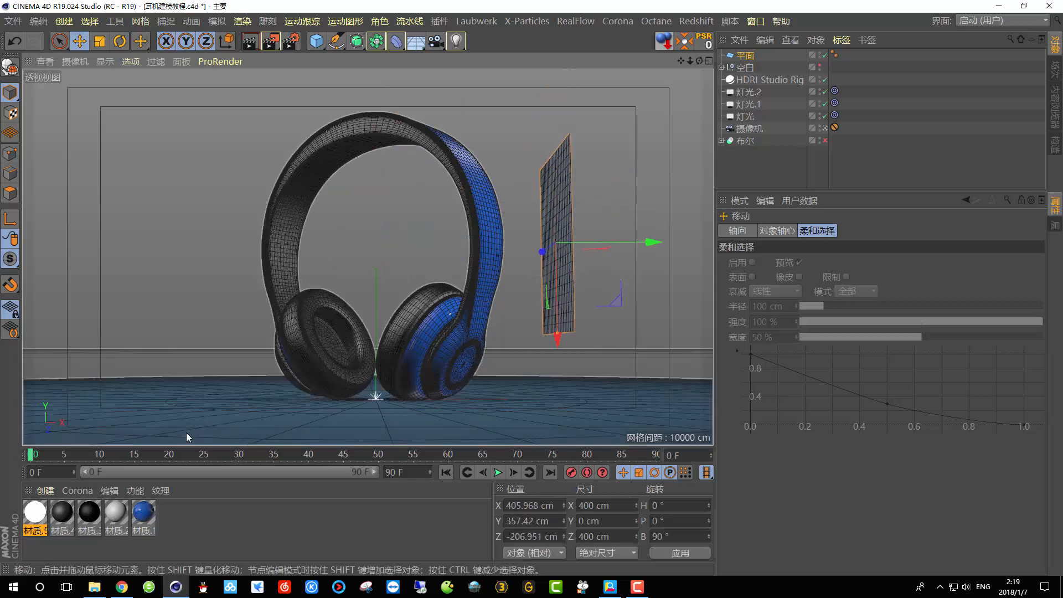
pyautogui.moveTo(28, 520); pyautogui.dragTo(716, 171)
pyautogui.moveTo(751, 62); pyautogui.dragTo(746, 64)
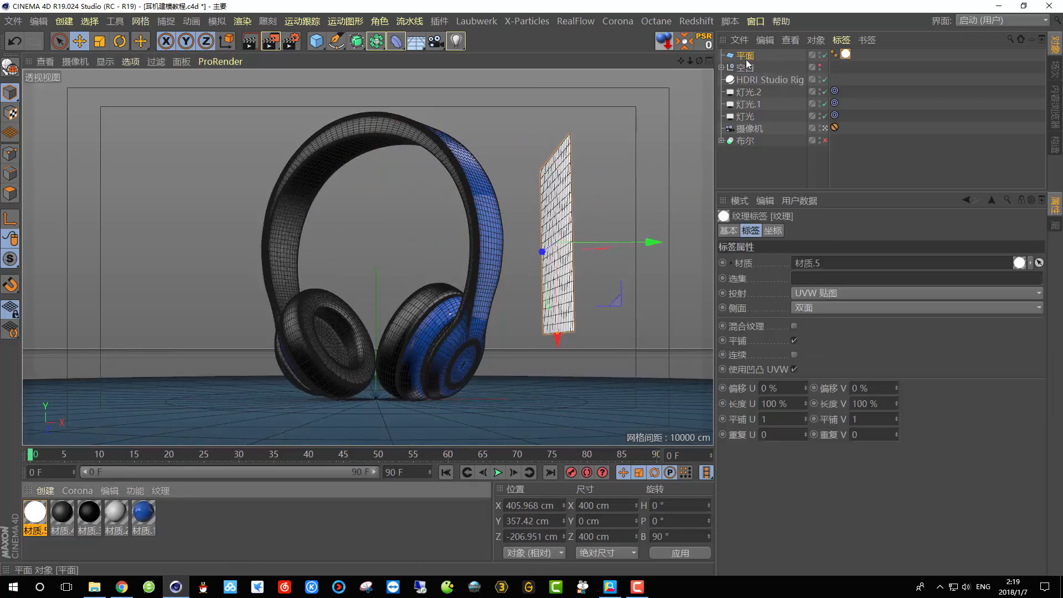
# - Widen the upright plane to about 633 cm, move it to about X 413, Y 354, Z 147 cm and render the active view
pyautogui.moveTo(606, 244)
pyautogui.mouseDown()
pyautogui.moveTo(649, 248)
pyautogui.moveTo(548, 253)
pyautogui.moveTo(637, 254)
pyautogui.moveTo(595, 252)
pyautogui.mouseUp()
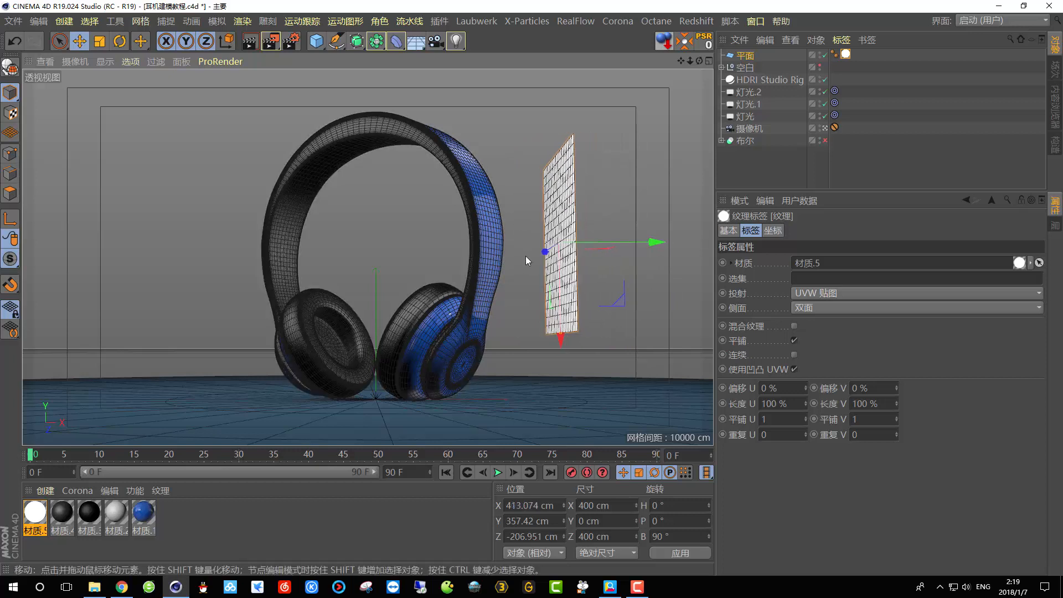
pyautogui.moveTo(560, 297); pyautogui.dragTo(566, 386)
pyautogui.click(564, 203)
pyautogui.moveTo(545, 253); pyautogui.dragTo(525, 273)
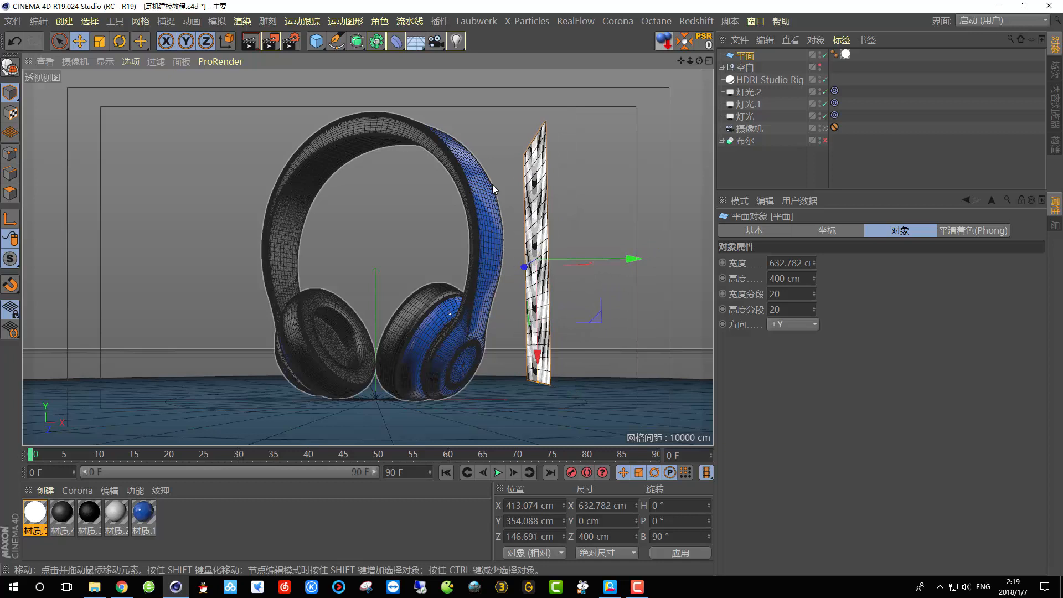
pyautogui.click(248, 42)
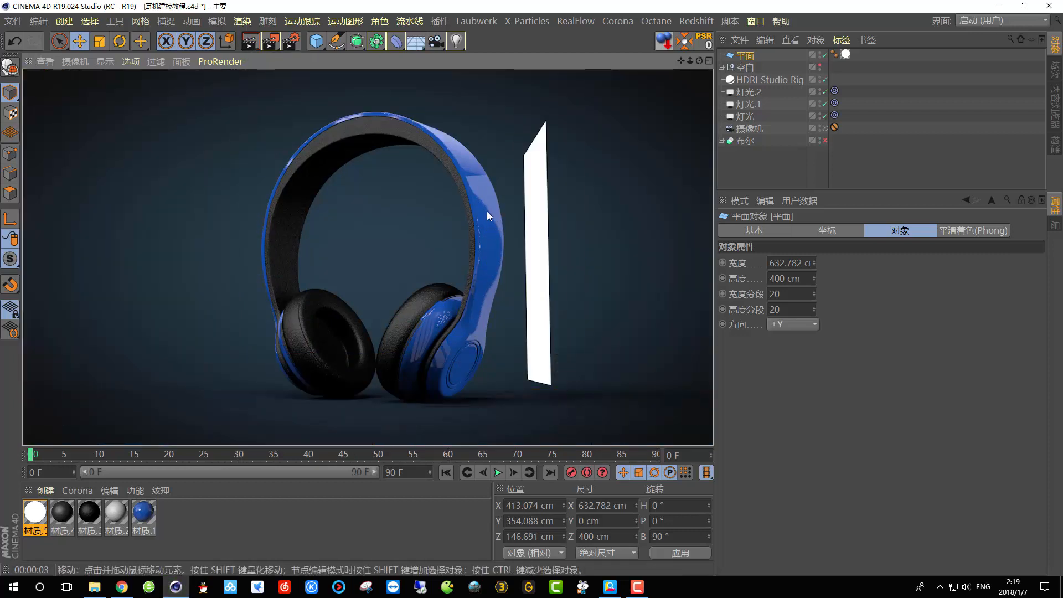
# - Move the upright plane forward to about Z -259 cm, set its height to about 403 cm and render the active view
pyautogui.click(540, 192)
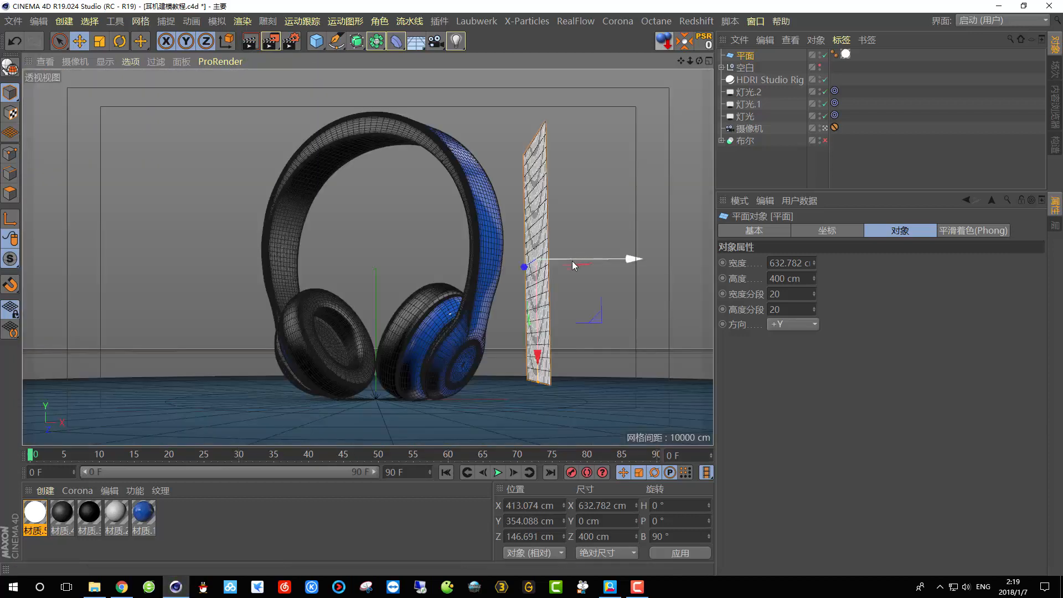
pyautogui.moveTo(526, 269); pyautogui.dragTo(553, 258)
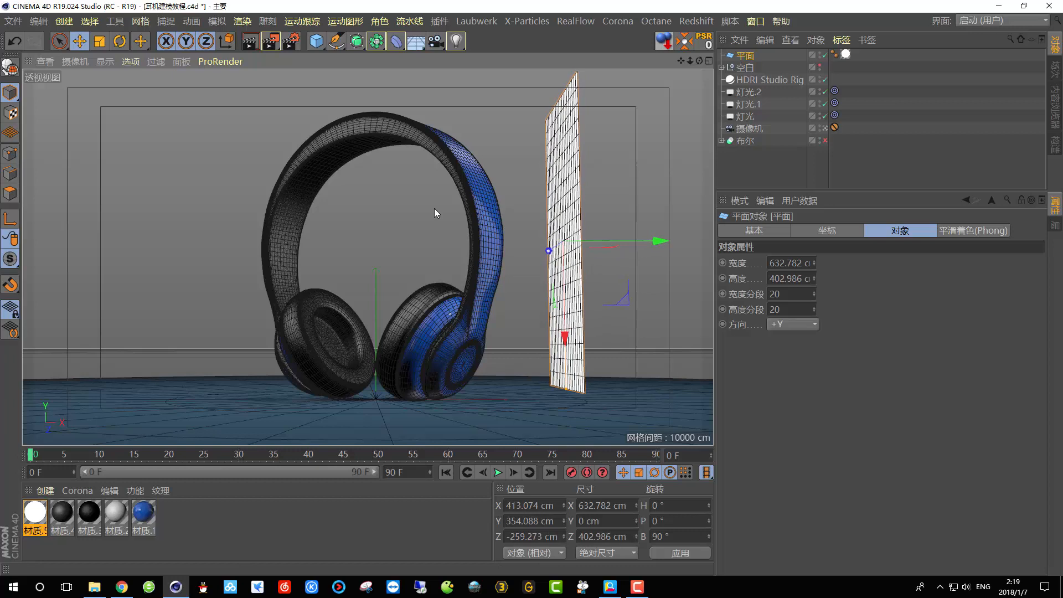
pyautogui.click(250, 44)
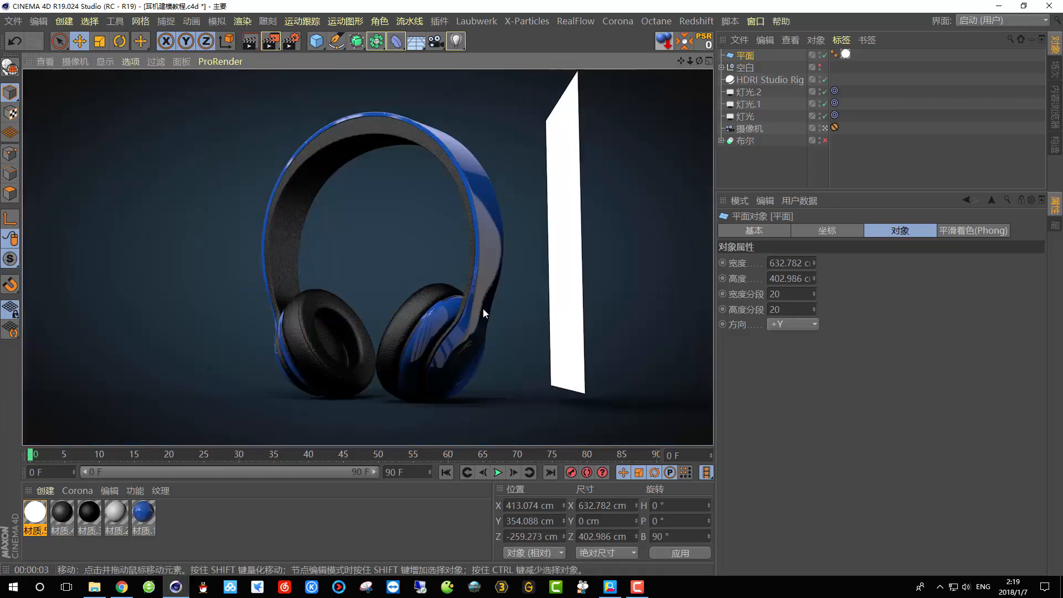
# - Outside the camera view, rotate the upright plane to a heading of about -25.8° and narrow its height to about 141 cm
pyautogui.click(745, 56)
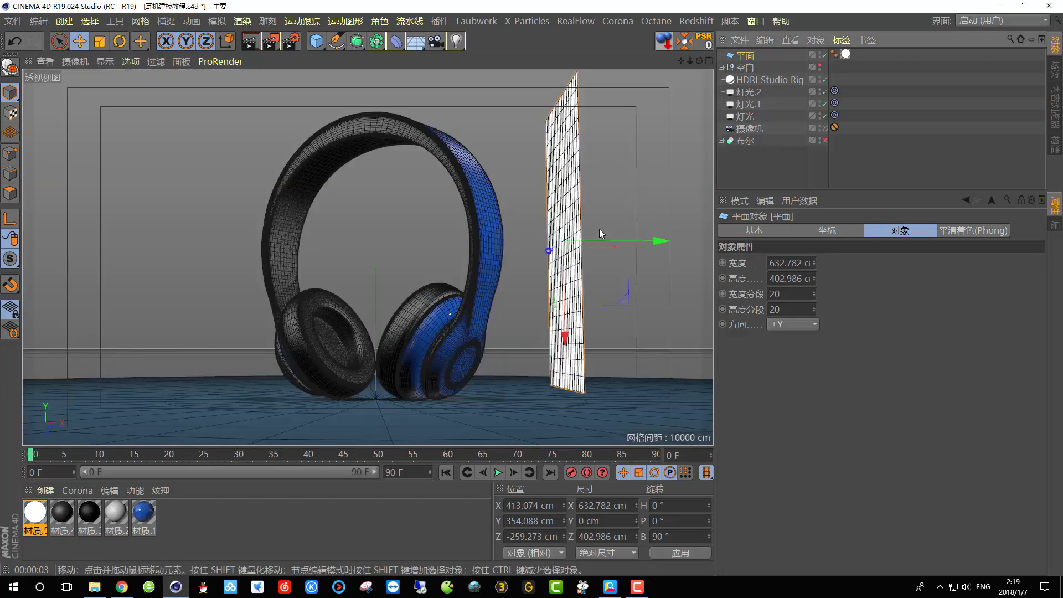
pyautogui.click(824, 128)
pyautogui.scroll(-4, 456, 219)
pyautogui.keyDown('alt'); pyautogui.moveTo(456, 219); pyautogui.dragTo(371, 213); pyautogui.keyUp('alt')
pyautogui.click(120, 40)
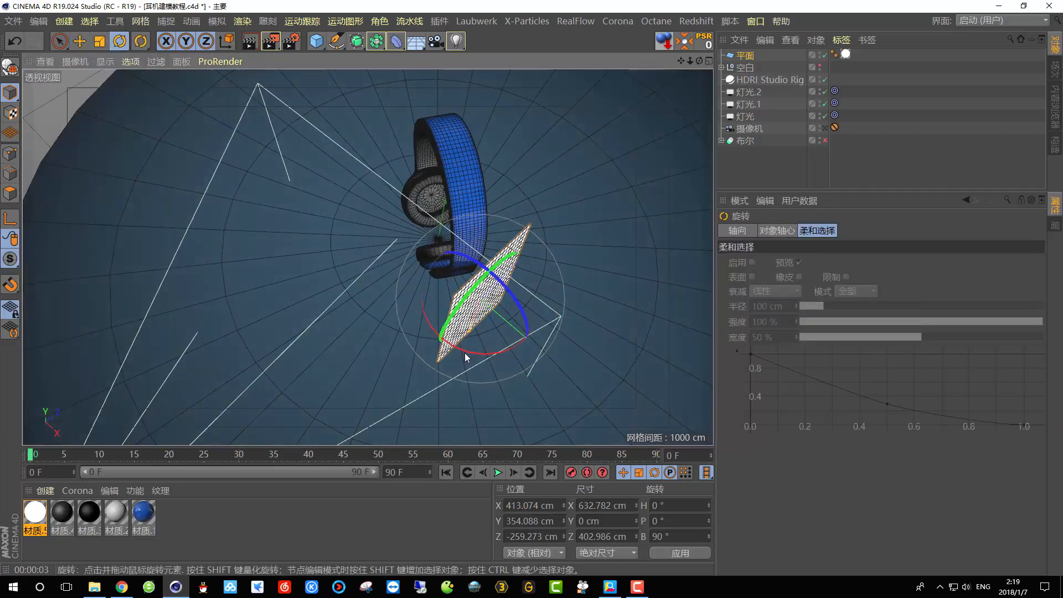
pyautogui.moveTo(466, 356); pyautogui.dragTo(445, 347)
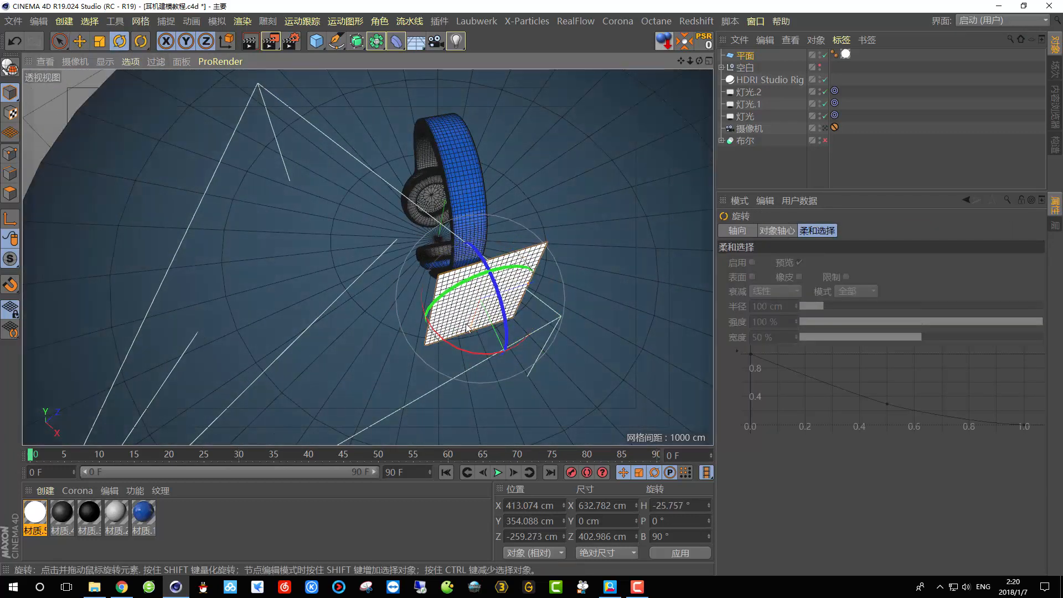
pyautogui.moveTo(527, 289); pyautogui.dragTo(500, 295)
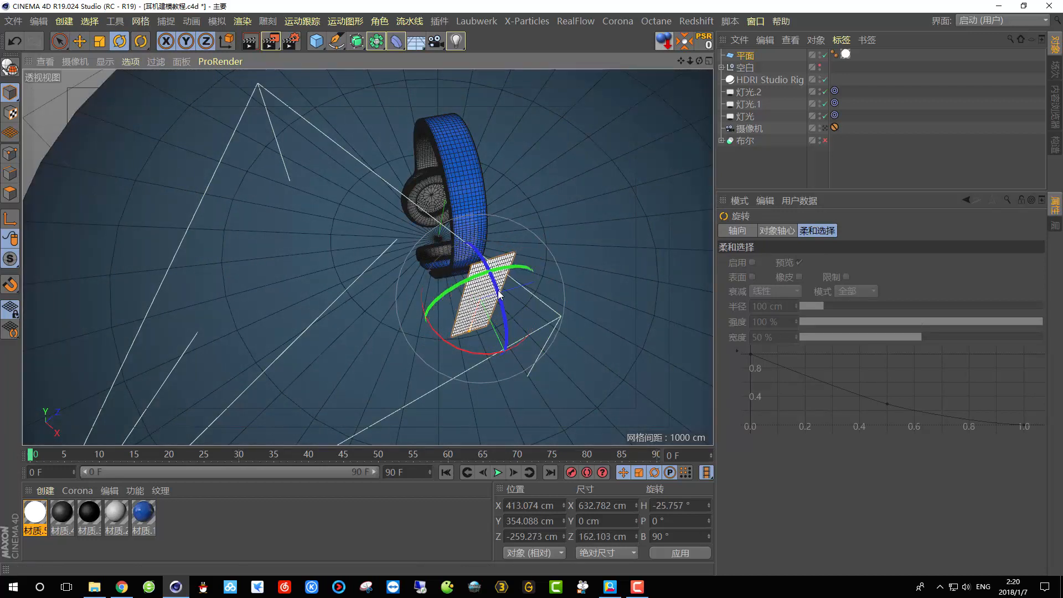
# - Raise the plane to about Y 375 cm, tilt its bank to about 109.3° and render the camera view
pyautogui.click(78, 38)
pyautogui.keyDown('alt'); pyautogui.moveTo(323, 204); pyautogui.dragTo(377, 180); pyautogui.keyUp('alt')
pyautogui.keyDown('alt'); pyautogui.moveTo(466, 165); pyautogui.dragTo(313, 229, button='middle'); pyautogui.keyUp('alt')
pyautogui.keyDown('alt'); pyautogui.moveTo(339, 234); pyautogui.dragTo(395, 156); pyautogui.keyUp('alt')
pyautogui.scroll(2, 366, 219)
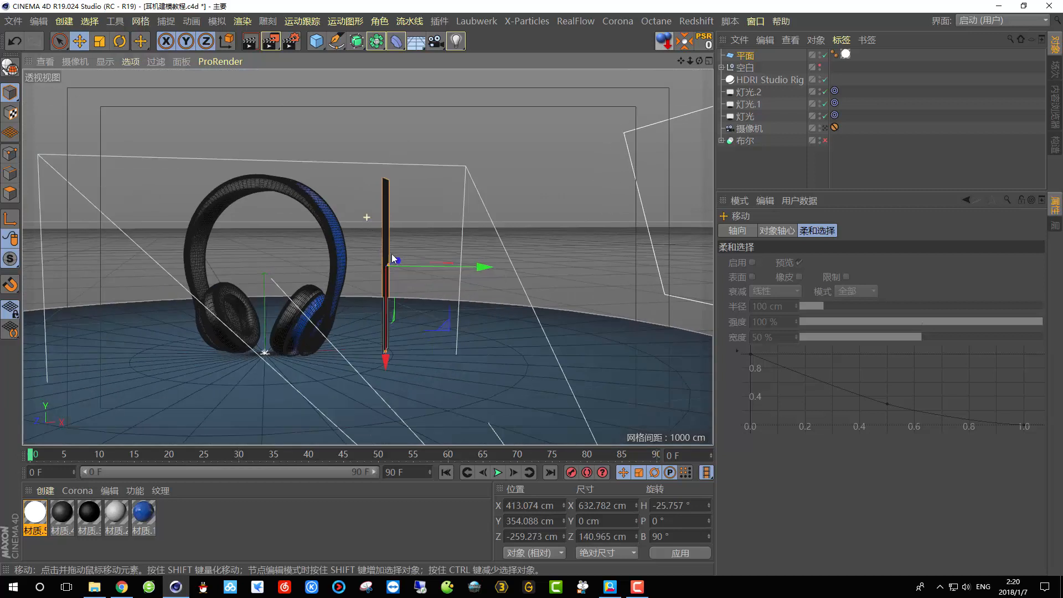
pyautogui.moveTo(387, 317); pyautogui.dragTo(386, 312)
pyautogui.press('r')
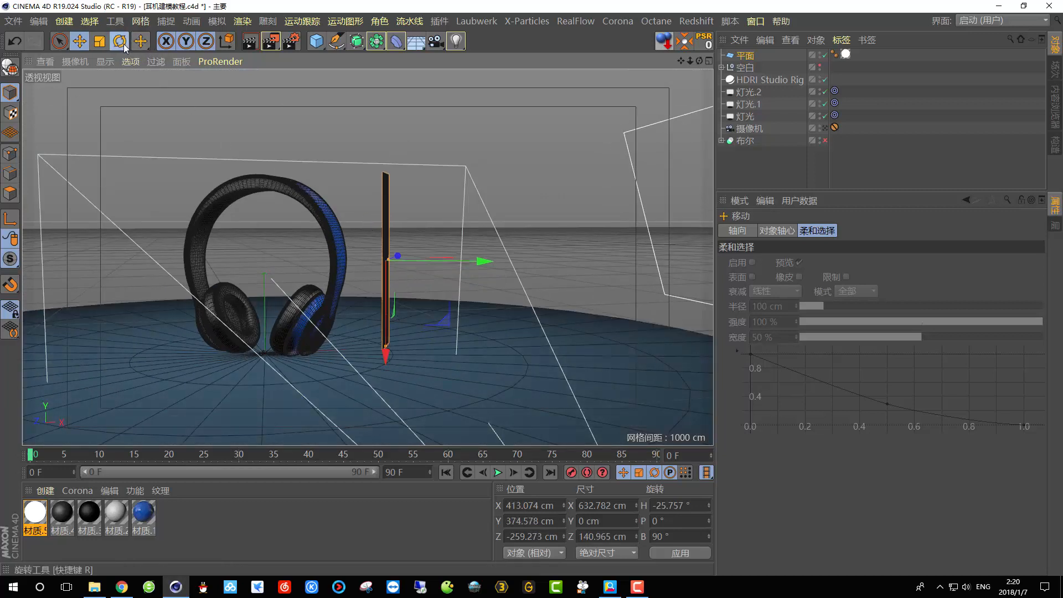
pyautogui.moveTo(423, 214); pyautogui.dragTo(440, 225)
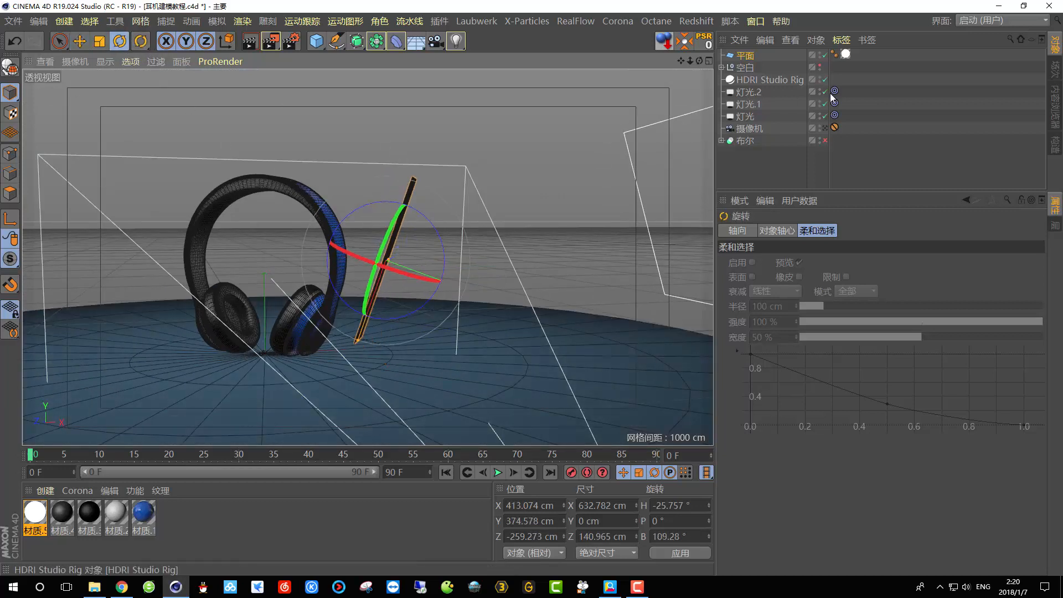
pyautogui.click(825, 128)
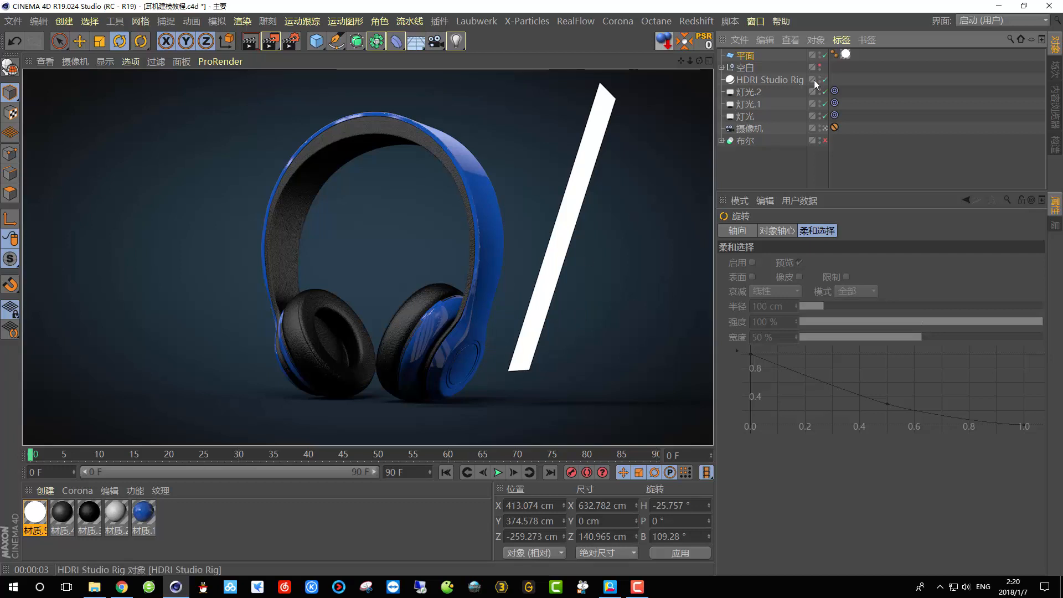
# - Shift the plane to about X 383, Z -321 cm, place a rotated copy at about X 362, Y 366, Z -77 cm and render the camera view
pyautogui.click(824, 128)
pyautogui.keyDown('alt'); pyautogui.moveTo(424, 233); pyautogui.dragTo(205, 361); pyautogui.keyUp('alt')
pyautogui.press('e')
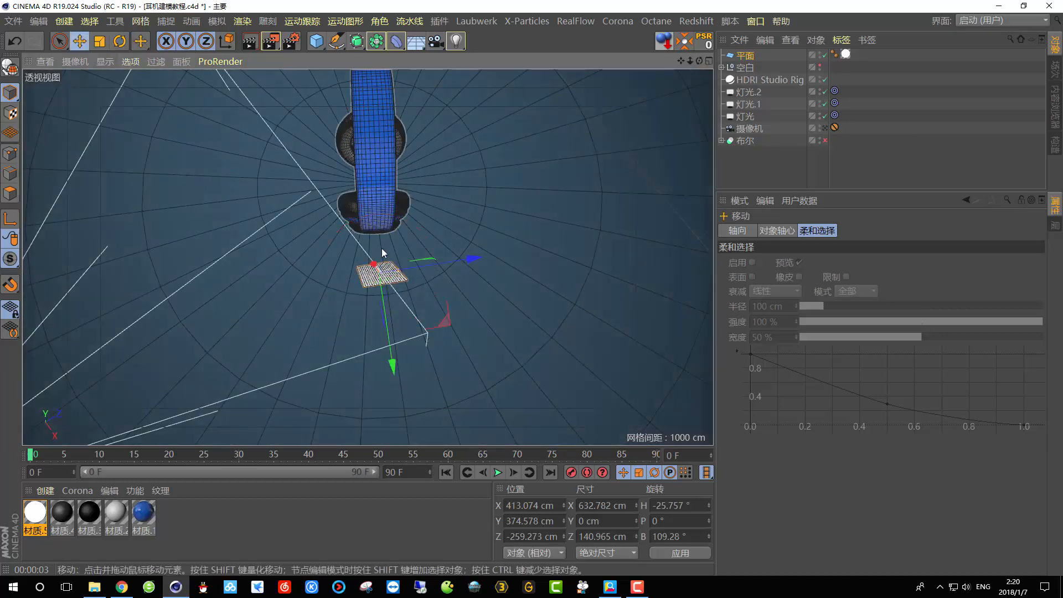
pyautogui.moveTo(443, 268); pyautogui.dragTo(473, 257)
pyautogui.keyDown('alt'); pyautogui.moveTo(471, 264); pyautogui.dragTo(309, 214); pyautogui.keyUp('alt')
pyautogui.moveTo(383, 232); pyautogui.dragTo(351, 230)
pyautogui.press('r')
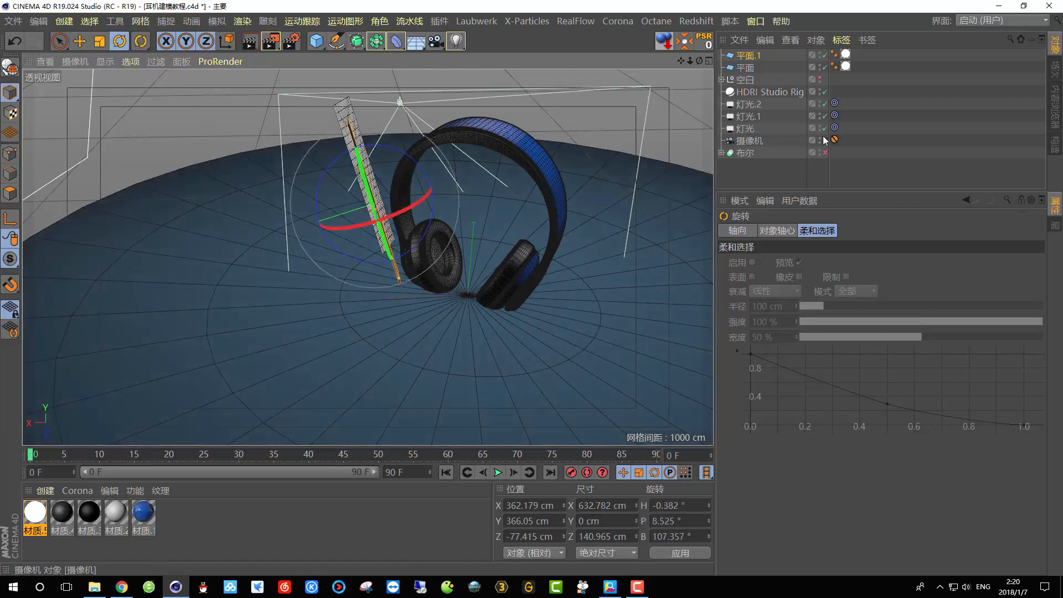
pyautogui.click(827, 139)
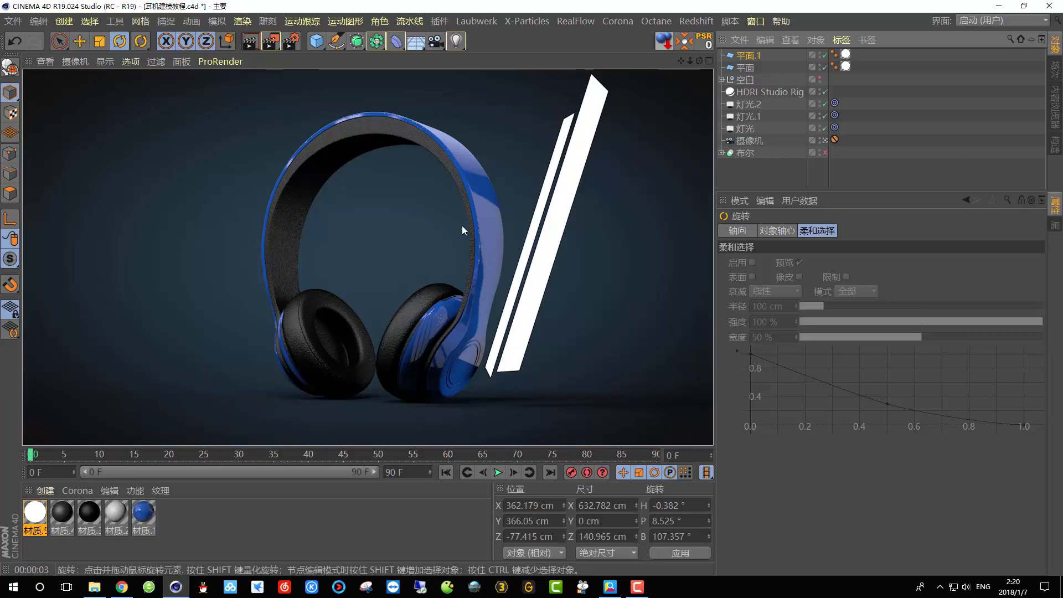
# - Move the copied plane 平面.1 to about X 433, Y 344, Z -76 cm and render the camera view
pyautogui.click(530, 245)
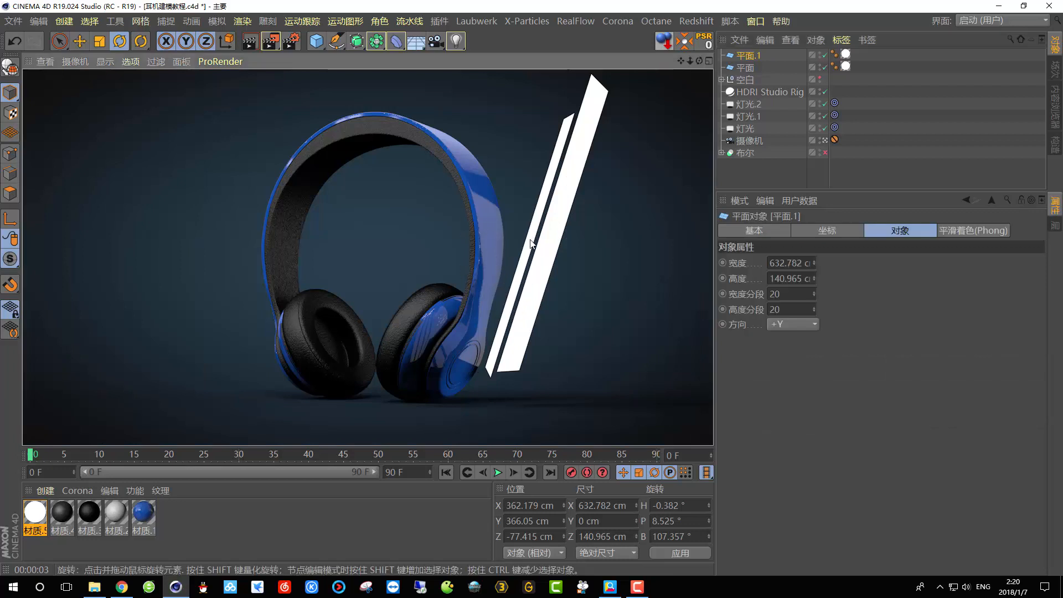
pyautogui.click(825, 140)
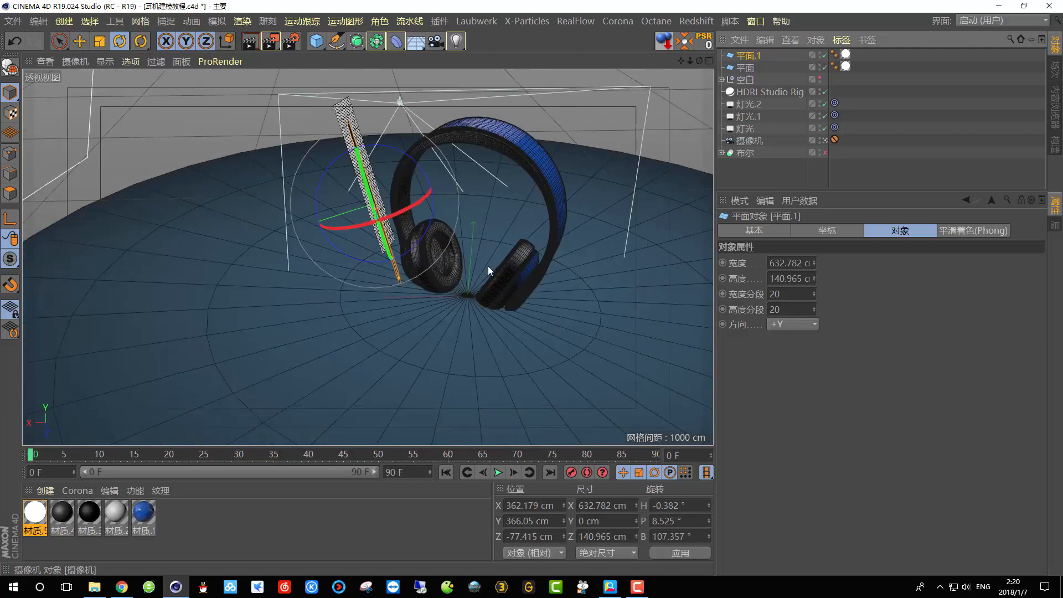
pyautogui.click(79, 41)
pyautogui.keyDown('alt'); pyautogui.moveTo(388, 182); pyautogui.dragTo(290, 229); pyautogui.keyUp('alt')
pyautogui.moveTo(199, 261); pyautogui.dragTo(188, 264)
pyautogui.keyDown('alt'); pyautogui.moveTo(248, 236); pyautogui.dragTo(375, 232, button='middle'); pyautogui.keyUp('alt')
pyautogui.scroll(4, 374, 256)
pyautogui.keyDown('alt'); pyautogui.moveTo(375, 256); pyautogui.dragTo(426, 252); pyautogui.keyUp('alt')
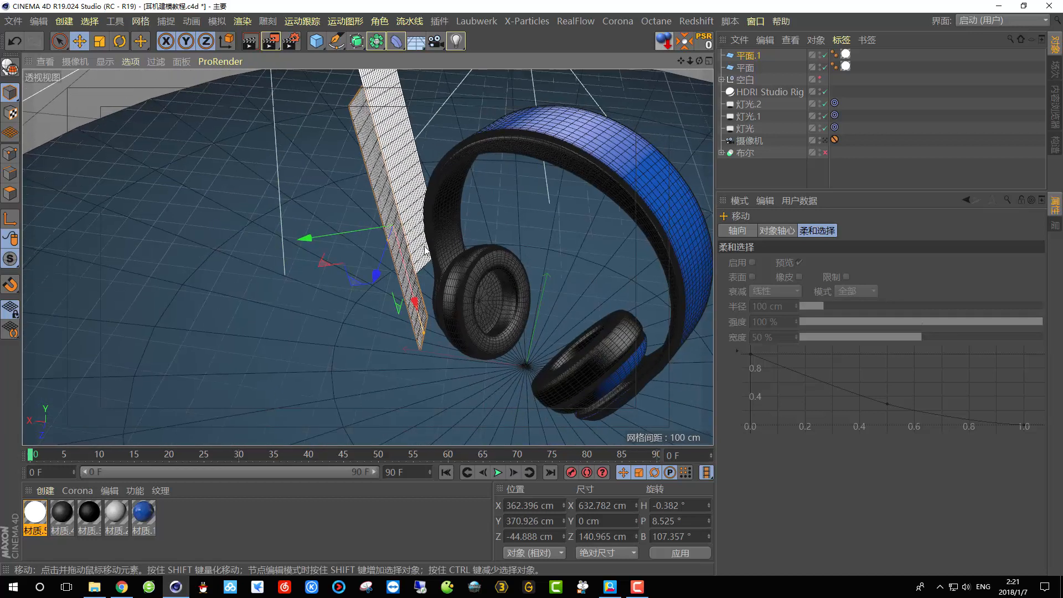
pyautogui.keyDown('alt'); pyautogui.moveTo(425, 247); pyautogui.dragTo(393, 242, button='middle'); pyautogui.keyUp('alt')
pyautogui.keyDown('alt'); pyautogui.moveTo(356, 191); pyautogui.dragTo(377, 220, button='right'); pyautogui.keyUp('alt')
pyautogui.keyDown('alt'); pyautogui.moveTo(398, 202); pyautogui.dragTo(406, 236); pyautogui.keyUp('alt')
pyautogui.moveTo(342, 266); pyautogui.dragTo(340, 277)
pyautogui.keyDown('alt'); pyautogui.moveTo(360, 222); pyautogui.dragTo(485, 159); pyautogui.keyUp('alt')
pyautogui.moveTo(453, 228); pyautogui.dragTo(605, 171)
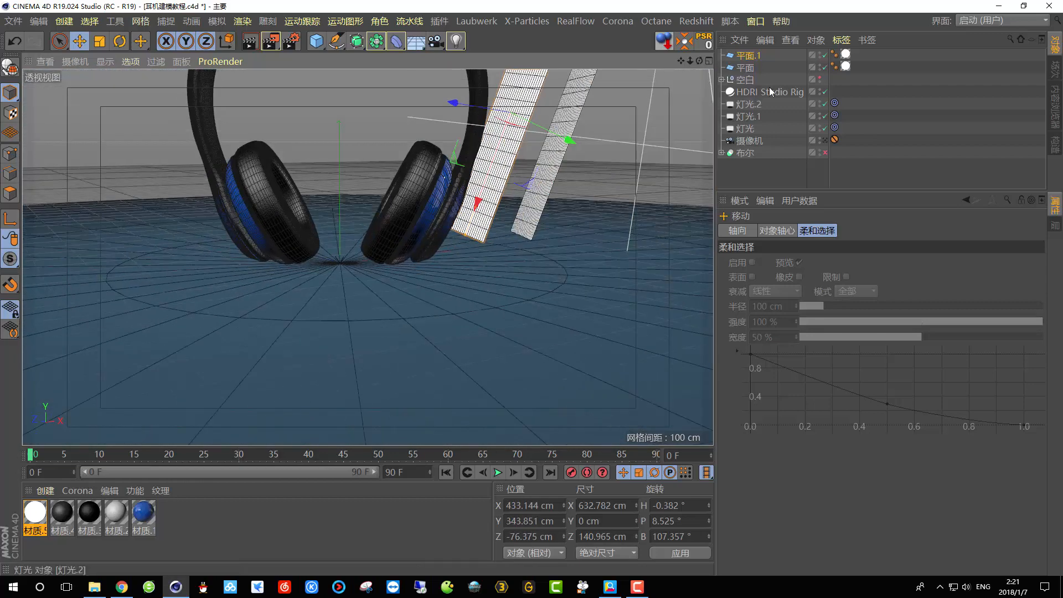
pyautogui.click(822, 140)
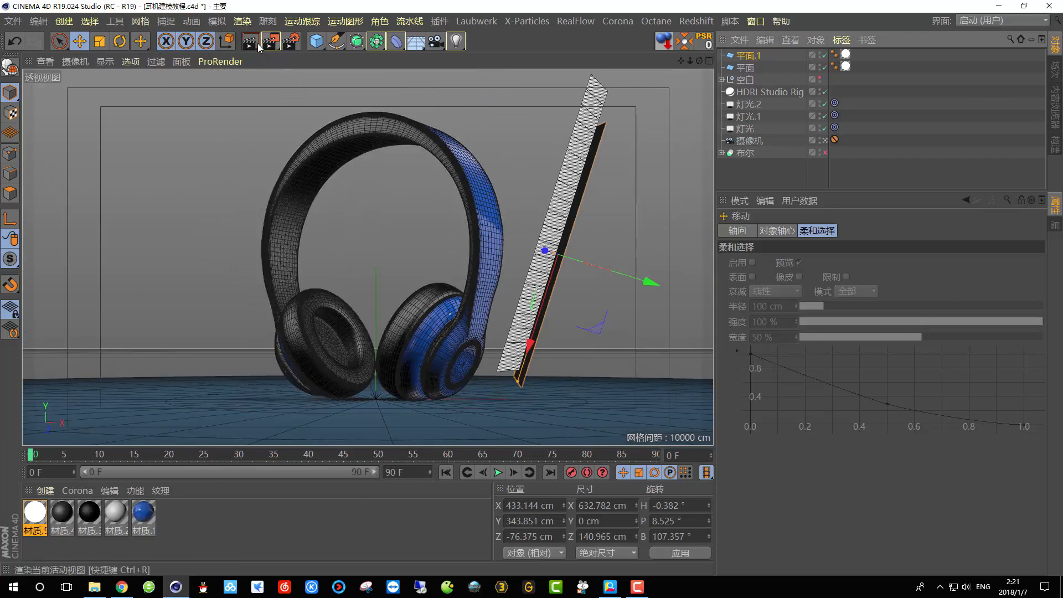
pyautogui.click(253, 44)
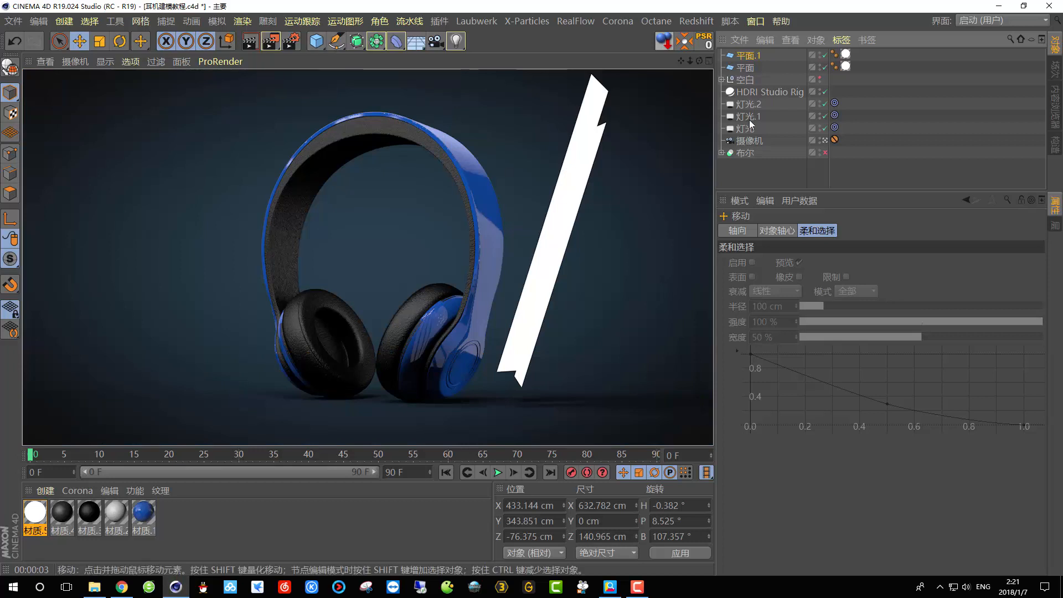
# - Rotate the HDRI Studio Rig to a heading of about 128.4° and render the active view
pyautogui.click(755, 94)
pyautogui.press('r')
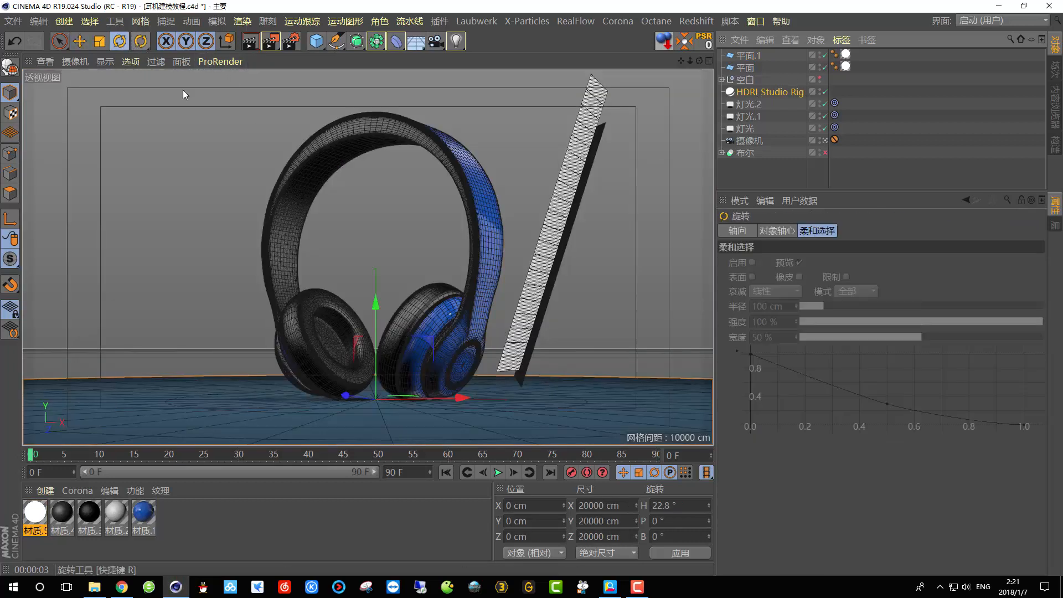
pyautogui.moveTo(354, 400); pyautogui.dragTo(423, 408)
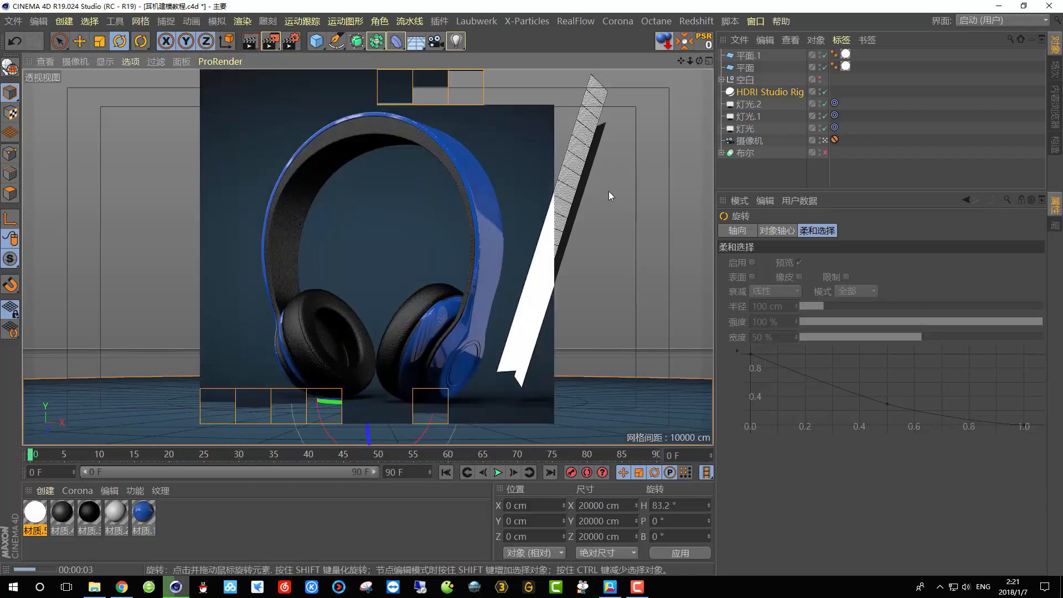
pyautogui.click(343, 415)
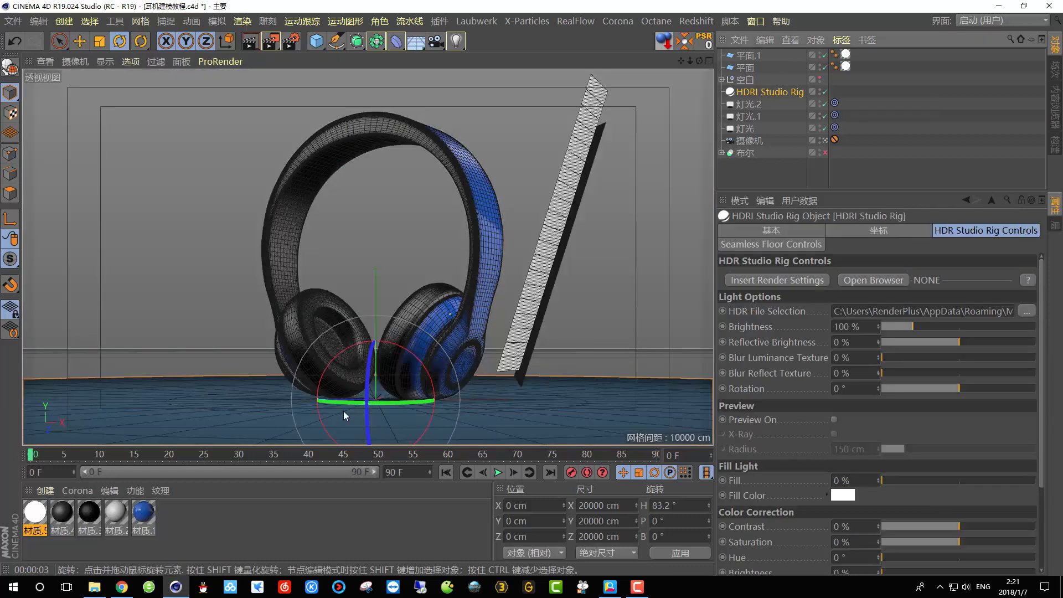
pyautogui.moveTo(335, 399); pyautogui.dragTo(404, 402)
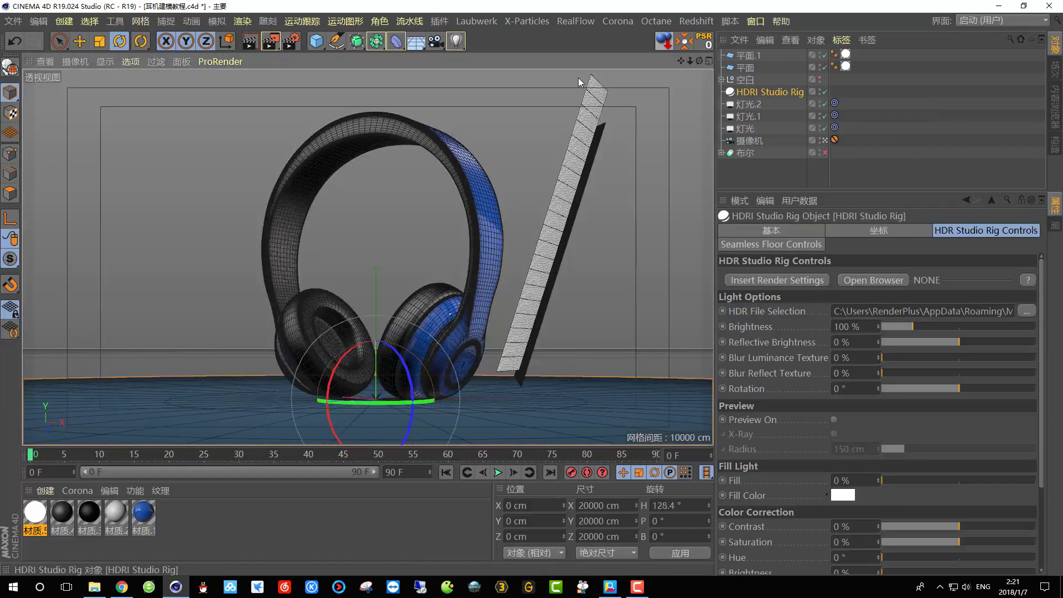
pyautogui.click(256, 45)
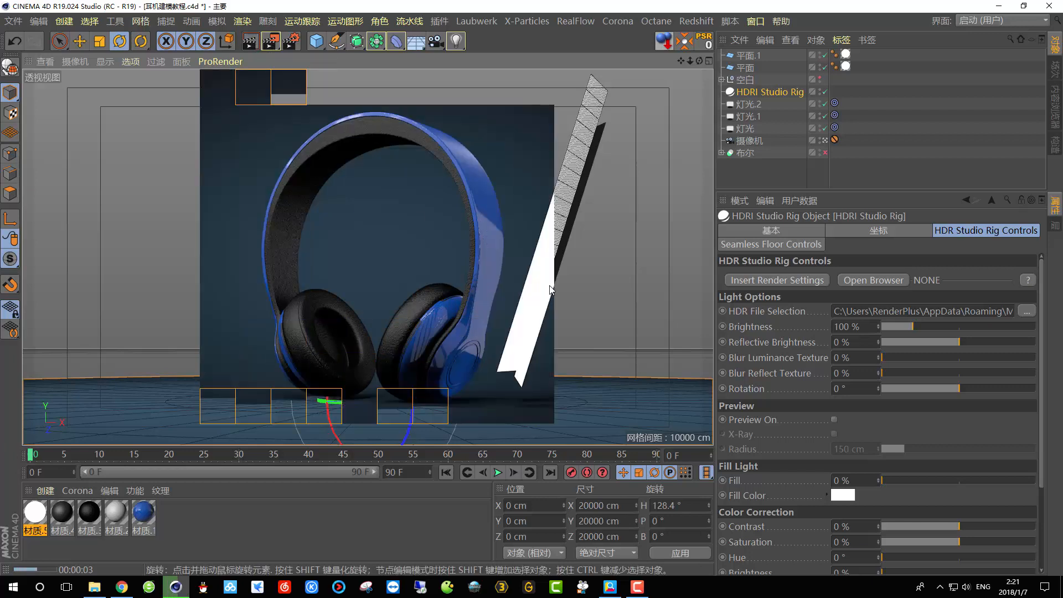
# - Nudge the original plane 平面 to about X 386, Z -314 cm in the camera view
pyautogui.click(825, 141)
pyautogui.keyDown('alt'); pyautogui.moveTo(363, 288); pyautogui.dragTo(494, 283); pyautogui.keyUp('alt')
pyautogui.click(824, 141)
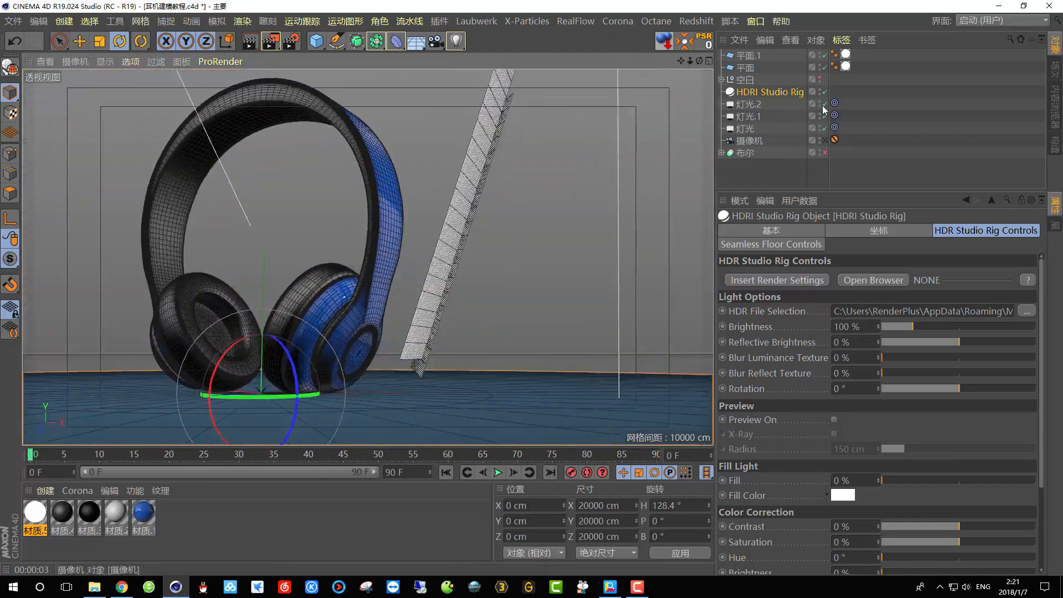
pyautogui.click(826, 140)
pyautogui.click(565, 251)
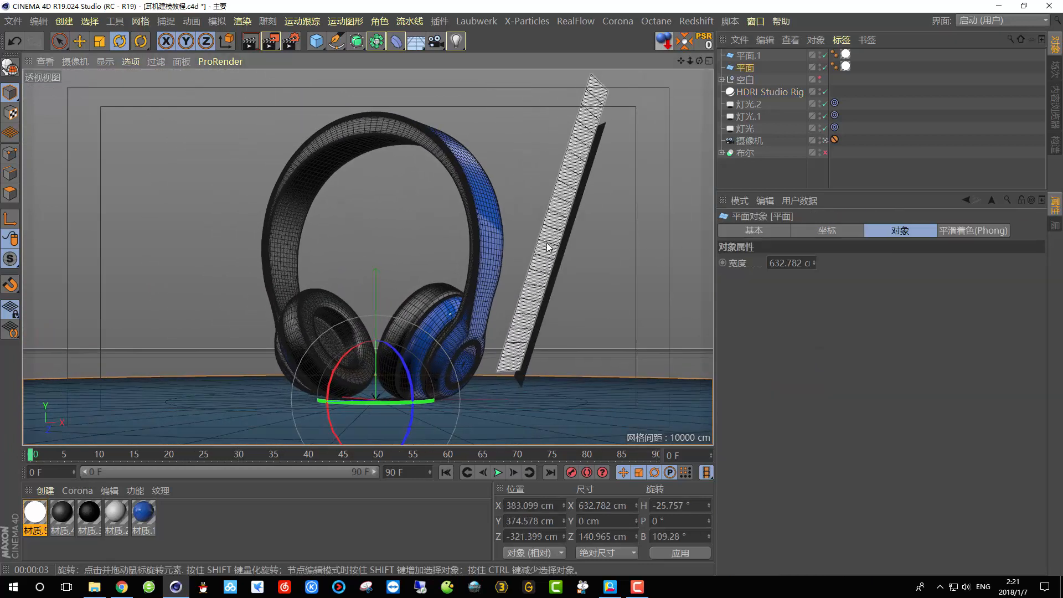
pyautogui.click(59, 41)
pyautogui.click(87, 42)
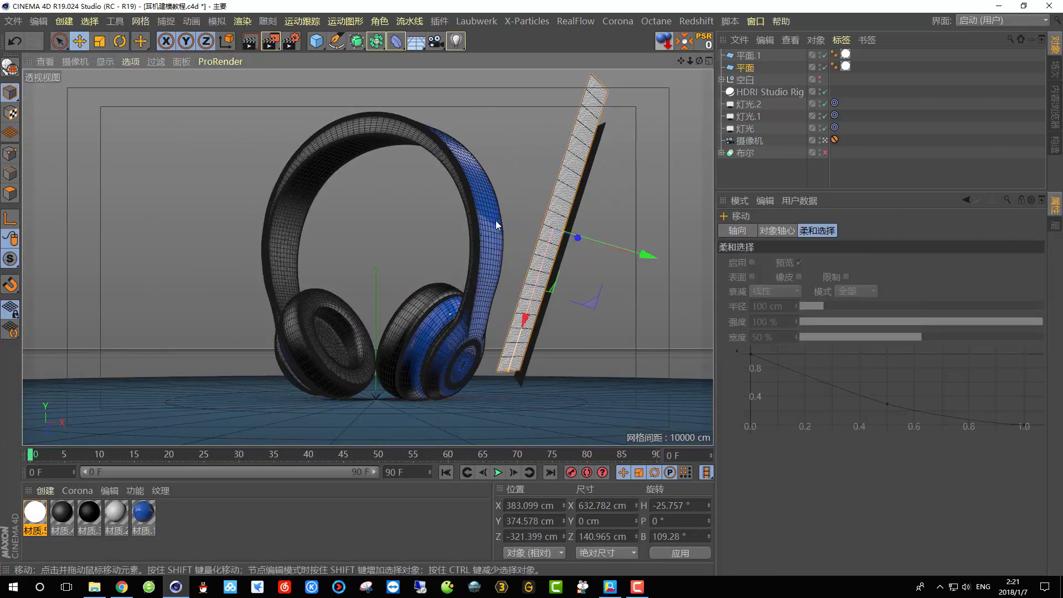
pyautogui.moveTo(574, 241); pyautogui.dragTo(579, 263)
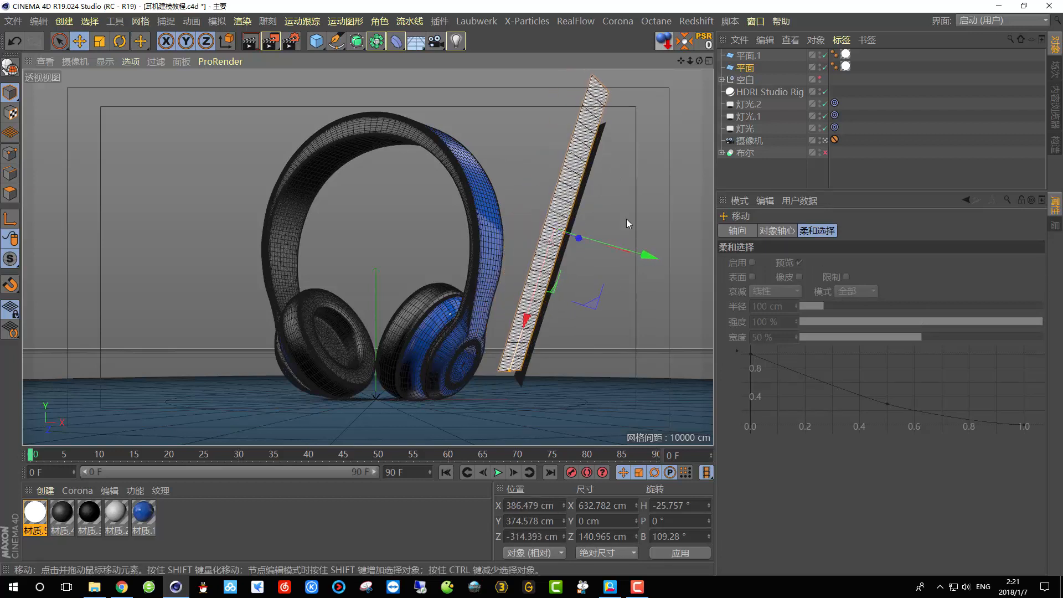
# - Move the copied plane 平面.1 to about X 434, Y 353, Z -14 cm and render the camera view
pyautogui.click(748, 55)
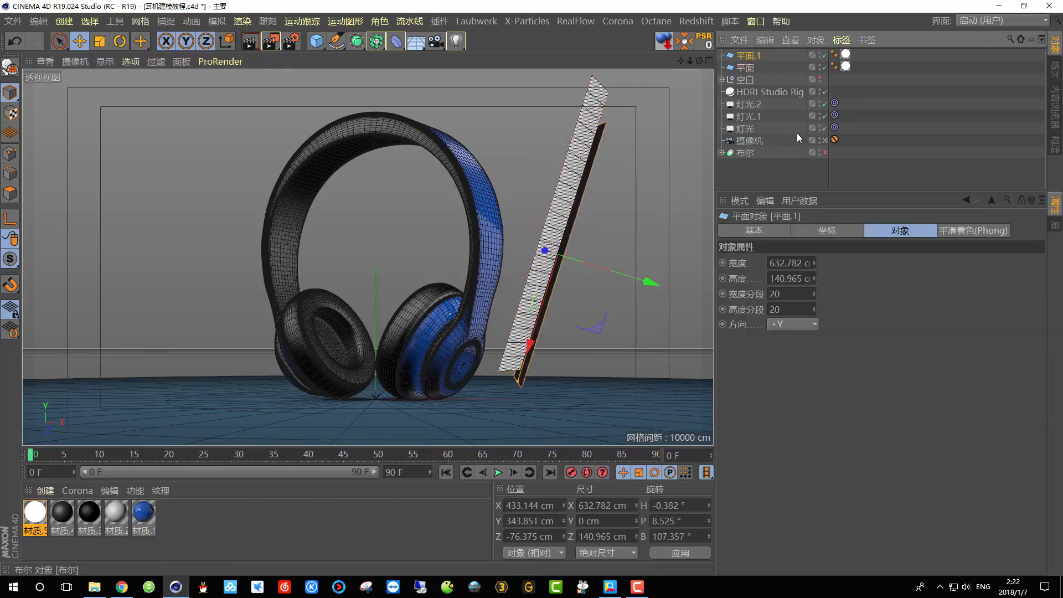
pyautogui.click(823, 141)
pyautogui.moveTo(563, 225)
pyautogui.keyDown('alt'); pyautogui.mouseDown()
pyautogui.moveTo(484, 228)
pyautogui.moveTo(458, 241)
pyautogui.moveTo(485, 217)
pyautogui.moveTo(556, 218)
pyautogui.mouseUp(); pyautogui.keyUp('alt')
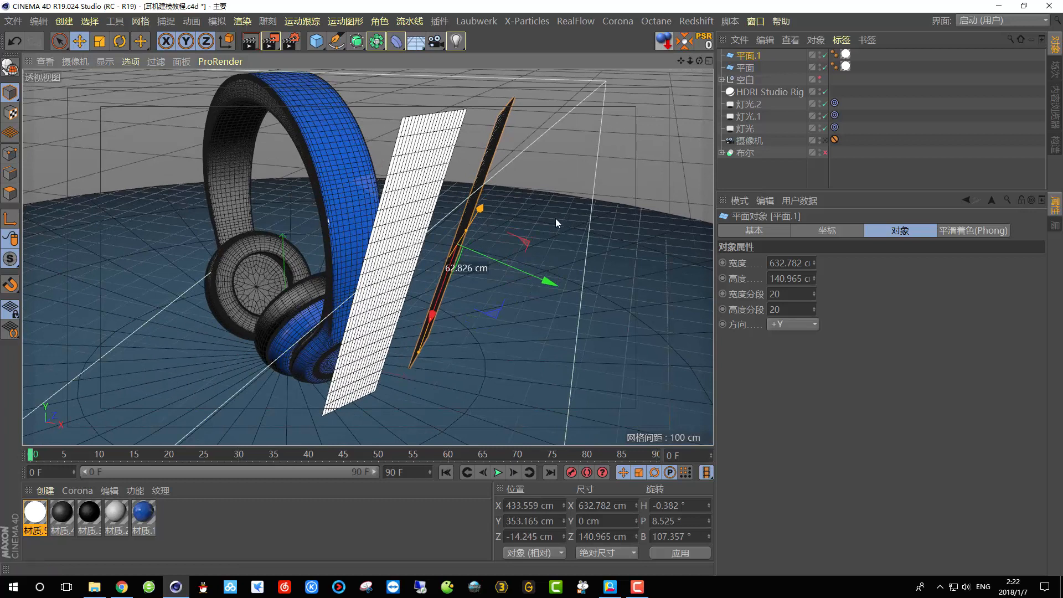
pyautogui.click(824, 141)
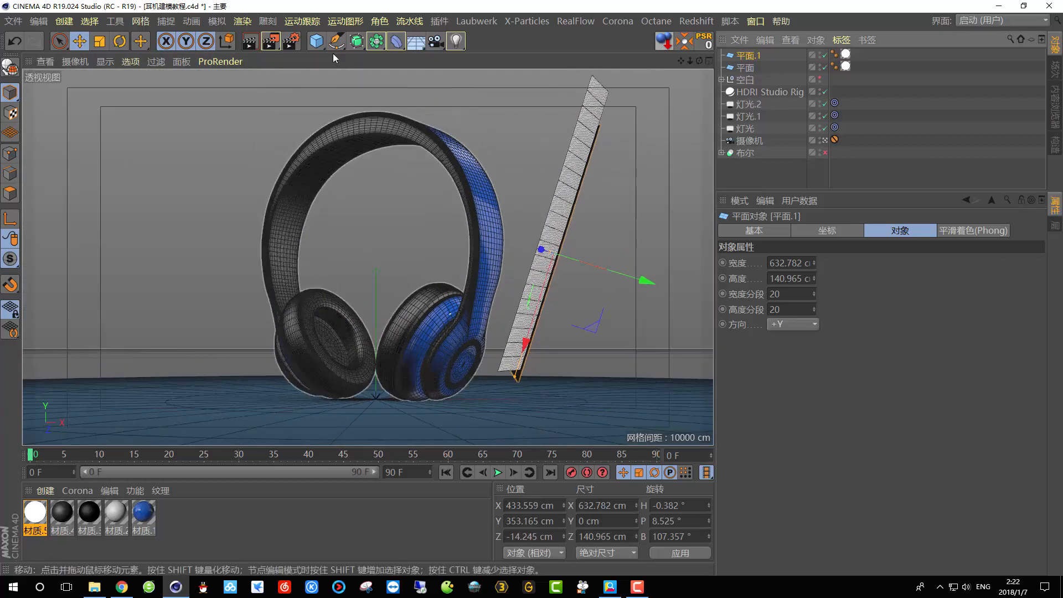
pyautogui.click(256, 41)
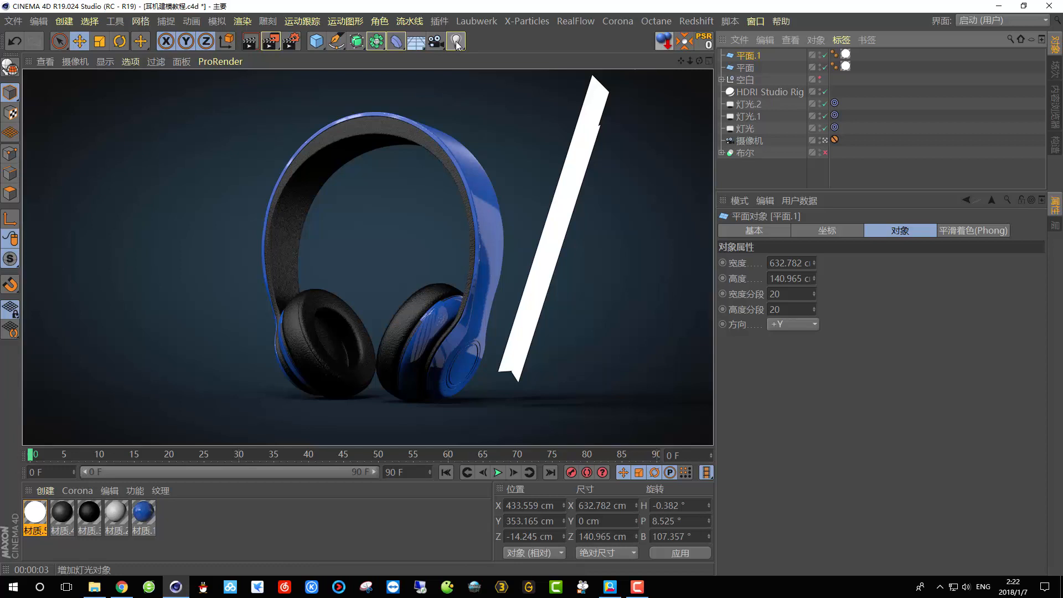
# - Add an omni light and raise it to about Y 910 cm above the headphones
pyautogui.moveTo(456, 42); pyautogui.dragTo(478, 55)
pyautogui.click(510, 65)
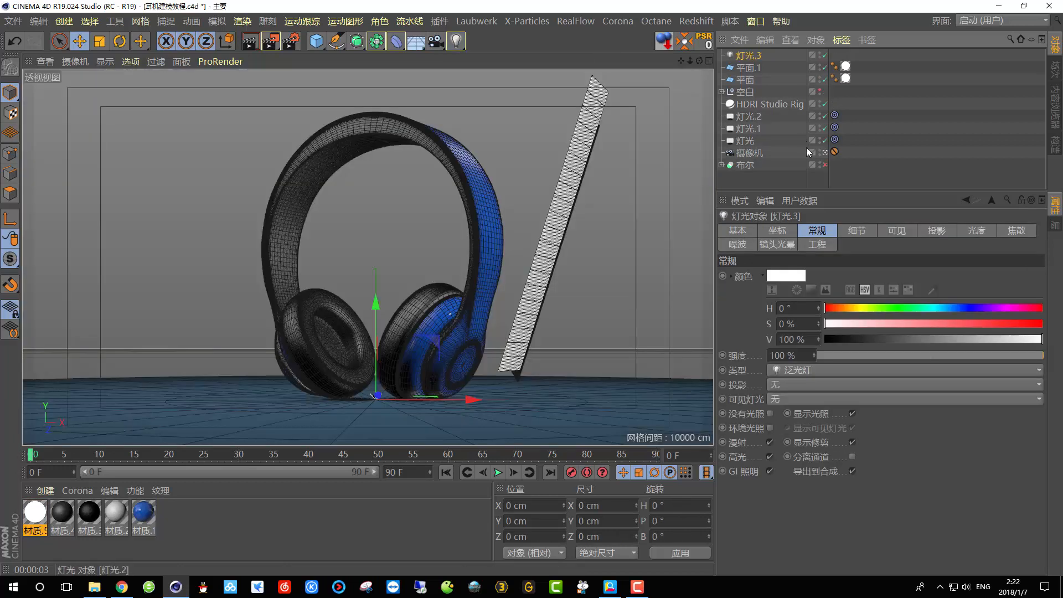
pyautogui.click(824, 153)
pyautogui.scroll(-8, 439, 256)
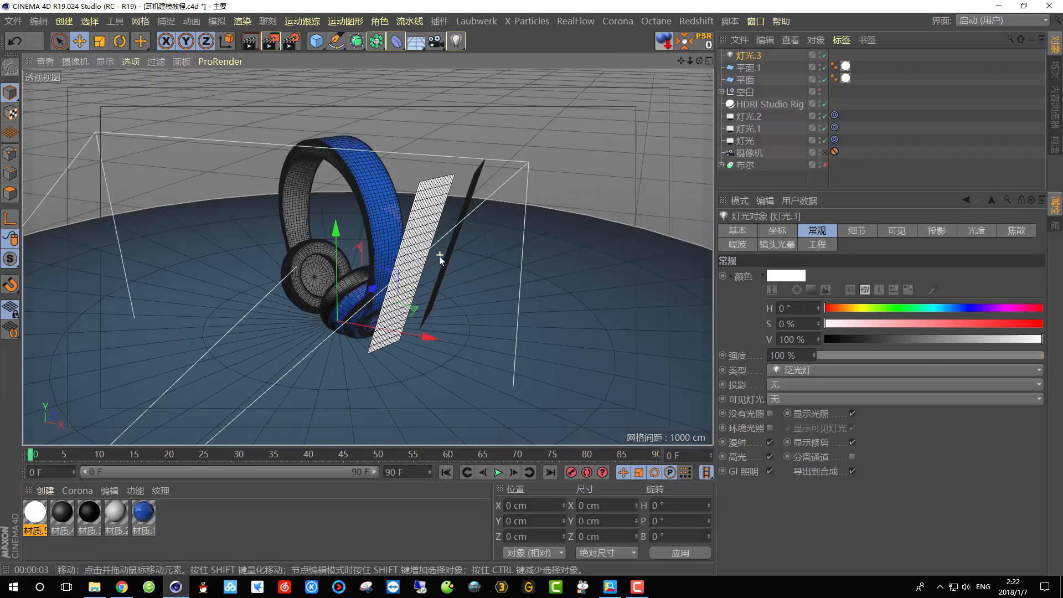
pyautogui.moveTo(399, 251); pyautogui.dragTo(384, 145)
pyautogui.scroll(3, 407, 197)
pyautogui.scroll(5, 384, 266)
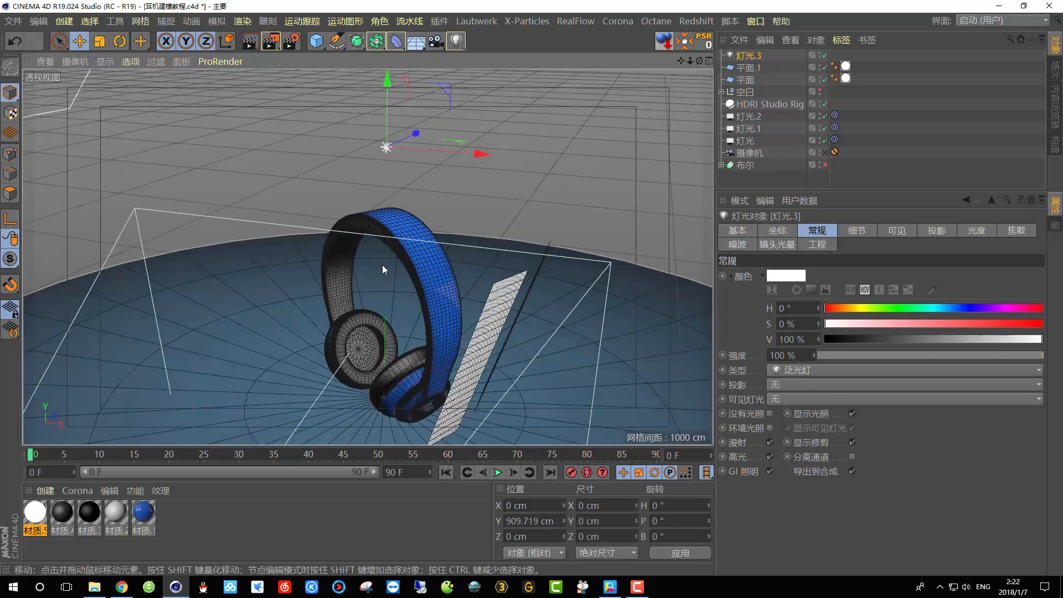
pyautogui.scroll(-4, 382, 264)
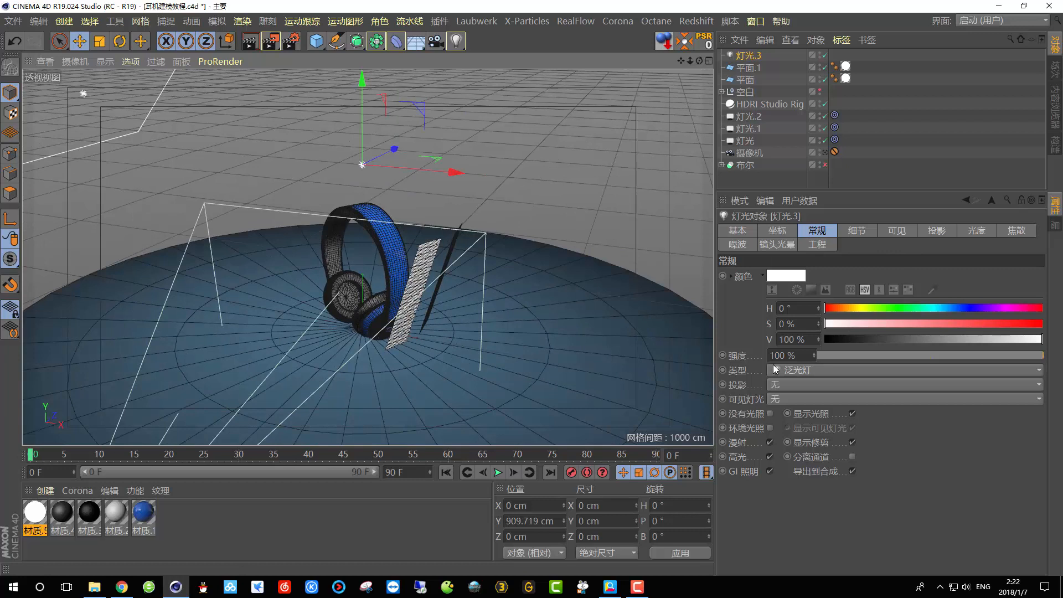
# - Give the omni light 灯光.3 an inverse-square falloff (平方倒数) with a decay radius of about 1485 cm
pyautogui.click(875, 231)
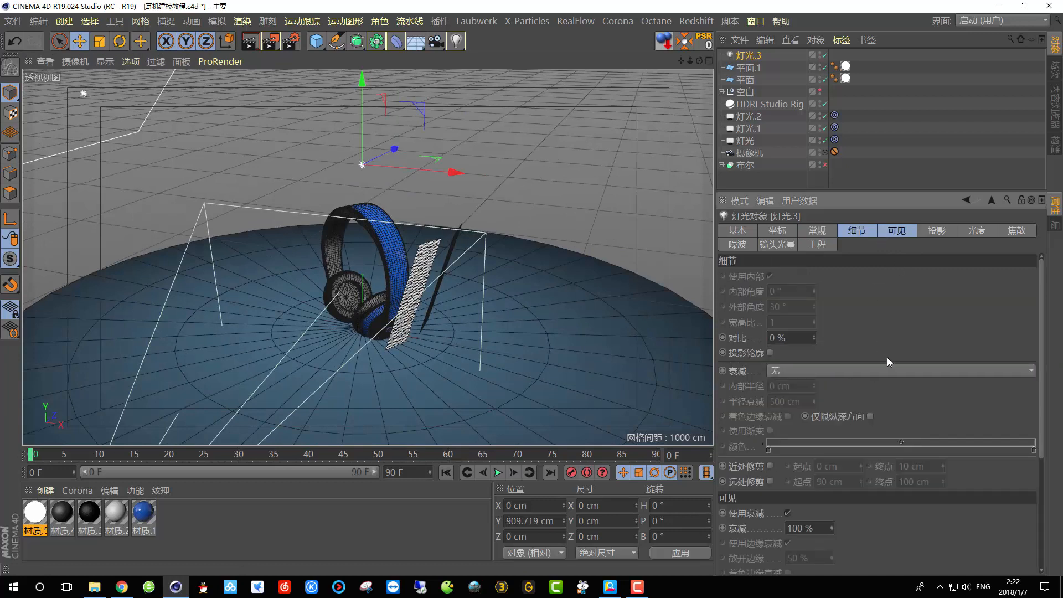
pyautogui.click(905, 368)
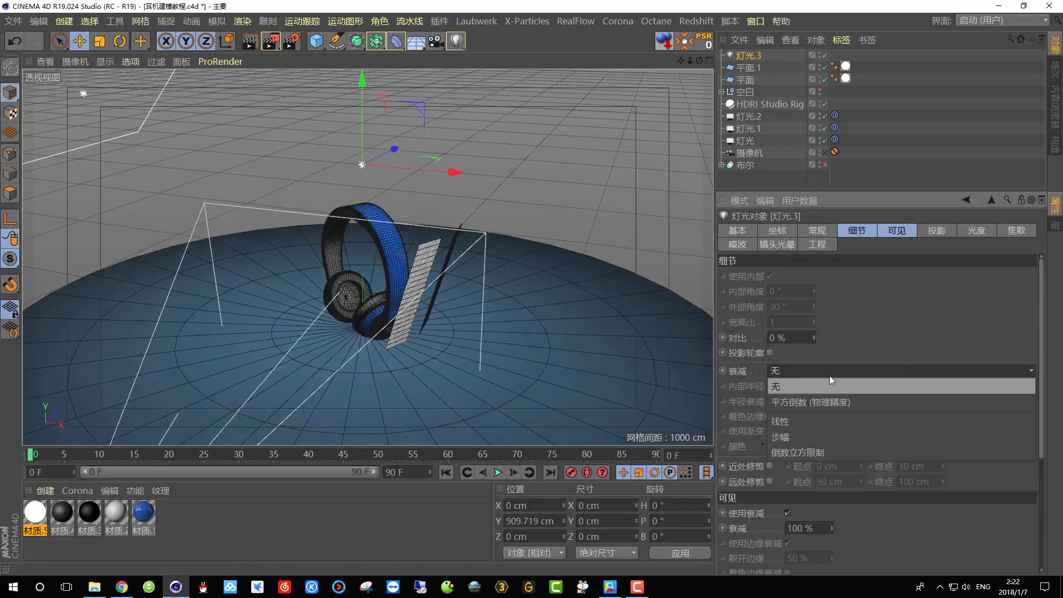
pyautogui.click(802, 401)
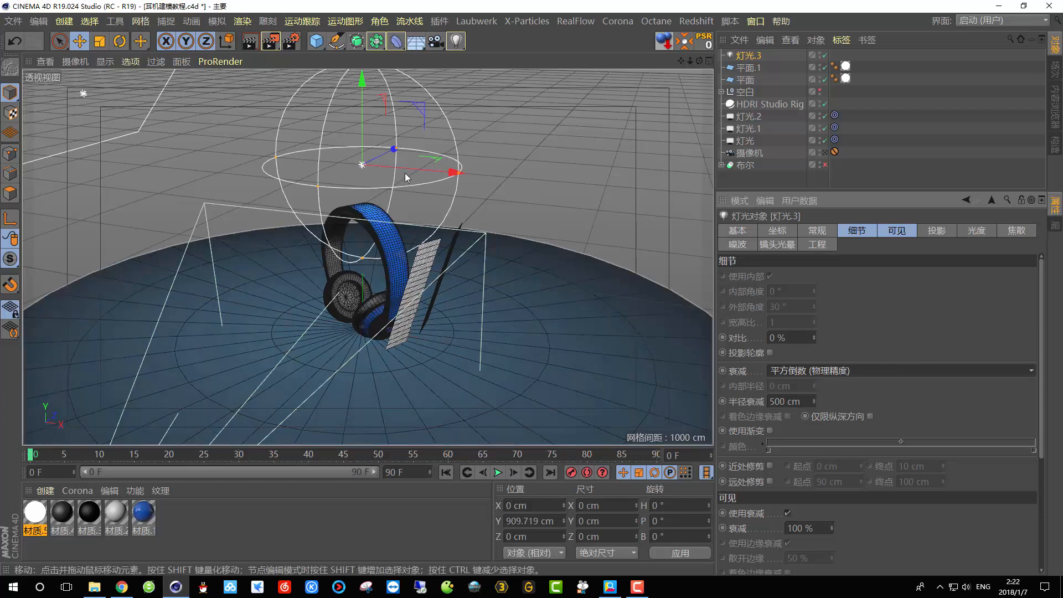
pyautogui.moveTo(472, 175); pyautogui.dragTo(675, 235)
# - Move the omni light 灯光.3 to about Z -836 cm and render the view through the scene camera
pyautogui.moveTo(394, 149)
pyautogui.mouseDown()
pyautogui.moveTo(360, 191)
pyautogui.moveTo(322, 209)
pyautogui.mouseUp()
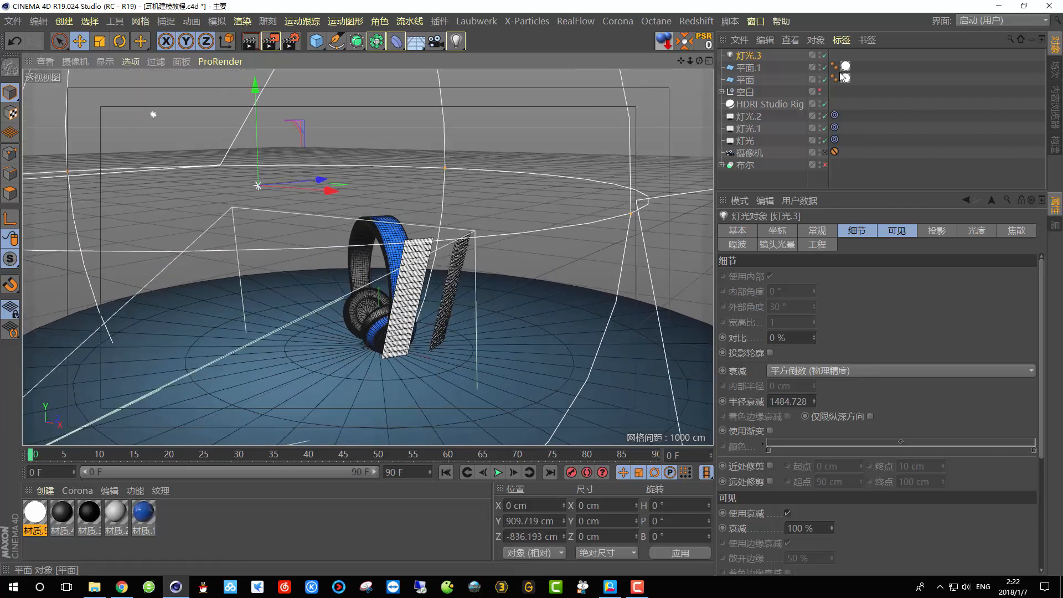
pyautogui.click(824, 152)
pyautogui.click(252, 42)
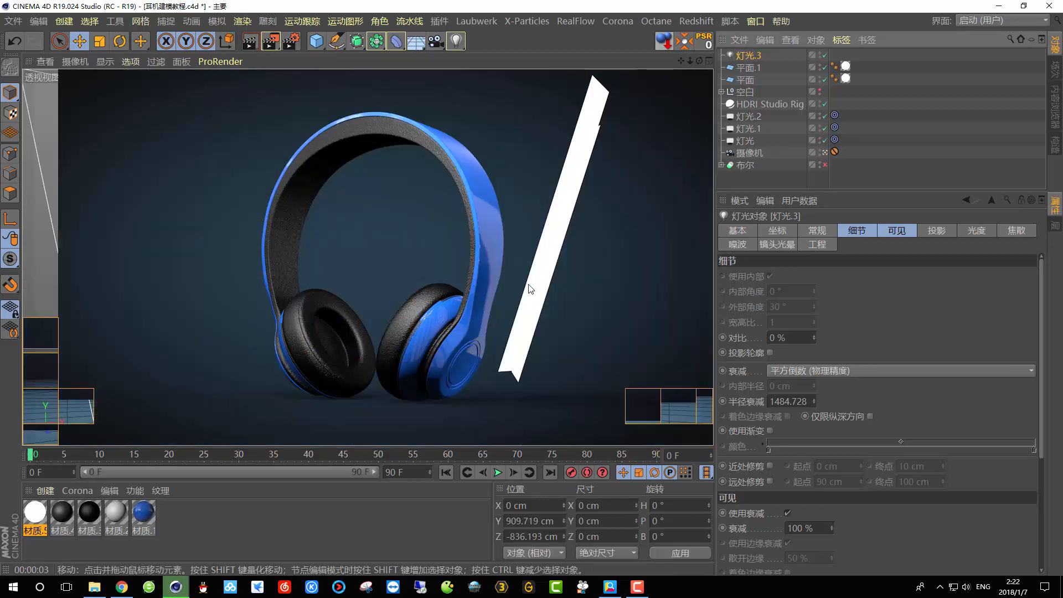
# - Set the intensity of the omni light 灯光.3 to 60% and render the camera view
pyautogui.click(749, 58)
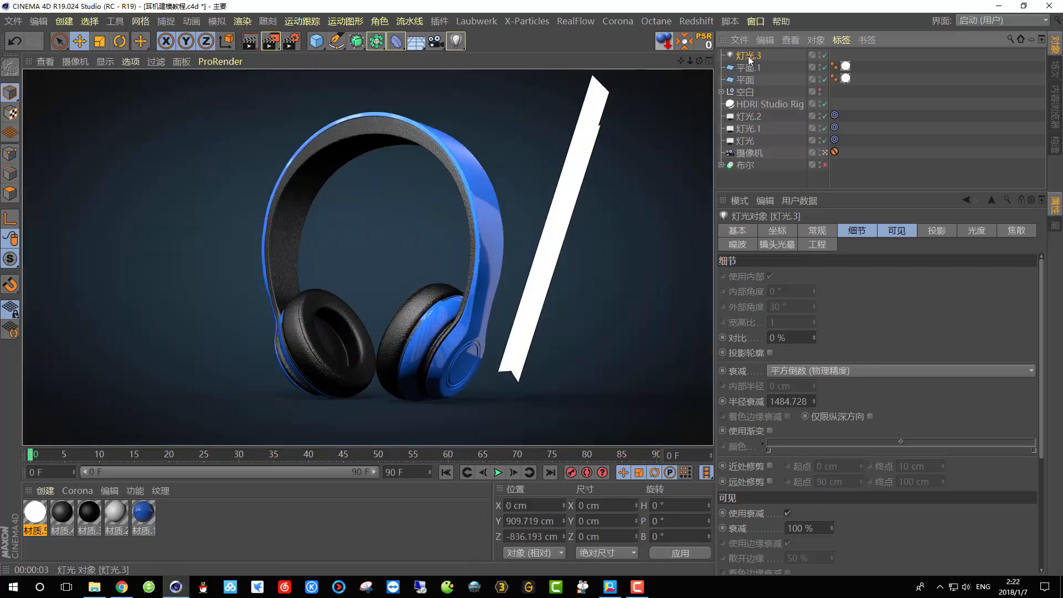
pyautogui.click(819, 231)
pyautogui.doubleClick(794, 357)
pyautogui.write('60')
pyautogui.press('Return')
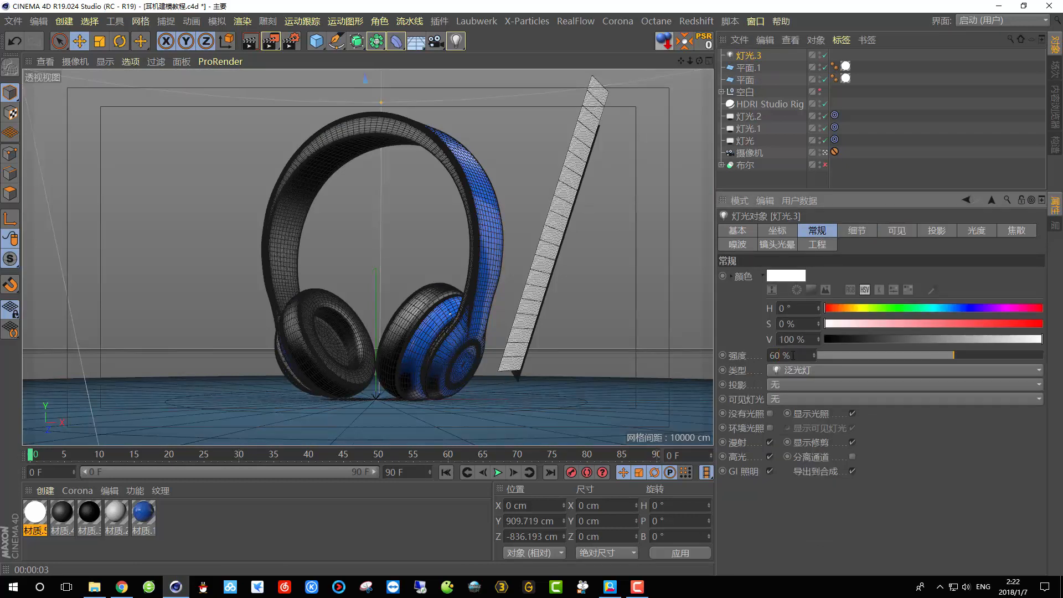
pyautogui.click(250, 41)
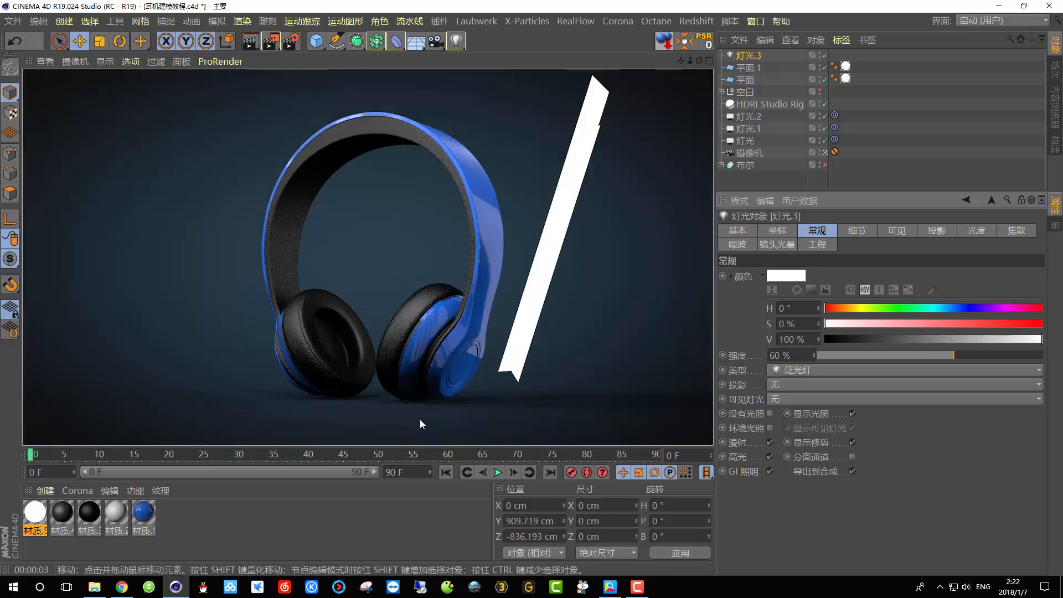
# - Set the HDRI Studio Rig's floor reflection to 15% and reflection blur to 7%, and render the floor region
pyautogui.click(770, 104)
pyautogui.moveTo(837, 194); pyautogui.dragTo(837, 145)
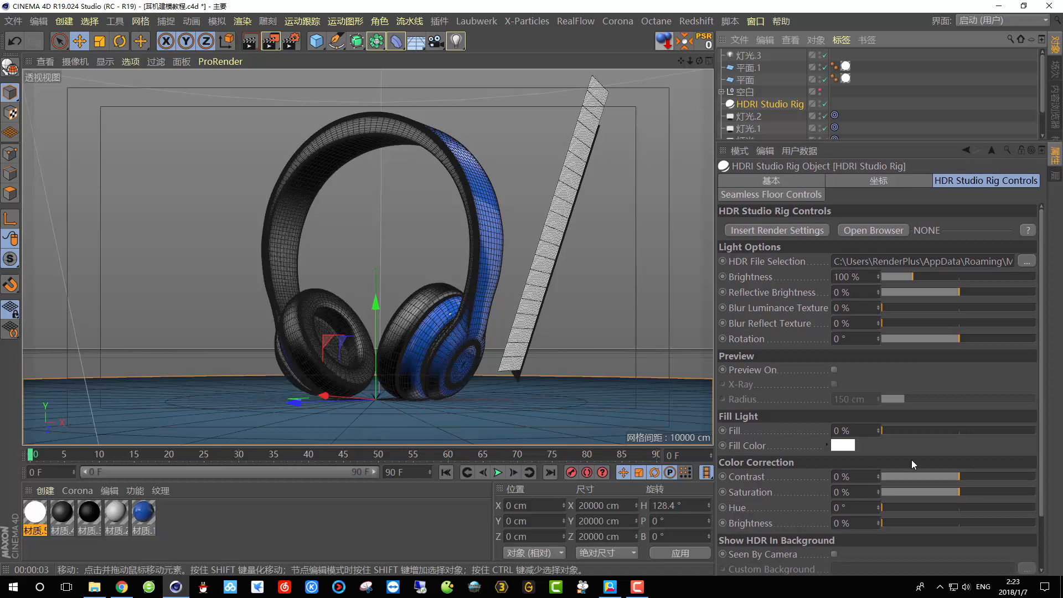
pyautogui.scroll(-2, 1044, 319)
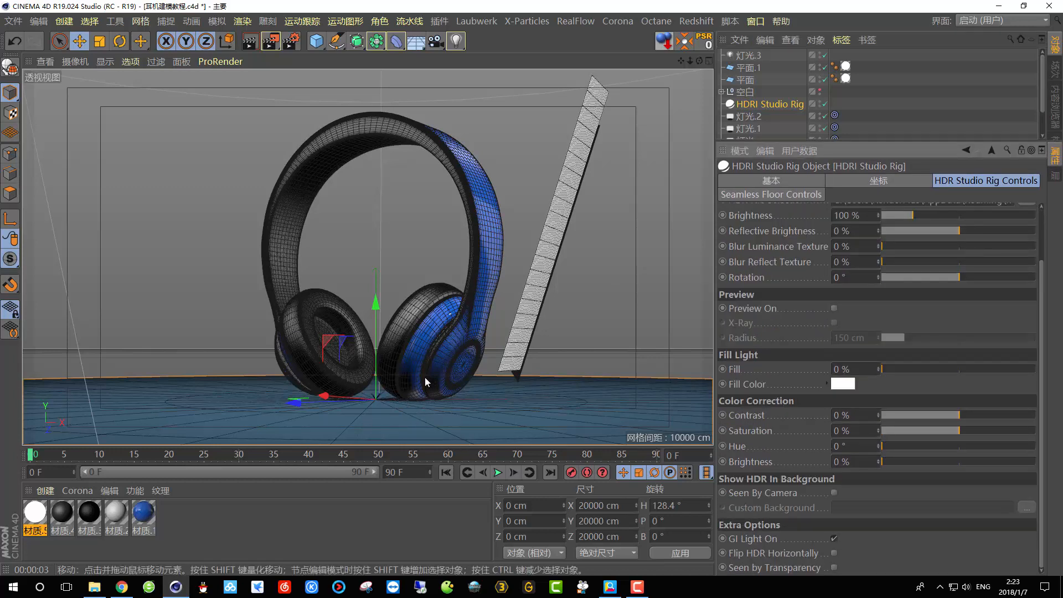
pyautogui.click(772, 195)
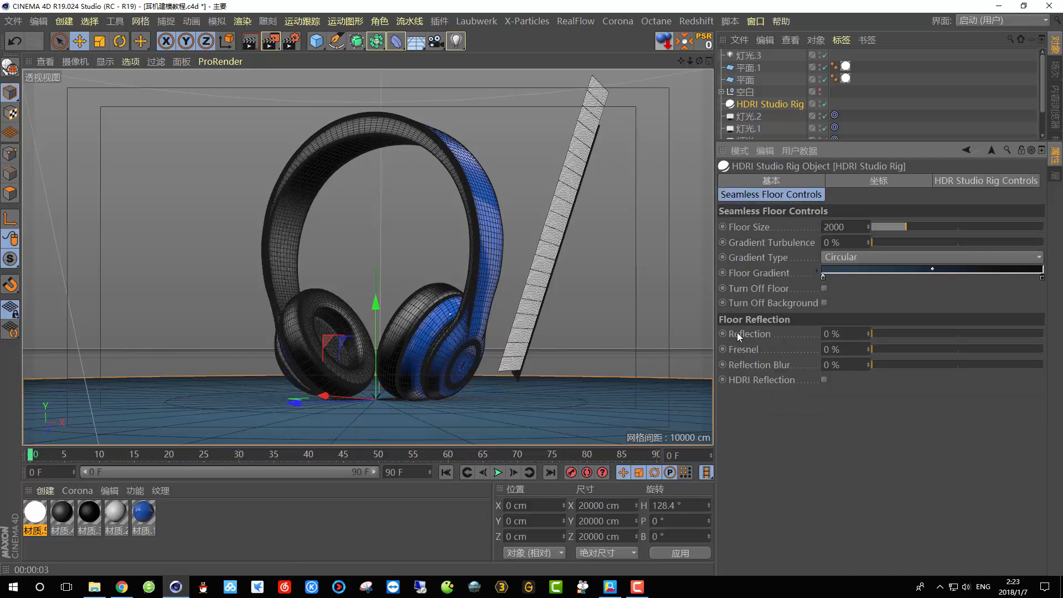
pyautogui.write('15')
pyautogui.click(855, 366)
pyautogui.moveTo(271, 42); pyautogui.dragTo(293, 57)
pyautogui.moveTo(159, 346); pyautogui.dragTo(586, 445)
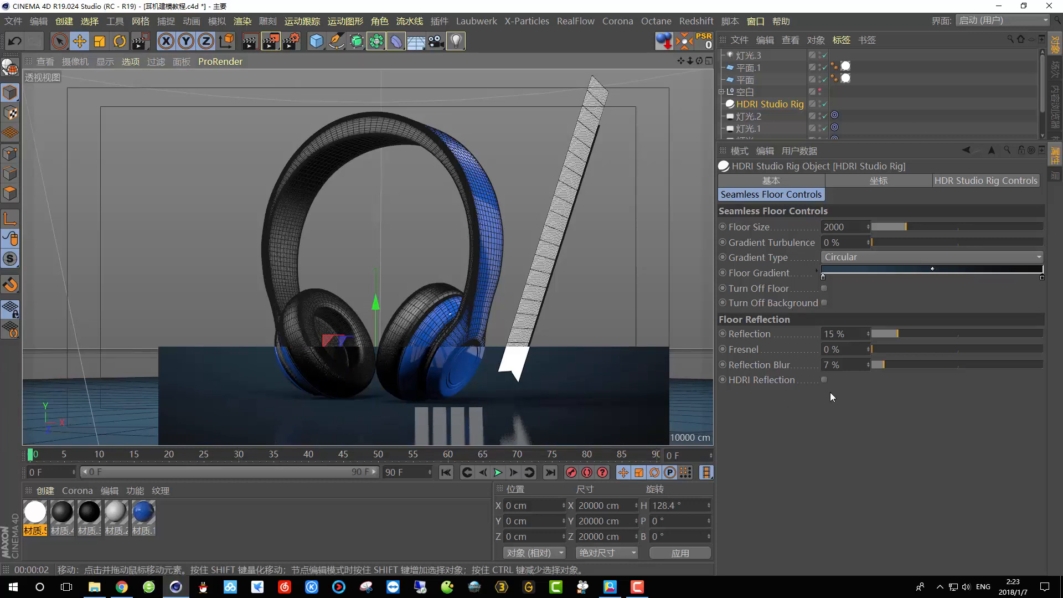
# - Set the rig's floor reflection to 22%, and render the full view and the floor region below the headphones
pyautogui.moveTo(897, 334); pyautogui.dragTo(909, 334)
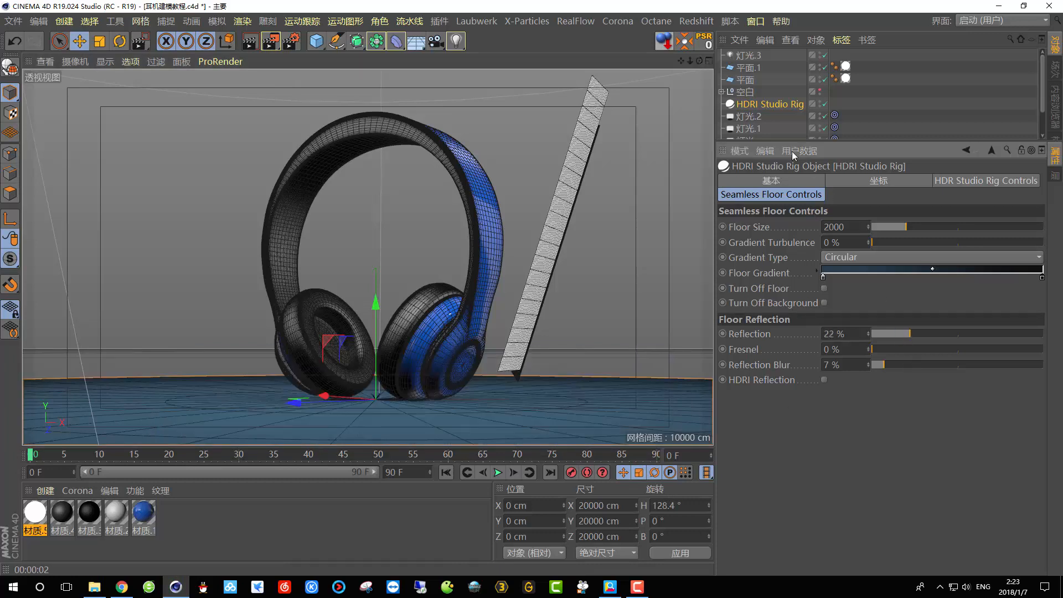
pyautogui.click(246, 41)
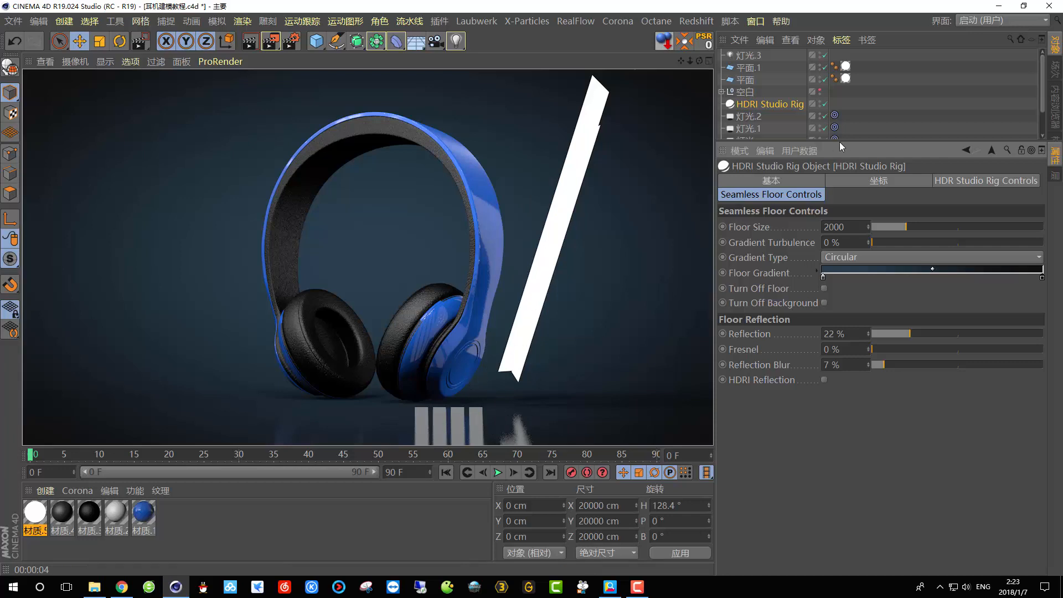
pyautogui.moveTo(839, 140); pyautogui.dragTo(836, 321)
pyautogui.click(758, 108)
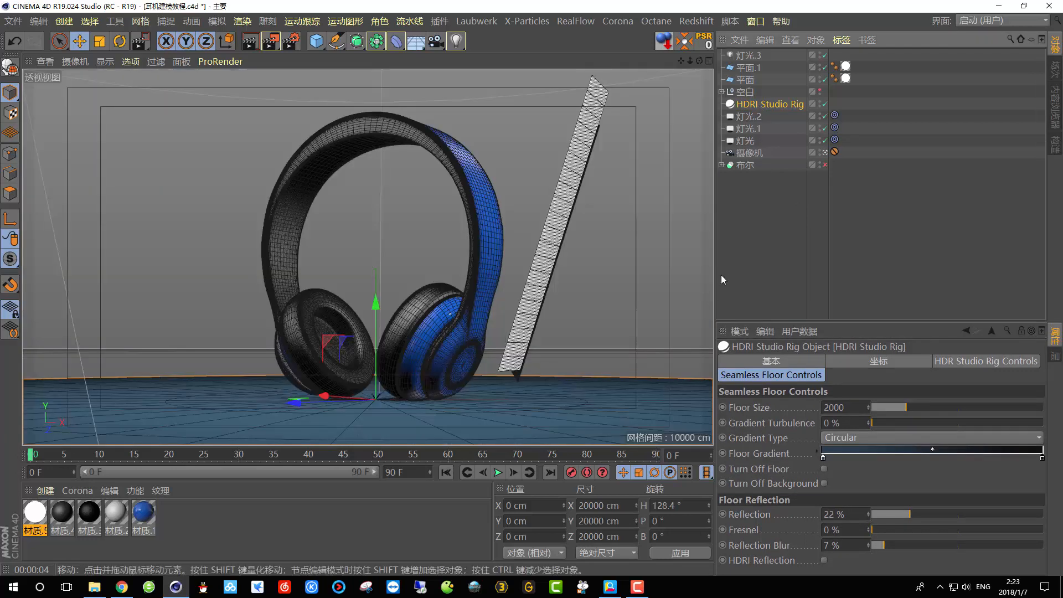
pyautogui.click(758, 205)
pyautogui.moveTo(271, 41); pyautogui.dragTo(305, 231)
pyautogui.click(167, 361)
pyautogui.hotkey('ctrl', 'r')
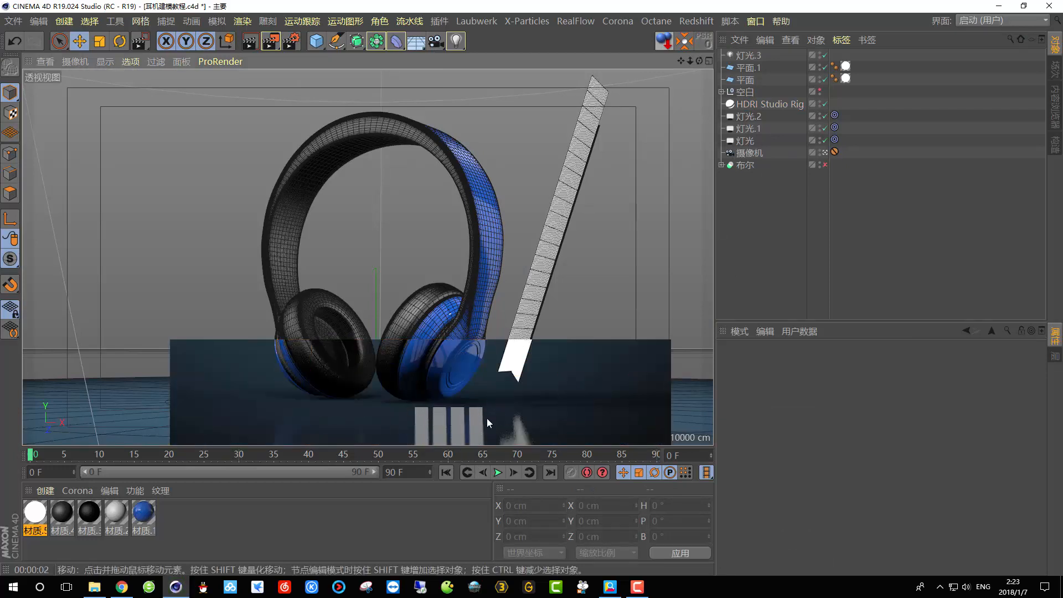
# - Add a Cinema 4D compositing tag (合成) to the null 空白
pyautogui.click(745, 92)
pyautogui.rightClick(745, 94)
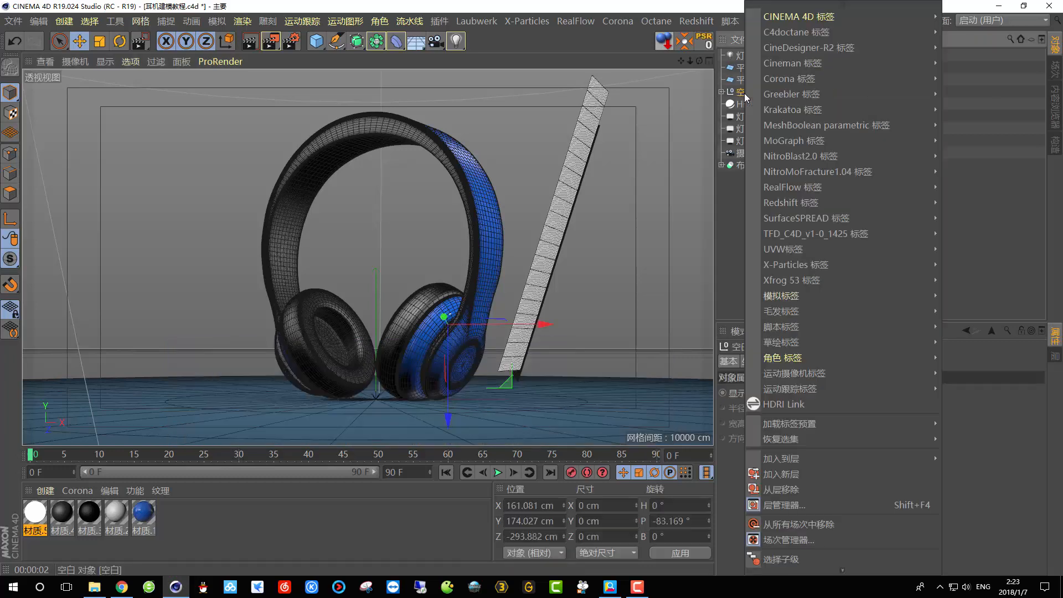
pyautogui.moveTo(797, 18)
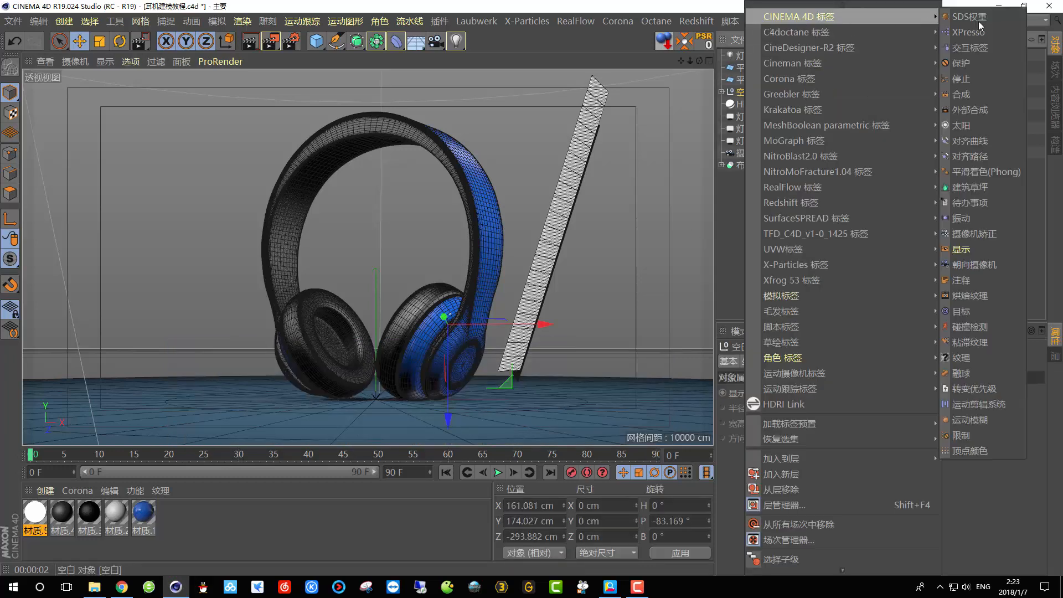
pyautogui.click(964, 94)
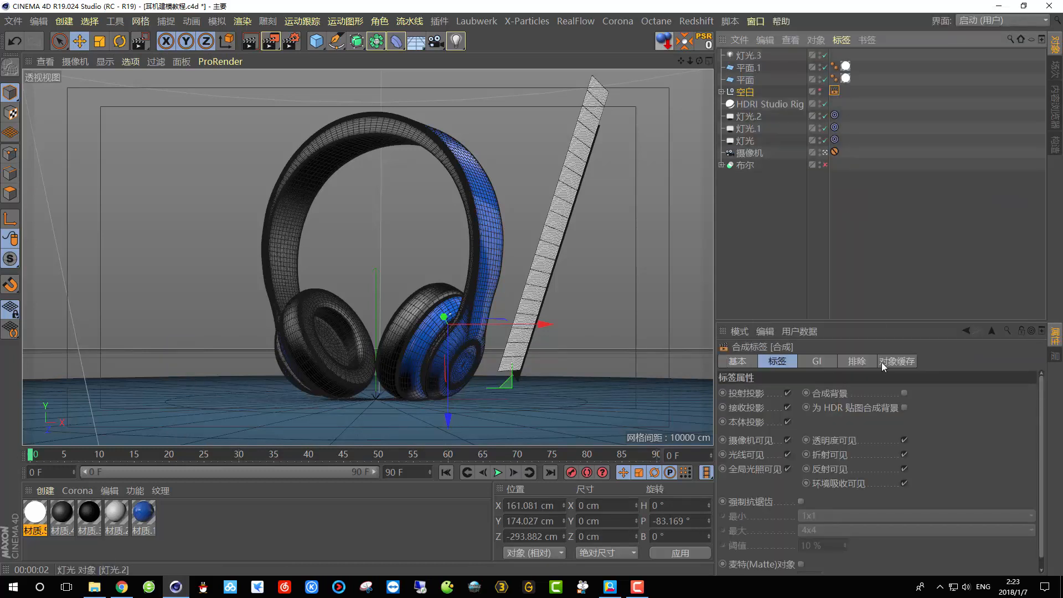
# - Add 布尔 to the exclusion list of the null's compositing tag and render the floor region
pyautogui.click(855, 360)
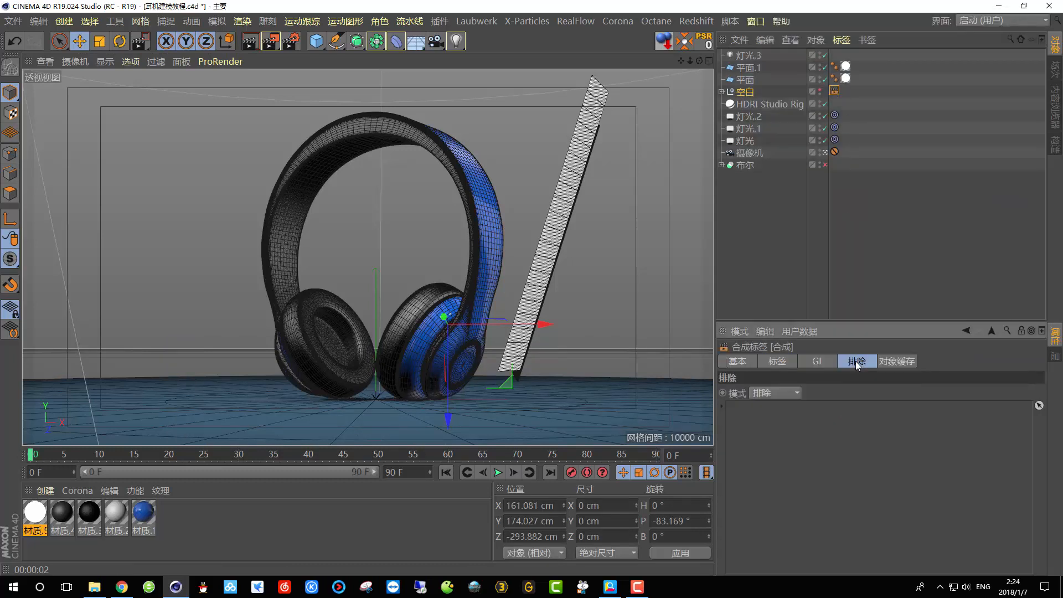
pyautogui.moveTo(856, 361)
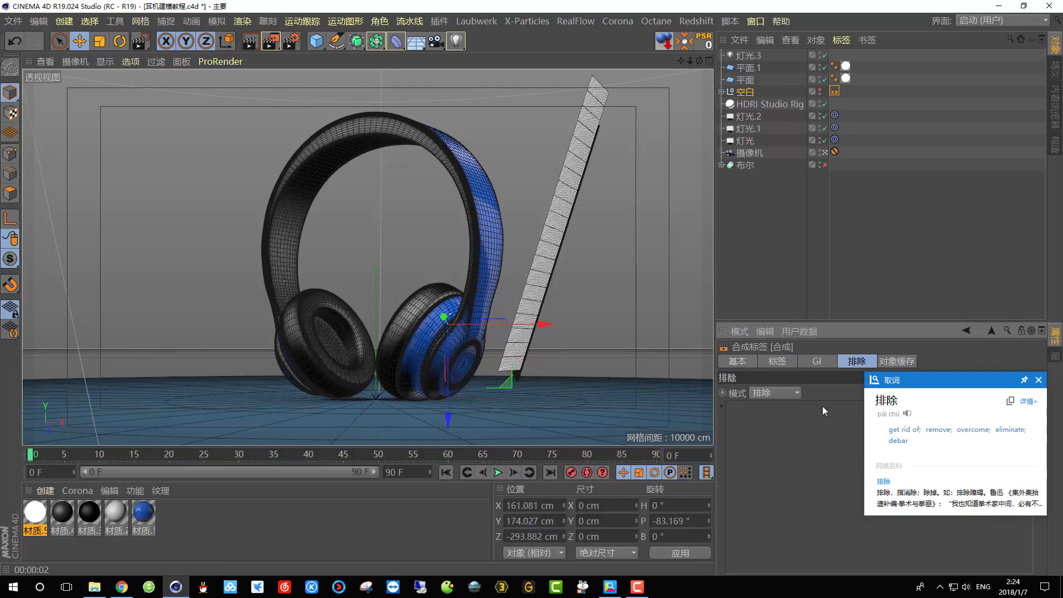
pyautogui.click(741, 165)
pyautogui.moveTo(775, 444); pyautogui.dragTo(775, 445)
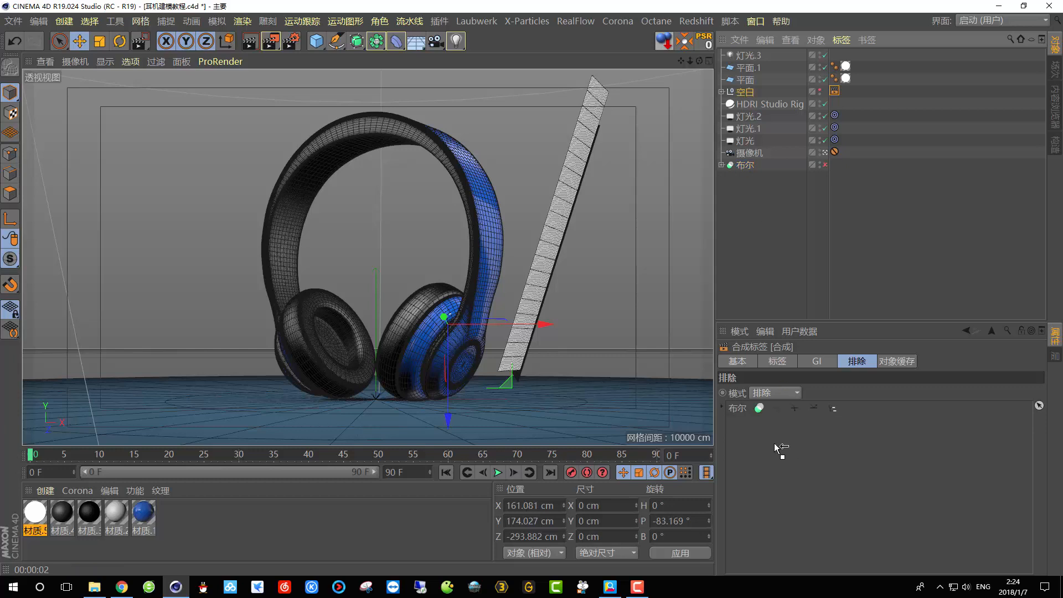
pyautogui.moveTo(274, 41); pyautogui.dragTo(337, 258)
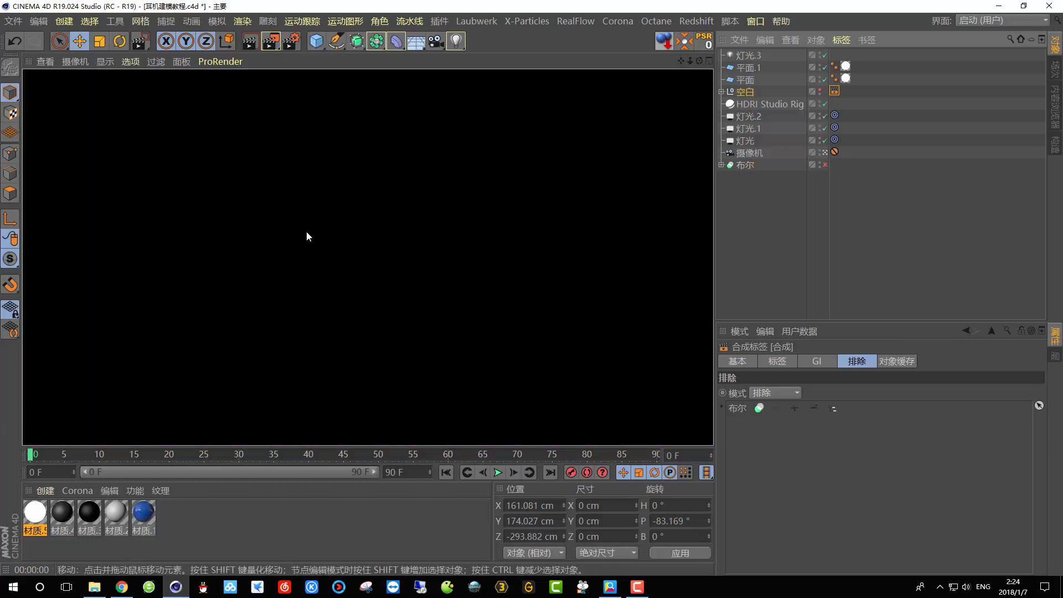
pyautogui.moveTo(270, 43); pyautogui.dragTo(299, 52)
pyautogui.moveTo(166, 337); pyautogui.dragTo(478, 440)
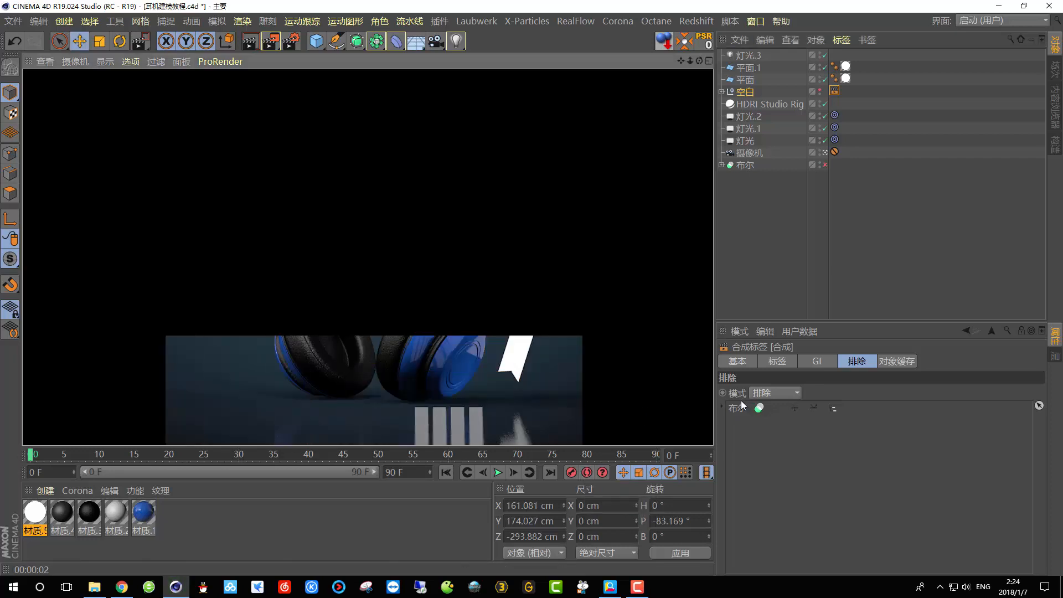
# - Switch the null's compositing tag list mode to include (包括) and render the floor region again
pyautogui.click(765, 395)
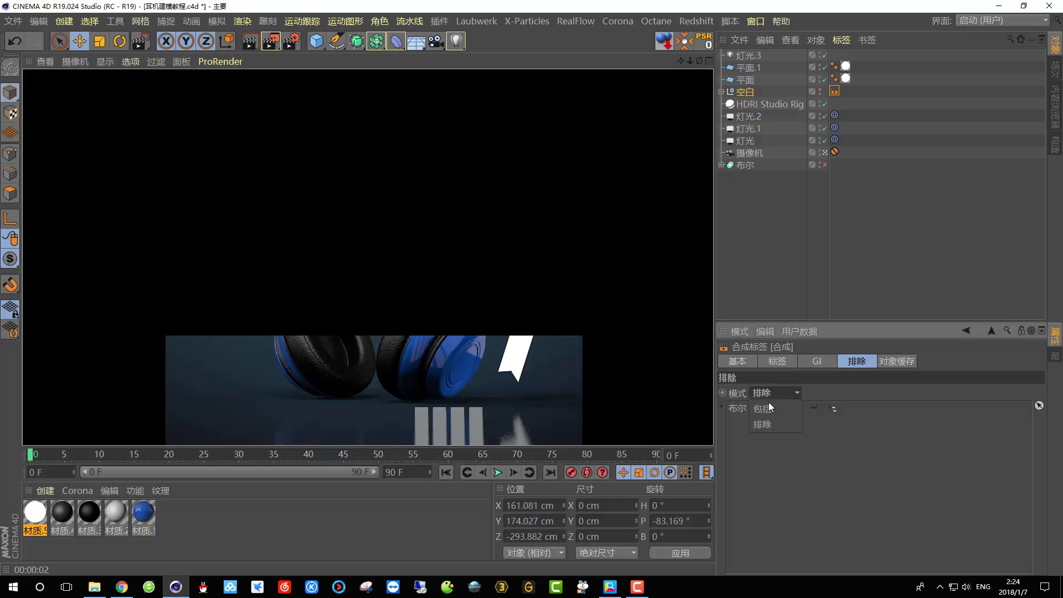
pyautogui.click(770, 407)
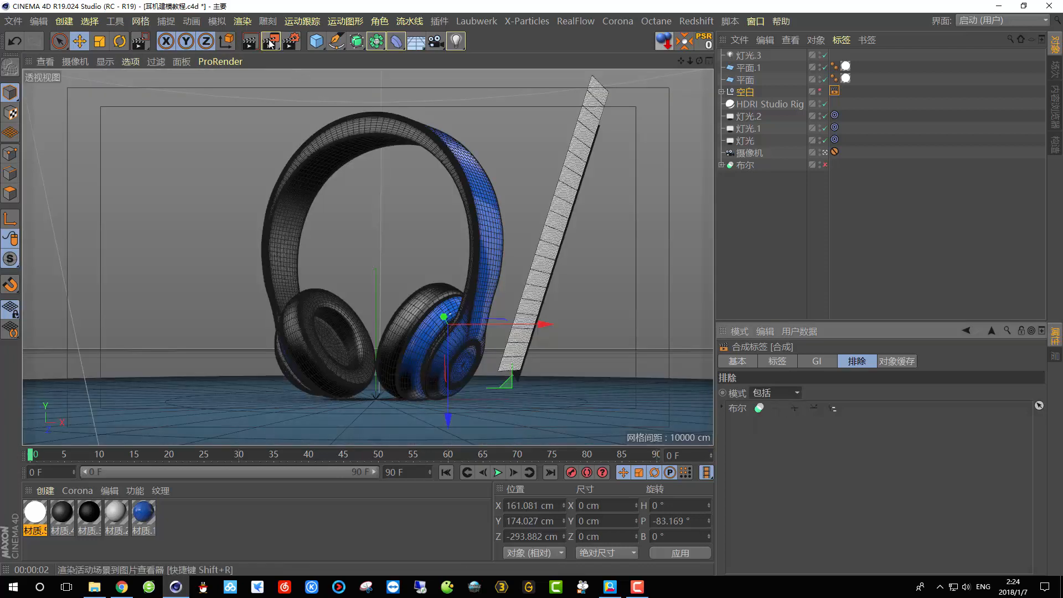
pyautogui.hotkey('ctrl', 'r')
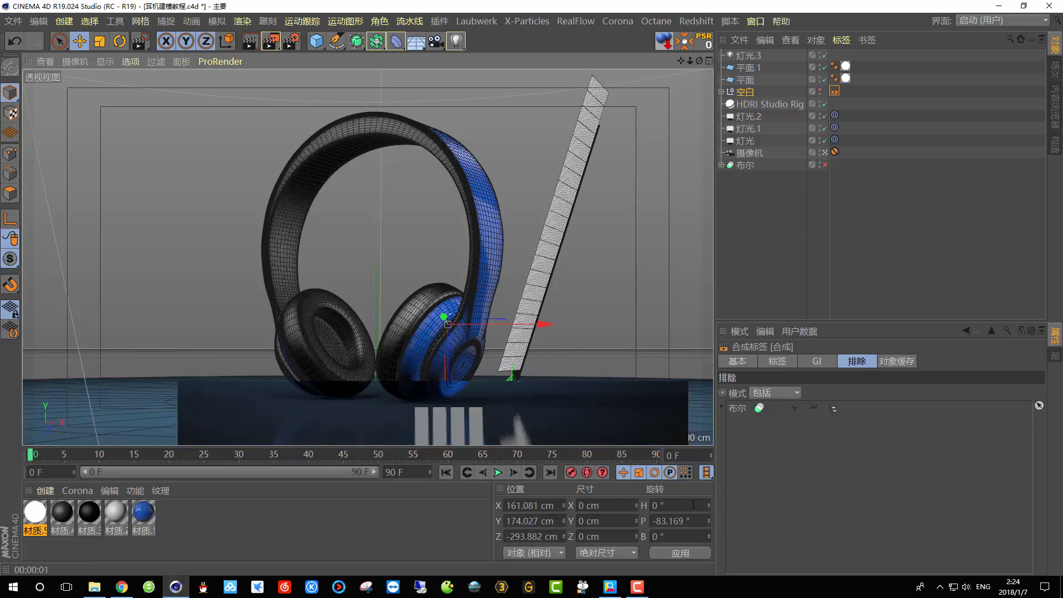
# - Expand the null 空白 to show its planes and delete the compositing tag from the null itself
pyautogui.click(721, 91)
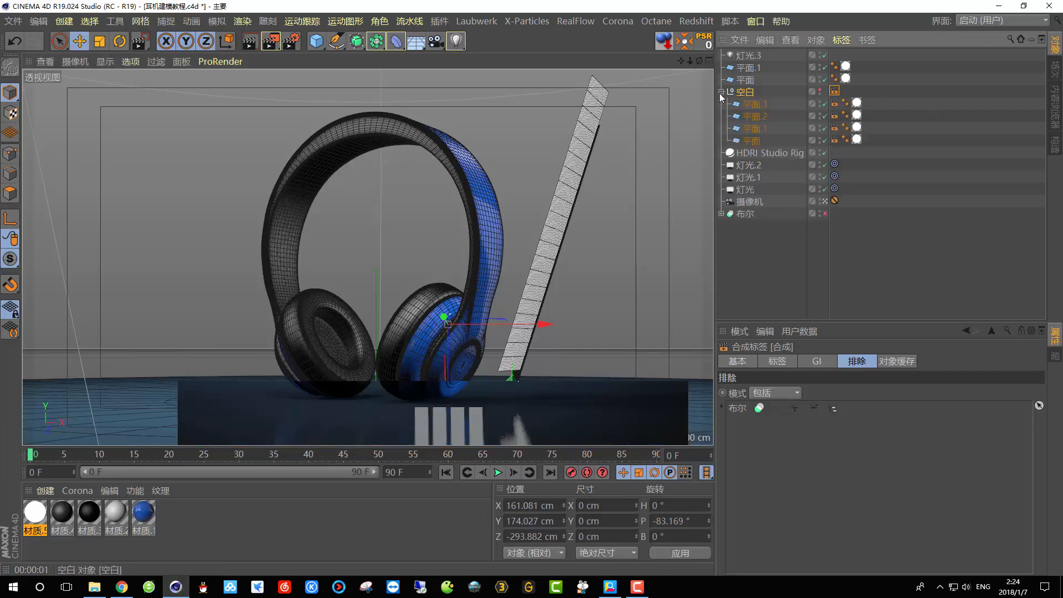
pyautogui.click(834, 105)
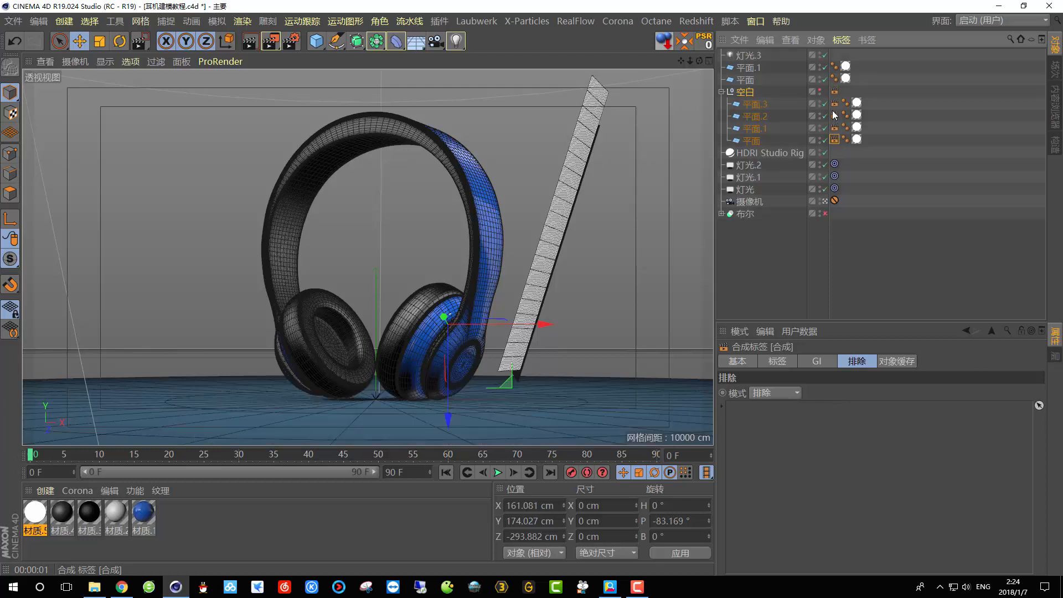
pyautogui.click(834, 92)
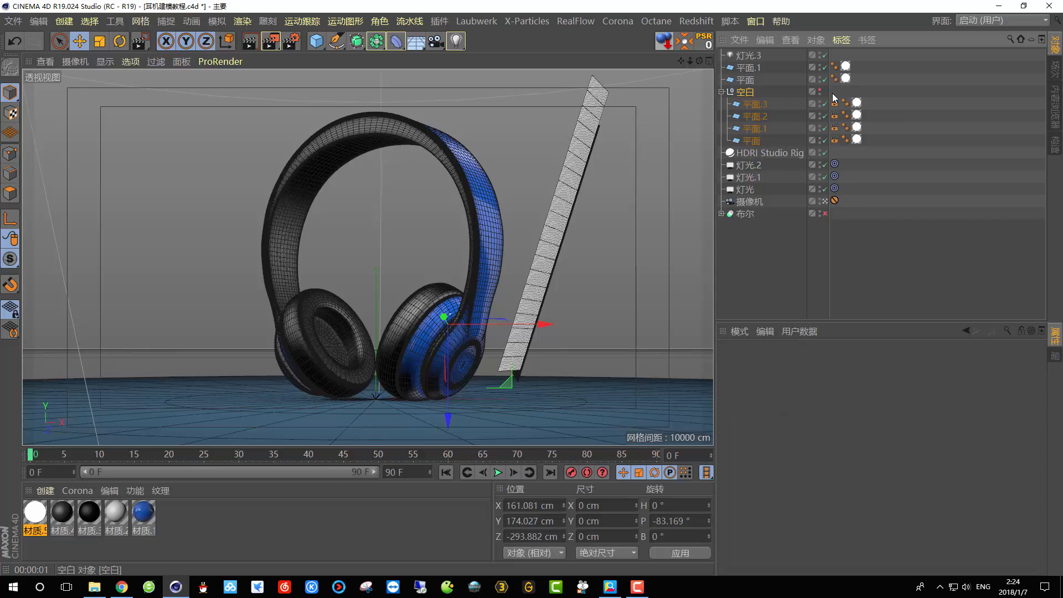
# - Set all four compositing tags under 空白 to include (包括) mode with 布尔 as the listed object, and render the floor region
pyautogui.click(835, 104)
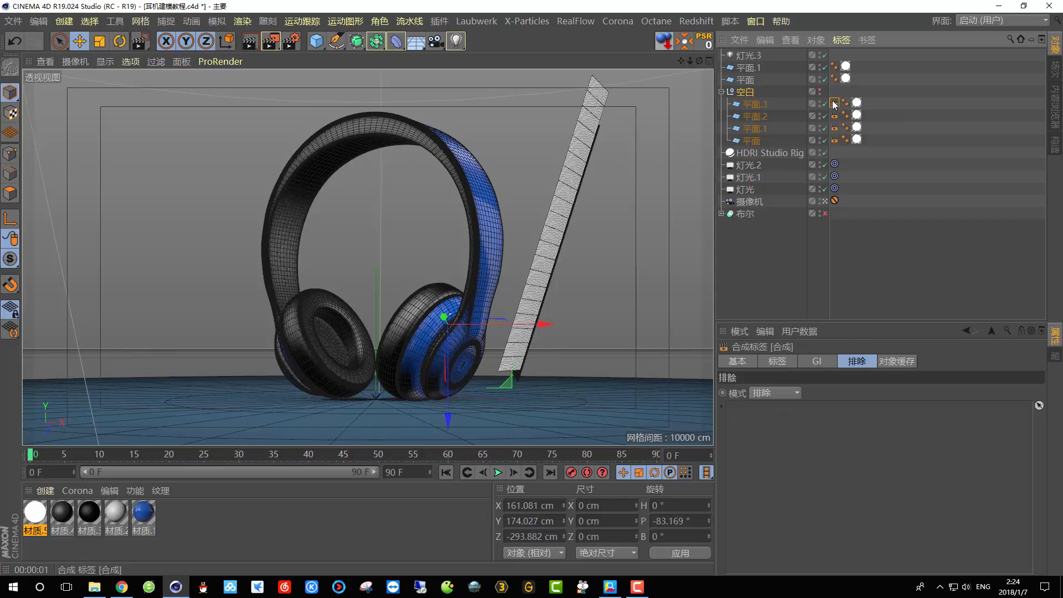
pyautogui.keyDown('shift'); pyautogui.click(834, 140); pyautogui.keyUp('shift')
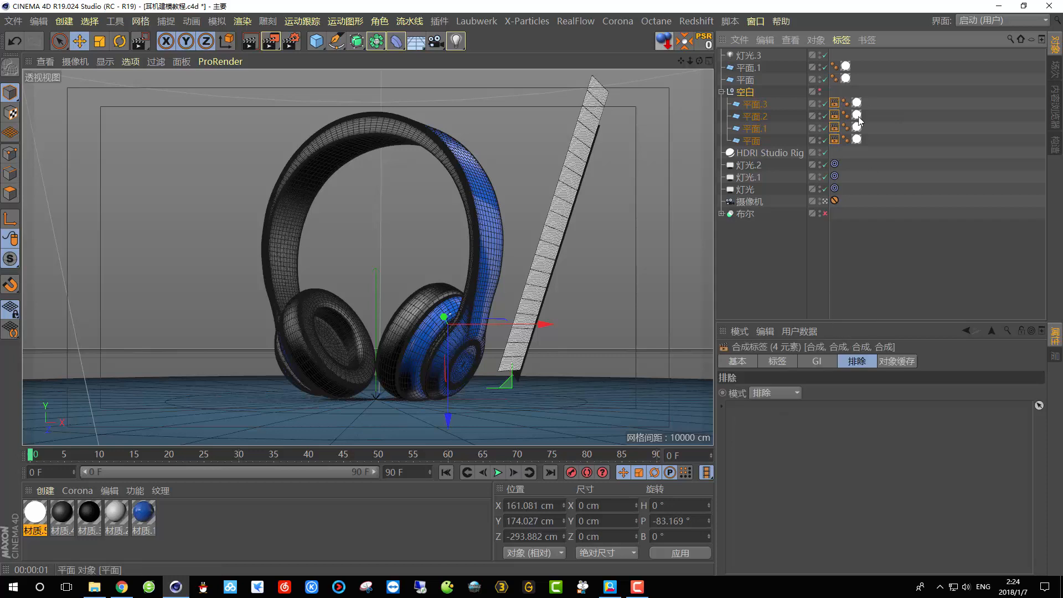
pyautogui.moveTo(781, 212); pyautogui.dragTo(762, 404)
pyautogui.click(769, 394)
pyautogui.click(769, 402)
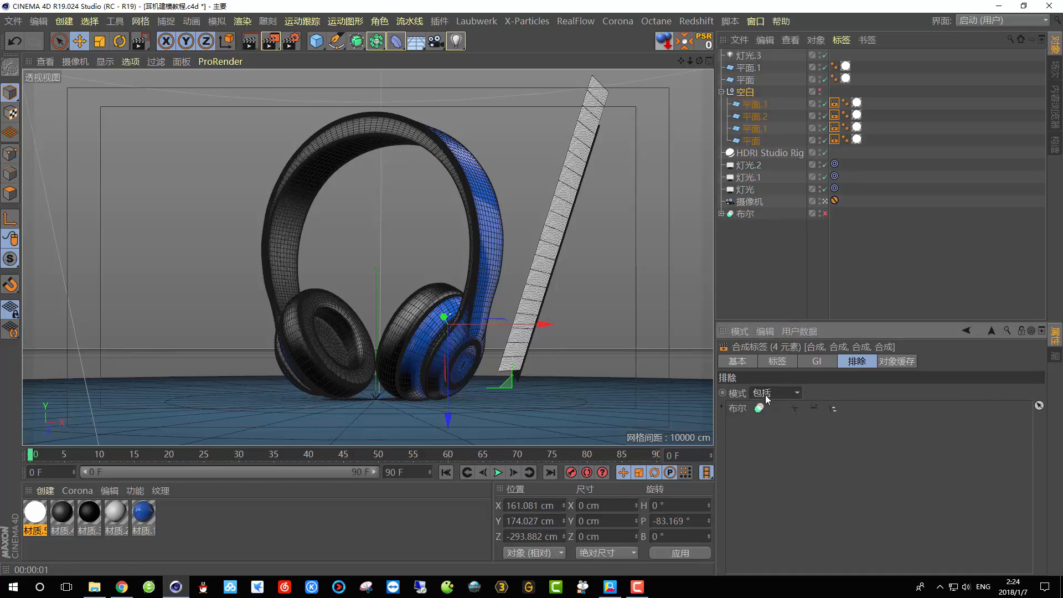
pyautogui.moveTo(765, 396)
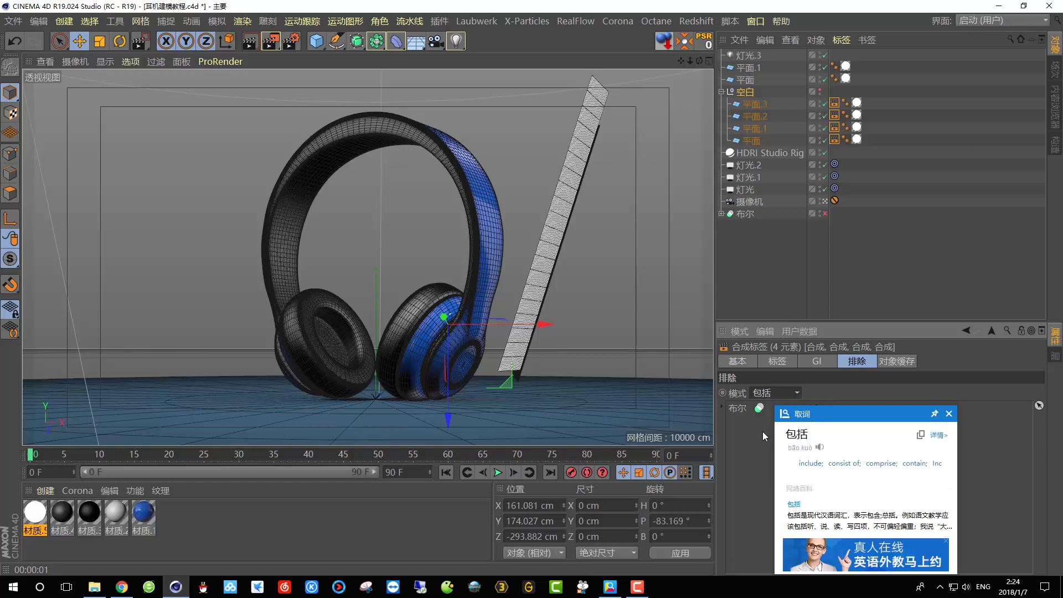
pyautogui.moveTo(275, 42); pyautogui.dragTo(294, 54)
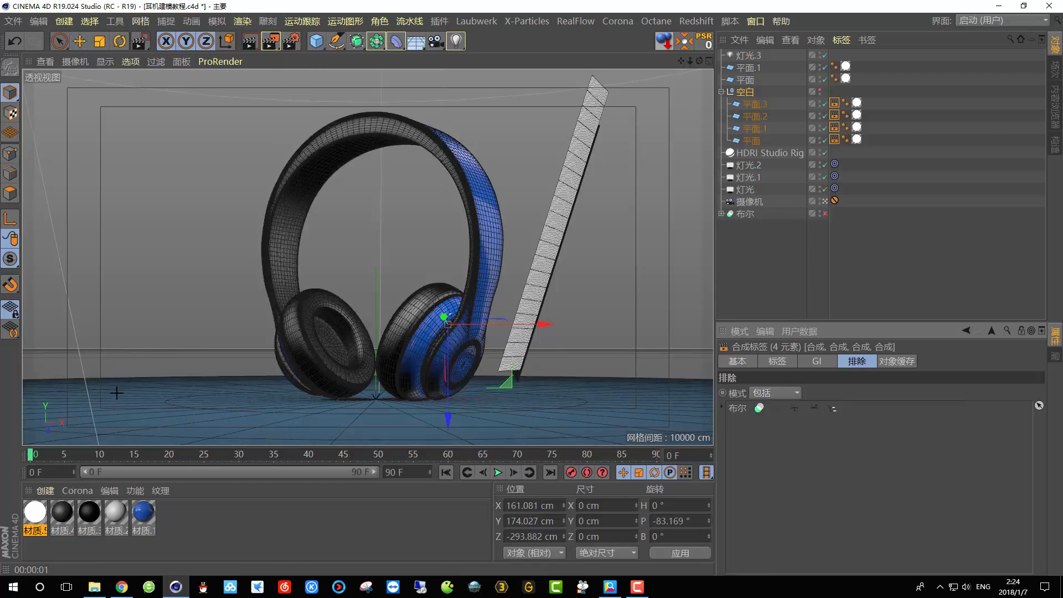
pyautogui.moveTo(133, 364); pyautogui.dragTo(618, 445)
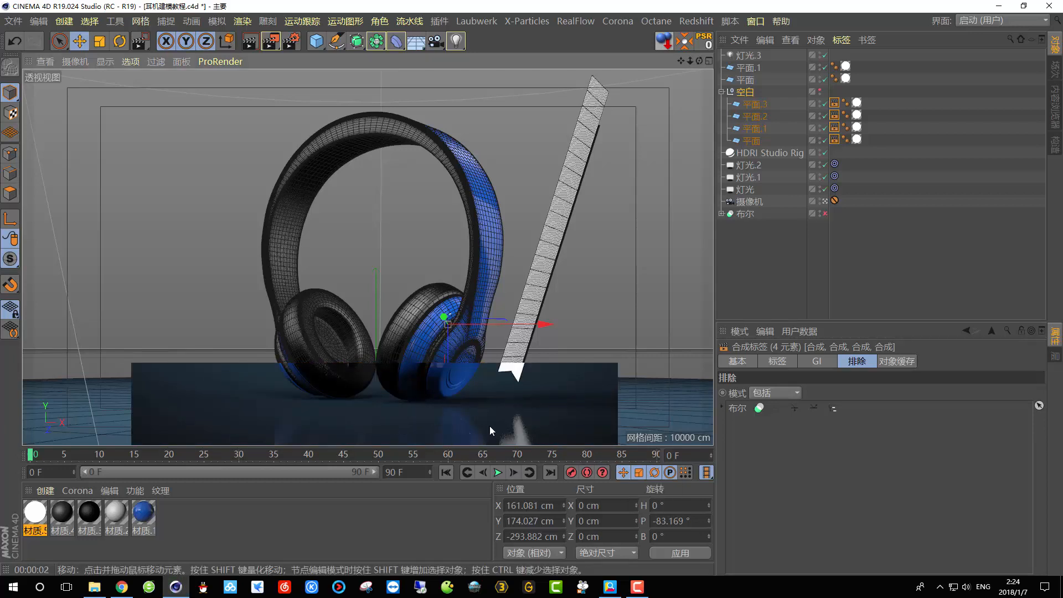
# - Copy 平面.3's compositing tag to the standalone planes 平面.1 and 平面, and render the floor region
pyautogui.click(835, 103)
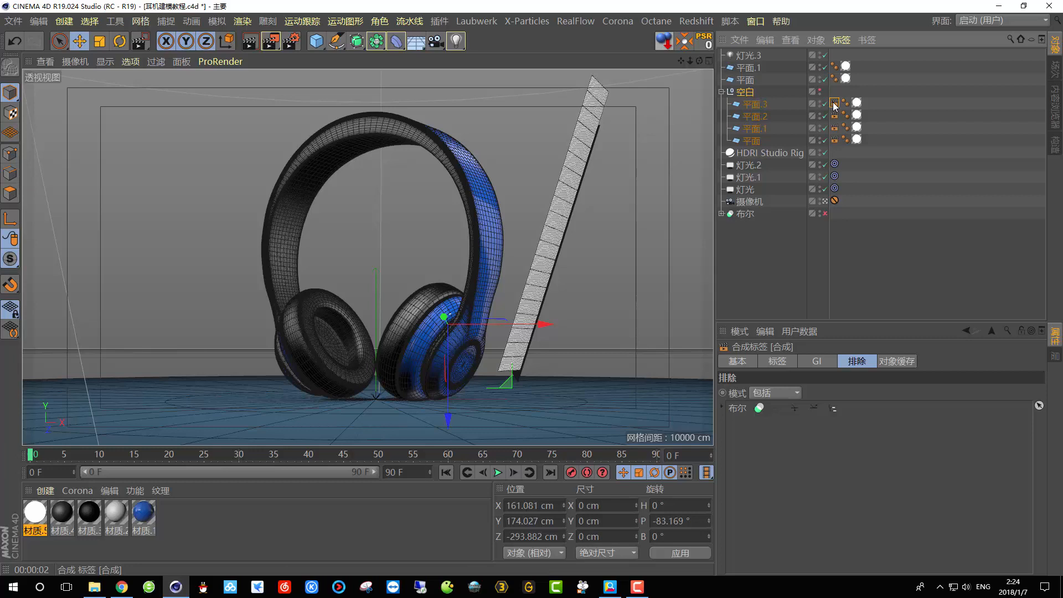
pyautogui.keyDown('ctrl'); pyautogui.moveTo(835, 105); pyautogui.dragTo(765, 74); pyautogui.keyUp('ctrl')
pyautogui.moveTo(271, 41); pyautogui.dragTo(293, 57)
pyautogui.moveTo(121, 358); pyautogui.dragTo(713, 444)
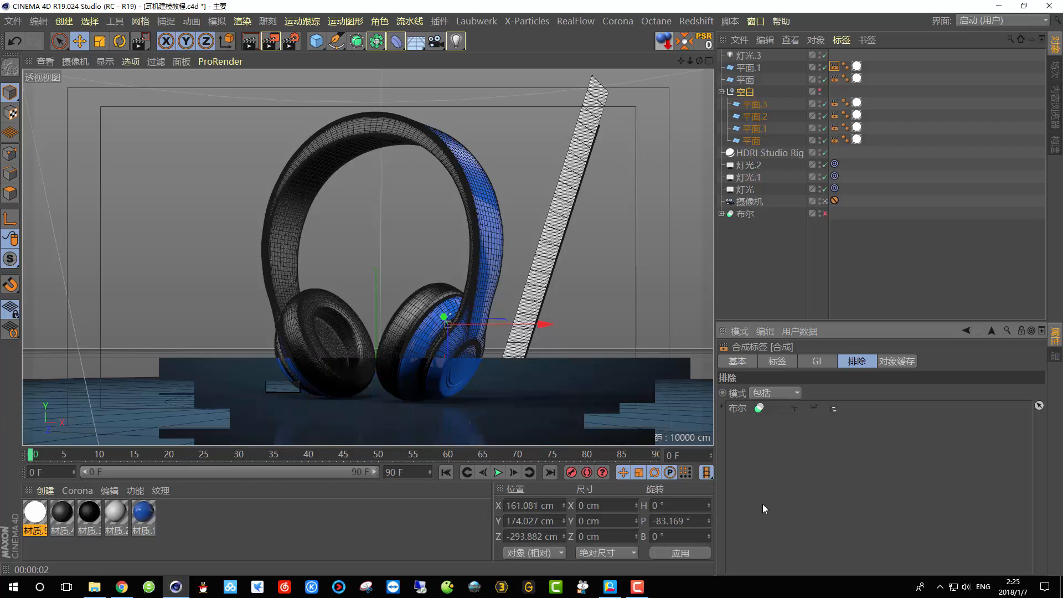
pyautogui.click(448, 422)
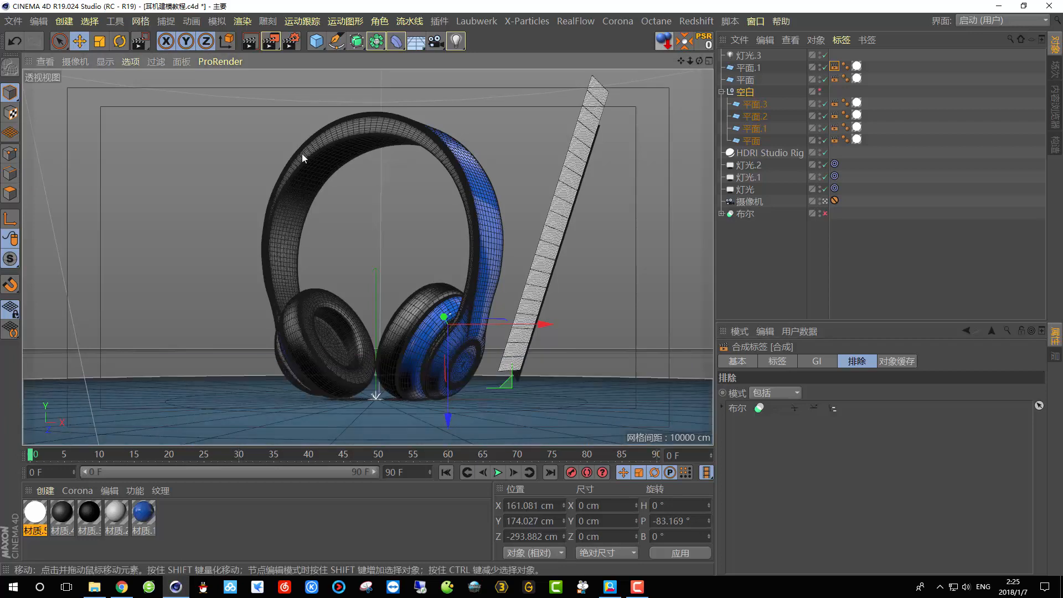
# - Render the wide floor region below the headphones, then a tall region around the whole headphones with 灯光.3 selected
pyautogui.moveTo(280, 45); pyautogui.dragTo(302, 51)
pyautogui.moveTo(108, 364); pyautogui.dragTo(733, 523)
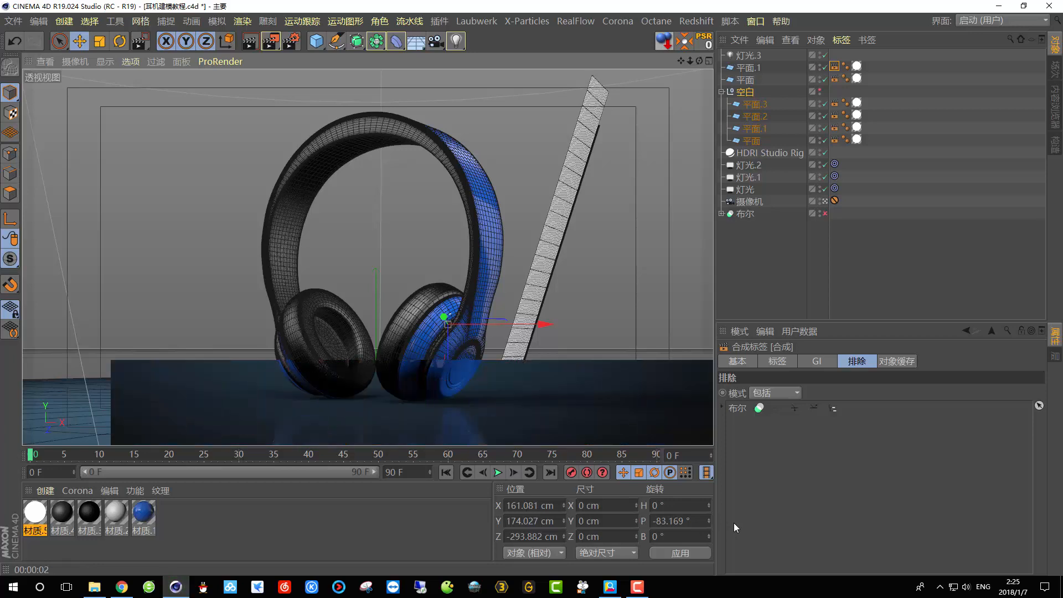
pyautogui.click(743, 56)
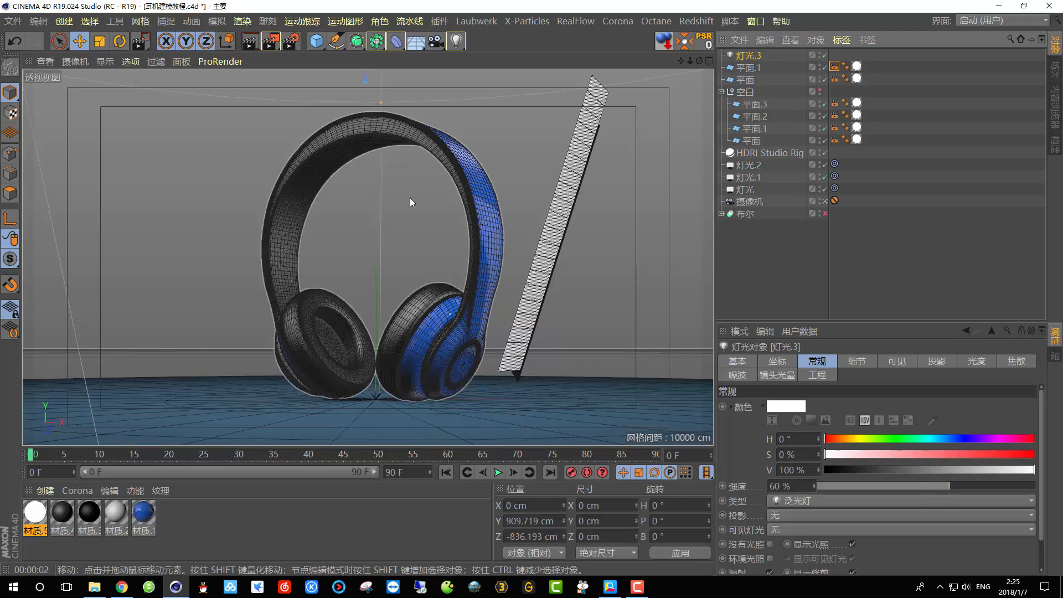
pyautogui.moveTo(271, 41); pyautogui.dragTo(298, 55)
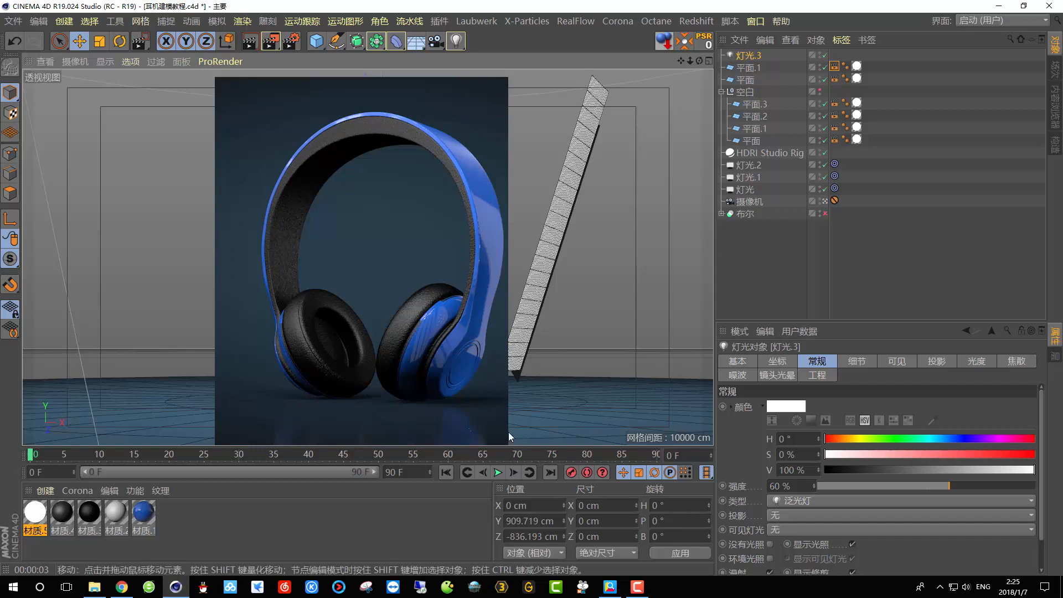
# - Set the HDRI Studio Rig's Brightness to 150 % and render the camera view
pyautogui.click(732, 151)
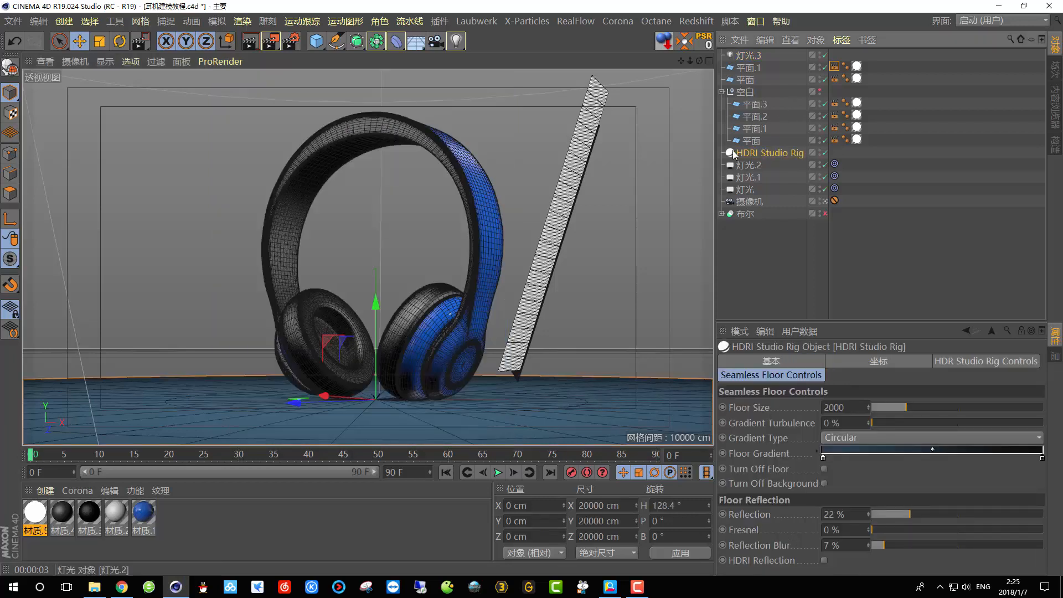
pyautogui.moveTo(900, 321); pyautogui.dragTo(900, 211)
pyautogui.click(985, 249)
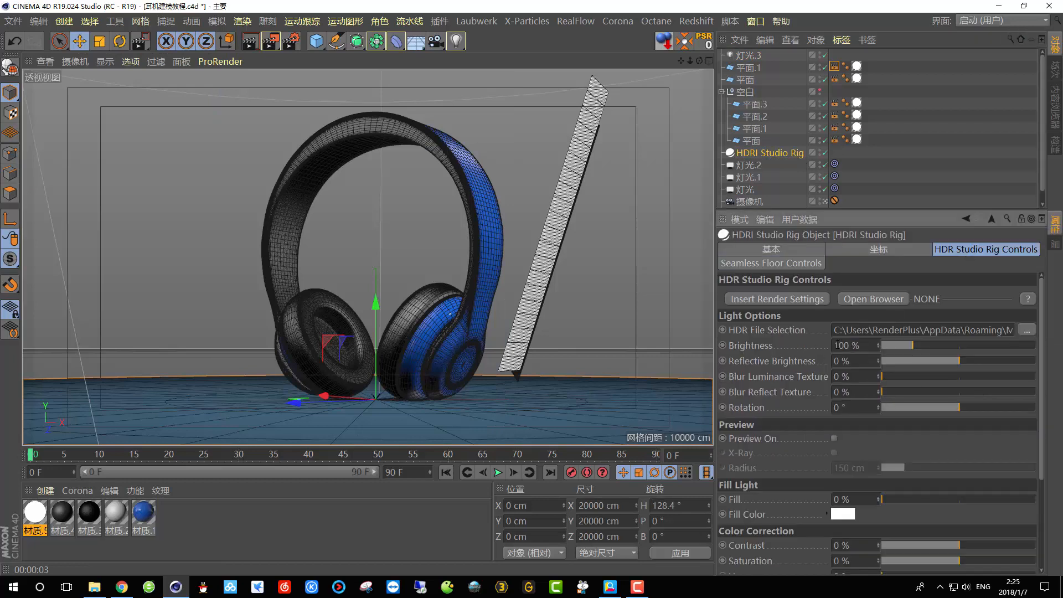
pyautogui.doubleClick(856, 346)
pyautogui.write('150')
pyautogui.press('Return')
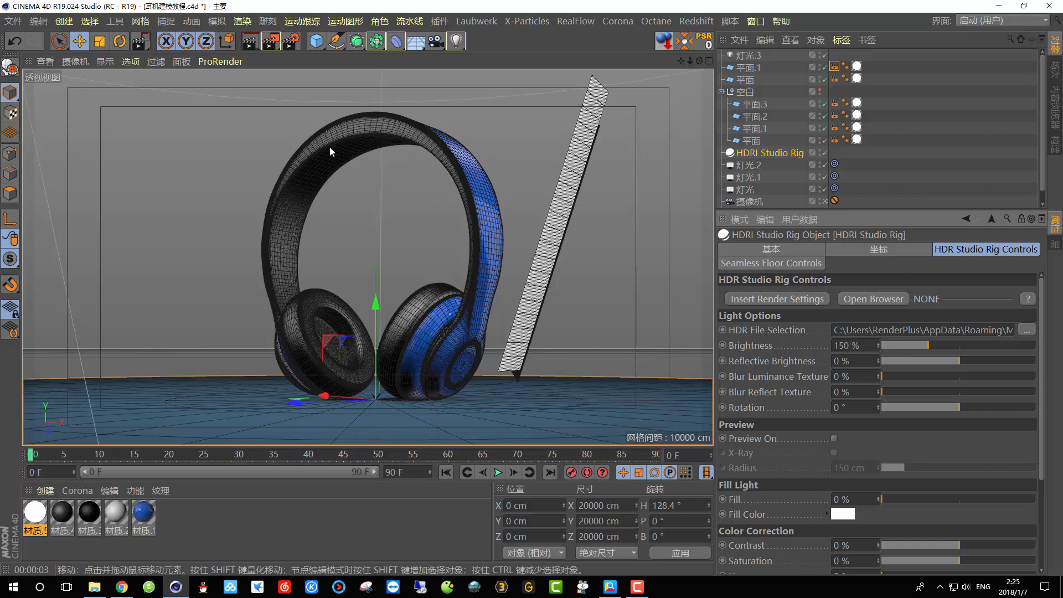
pyautogui.click(249, 45)
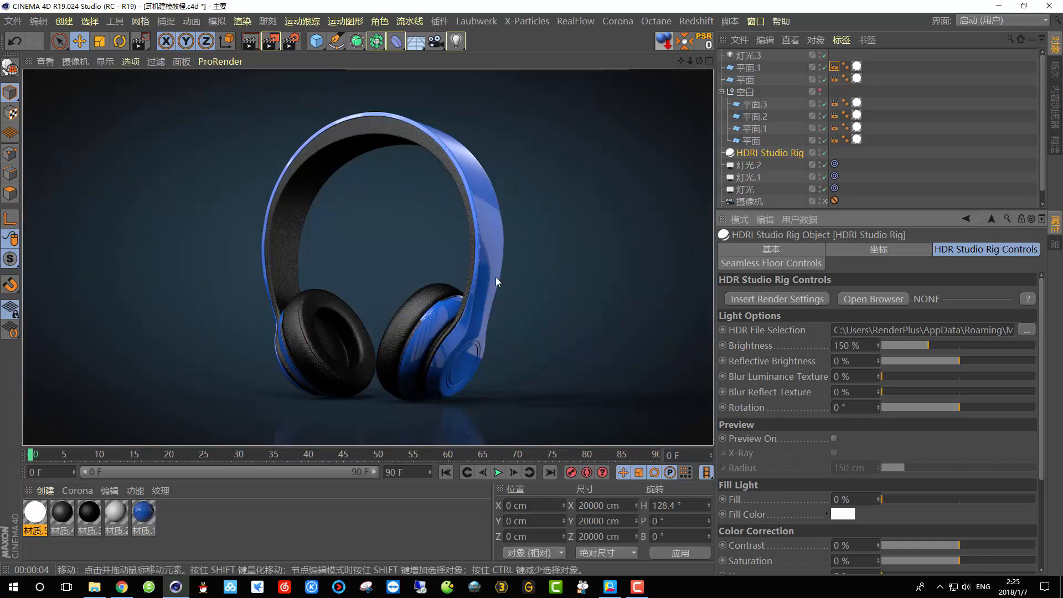
# - Move the omni light 灯光.3 up to about Y 1185 cm and Z -813 cm, then render through the camera
pyautogui.click(747, 55)
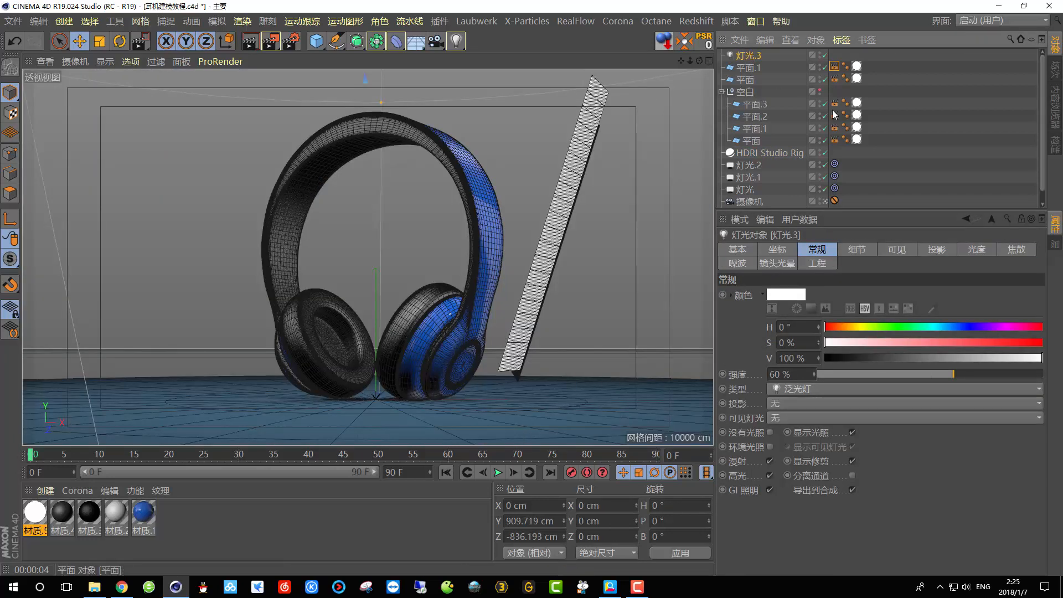
pyautogui.click(824, 201)
pyautogui.scroll(-6, 379, 270)
pyautogui.keyDown('alt'); pyautogui.moveTo(379, 271); pyautogui.dragTo(291, 279); pyautogui.keyUp('alt')
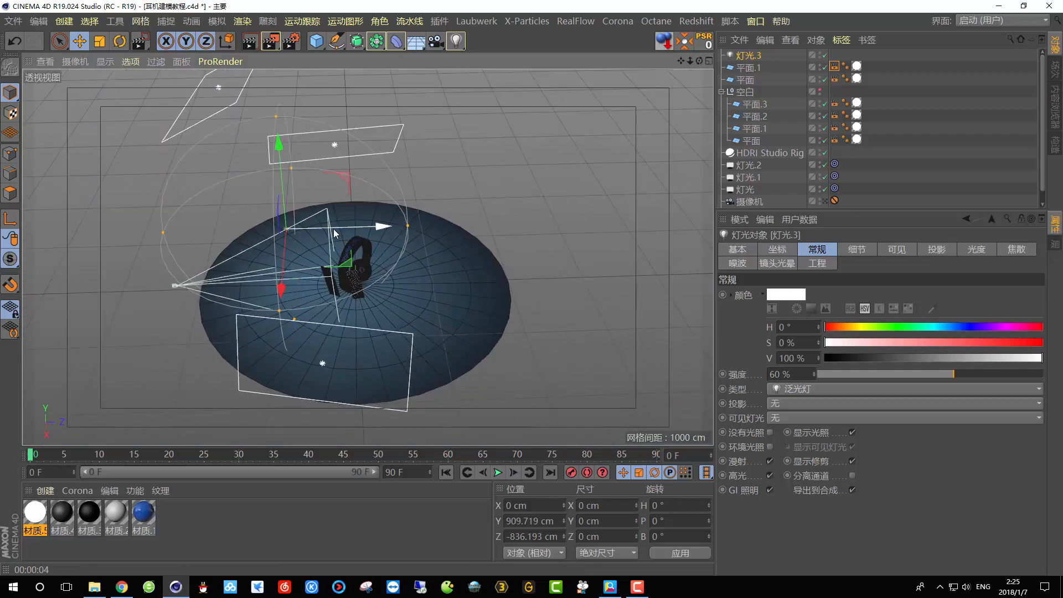
pyautogui.moveTo(335, 227); pyautogui.dragTo(262, 163)
pyautogui.keyDown('alt'); pyautogui.moveTo(263, 163); pyautogui.dragTo(361, 176); pyautogui.keyUp('alt')
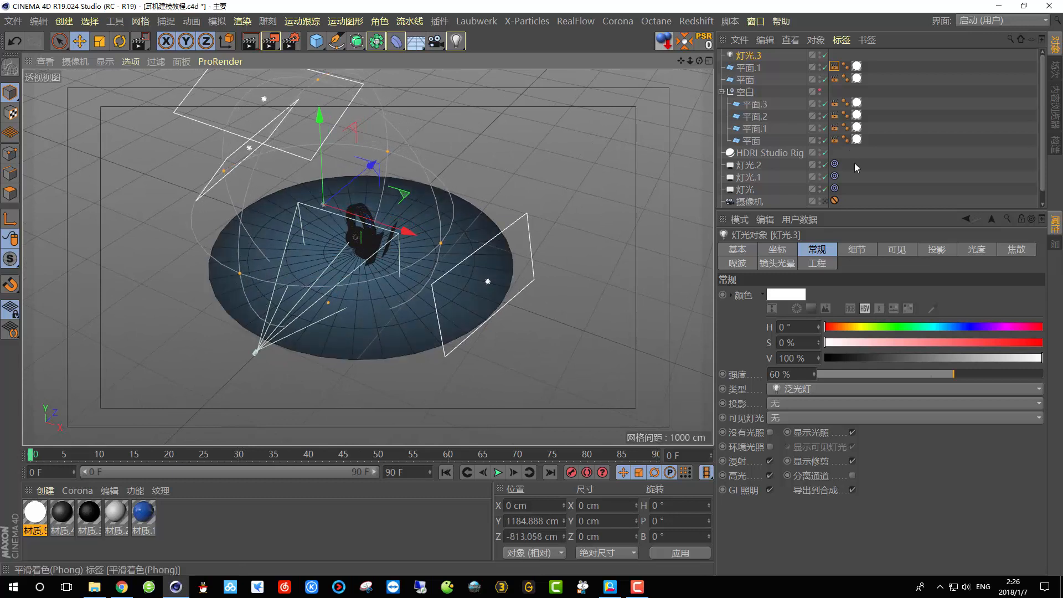
pyautogui.click(825, 201)
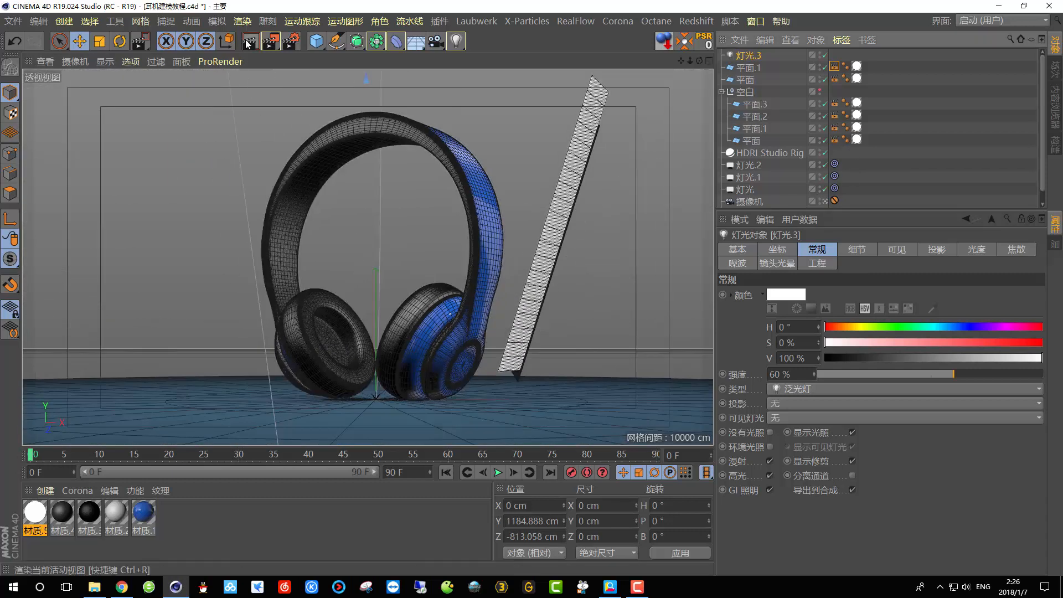
pyautogui.click(249, 42)
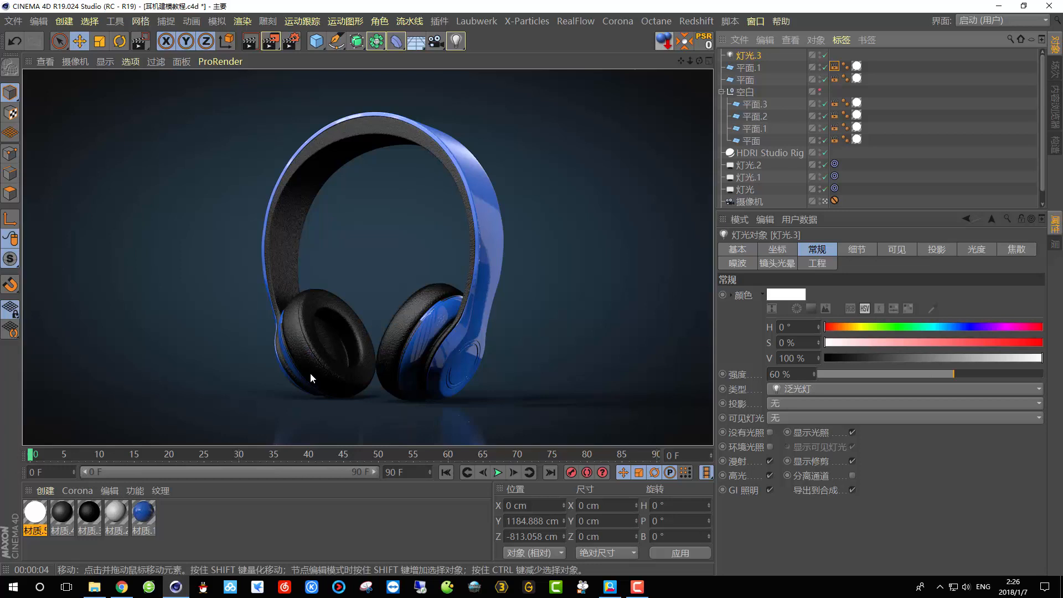
# - Find the material on the ear cushion object 2.1 inside 布尔 and open 材质.3's colour (颜色) channel for editing
pyautogui.click(298, 334)
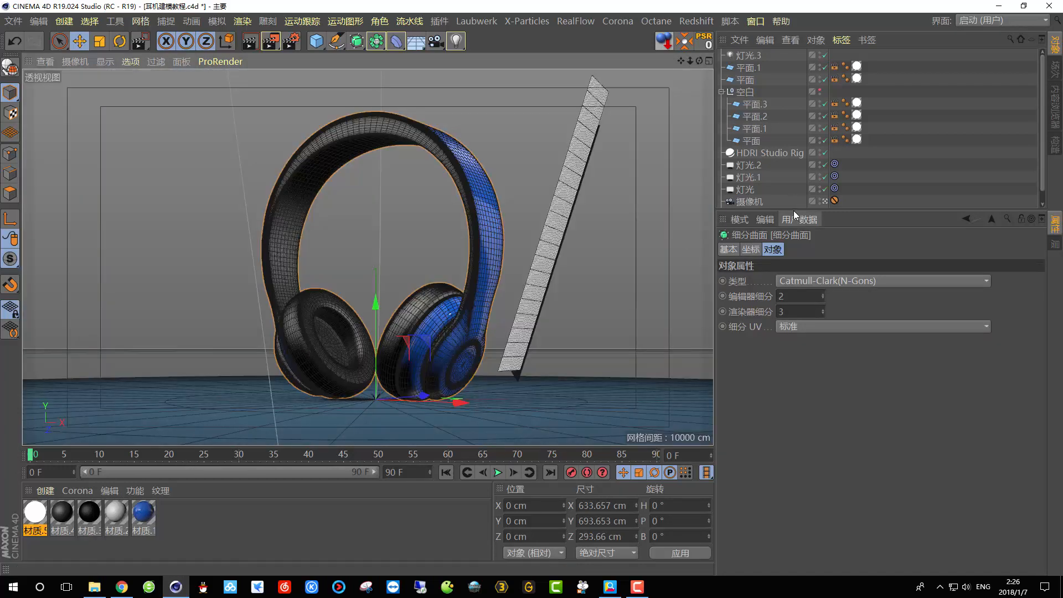
pyautogui.moveTo(793, 211); pyautogui.dragTo(793, 320)
pyautogui.click(721, 214)
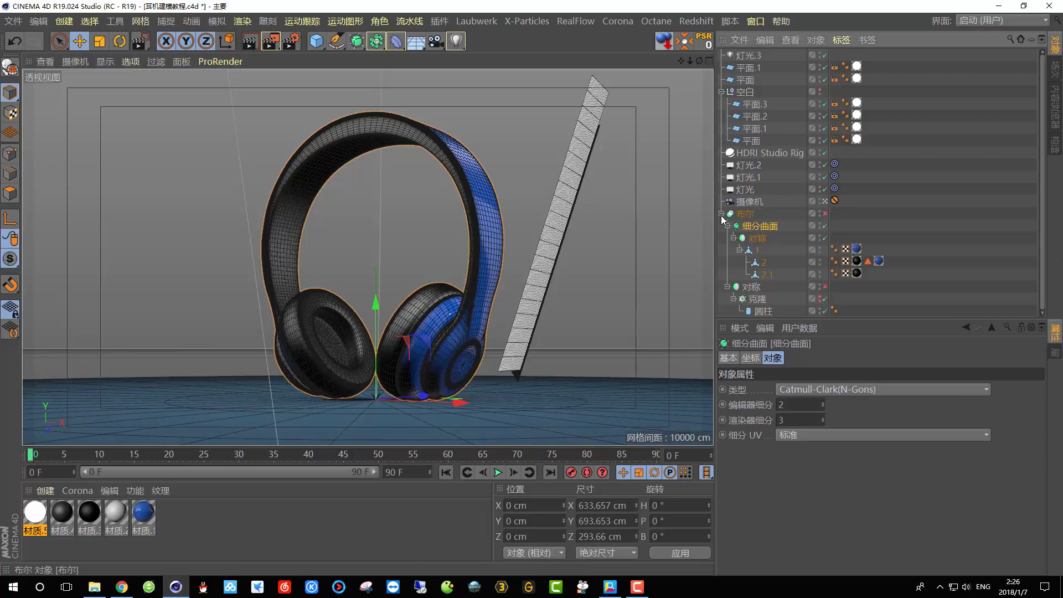
pyautogui.click(857, 274)
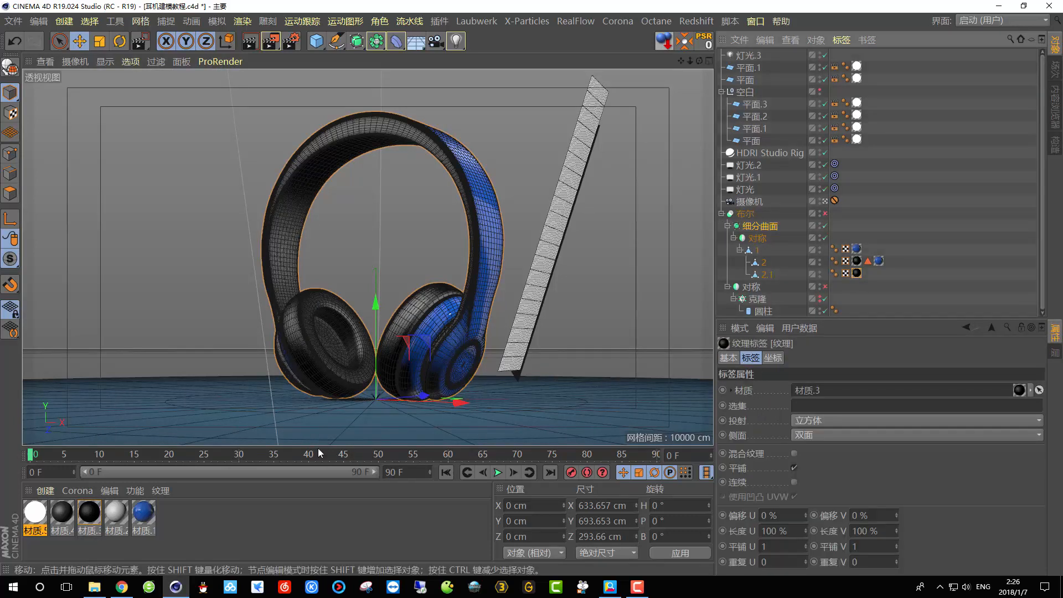
pyautogui.doubleClick(89, 512)
pyautogui.moveTo(279, 42); pyautogui.dragTo(730, 87)
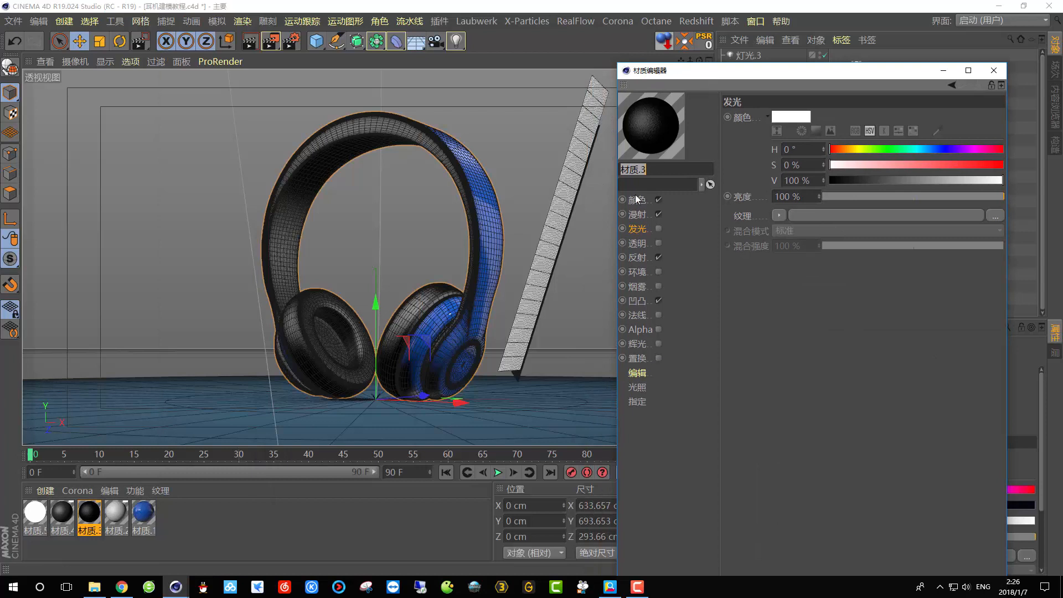
pyautogui.click(648, 200)
# - Try 材质.3's colour value V at 24 % and 20 %, rendering the region around one ear cup each time
pyautogui.moveTo(846, 180); pyautogui.dragTo(865, 182)
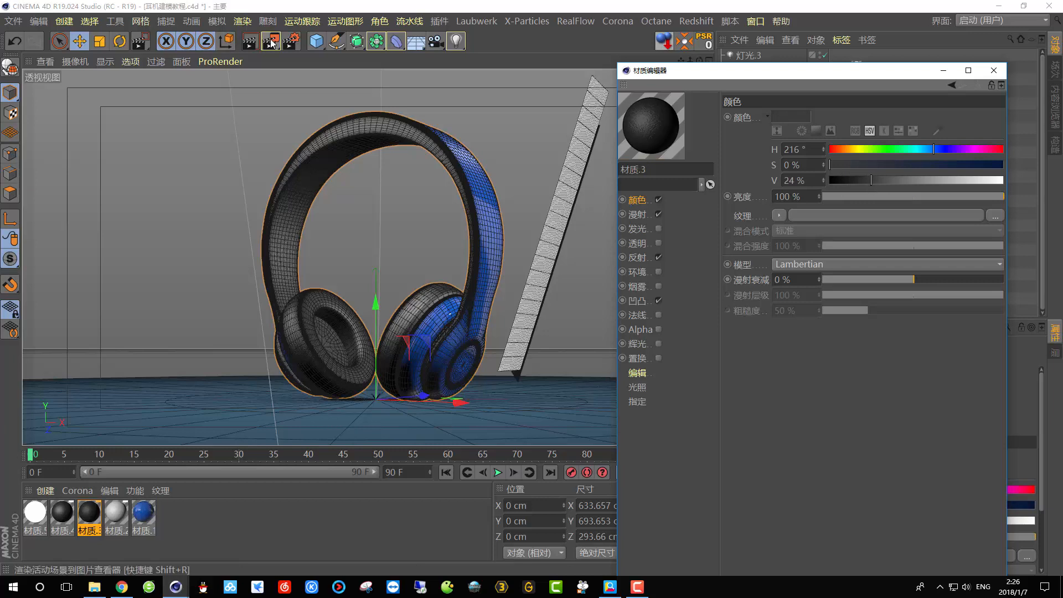
pyautogui.moveTo(271, 41); pyautogui.dragTo(277, 60)
pyautogui.moveTo(237, 124); pyautogui.dragTo(382, 399)
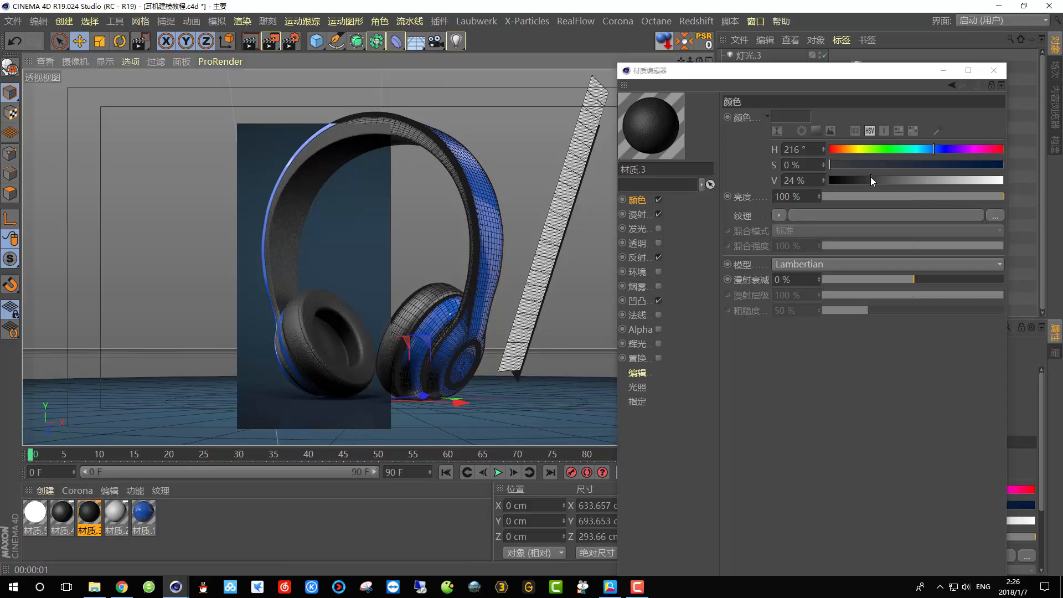
pyautogui.moveTo(870, 177); pyautogui.dragTo(864, 177)
pyautogui.moveTo(271, 40); pyautogui.dragTo(277, 59)
pyautogui.moveTo(236, 133); pyautogui.dragTo(389, 430)
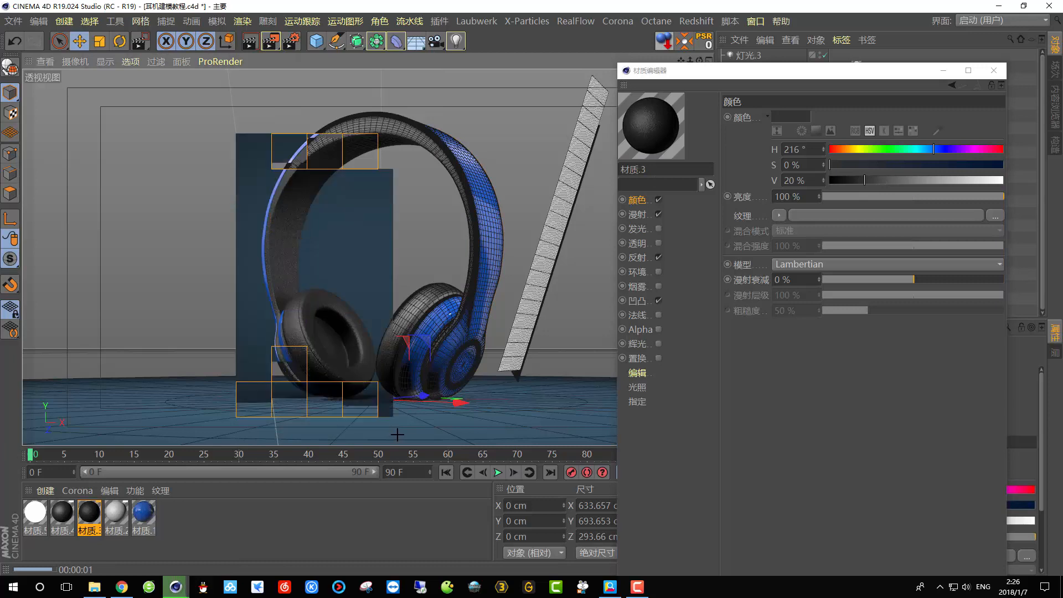
# - Set 材质.3's colour value V to 18 %, render the regions of both ear cups, and close the material editor
pyautogui.moveTo(864, 180); pyautogui.dragTo(861, 178)
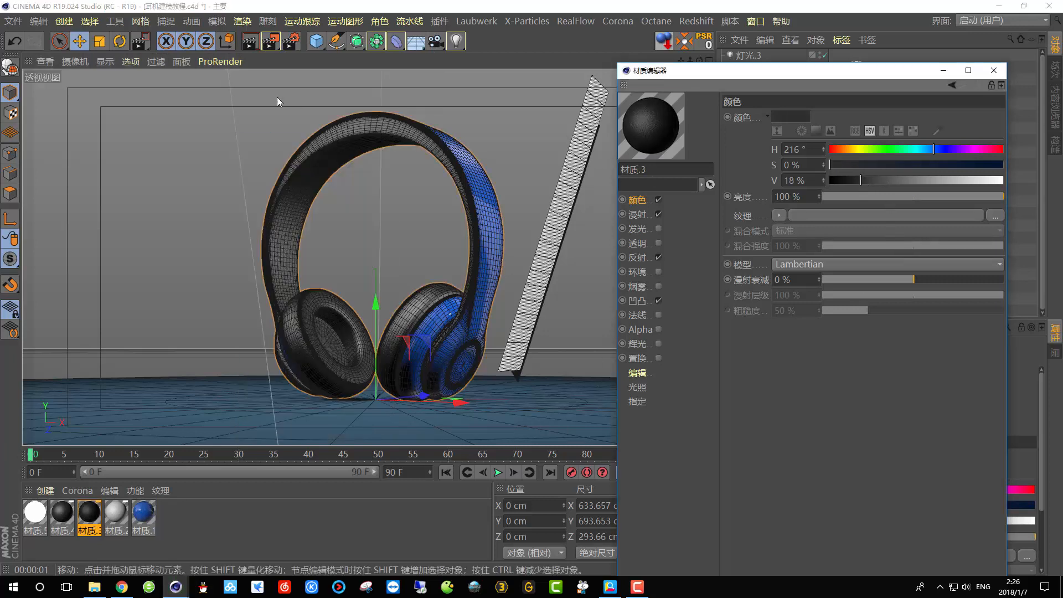
pyautogui.moveTo(277, 42); pyautogui.dragTo(276, 60)
pyautogui.moveTo(216, 136); pyautogui.dragTo(385, 438)
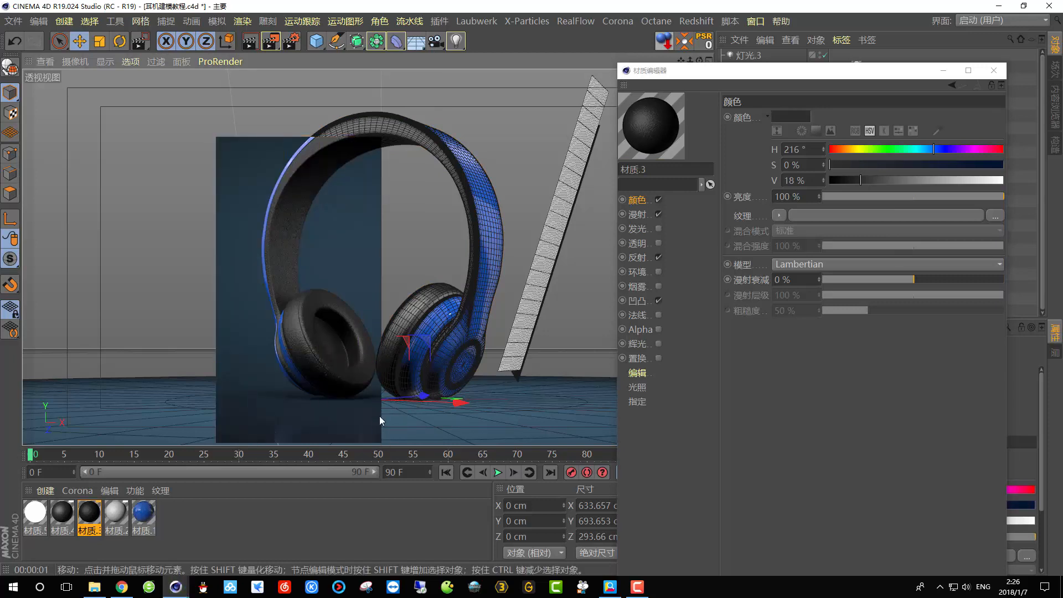
pyautogui.moveTo(275, 43); pyautogui.dragTo(307, 59)
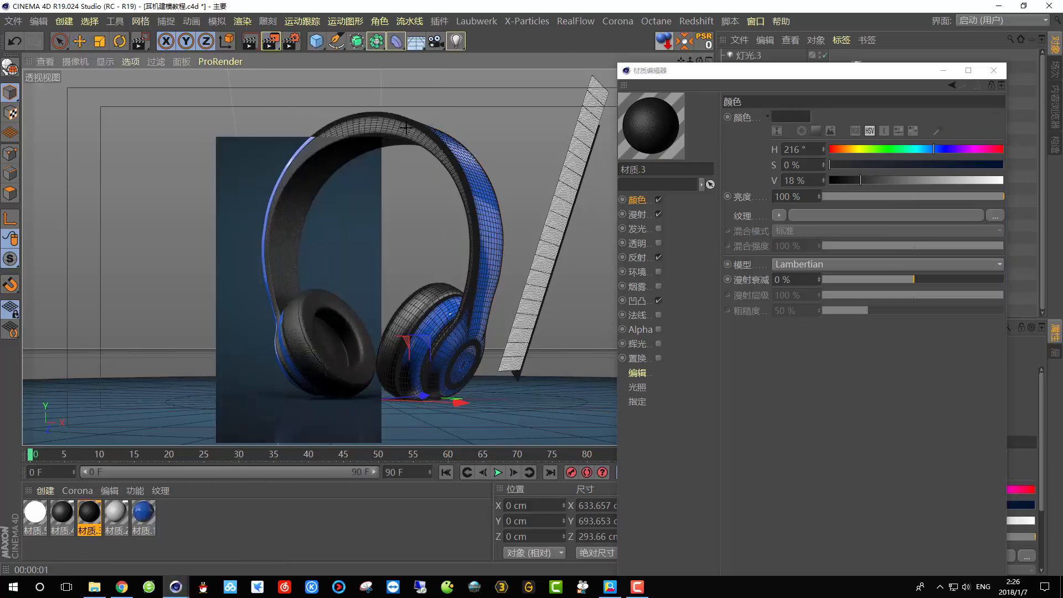
pyautogui.moveTo(381, 176); pyautogui.dragTo(504, 443)
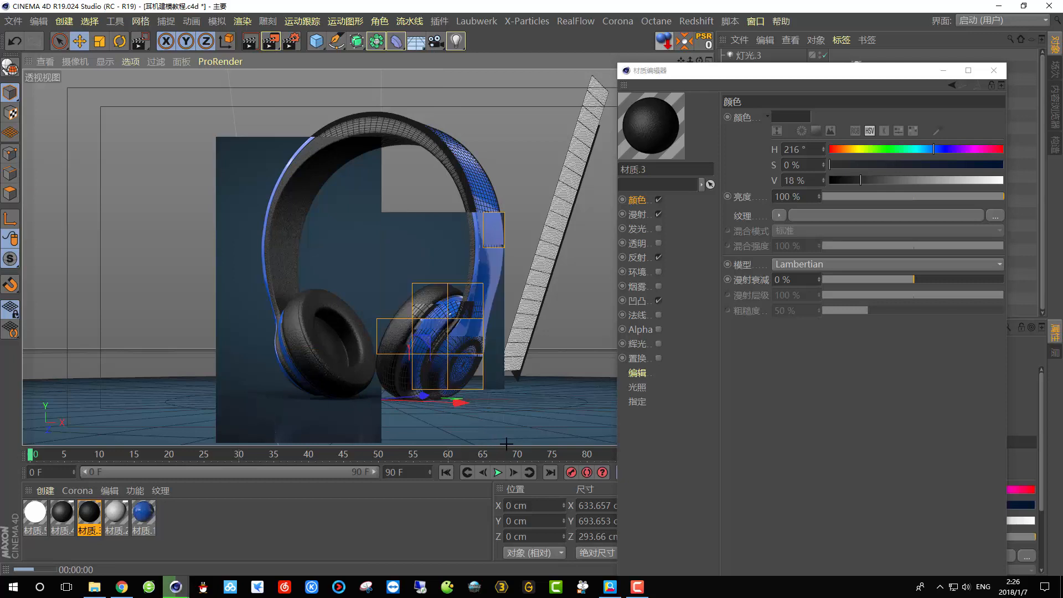
pyautogui.click(507, 444)
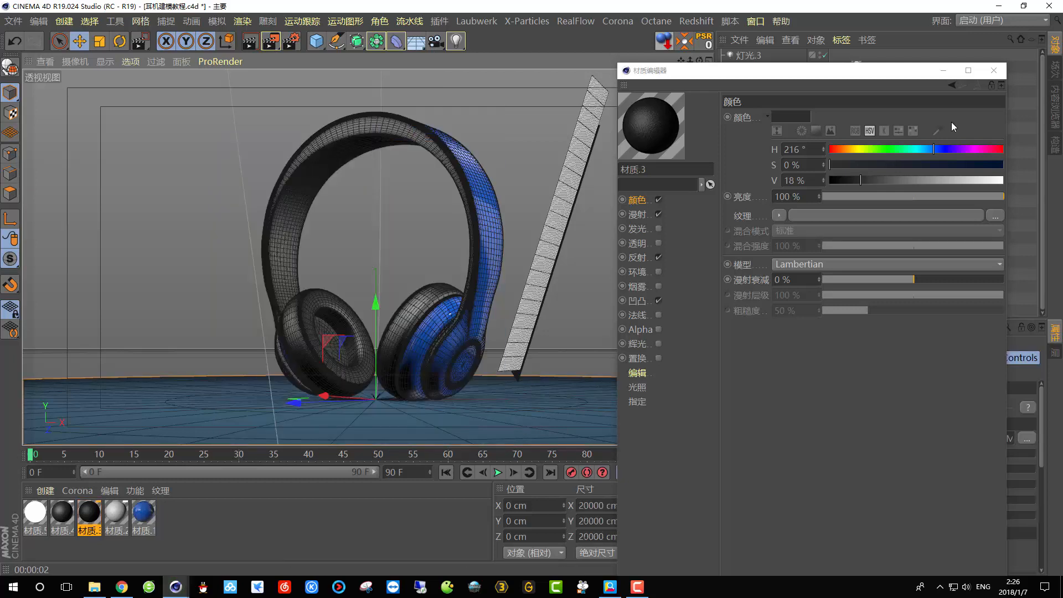
pyautogui.click(993, 70)
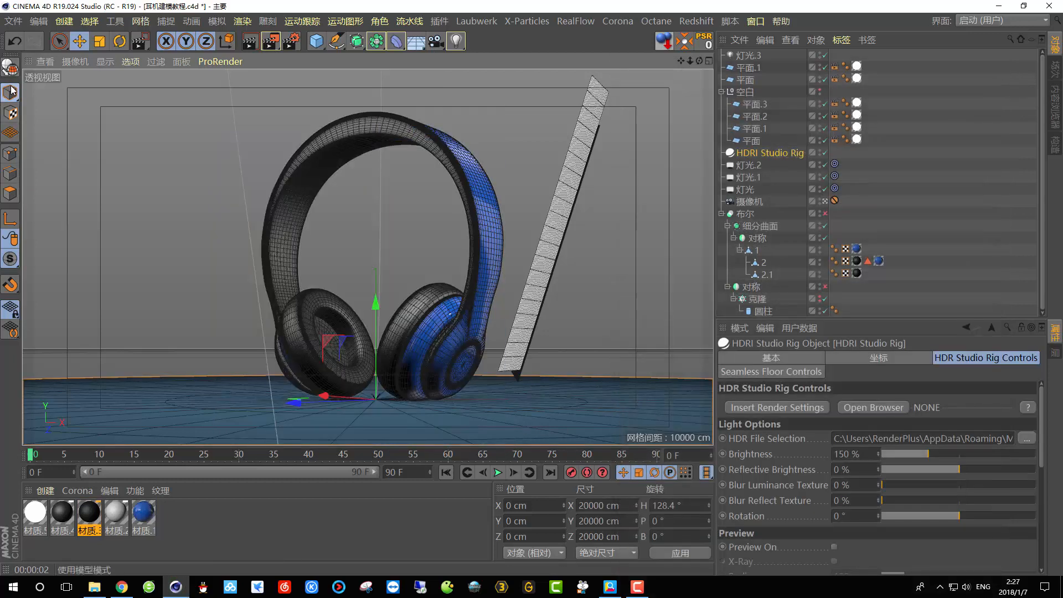
# - Save the project with its assets (保存工程(包含资源)) as 001 in a new desktop folder named saklax
pyautogui.click(12, 22)
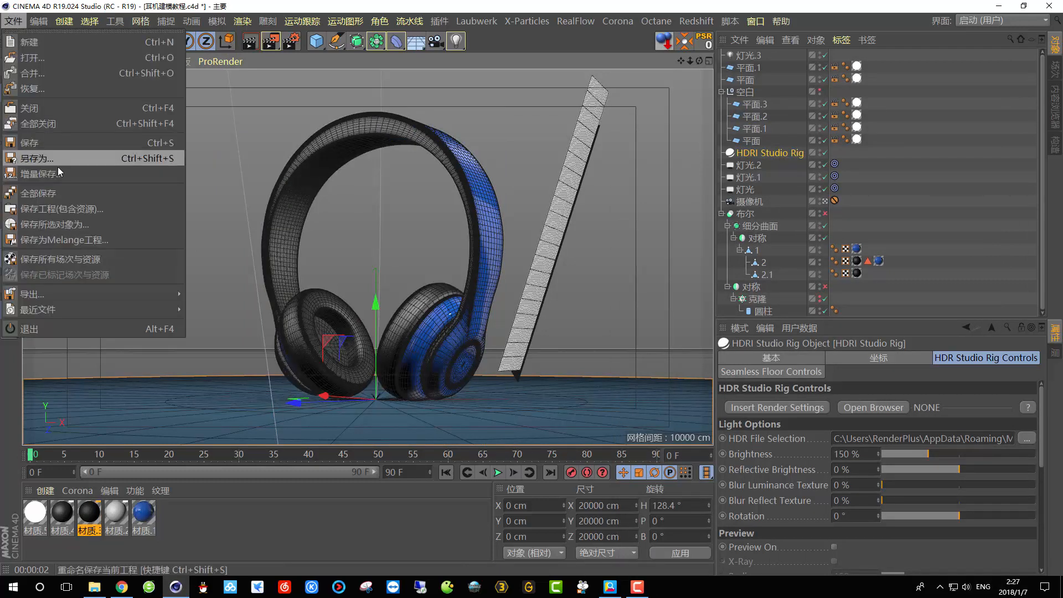
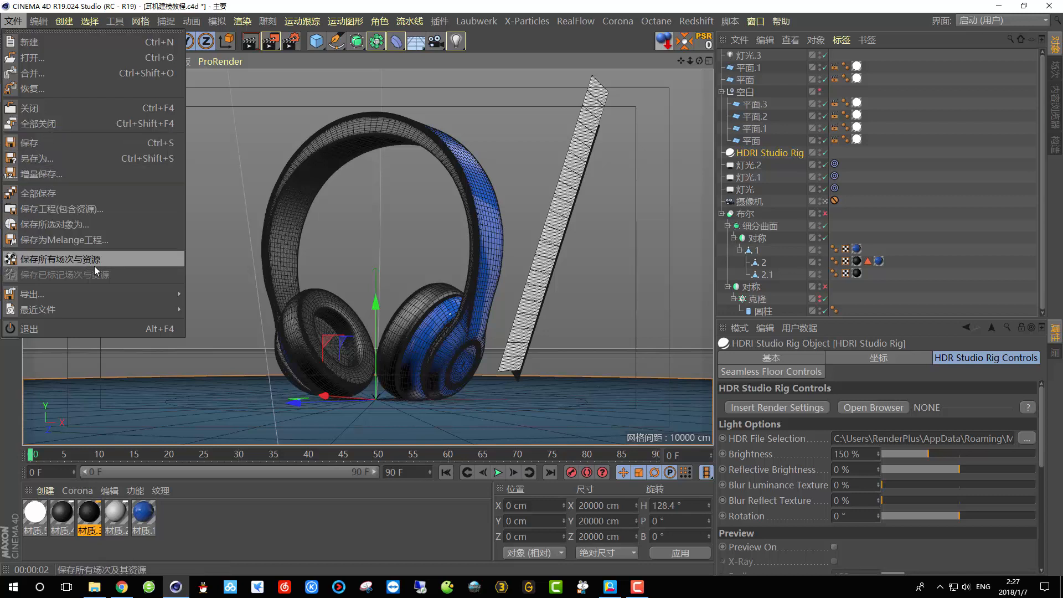
pyautogui.click(51, 209)
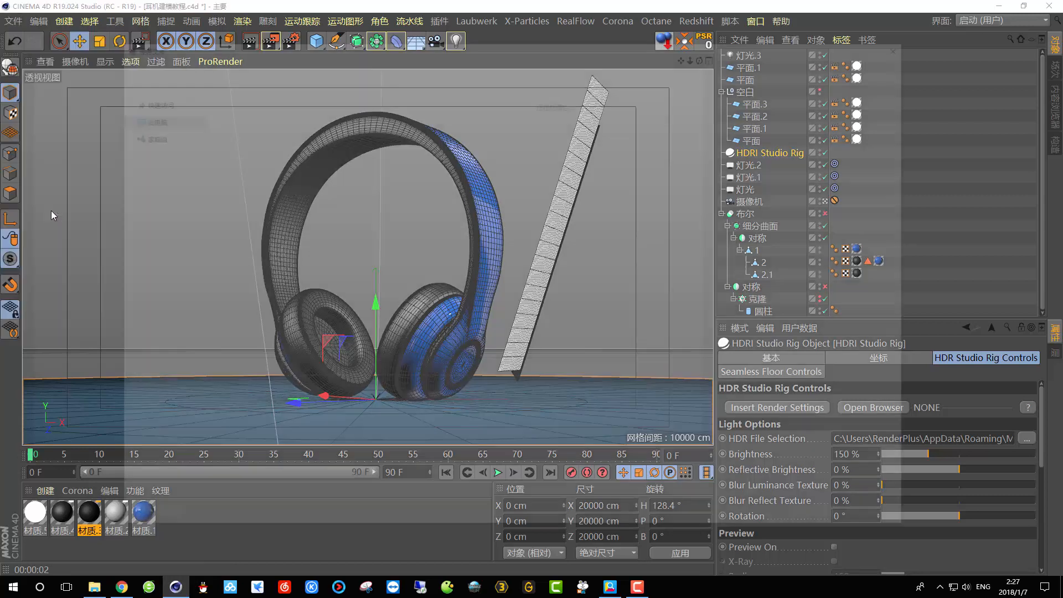
pyautogui.click(142, 119)
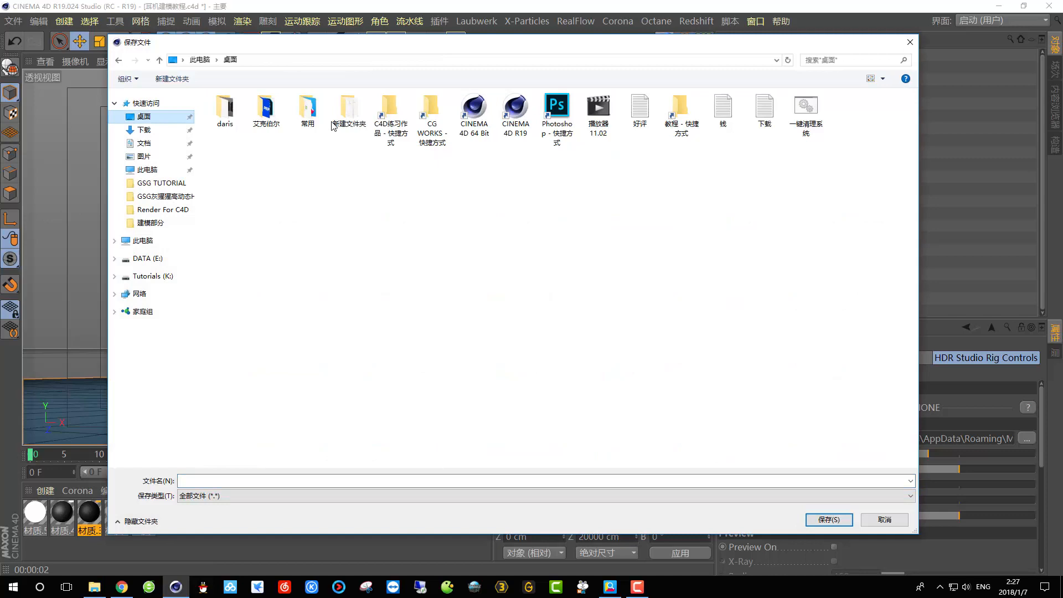
pyautogui.click(171, 81)
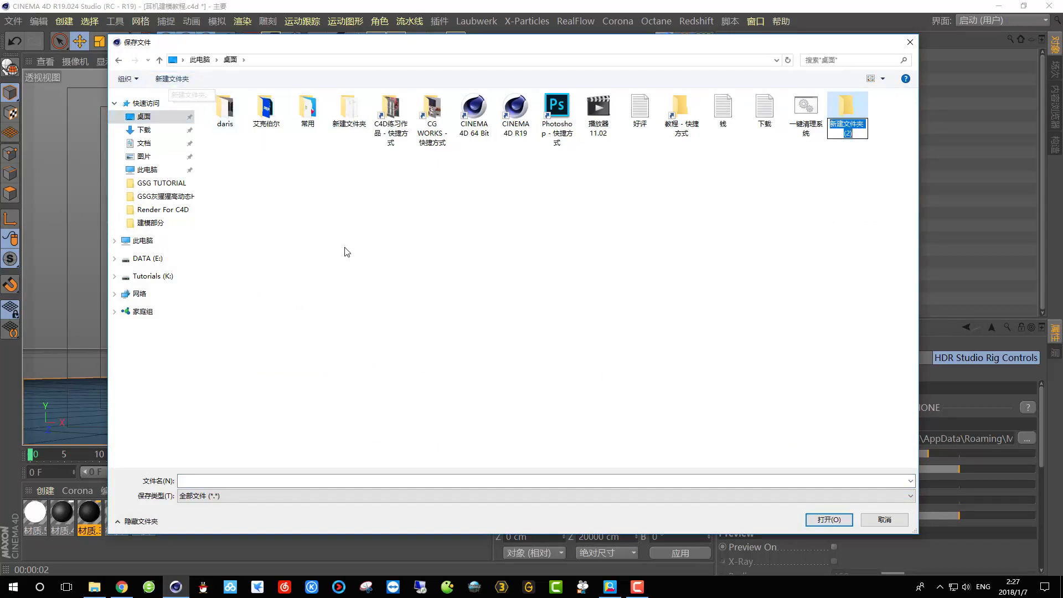
pyautogui.write('saklax')
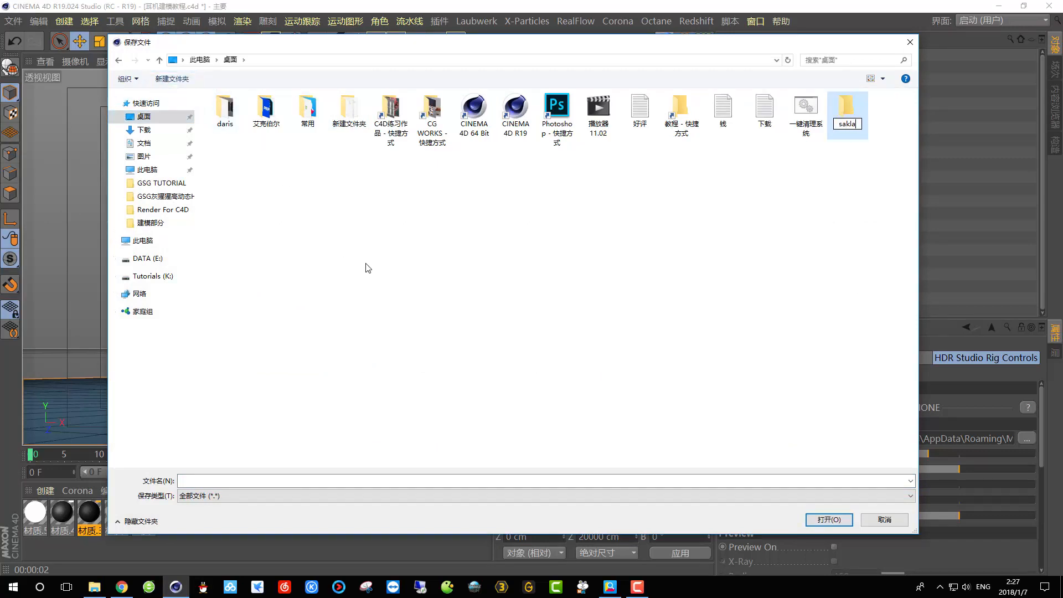
pyautogui.press('Return')
pyautogui.press('Return')
pyautogui.click(325, 481)
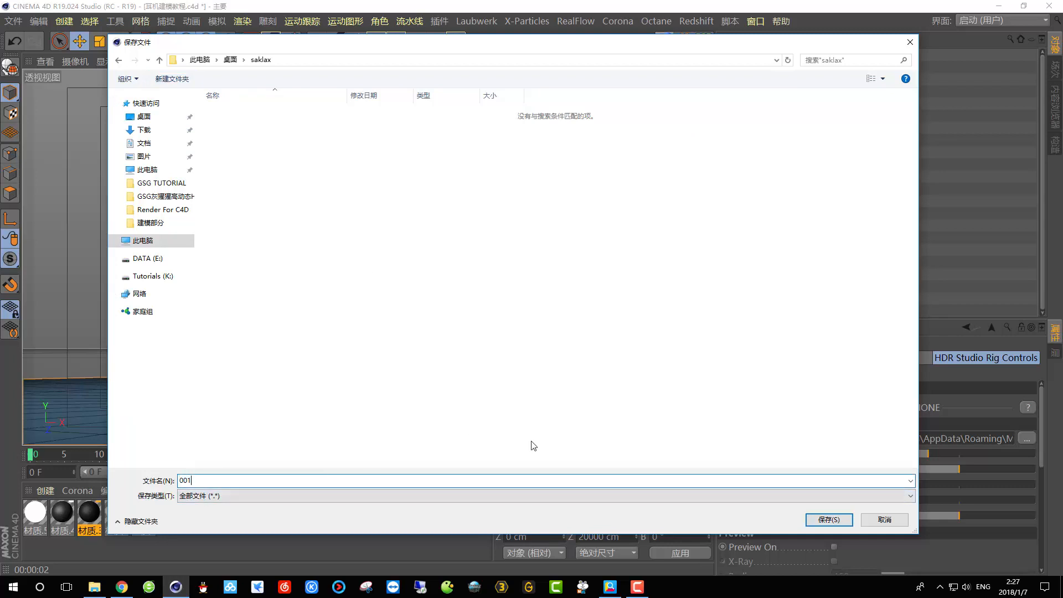
pyautogui.click(829, 520)
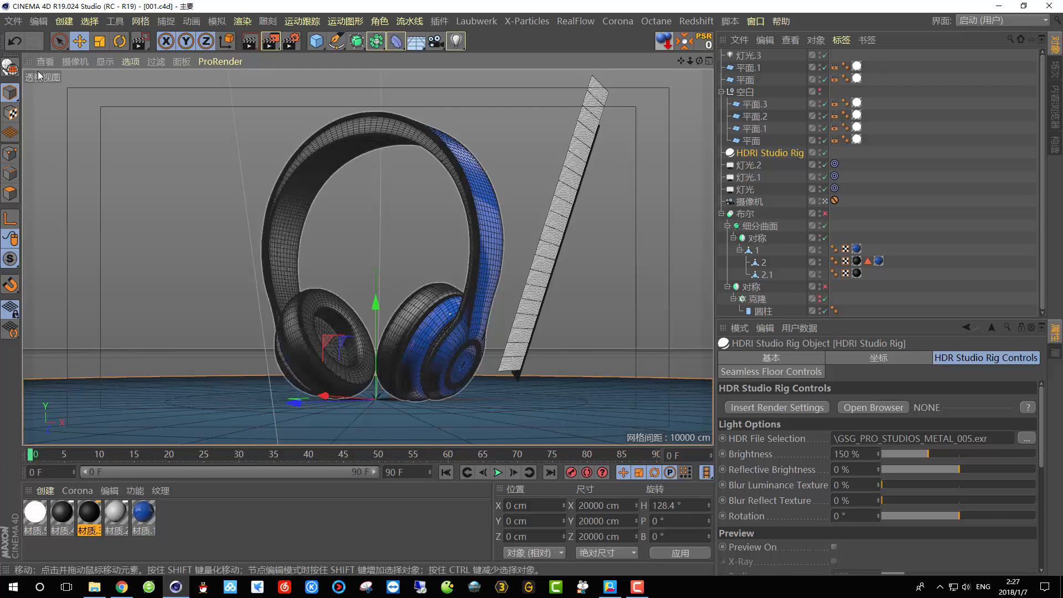
pyautogui.click(13, 21)
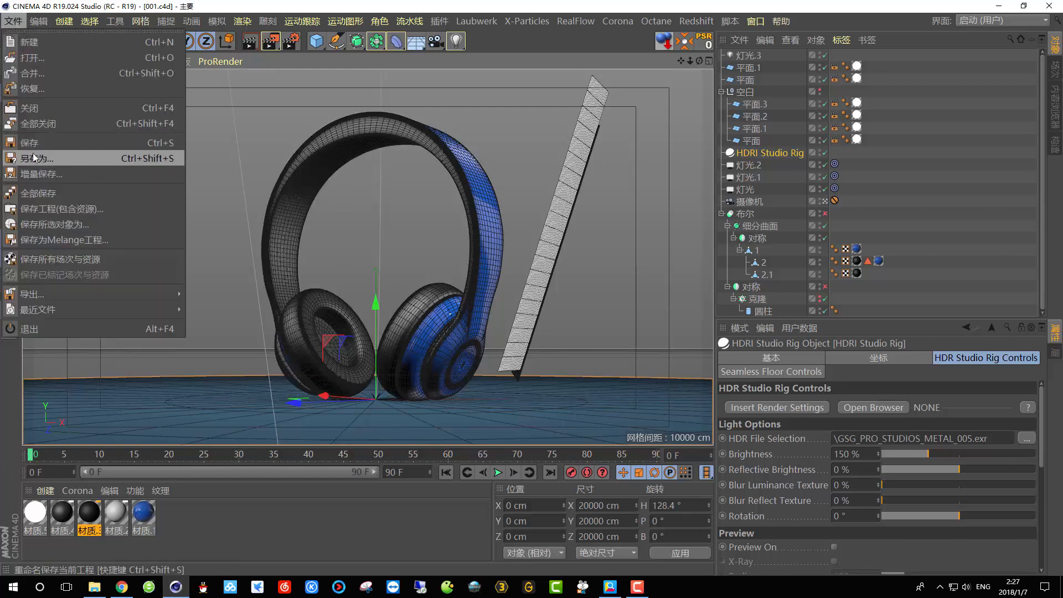
pyautogui.click(895, 433)
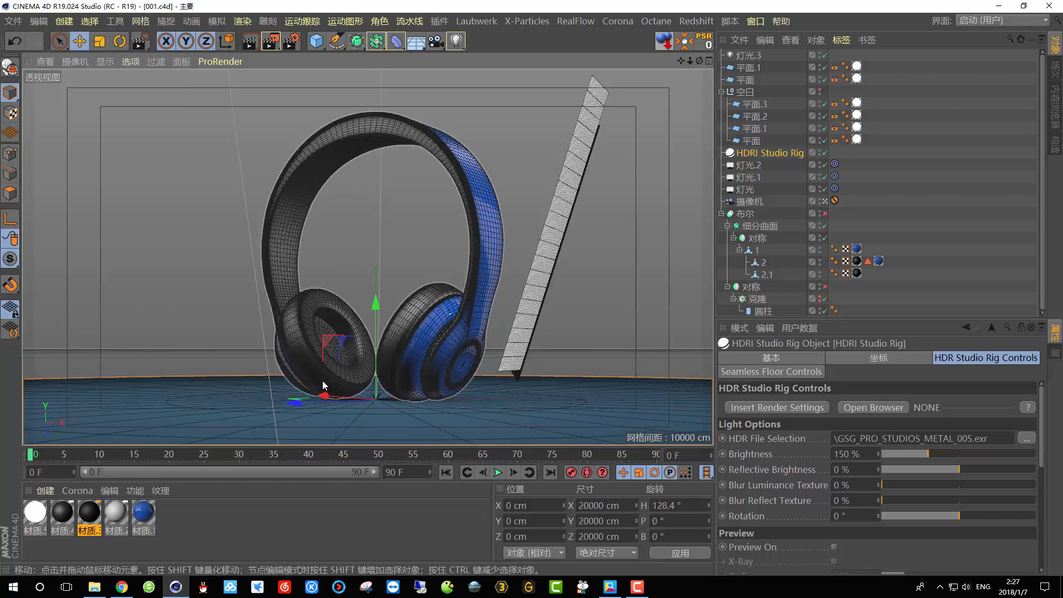
pyautogui.click(13, 21)
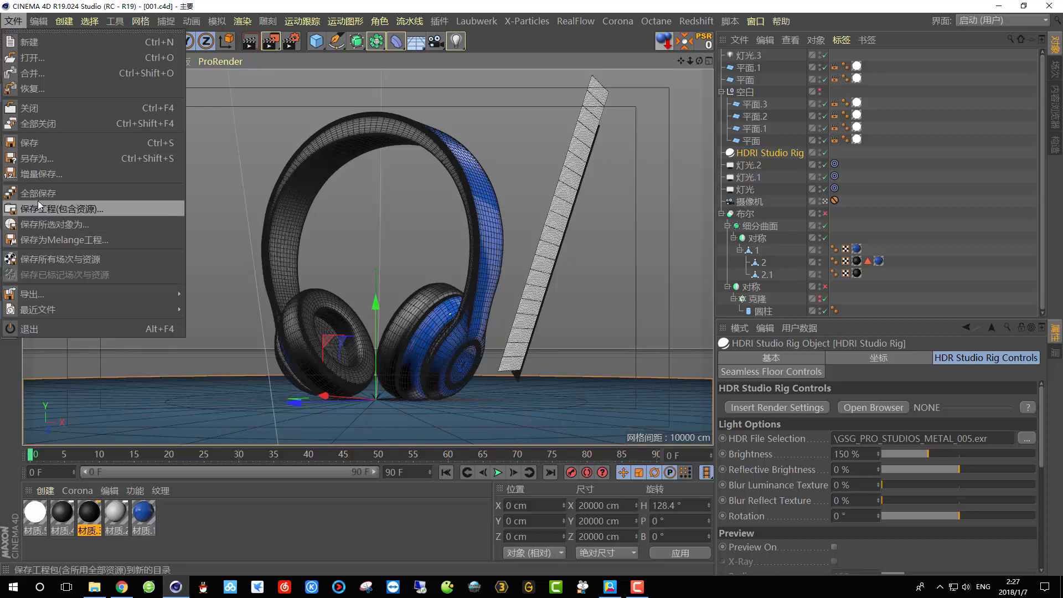
pyautogui.click(287, 228)
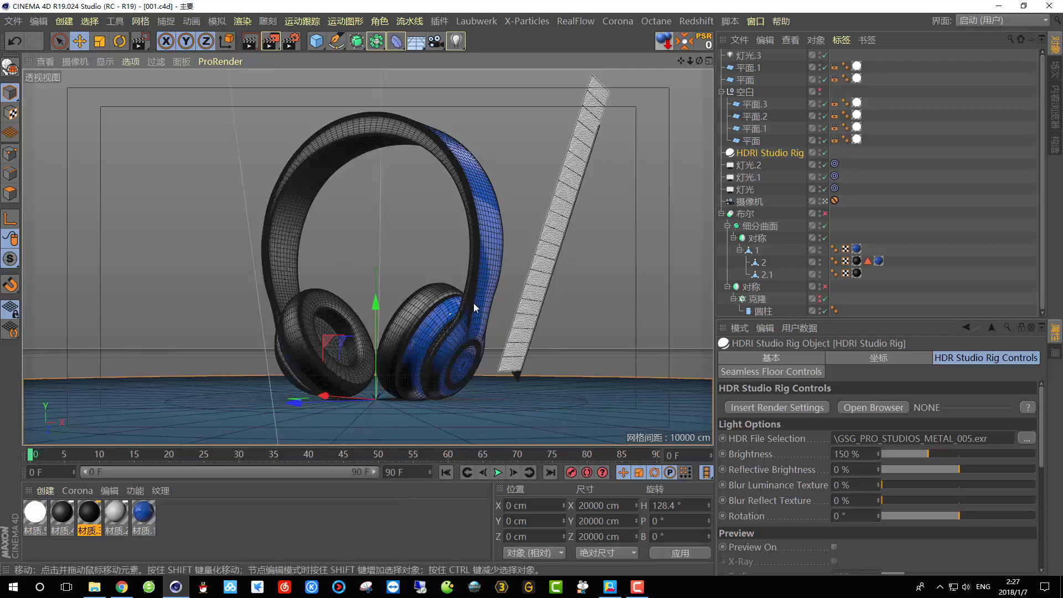
# - Render the headphones through the camera and dismiss the rendered view
pyautogui.click(256, 44)
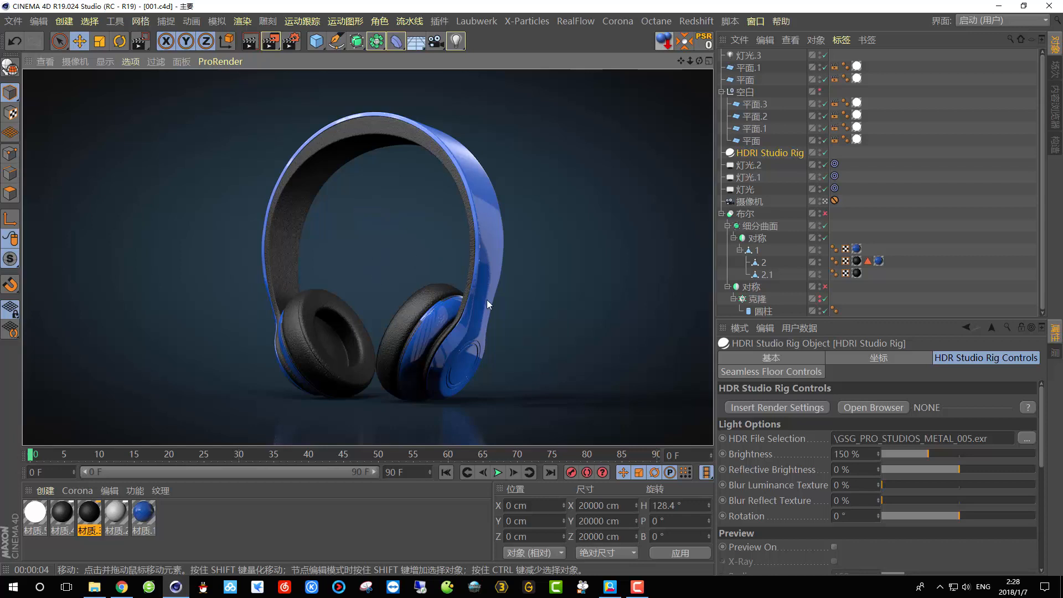
pyautogui.click(499, 238)
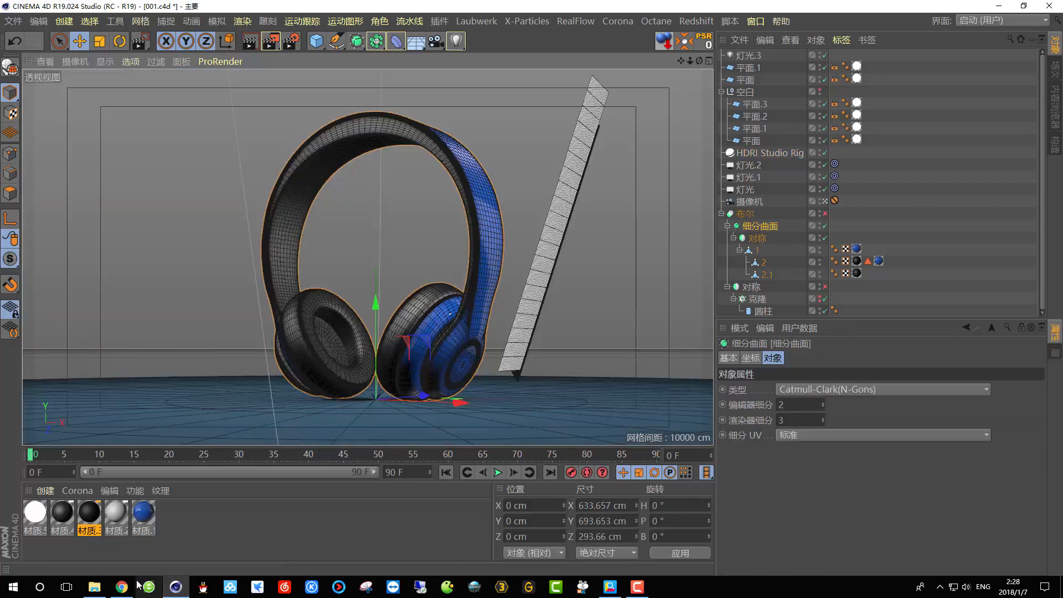
# - Switch to File Explorer and view the reference image Red in D:\C4D练习作品\耳机建模练习, then return to the scene
pyautogui.click(94, 587)
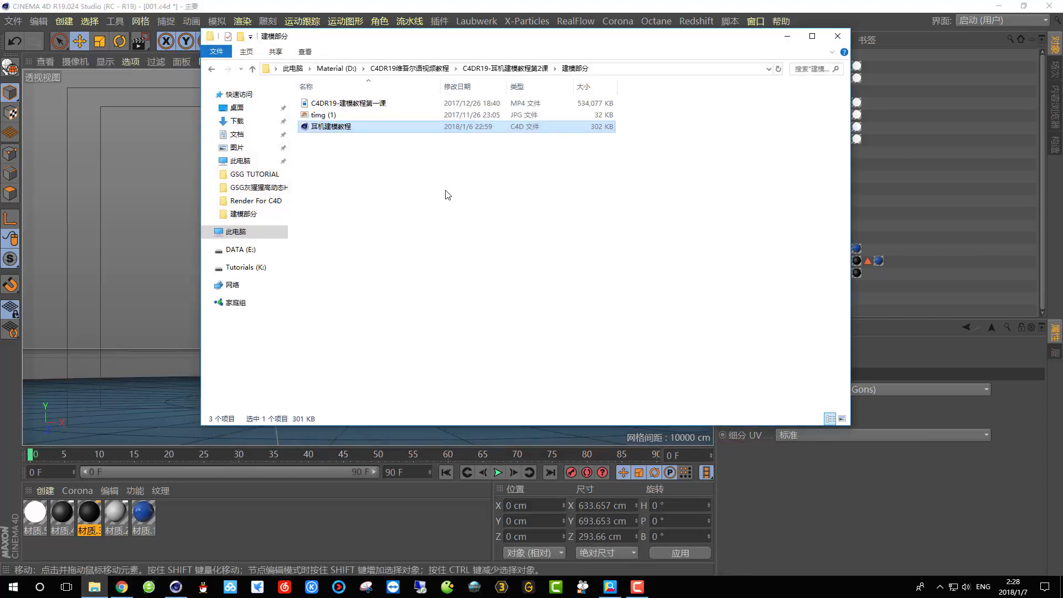
pyautogui.click(244, 233)
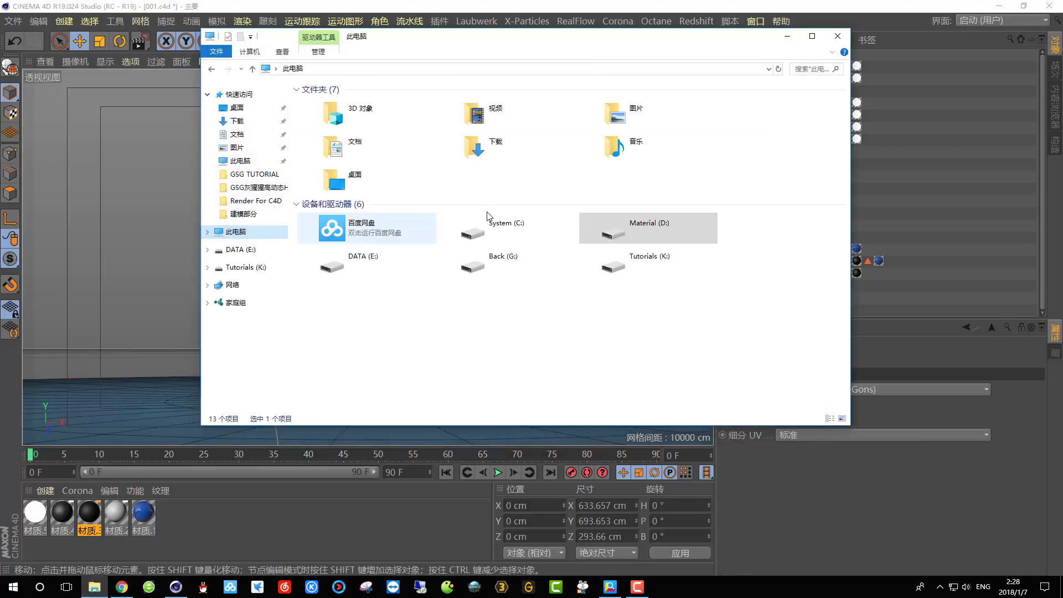
pyautogui.doubleClick(613, 219)
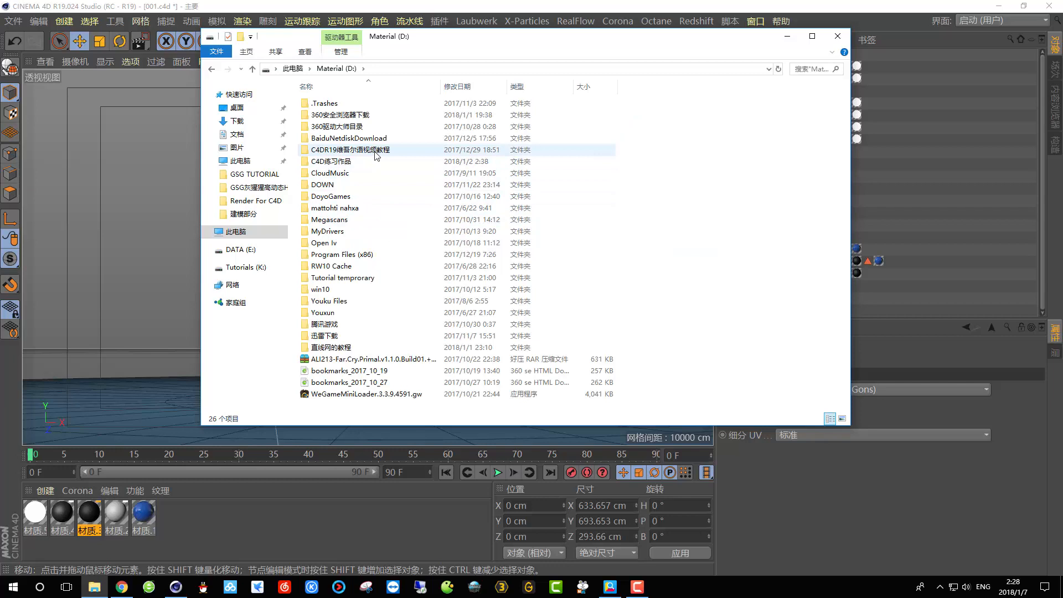
pyautogui.doubleClick(332, 161)
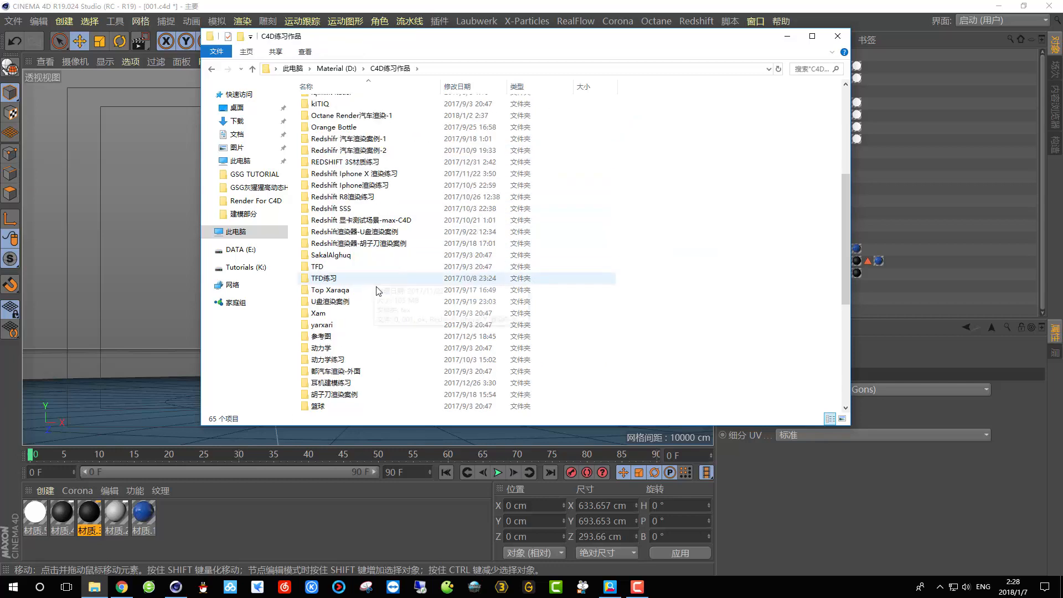
pyautogui.doubleClick(354, 382)
pyautogui.doubleClick(631, 183)
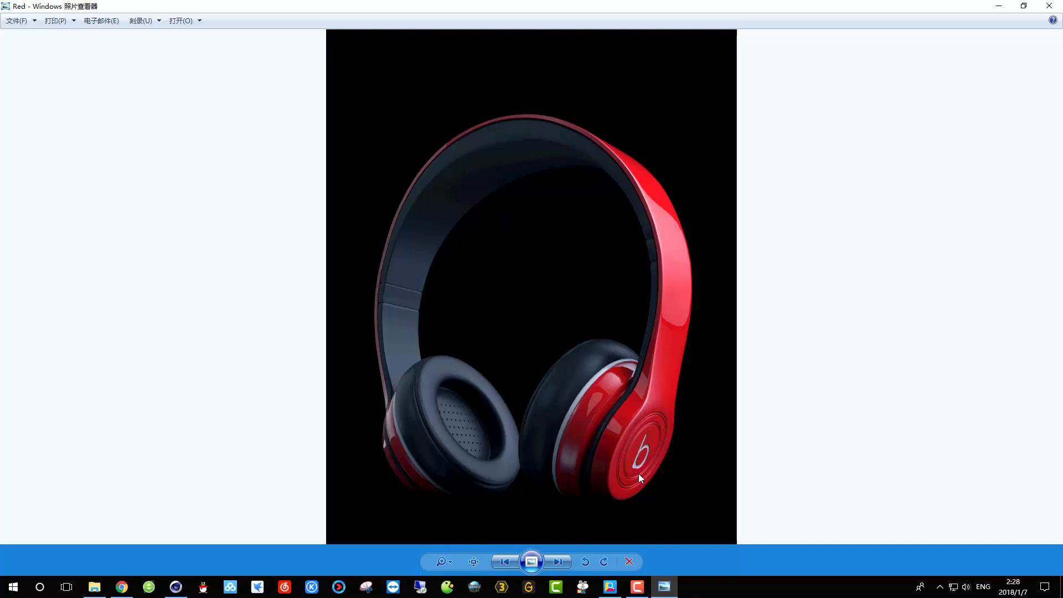
pyautogui.click(1048, 6)
pyautogui.click(814, 34)
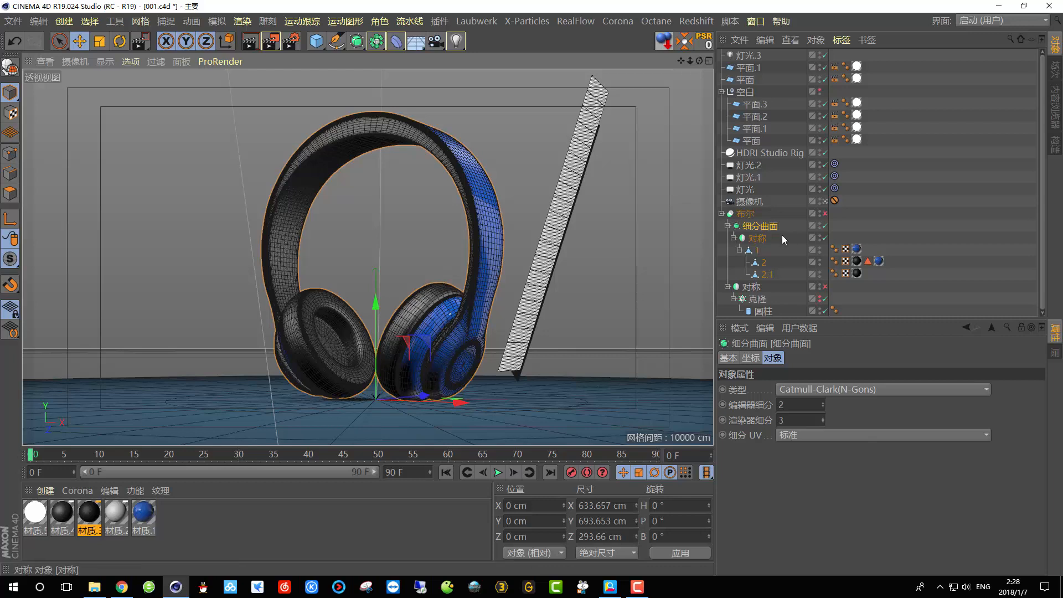
# - Disable the 对称 symmetry and 细分曲面 subdivision generators inside 布尔 and enlarge the object list
pyautogui.click(825, 238)
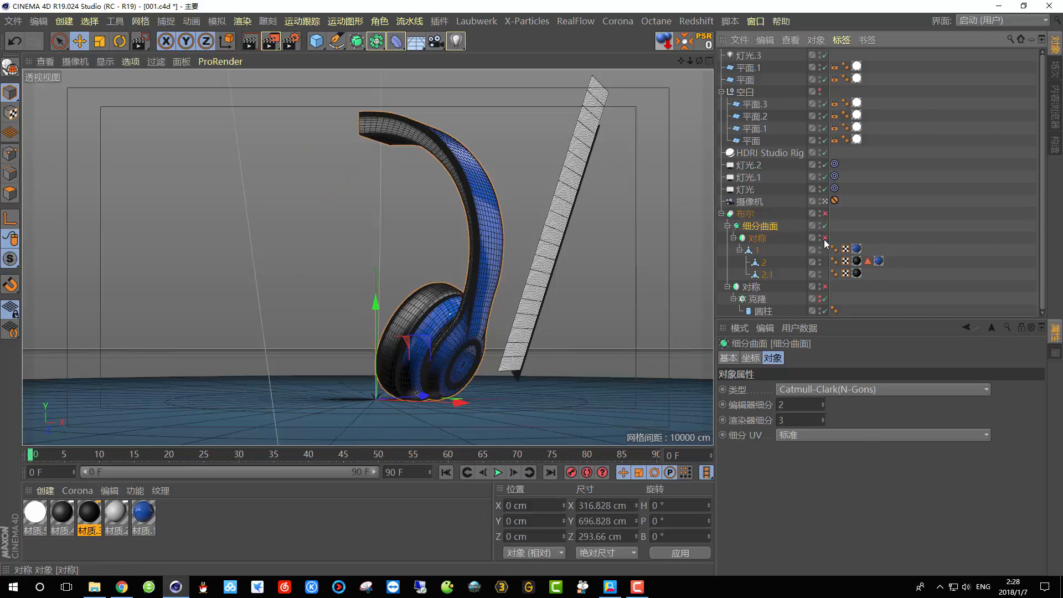
pyautogui.moveTo(815, 320); pyautogui.dragTo(815, 414)
pyautogui.click(824, 226)
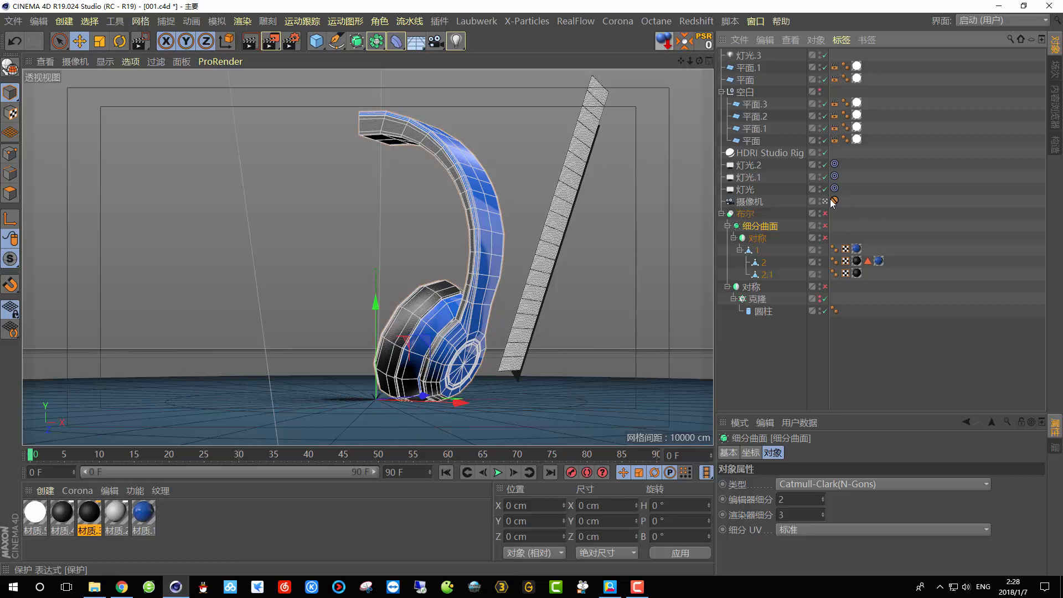
# - Leave the camera view, hide the planes 平面.1 and 平面 in the viewport, and frame the ear cup's outer face
pyautogui.click(825, 202)
pyautogui.keyDown('alt'); pyautogui.moveTo(362, 267); pyautogui.dragTo(586, 187, button='right'); pyautogui.keyUp('alt')
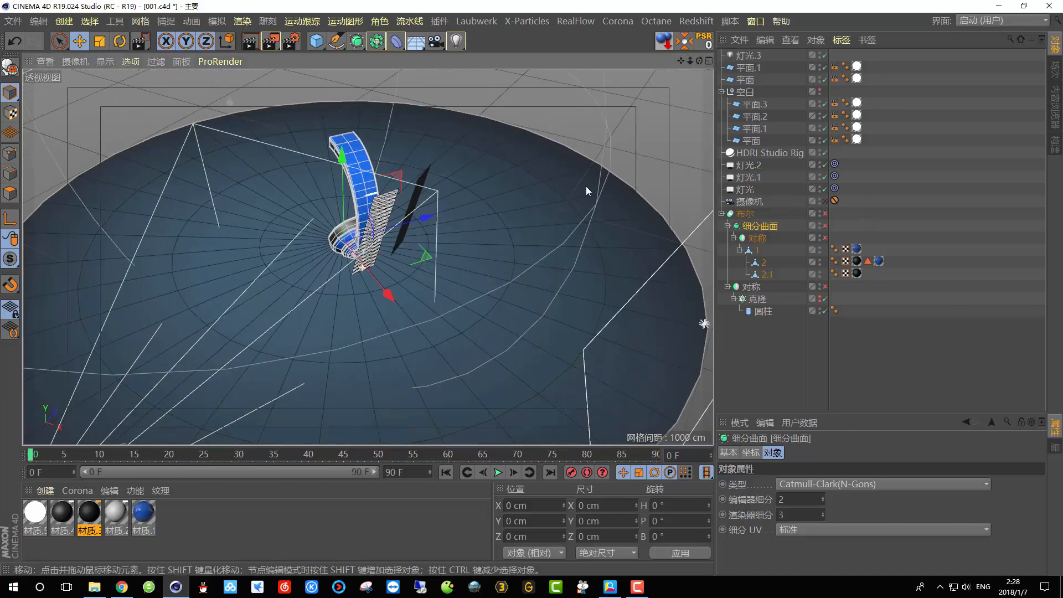
pyautogui.doubleClick(820, 77)
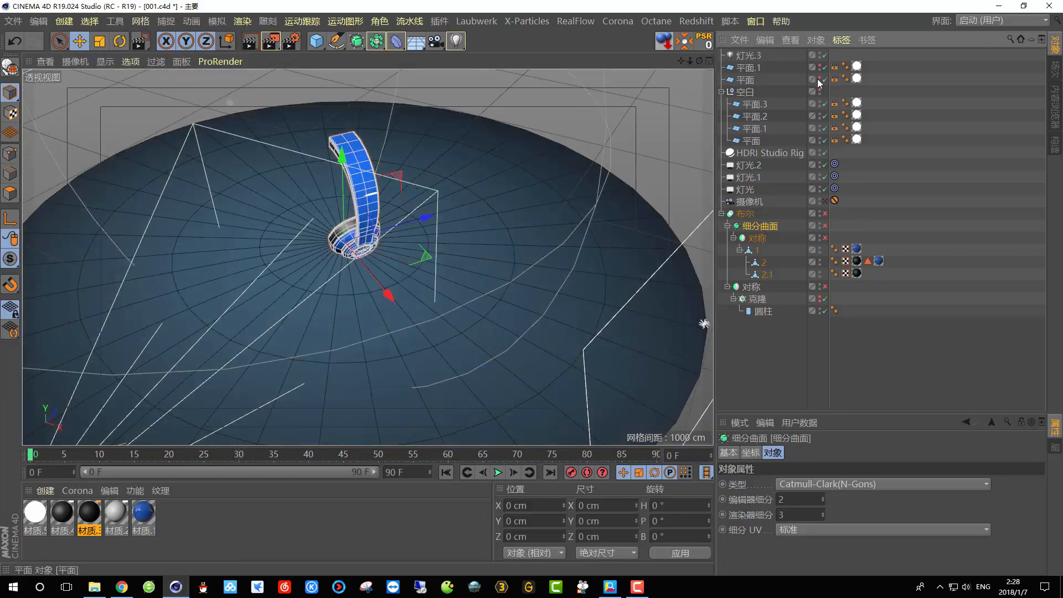
pyautogui.scroll(8, 510, 201)
pyautogui.keyDown('alt'); pyautogui.moveTo(320, 297); pyautogui.dragTo(343, 213); pyautogui.keyUp('alt')
pyautogui.scroll(5, 327, 275)
pyautogui.keyDown('alt'); pyautogui.moveTo(264, 265); pyautogui.dragTo(351, 292); pyautogui.keyUp('alt')
pyautogui.scroll(-5, 351, 292)
# - Add a MoGraph text object (文本) and set its text to b
pyautogui.click(376, 19)
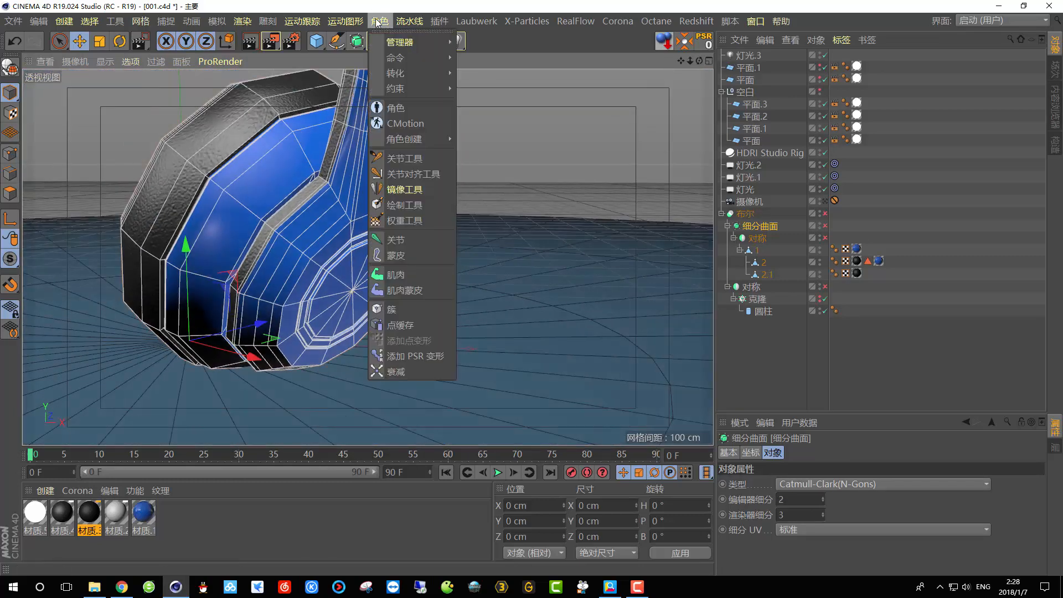
pyautogui.click(339, 21)
pyautogui.click(339, 21)
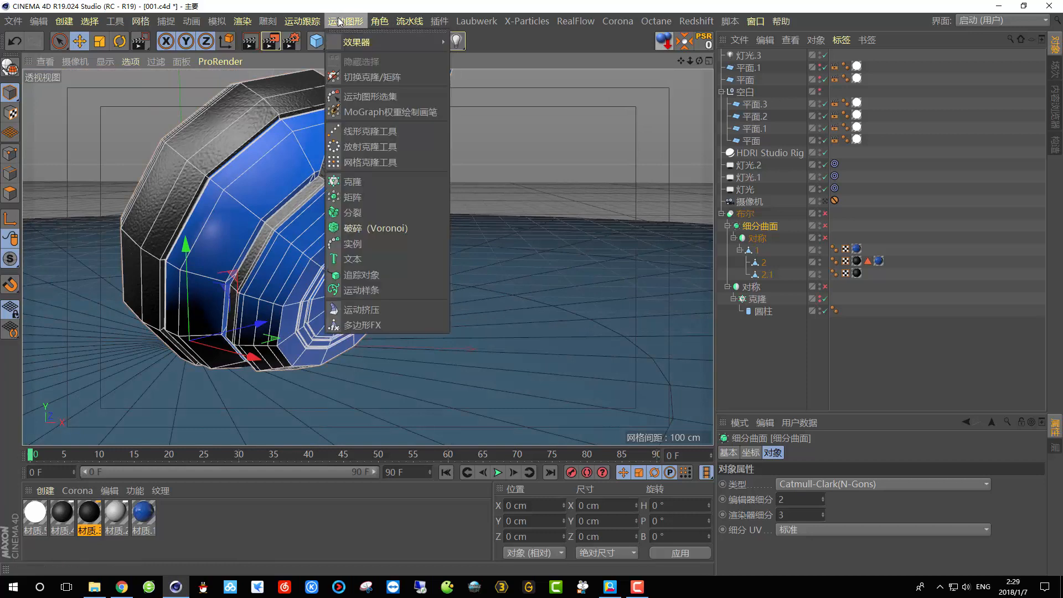
pyautogui.click(352, 259)
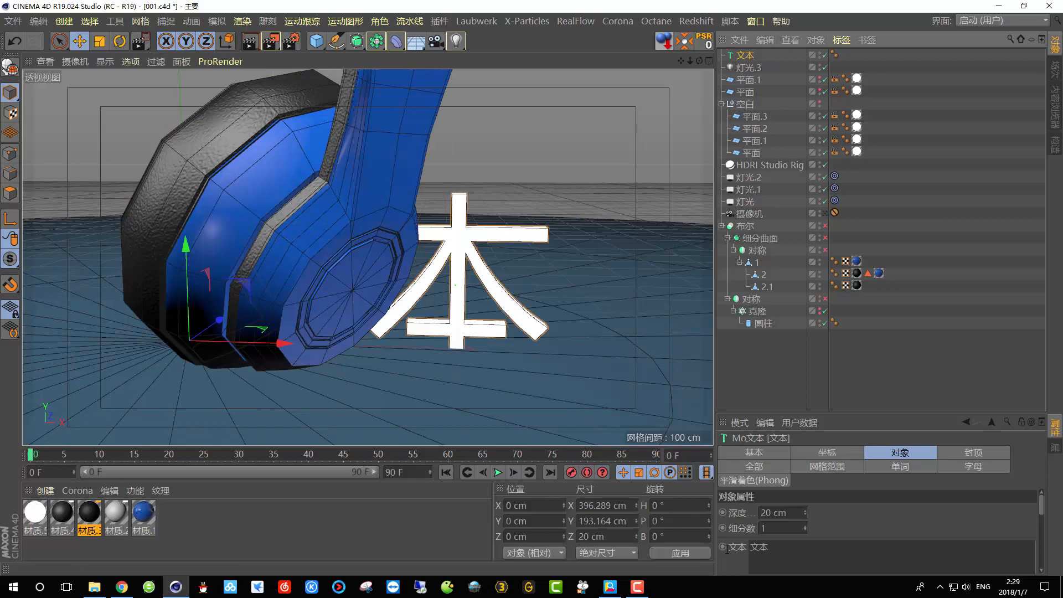
pyautogui.moveTo(770, 547); pyautogui.dragTo(727, 549)
pyautogui.write('b')
pyautogui.click(496, 234)
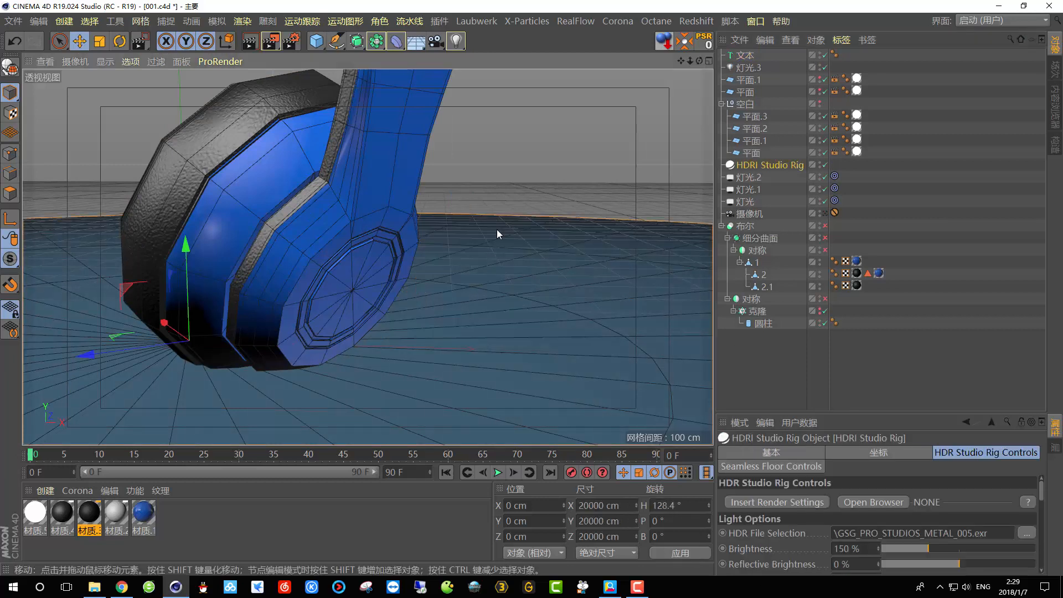
pyautogui.moveTo(165, 323); pyautogui.dragTo(264, 377)
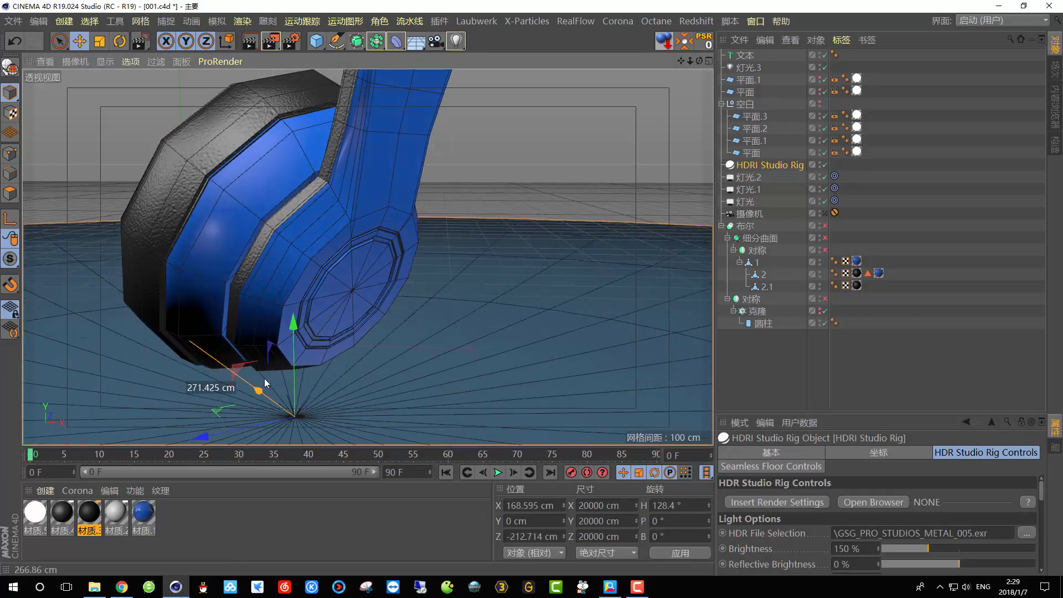
pyautogui.click(246, 310)
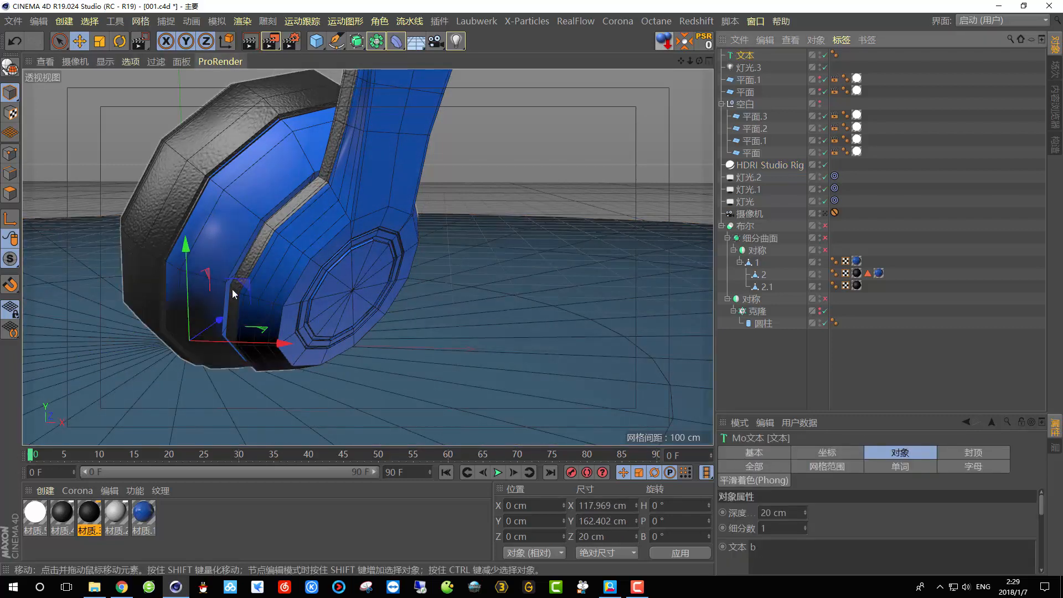
# - Move the text b out to about X 277 cm and rotate it to about H 54.9° and P 34.6°
pyautogui.moveTo(283, 343); pyautogui.dragTo(461, 380)
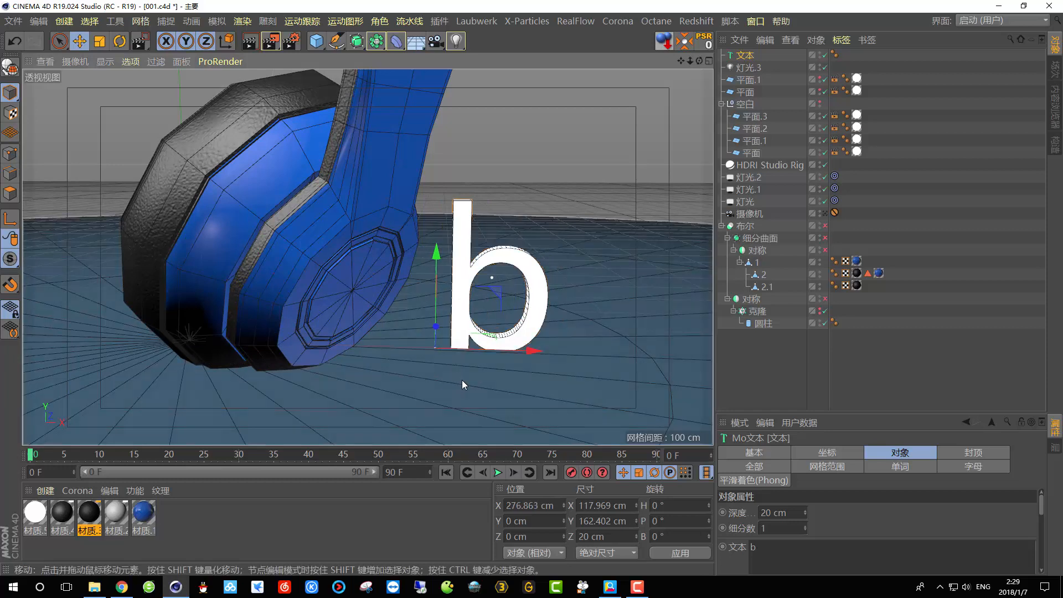
pyautogui.press('r')
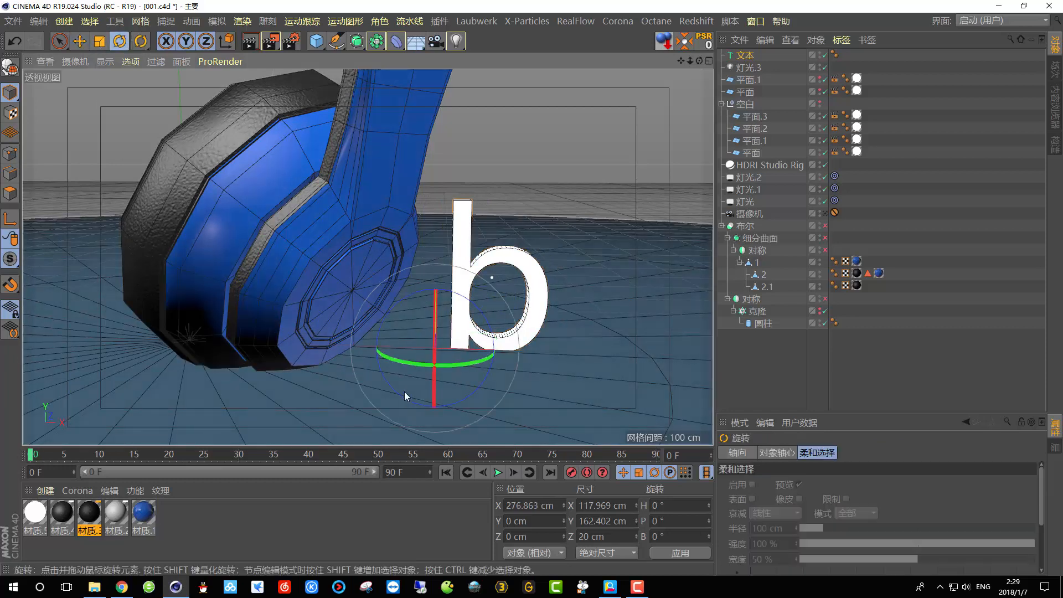
pyautogui.moveTo(398, 364); pyautogui.dragTo(455, 366)
pyautogui.keyDown('alt'); pyautogui.moveTo(443, 271); pyautogui.dragTo(388, 305); pyautogui.keyUp('alt')
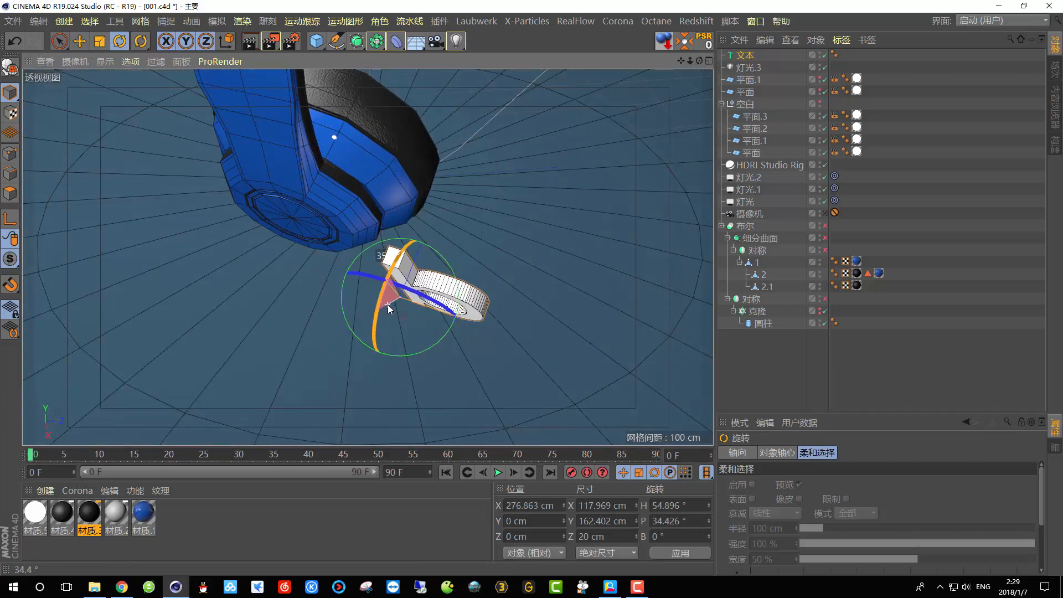
# - Move the text b in front of the ear cup's outer disc, at about X 158 cm and Z -170 cm
pyautogui.click(709, 61)
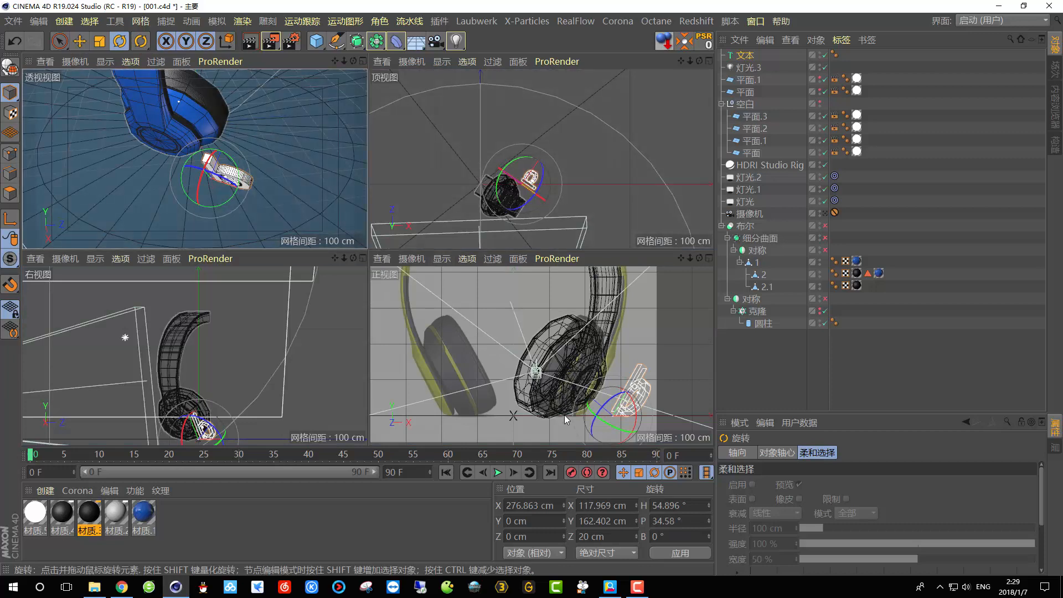
pyautogui.click(363, 61)
pyautogui.keyDown('alt'); pyautogui.moveTo(434, 340); pyautogui.dragTo(465, 216); pyautogui.keyUp('alt')
pyautogui.click(80, 45)
pyautogui.moveTo(503, 293); pyautogui.dragTo(222, 266)
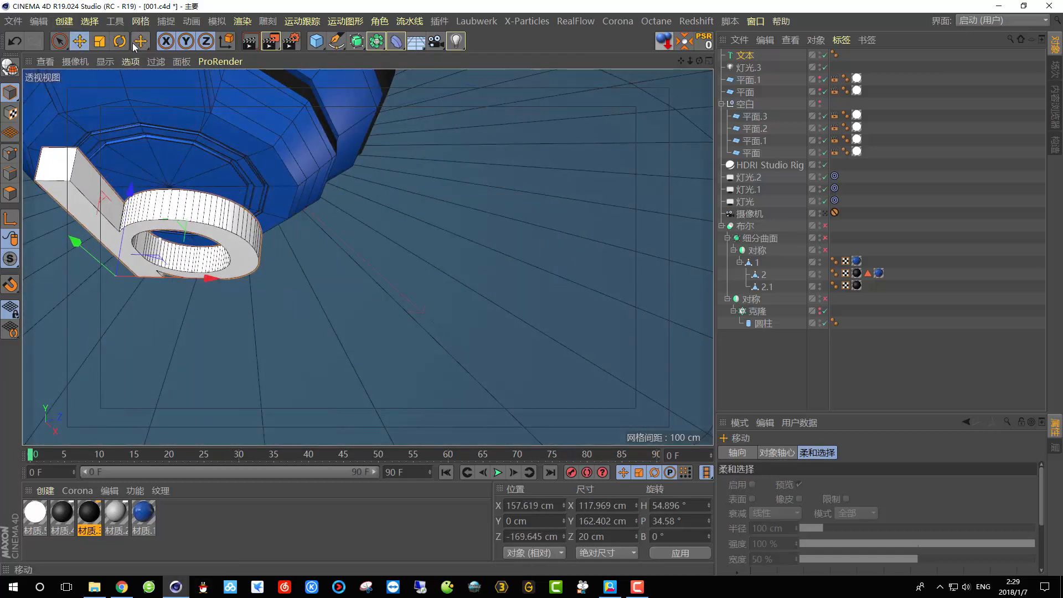
# - Scale the text b down to about 55.8 × 76.8 × 9.5 cm and center it on the ear cup disc at about X 180.6, Y 60.6, Z -138.5 cm
pyautogui.moveTo(222, 117); pyautogui.dragTo(150, 201)
pyautogui.press('e')
pyautogui.keyDown('alt'); pyautogui.moveTo(149, 201); pyautogui.dragTo(211, 200, button='right'); pyautogui.keyUp('alt')
pyautogui.keyDown('alt'); pyautogui.moveTo(211, 200); pyautogui.dragTo(370, 204, button='middle'); pyautogui.keyUp('alt')
pyautogui.moveTo(272, 187); pyautogui.dragTo(272, 190)
pyautogui.moveTo(287, 260); pyautogui.dragTo(333, 180)
# - Rotate the text b to about H 59.5°, P 27.3°, B -2.2° and move it to about X 183.5, Y 58.7, Z -140.6 cm
pyautogui.press('r')
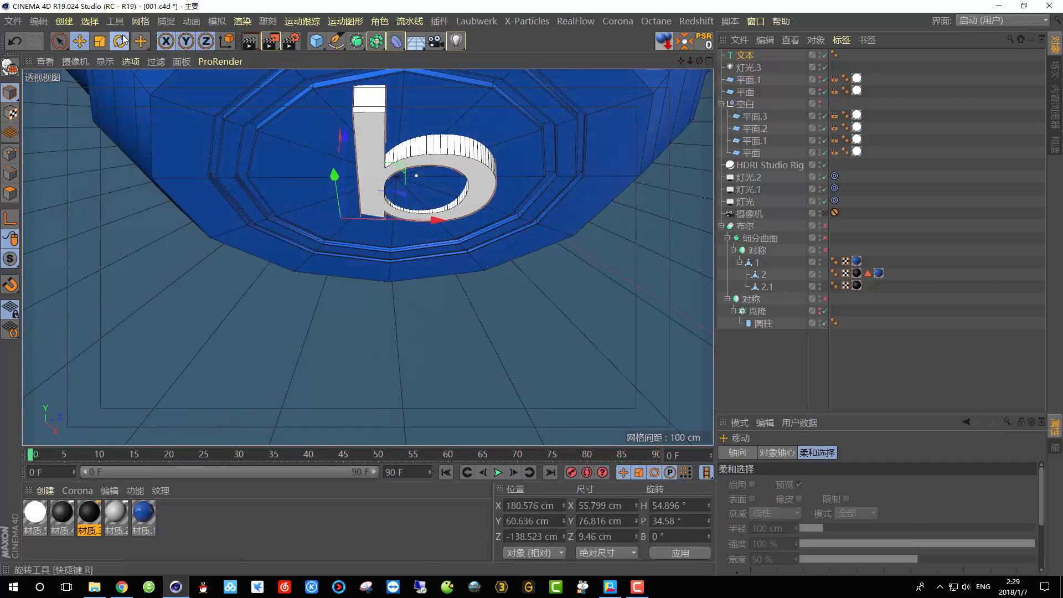
pyautogui.moveTo(336, 229)
pyautogui.mouseDown()
pyautogui.moveTo(336, 211)
pyautogui.moveTo(336, 221)
pyautogui.mouseUp()
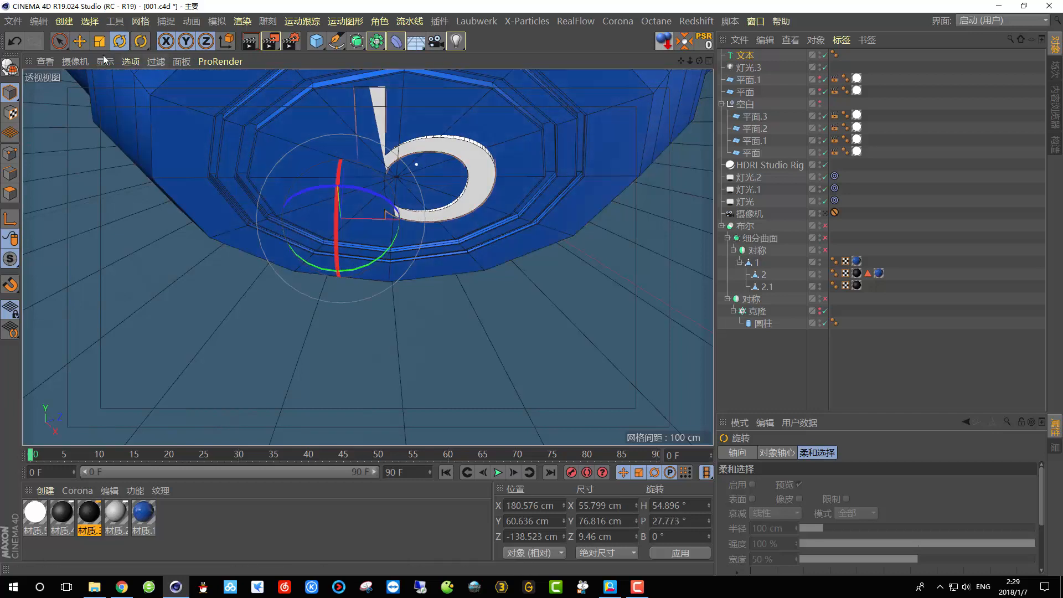
pyautogui.click(80, 40)
pyautogui.keyDown('alt'); pyautogui.moveTo(251, 119); pyautogui.dragTo(343, 202); pyautogui.keyUp('alt')
pyautogui.moveTo(235, 231); pyautogui.dragTo(235, 241)
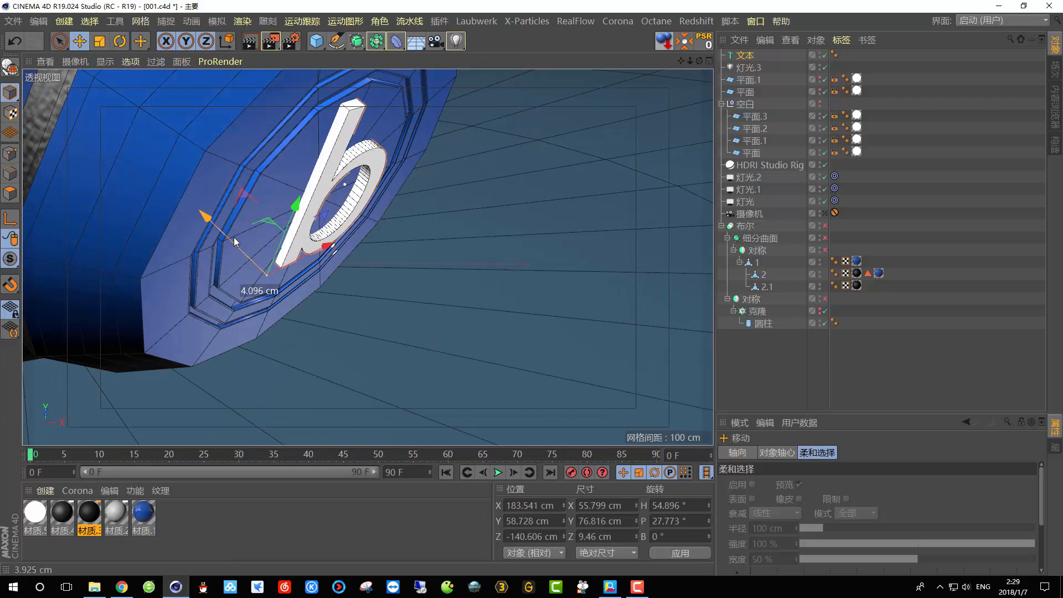
pyautogui.click(118, 42)
pyautogui.moveTo(269, 317); pyautogui.dragTo(271, 322)
pyautogui.moveTo(312, 291); pyautogui.dragTo(315, 292)
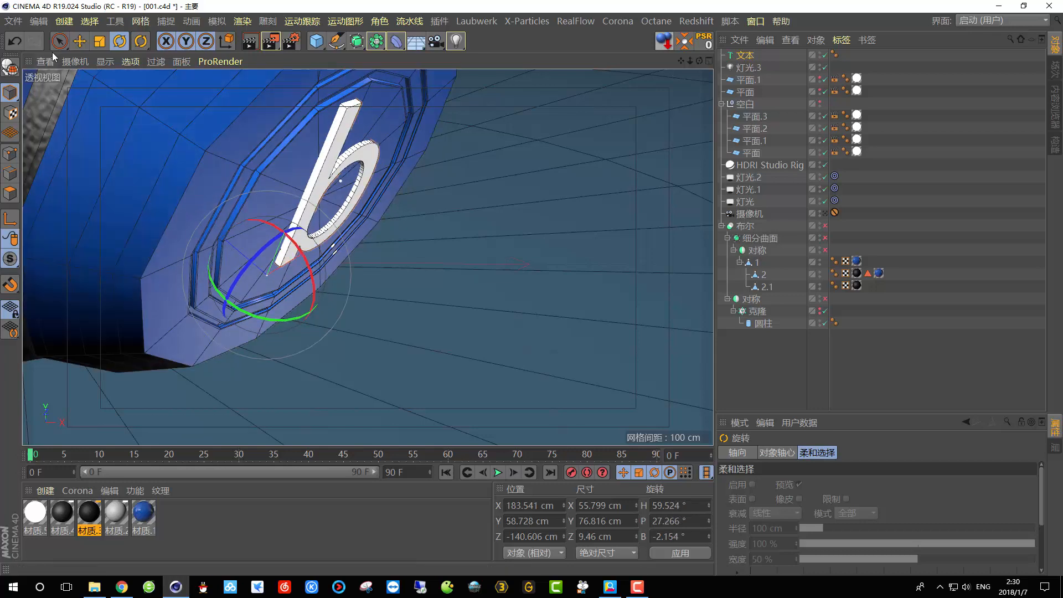
# - Move the text b to about X 180.2, Y 54.3, Z -141.8 cm so it sinks into the center of the ear cup disc
pyautogui.click(84, 41)
pyautogui.keyDown('alt'); pyautogui.moveTo(282, 145); pyautogui.dragTo(151, 87); pyautogui.keyUp('alt')
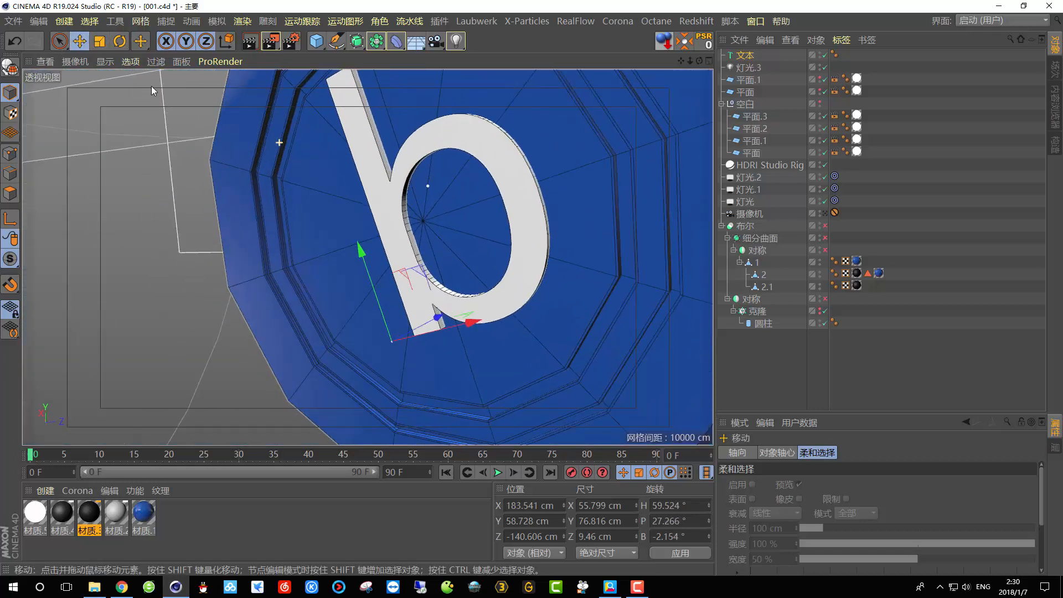
pyautogui.keyDown('alt'); pyautogui.moveTo(284, 147); pyautogui.dragTo(329, 177, button='right'); pyautogui.keyUp('alt')
pyautogui.keyDown('alt'); pyautogui.moveTo(363, 210); pyautogui.dragTo(380, 311); pyautogui.keyUp('alt')
pyautogui.keyDown('alt'); pyautogui.moveTo(299, 119); pyautogui.dragTo(374, 256, button='middle'); pyautogui.keyUp('alt')
pyautogui.moveTo(323, 229); pyautogui.dragTo(325, 244)
pyautogui.moveTo(410, 325)
pyautogui.mouseDown()
pyautogui.moveTo(423, 325)
pyautogui.moveTo(390, 326)
pyautogui.mouseUp()
pyautogui.moveTo(324, 287); pyautogui.dragTo(324, 279)
pyautogui.keyDown('alt'); pyautogui.moveTo(388, 256); pyautogui.dragTo(476, 280); pyautogui.keyUp('alt')
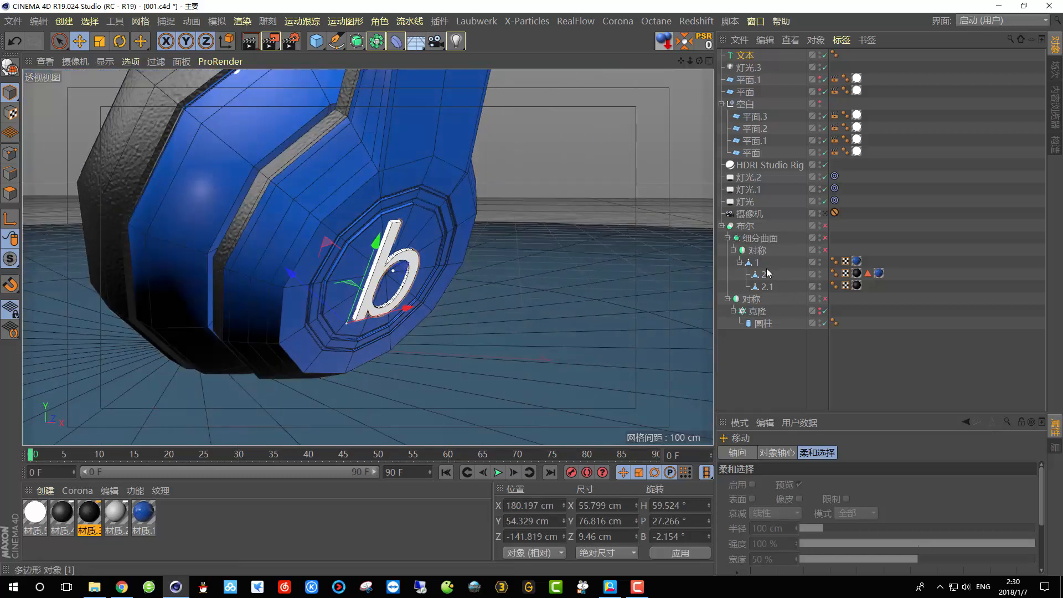
# - Add a Boole object (布尔) and nest the headphones group 布尔 above the text 文本 inside it
pyautogui.click(740, 261)
pyautogui.click(751, 264)
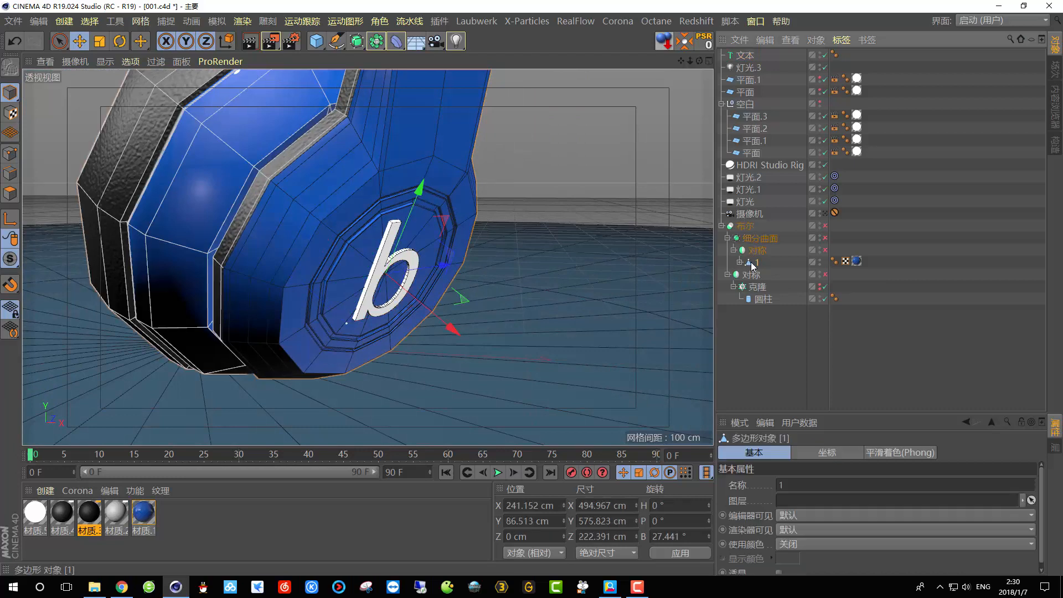
pyautogui.click(722, 226)
pyautogui.click(740, 226)
pyautogui.click(744, 54)
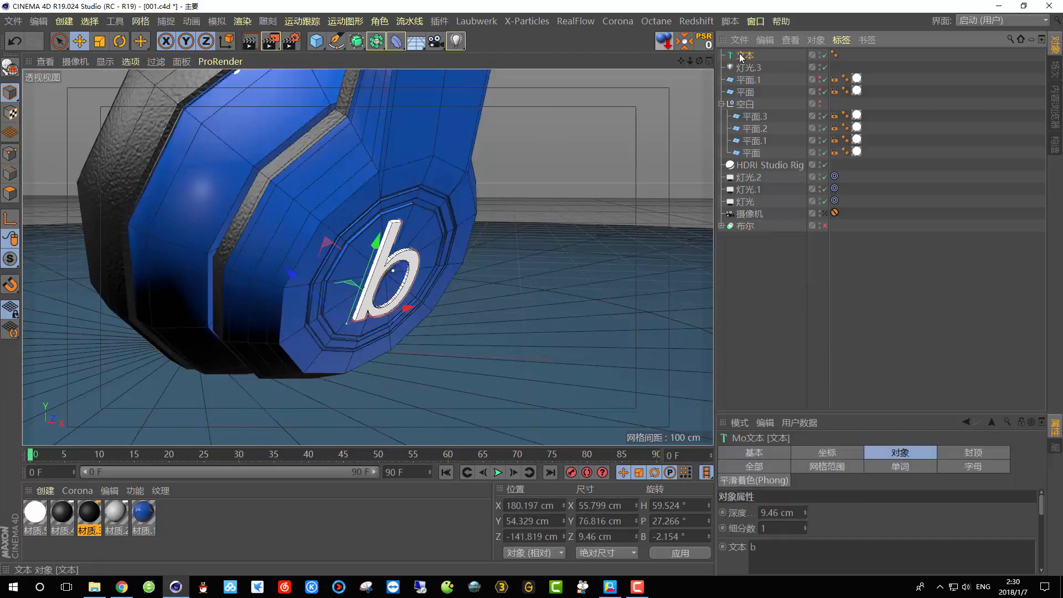
pyautogui.click(378, 42)
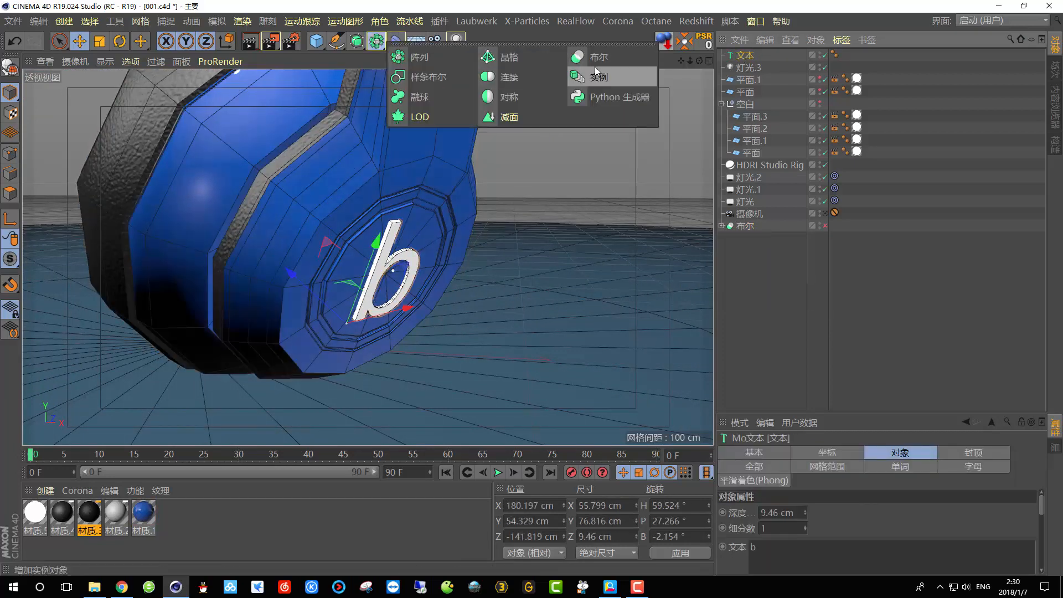
pyautogui.click(581, 57)
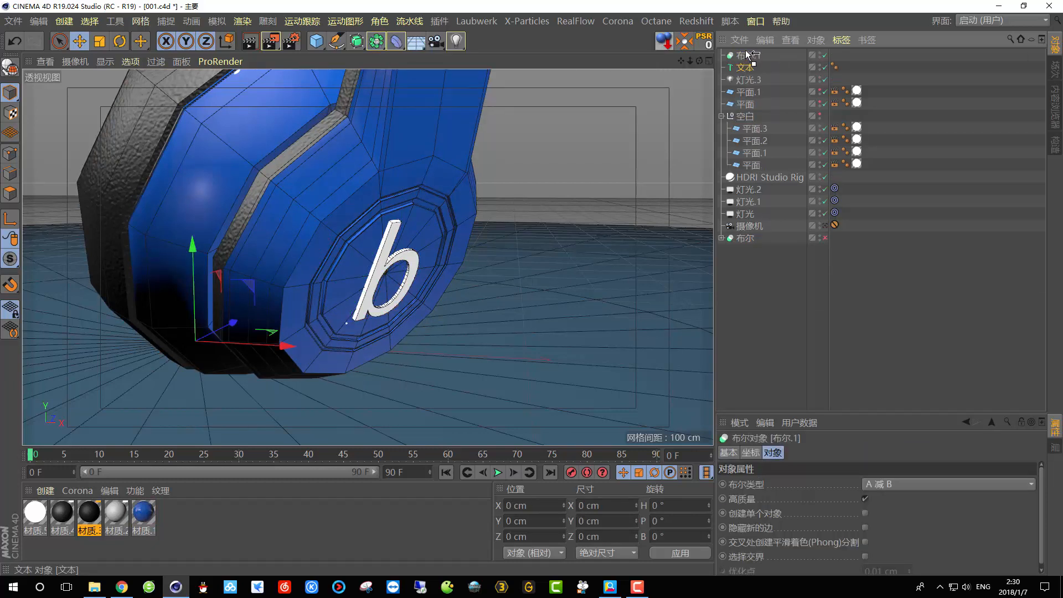
pyautogui.moveTo(748, 59); pyautogui.dragTo(747, 56)
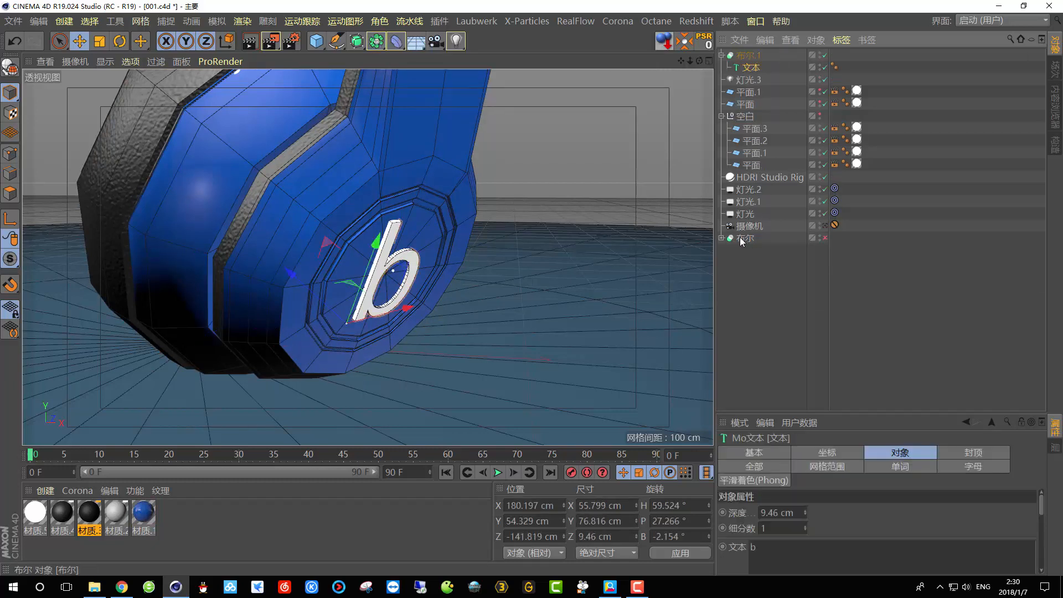
pyautogui.moveTo(747, 58); pyautogui.dragTo(747, 57)
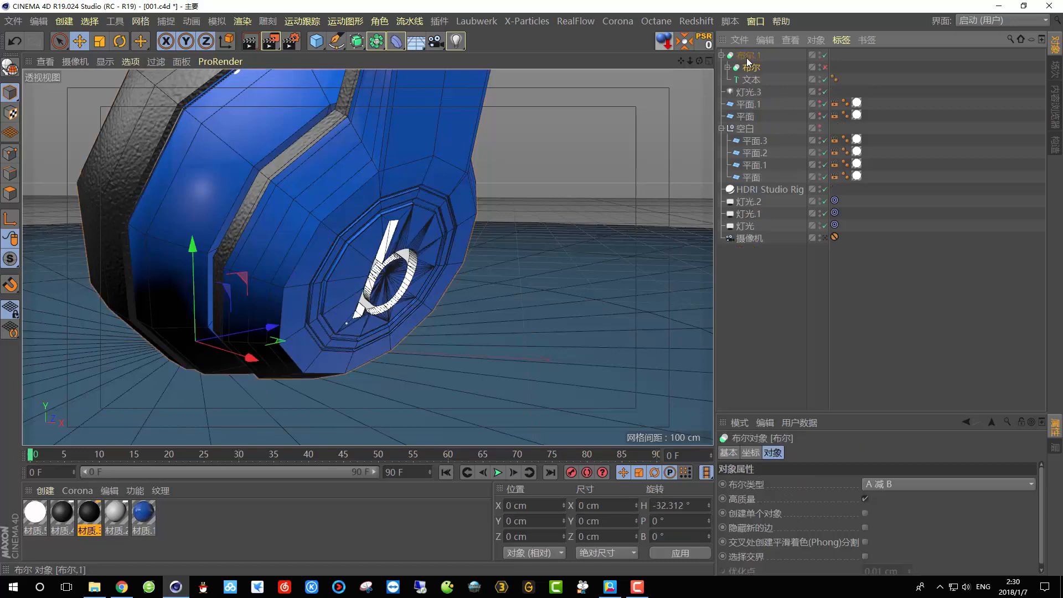
# - Enable 隐藏新的边 on the new Boole 布尔.1 and check the b cutout on the ear cup up close
pyautogui.keyDown('alt'); pyautogui.moveTo(360, 302); pyautogui.dragTo(444, 256); pyautogui.keyUp('alt')
pyautogui.scroll(6, 404, 269)
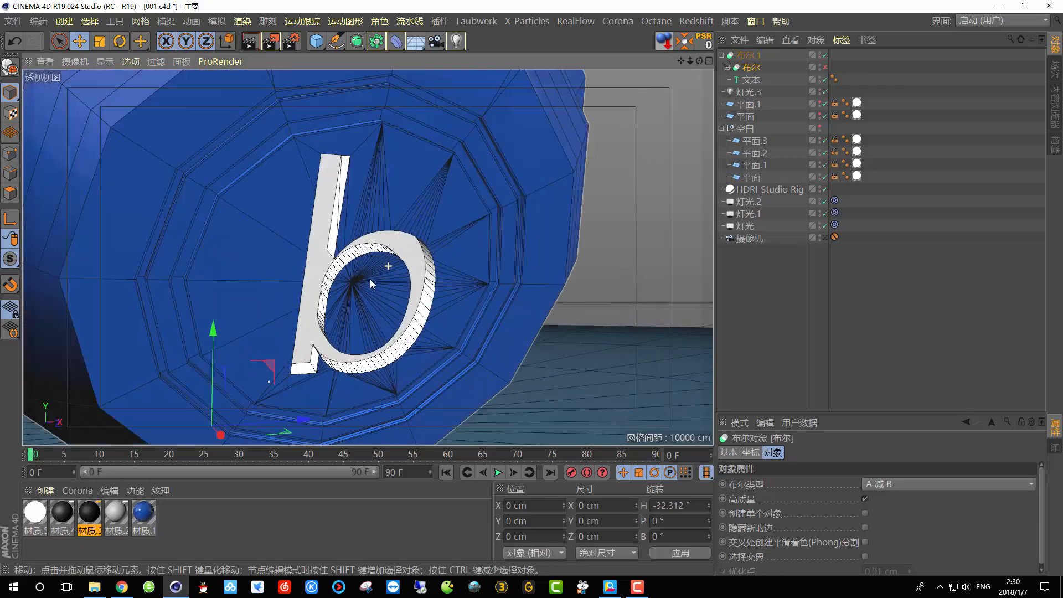
pyautogui.keyDown('alt'); pyautogui.moveTo(382, 280); pyautogui.dragTo(400, 293); pyautogui.keyUp('alt')
pyautogui.scroll(-6, 399, 287)
pyautogui.scroll(5, 395, 330)
pyautogui.keyDown('alt'); pyautogui.moveTo(394, 331); pyautogui.dragTo(563, 226); pyautogui.keyUp('alt')
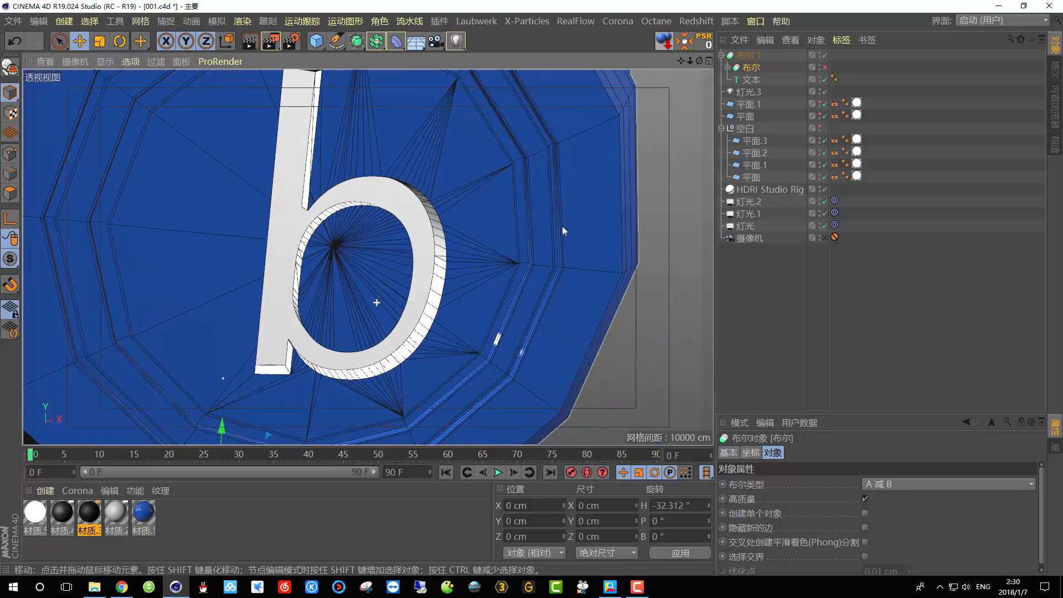
pyautogui.click(747, 55)
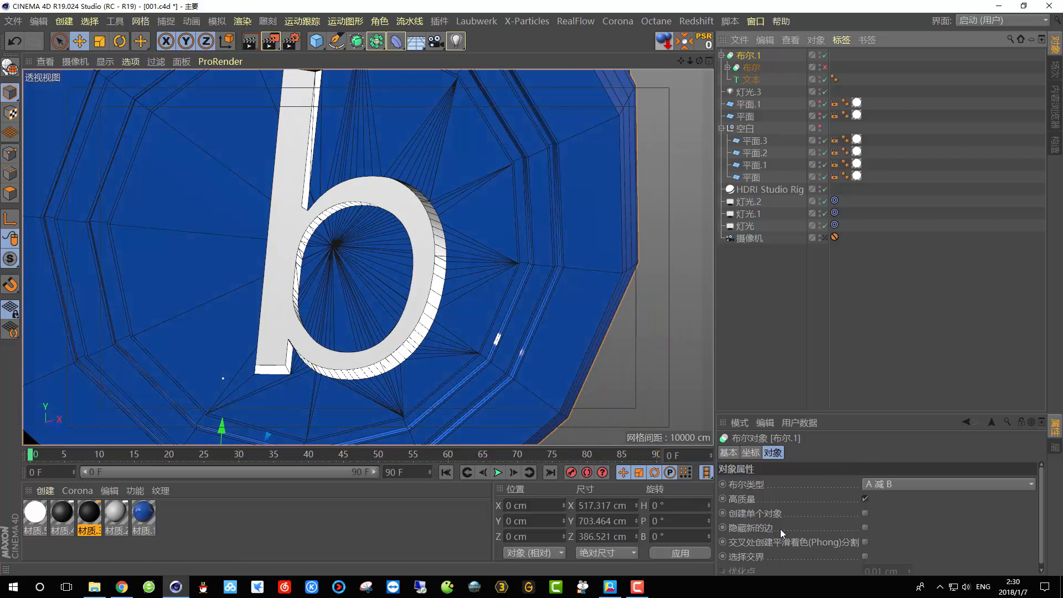
pyautogui.click(865, 527)
pyautogui.keyDown('alt'); pyautogui.moveTo(479, 323); pyautogui.dragTo(354, 366); pyautogui.keyUp('alt')
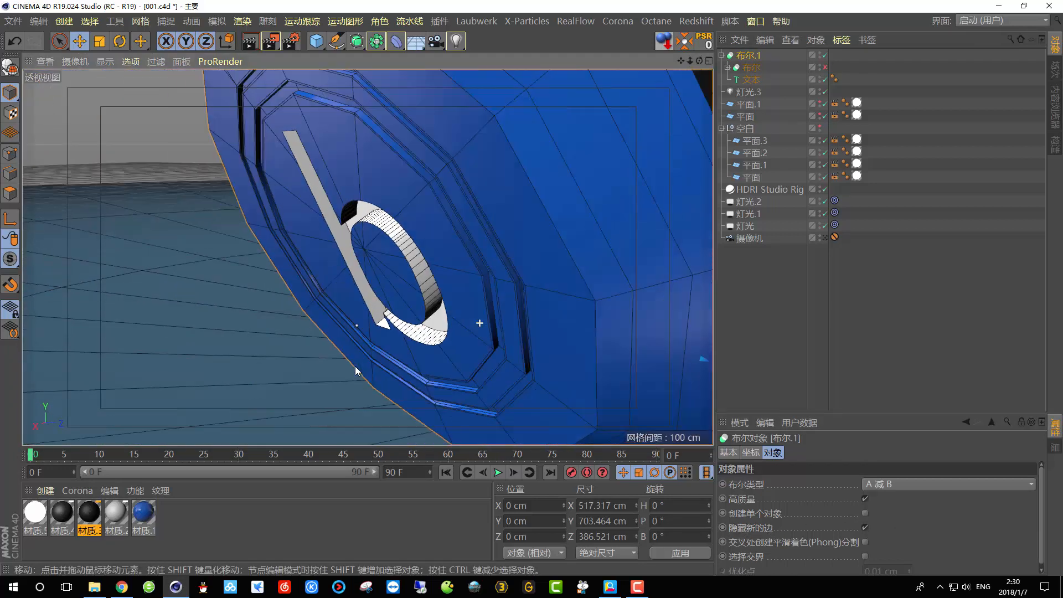
pyautogui.scroll(4, 404, 289)
pyautogui.keyDown('alt'); pyautogui.moveTo(403, 291); pyautogui.dragTo(525, 254); pyautogui.keyUp('alt')
pyautogui.scroll(-1, 451, 281)
pyautogui.keyDown('alt'); pyautogui.moveTo(451, 281); pyautogui.dragTo(346, 309); pyautogui.keyUp('alt')
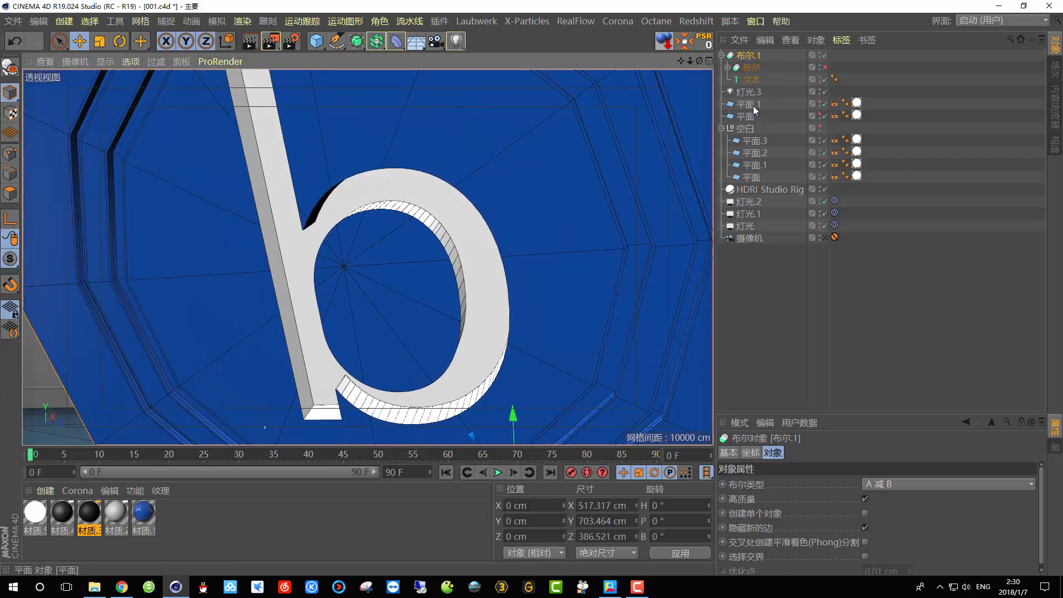
# - Return to the camera view, enable 细分曲面 inside the nested 布尔, and render the view
pyautogui.click(826, 237)
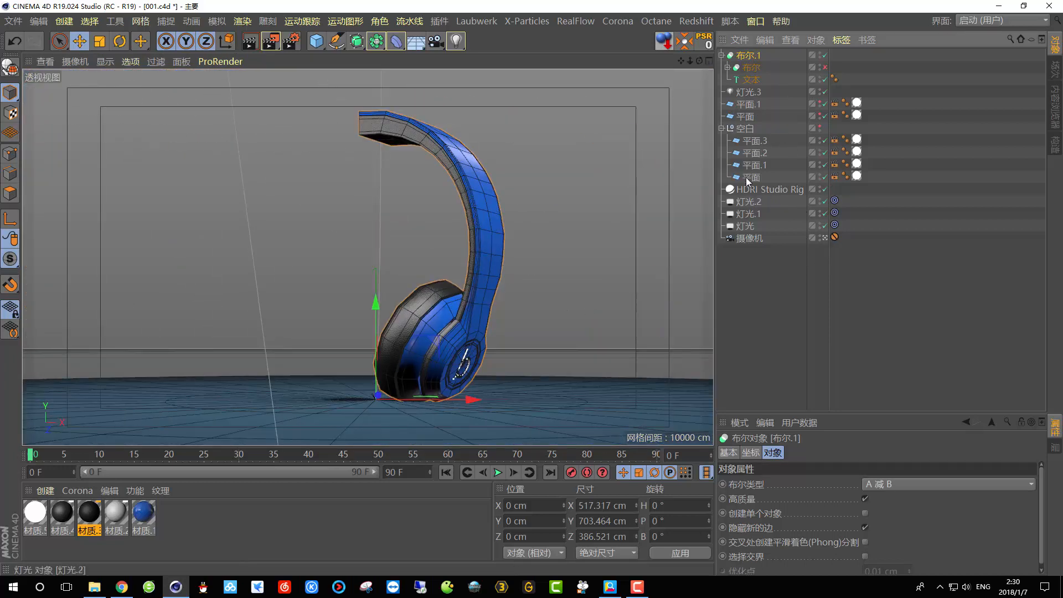
pyautogui.click(726, 68)
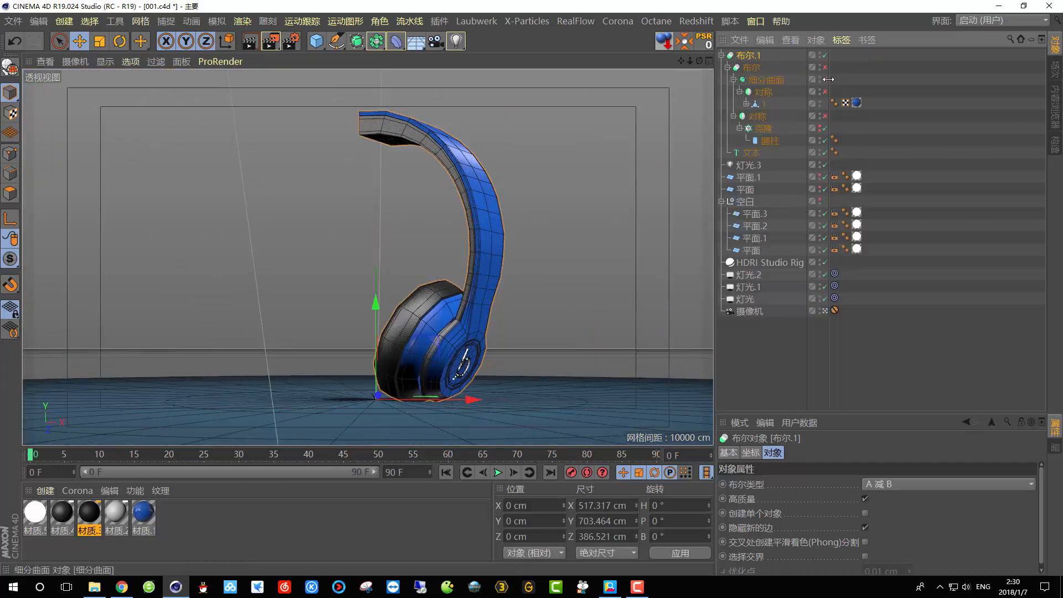
pyautogui.click(825, 80)
pyautogui.click(251, 39)
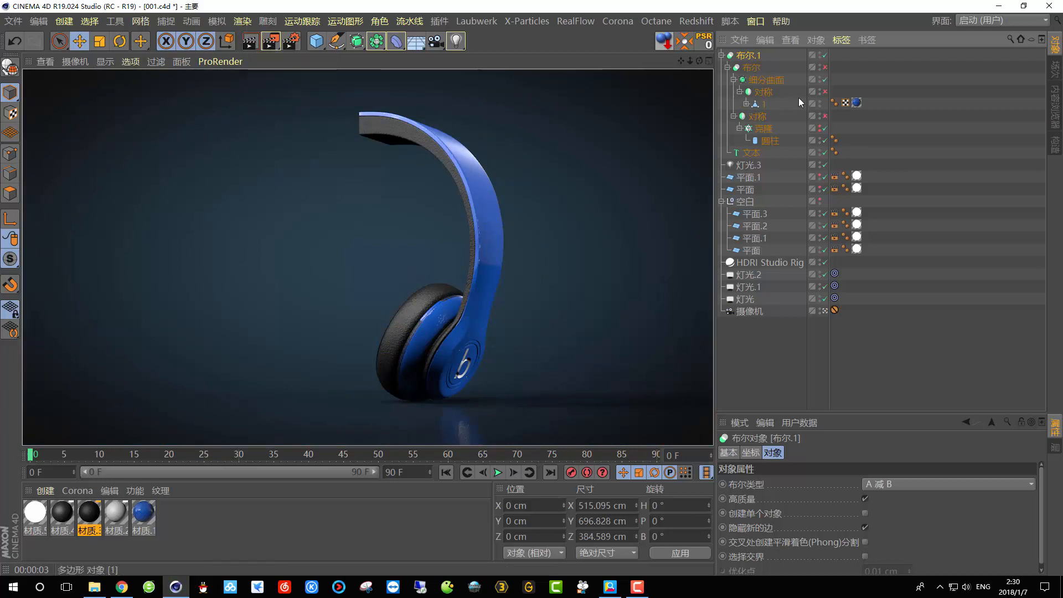
pyautogui.click(825, 67)
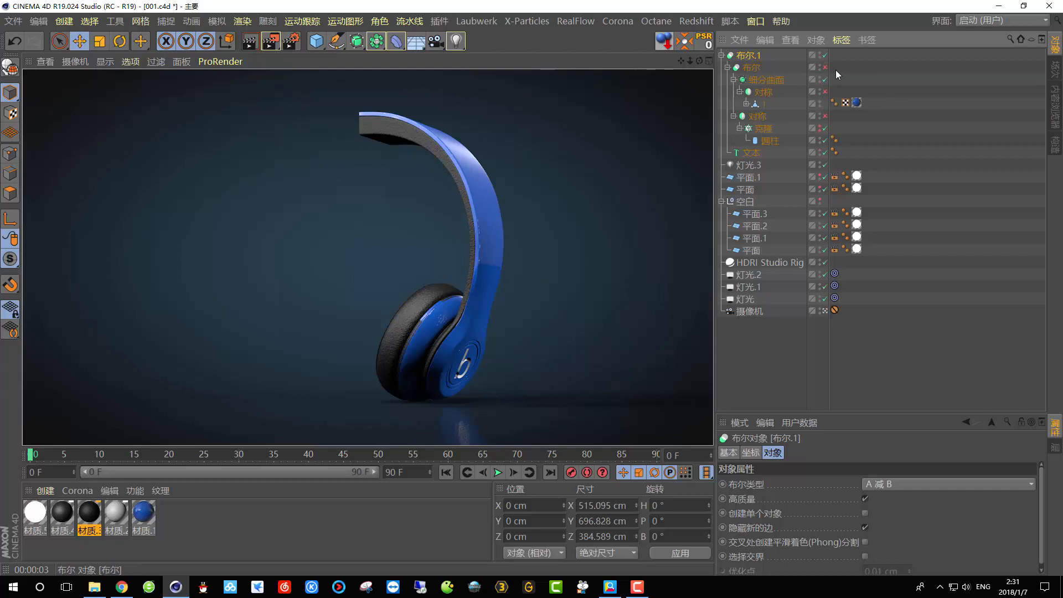
# - Leave the camera, move the text b to about X 182.8, Y 52.8, Z -143.4 cm, and render through the camera again
pyautogui.click(824, 311)
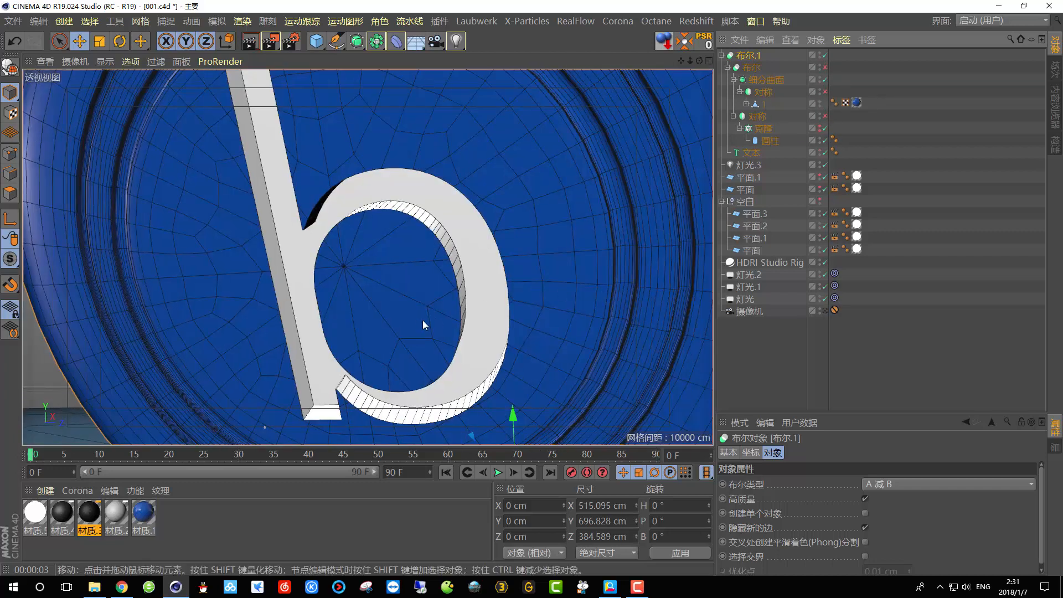
pyautogui.scroll(2, 422, 321)
pyautogui.scroll(-4, 414, 303)
pyautogui.keyDown('alt'); pyautogui.moveTo(419, 295); pyautogui.dragTo(569, 241); pyautogui.keyUp('alt')
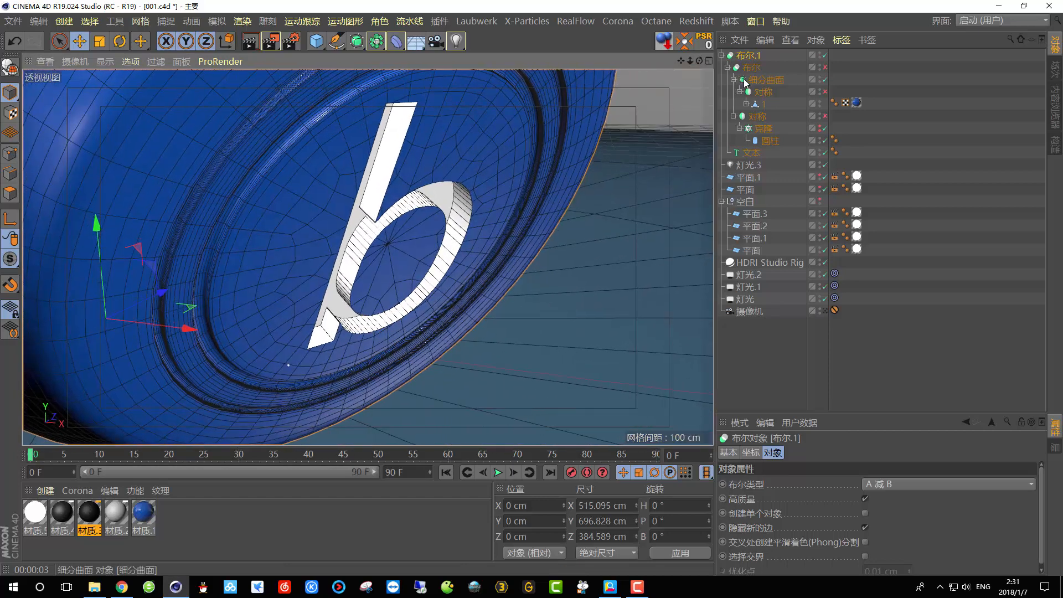
pyautogui.click(751, 152)
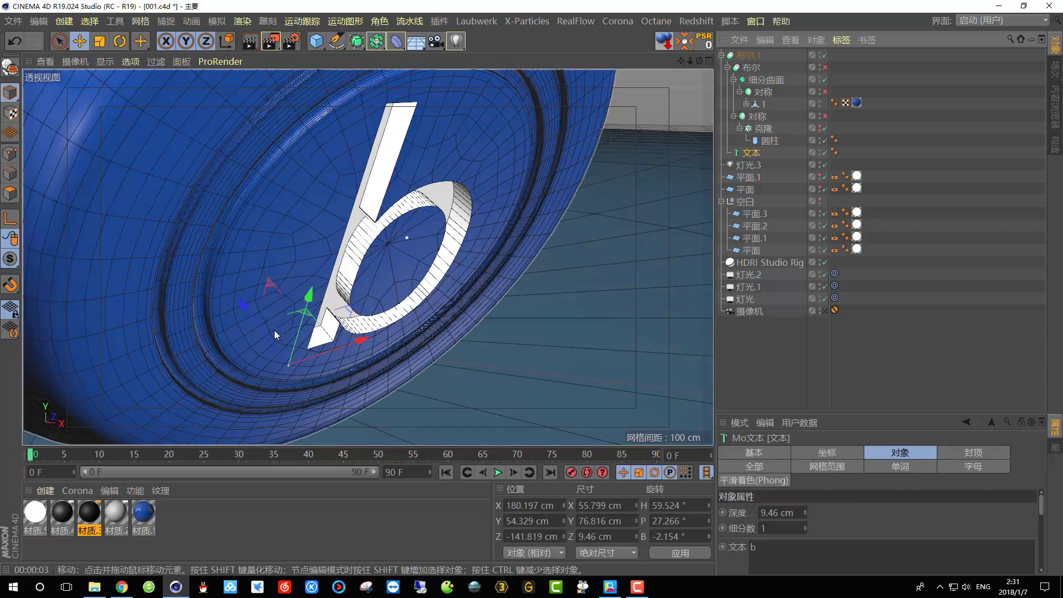
pyautogui.moveTo(267, 330); pyautogui.dragTo(261, 336)
pyautogui.keyDown('alt'); pyautogui.moveTo(255, 299); pyautogui.dragTo(295, 262); pyautogui.keyUp('alt')
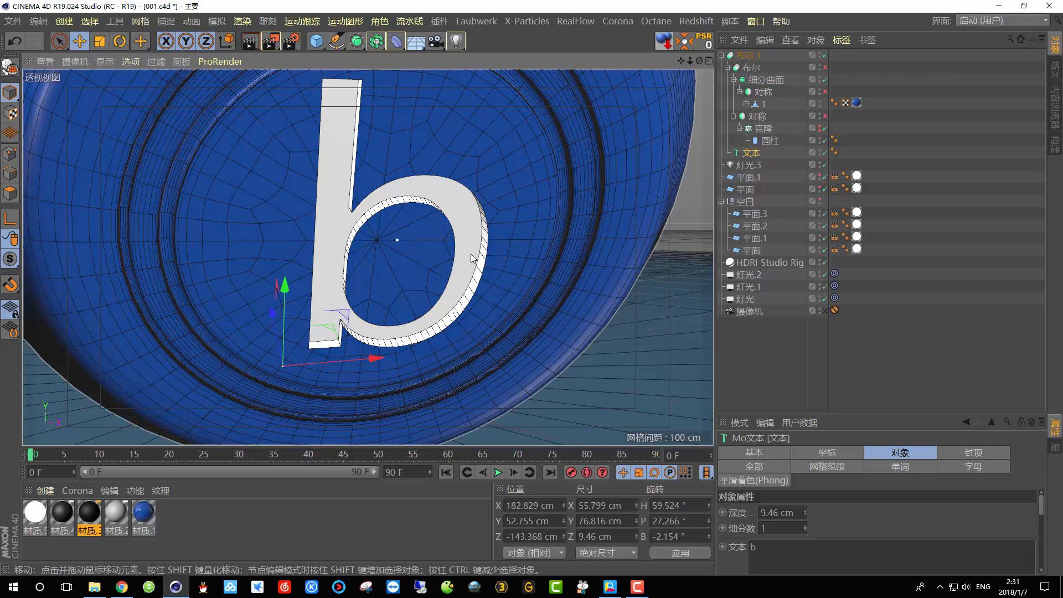
pyautogui.click(823, 311)
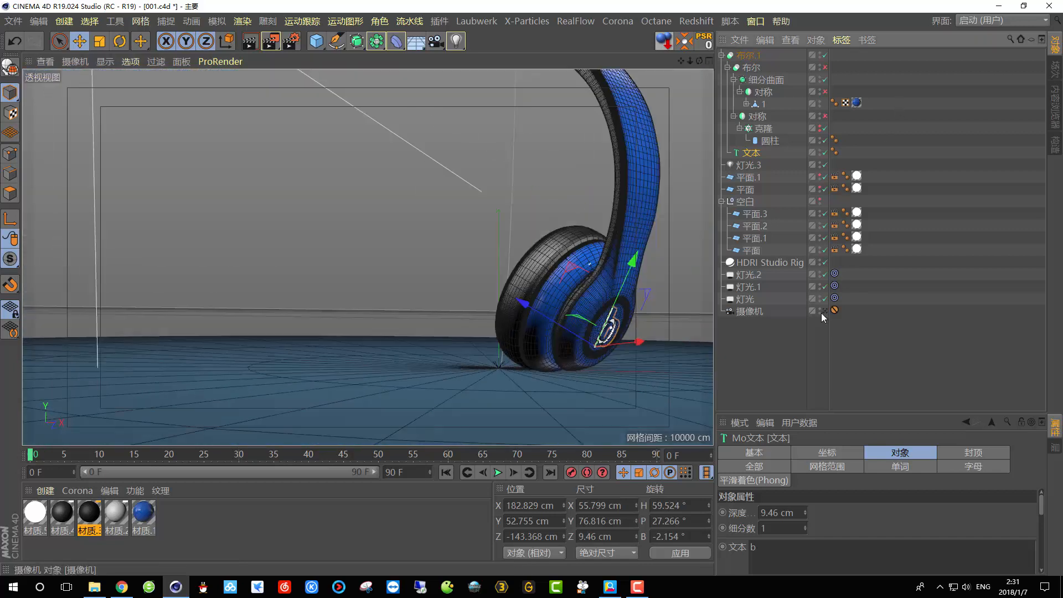
pyautogui.click(252, 42)
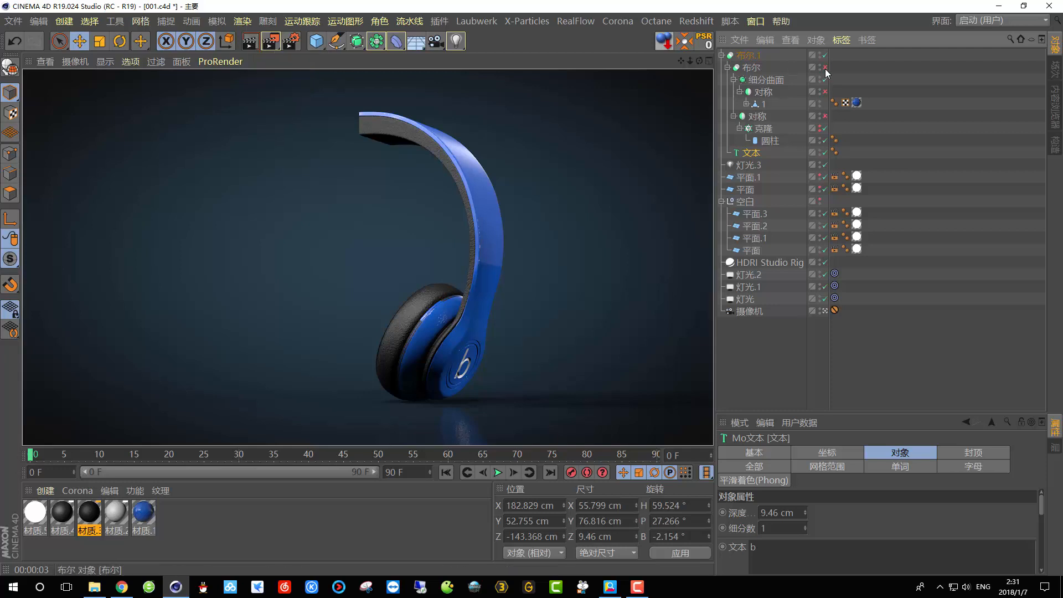
# - Enable the nested 布尔 and the 对称 symmetry under 细分曲面, and render the complete headphones
pyautogui.click(826, 91)
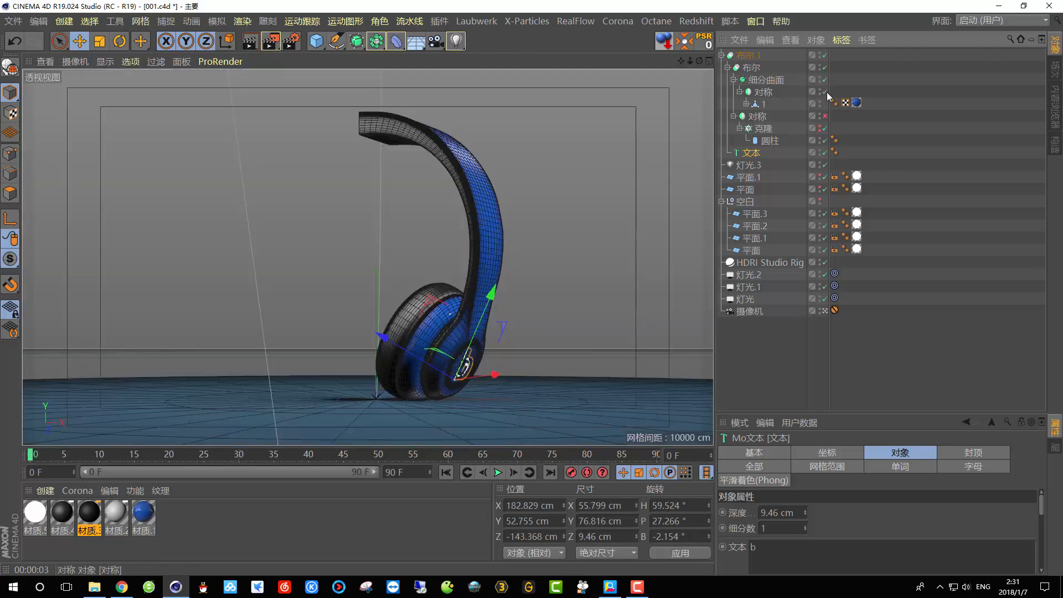
pyautogui.click(721, 55)
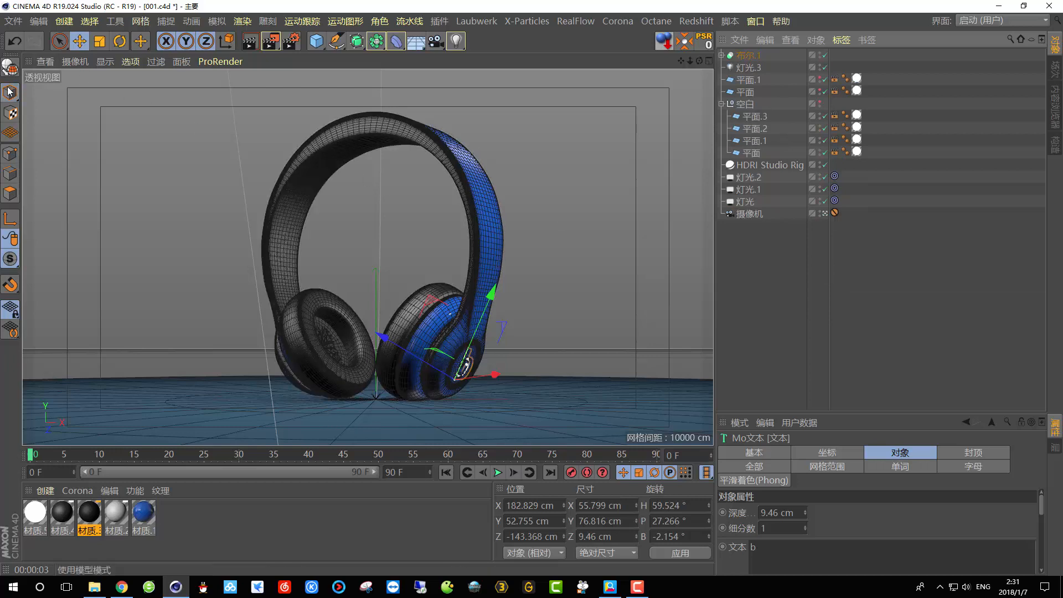
pyautogui.click(248, 43)
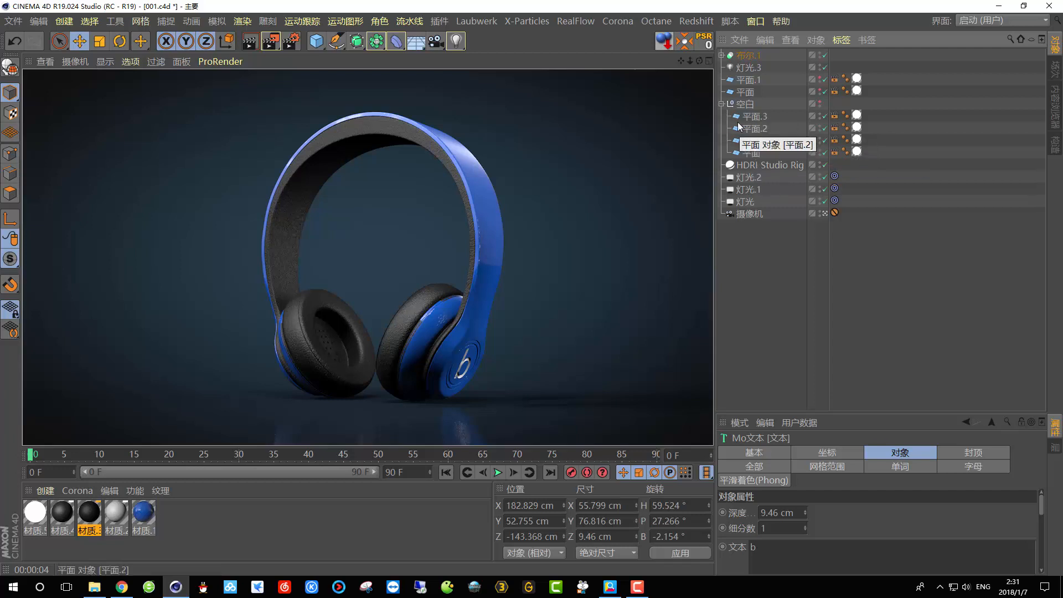
# - Collapse the 空白 group in the object hierarchy and render the camera view again
pyautogui.click(818, 101)
pyautogui.click(820, 103)
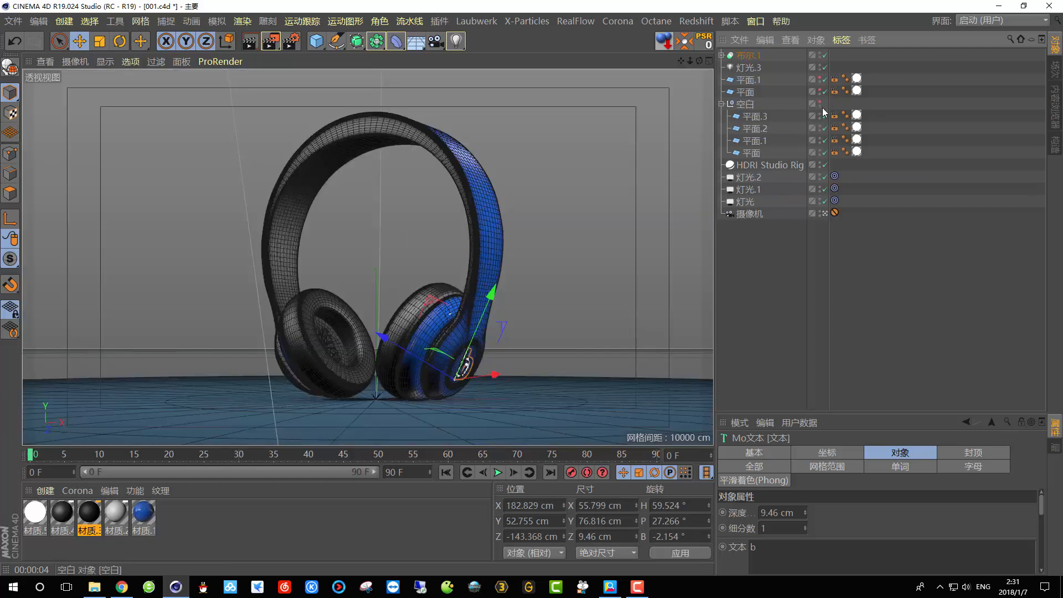
pyautogui.click(722, 104)
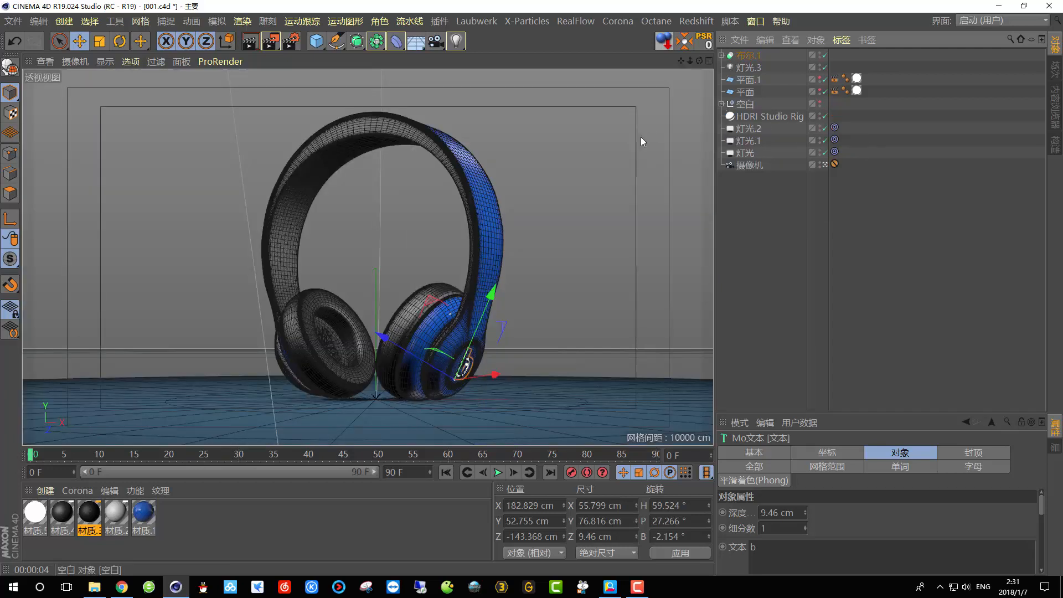
pyautogui.click(249, 42)
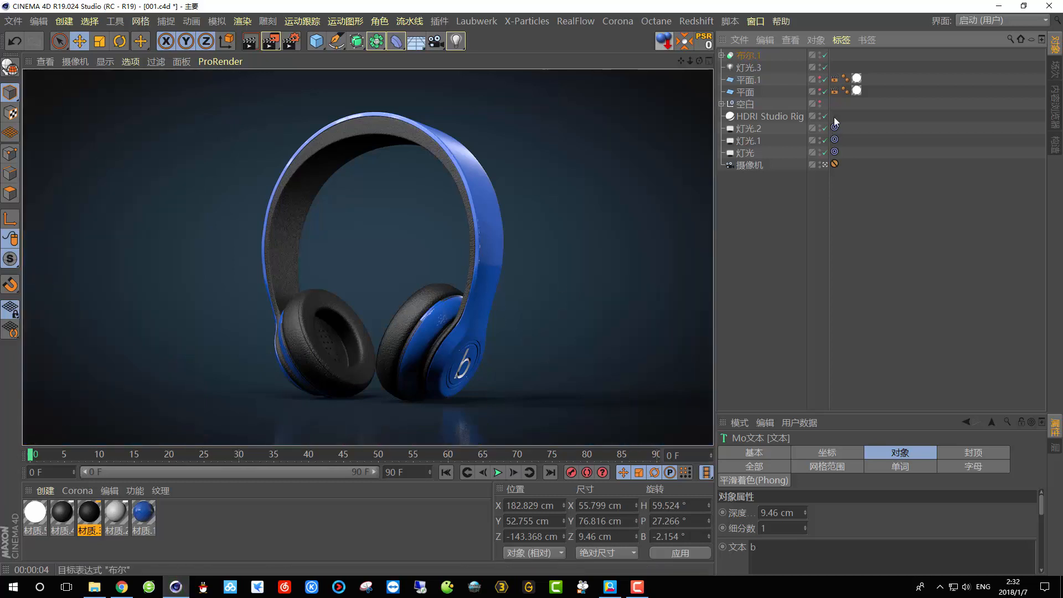
# - Replace 布尔 with 布尔.1 in the include list of 平面.1's compositing tag
pyautogui.click(836, 79)
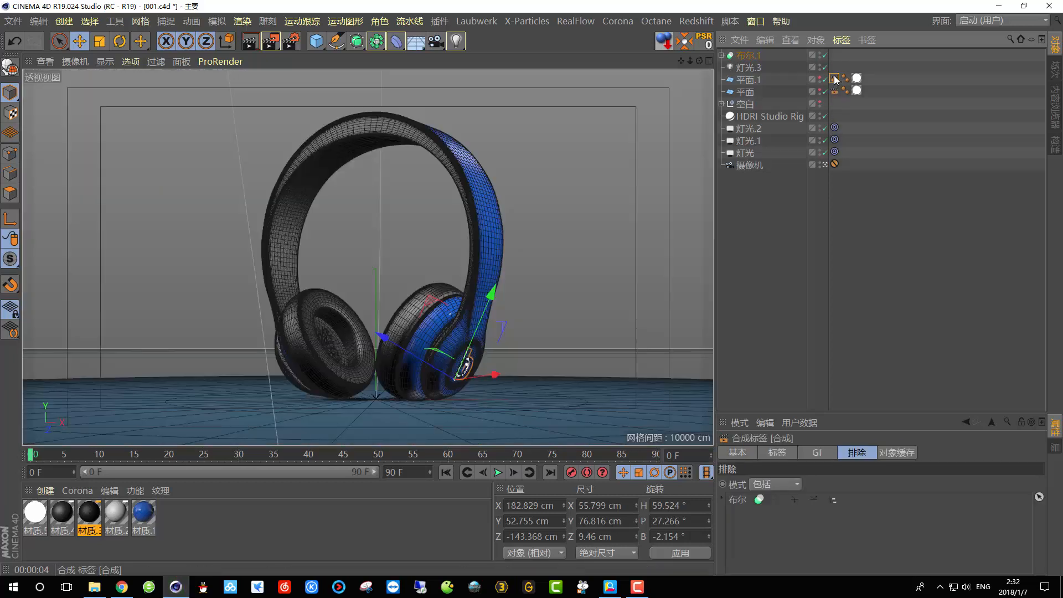
pyautogui.click(738, 503)
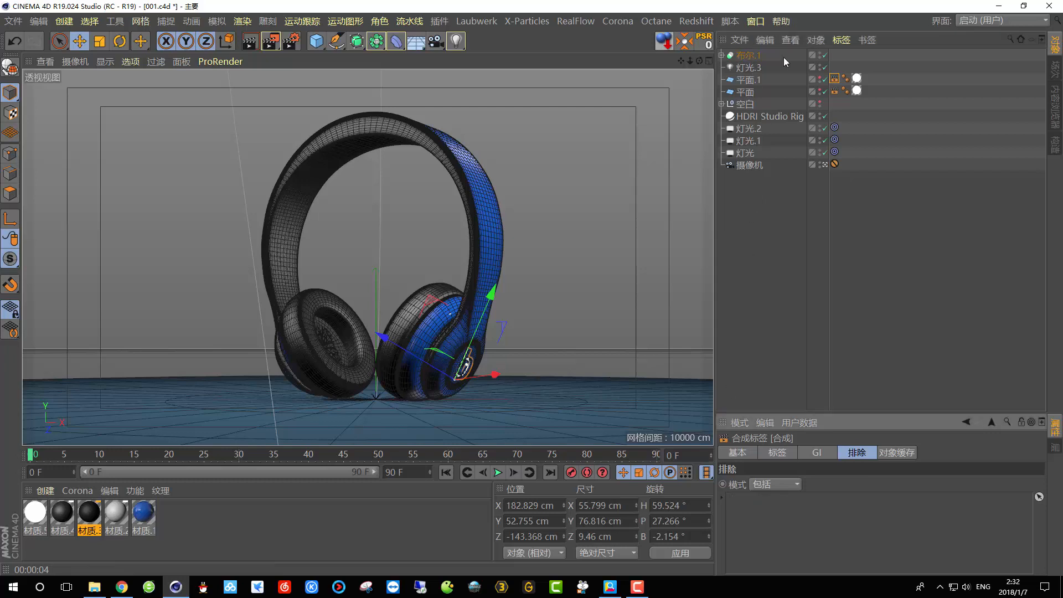
pyautogui.moveTo(749, 56); pyautogui.dragTo(782, 316)
pyautogui.moveTo(769, 527); pyautogui.dragTo(769, 523)
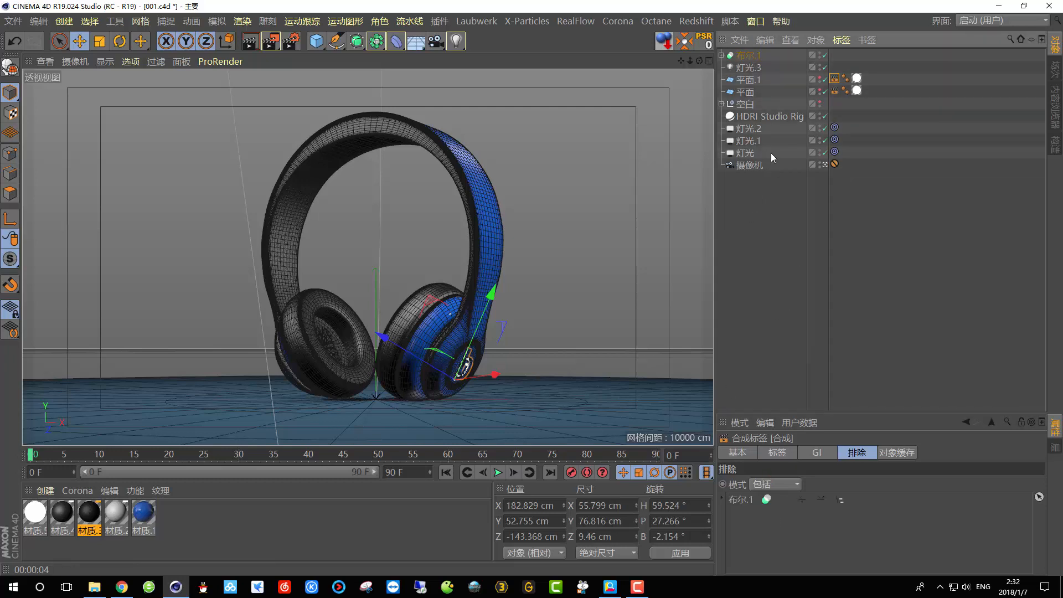
# - Replace 布尔 with 布尔.1 in the compositing tags of the four planes under 空白, and render the view
pyautogui.click(721, 105)
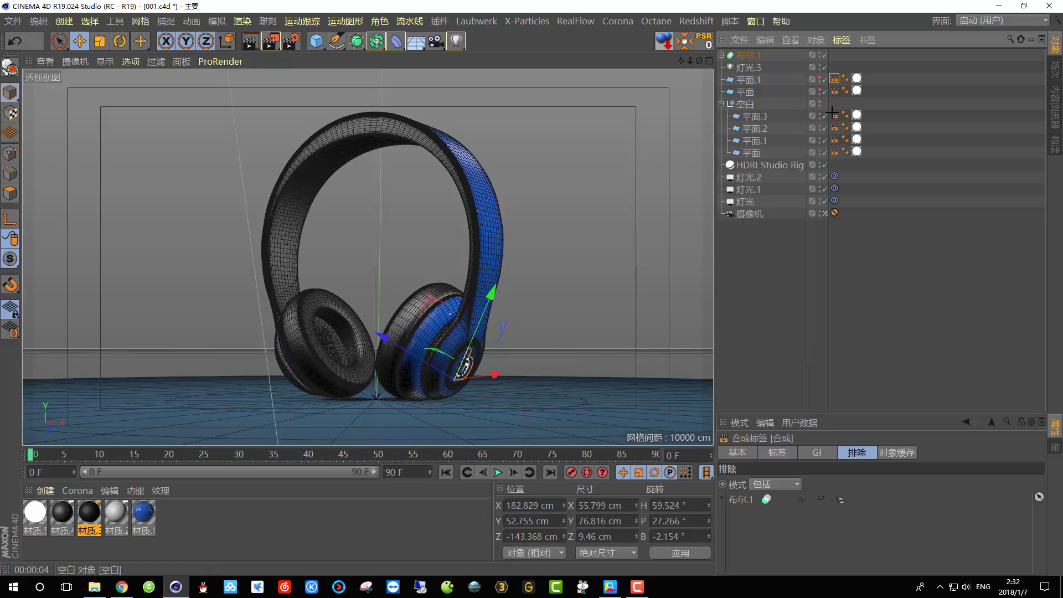
pyautogui.moveTo(835, 158); pyautogui.dragTo(835, 159)
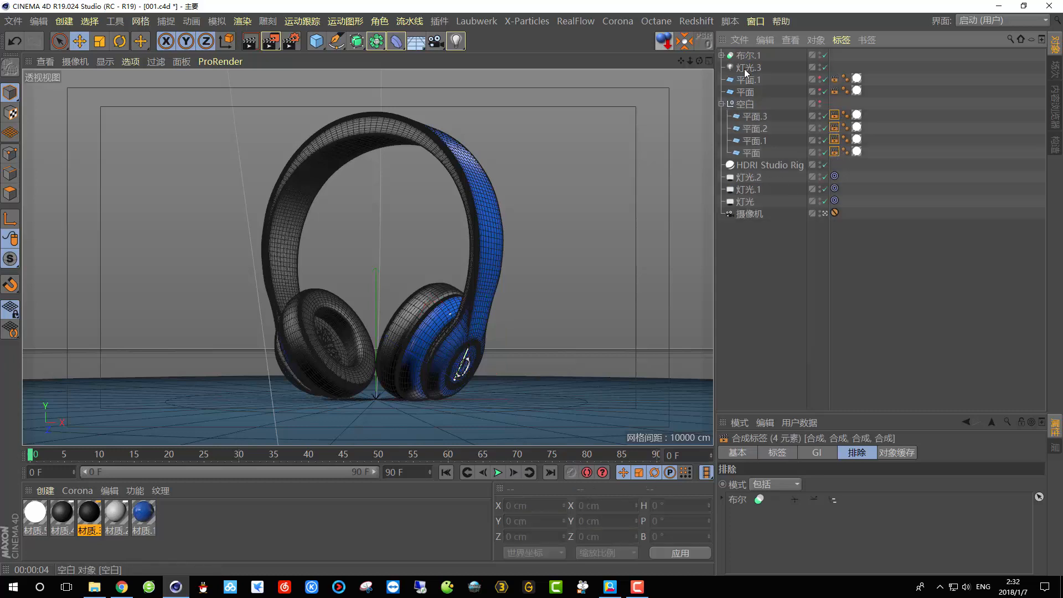
pyautogui.click(736, 500)
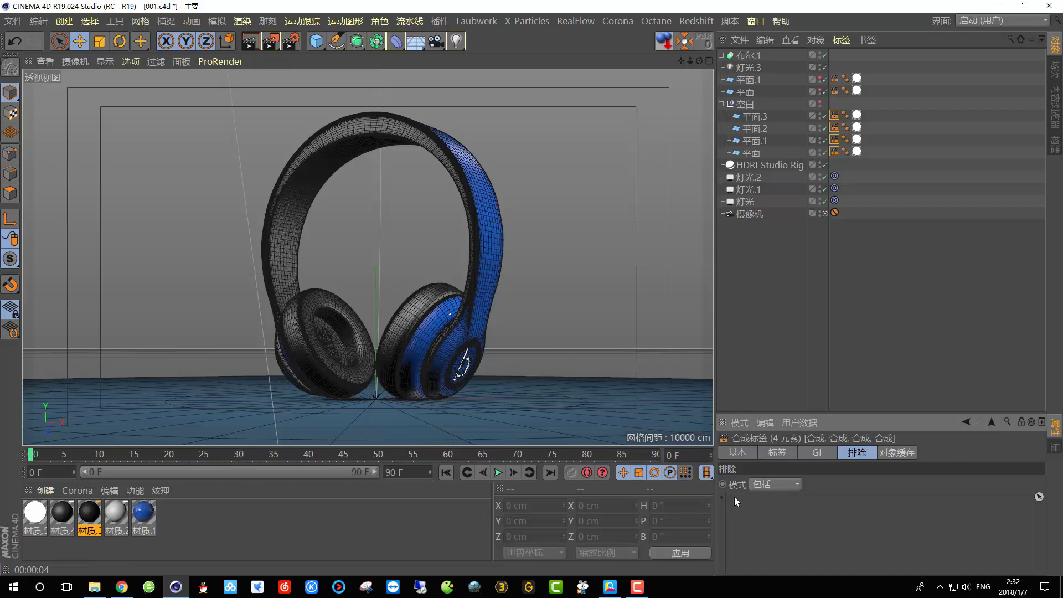
pyautogui.moveTo(733, 497); pyautogui.dragTo(806, 485)
pyautogui.moveTo(797, 545); pyautogui.dragTo(791, 532)
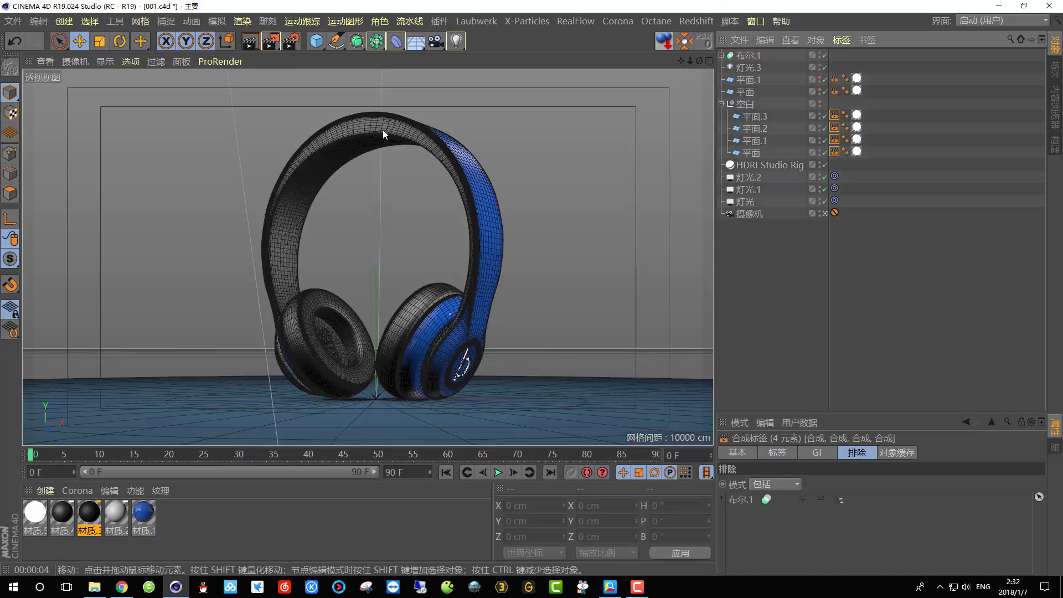
pyautogui.click(248, 42)
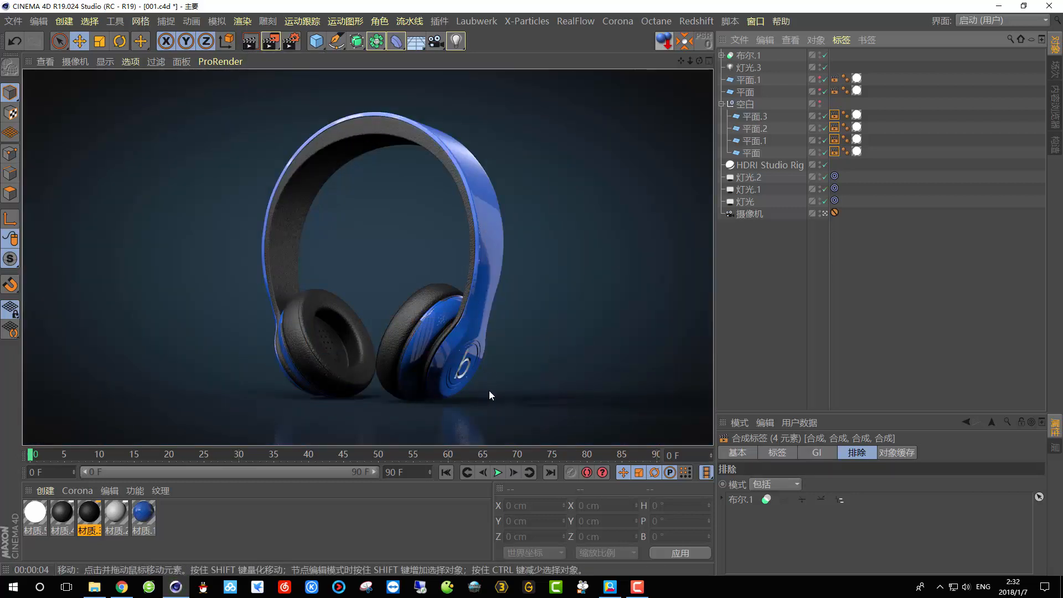
# - Collapse the 空白 group of light planes and make it visible in the viewport
pyautogui.click(722, 104)
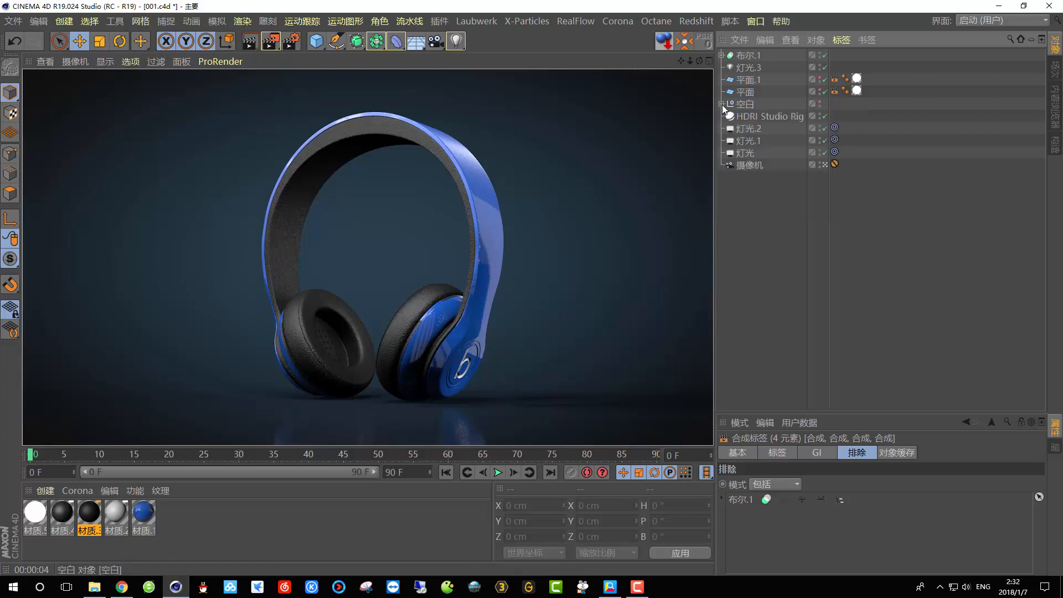
pyautogui.click(740, 105)
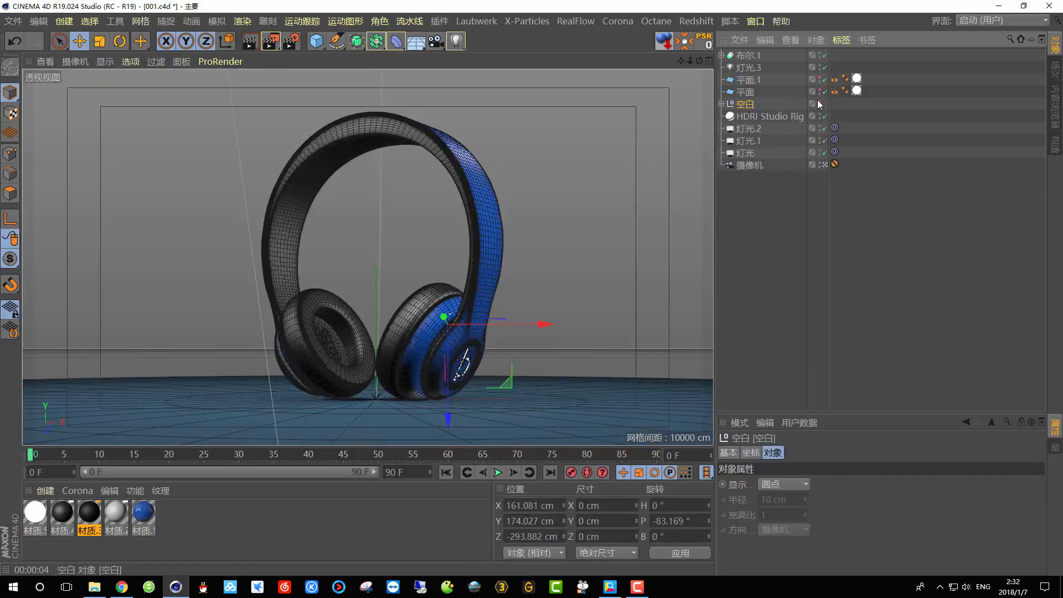
pyautogui.click(818, 102)
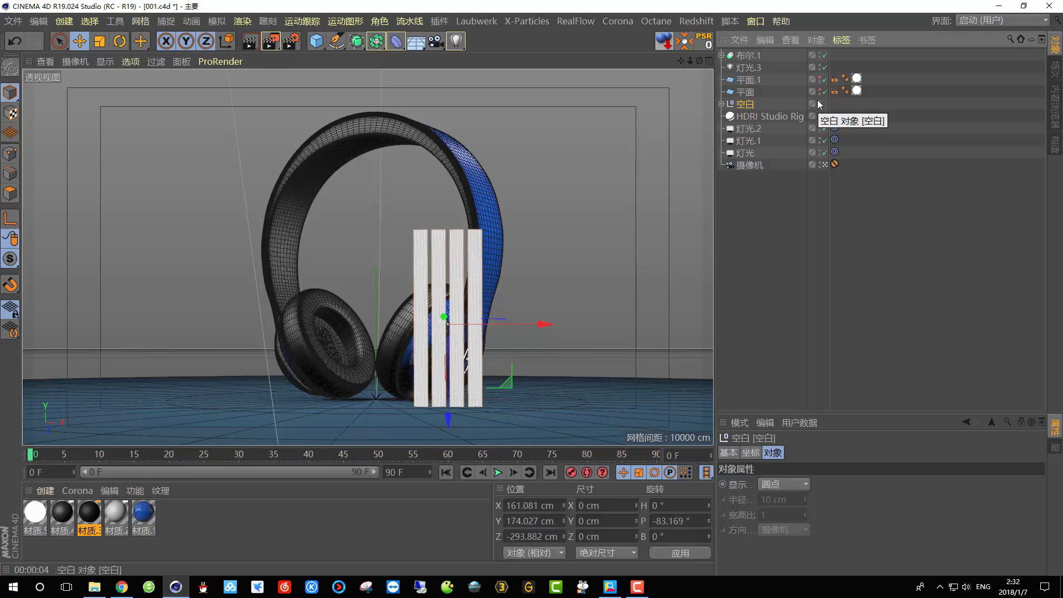
# - Move the 空白 group to about X 120.9 cm, rotate it to about P -59.7°, and render through the camera
pyautogui.click(823, 165)
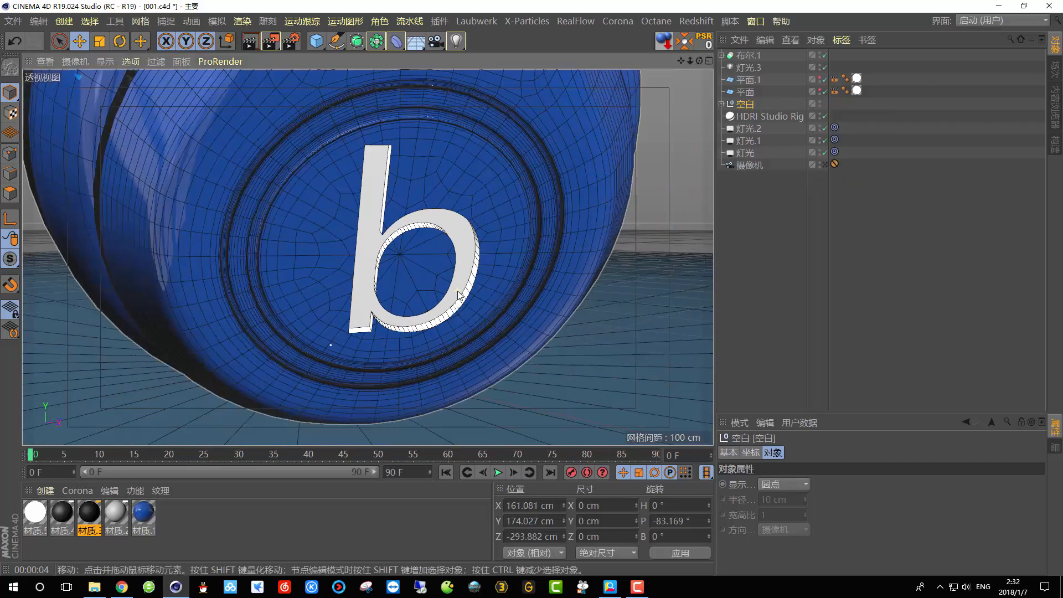
pyautogui.scroll(-7, 457, 296)
pyautogui.keyDown('alt'); pyautogui.moveTo(348, 250); pyautogui.dragTo(150, 104); pyautogui.keyUp('alt')
pyautogui.press('r')
pyautogui.click(834, 164)
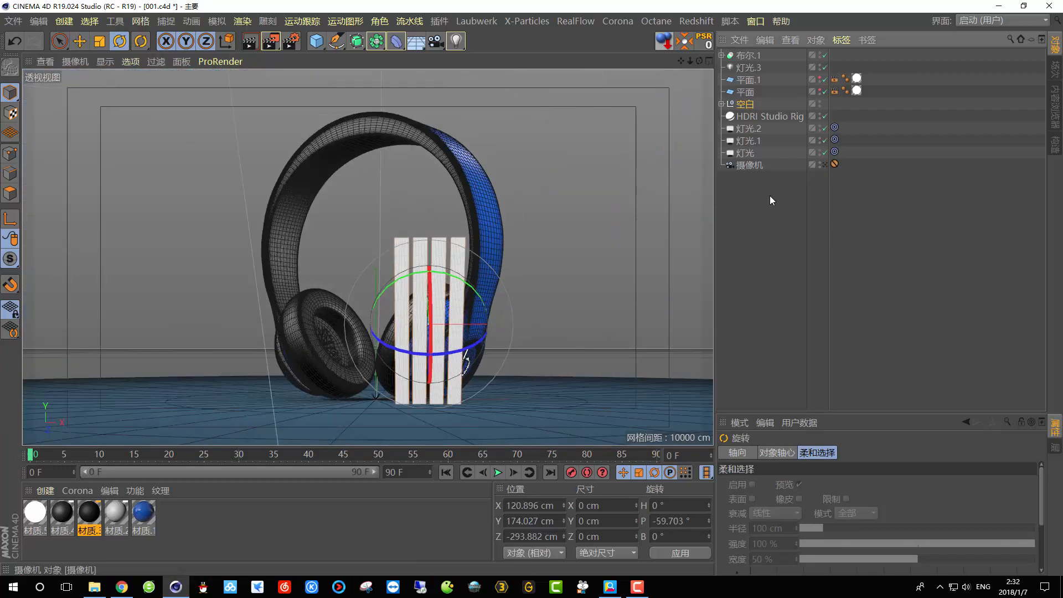
pyautogui.click(249, 42)
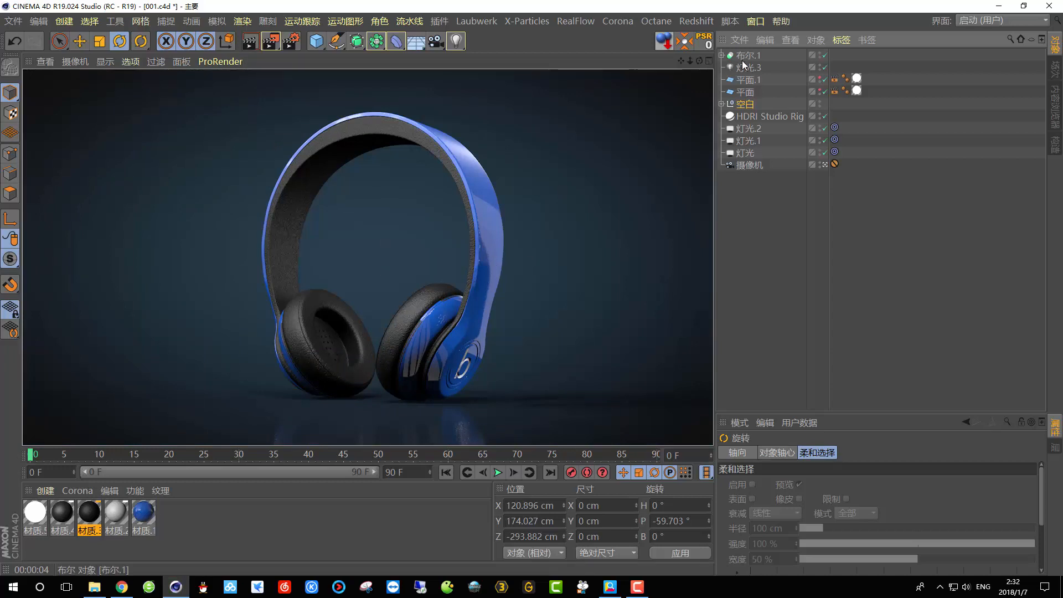
# - Rotate the HDRI Studio Rig to a heading of about 173.2° and render the camera view
pyautogui.click(766, 116)
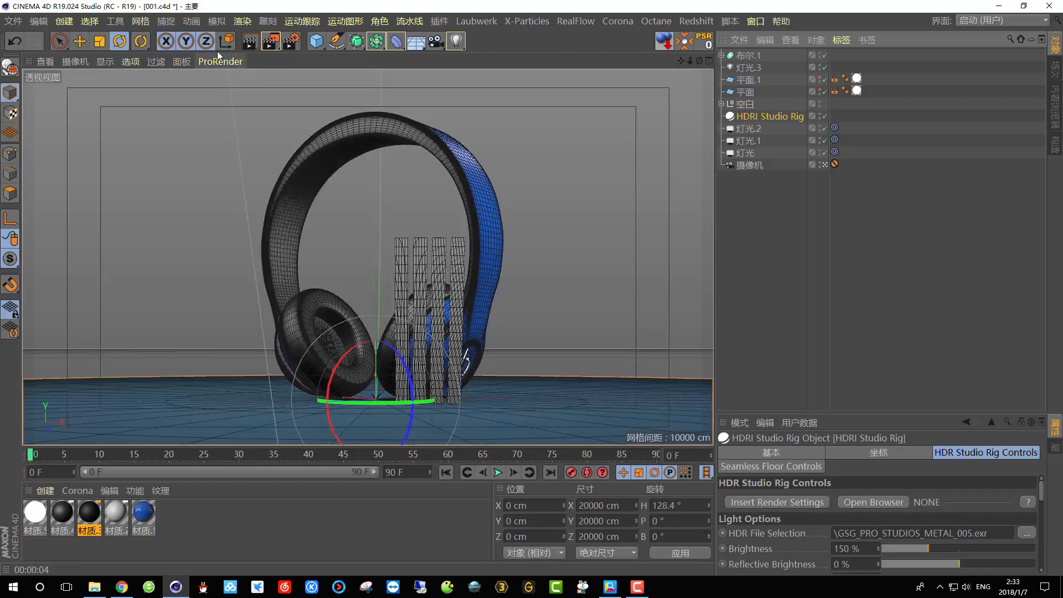
pyautogui.click(120, 41)
pyautogui.moveTo(346, 407); pyautogui.dragTo(391, 408)
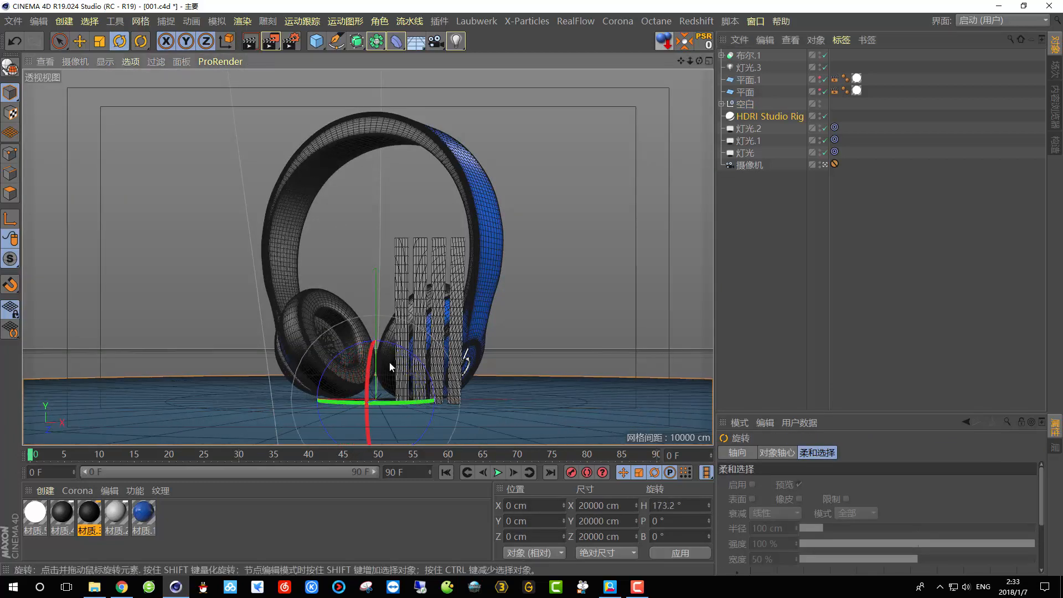
pyautogui.click(251, 45)
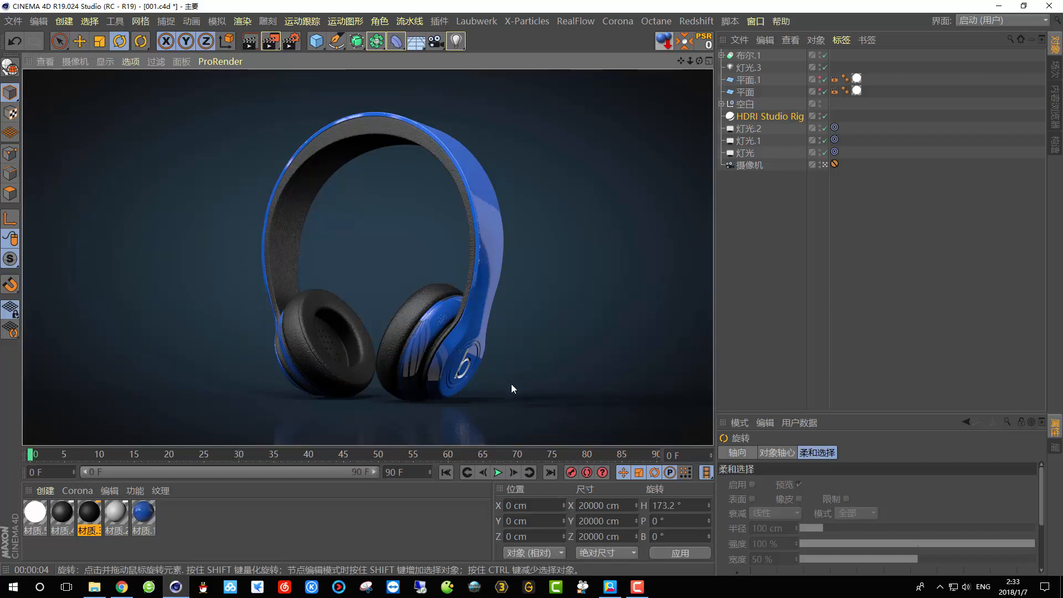
# - Insert the HDRI Studio Rig's render settings and move the render settings window clear of the headphones
pyautogui.click(766, 117)
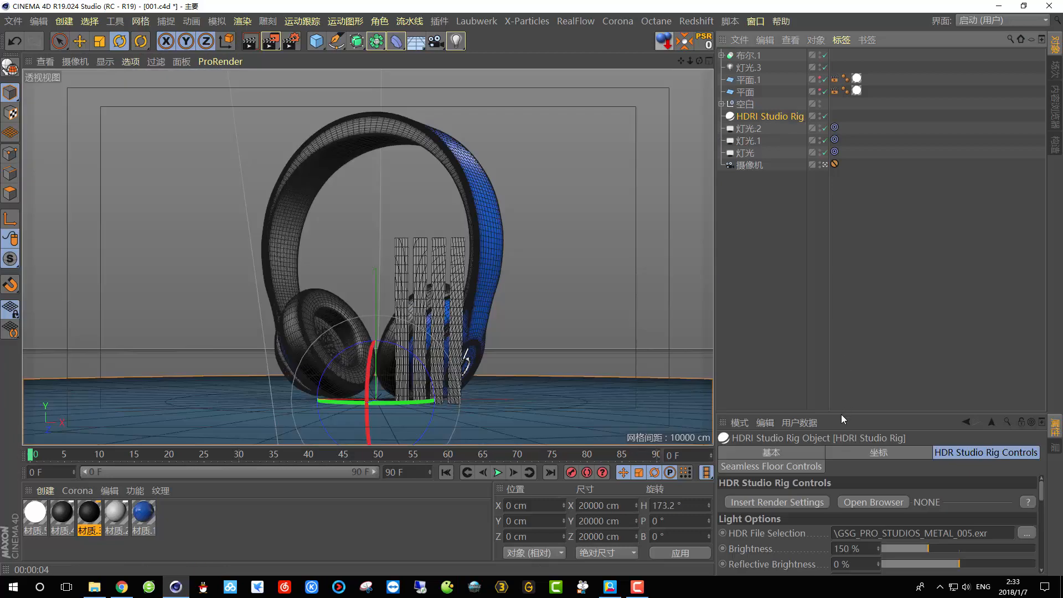
pyautogui.moveTo(842, 414); pyautogui.dragTo(839, 300)
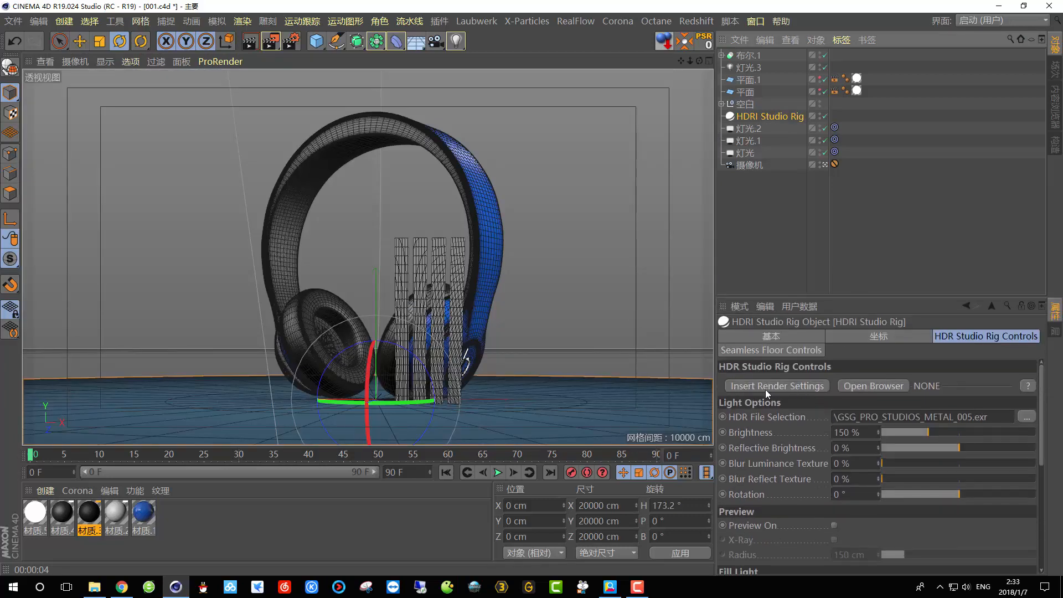
pyautogui.click(766, 387)
pyautogui.moveTo(170, 109); pyautogui.dragTo(651, 47)
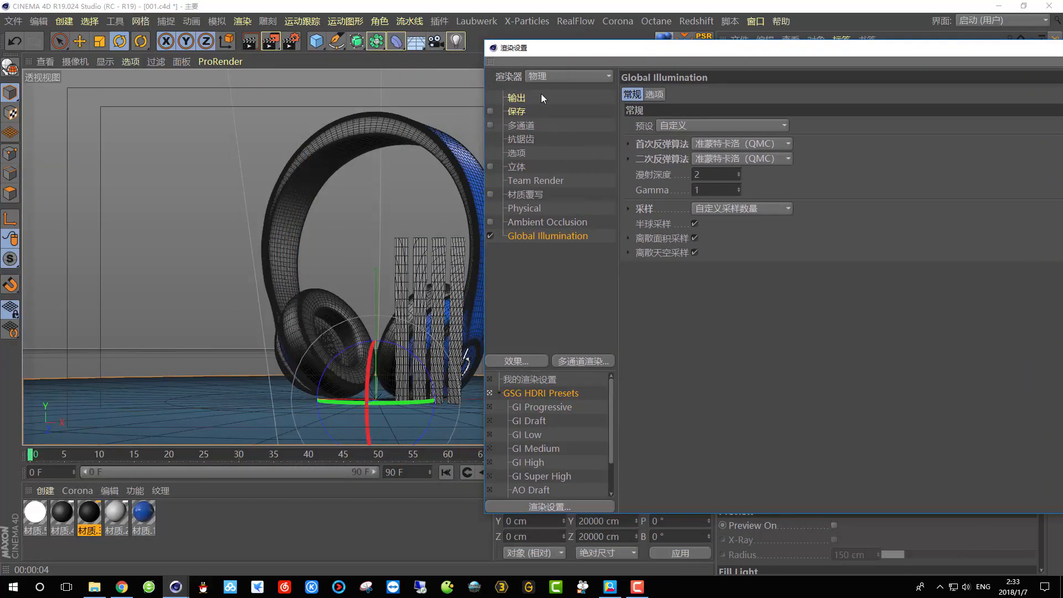
pyautogui.scroll(-1, 513, 443)
pyautogui.scroll(1, 524, 434)
pyautogui.moveTo(908, 47); pyautogui.dragTo(1021, 273)
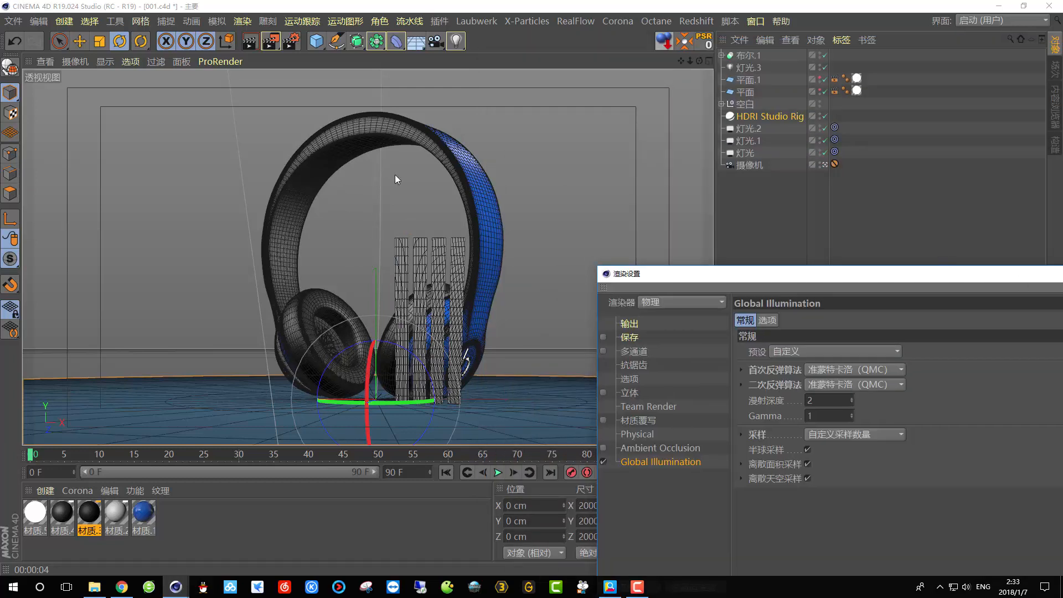
# - Render the camera view using the inserted Global Illumination settings
pyautogui.click(250, 41)
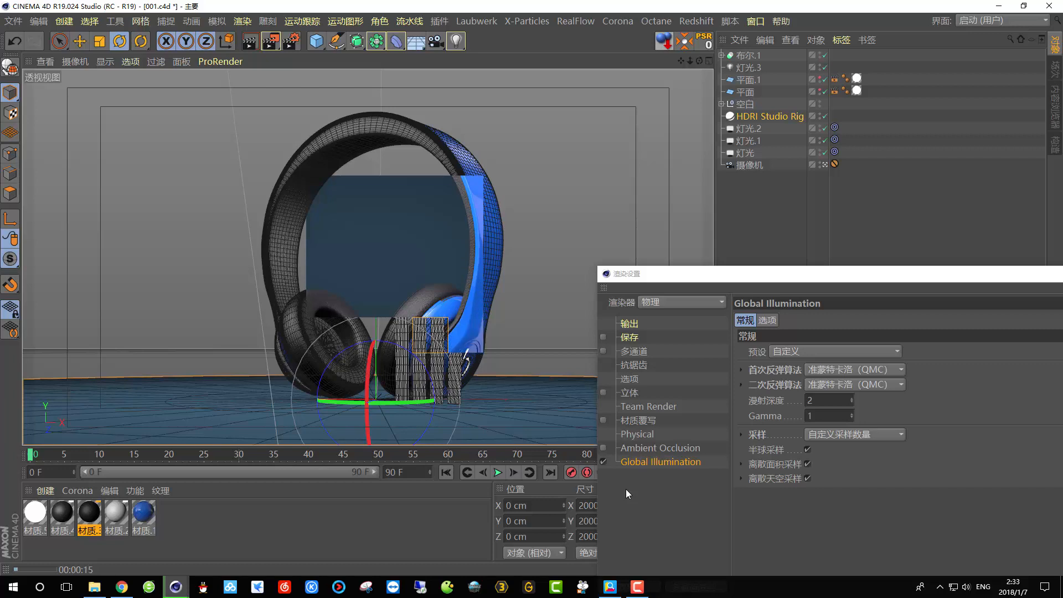
pyautogui.click(633, 591)
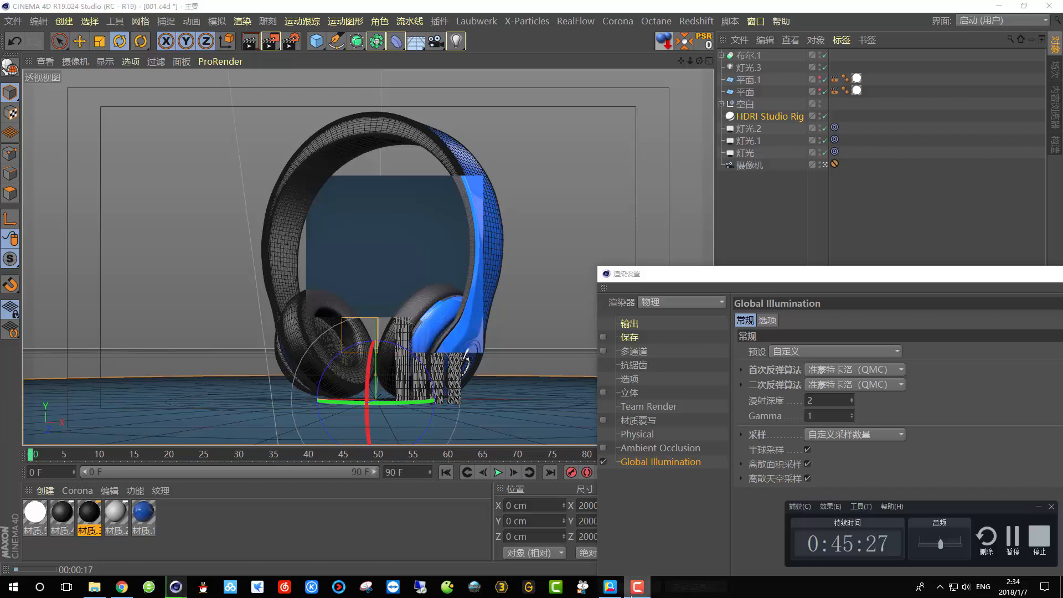
pyautogui.click(630, 595)
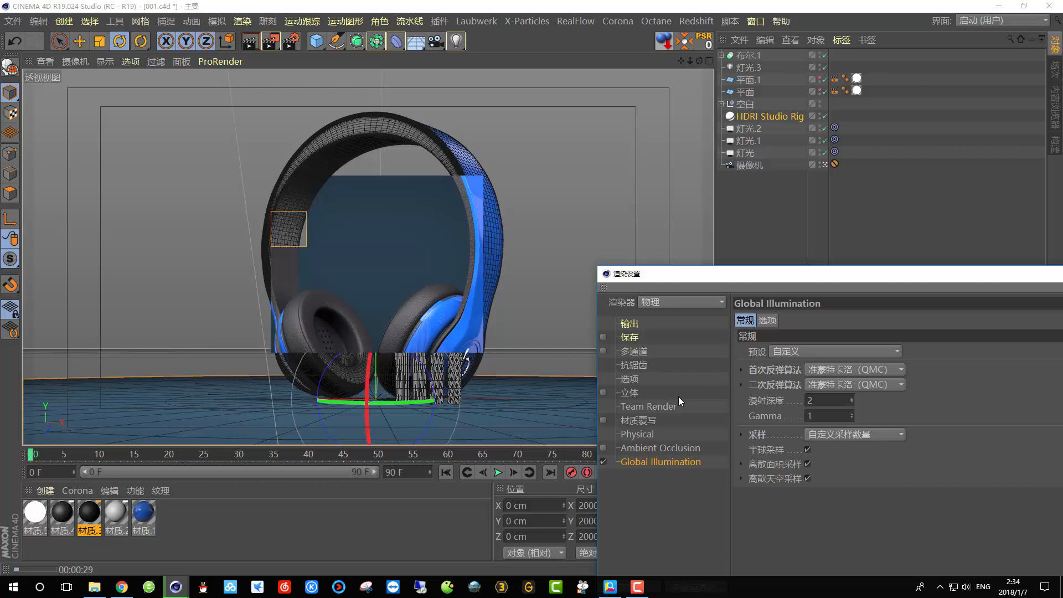
# - Enable Ambient Occlusion in the render settings and close them
pyautogui.click(645, 446)
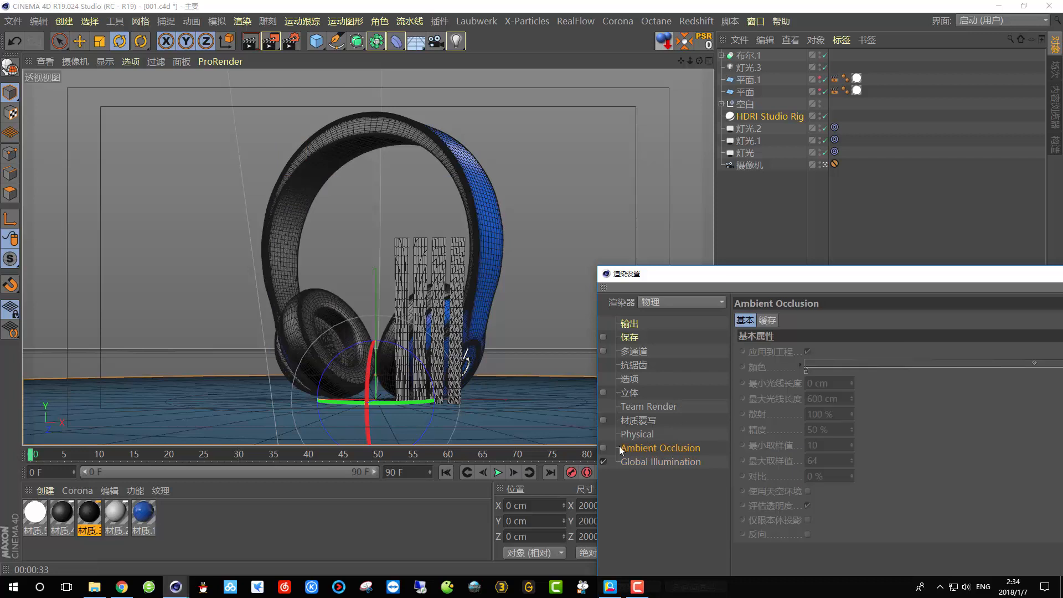
pyautogui.click(603, 448)
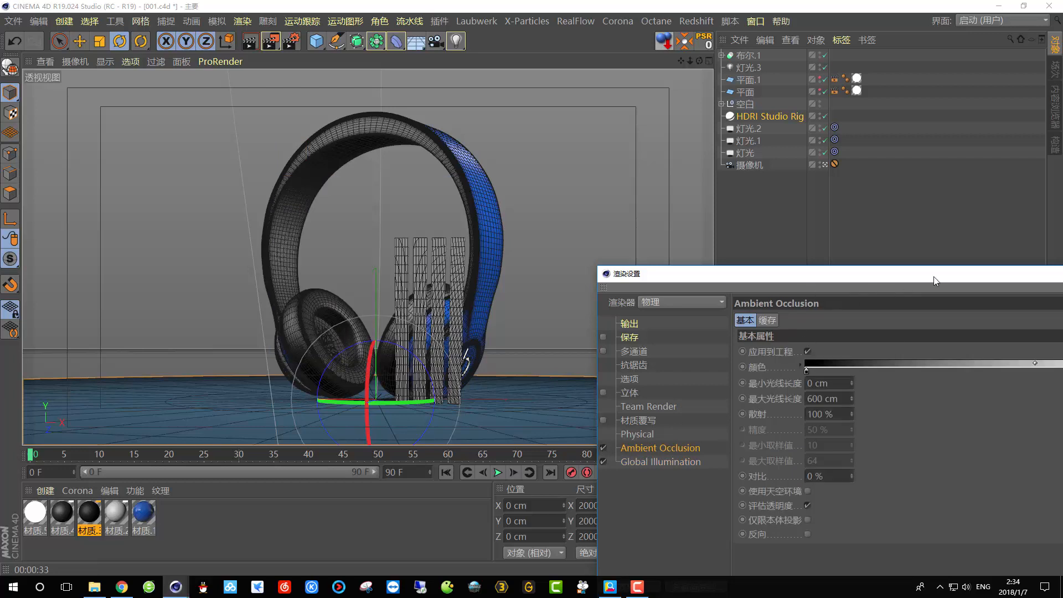
pyautogui.moveTo(934, 278); pyautogui.dragTo(789, 280)
pyautogui.click(900, 282)
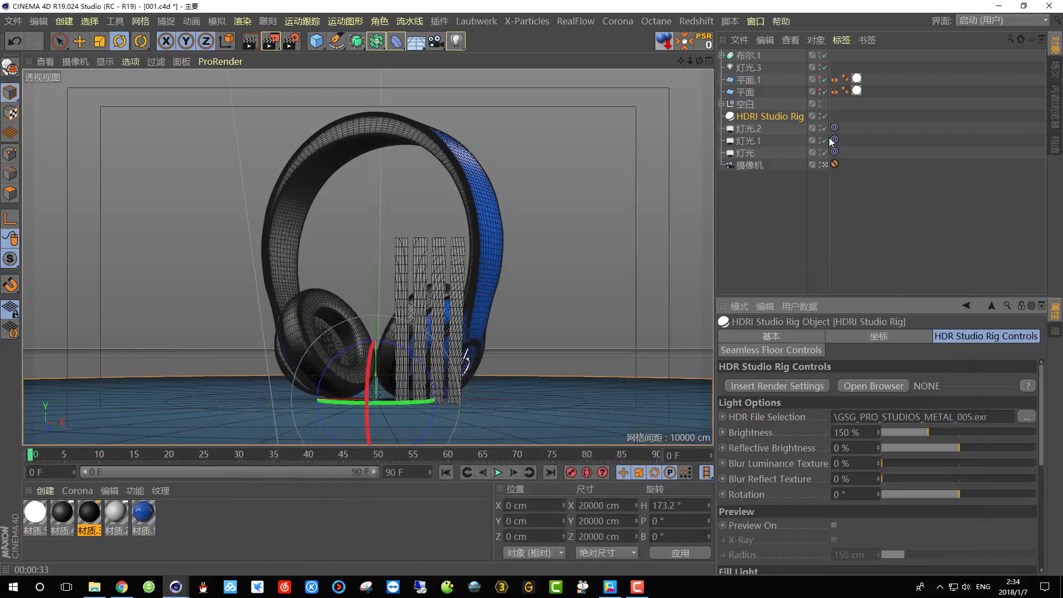
# - Hide the 空白 light planes, leave the camera, and examine the blue shell of the ear cup up close
pyautogui.click(820, 103)
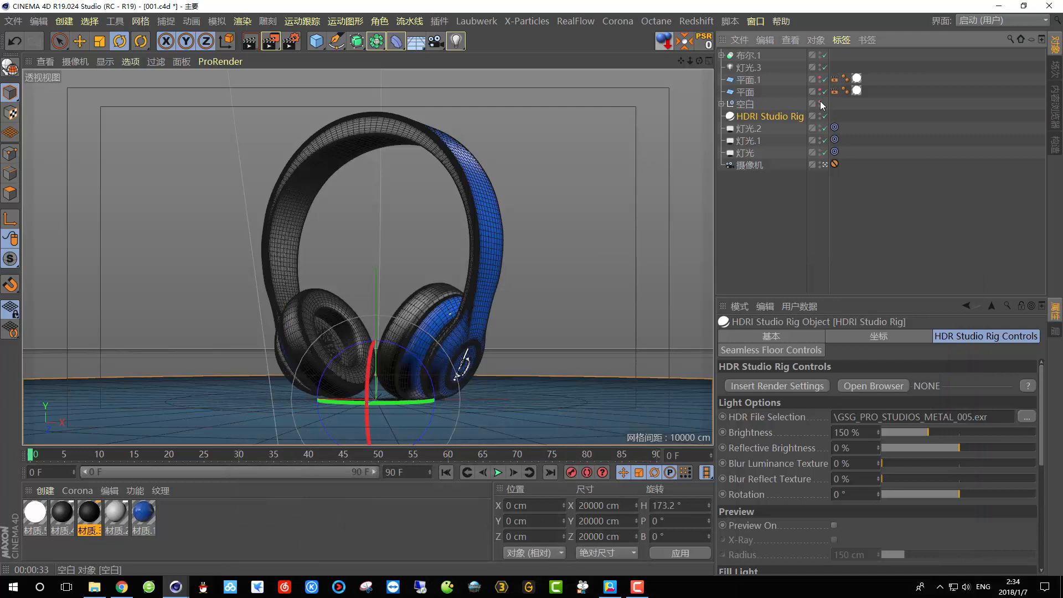
pyautogui.click(825, 164)
pyautogui.click(824, 165)
pyautogui.scroll(5, 333, 124)
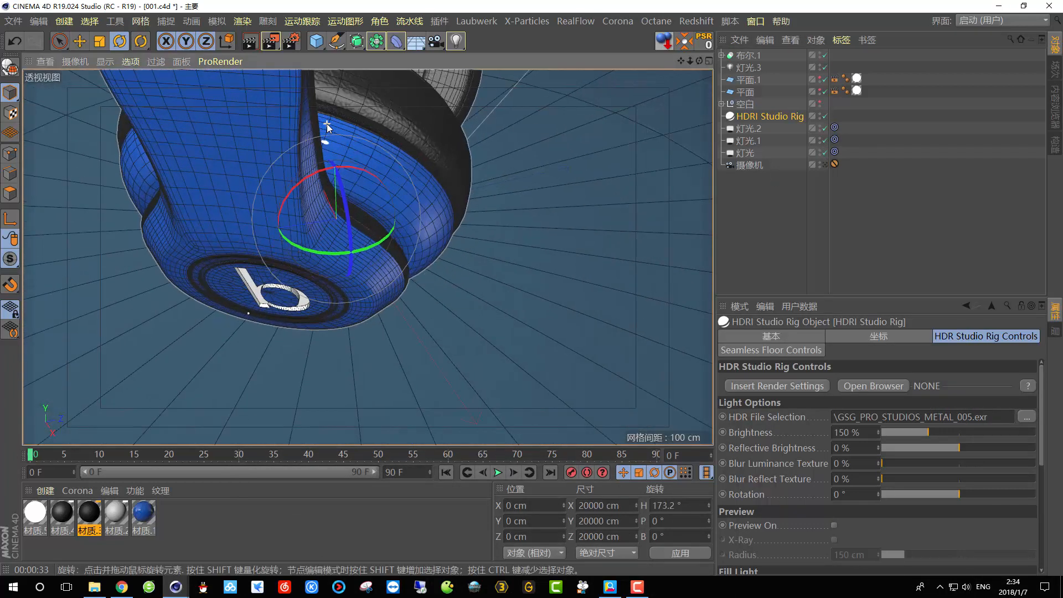
pyautogui.scroll(3, 333, 125)
pyautogui.scroll(-3, 333, 128)
pyautogui.keyDown('alt'); pyautogui.moveTo(230, 156); pyautogui.dragTo(311, 264); pyautogui.keyUp('alt')
pyautogui.keyDown('alt'); pyautogui.moveTo(321, 310); pyautogui.dragTo(371, 274); pyautogui.keyUp('alt')
# - Expand the 布尔.1 hierarchy, disable 布尔 and 细分曲面, and examine the seam between the blue shell and the black cushion
pyautogui.click(730, 104)
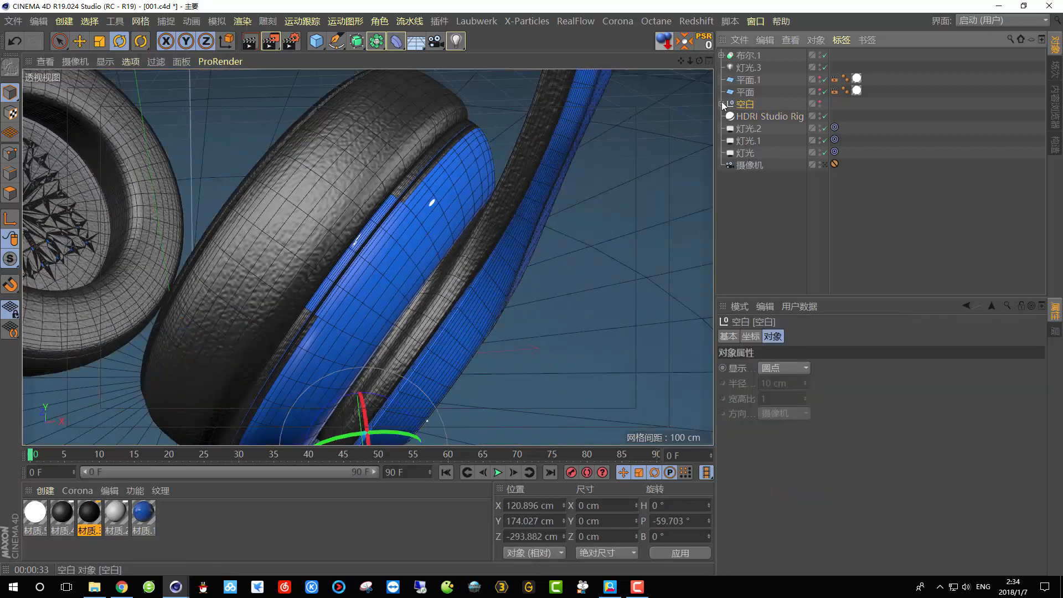
pyautogui.click(721, 103)
pyautogui.click(722, 103)
pyautogui.click(722, 55)
pyautogui.click(722, 55)
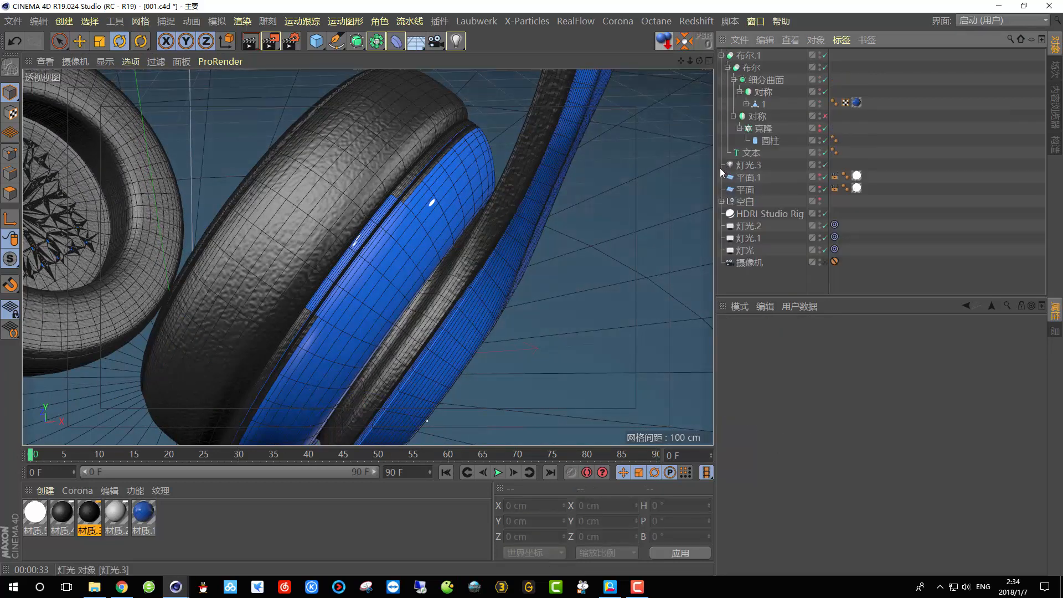
pyautogui.click(825, 79)
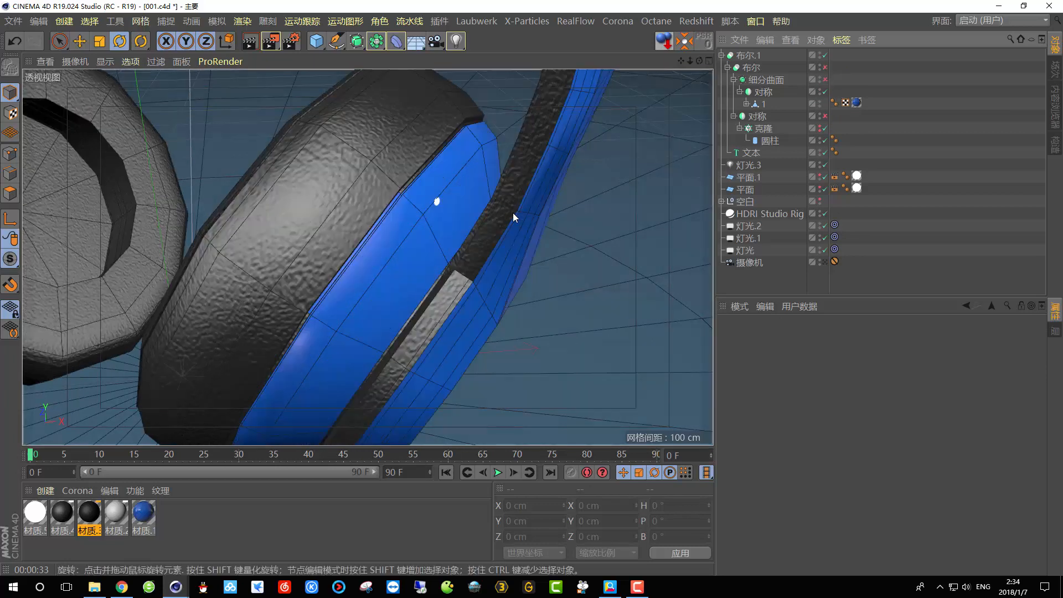
pyautogui.keyDown('alt'); pyautogui.moveTo(432, 240); pyautogui.dragTo(409, 209); pyautogui.keyUp('alt')
pyautogui.scroll(10, 409, 208)
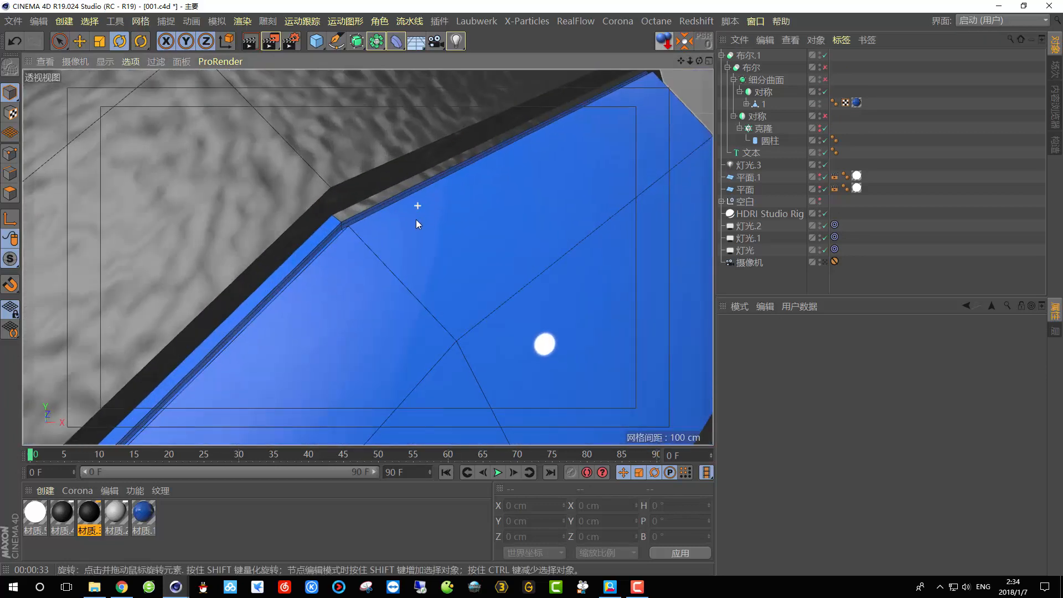
pyautogui.keyDown('alt'); pyautogui.moveTo(400, 247); pyautogui.dragTo(423, 212); pyautogui.keyUp('alt')
pyautogui.scroll(-6, 403, 233)
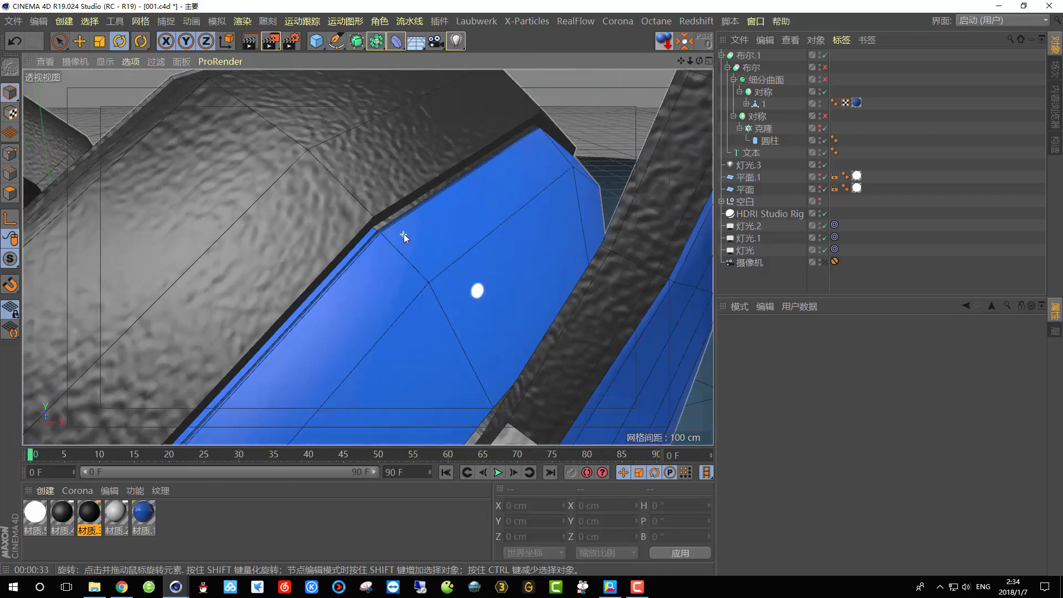
pyautogui.scroll(5, 406, 258)
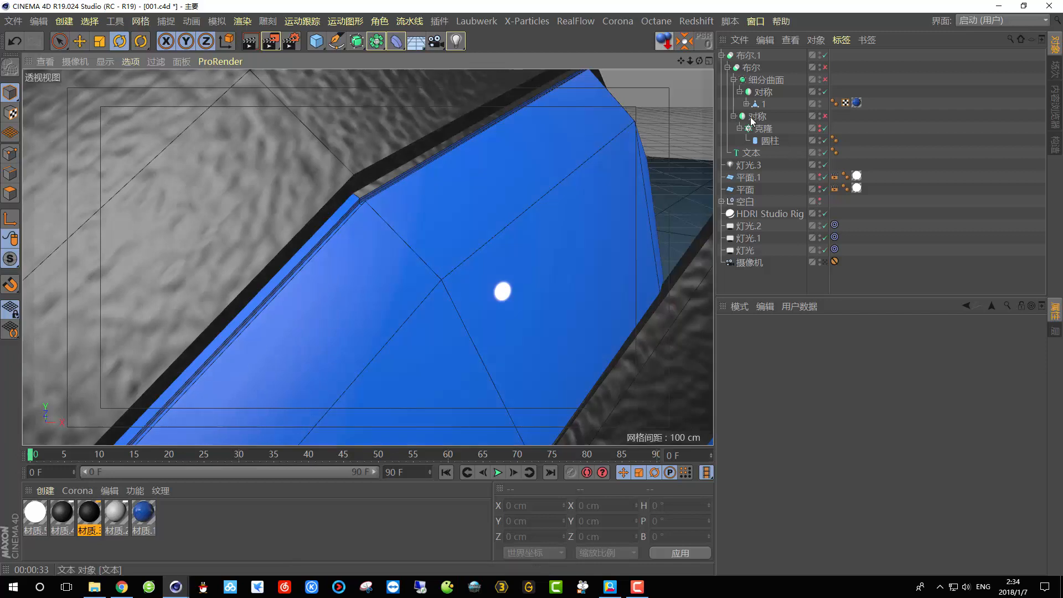
# - Loop-select the narrow polygon strip at the ear cup seam on polygon object 2 in polygon mode
pyautogui.click(746, 103)
pyautogui.click(770, 116)
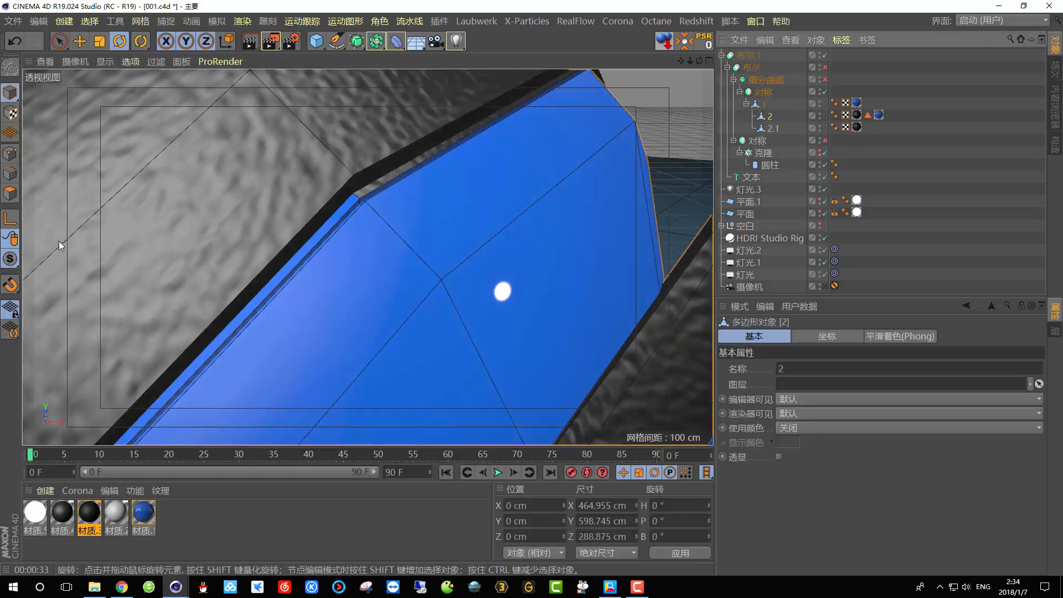
pyautogui.click(89, 21)
pyautogui.click(10, 192)
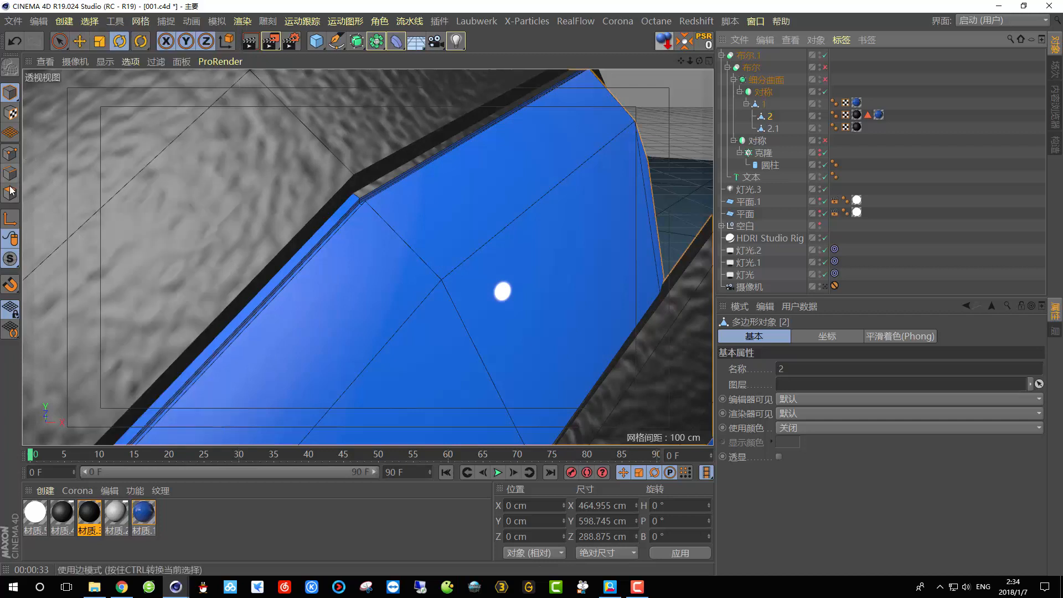
pyautogui.click(10, 192)
pyautogui.click(89, 21)
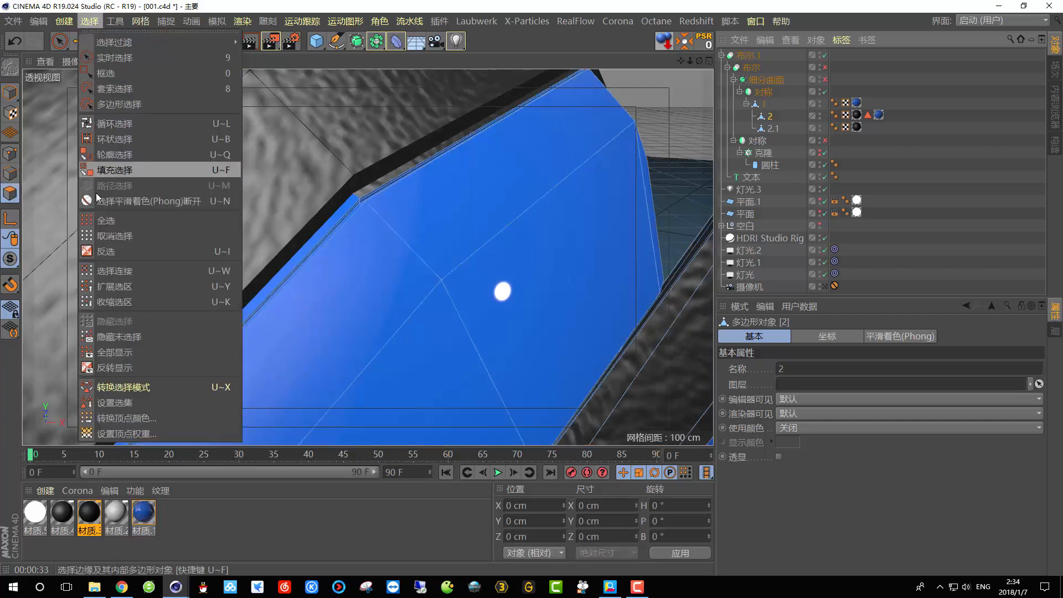
pyautogui.click(115, 124)
pyautogui.click(357, 195)
pyautogui.scroll(6, 357, 195)
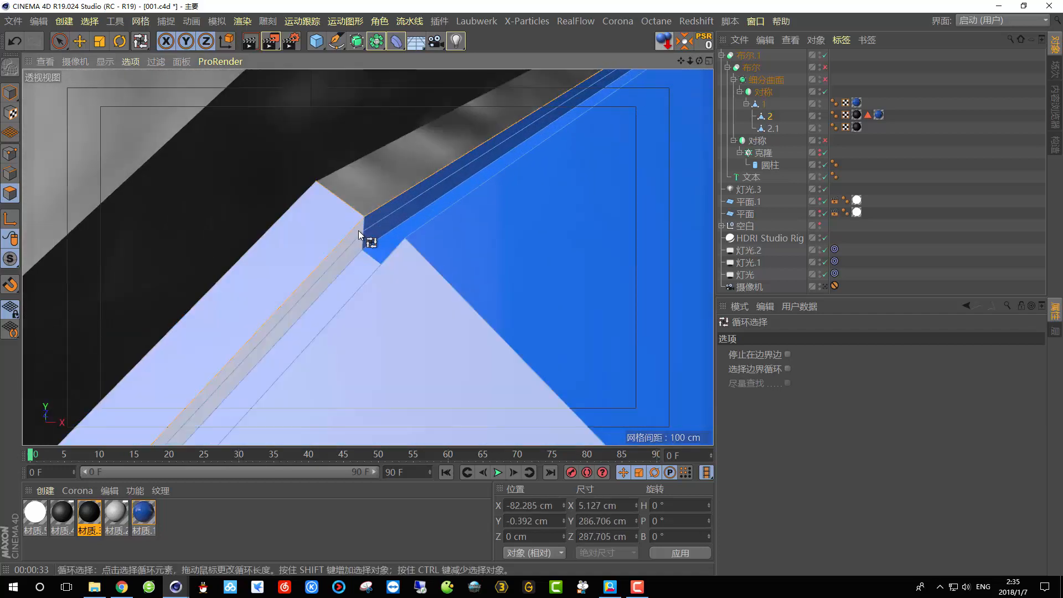
pyautogui.click(360, 227)
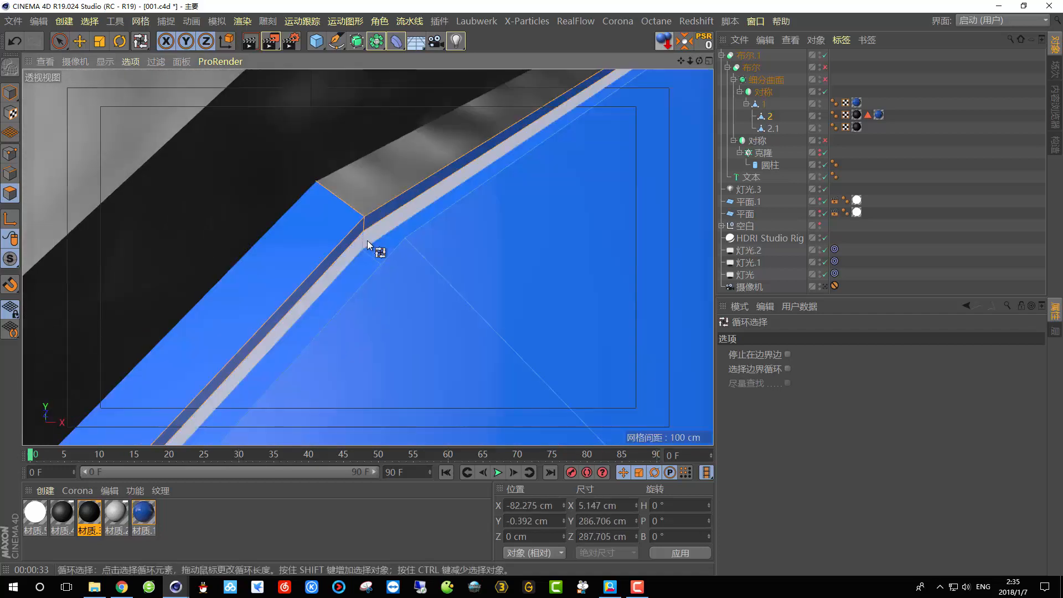
# - Add the adjoining polygon loops across the blue ear cup shell to the loop selection
pyautogui.keyDown('shift'); pyautogui.click(363, 237); pyautogui.keyUp('shift')
pyautogui.keyDown('alt'); pyautogui.moveTo(380, 252); pyautogui.dragTo(463, 297); pyautogui.keyUp('alt')
pyautogui.keyDown('shift'); pyautogui.click(387, 263); pyautogui.keyUp('shift')
pyautogui.keyDown('shift'); pyautogui.click(415, 265); pyautogui.keyUp('shift')
pyautogui.keyDown('shift'); pyautogui.click(410, 268); pyautogui.keyUp('shift')
pyautogui.keyDown('alt'); pyautogui.moveTo(410, 268); pyautogui.dragTo(460, 329); pyautogui.keyUp('alt')
pyautogui.keyDown('shift'); pyautogui.click(445, 277); pyautogui.keyUp('shift')
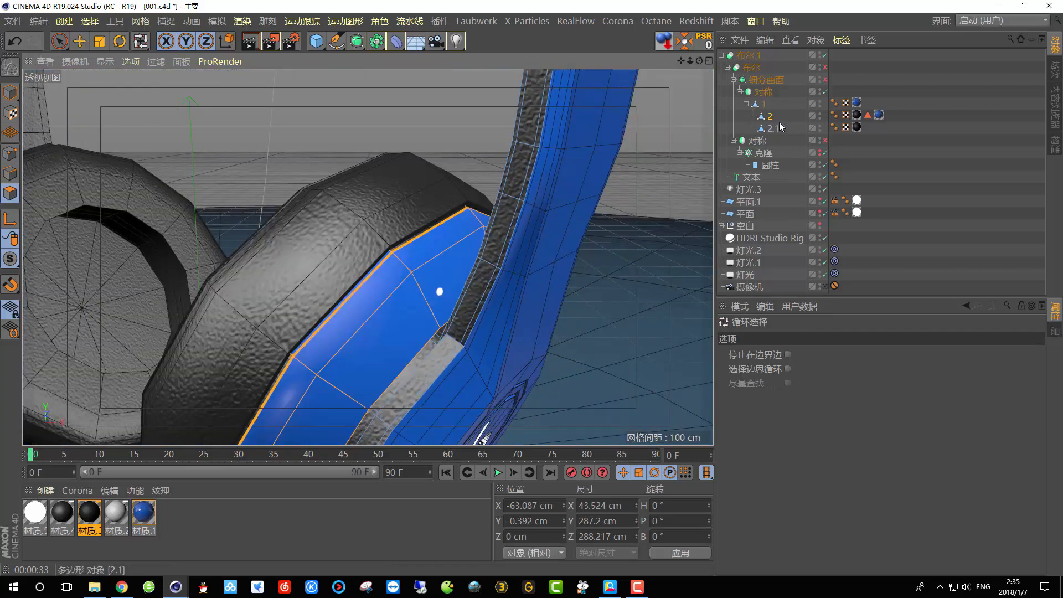
# - Store the selected ear cup polygons as a new polygon selection set on object 2
pyautogui.click(67, 24)
pyautogui.moveTo(90, 24)
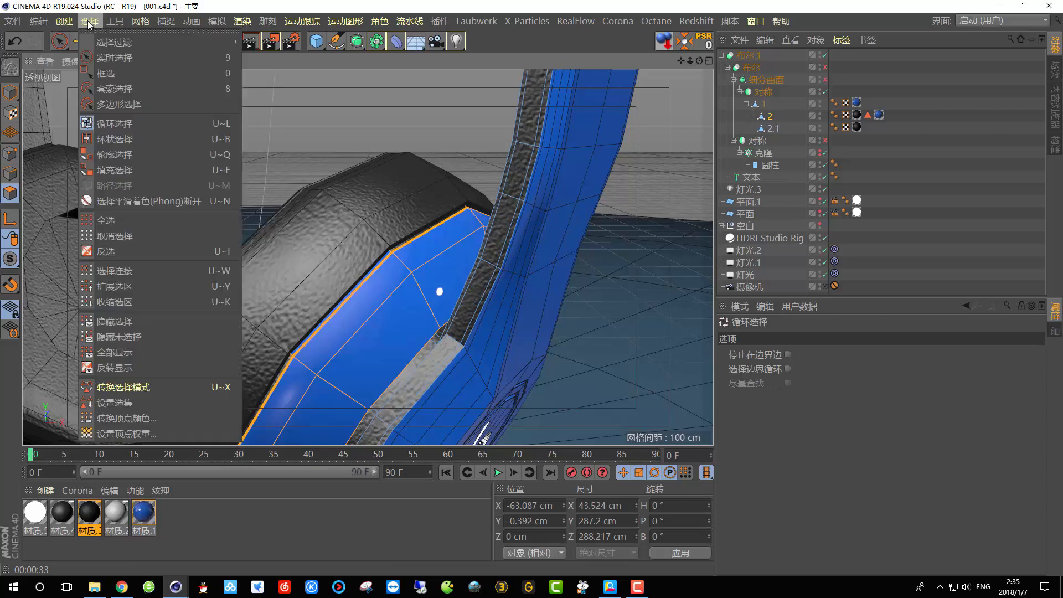
pyautogui.click(130, 402)
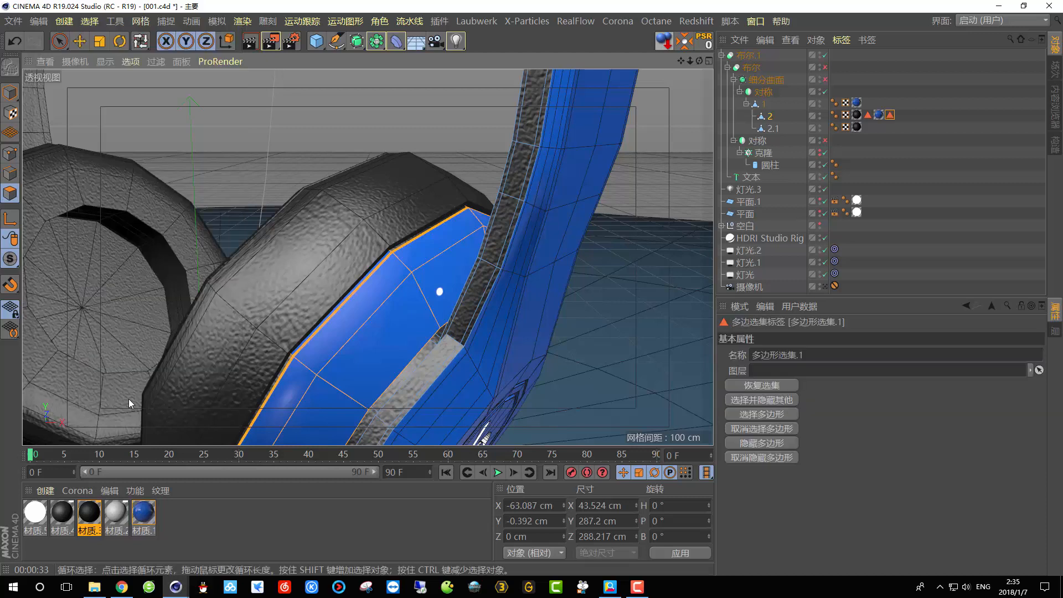
# - Delete the old 多边形选集 tag from object 2 and restrict its 材质.1 texture to 多边形选集.1
pyautogui.click(866, 115)
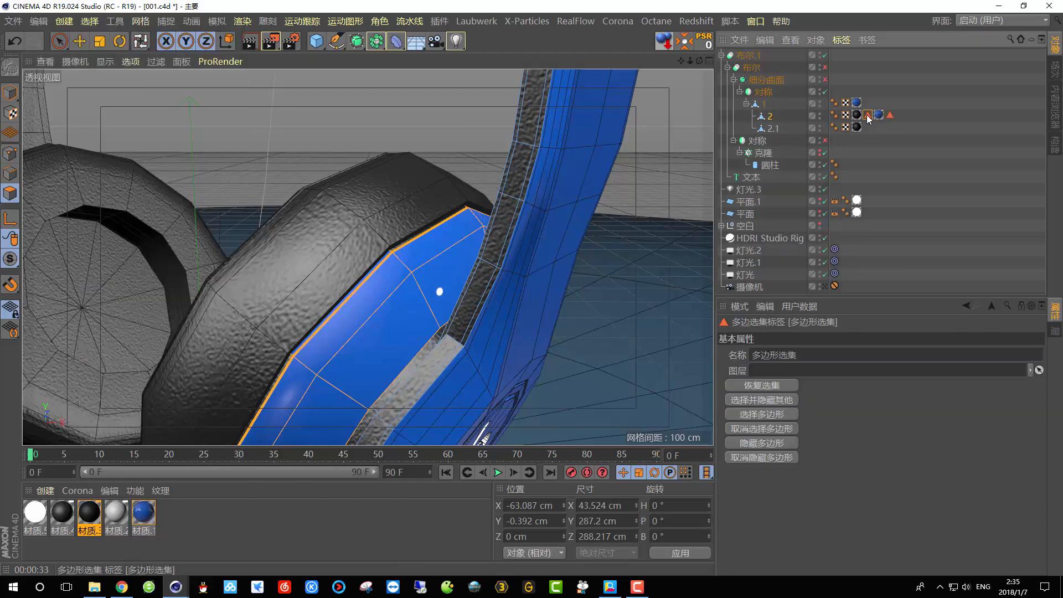
pyautogui.press('Delete')
pyautogui.click(868, 115)
pyautogui.moveTo(879, 117); pyautogui.dragTo(822, 382)
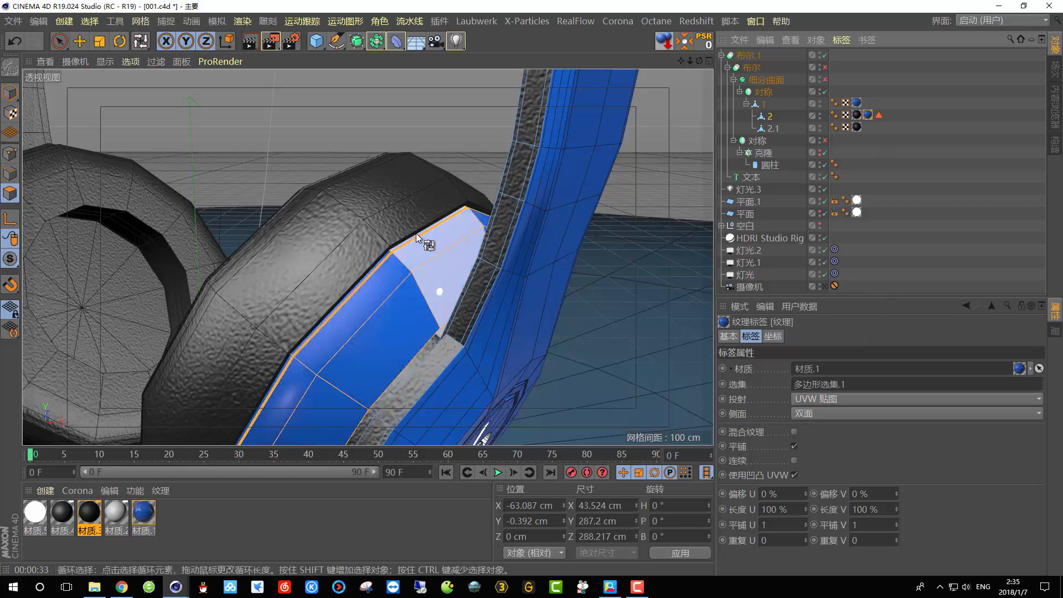
# - Re-enable 细分曲面 and 布尔, and render the headphones through the camera in model mode
pyautogui.click(824, 286)
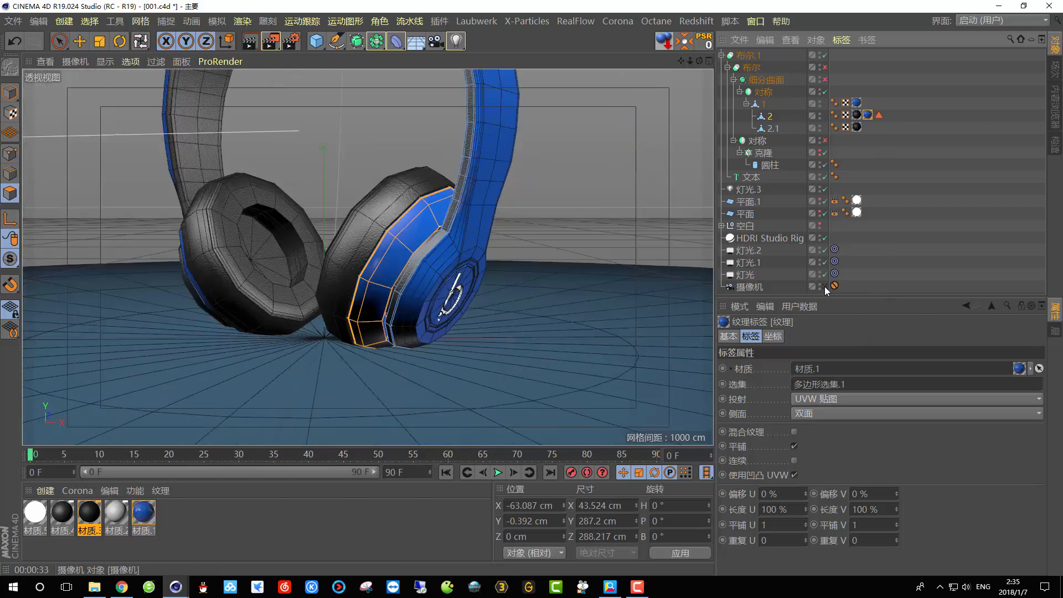
pyautogui.click(824, 79)
pyautogui.click(824, 67)
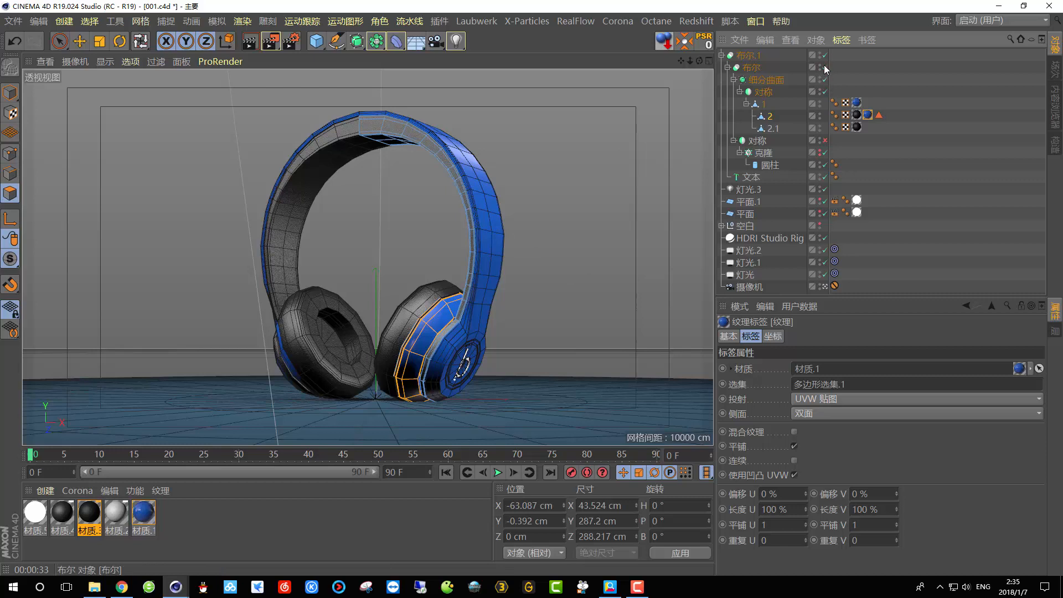
pyautogui.click(10, 93)
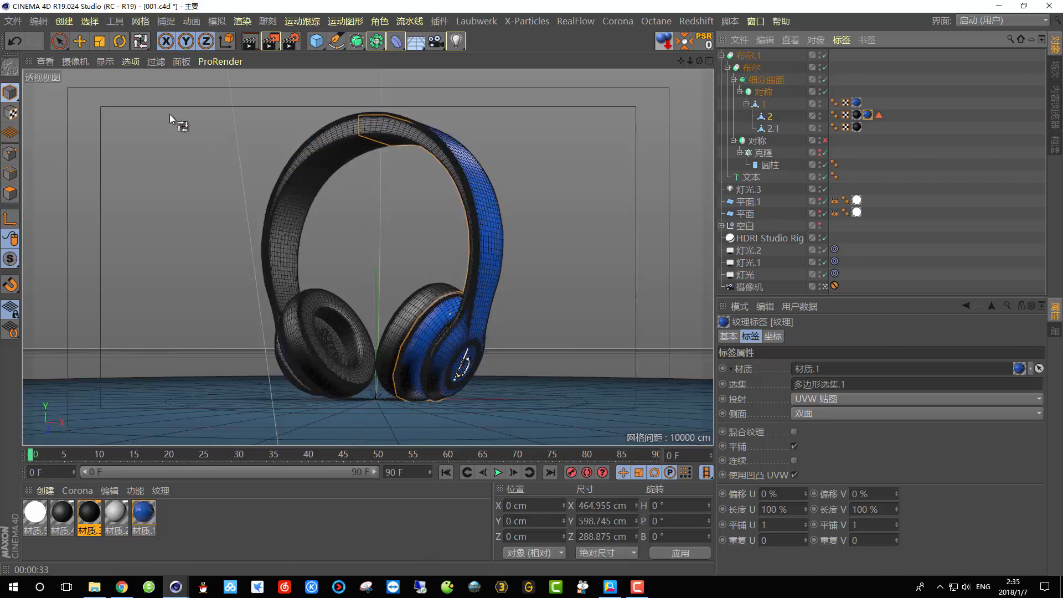
pyautogui.click(251, 41)
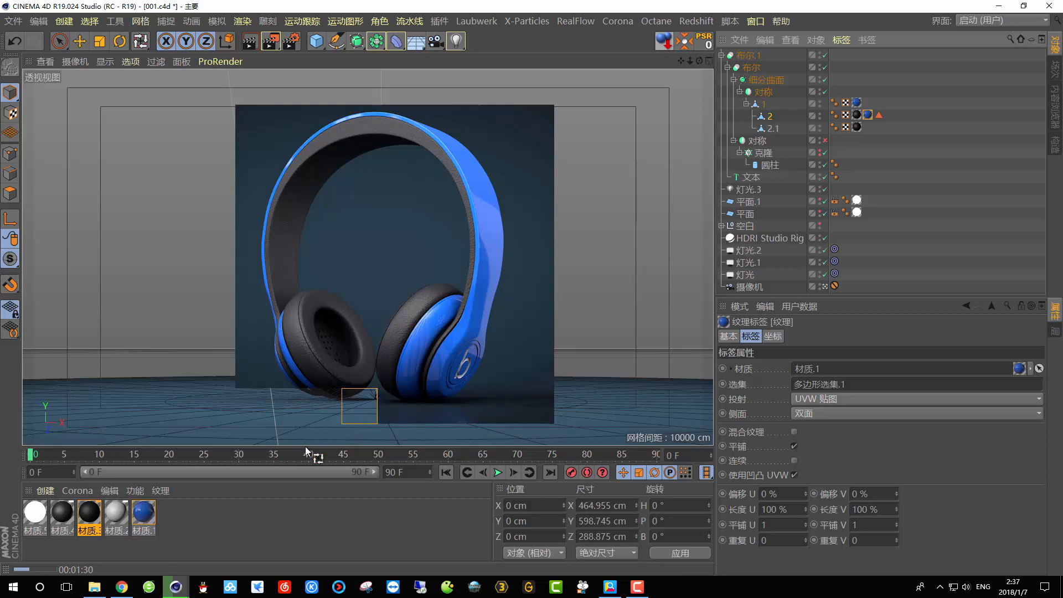
# - Compare the Black, Blue and Cel-1 reference images in Windows Photo Viewer, then return to Cinema 4D
pyautogui.click(94, 586)
pyautogui.doubleClick(644, 120)
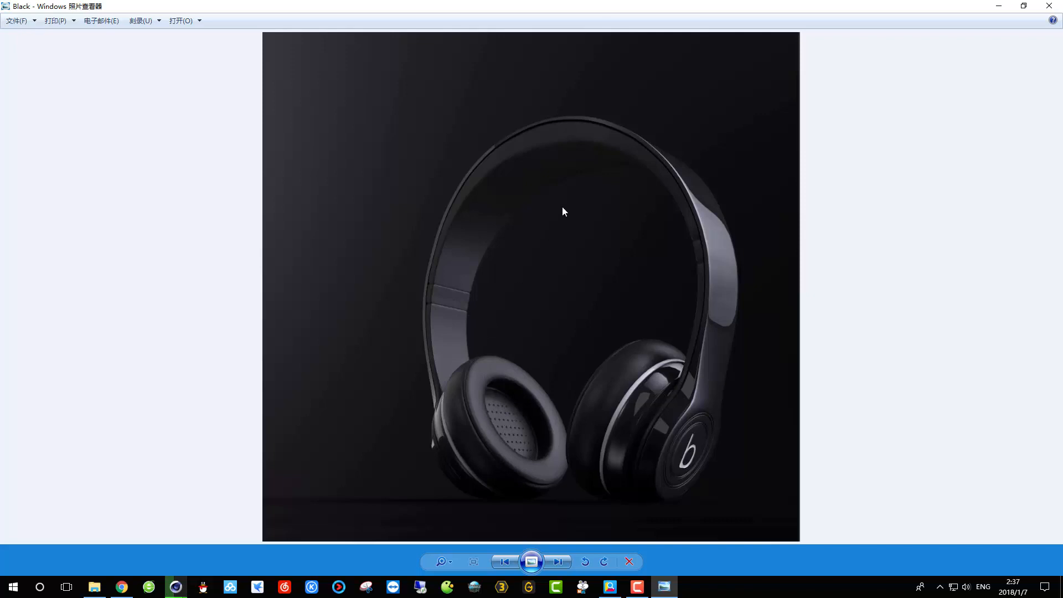
pyautogui.click(558, 559)
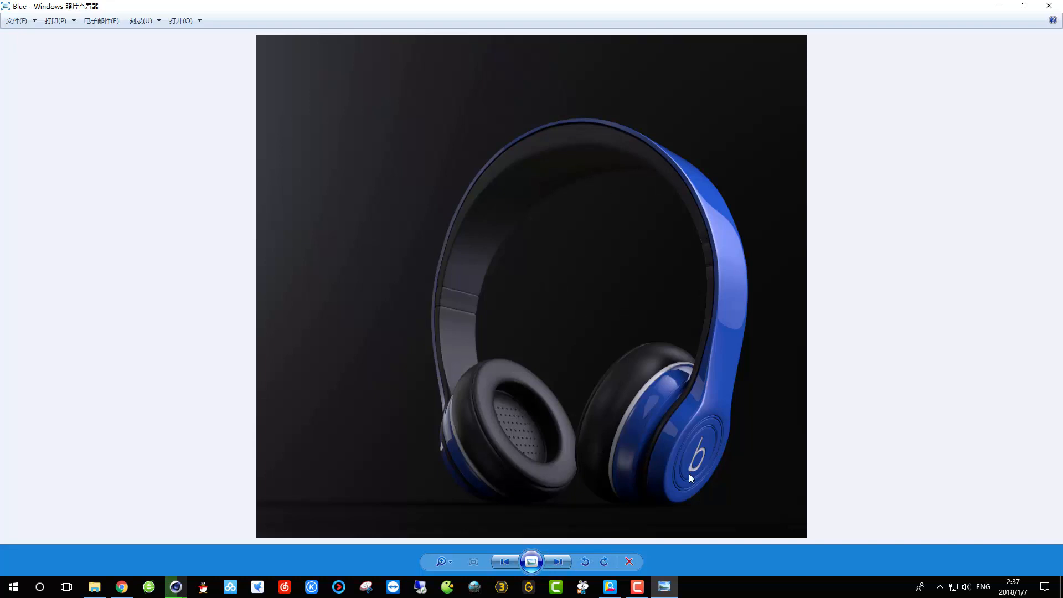
pyautogui.click(553, 562)
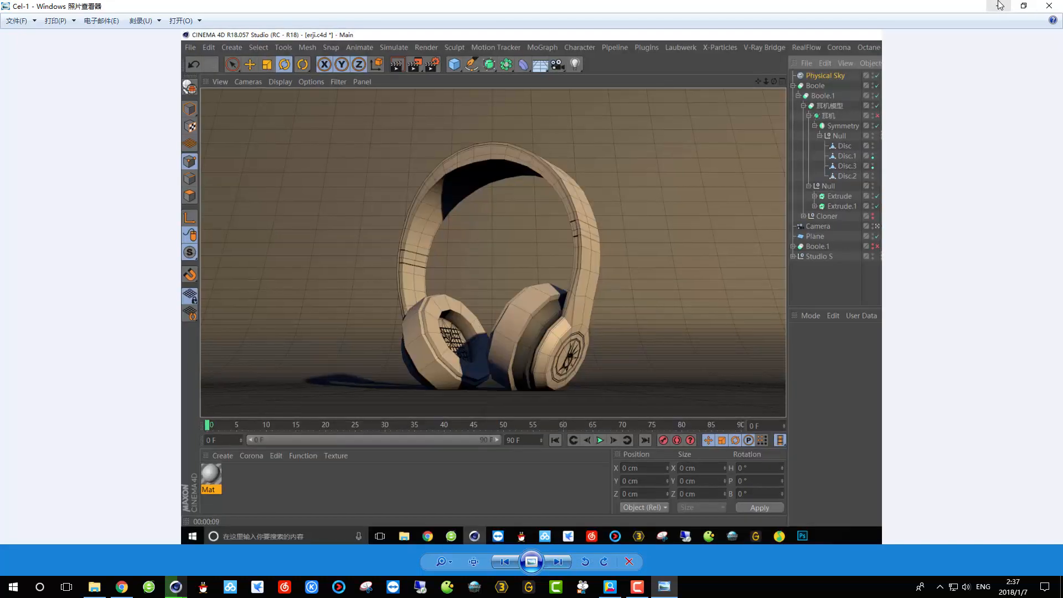
pyautogui.click(1048, 6)
pyautogui.click(787, 36)
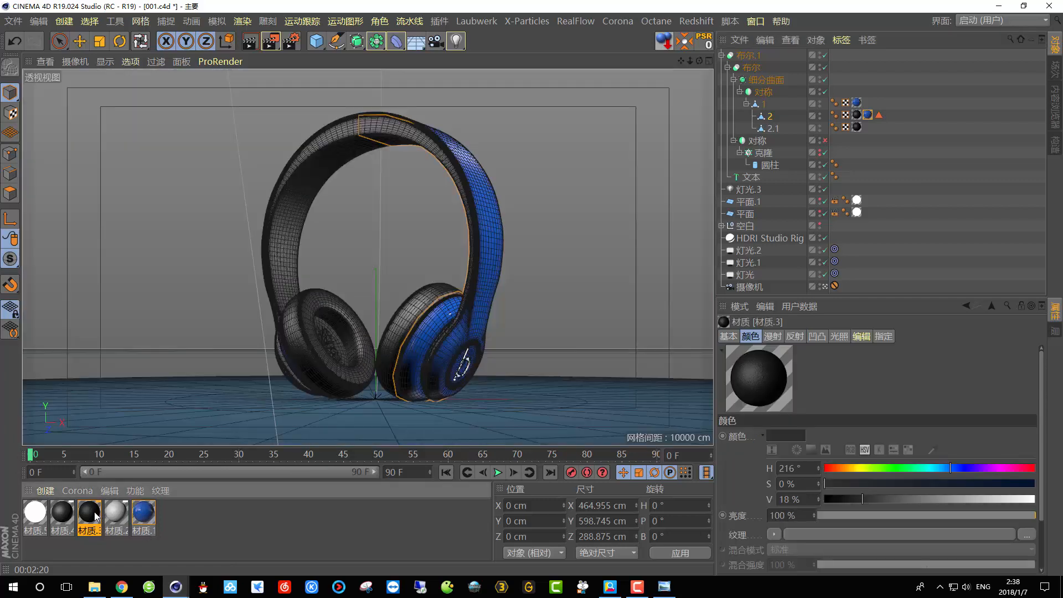
# - Darken 材质.3 by setting its color V to 14 % and its diffusion brightness to 39 %
pyautogui.doubleClick(97, 513)
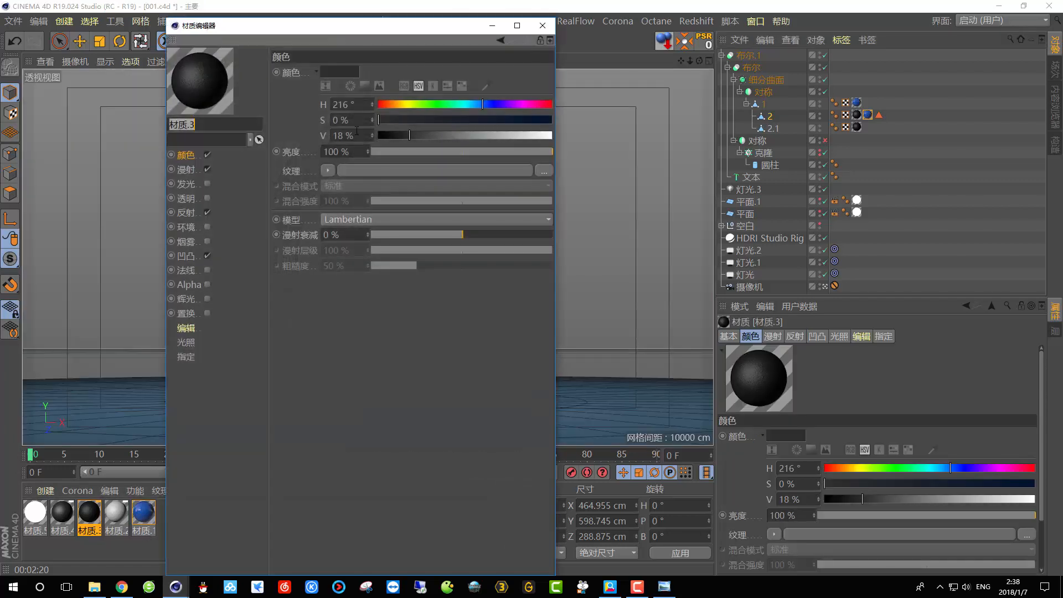
pyautogui.click(403, 135)
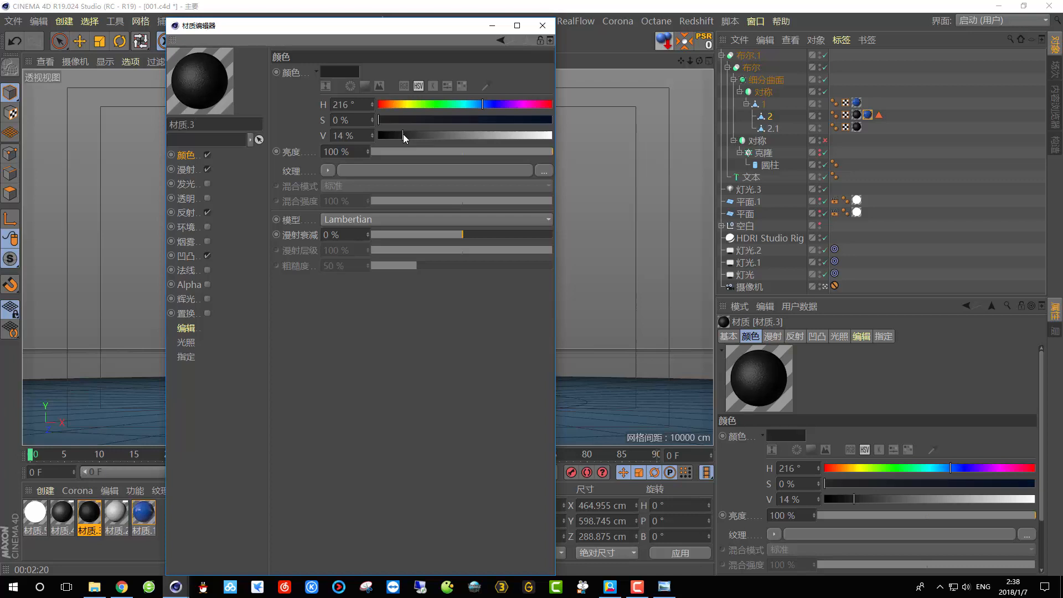
pyautogui.click(188, 170)
pyautogui.click(441, 72)
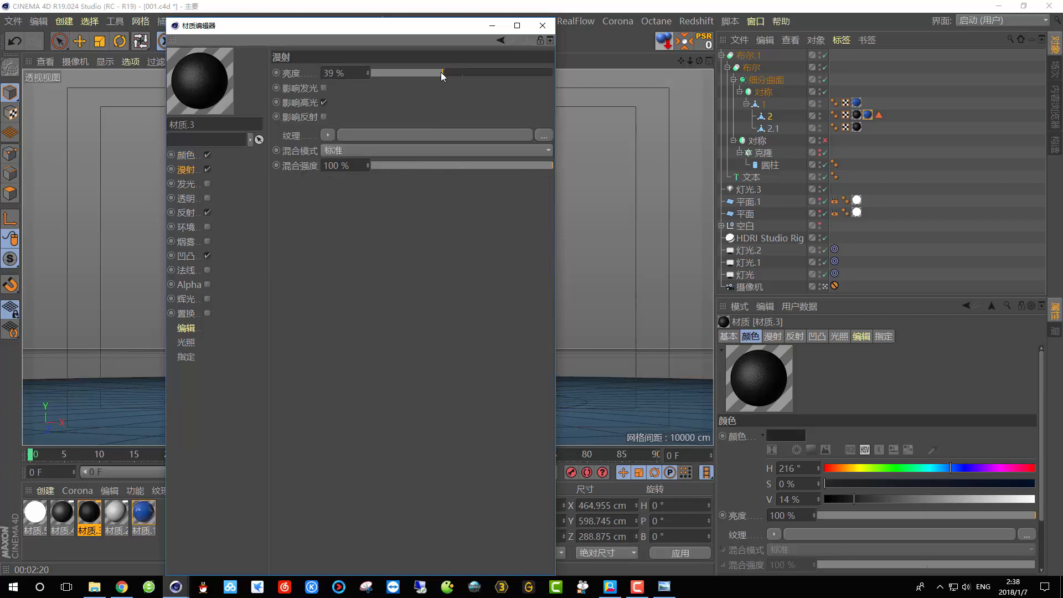
pyautogui.click(542, 26)
# - Render a tall region over the outer side of the headband and open ear cup to check the darkened material
pyautogui.moveTo(271, 41); pyautogui.dragTo(292, 57)
pyautogui.click(291, 58)
pyautogui.moveTo(333, 104); pyautogui.dragTo(265, 379)
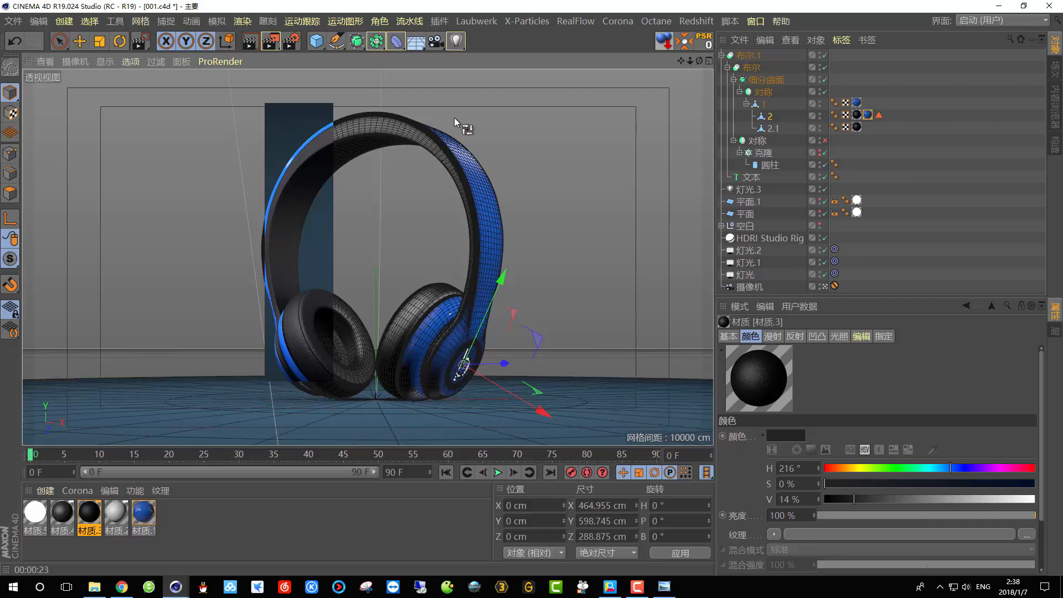
pyautogui.click(466, 139)
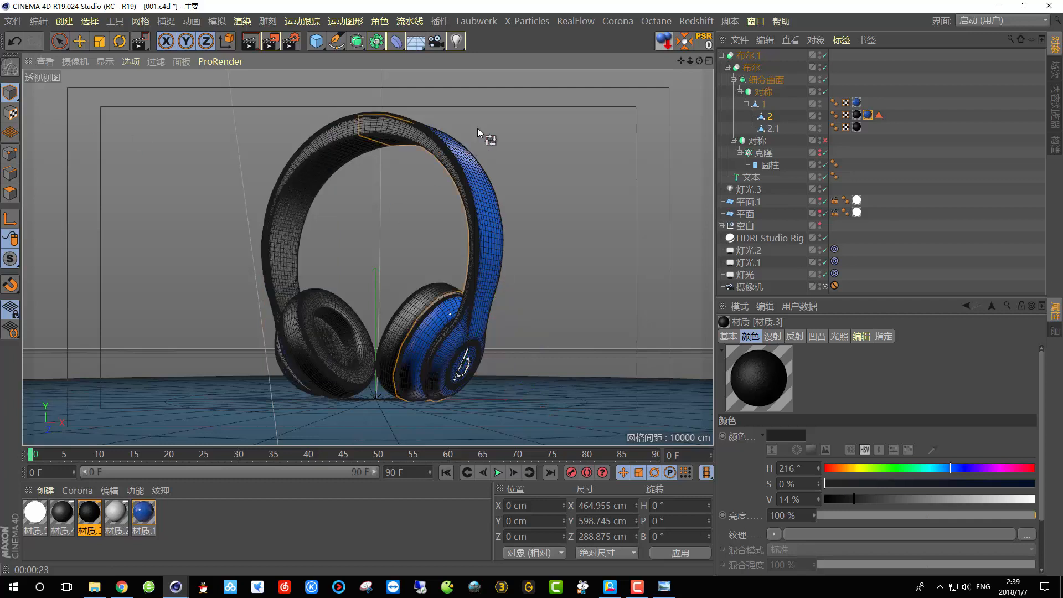
pyautogui.click(393, 520)
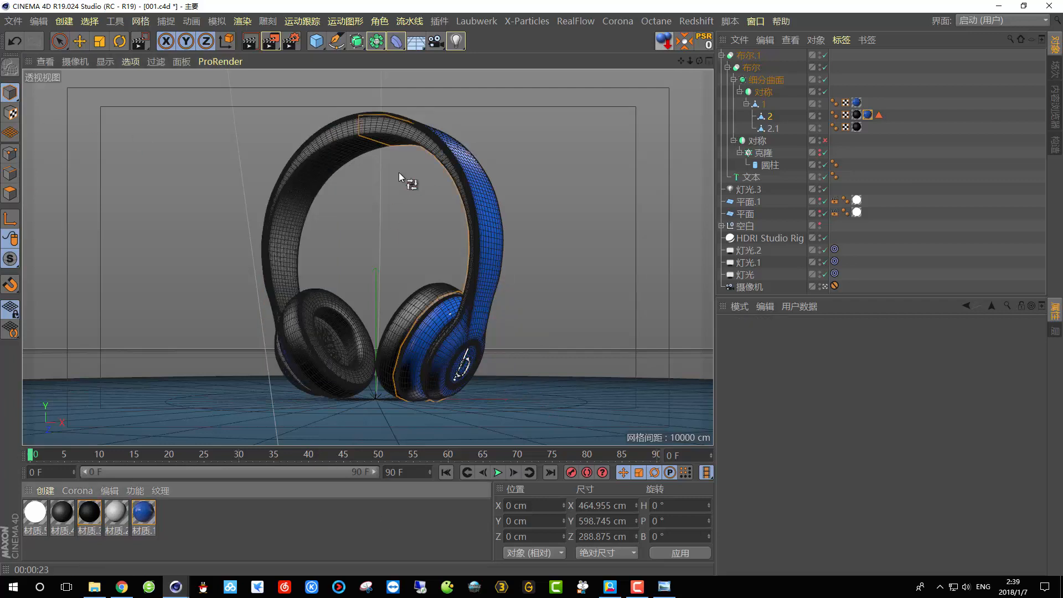
# - Check the output size in the render settings and enable saving of the rendered image
pyautogui.hotkey('ctrl', 'b')
pyautogui.moveTo(533, 281); pyautogui.dragTo(531, 124)
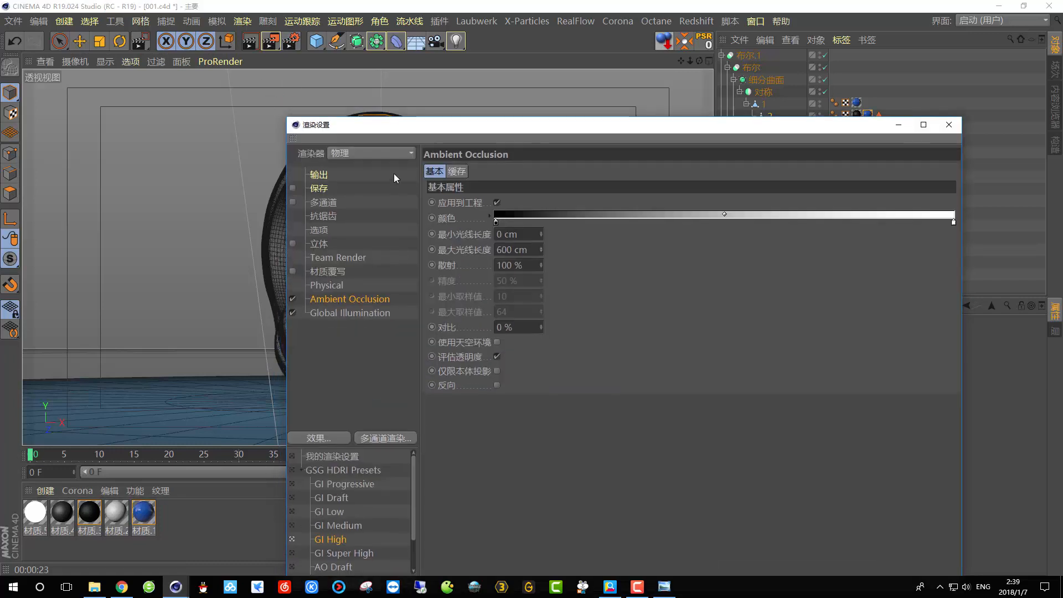
pyautogui.click(332, 188)
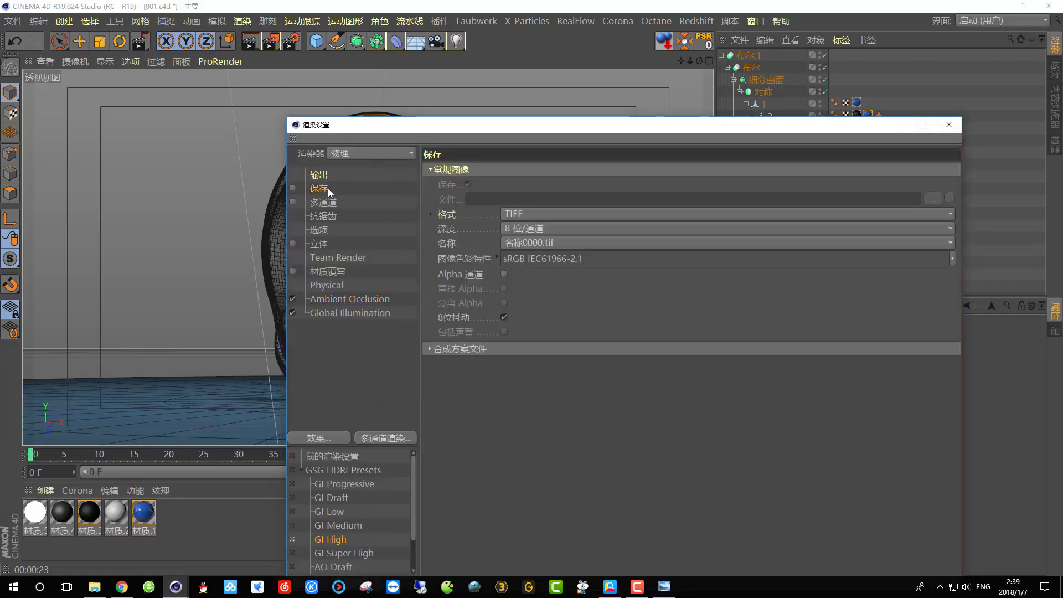
pyautogui.click(319, 175)
pyautogui.click(510, 183)
pyautogui.press('Tab')
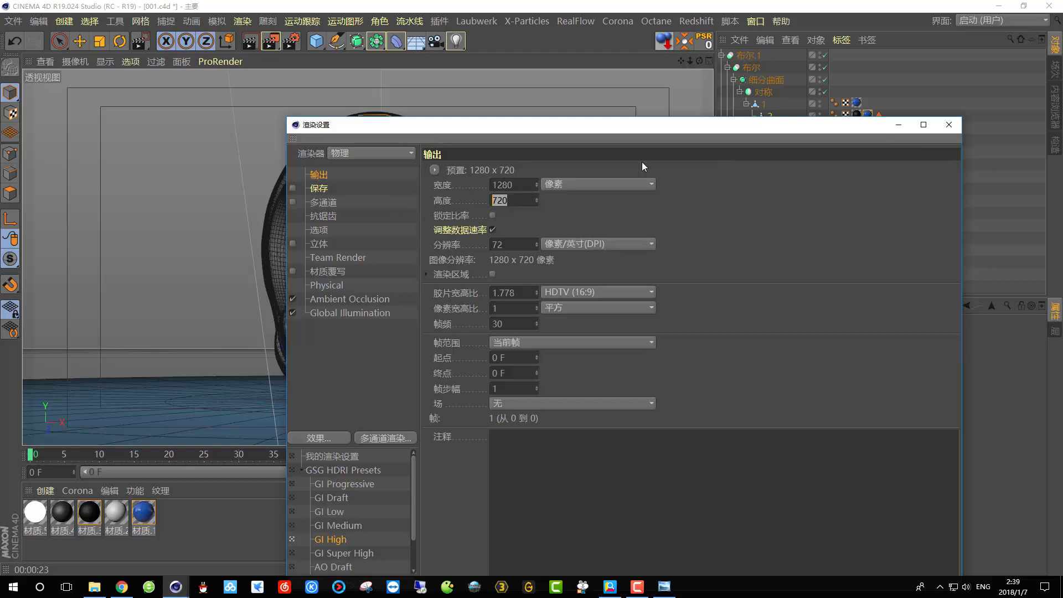
pyautogui.click(315, 190)
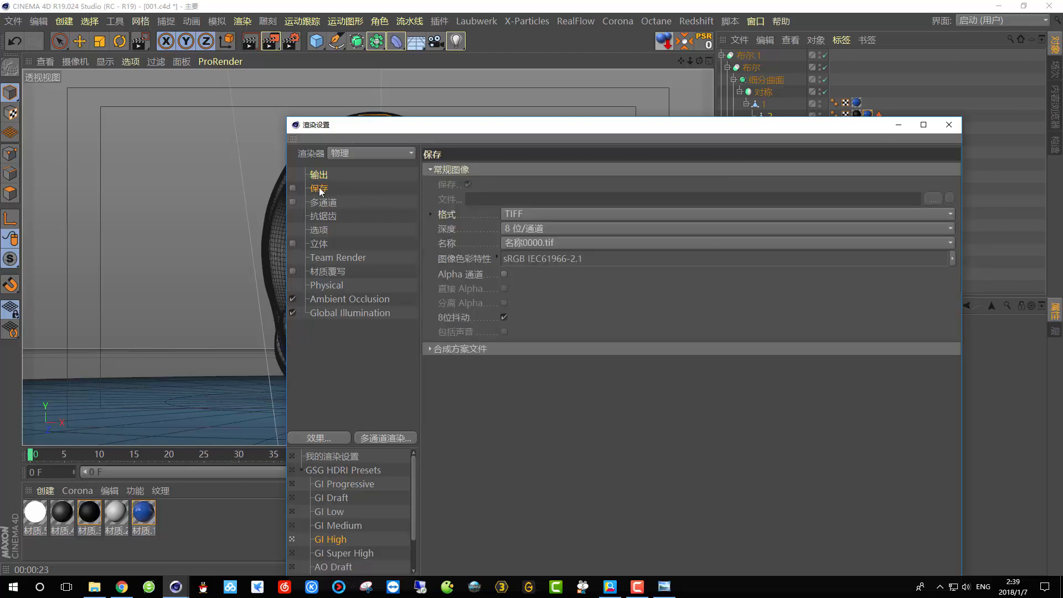
pyautogui.click(293, 188)
pyautogui.click(933, 198)
pyautogui.click(1015, 560)
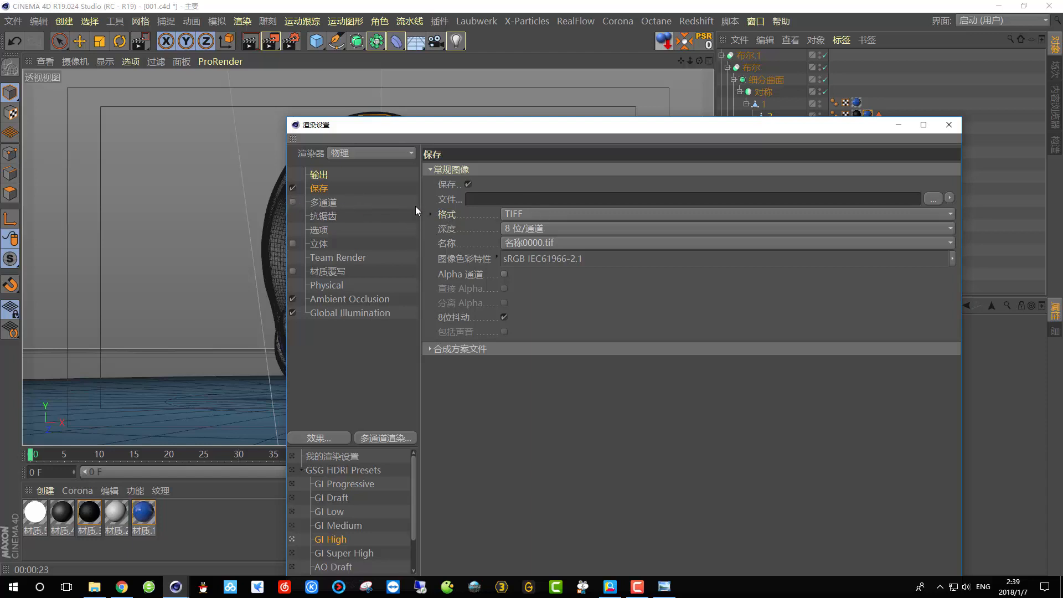
pyautogui.click(948, 125)
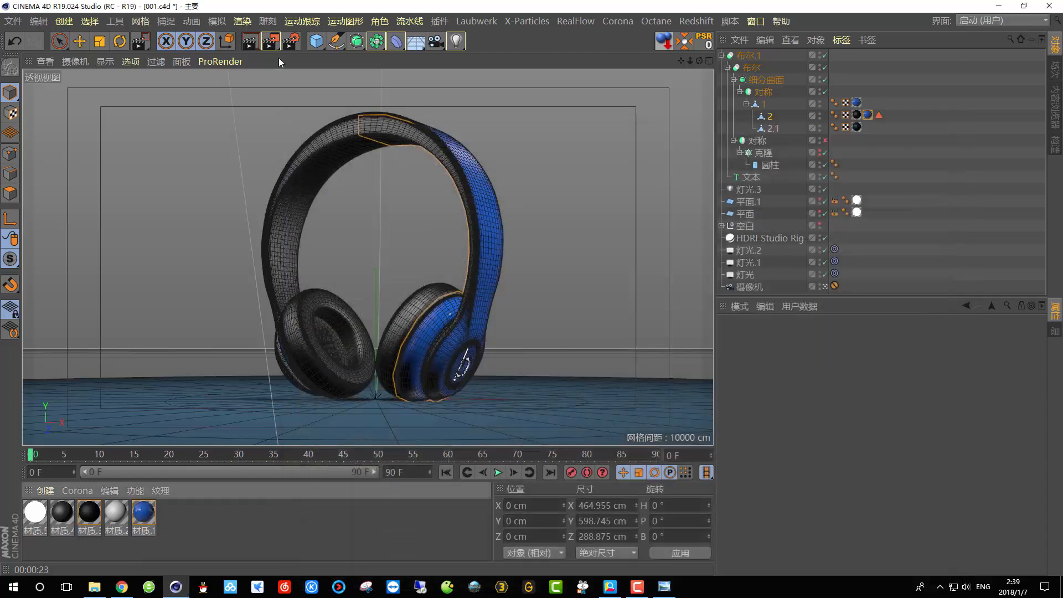
# - Render the scene to the Picture Viewer, examine the headphones up close, and close the viewer
pyautogui.click(271, 40)
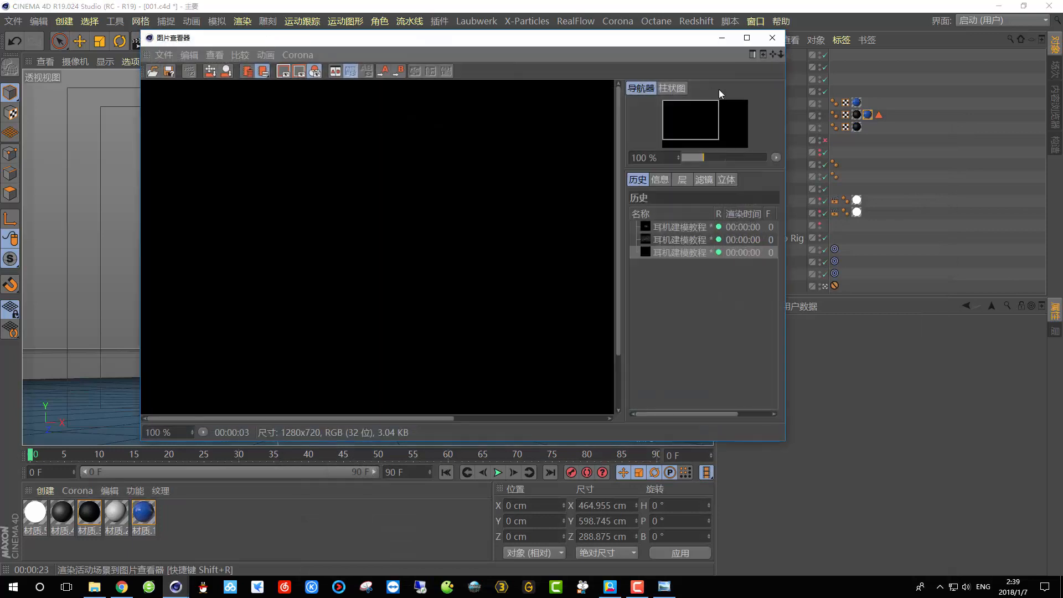
pyautogui.click(741, 41)
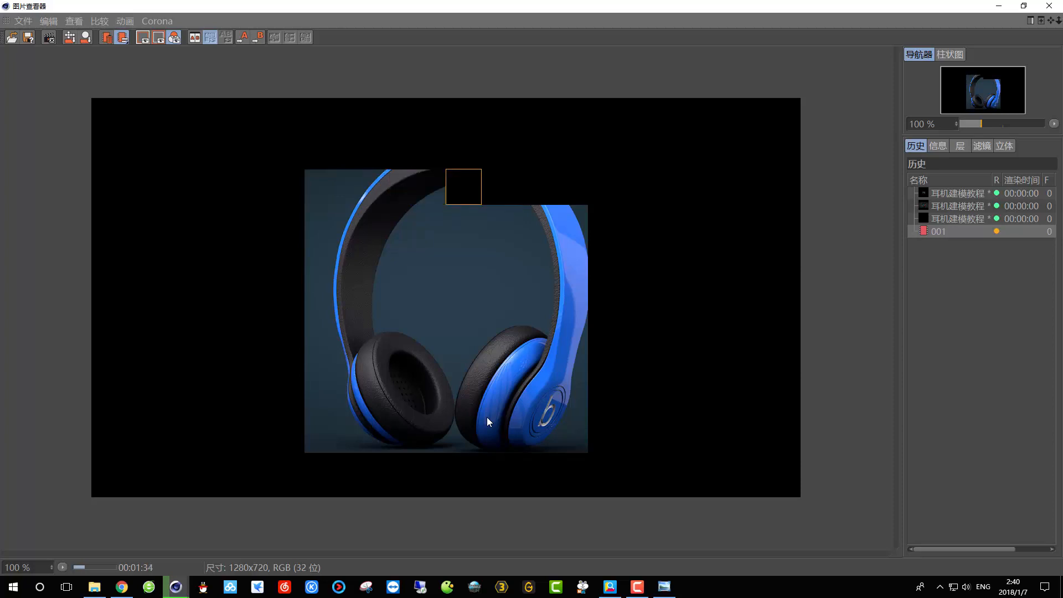
pyautogui.scroll(1, 433, 329)
pyautogui.scroll(2, 434, 331)
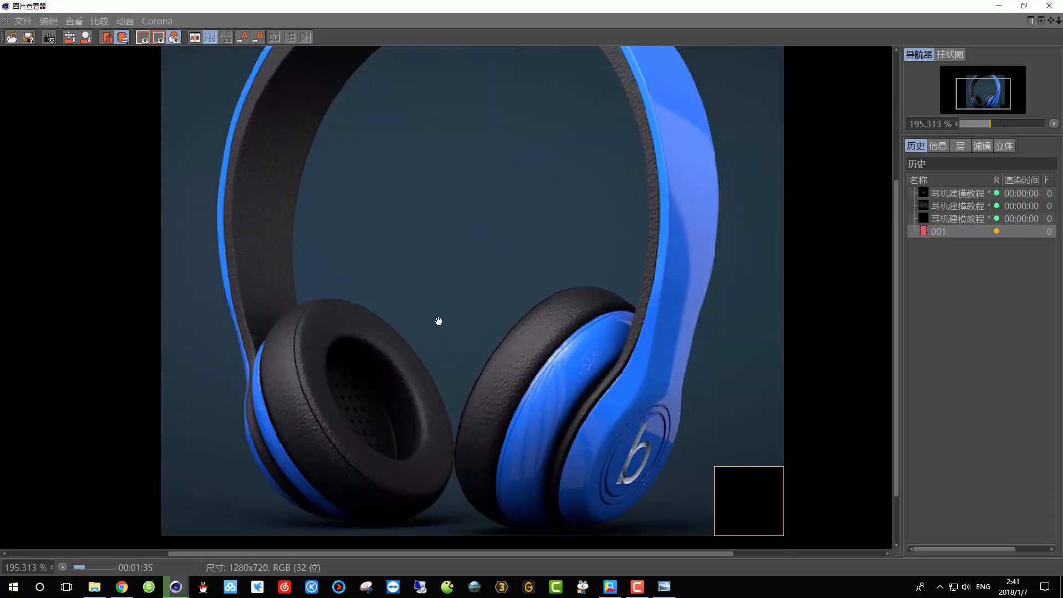
pyautogui.scroll(-1, 444, 323)
pyautogui.scroll(-2, 477, 319)
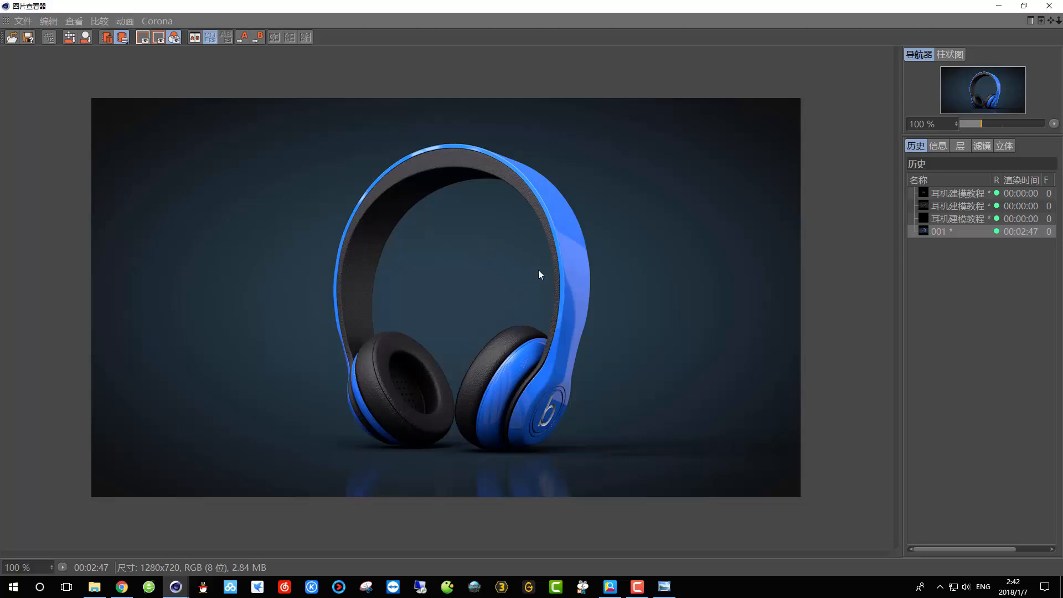
pyautogui.click(1049, 5)
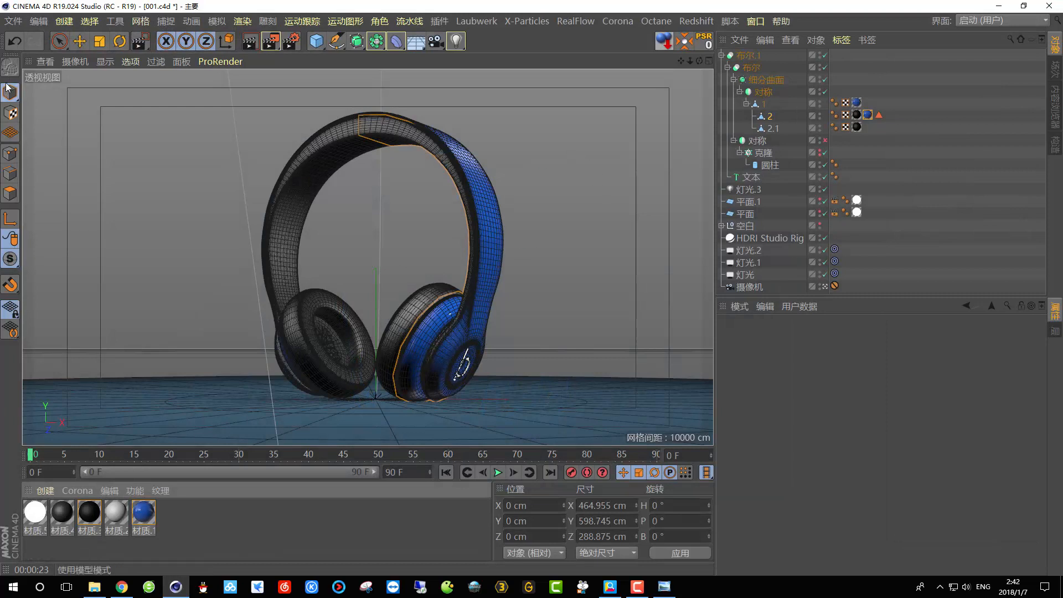
# - Reopen the Picture Viewer and save the 001 headphone render to the desktop as a still PNG image named 001
pyautogui.click(756, 21)
pyautogui.click(775, 292)
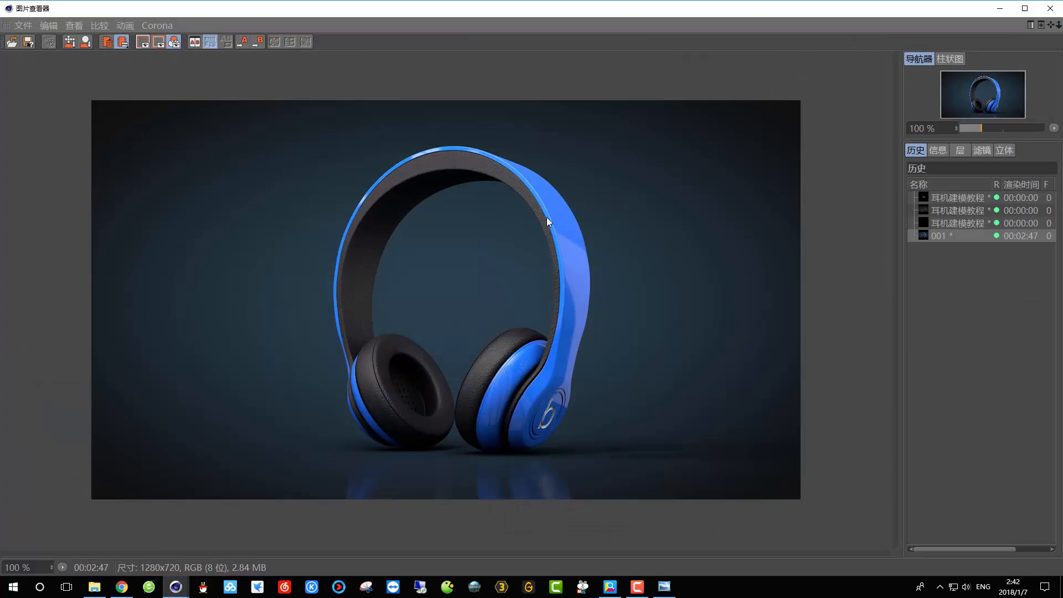
pyautogui.rightClick(941, 237)
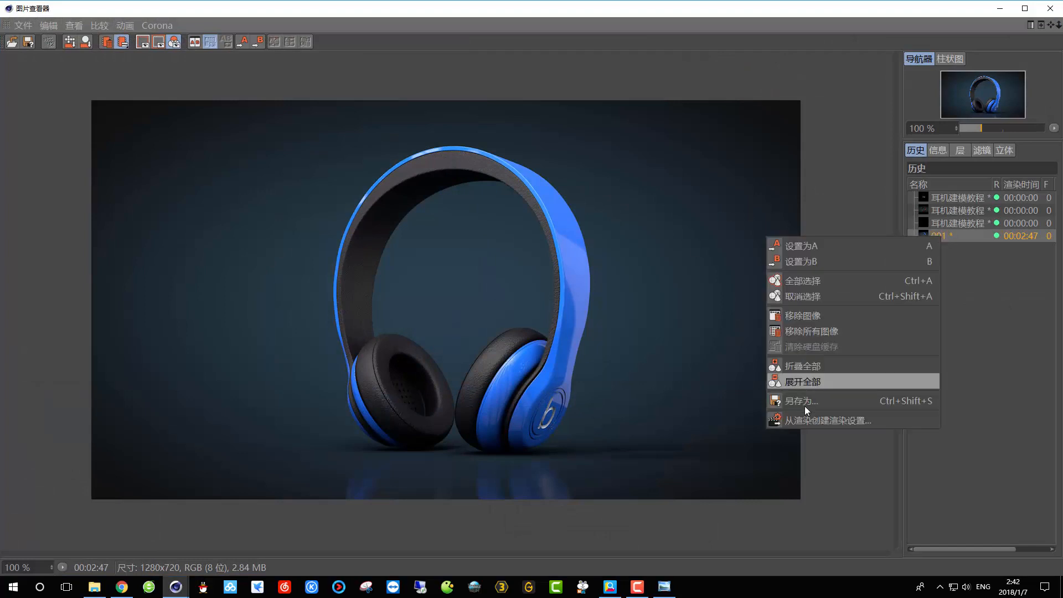
pyautogui.click(789, 401)
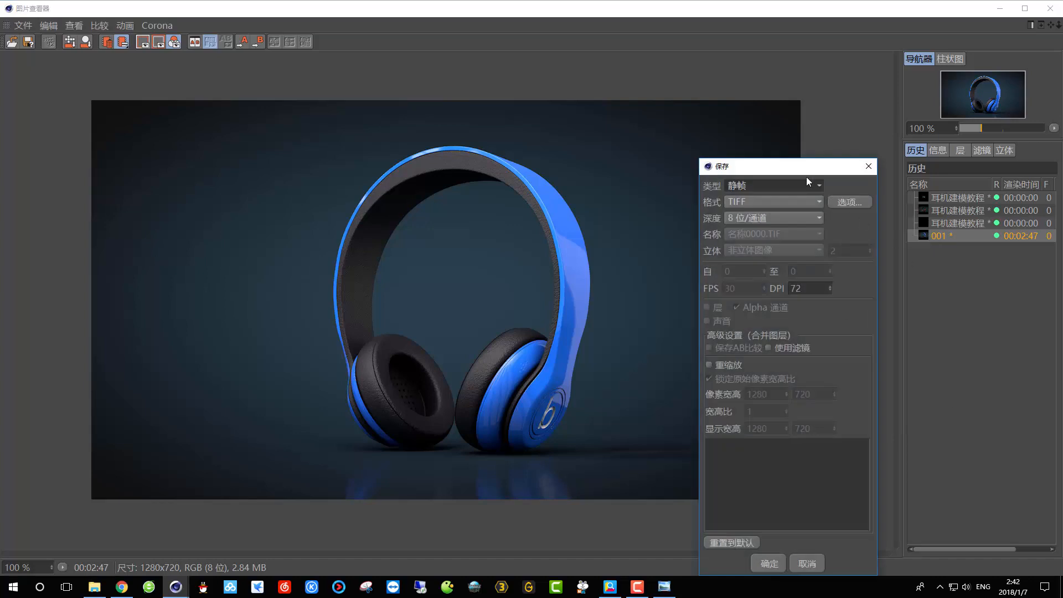
pyautogui.moveTo(793, 166); pyautogui.dragTo(842, 59)
pyautogui.click(792, 94)
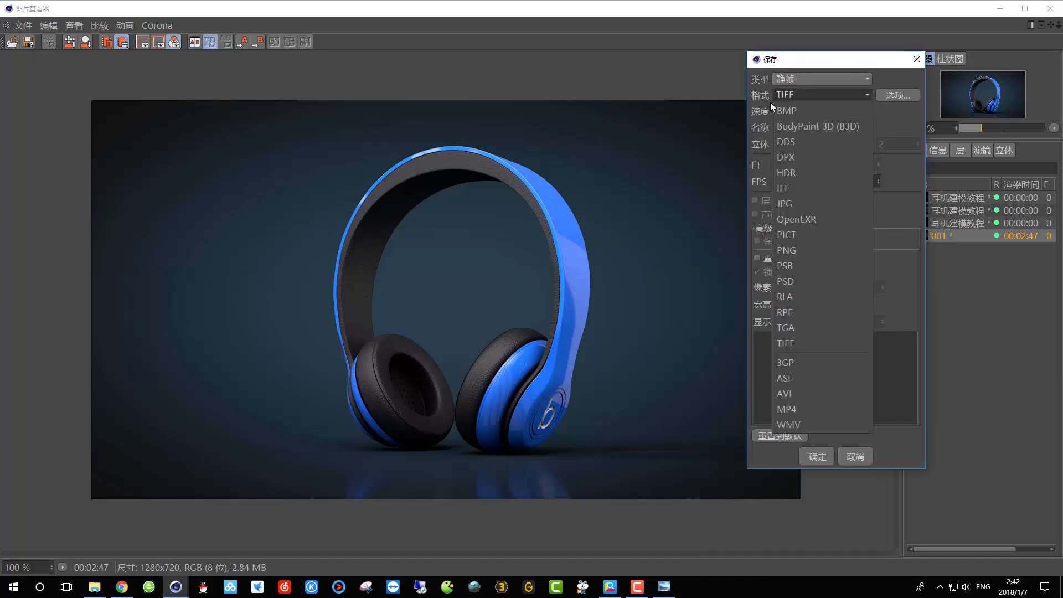
pyautogui.click(751, 98)
pyautogui.click(805, 99)
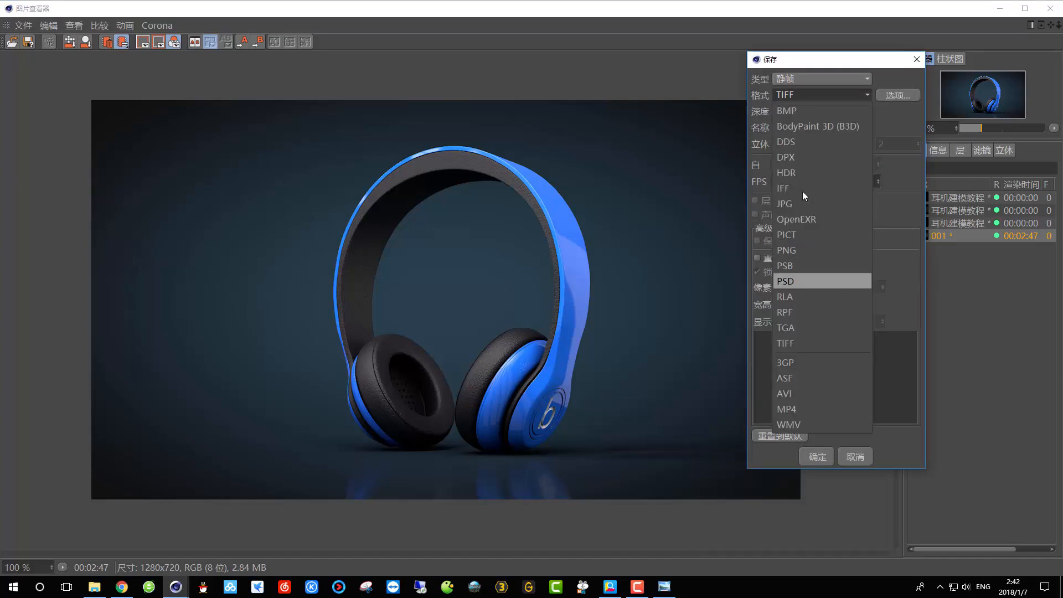
pyautogui.click(795, 250)
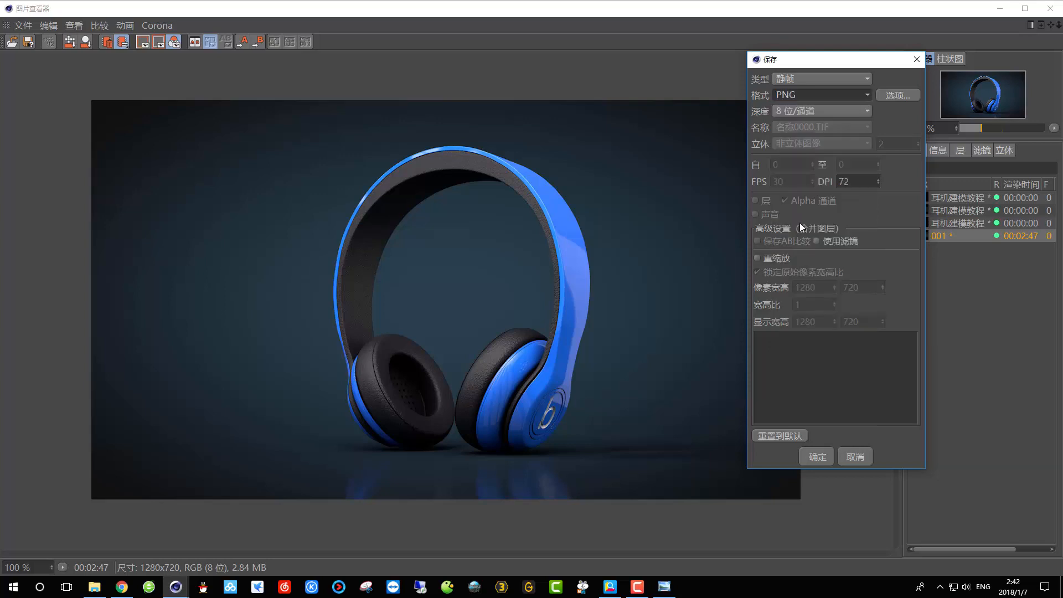
pyautogui.click(816, 456)
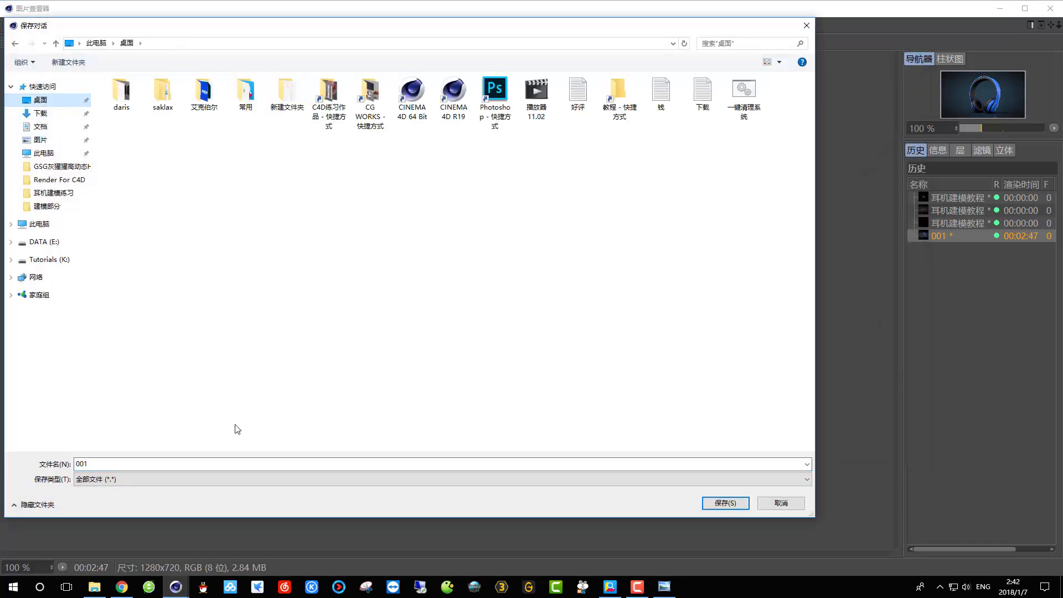
pyautogui.click(725, 503)
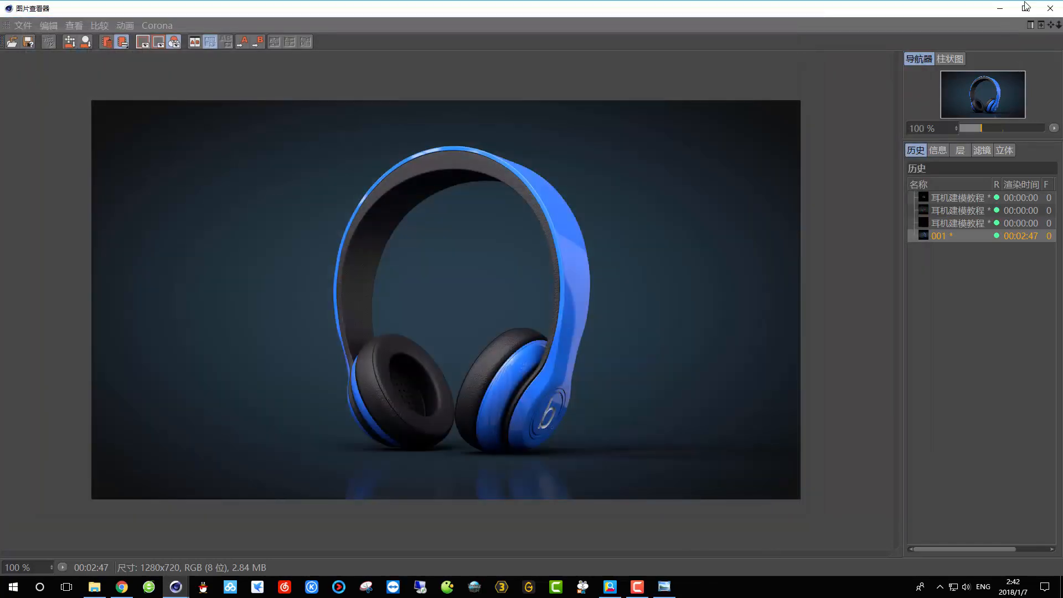
# - Minimize the open windows, view the exported 001 image from the desktop in Windows Photo Viewer, and close it
pyautogui.click(996, 8)
pyautogui.click(996, 8)
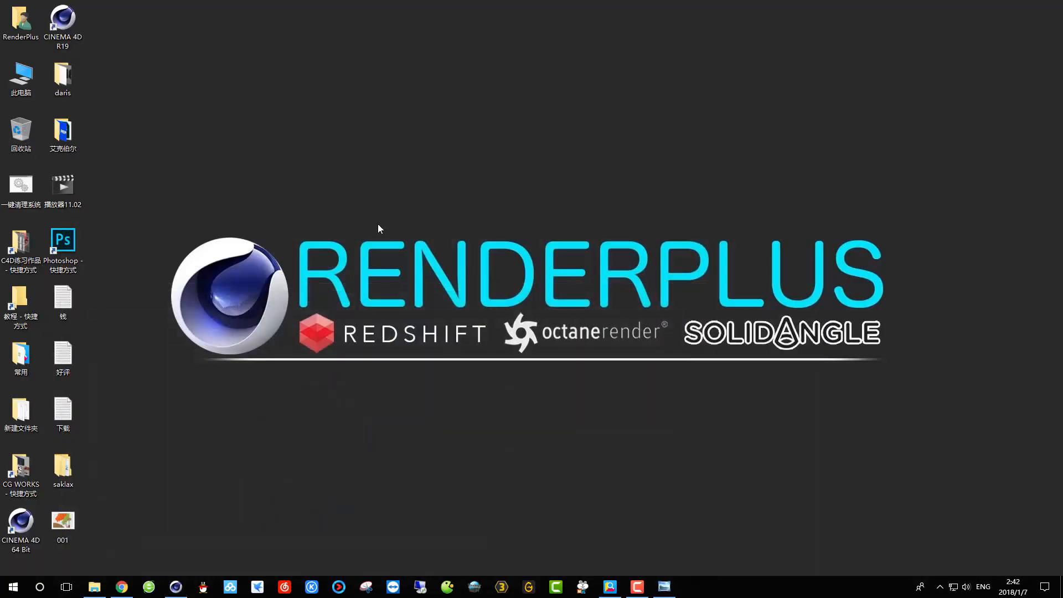
pyautogui.doubleClick(63, 518)
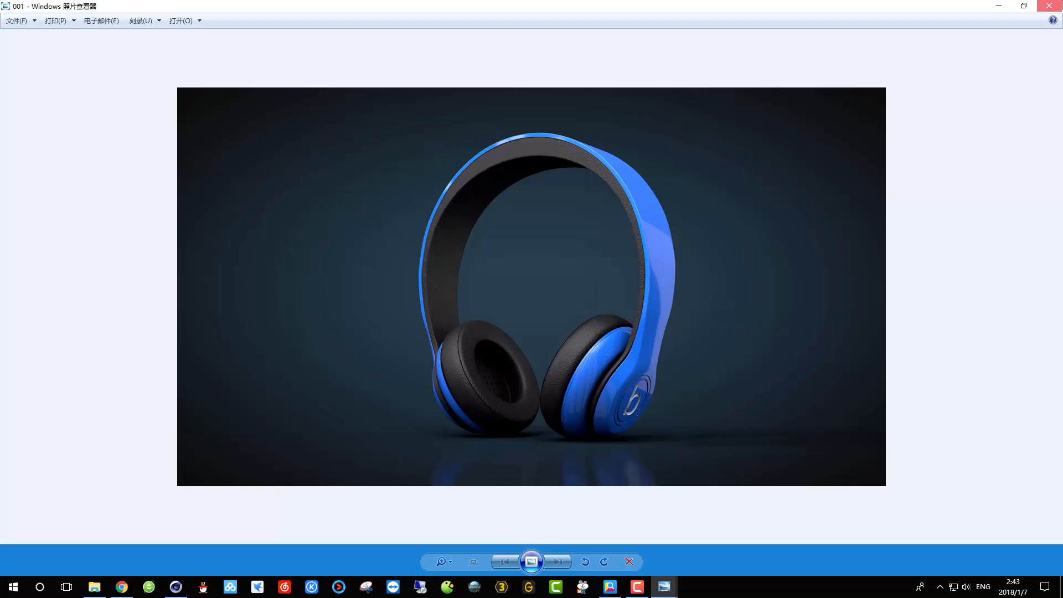
pyautogui.click(1049, 5)
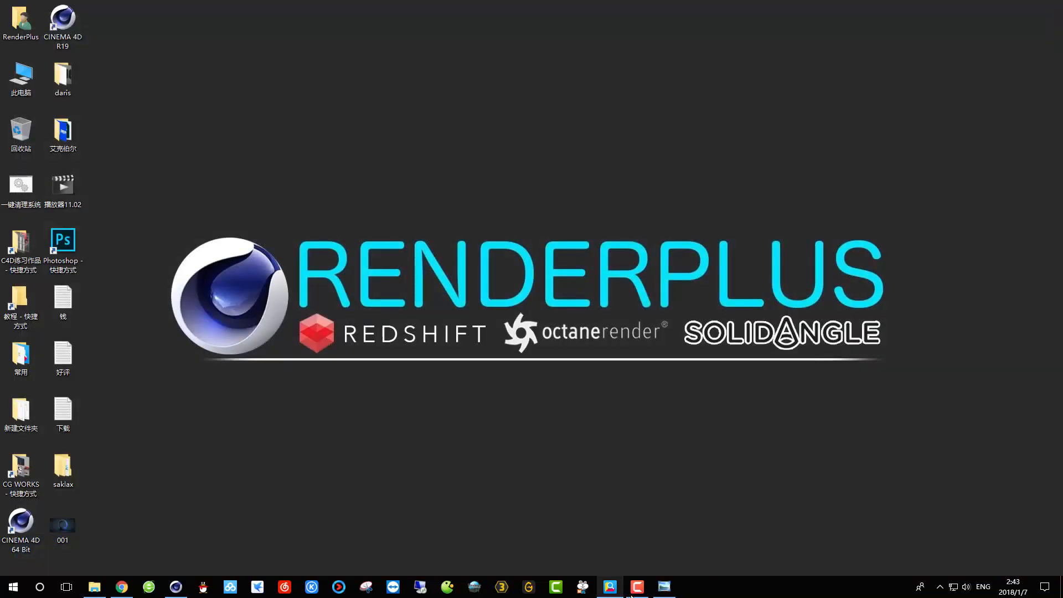
# - Switch back to Cinema 4D and save the 001.c4d headphone project
pyautogui.click(175, 587)
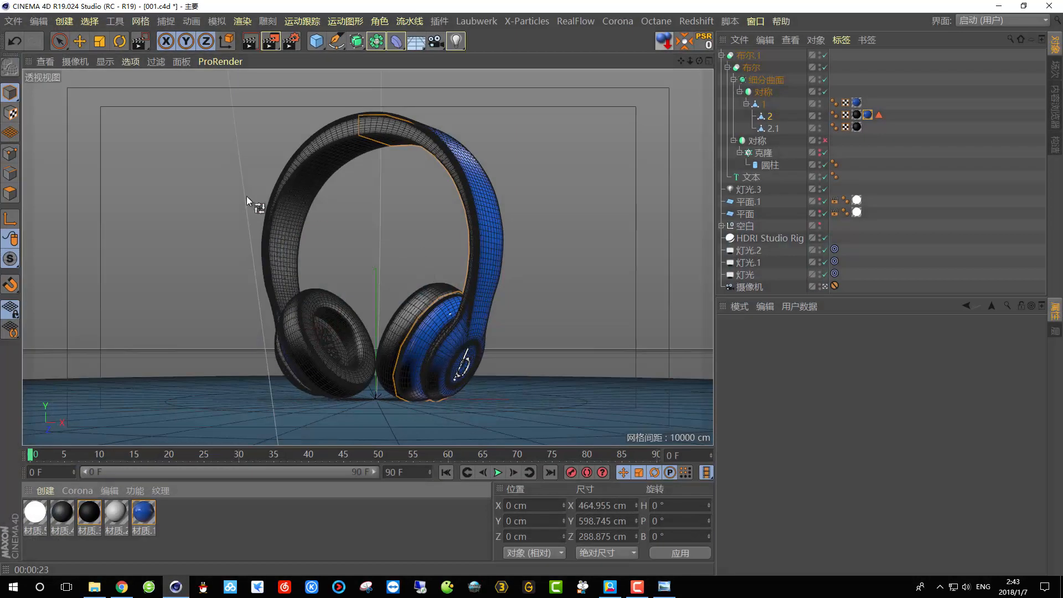
pyautogui.click(10, 22)
pyautogui.click(44, 141)
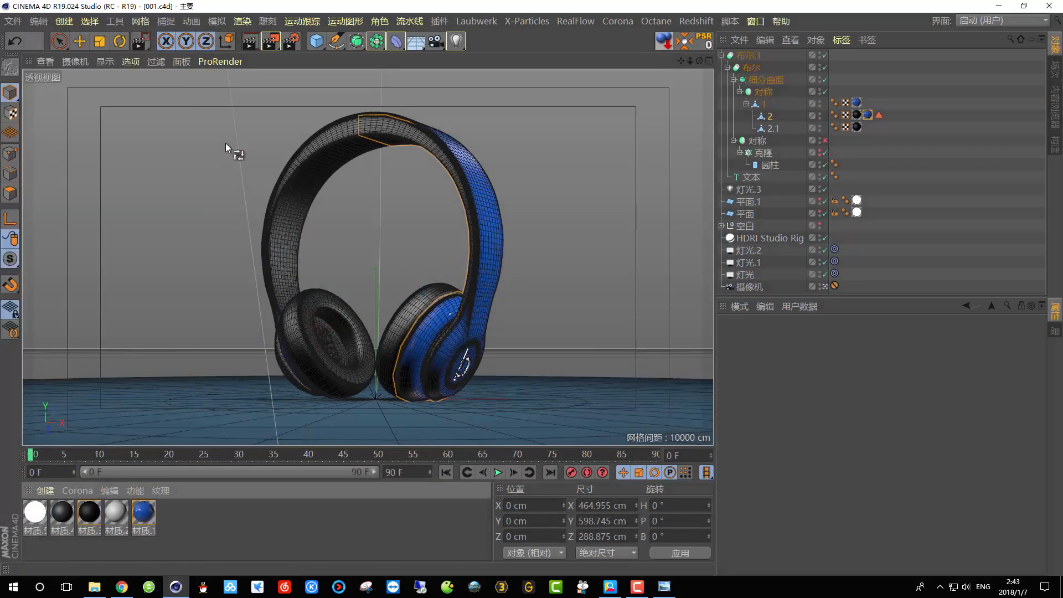